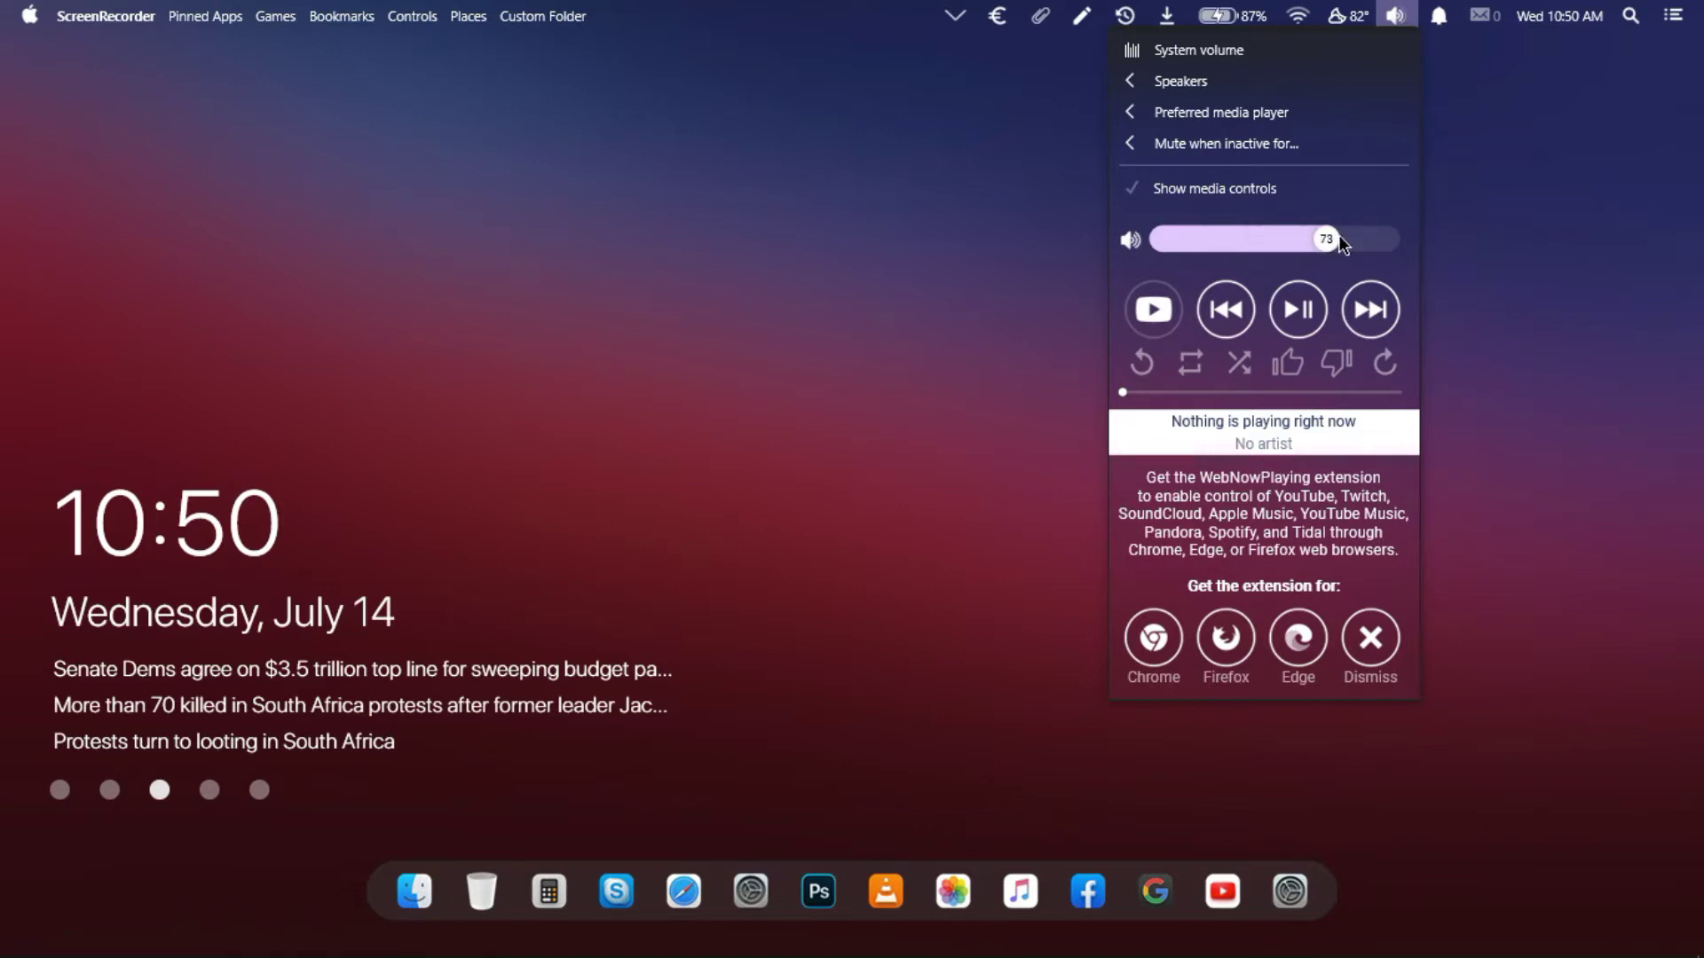
Step: Check the network and battery menus in the macOS-style menu bar and set the screen brightness to 91
click(1346, 34)
click(1299, 31)
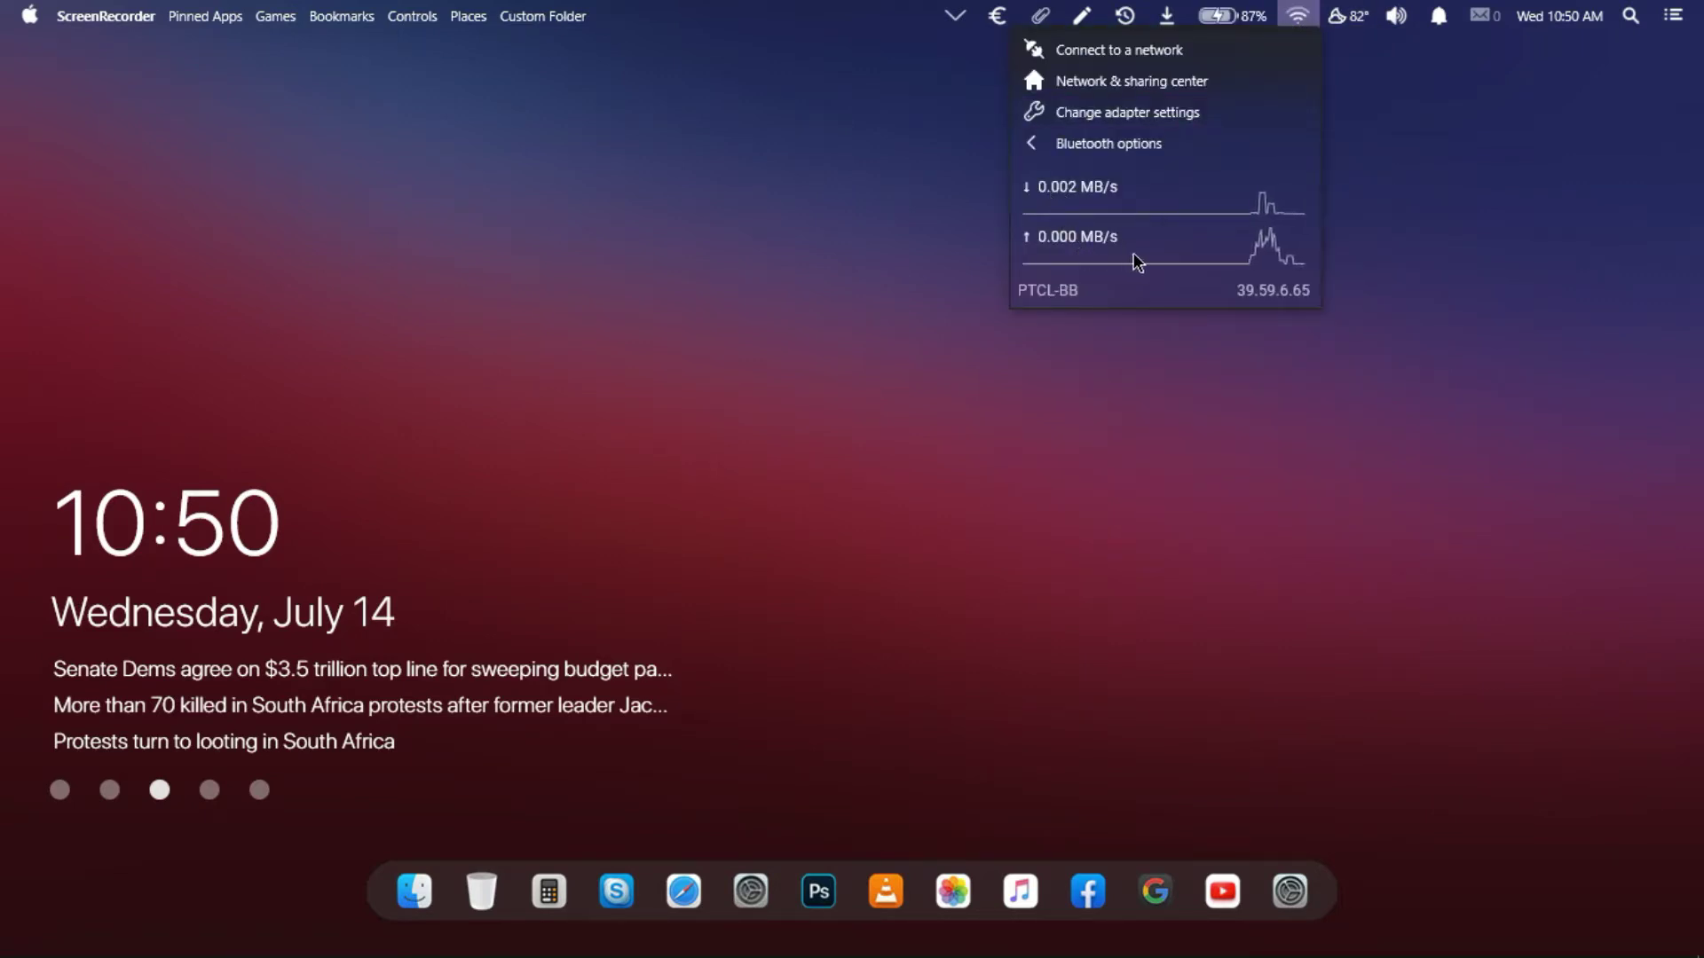
click(1234, 18)
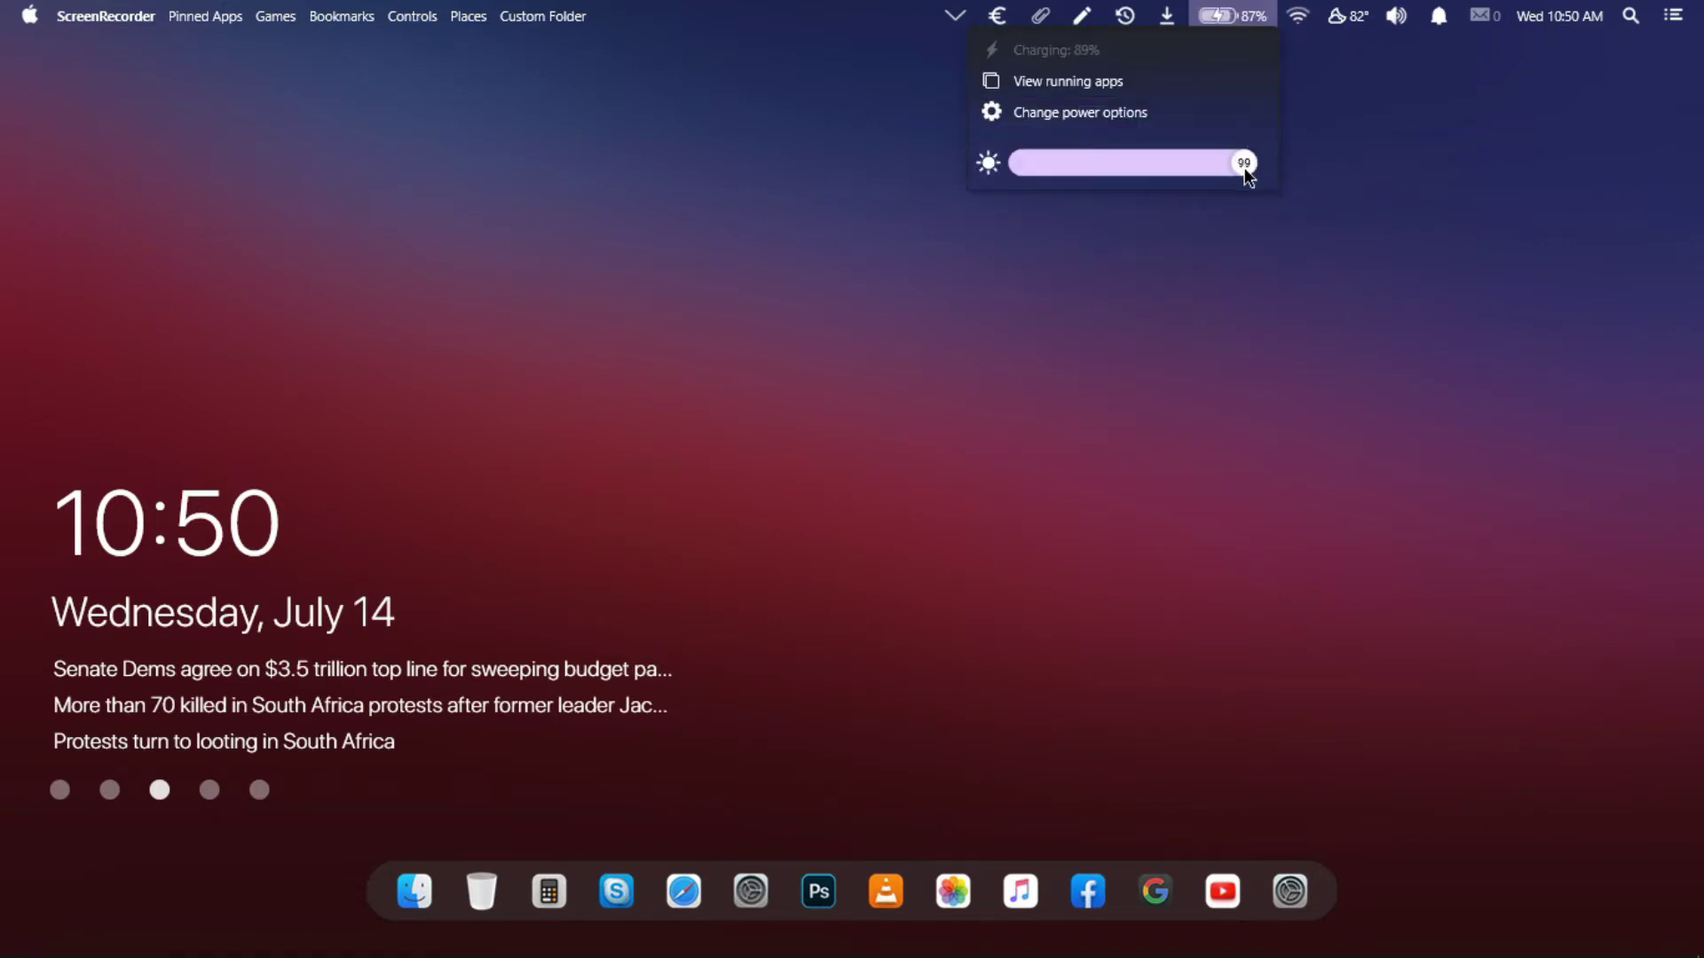
mouse_move(1245, 170)
mouse_down()
mouse_move(1075, 169)
mouse_move(1230, 168)
mouse_up()
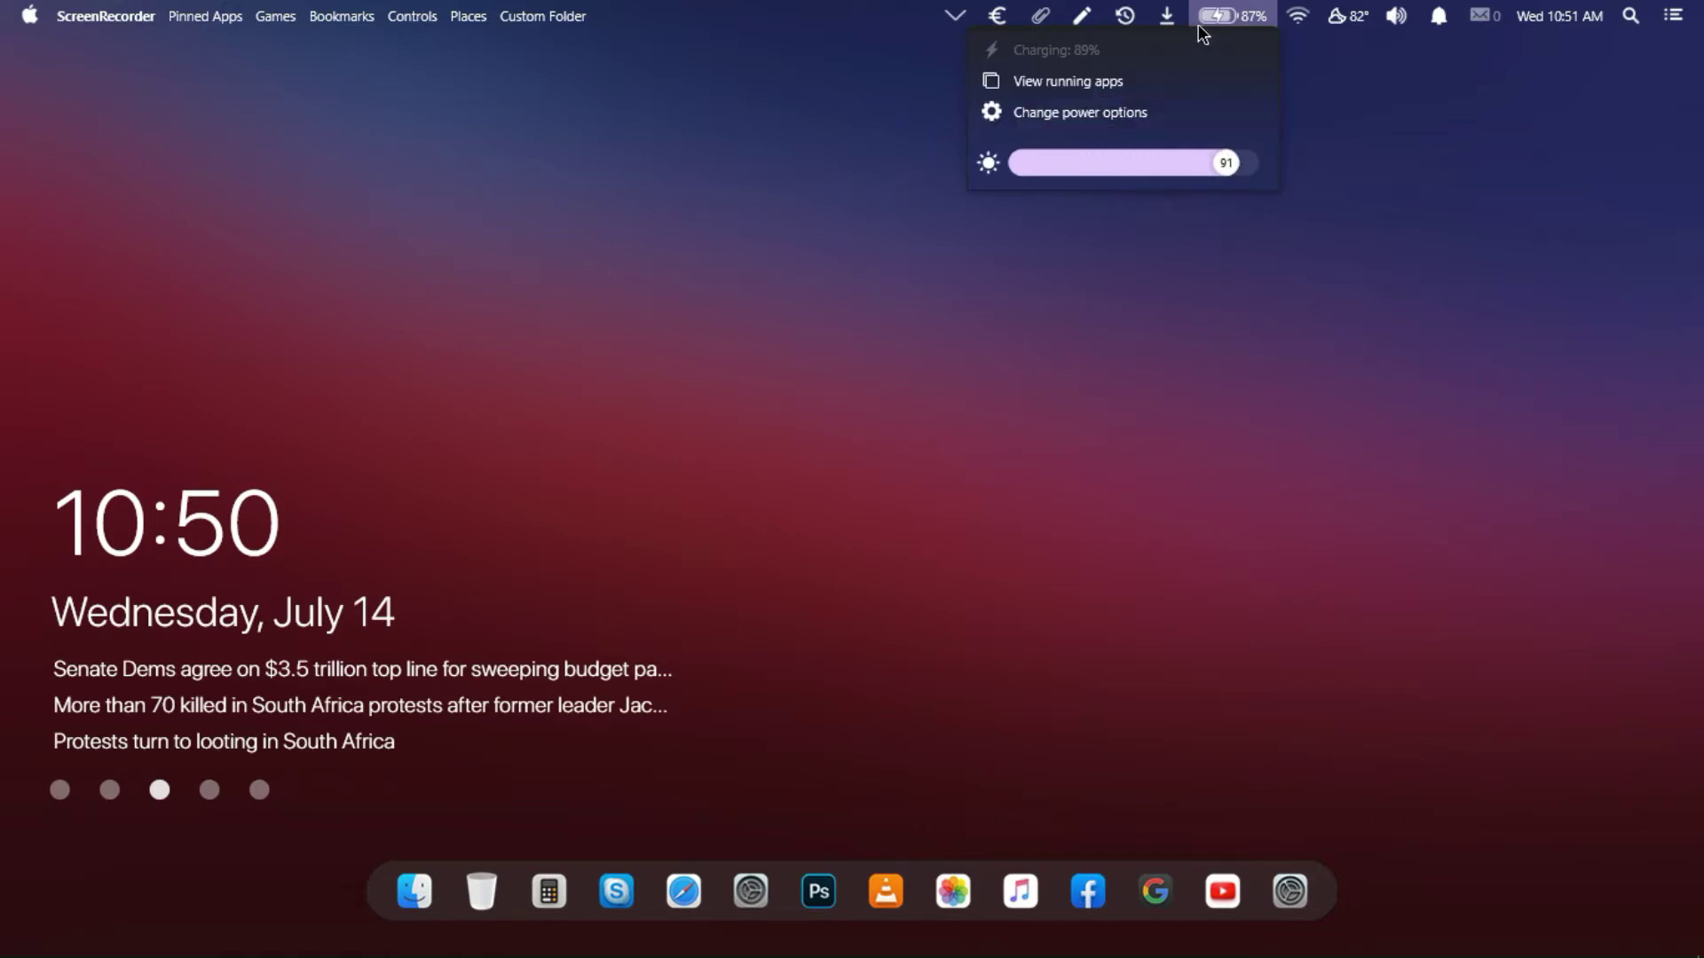
click(857, 13)
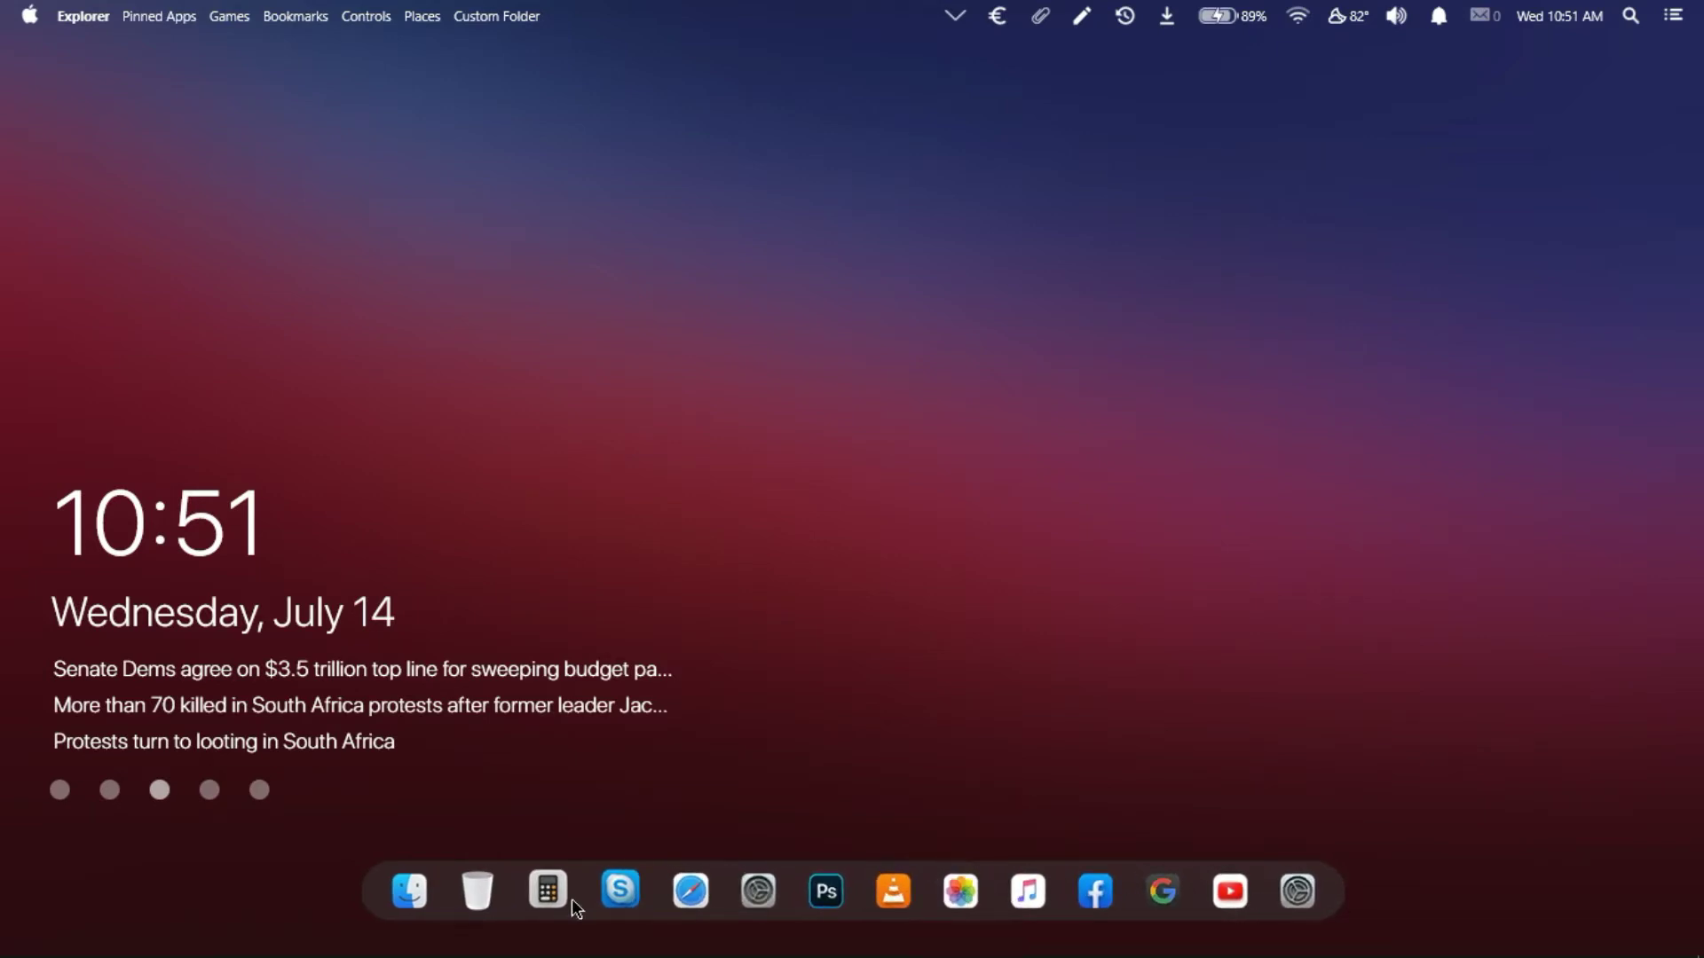
Step: Open the file manager to examine the themed This PC window and its icons, and close it
click(411, 892)
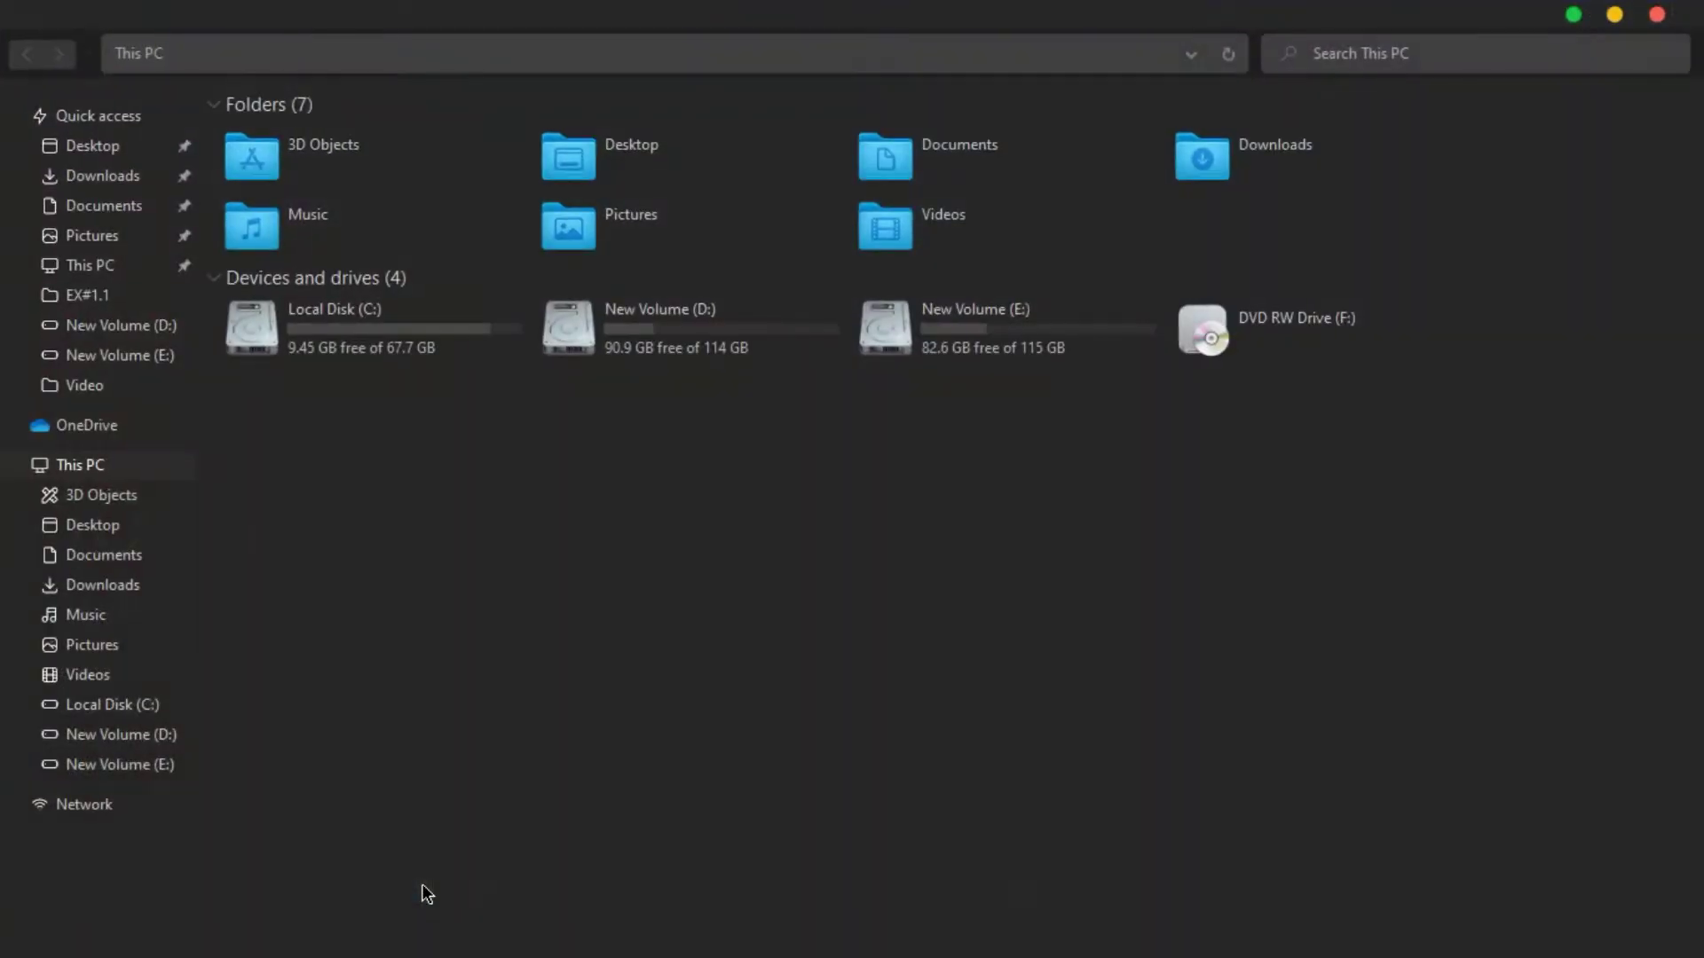
drag(1207, 12, 1025, 142)
double_click(1020, 134)
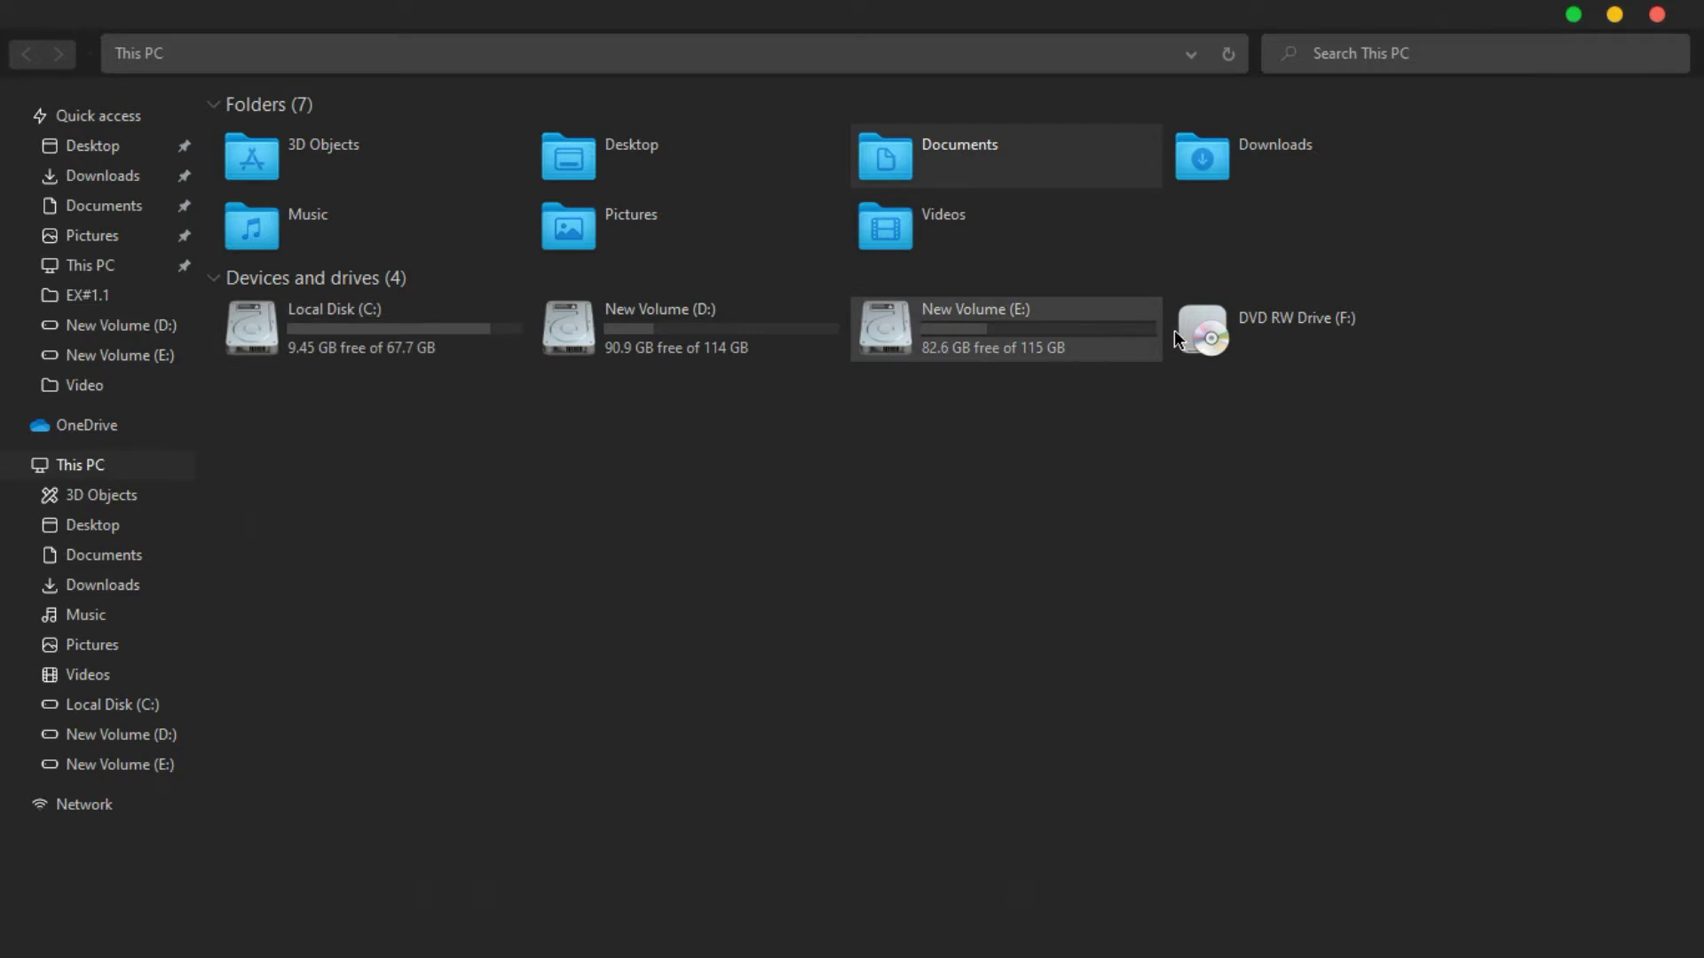
click(937, 153)
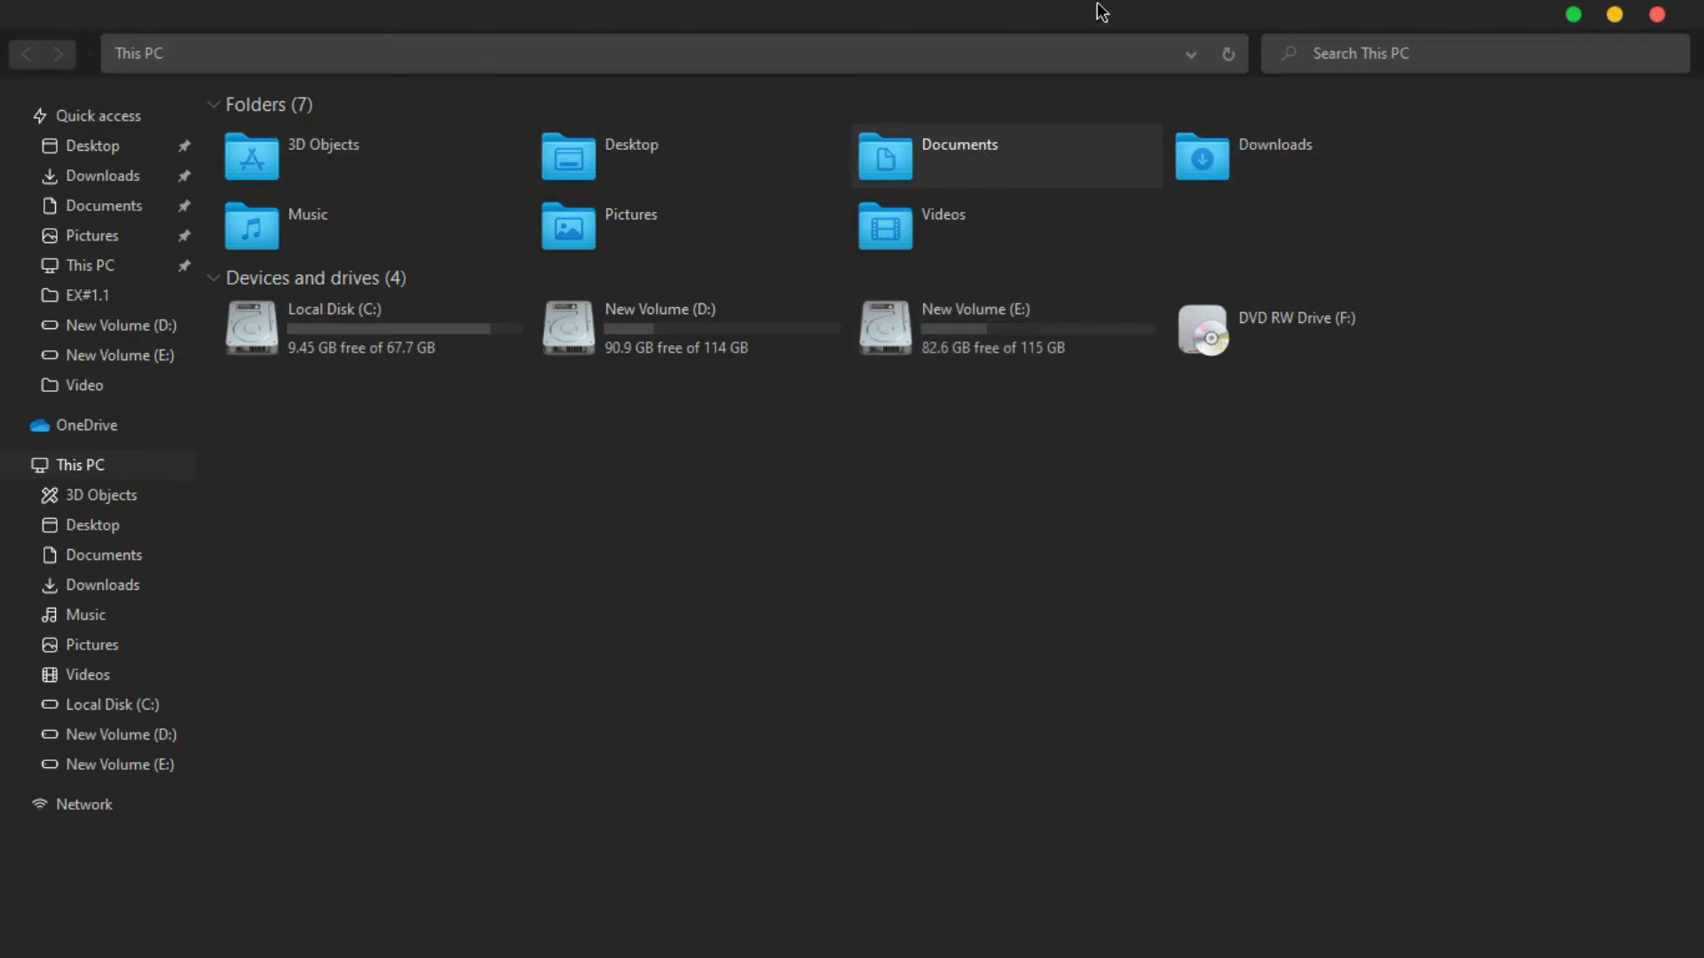
click(1659, 17)
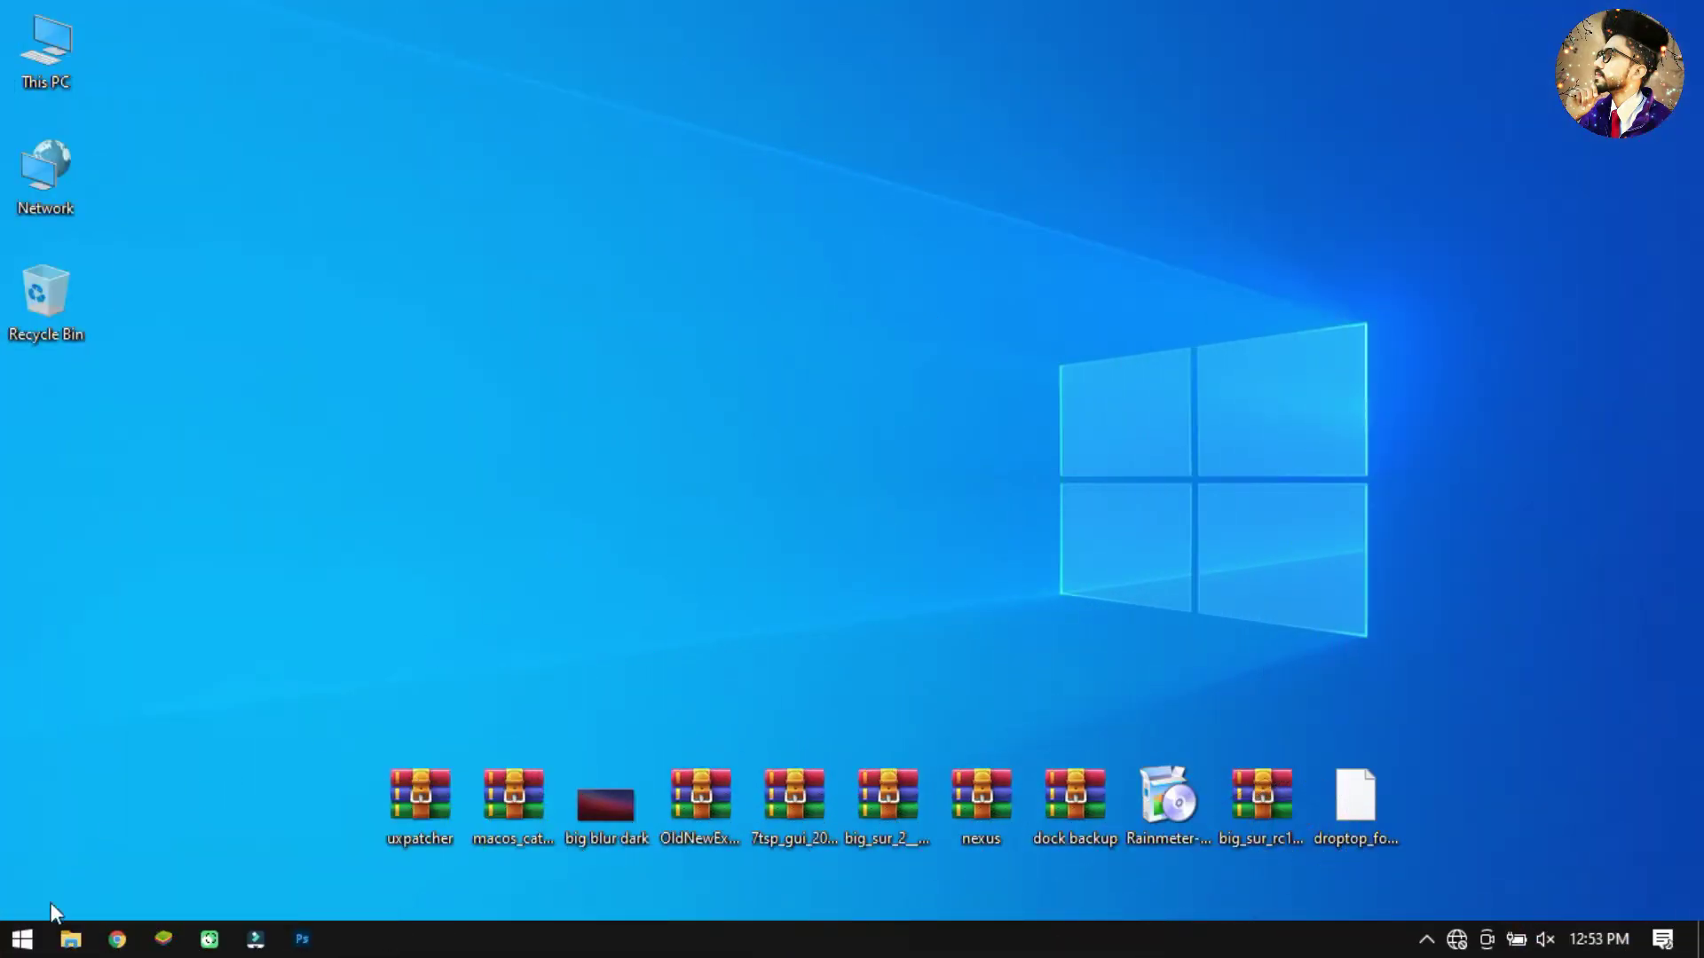
Step: Create a system restore point with the description "macos" and close the System Properties dialog
click(23, 941)
text(cr)
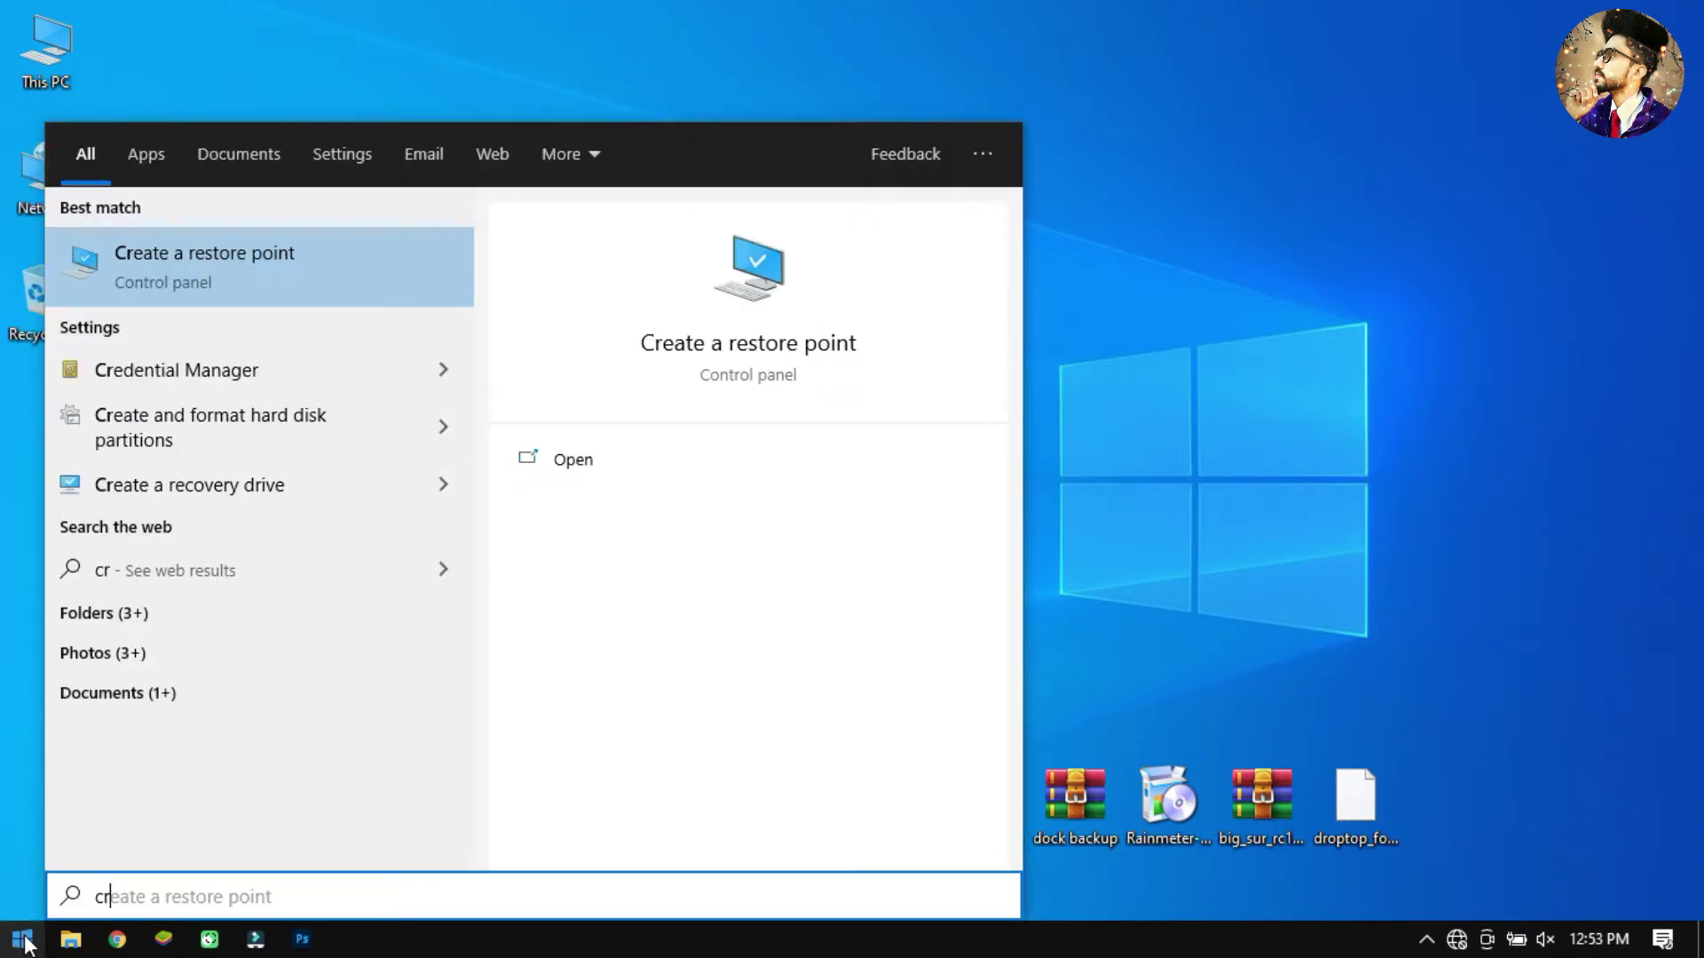
click(208, 293)
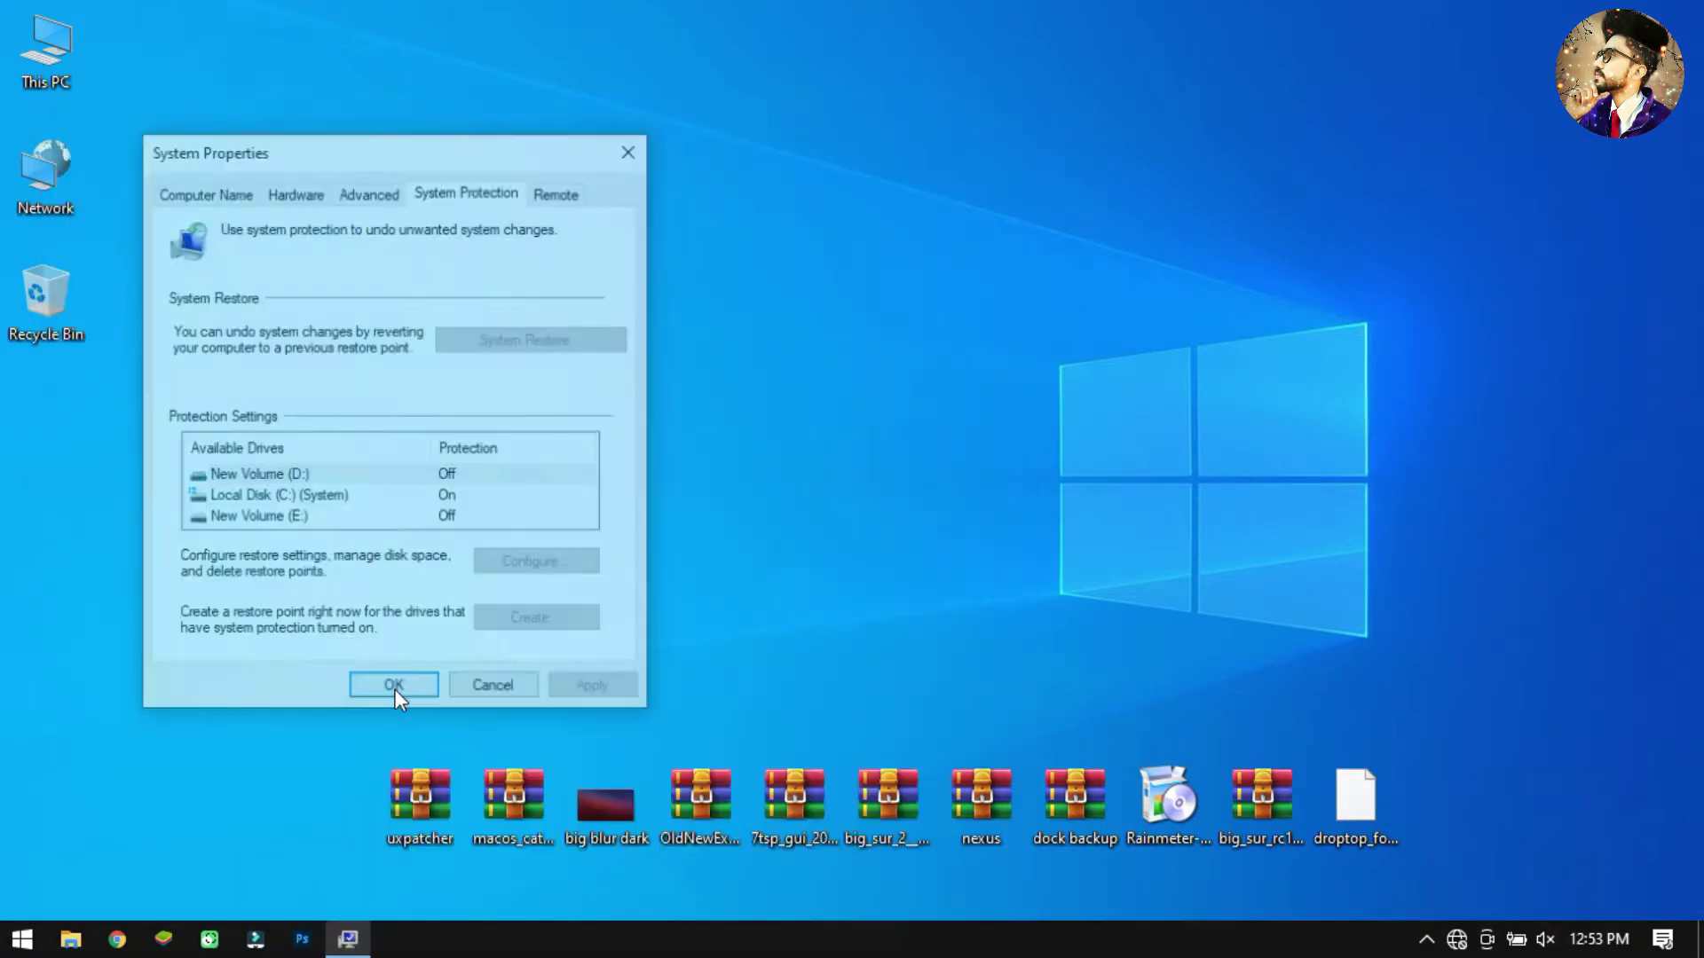
click(325, 500)
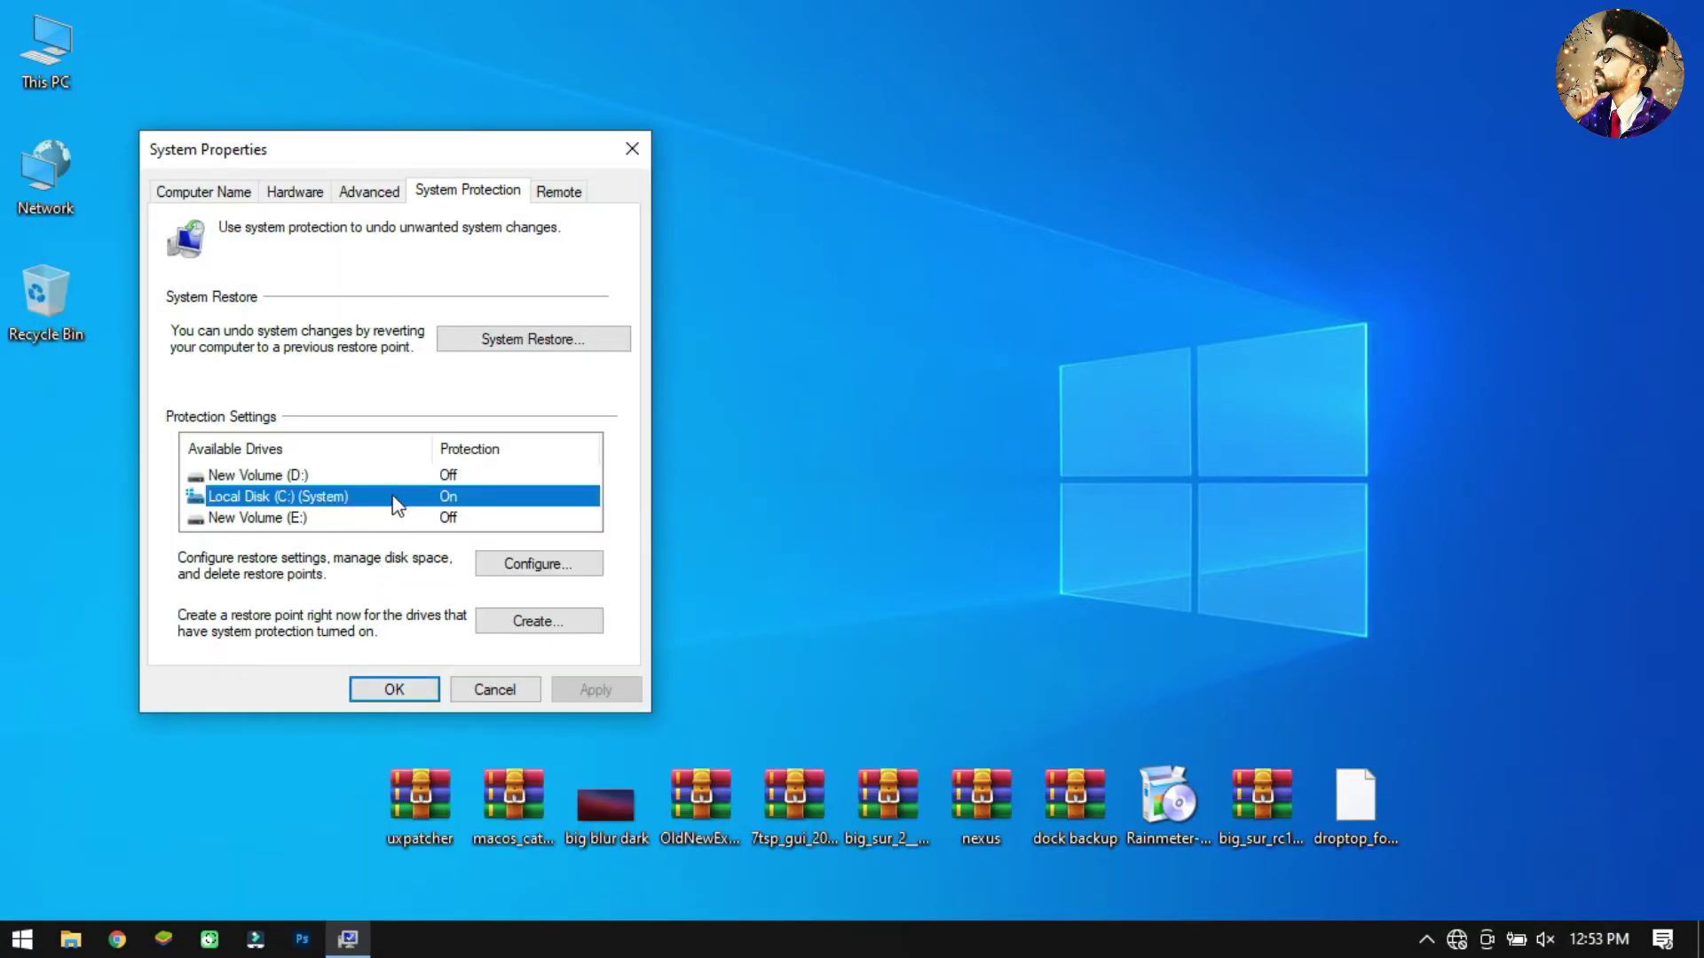
click(522, 630)
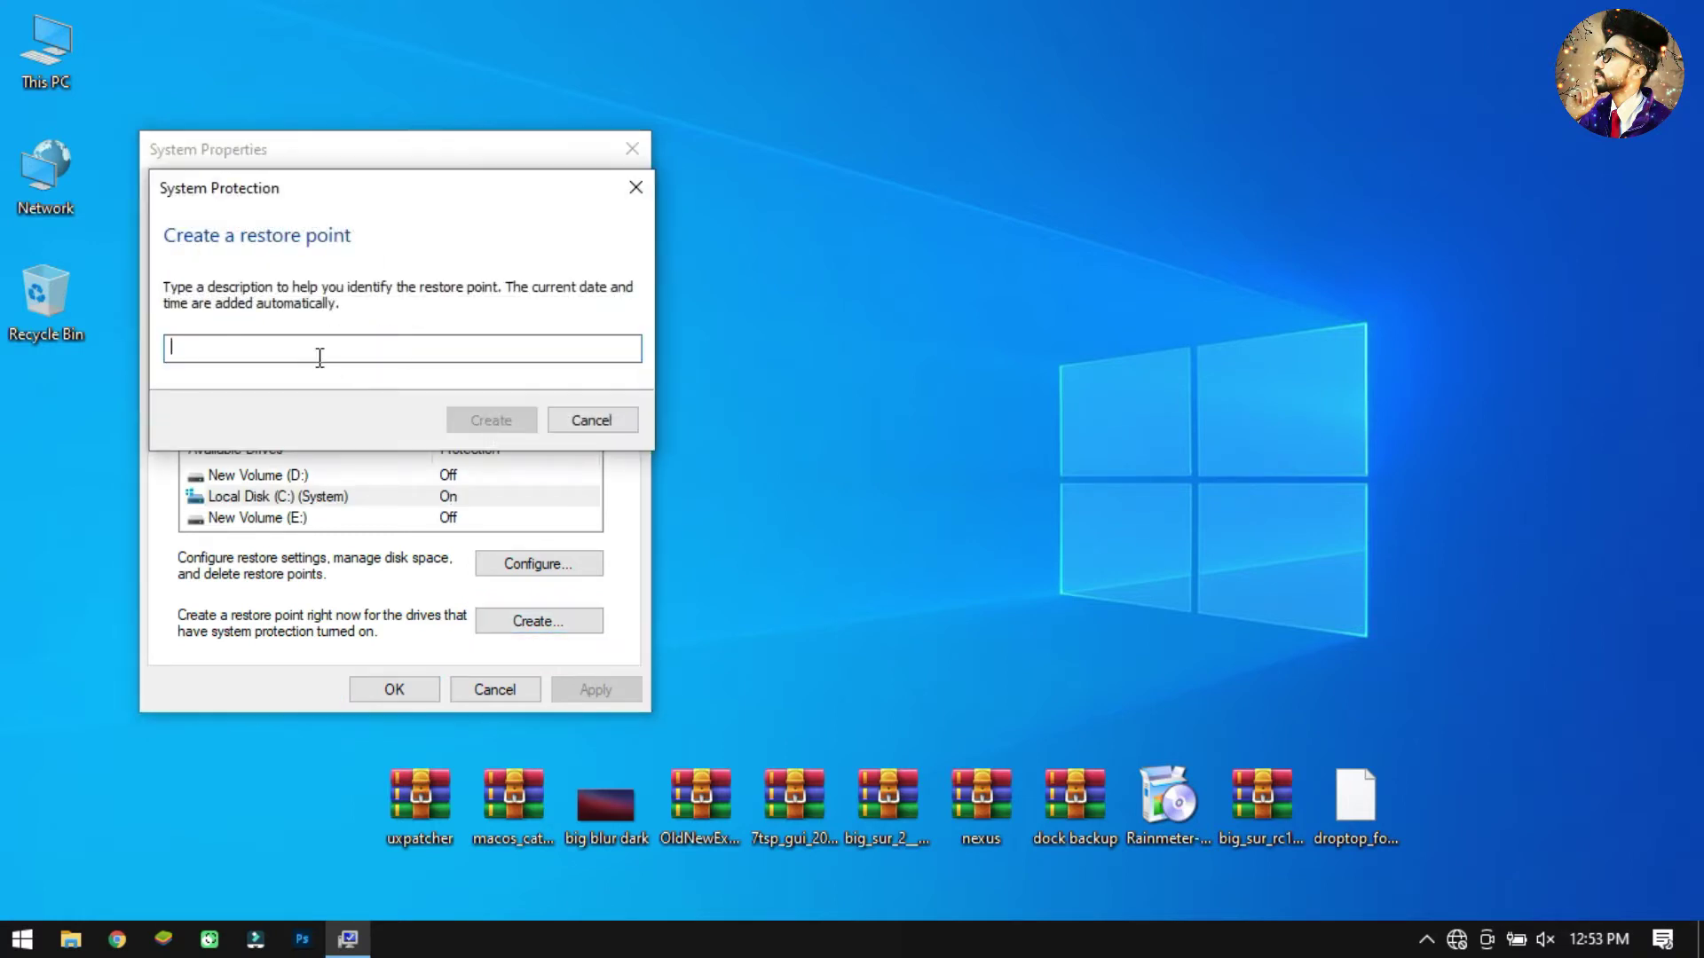
text(macos)
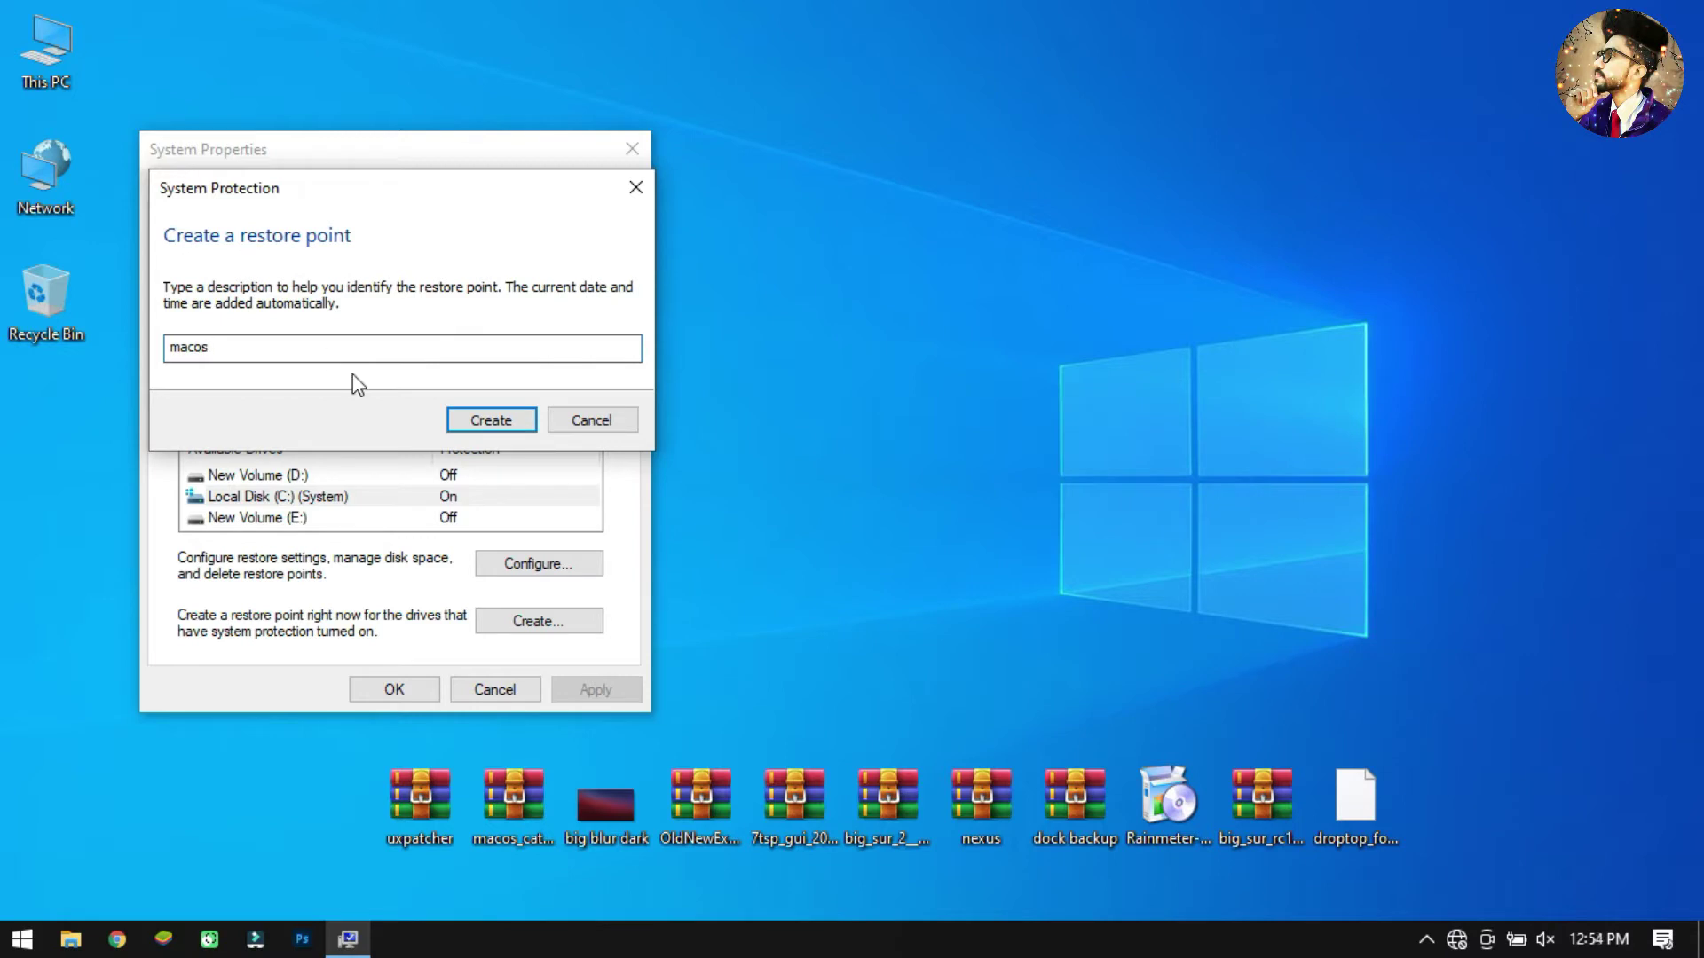
click(465, 422)
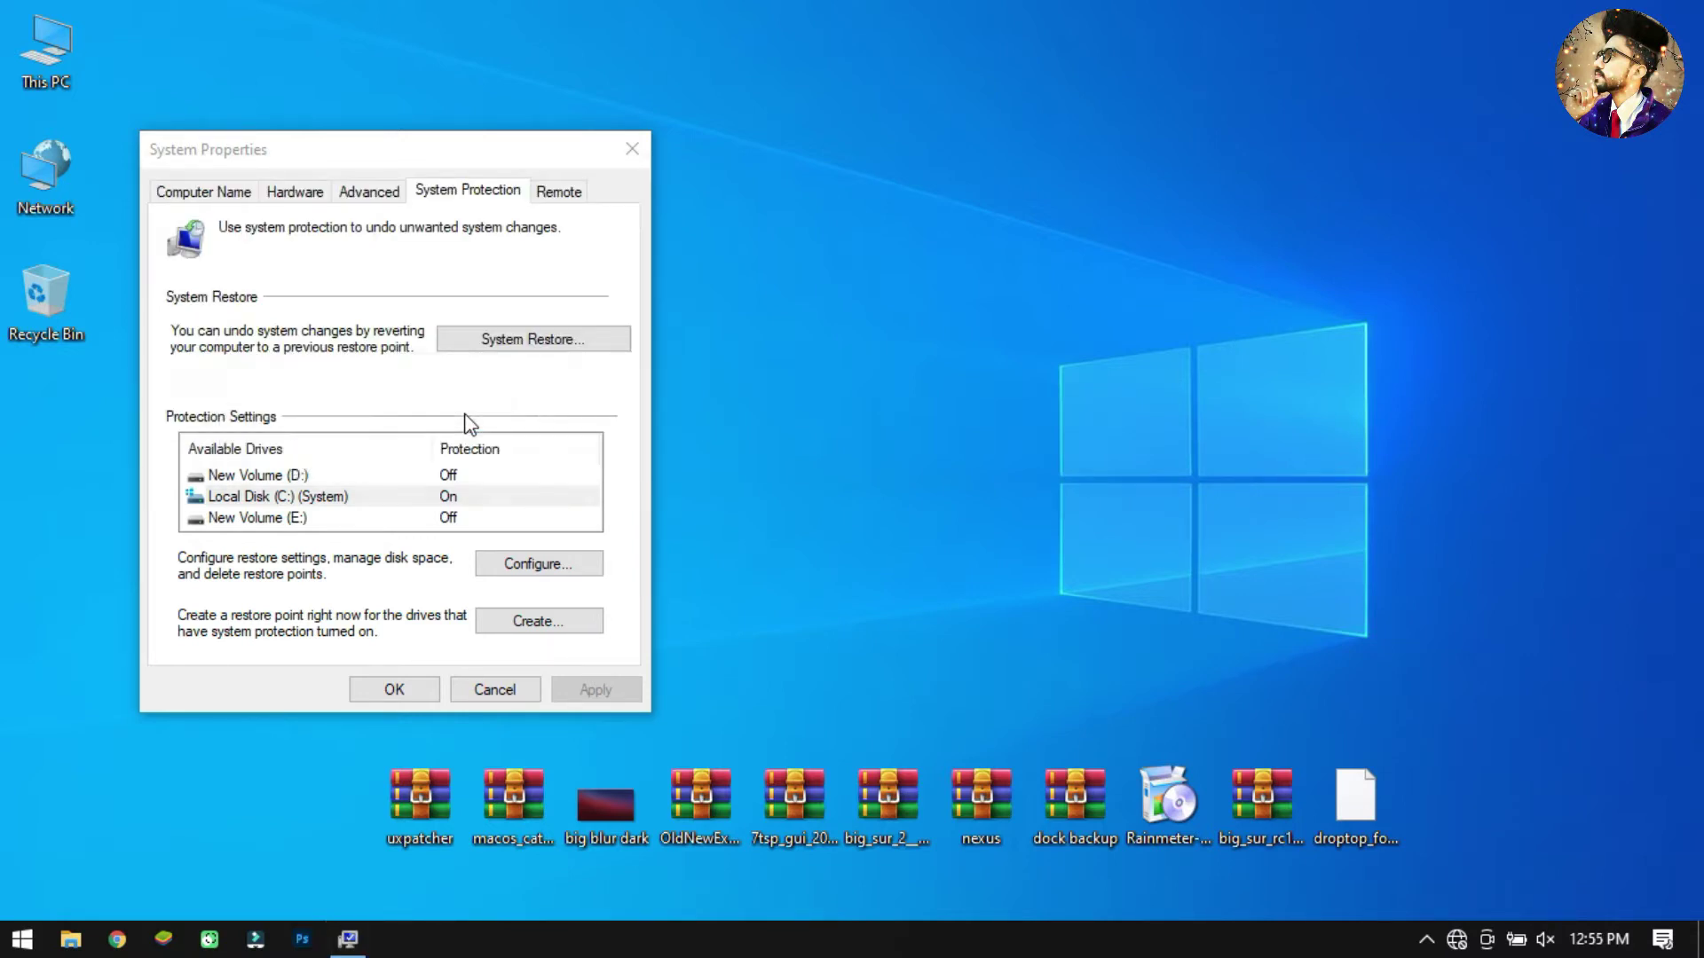
click(531, 440)
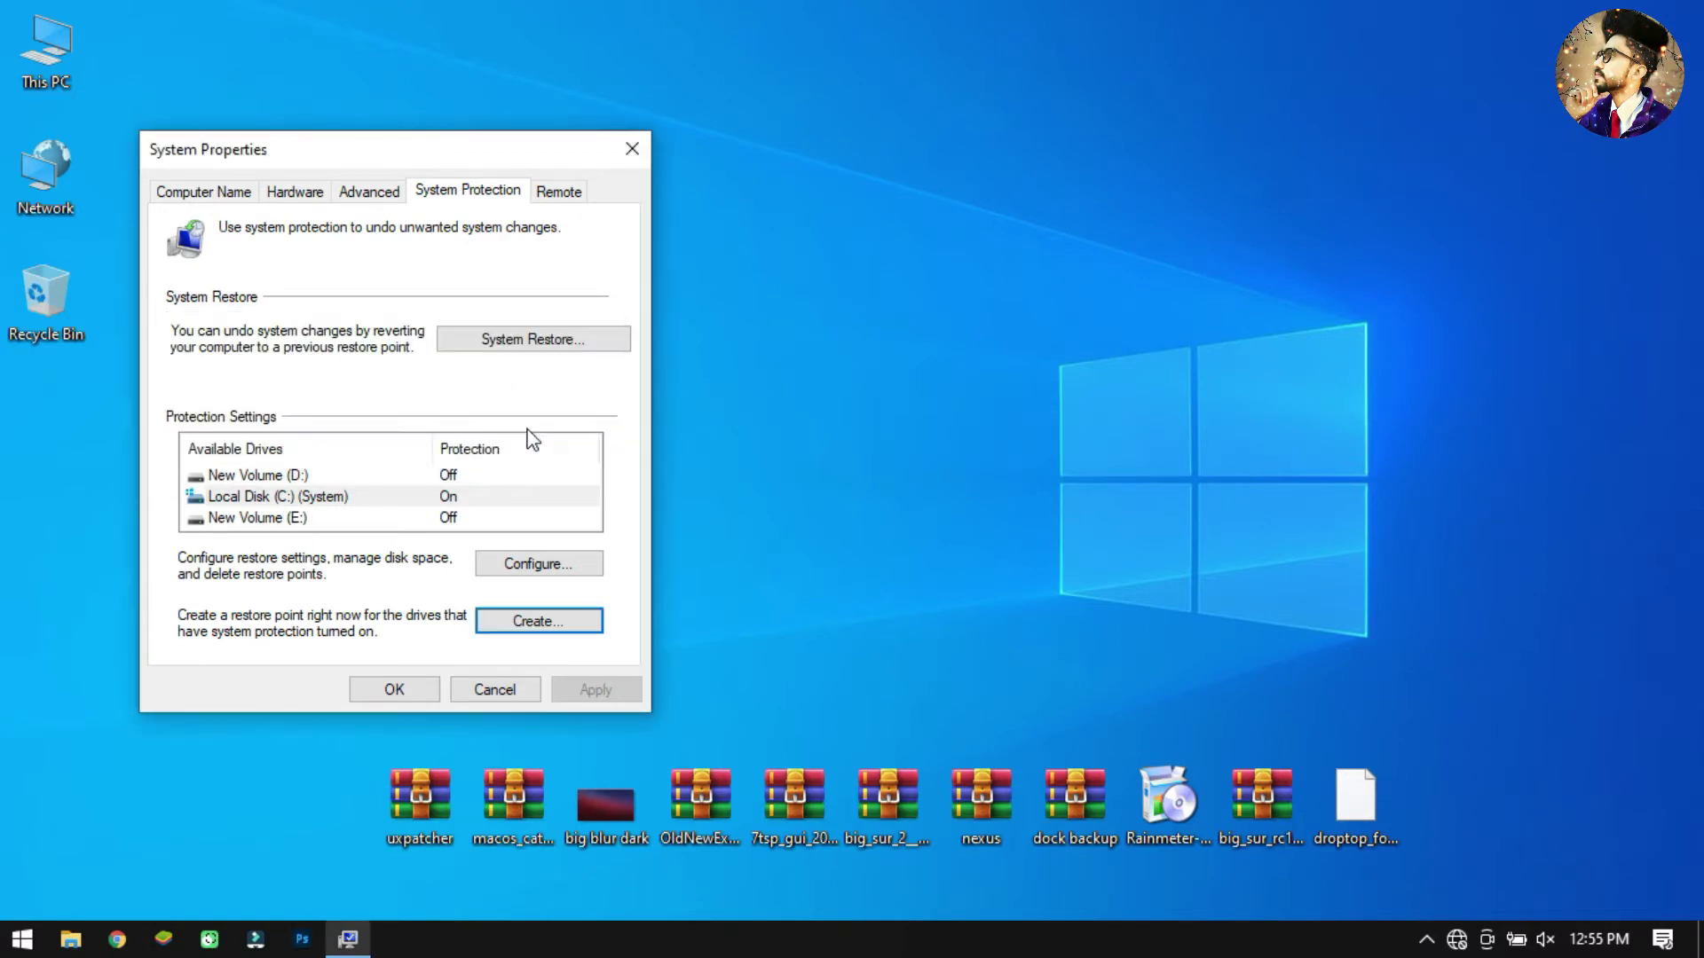
click(394, 690)
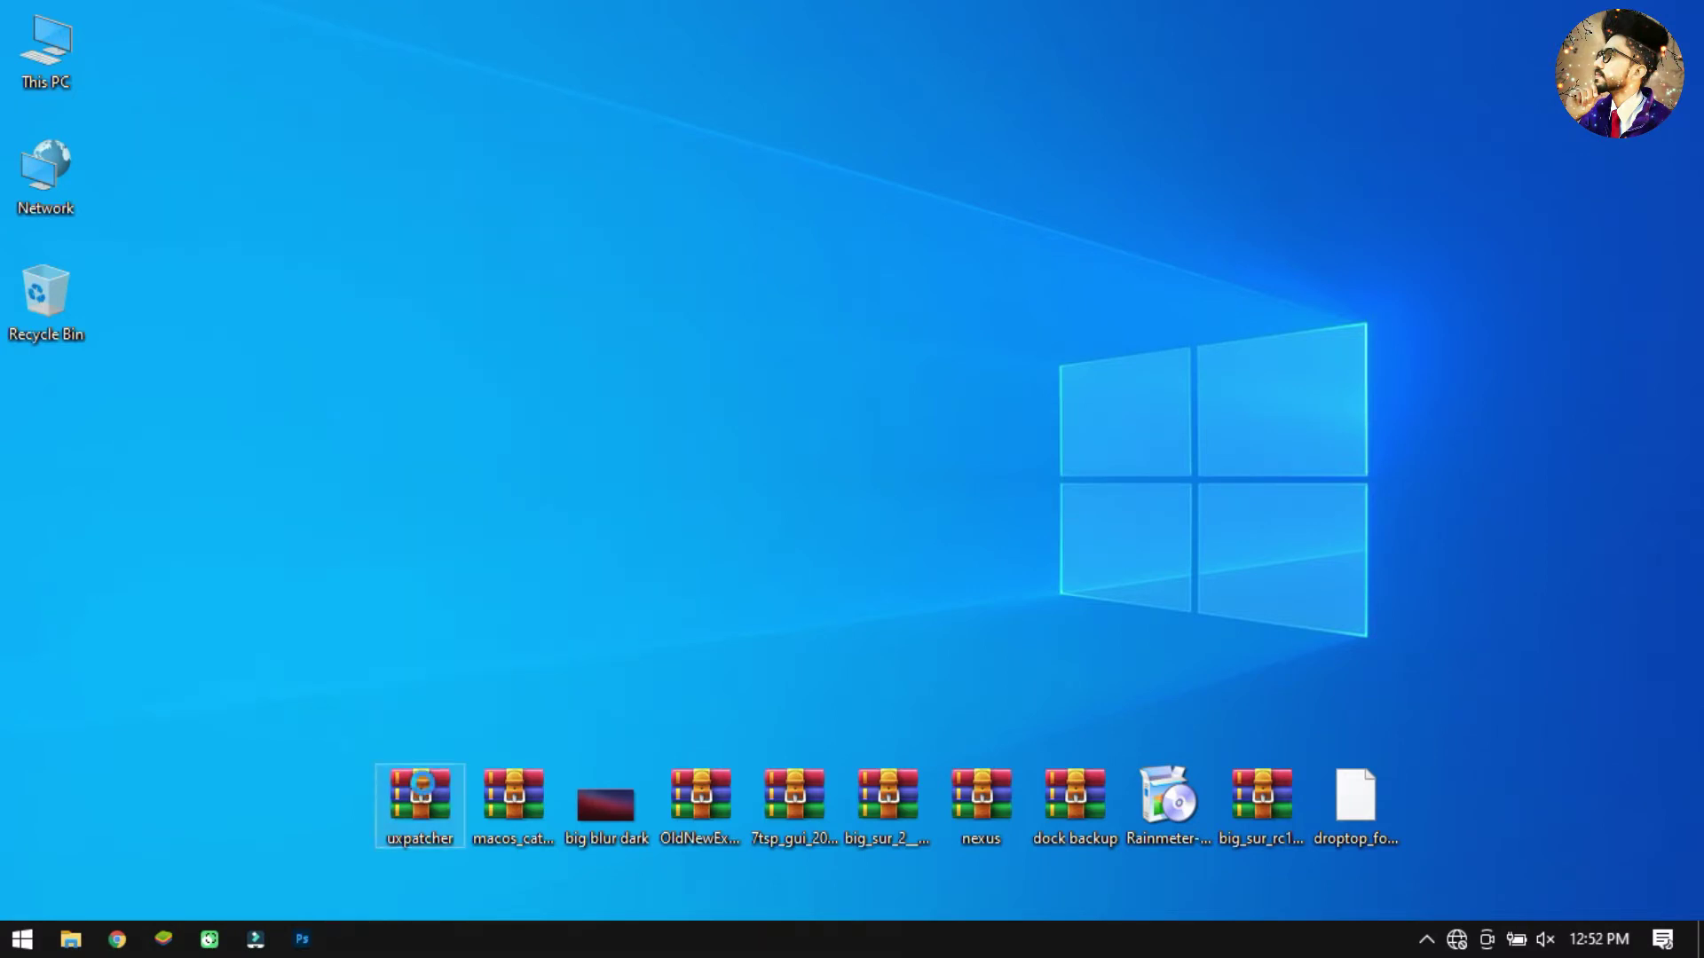
Step: Extract the uxpatcher archive into its own uxpatcher folder on the desktop
right_click(423, 784)
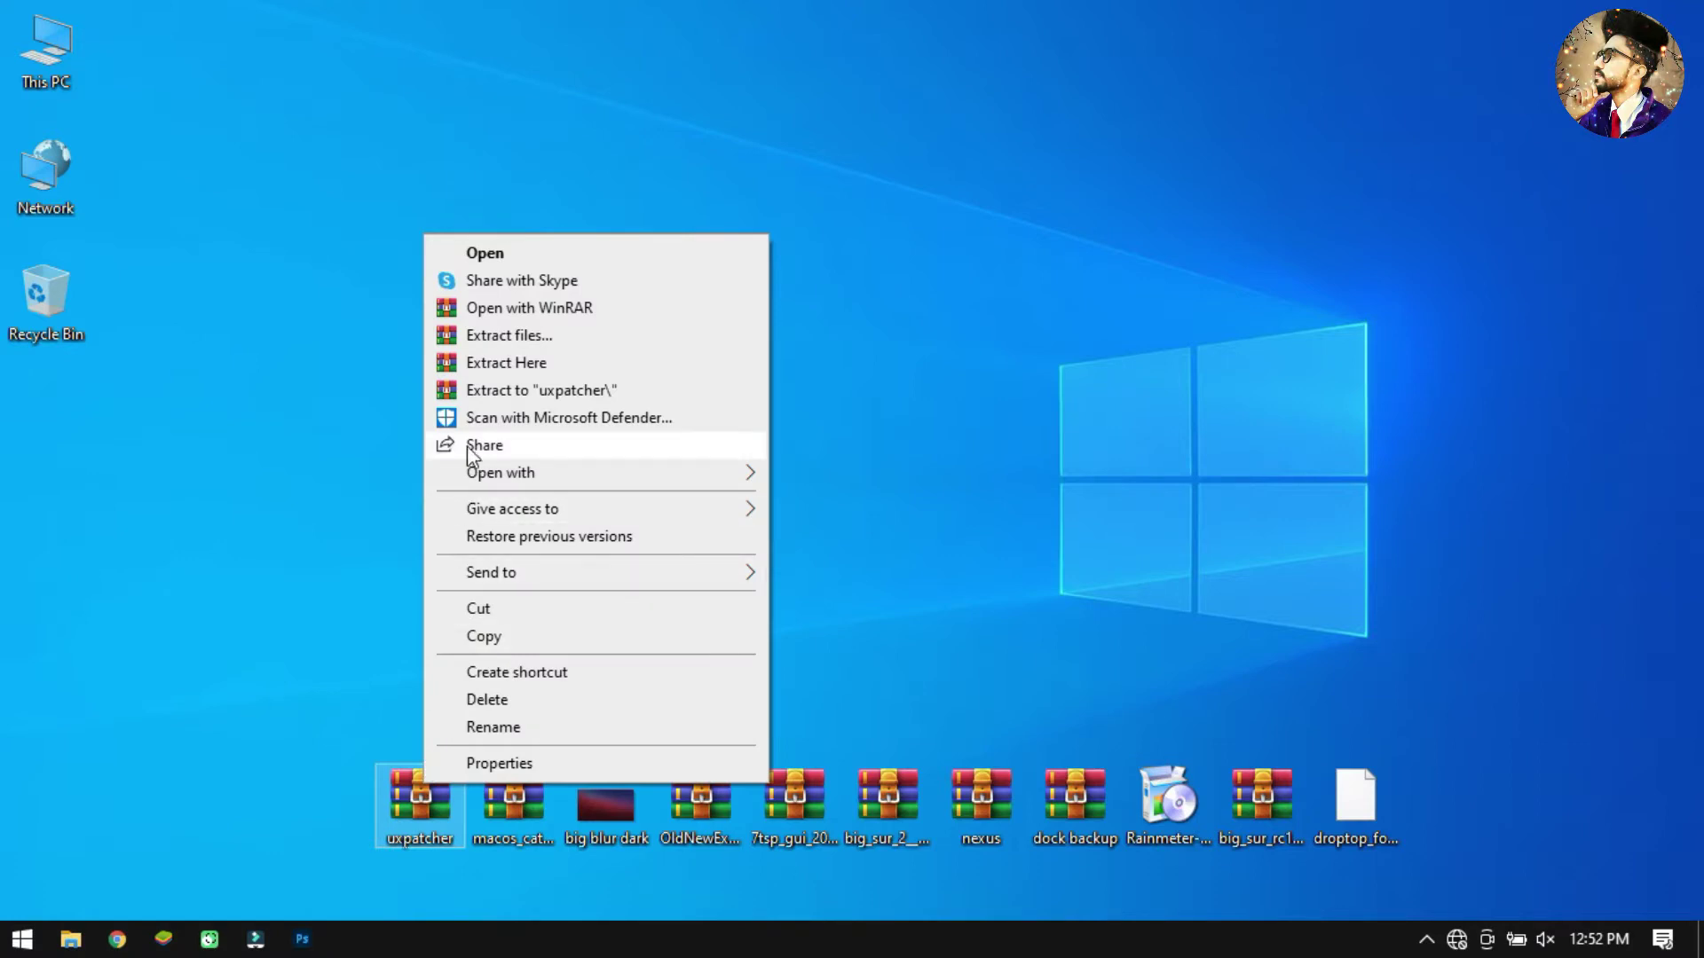
click(488, 342)
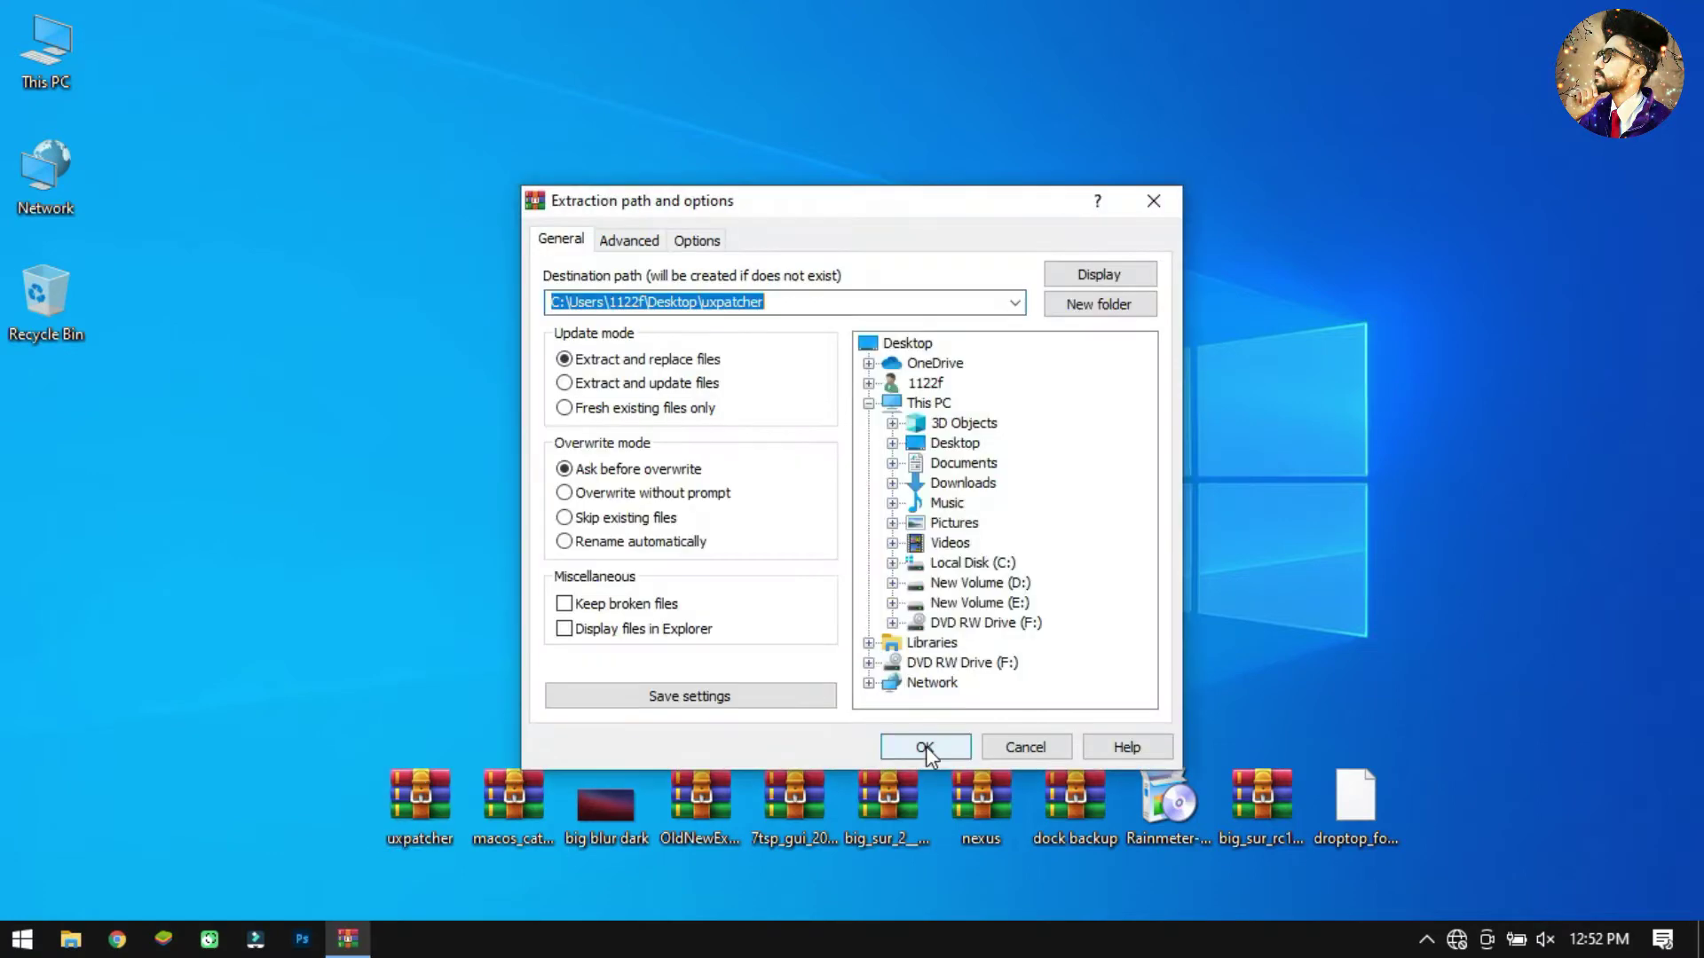
click(925, 753)
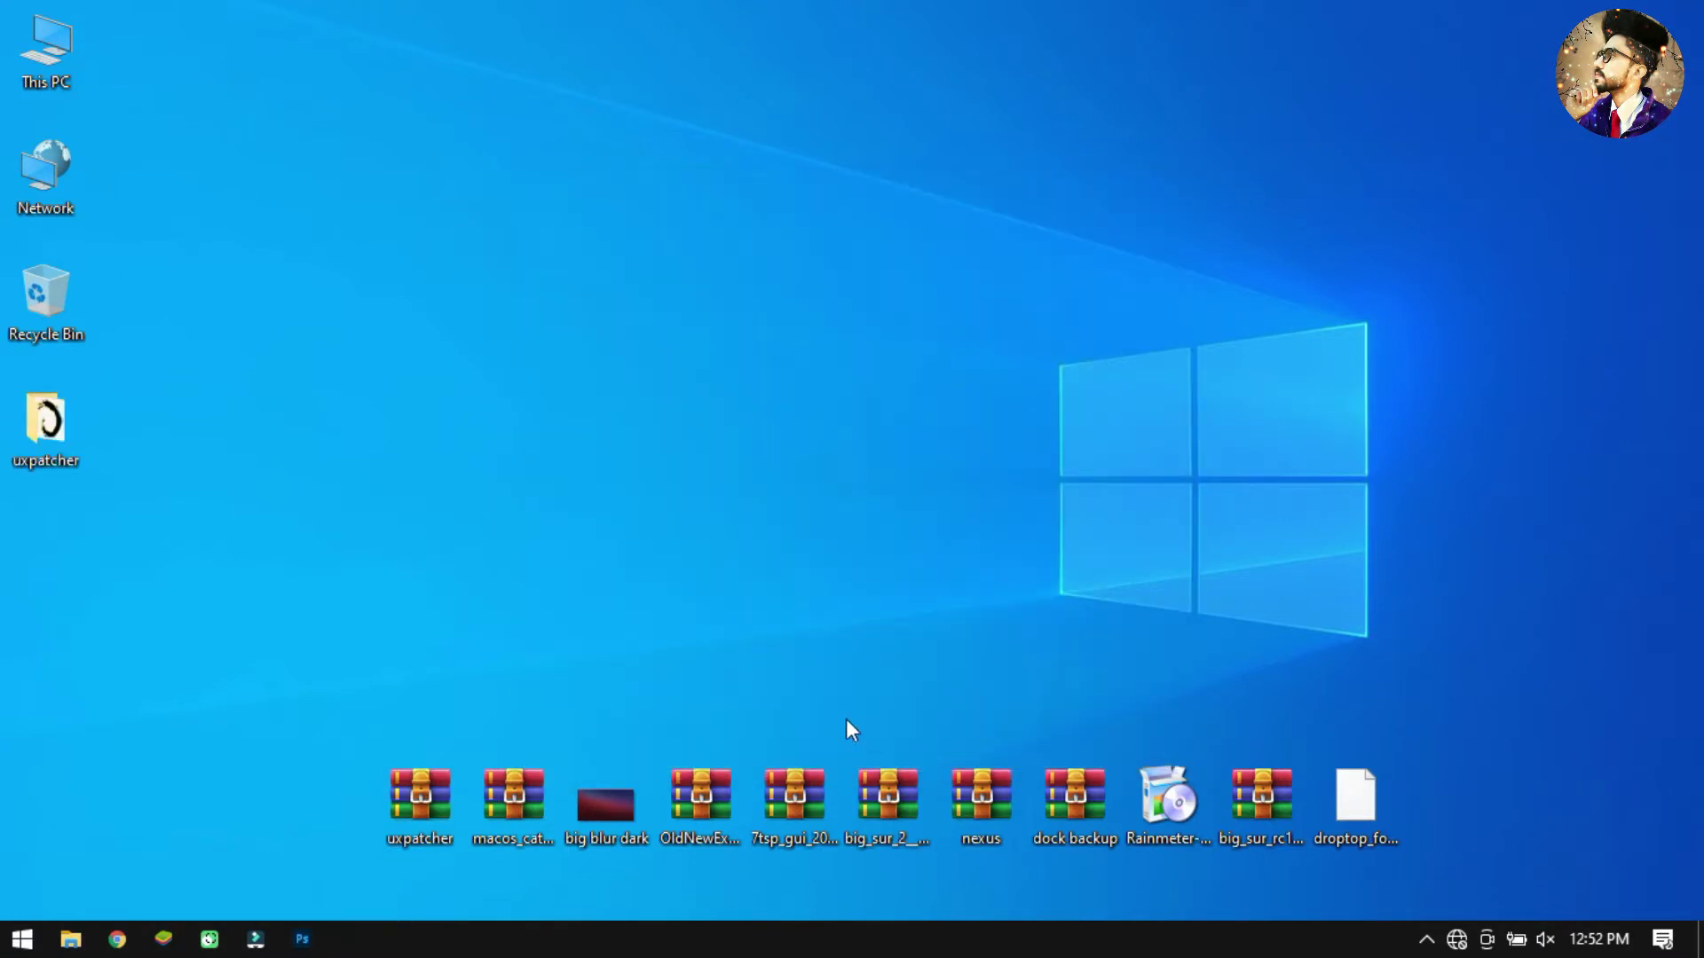
Step: Run UXTheme Multi-Patcher 15.0 from the uxpatcher folder as administrator, patch the theme engine, and close the folder
double_click(36, 466)
click(246, 281)
right_click(255, 264)
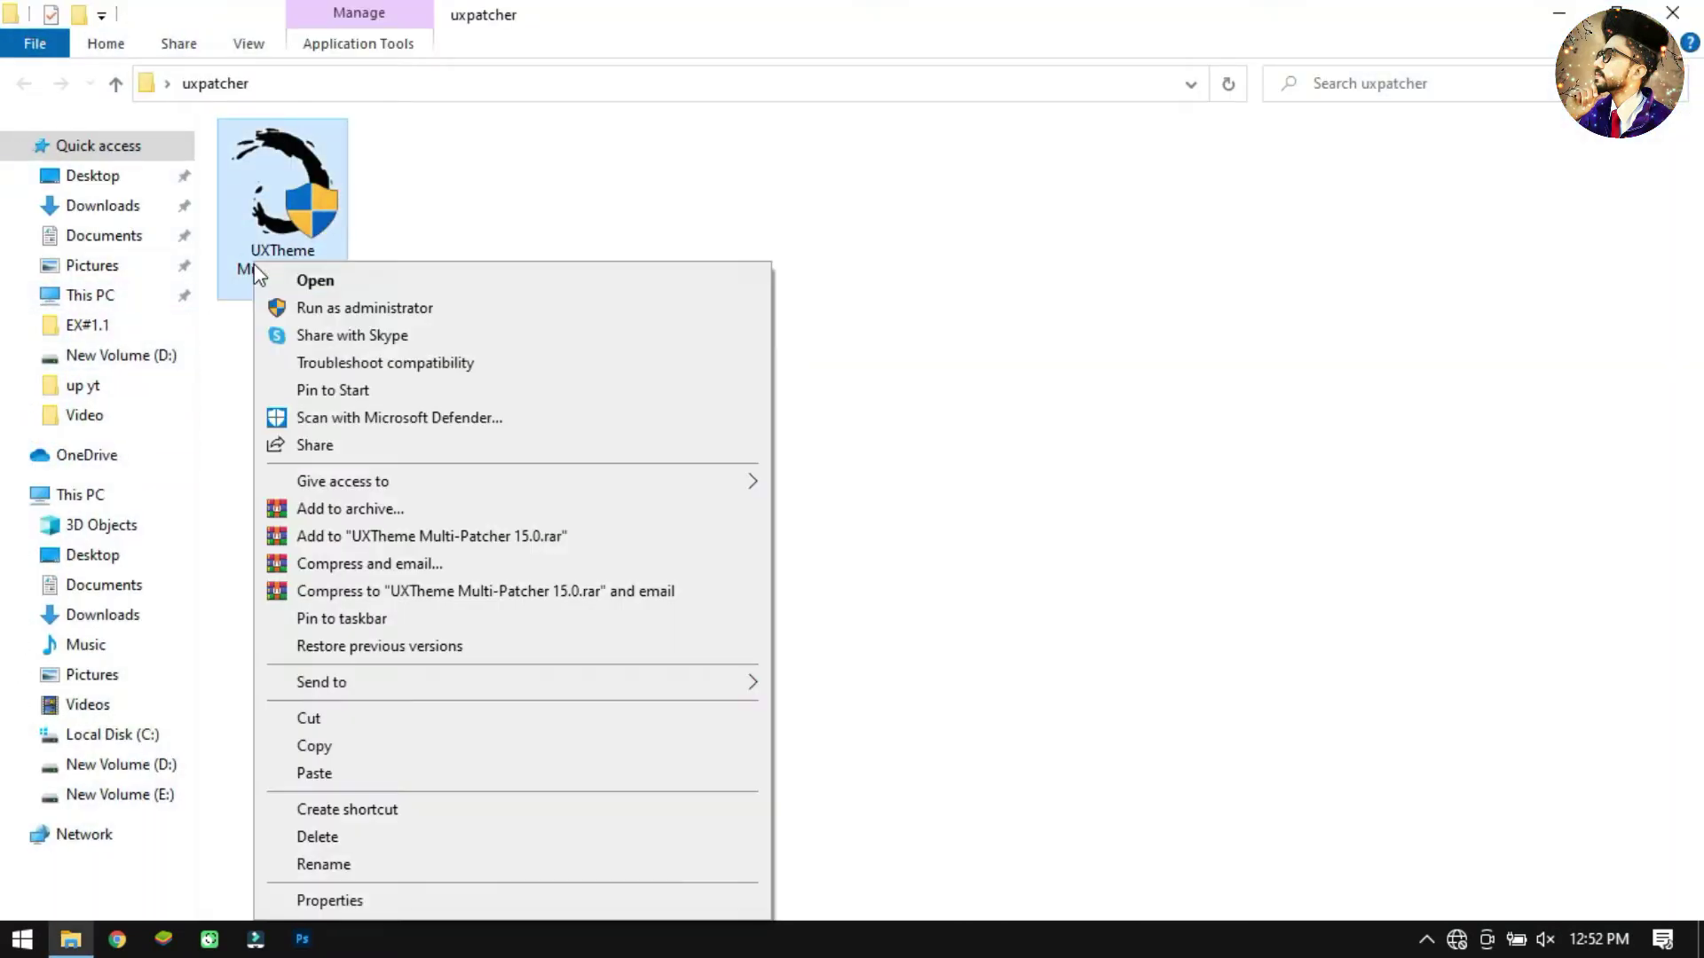
click(288, 307)
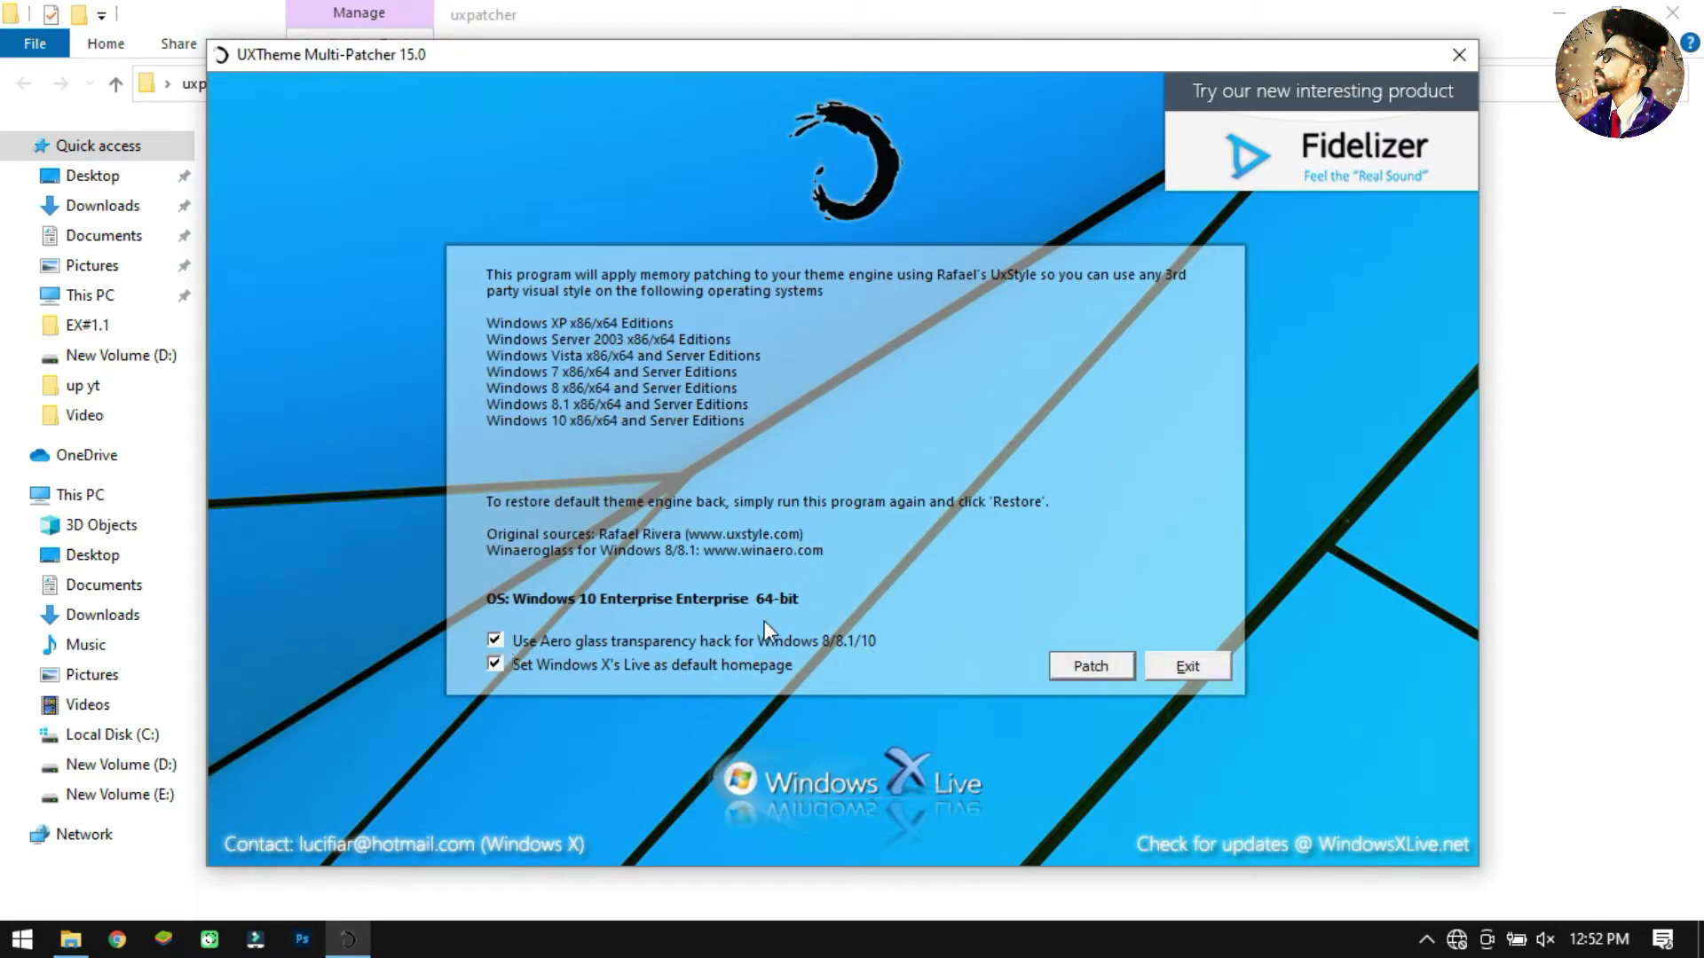
click(1085, 666)
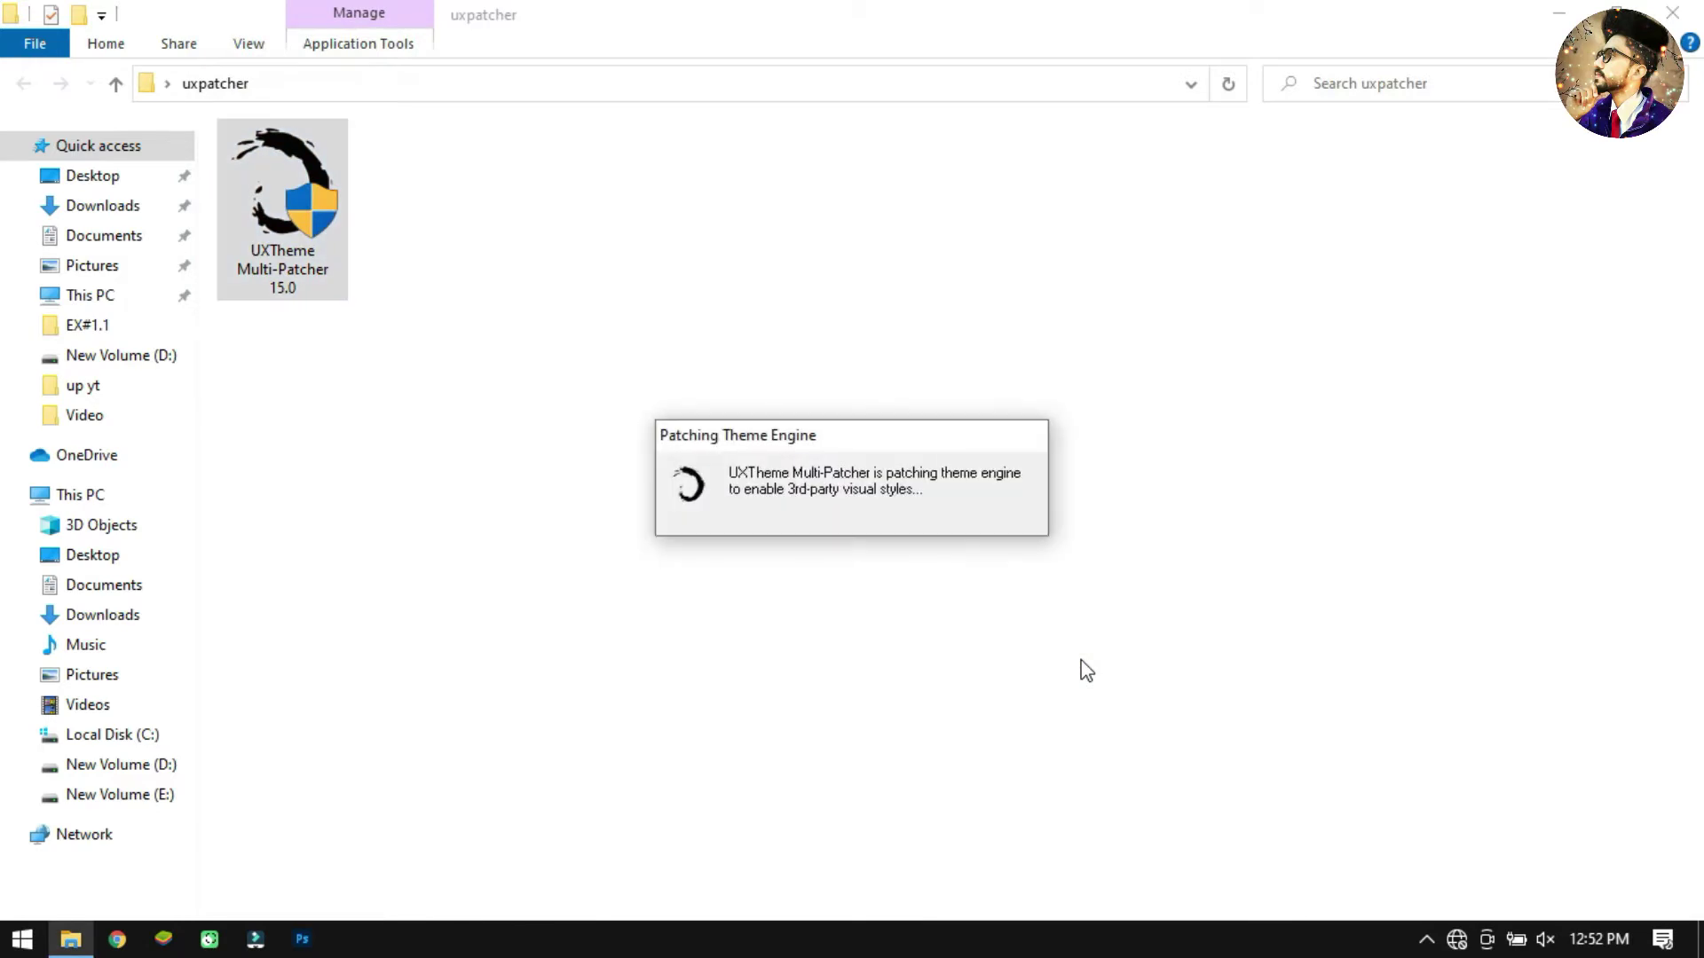
click(845, 508)
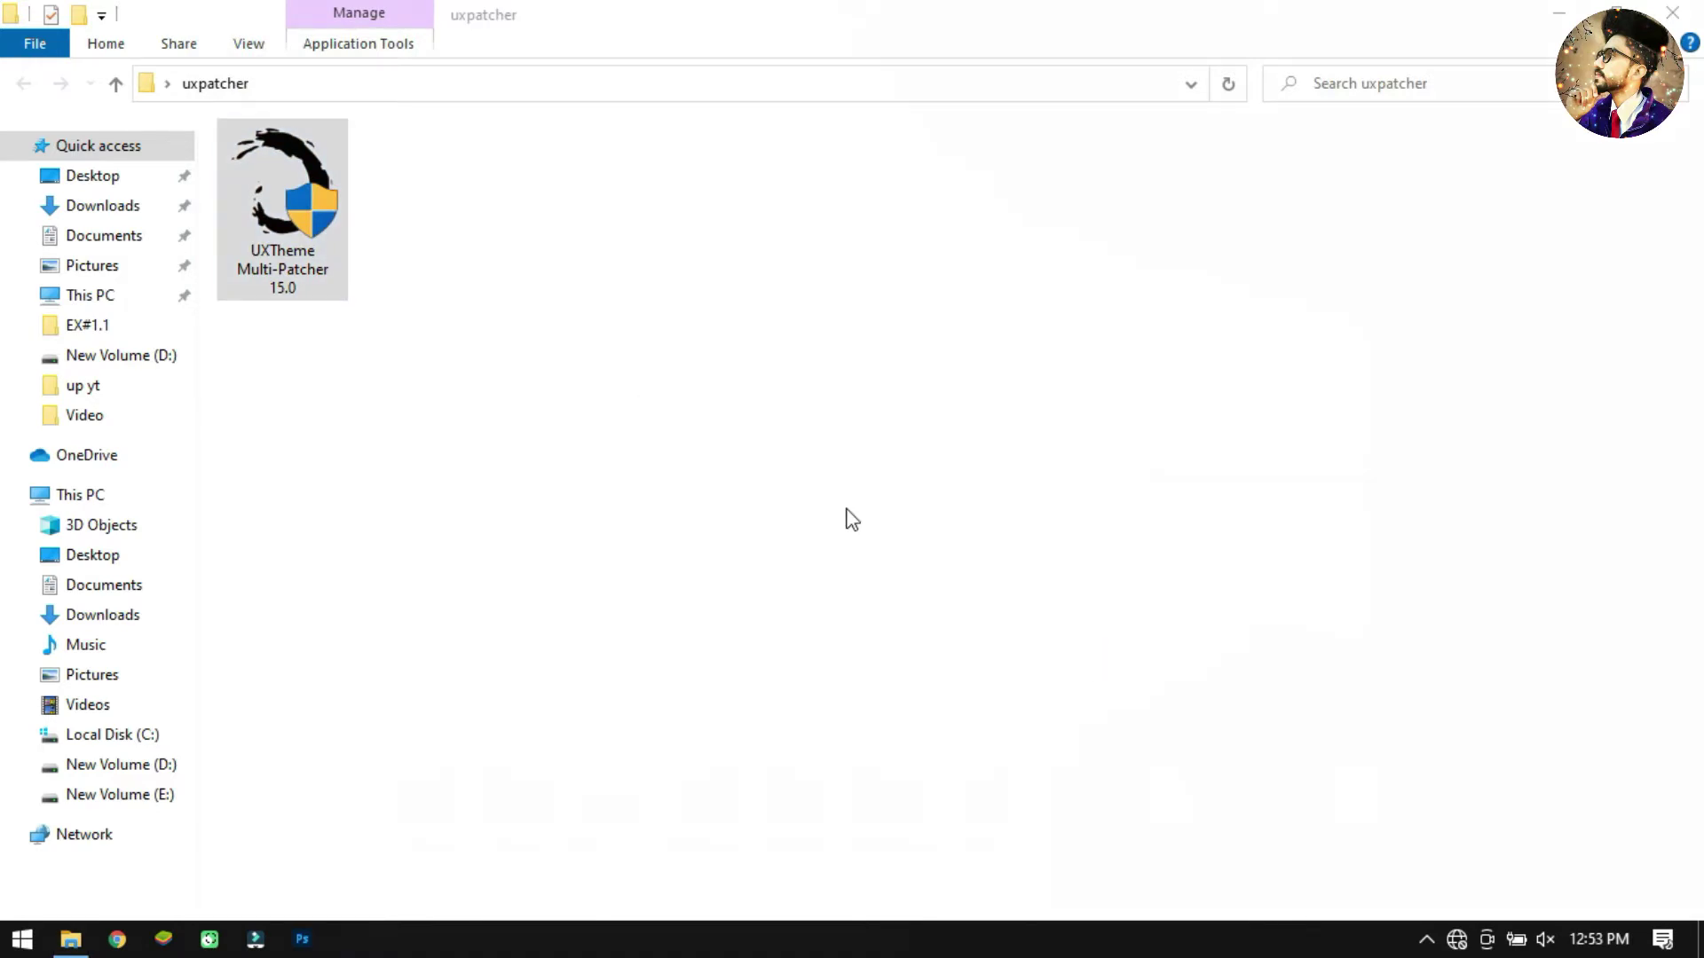
click(1673, 12)
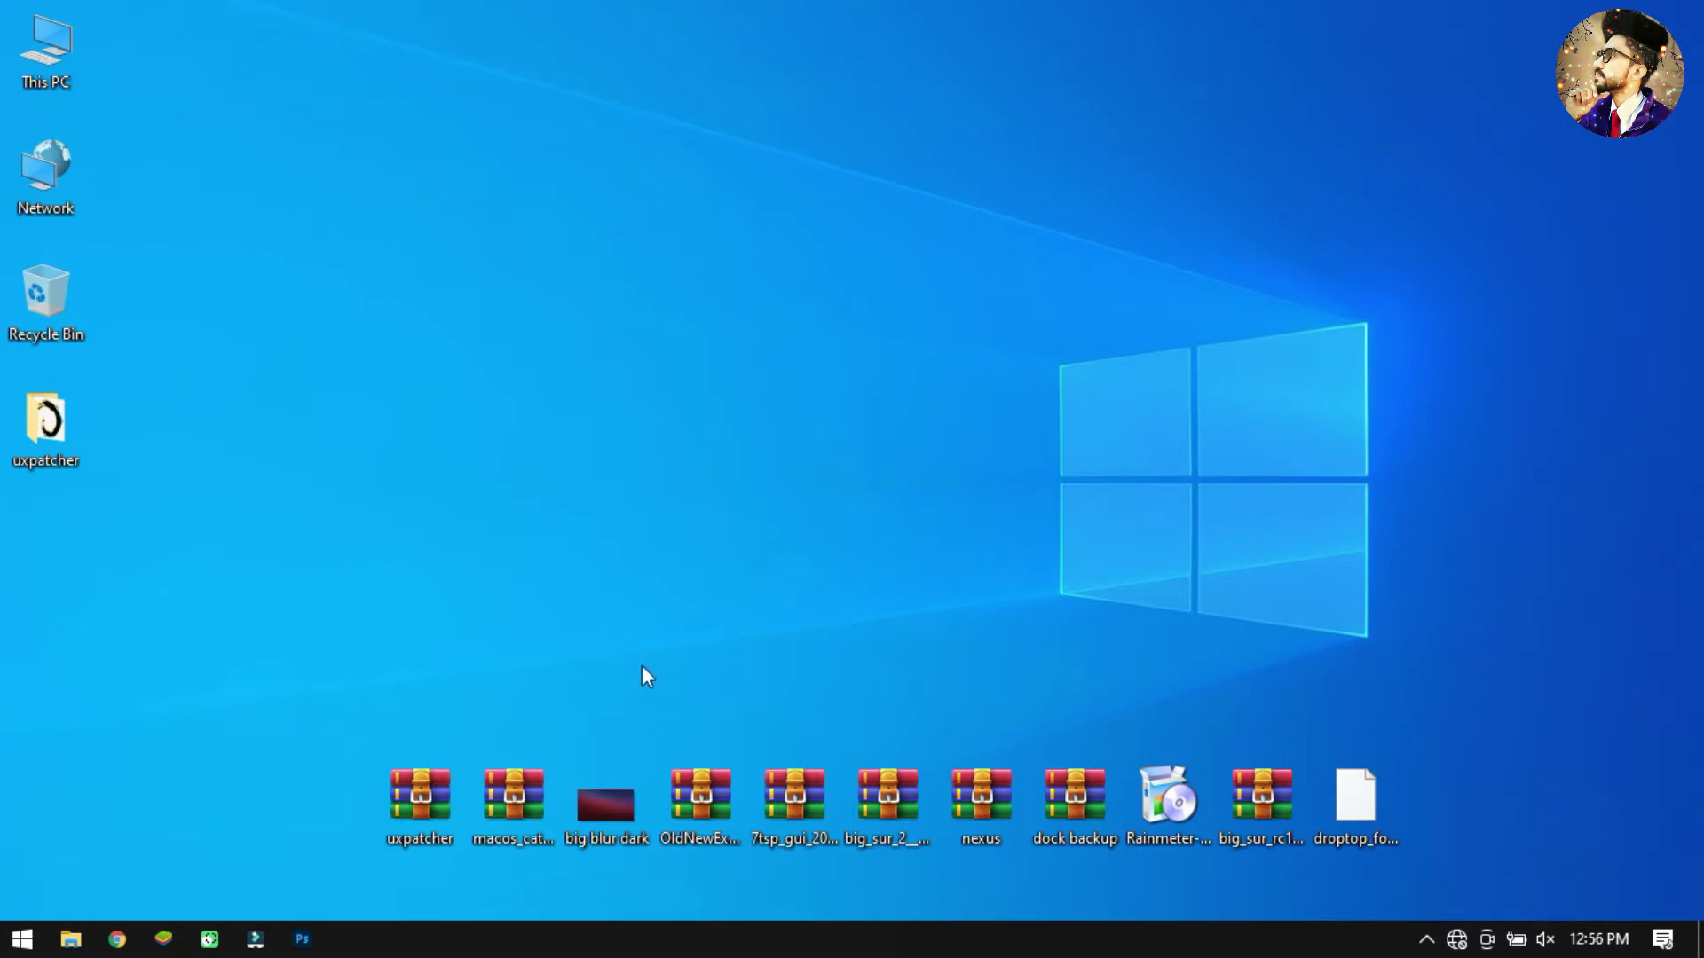
Step: Extract the macos_catalina_theme_by_protheme_ddbqtm2 archive into its own folder on the desktop
click(544, 783)
right_click(545, 783)
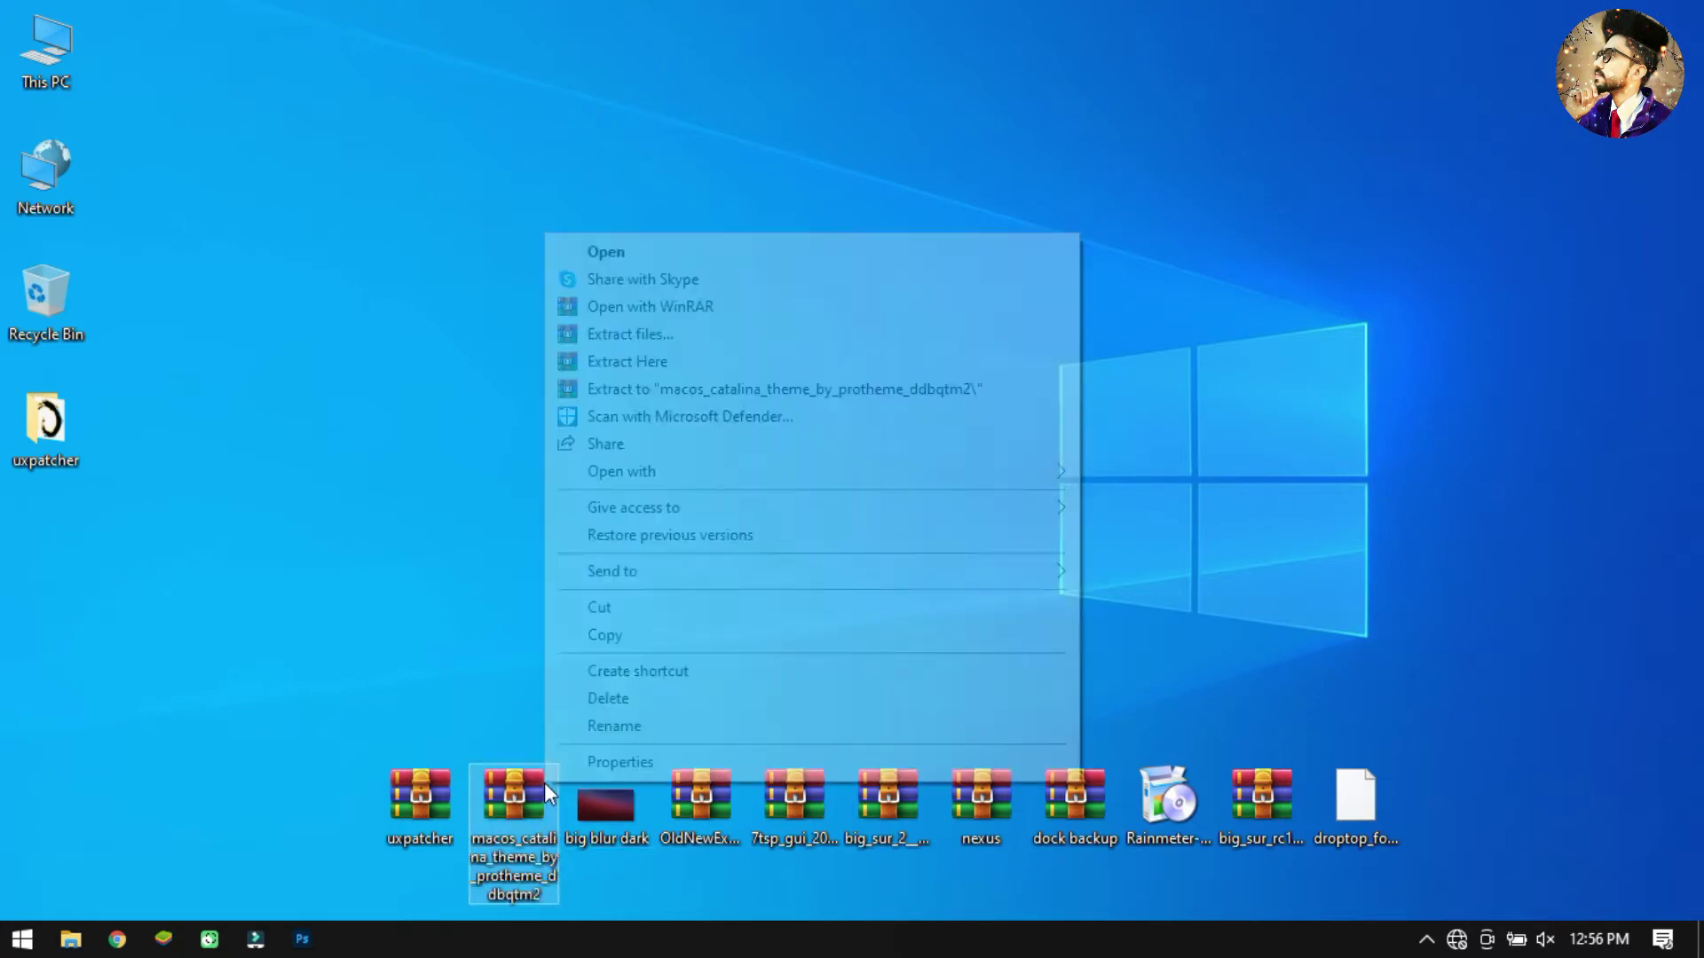
click(663, 337)
click(925, 747)
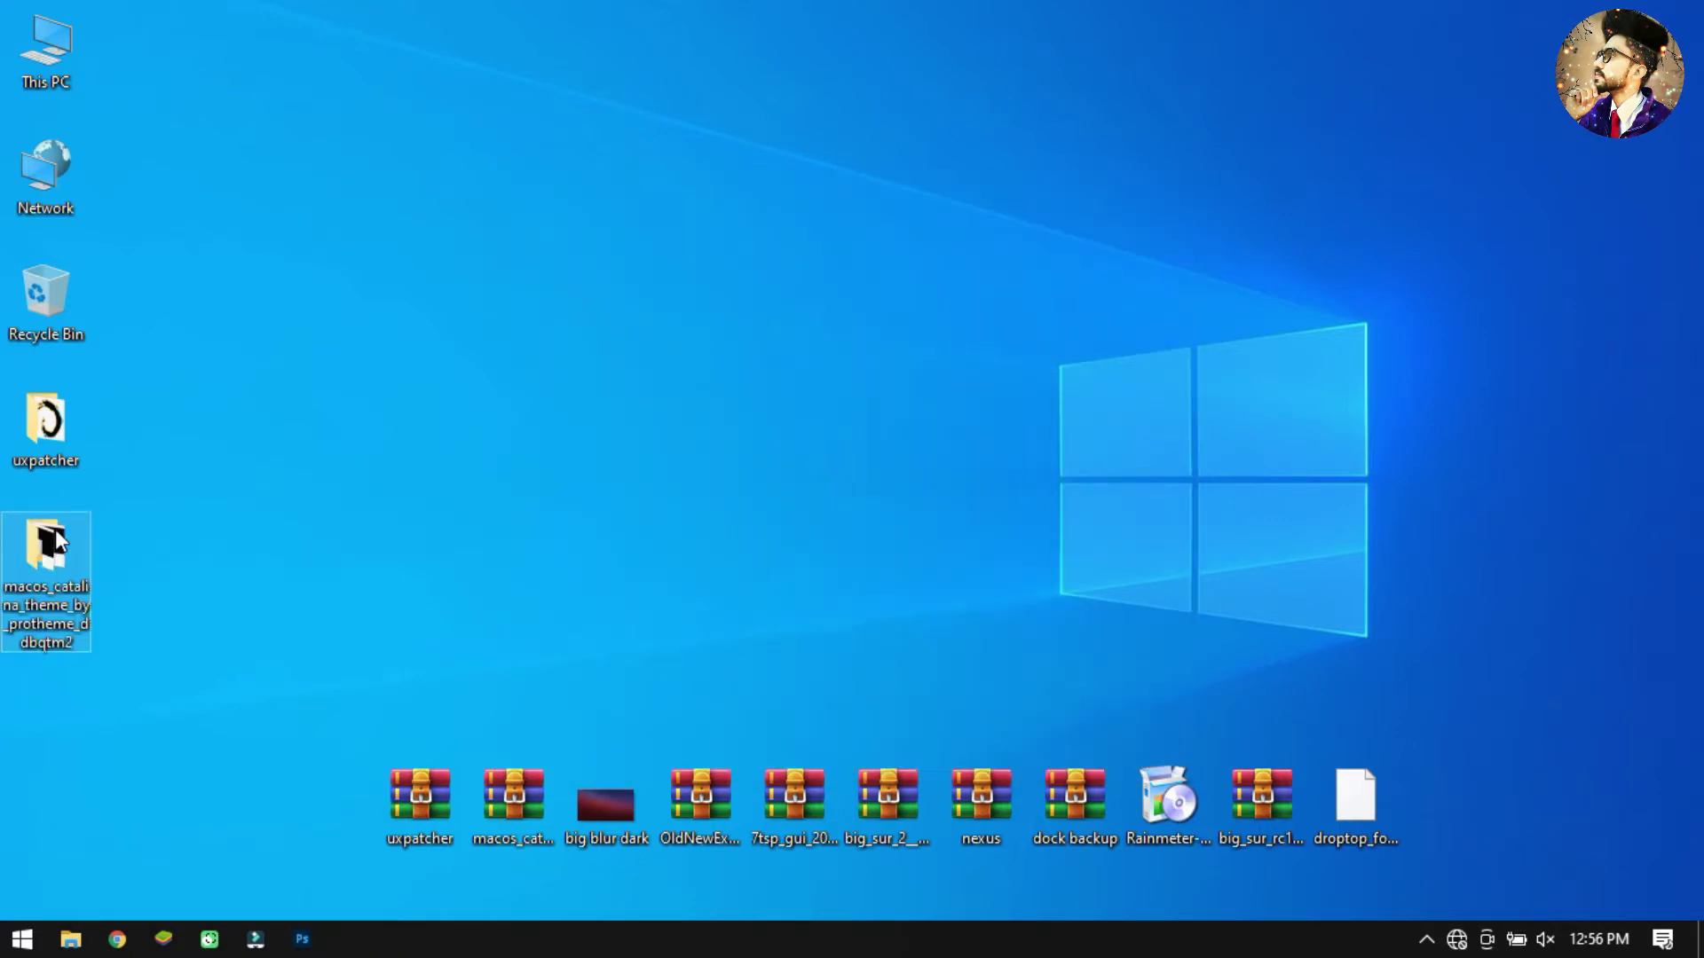
Step: Copy the Catalina folder and the Catalina and CatalinaDark theme files from the extracted macOS Catalina theme folder
double_click(55, 529)
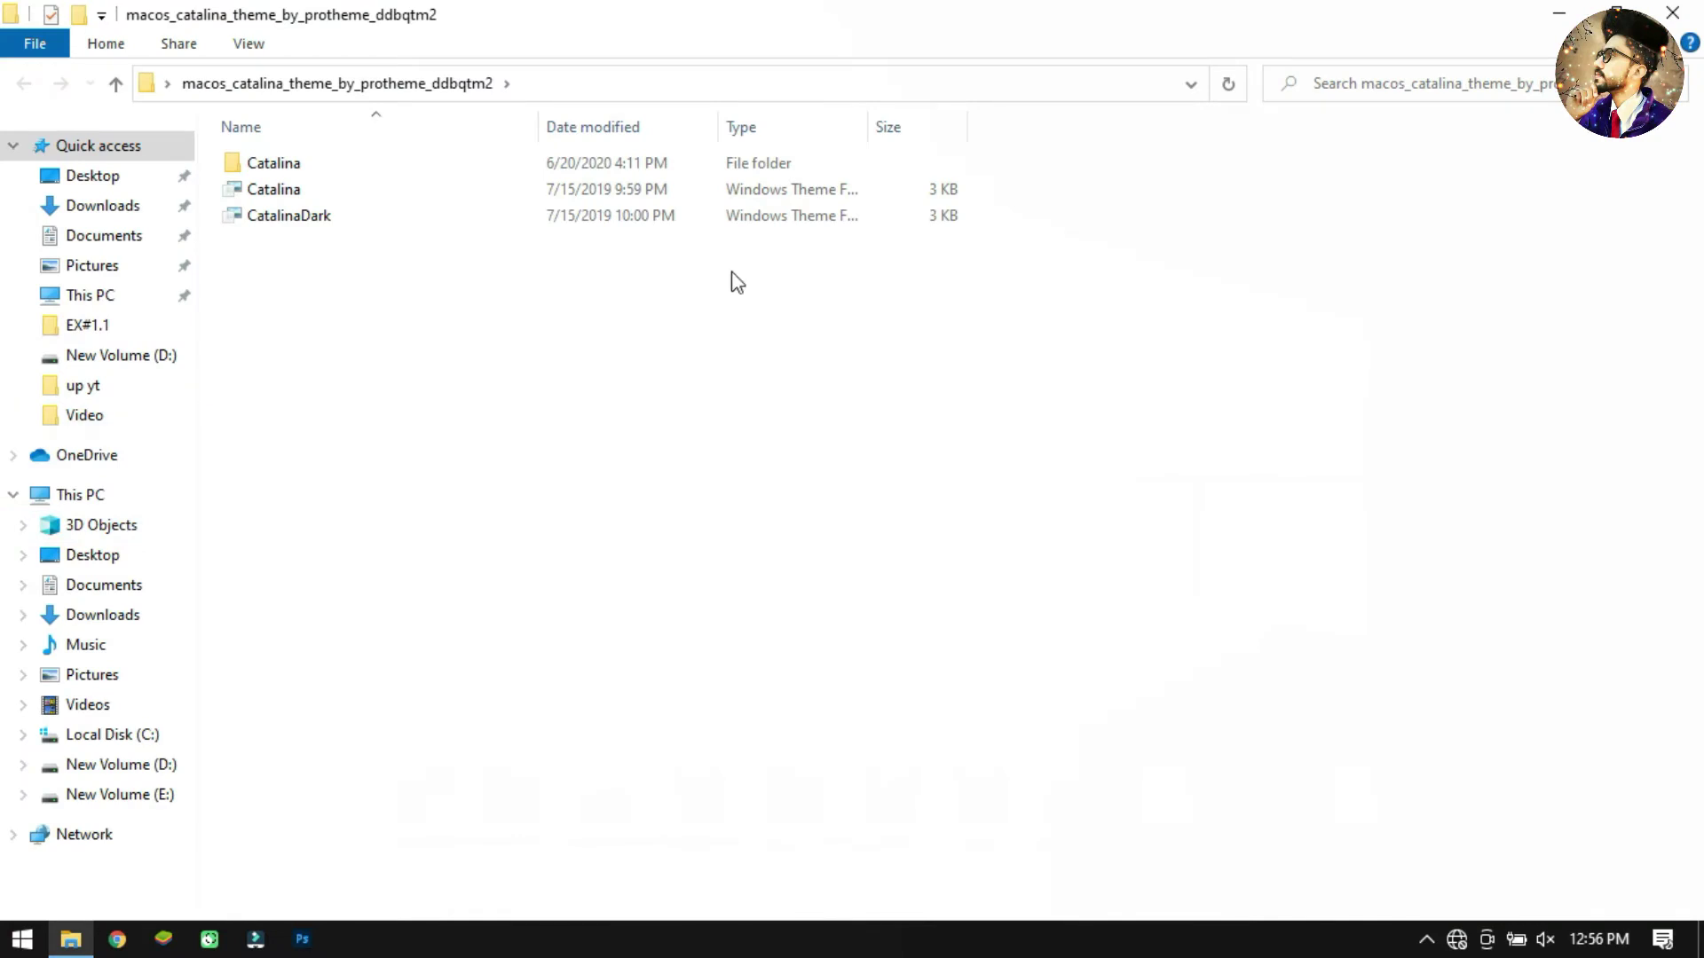
drag(734, 280, 672, 142)
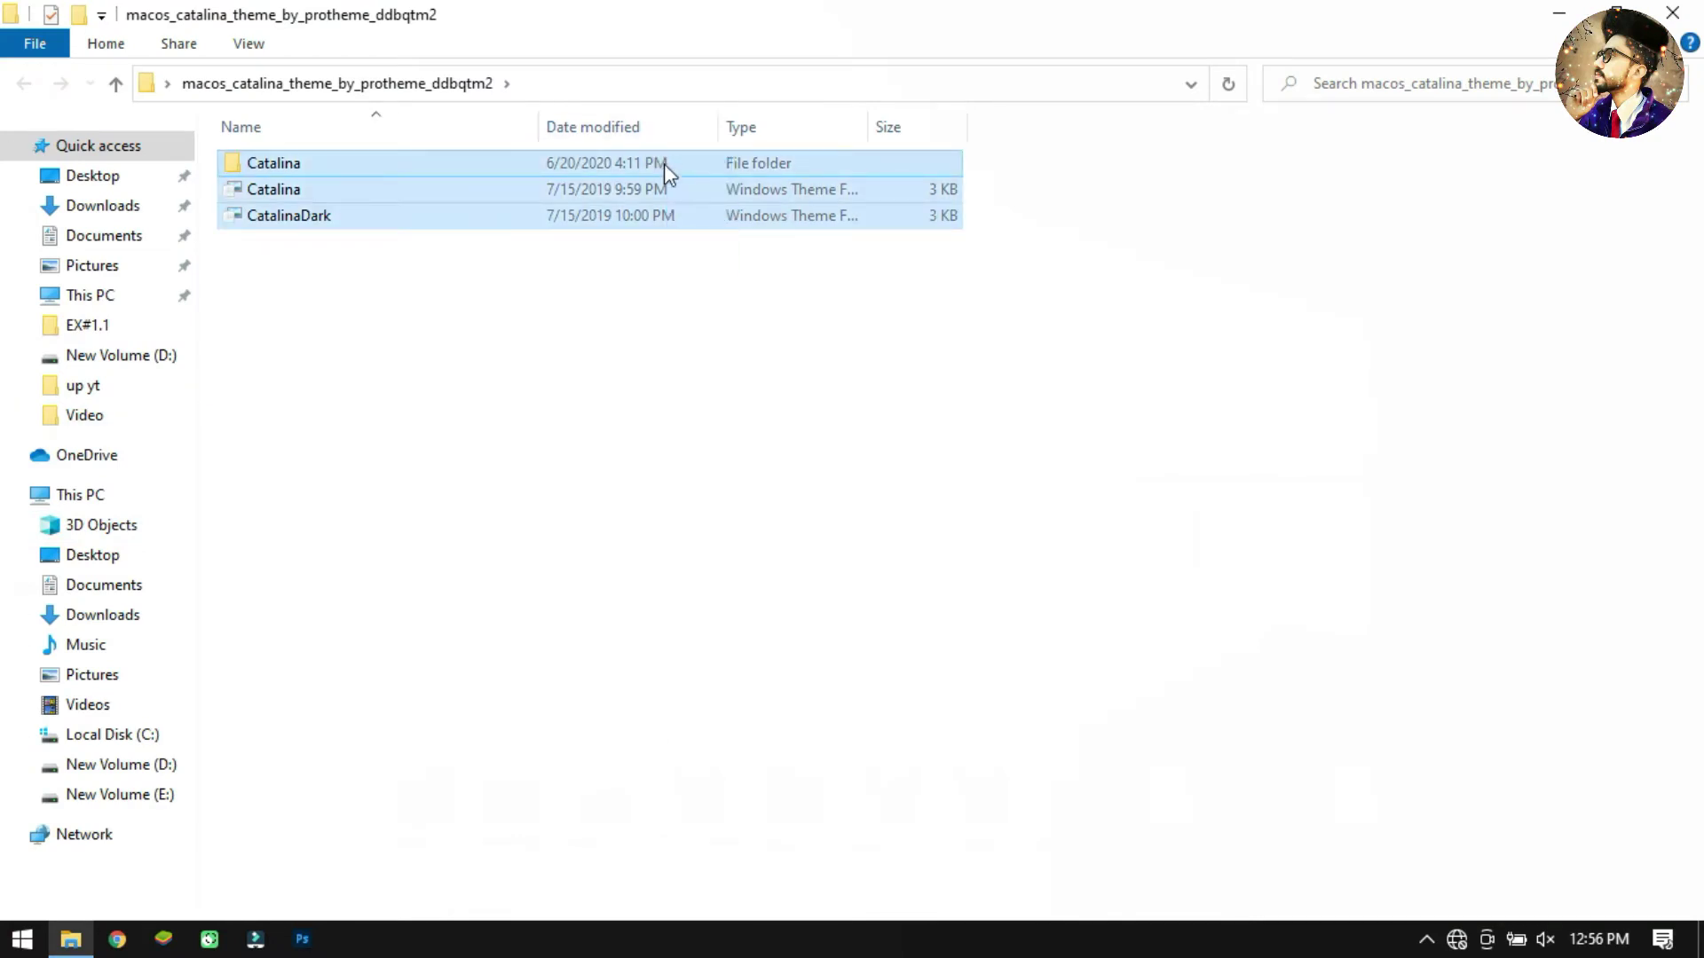
right_click(664, 163)
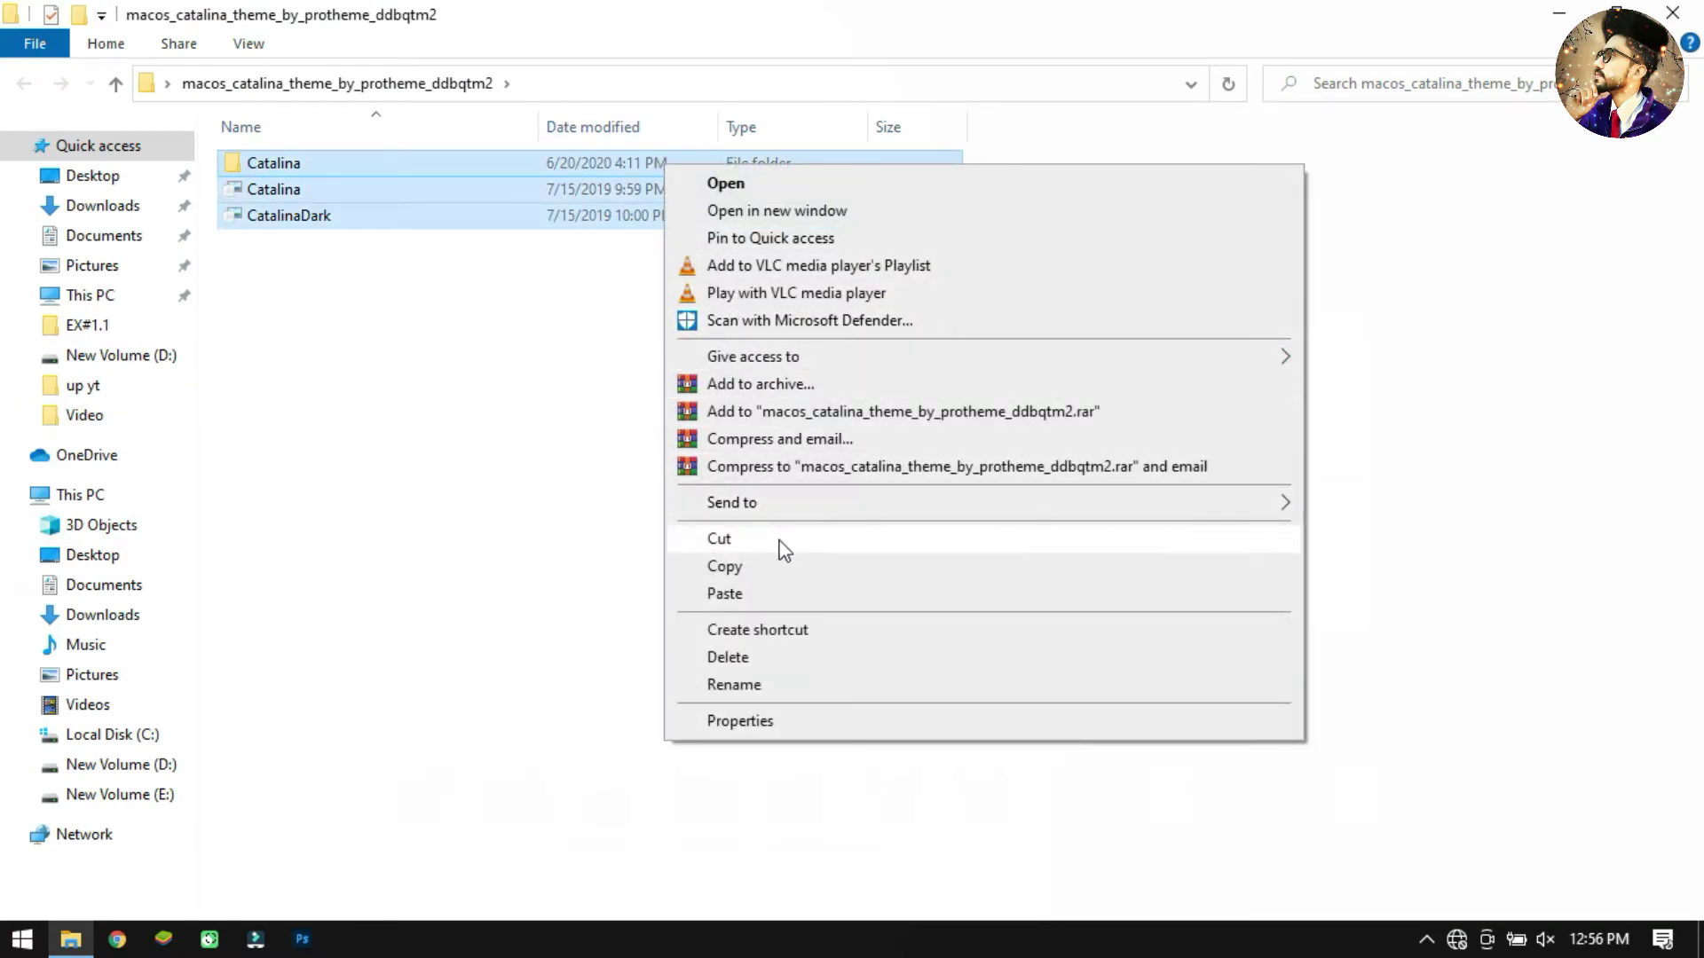
click(788, 567)
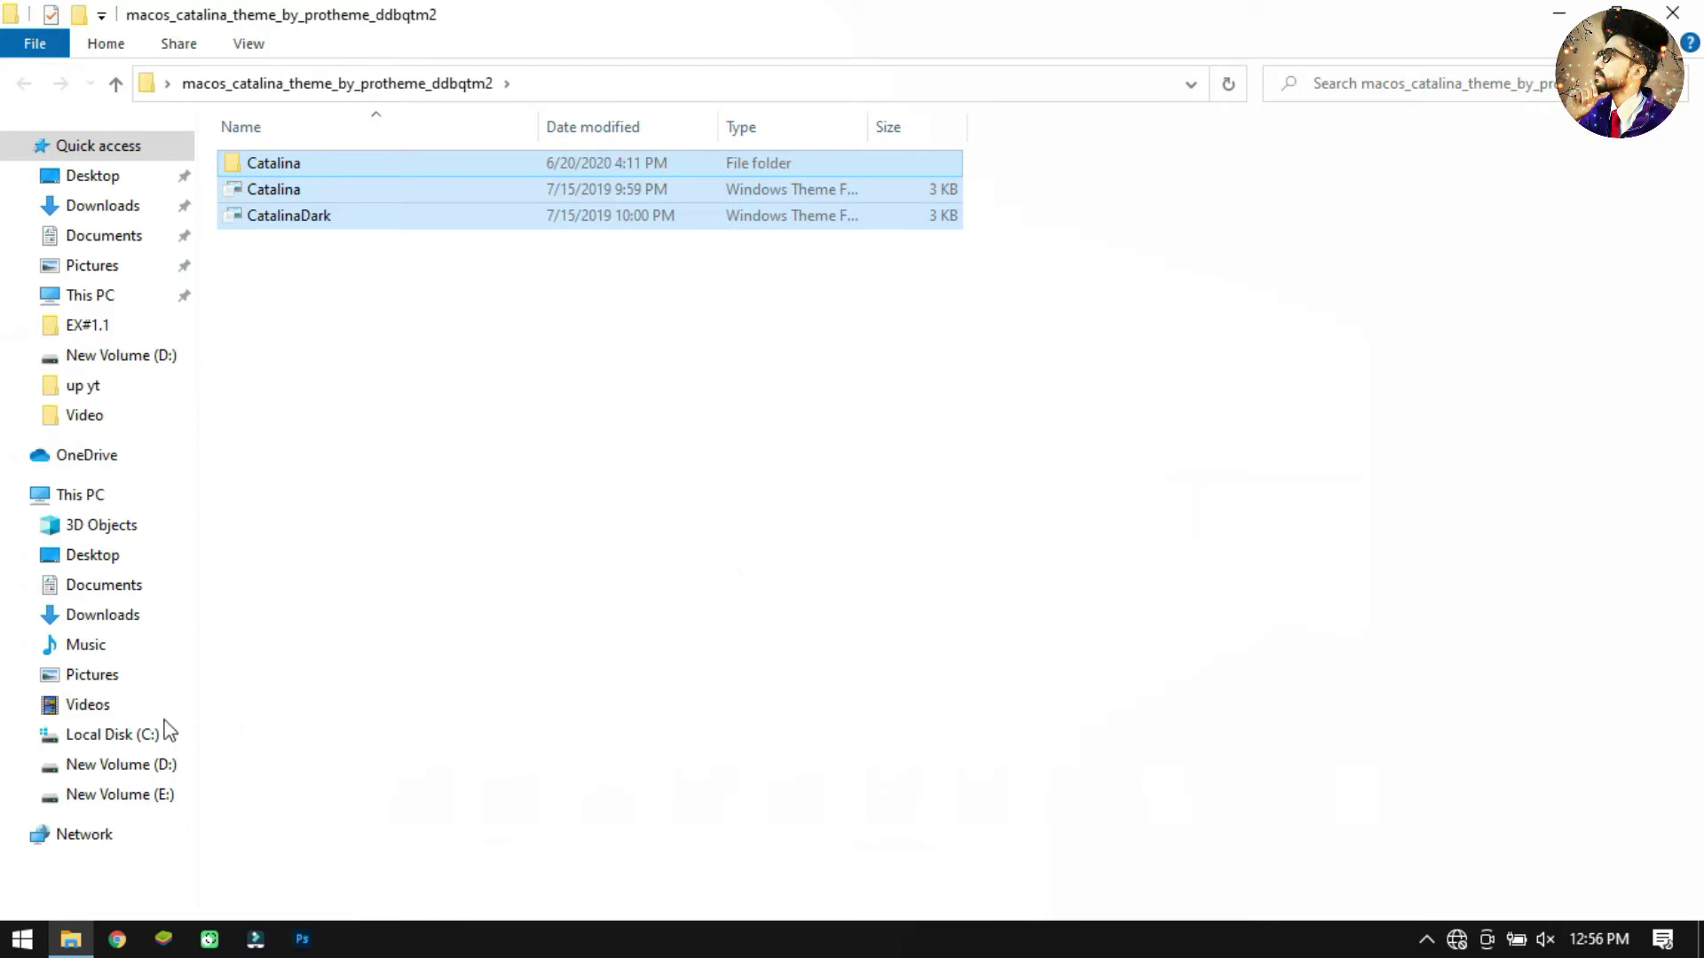
Step: Open the Themes folder under Windows\Resources on Local Disk (C:)
click(108, 735)
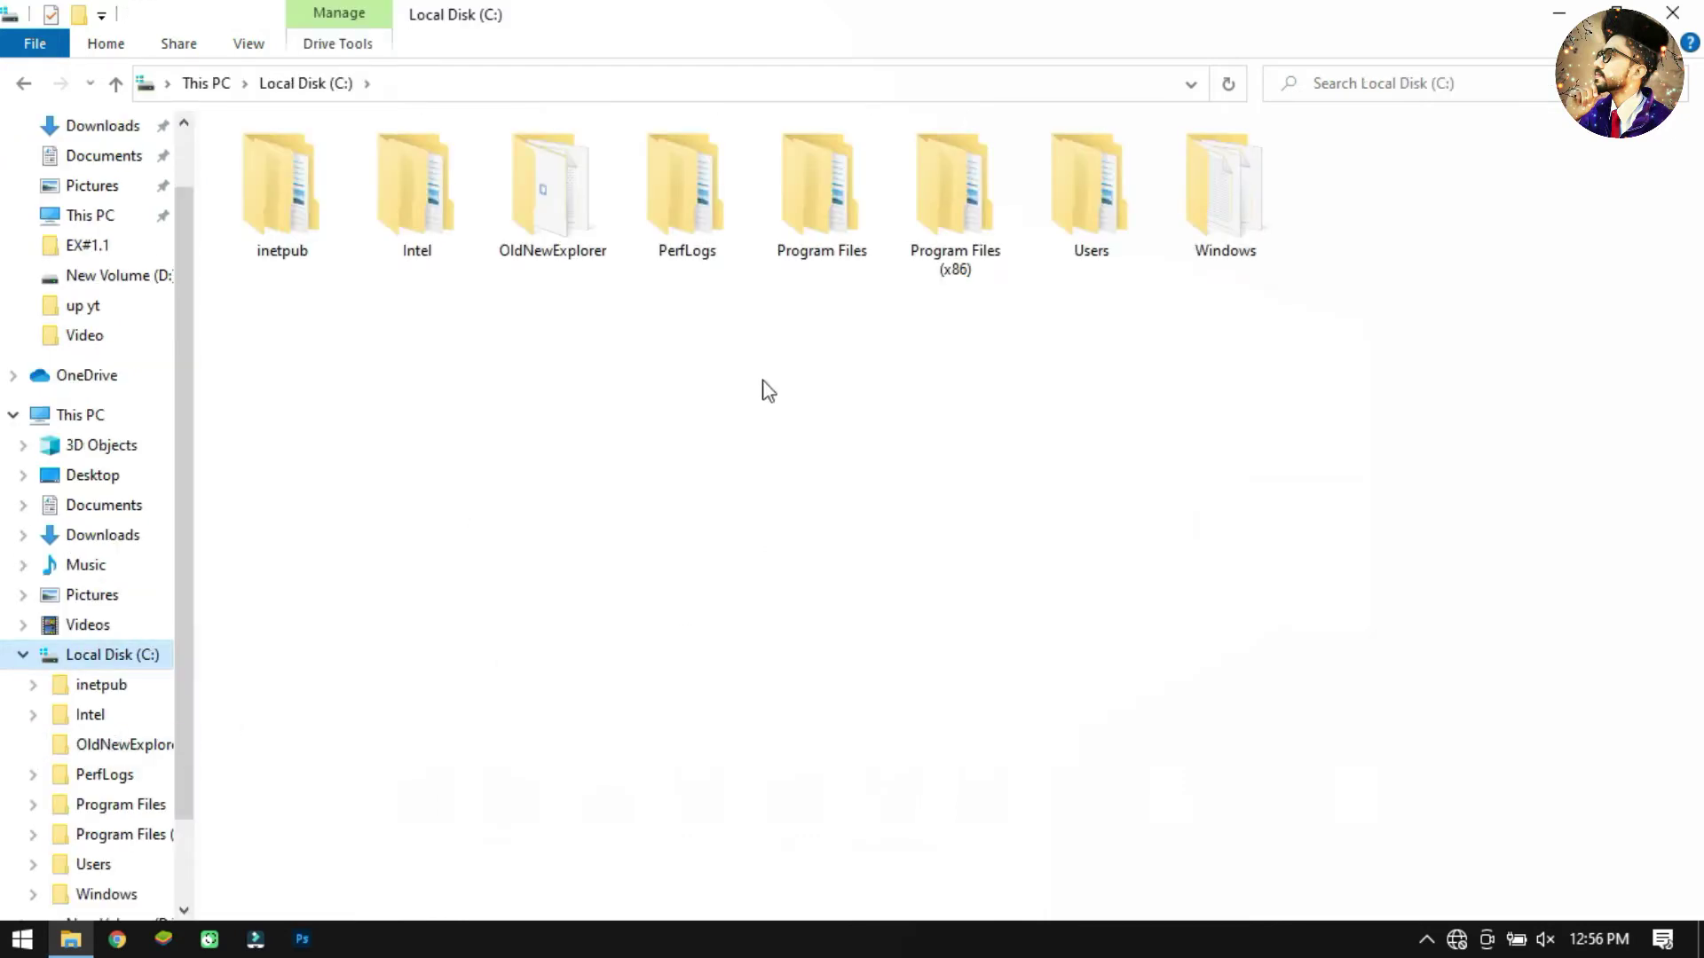
click(1191, 229)
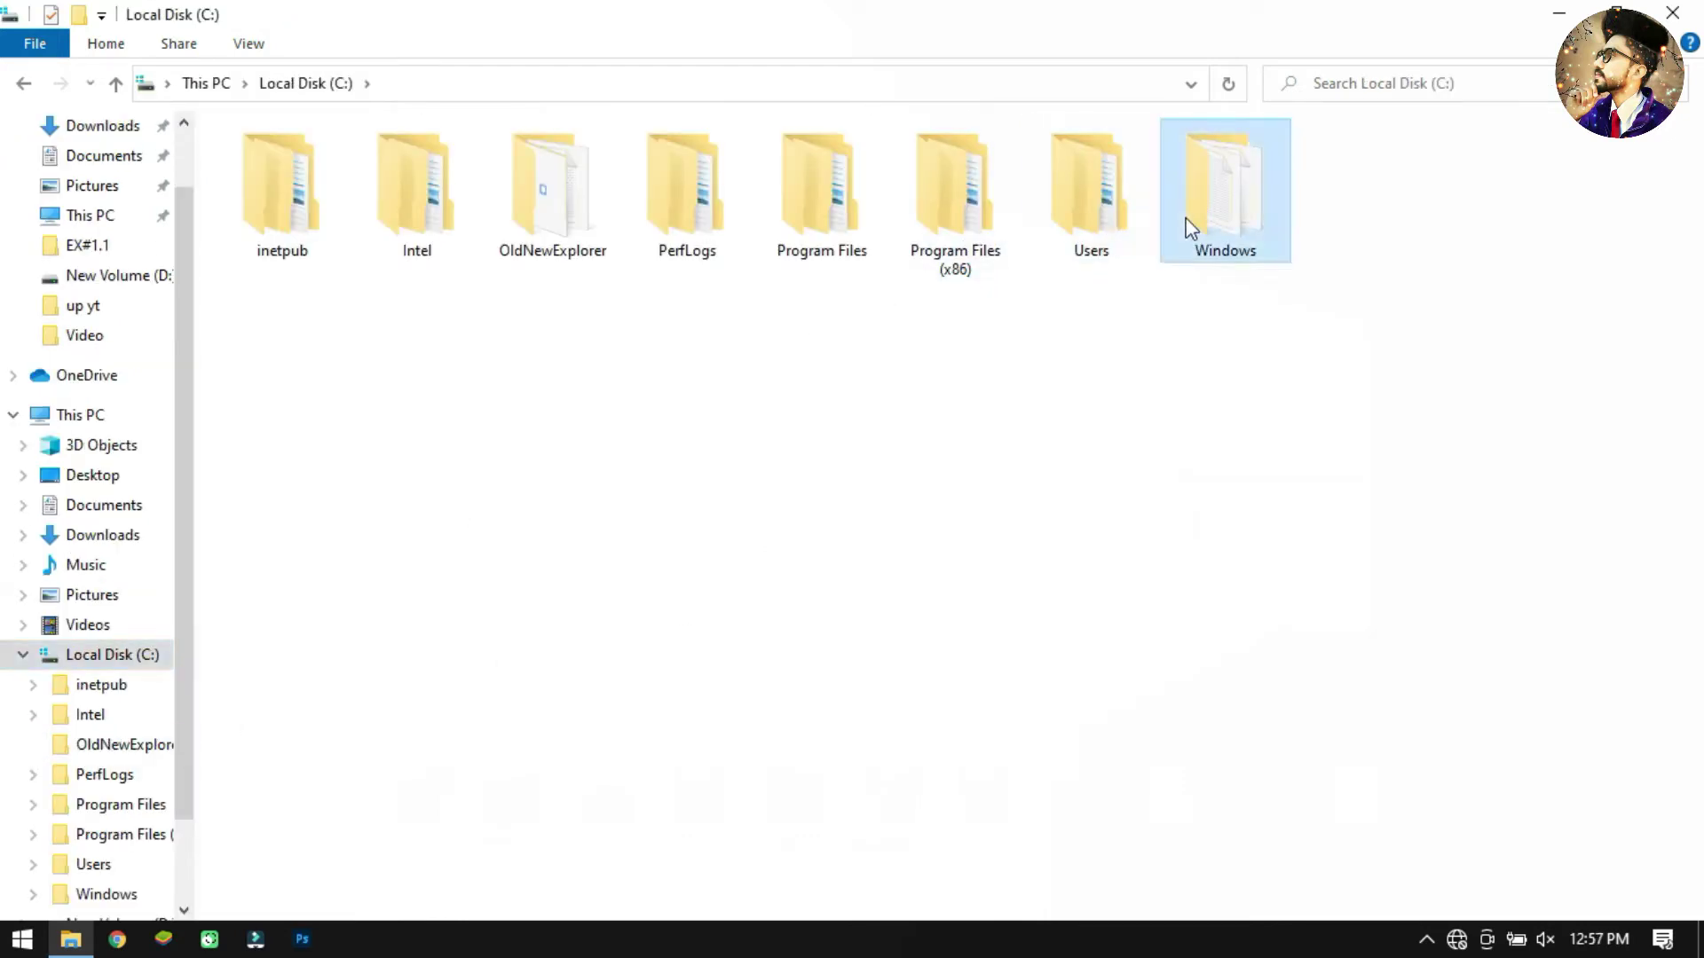
double_click(1191, 229)
click(698, 293)
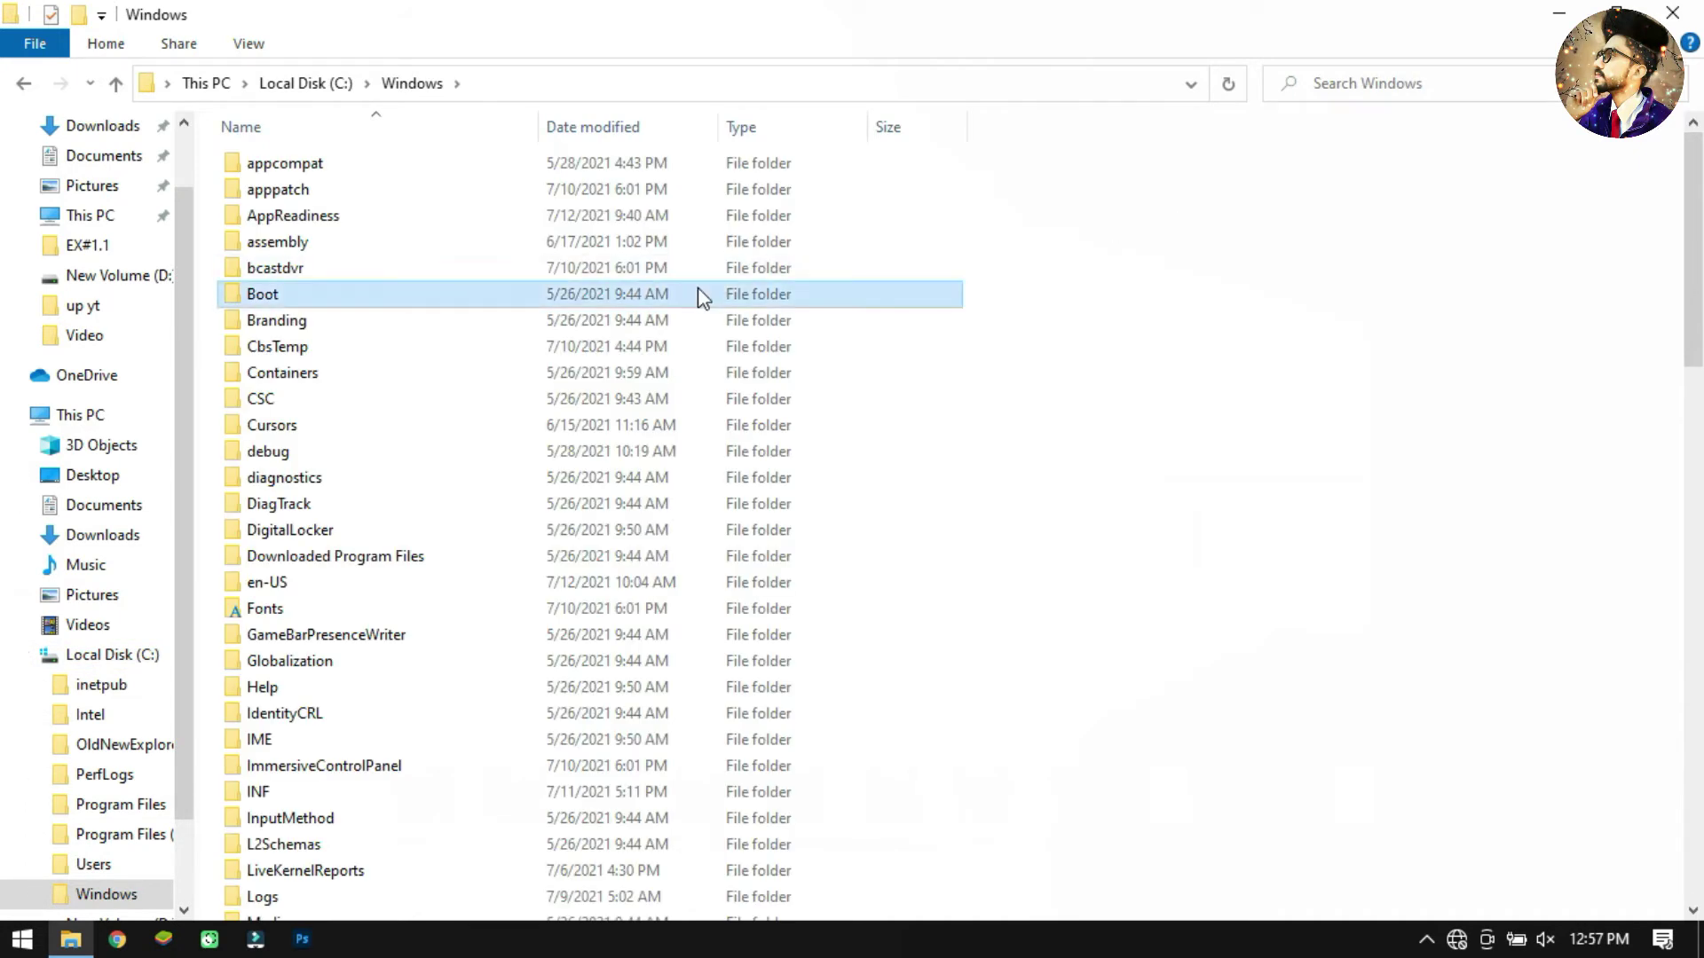
key(r)
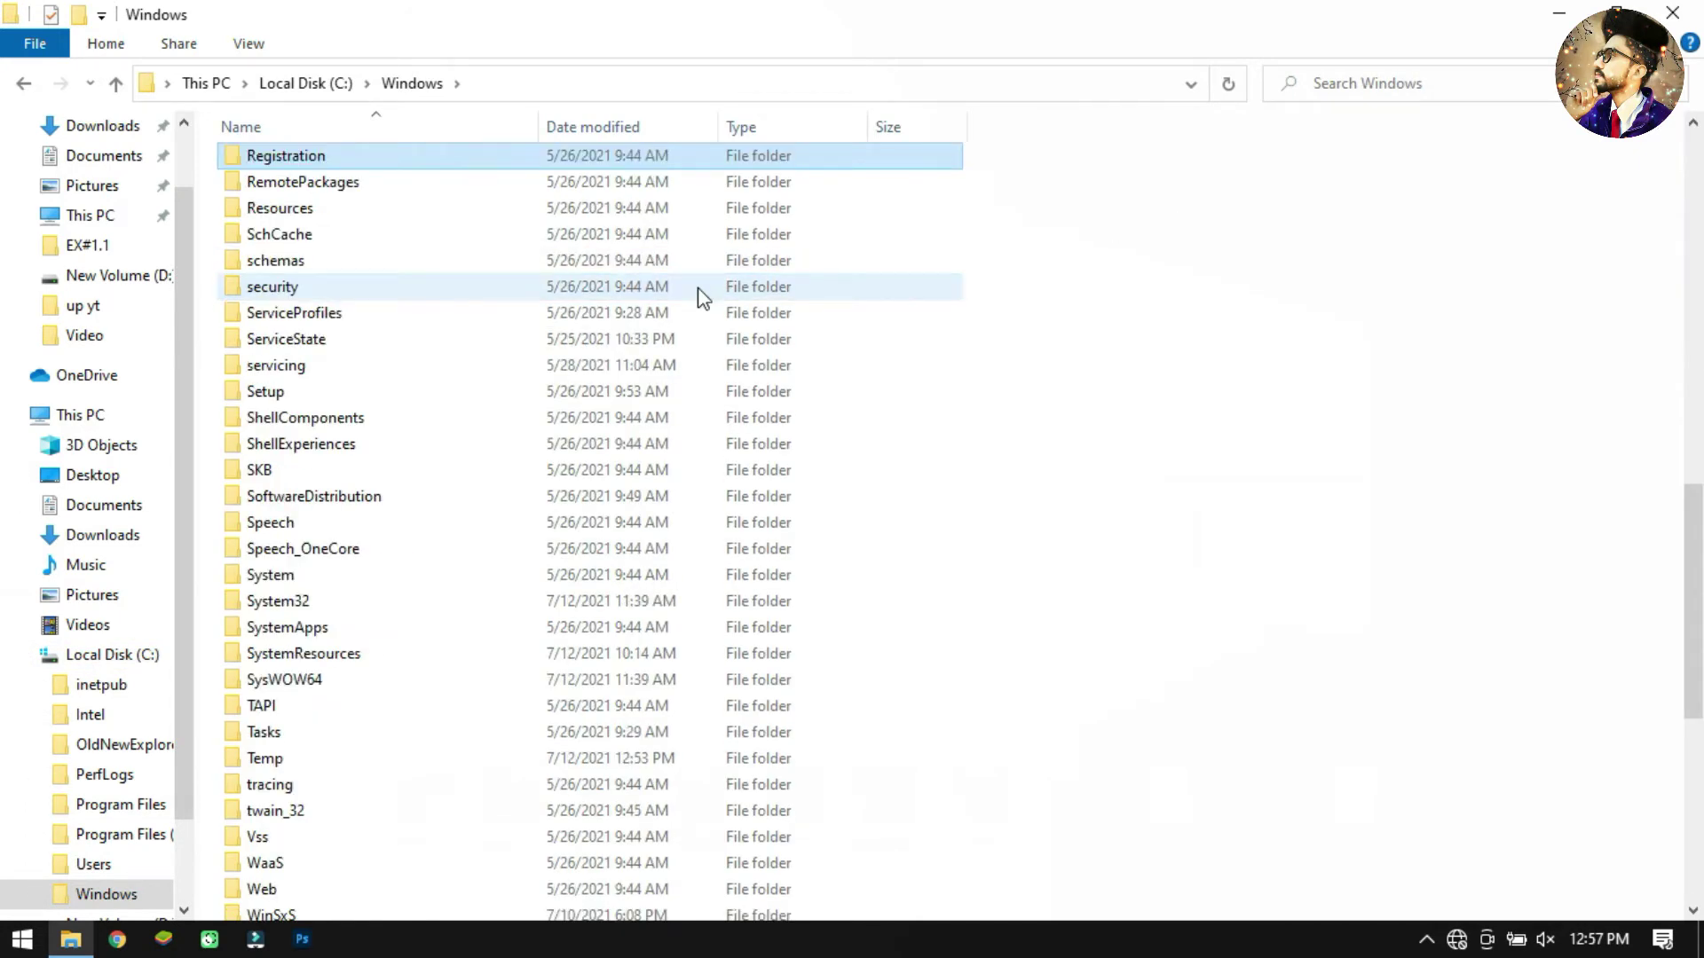
double_click(578, 209)
double_click(578, 194)
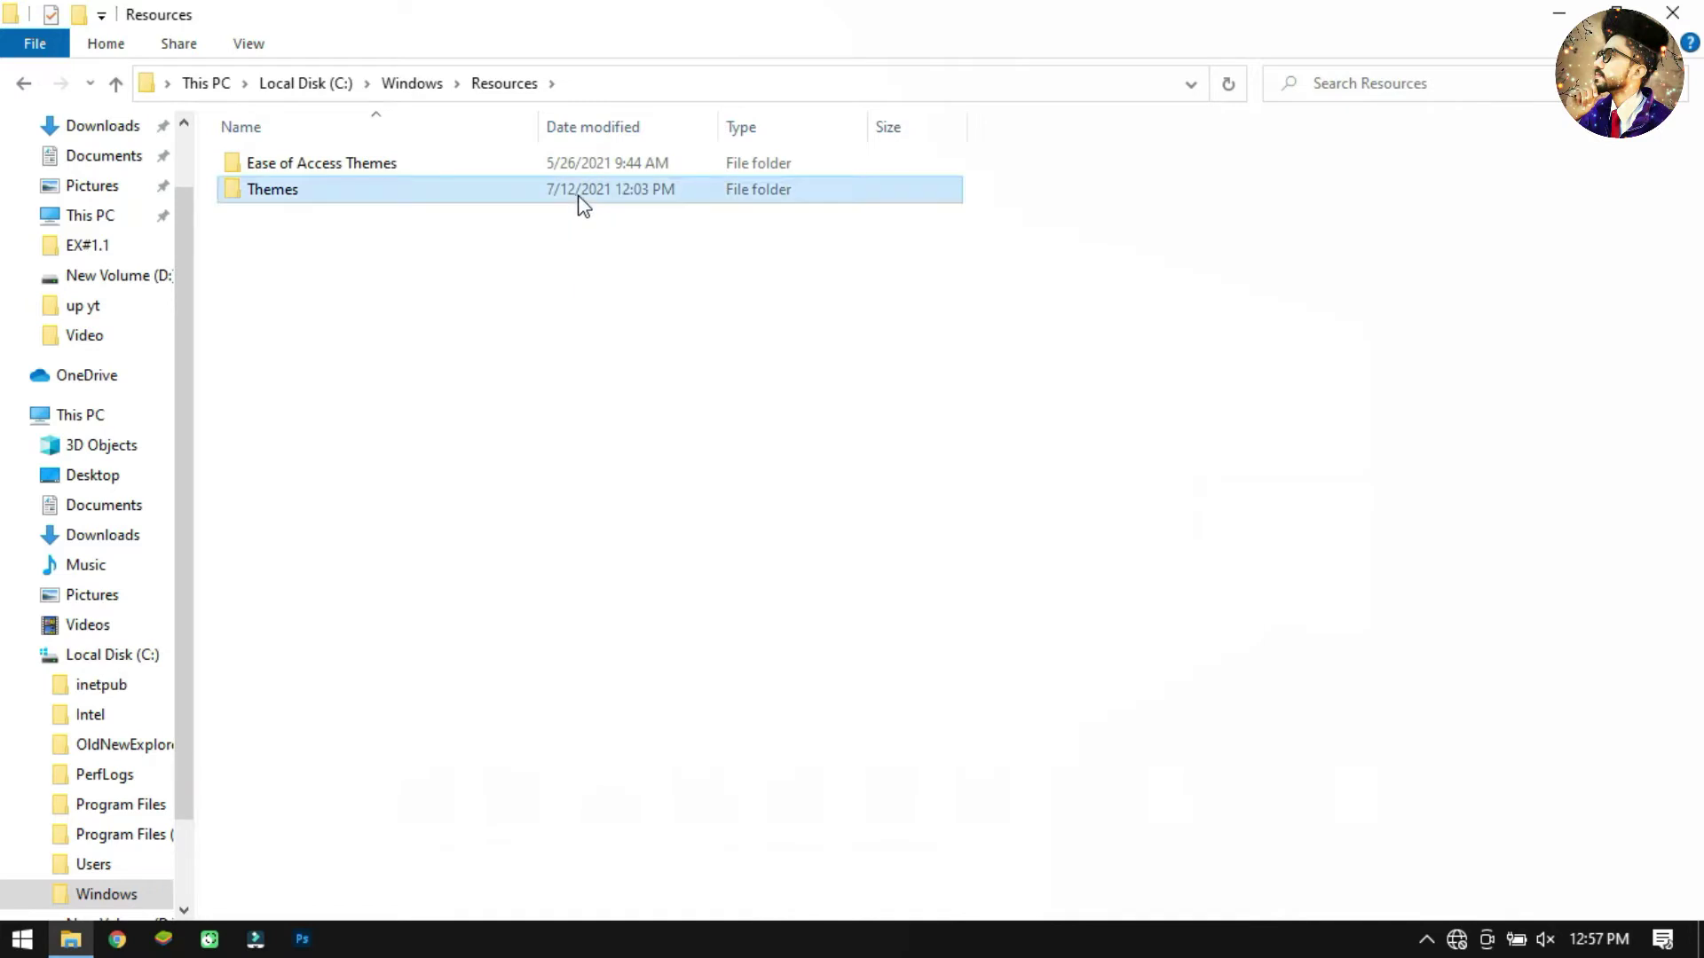
Step: Paste the copied Catalina folder and theme files into the Themes folder, granting administrator permission, and close the folder
right_click(644, 370)
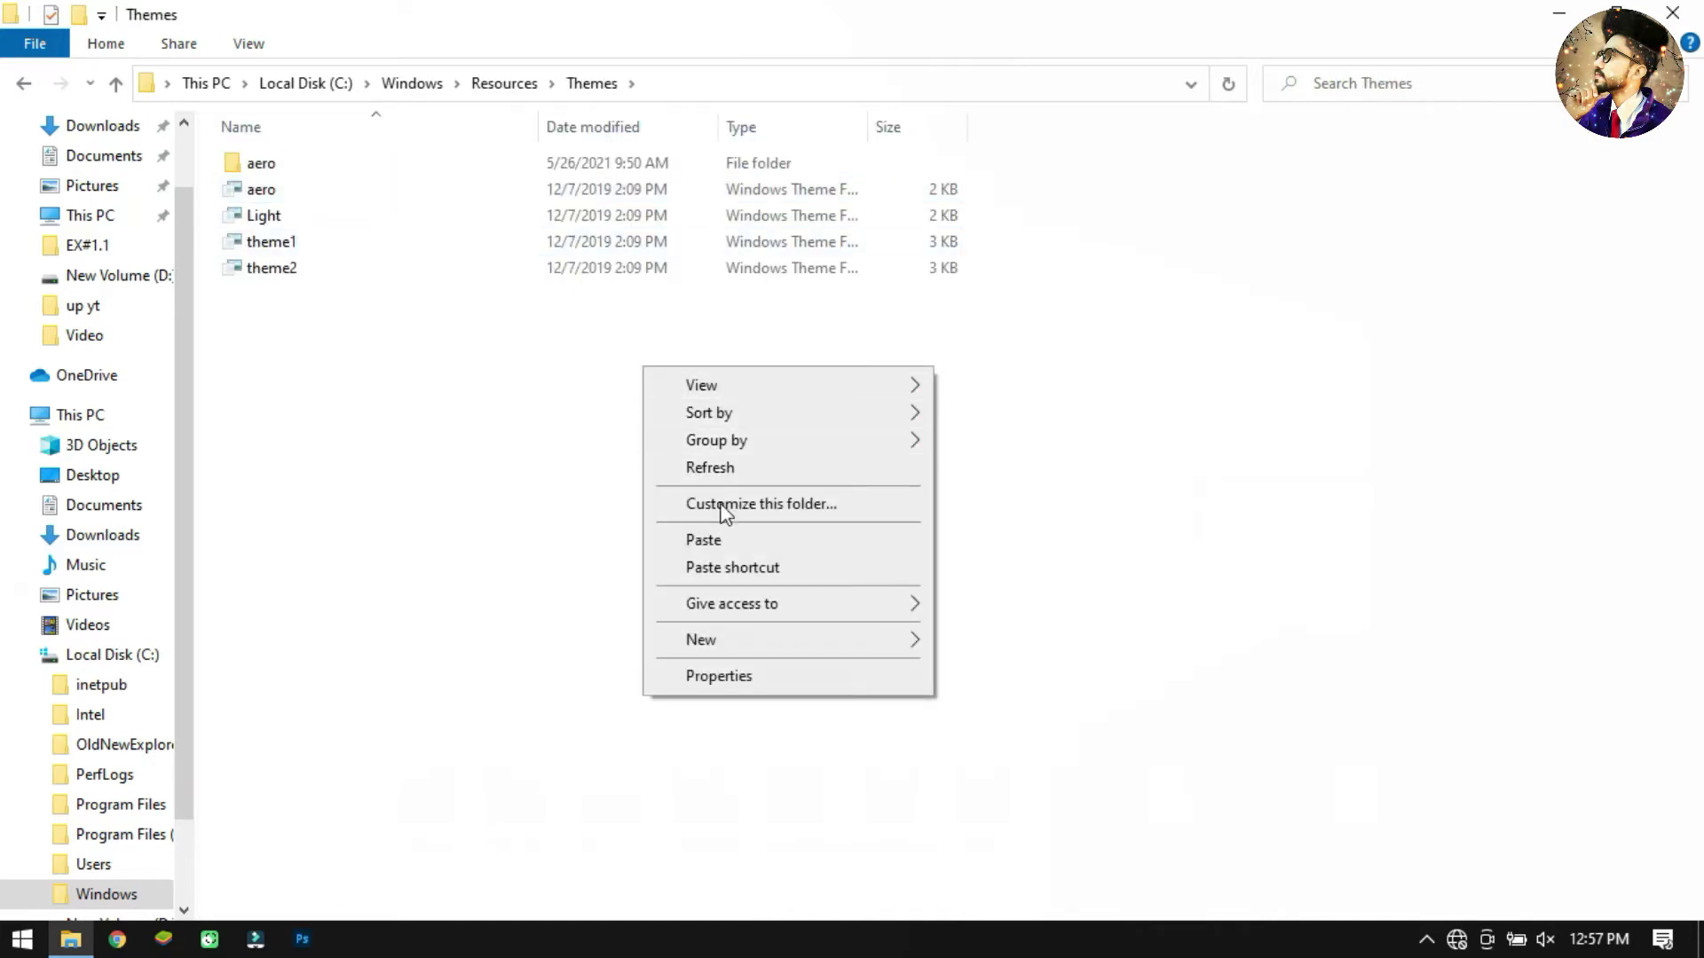
click(722, 540)
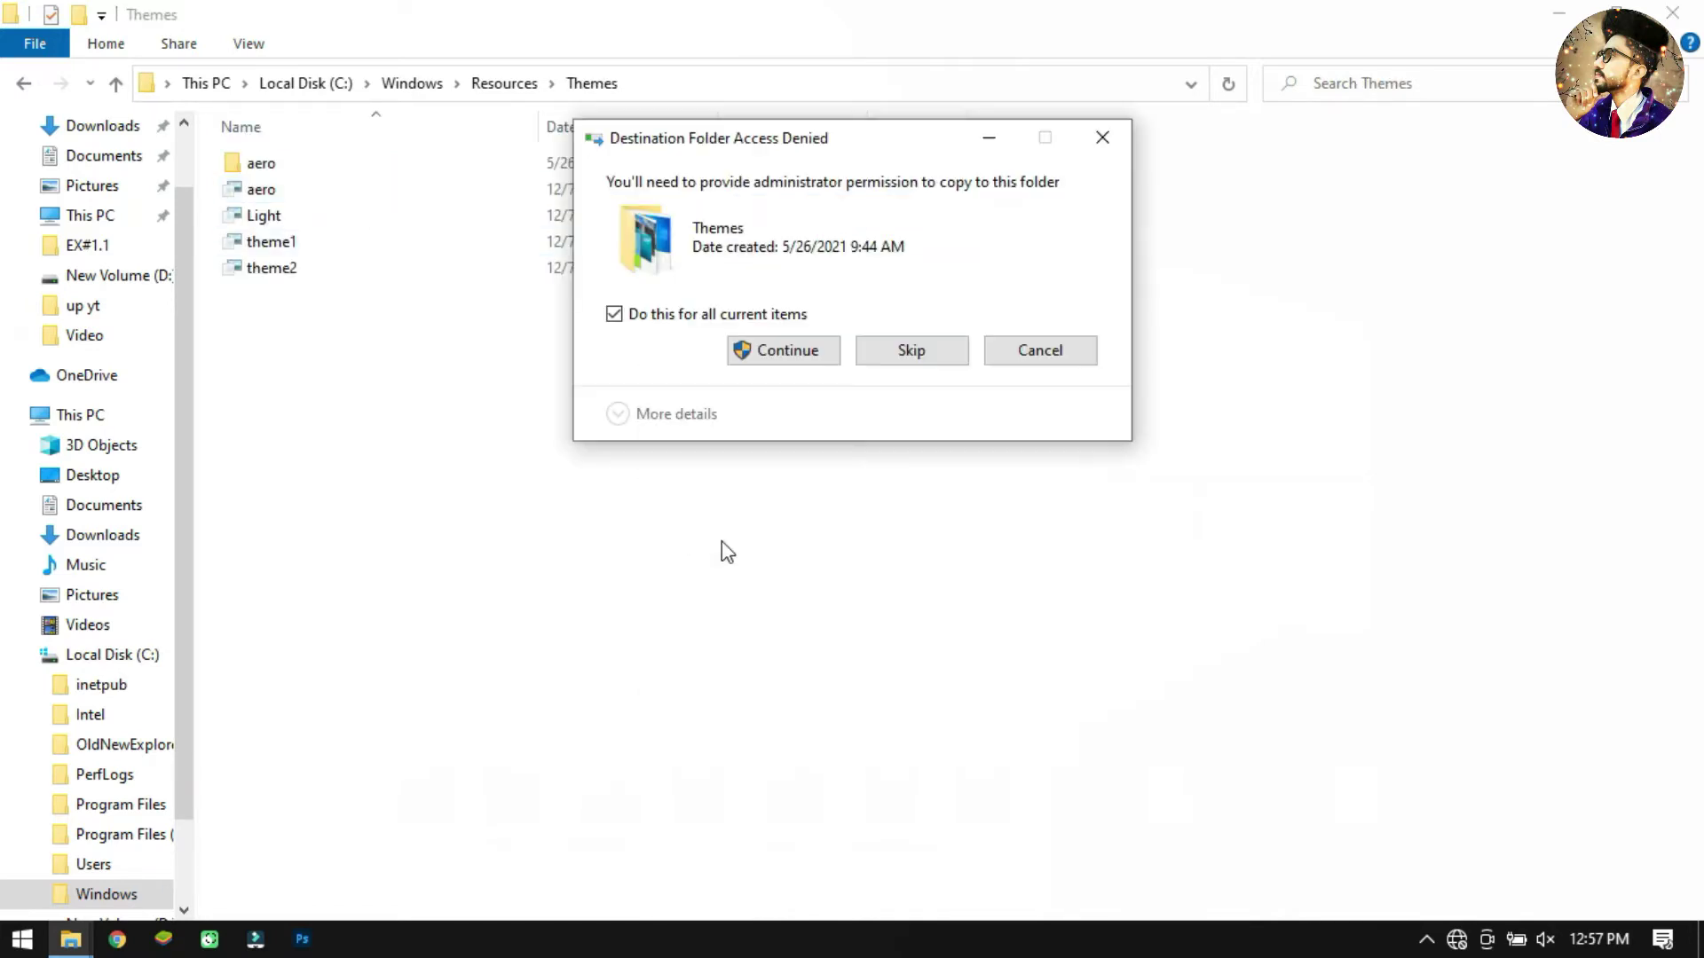
click(755, 361)
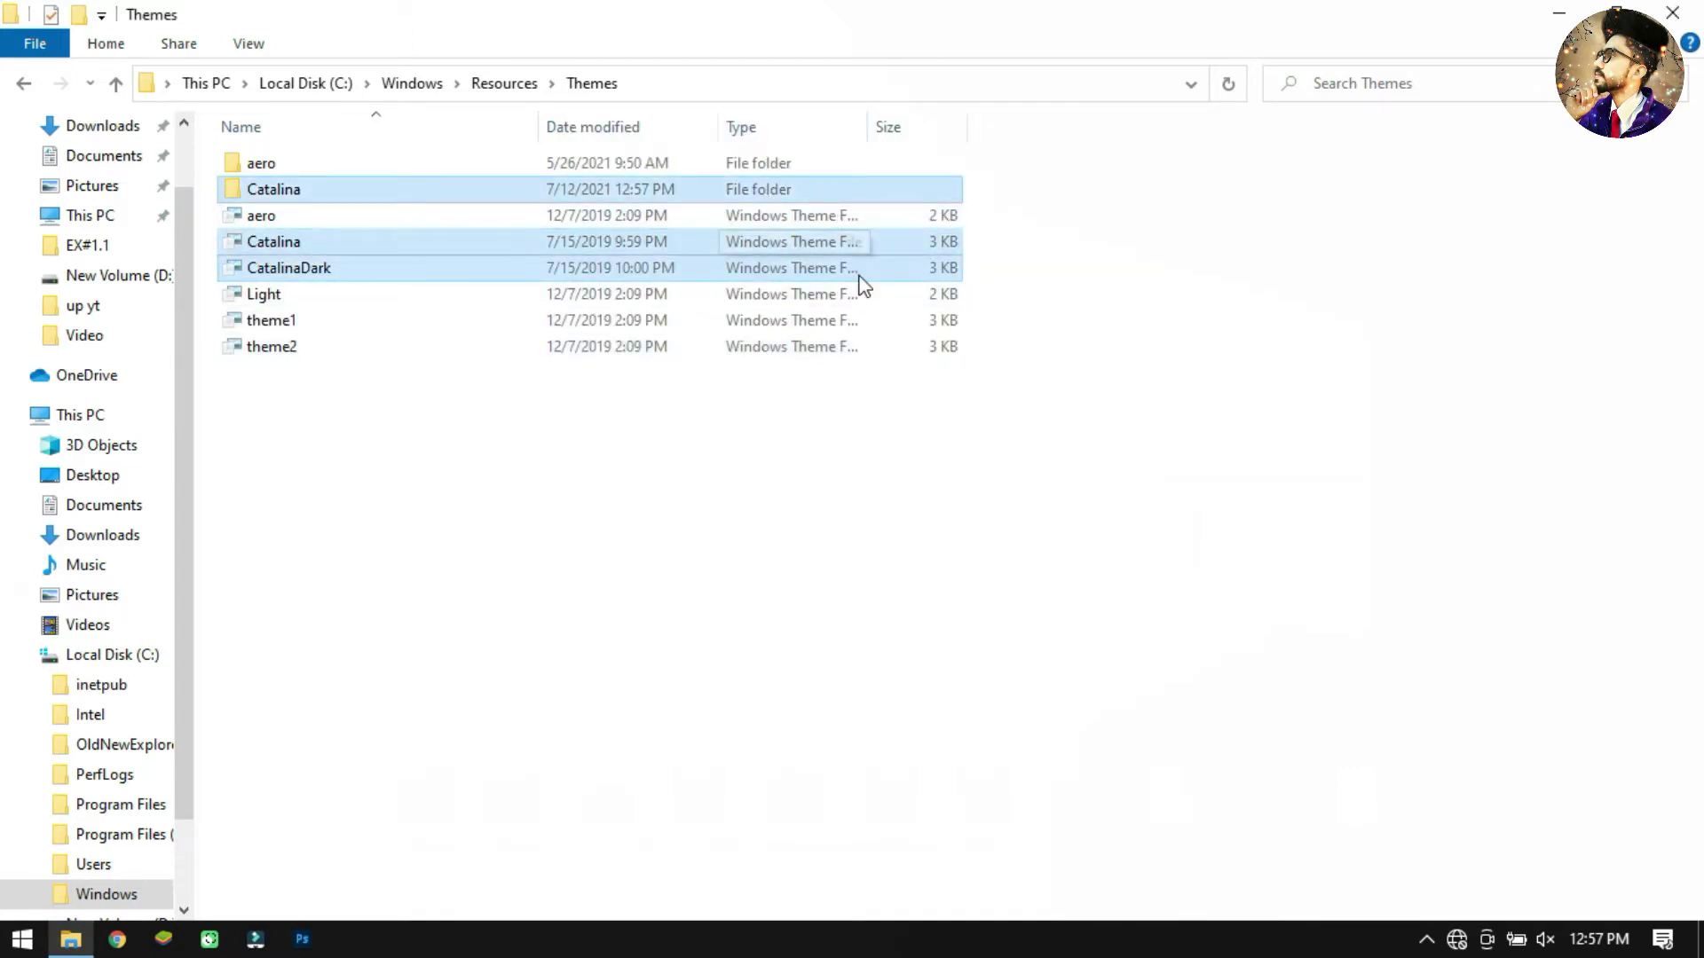
click(1673, 13)
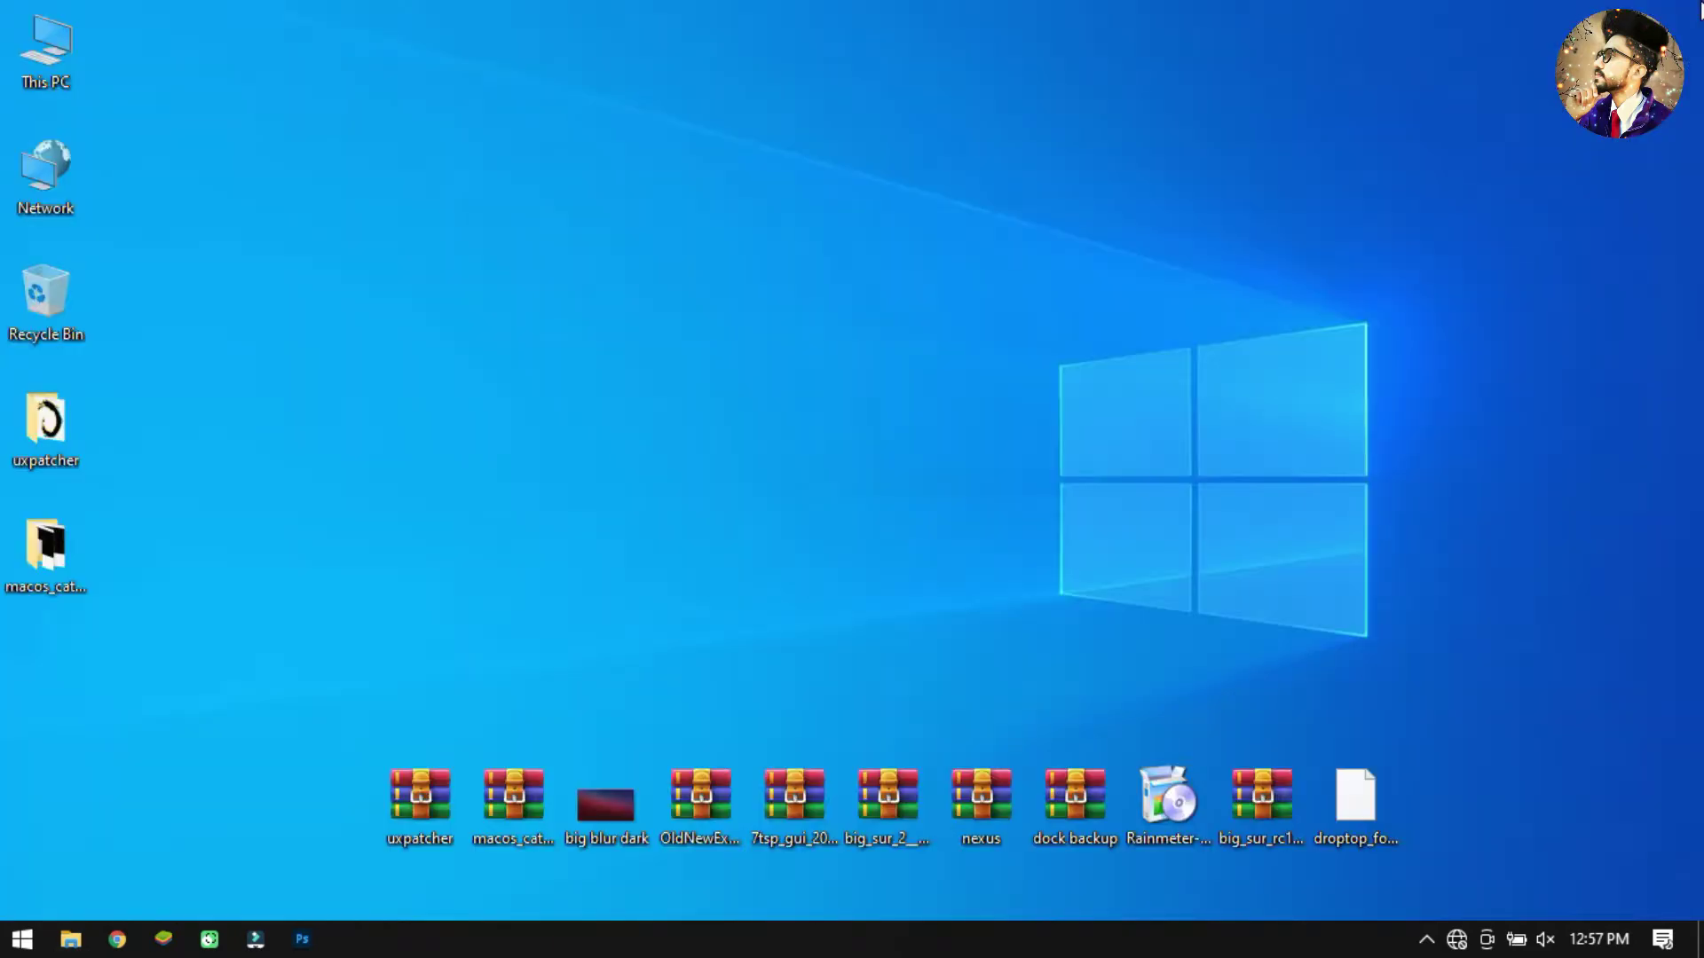
Step: Apply the CatalinaDark theme in the Windows personalization settings and close Settings
right_click(1204, 100)
click(1292, 401)
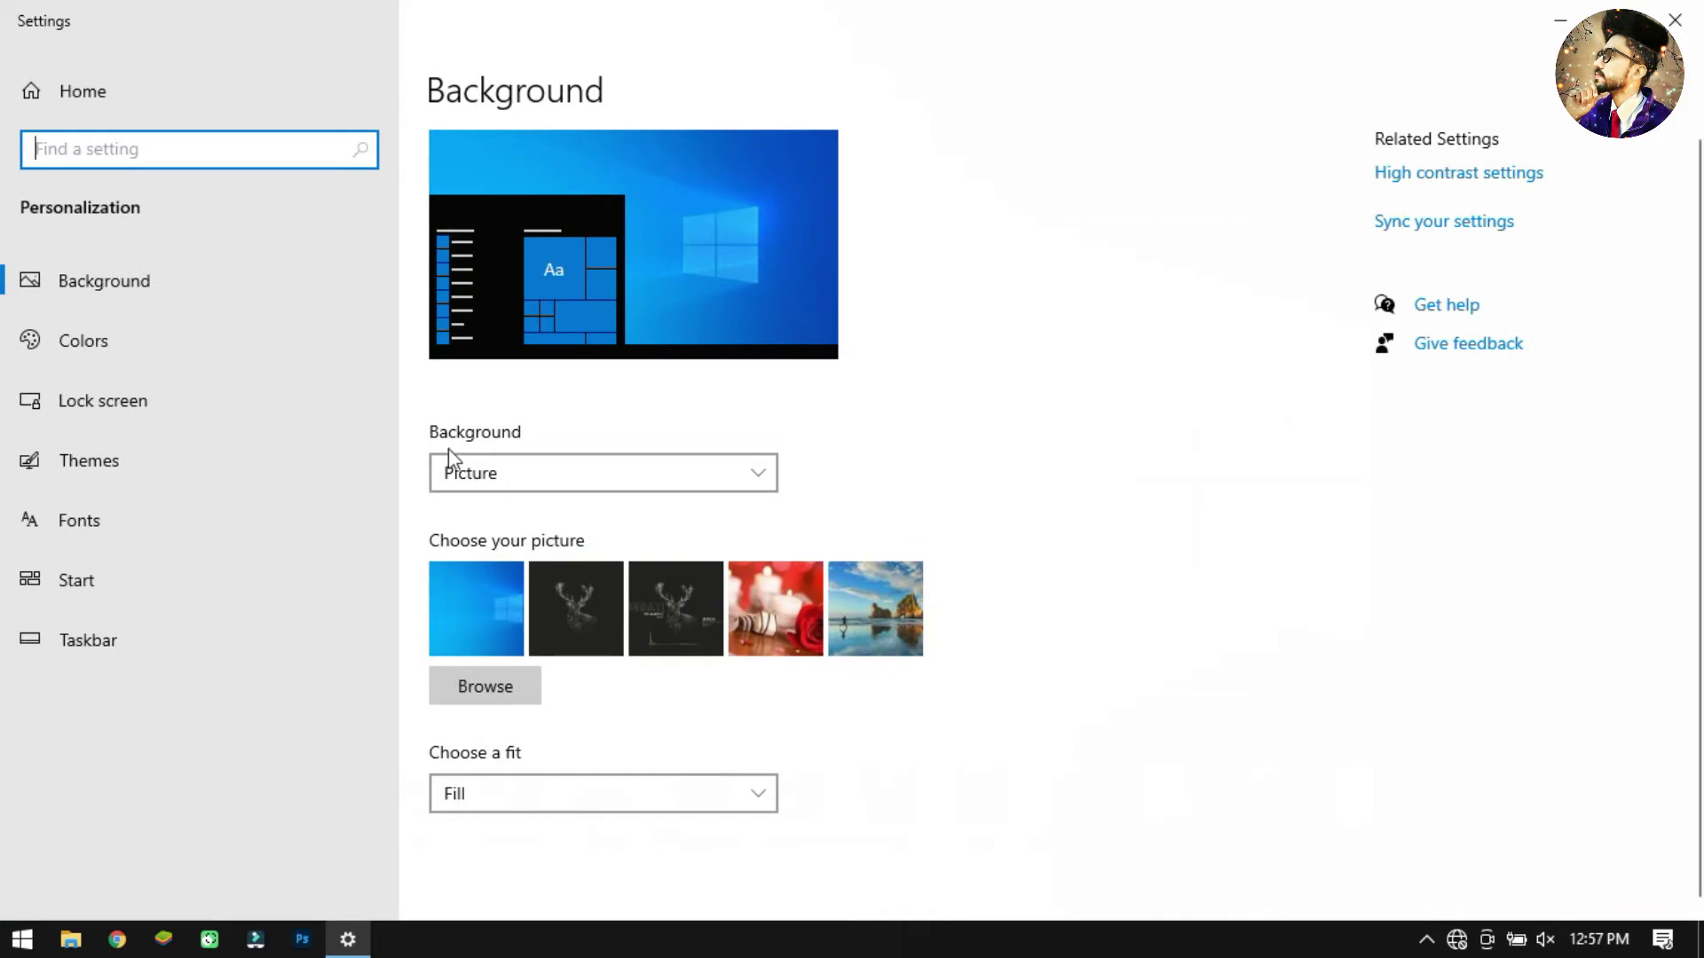
click(218, 476)
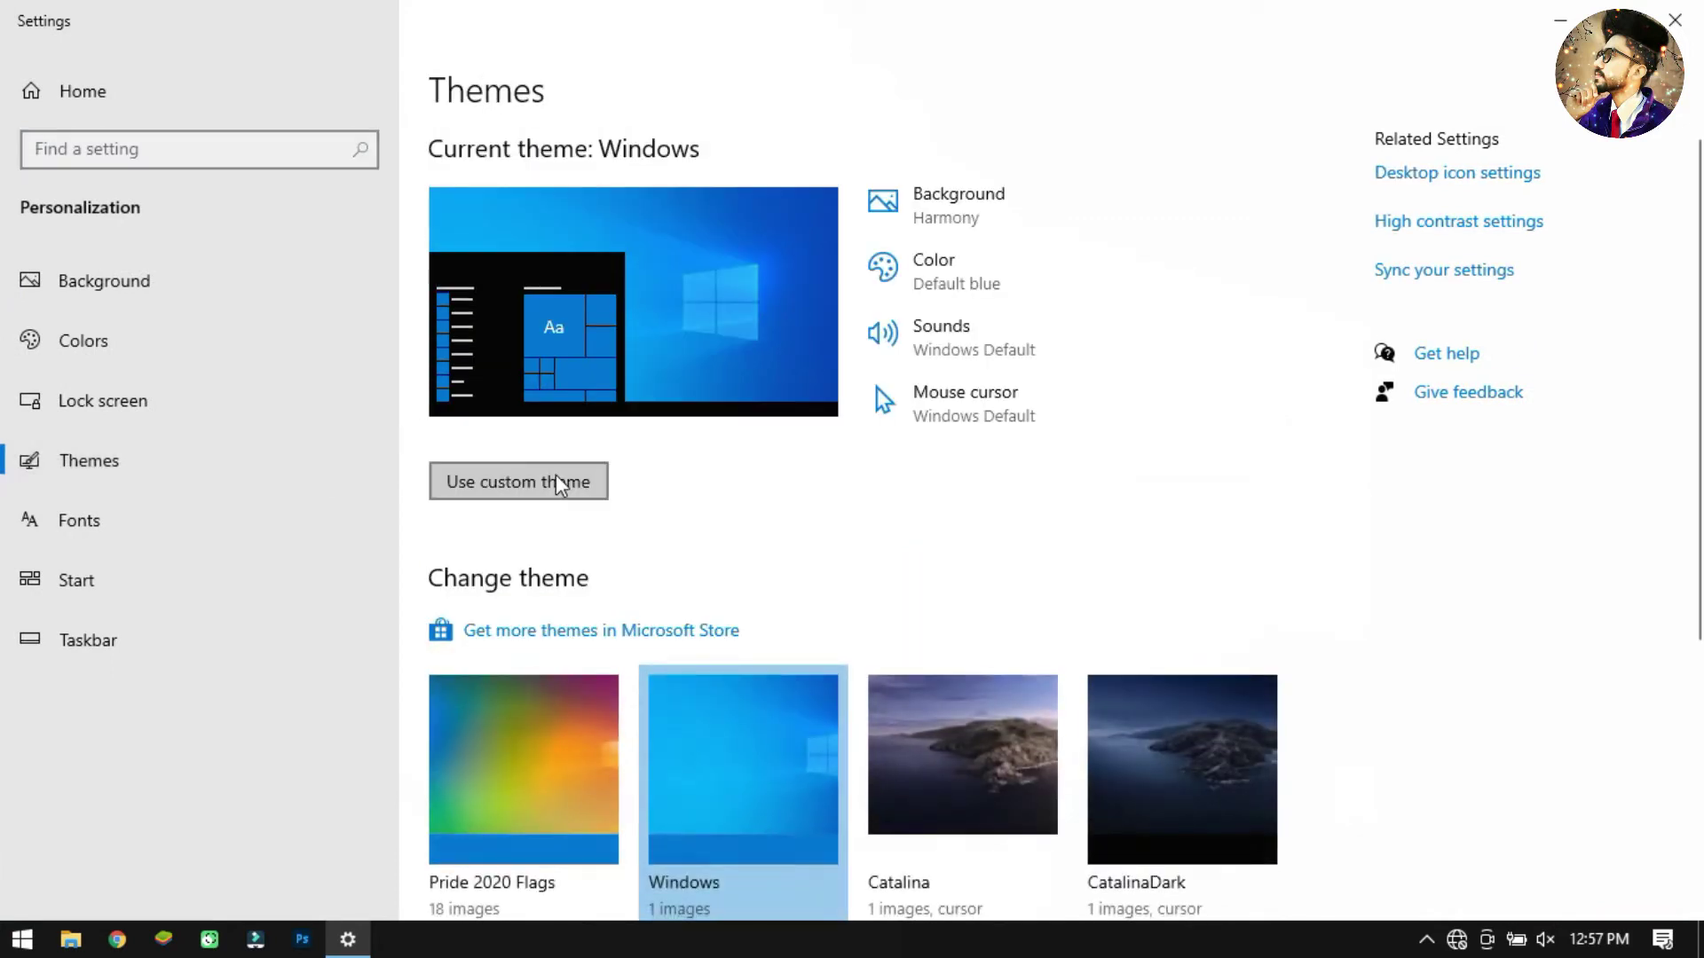
scroll(1047, 497, down, 3)
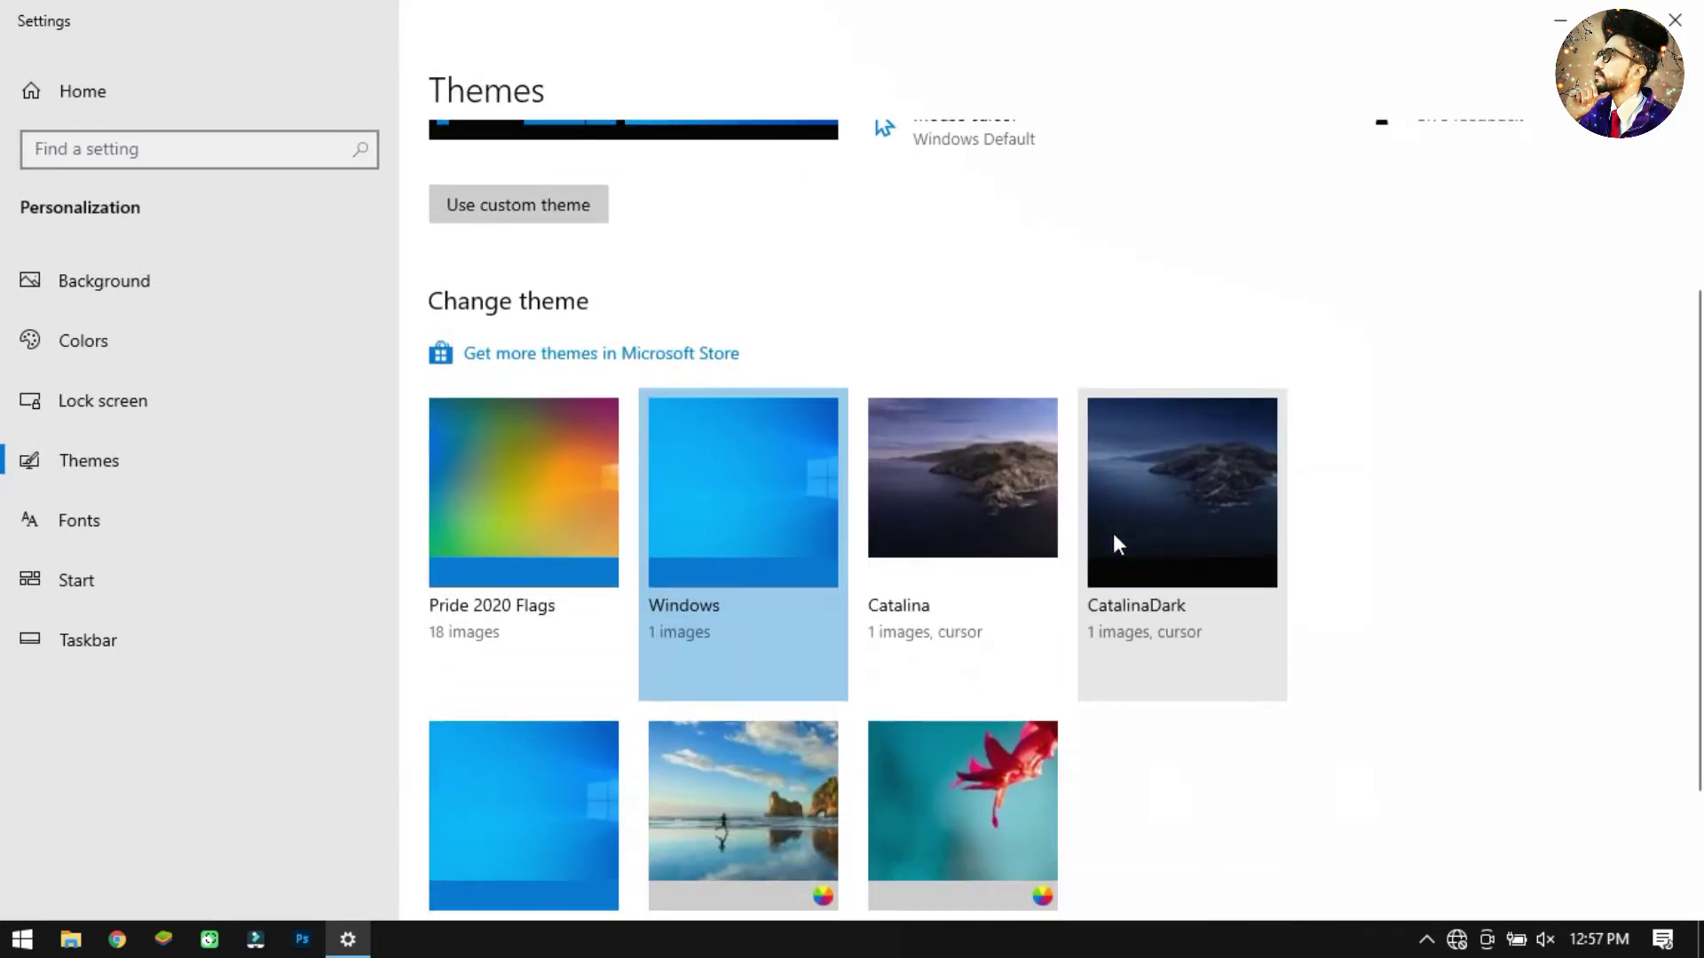
click(1115, 534)
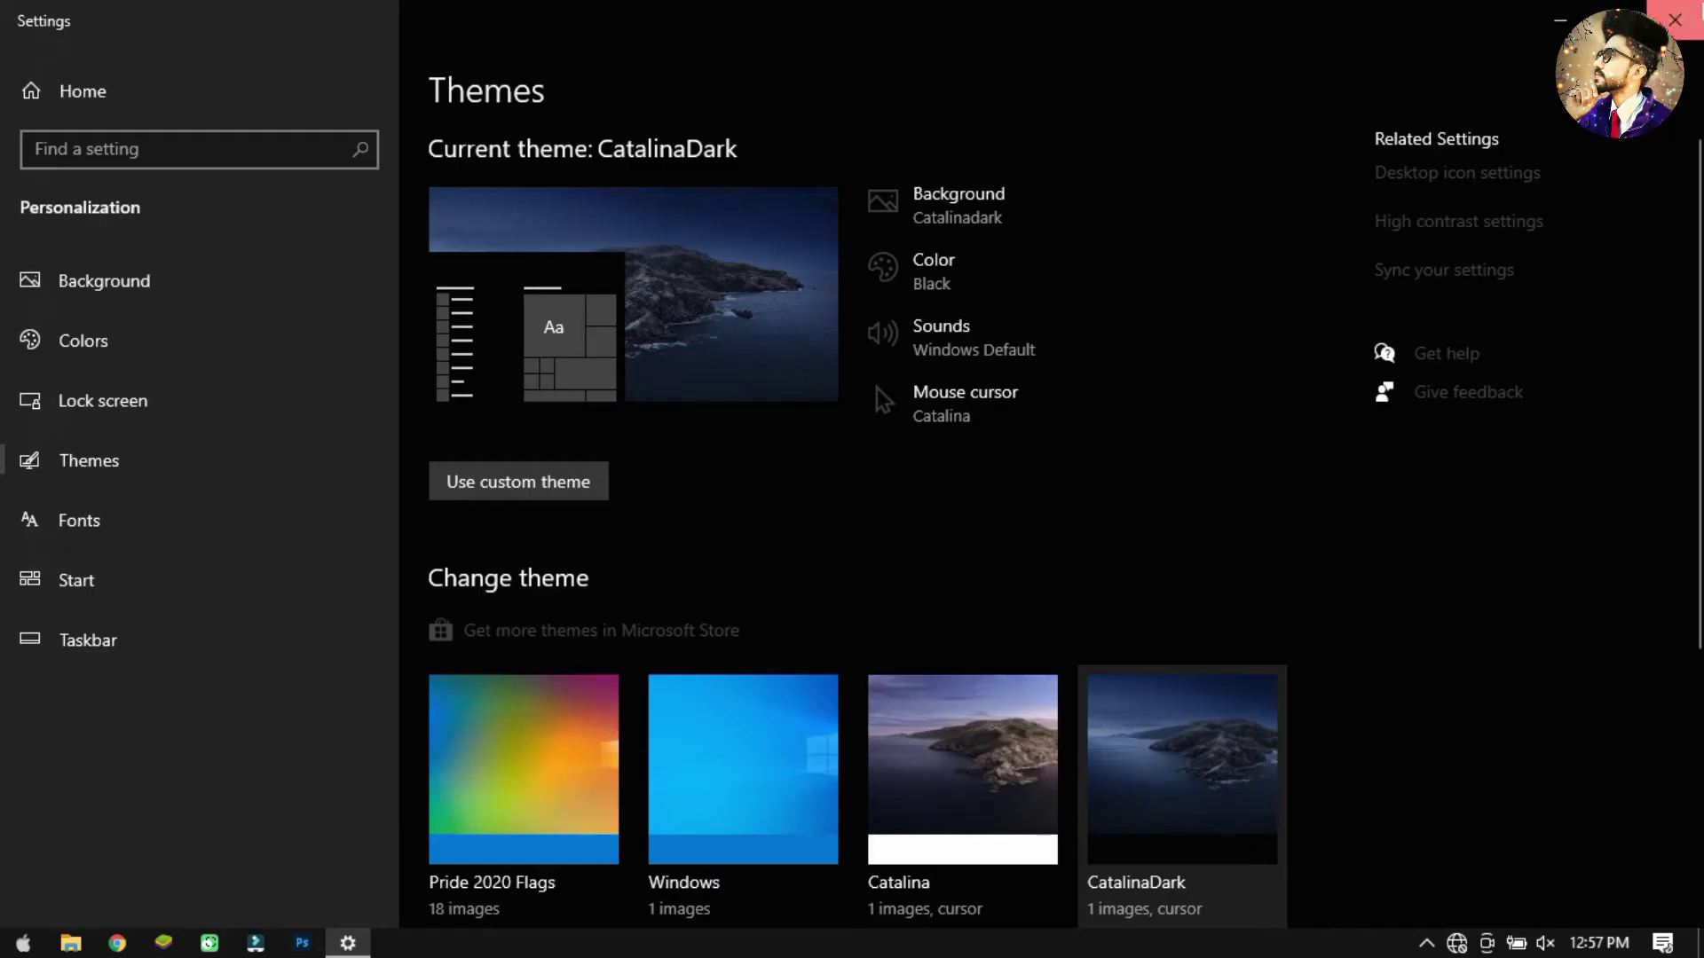
click(1676, 20)
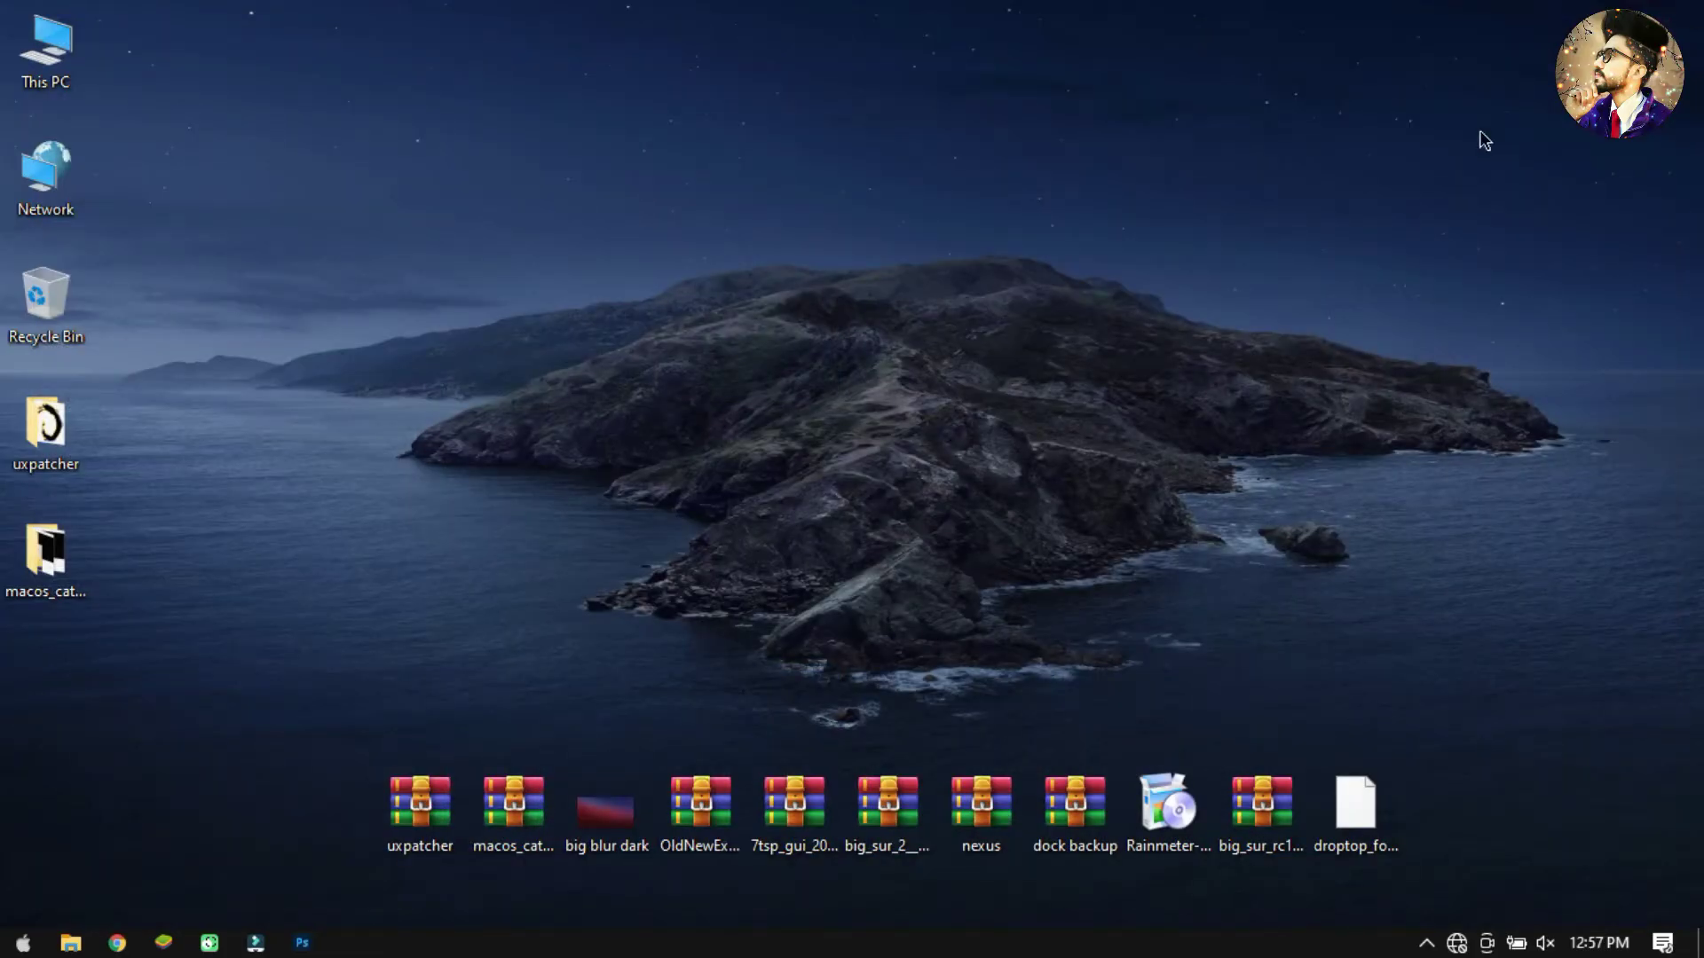
Step: Set the big blur dark picture as the desktop background
double_click(619, 801)
right_click(616, 801)
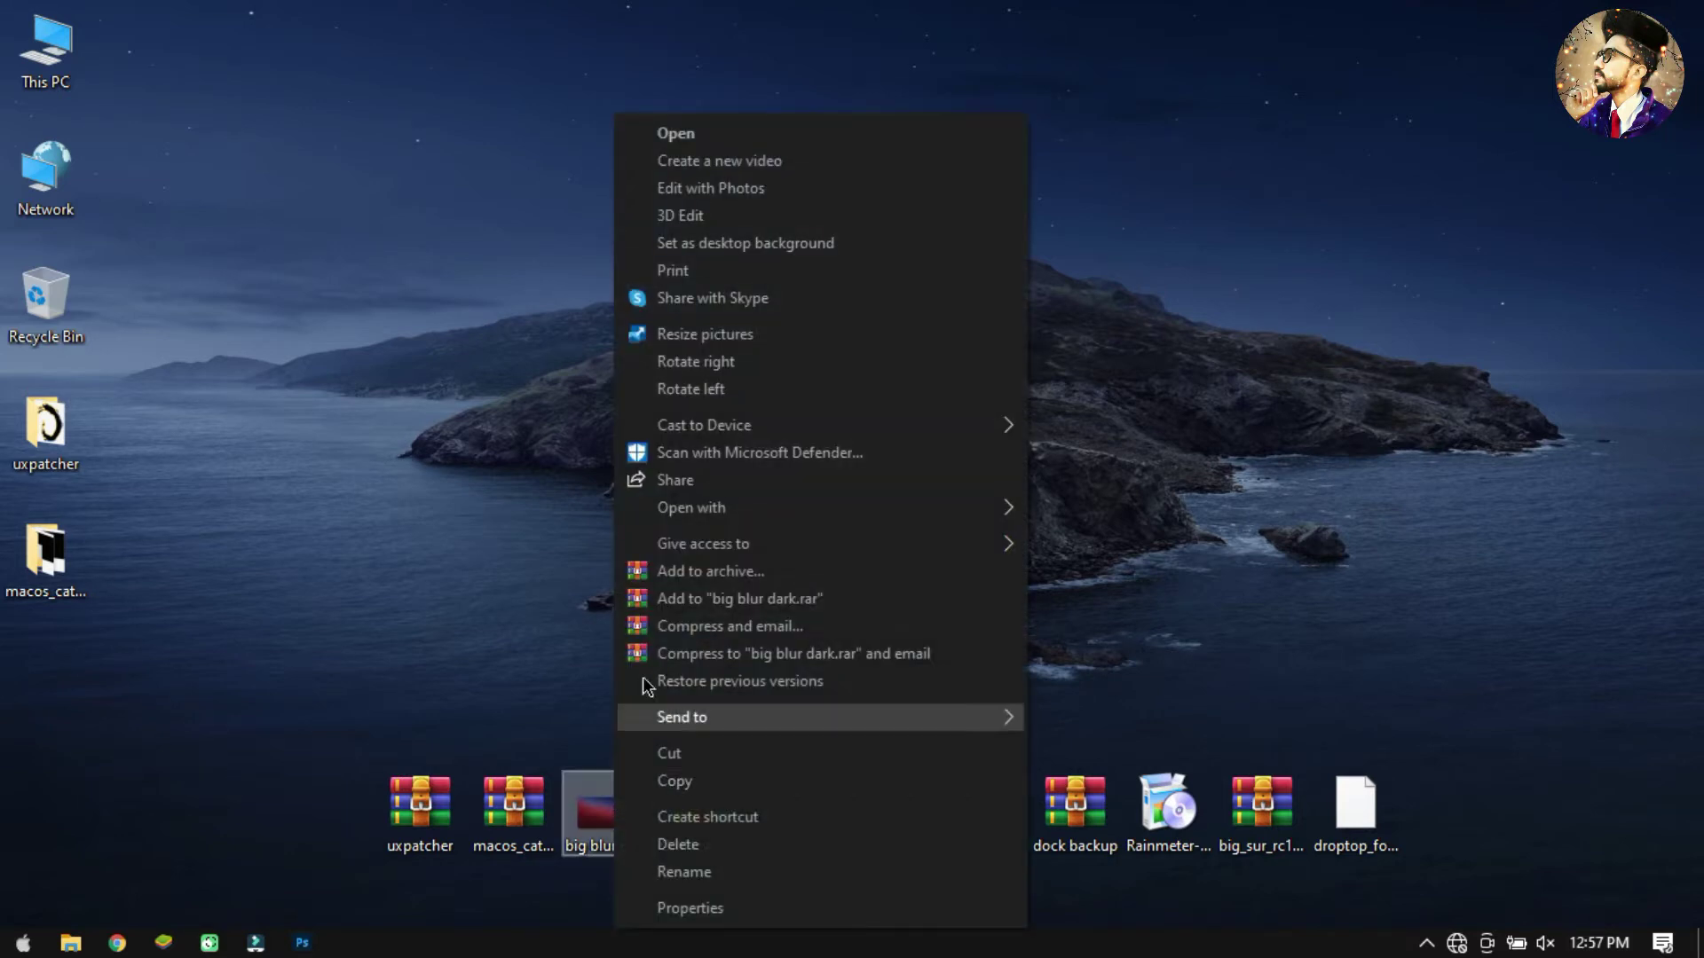
click(774, 256)
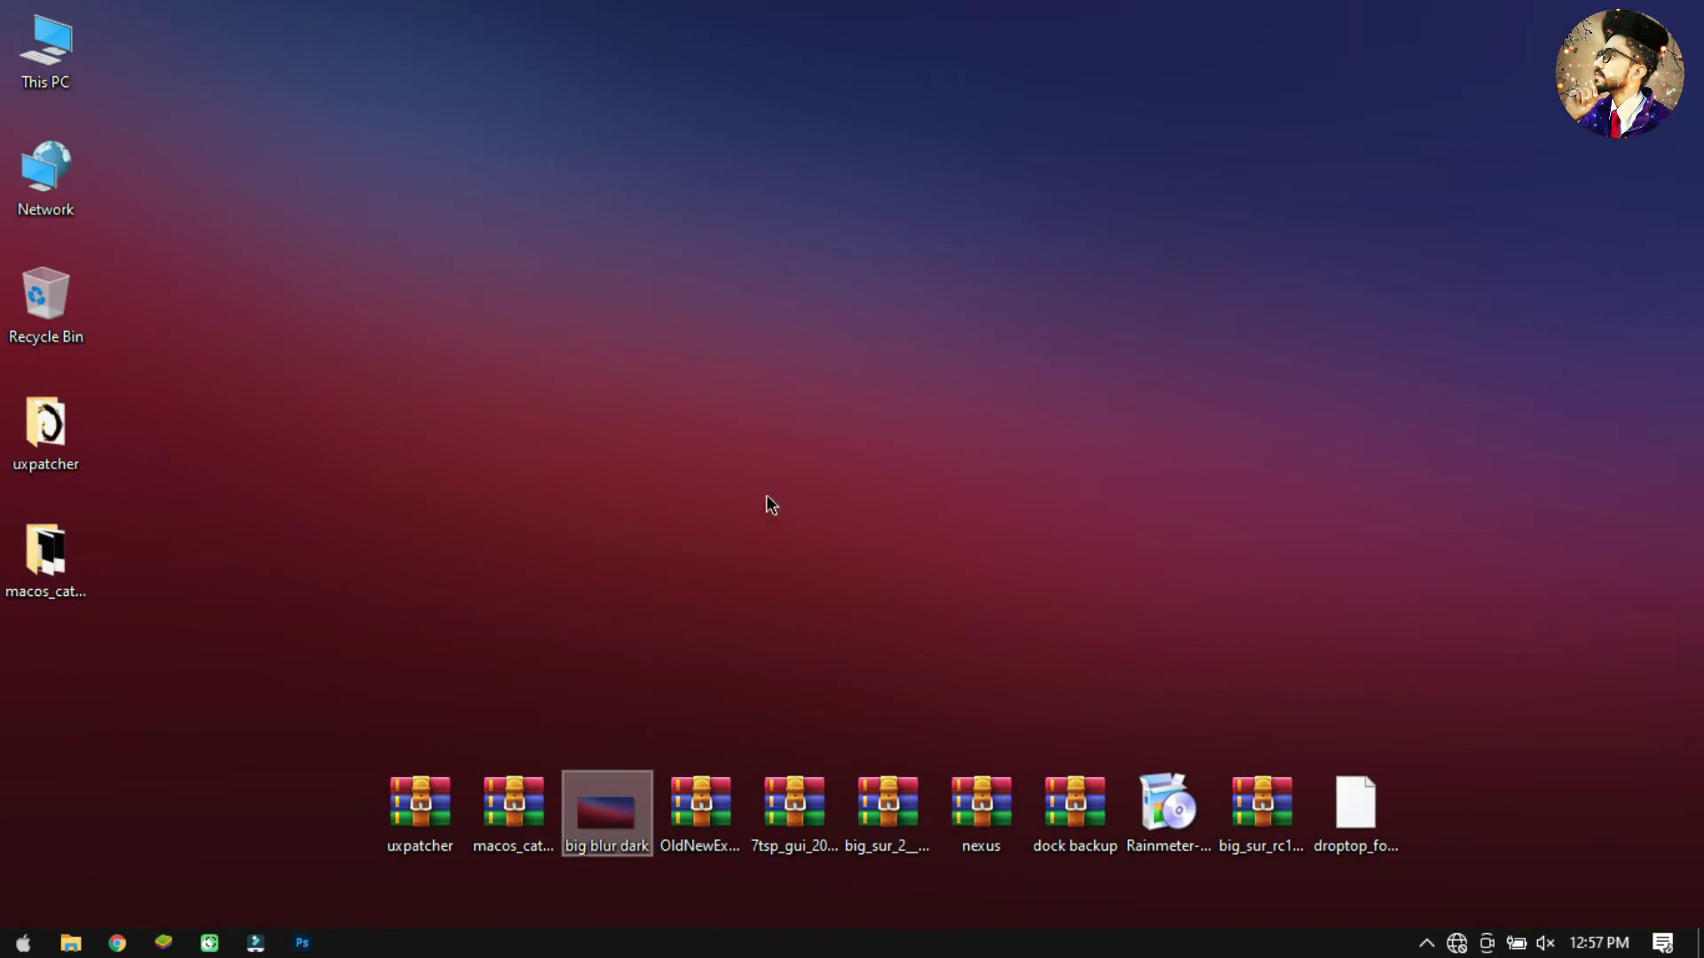
Step: Extract the OldNewExplorer archive into its own folder on the desktop
click(724, 785)
right_click(724, 784)
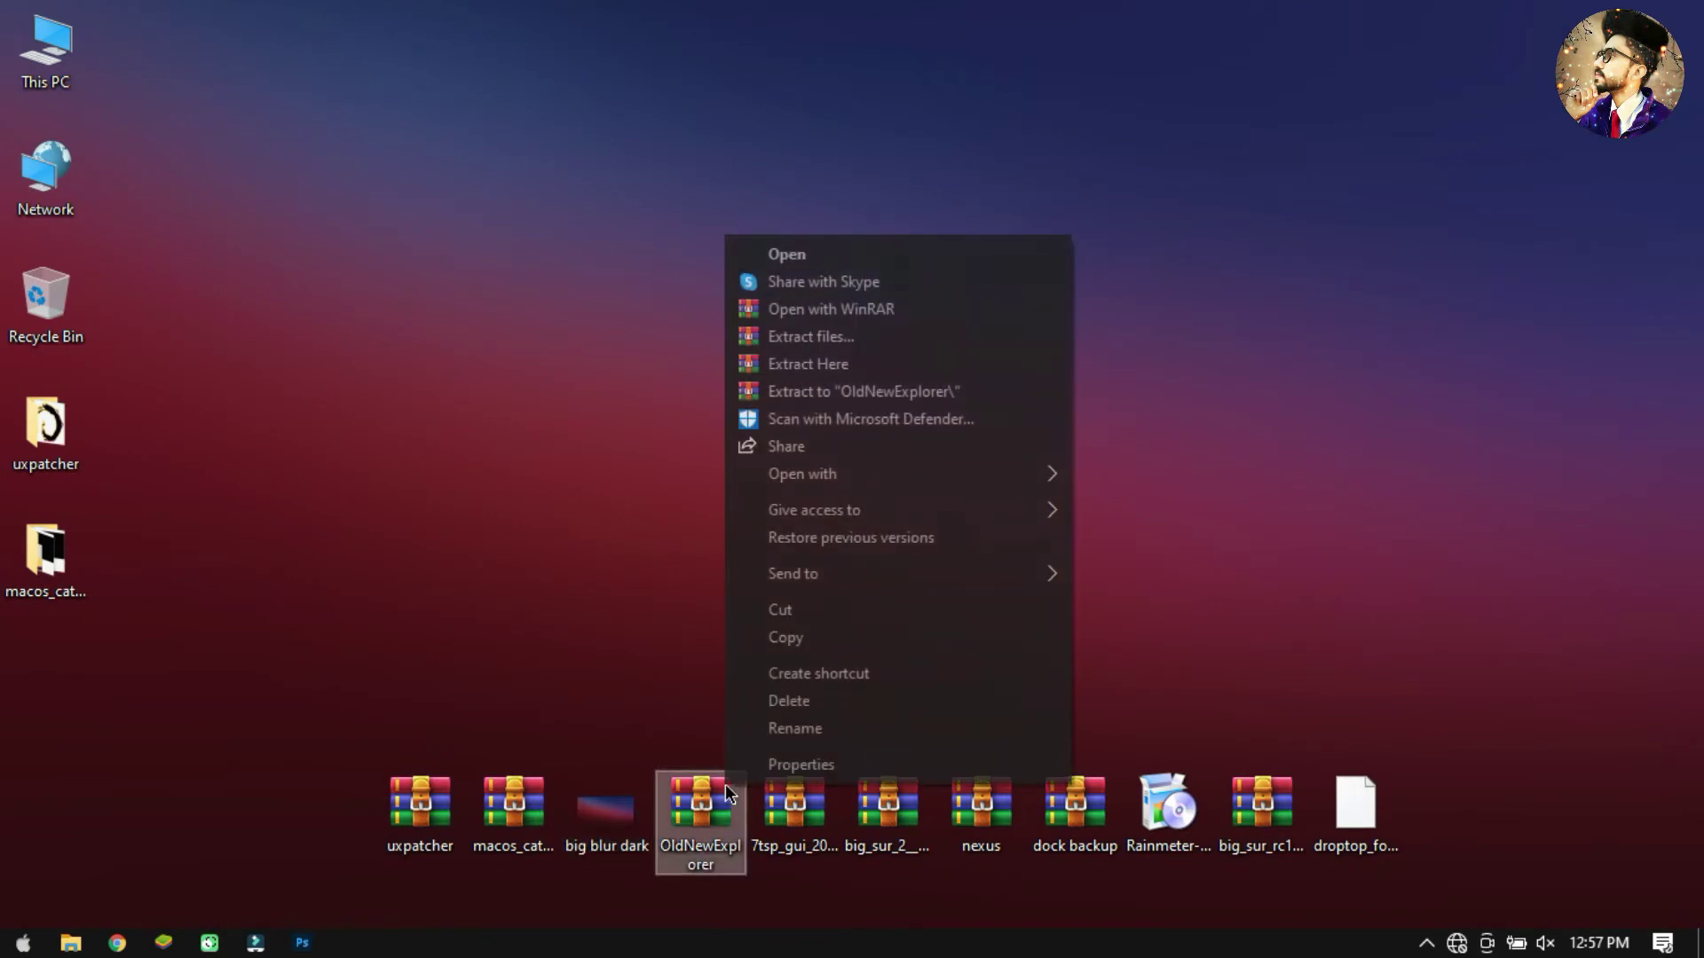
click(822, 343)
click(925, 745)
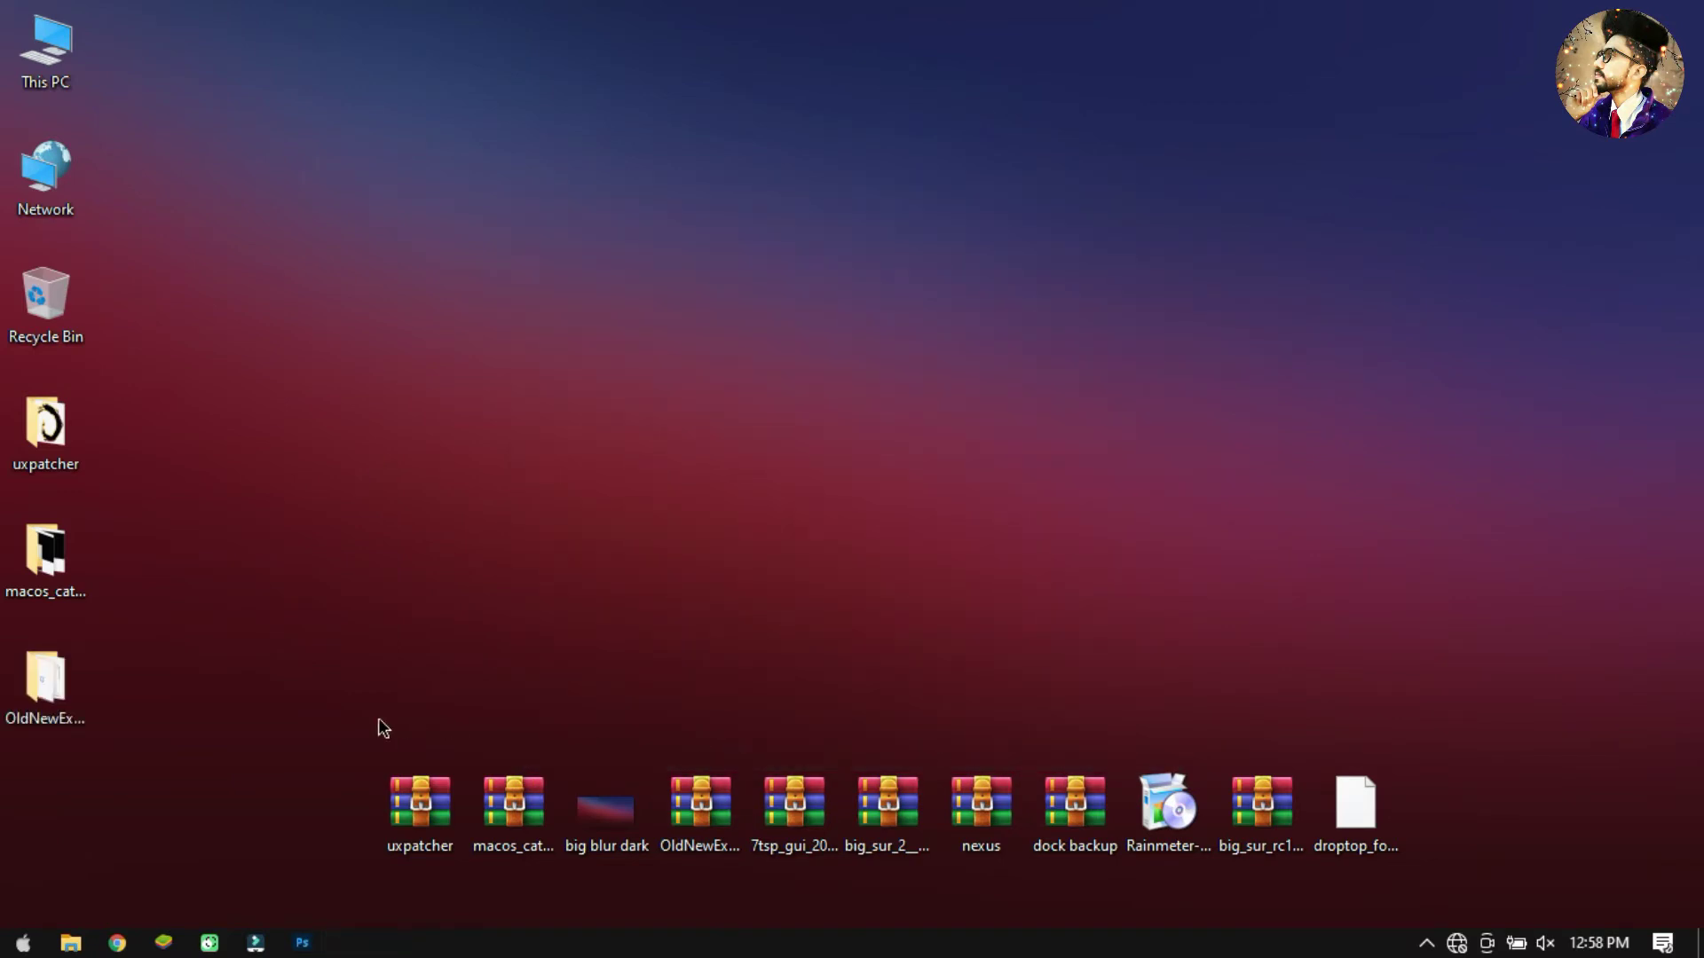
Step: Run OldNewExplorerCfg from the extracted OldNewExplorer folder as administrator, install its shell extension, and return to the desktop
double_click(53, 707)
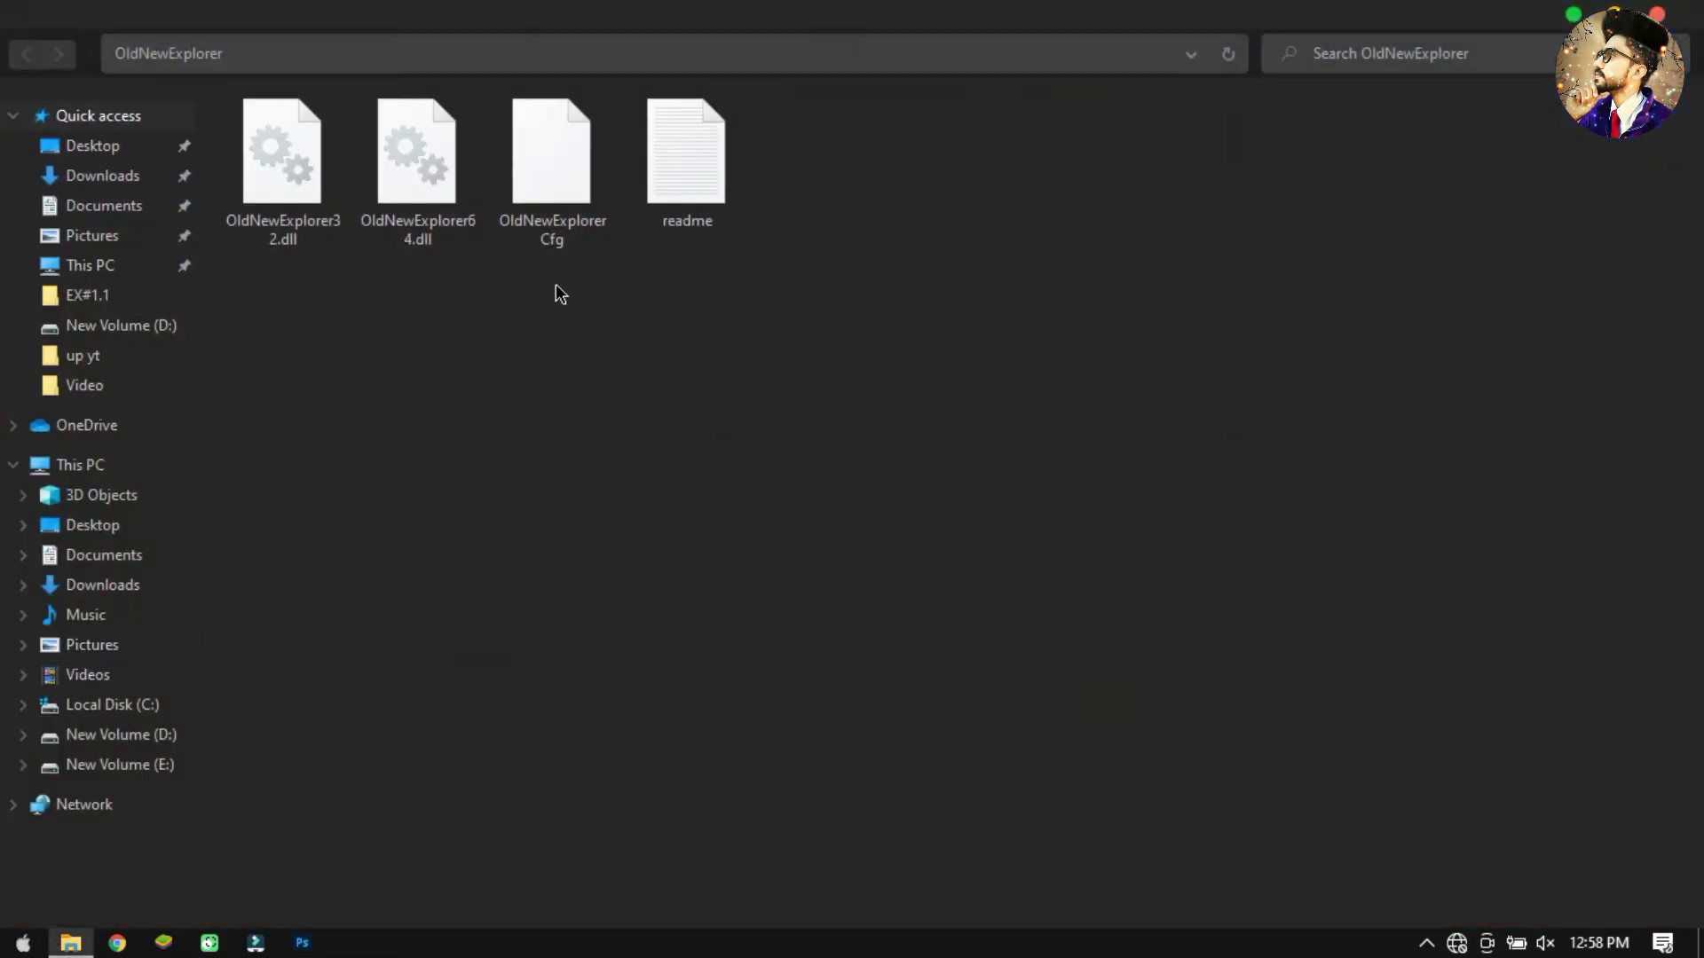
right_click(513, 174)
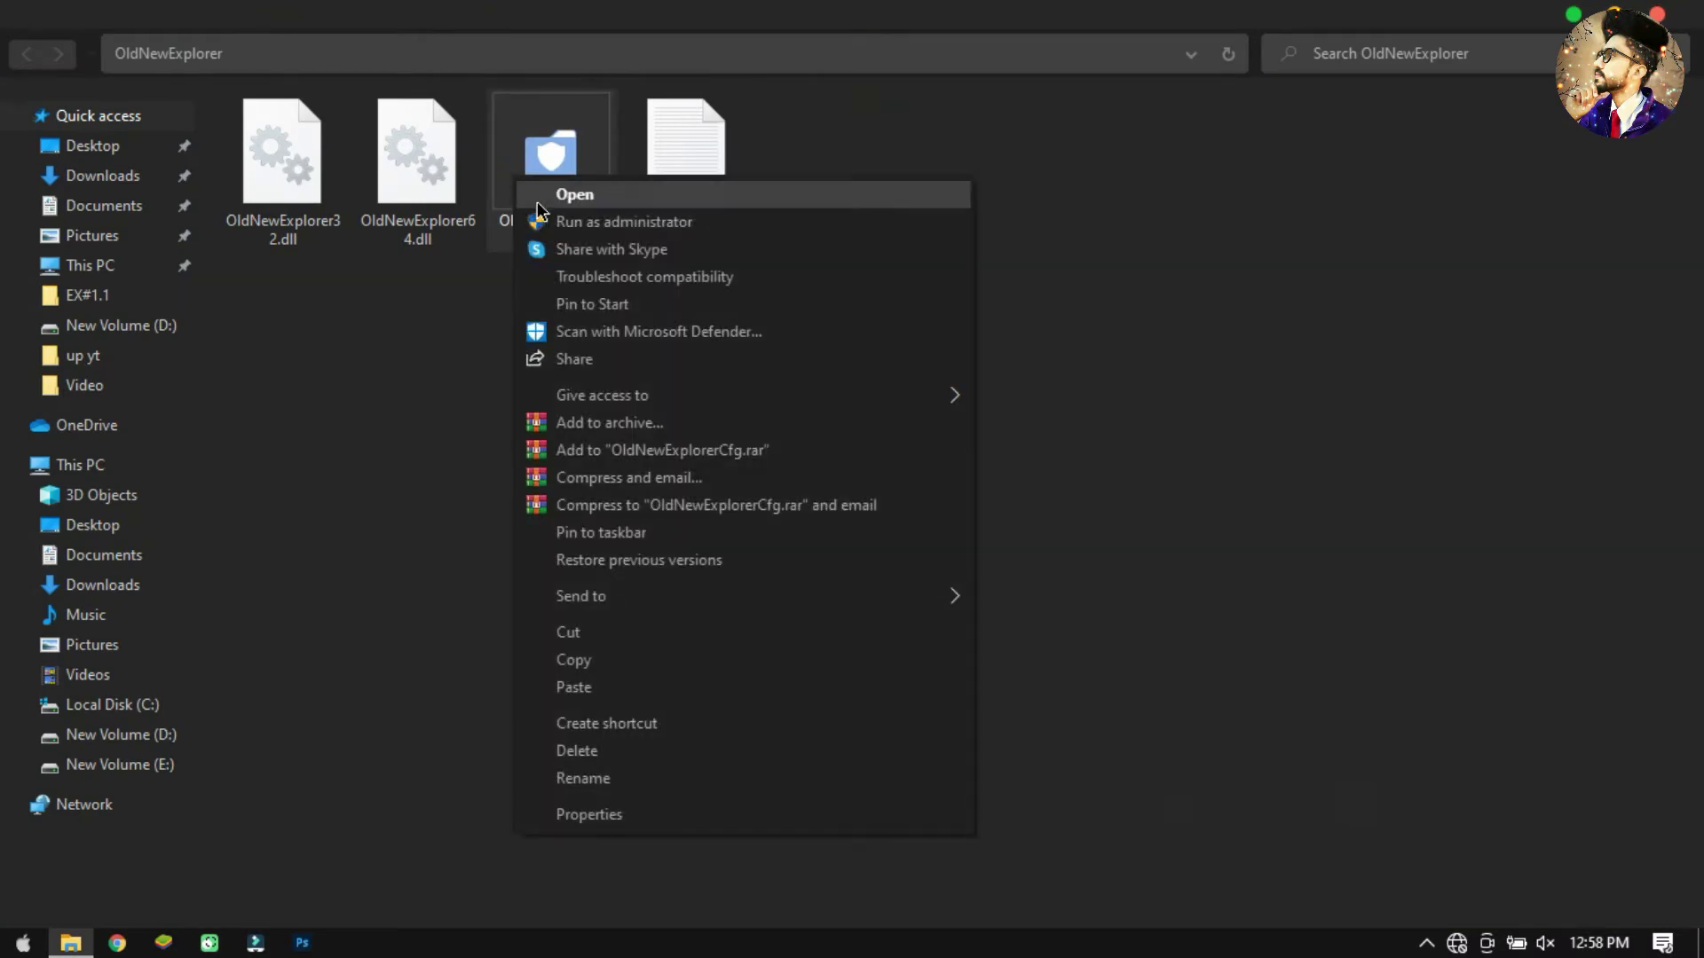
click(545, 220)
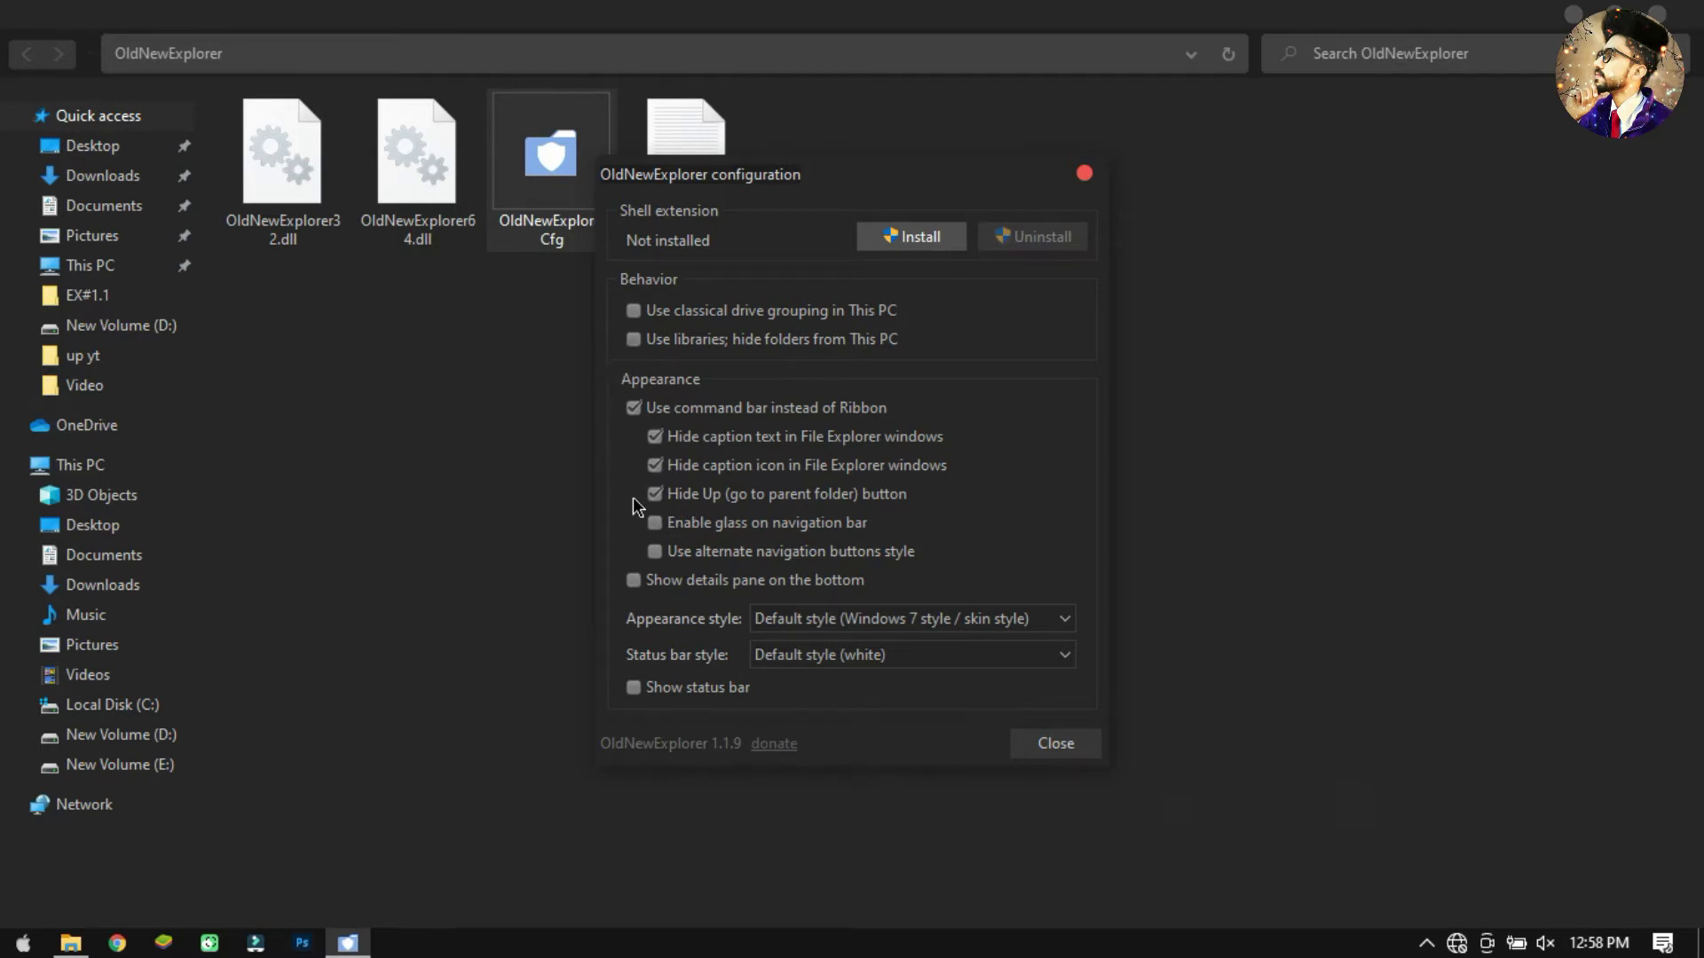
click(940, 235)
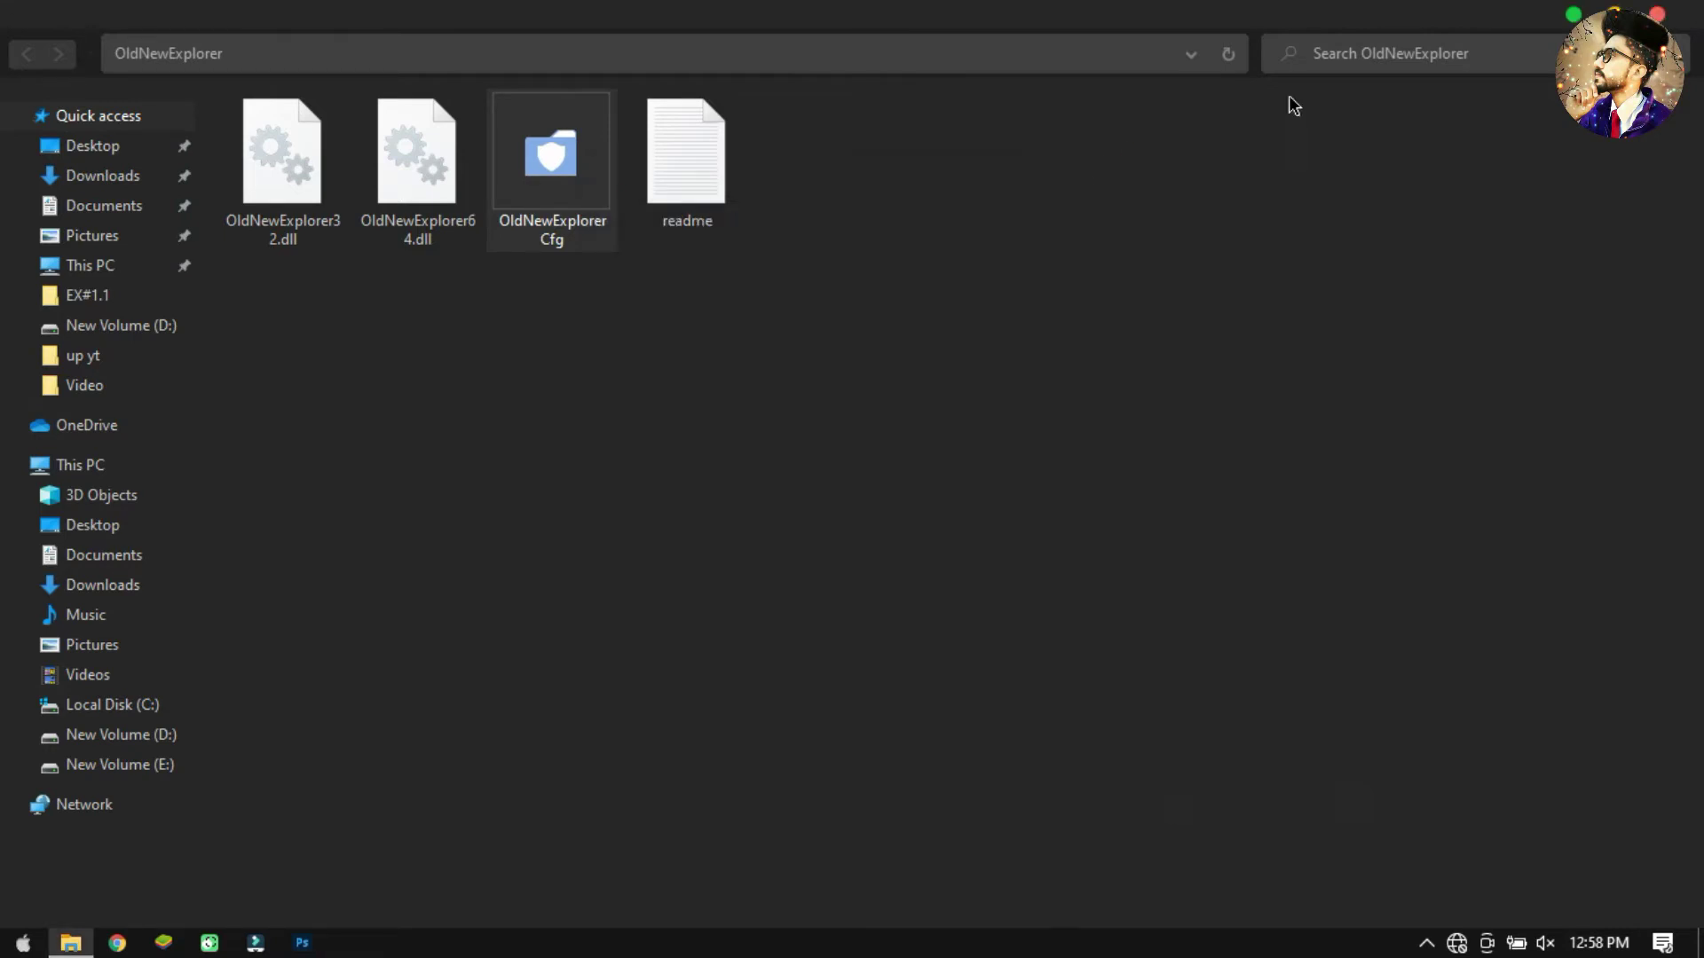
key(super+d)
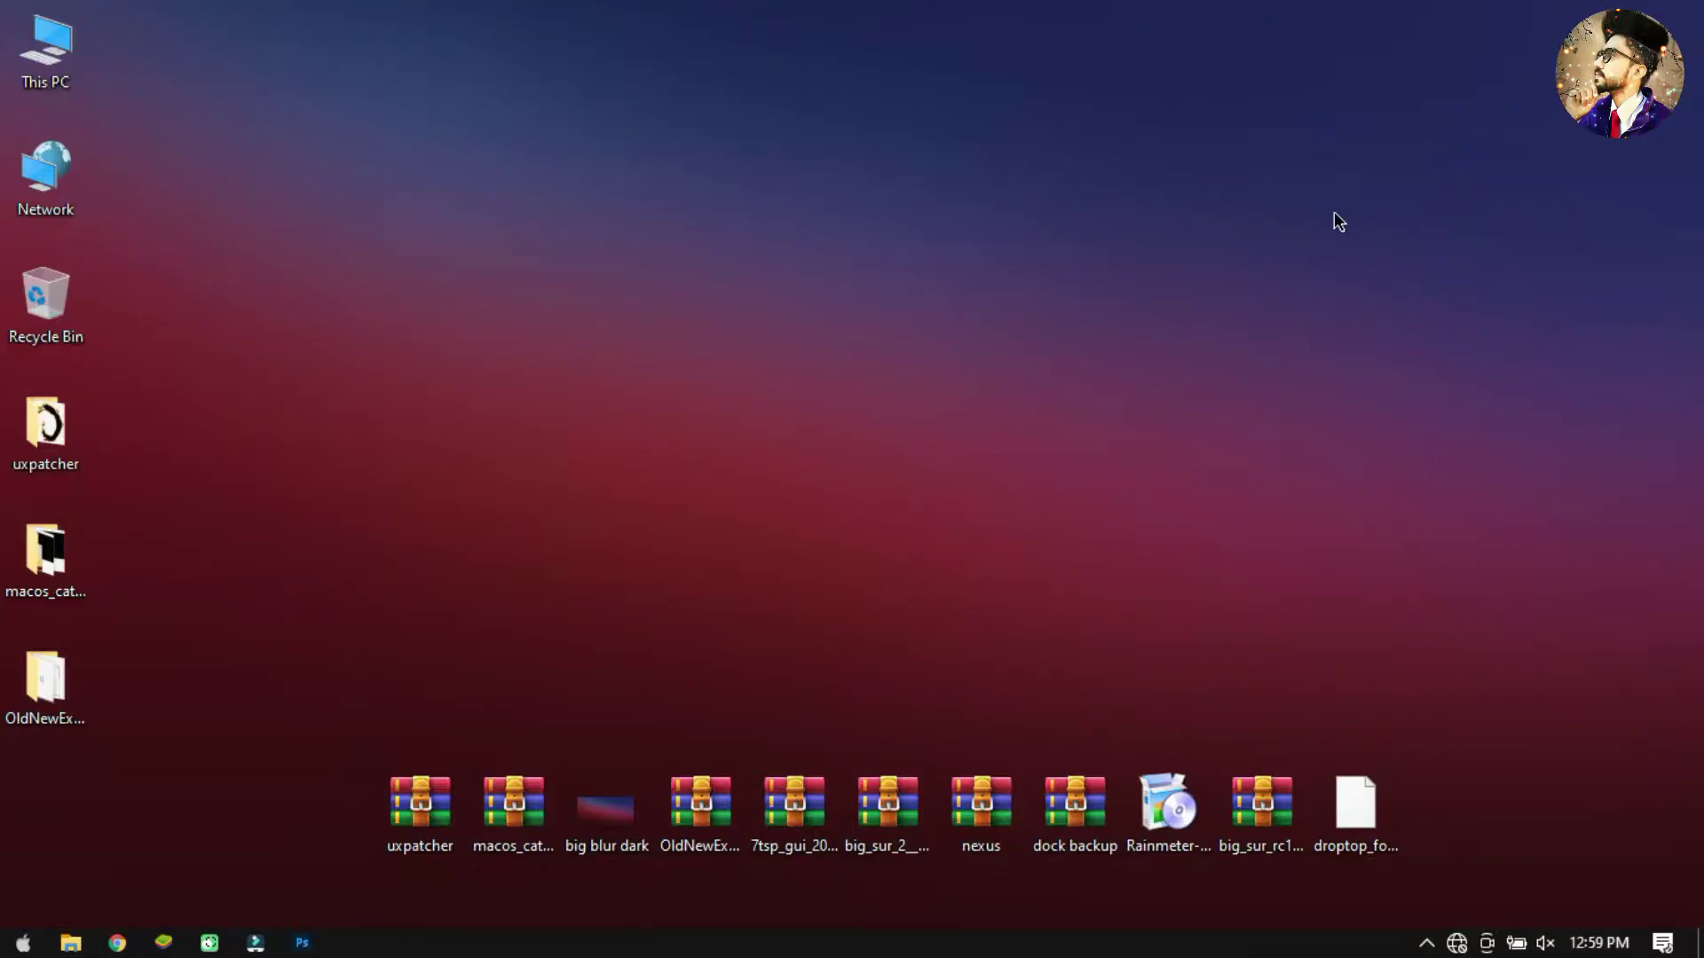
Step: Extract the big_sur_2___windows_10_themes_by_niivu_de91thq archive into its own folder on the desktop
double_click(882, 786)
right_click(882, 786)
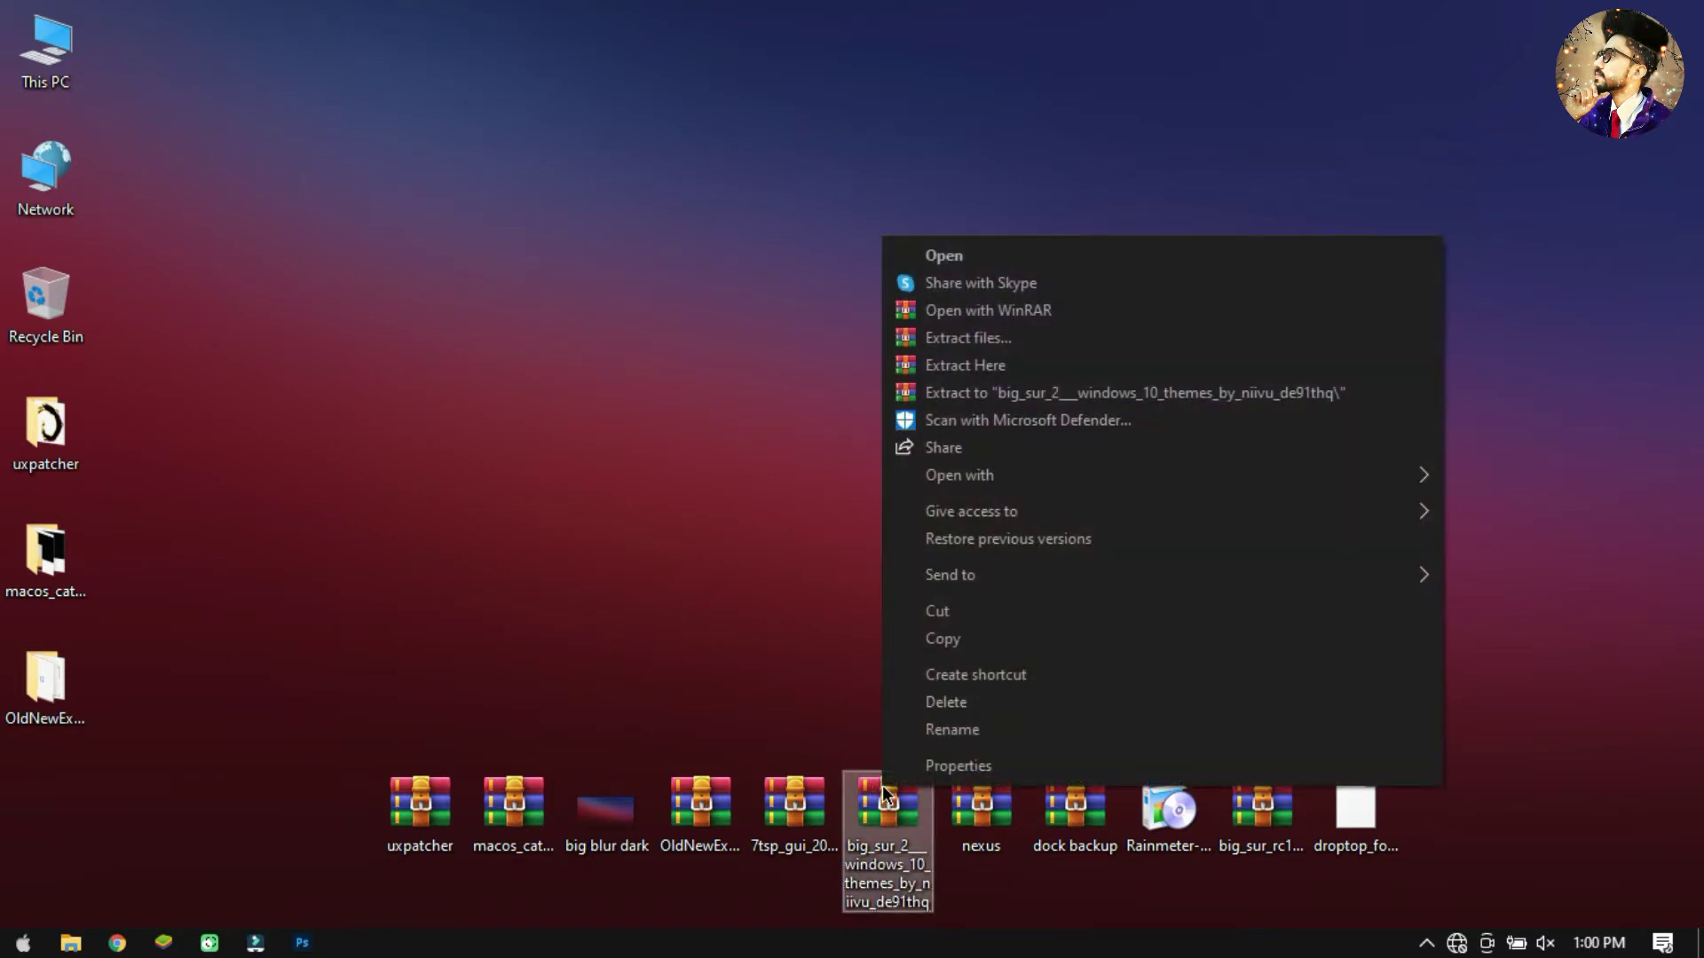
click(1009, 348)
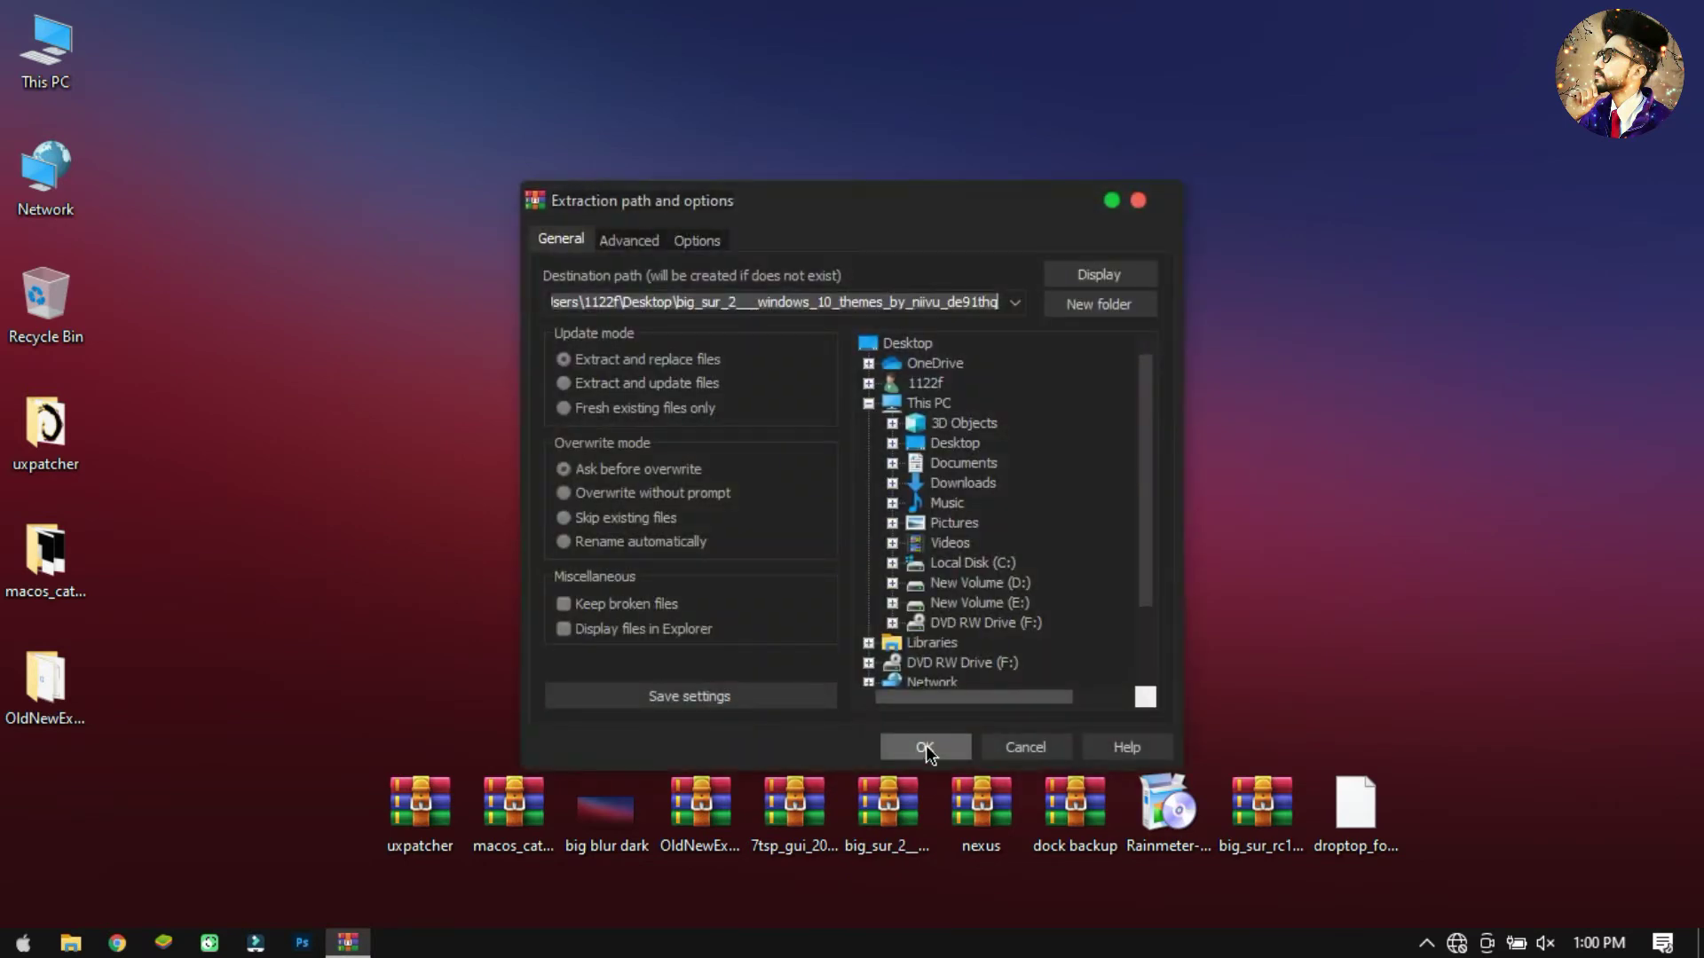
click(926, 750)
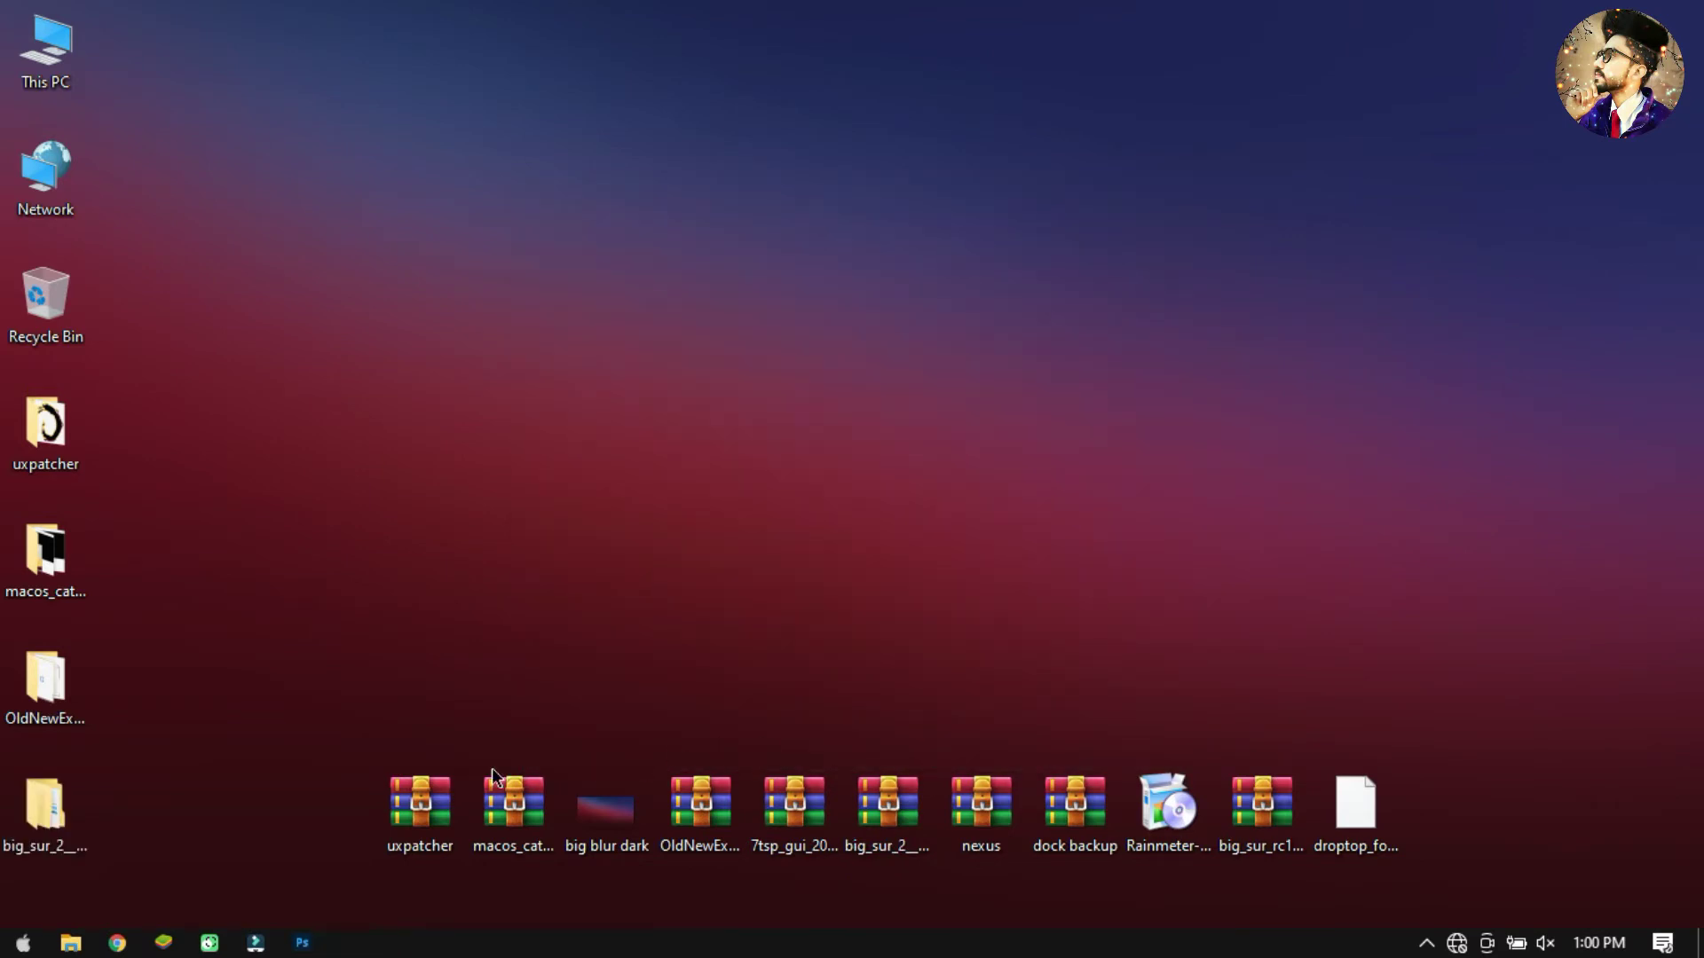
Step: Open the 7TSP Icon theme folder inside Big Sur 2 - Windows Themes NOV 23 from the extracted big_sur_2 folder
double_click(46, 808)
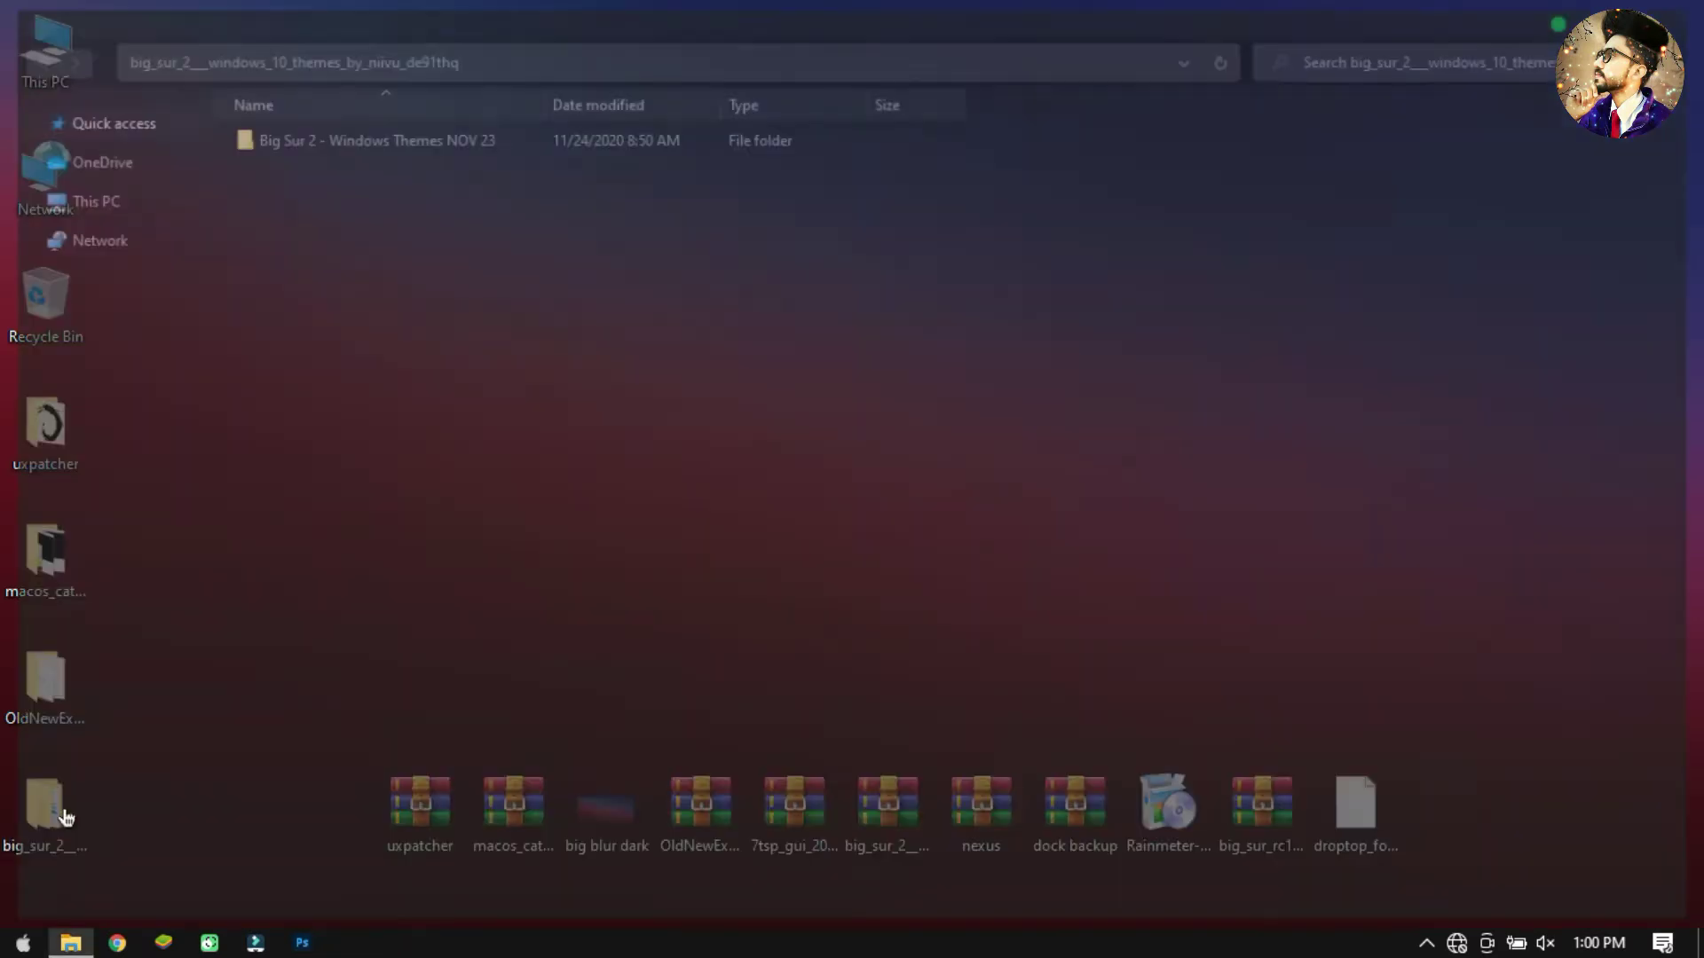
double_click(307, 135)
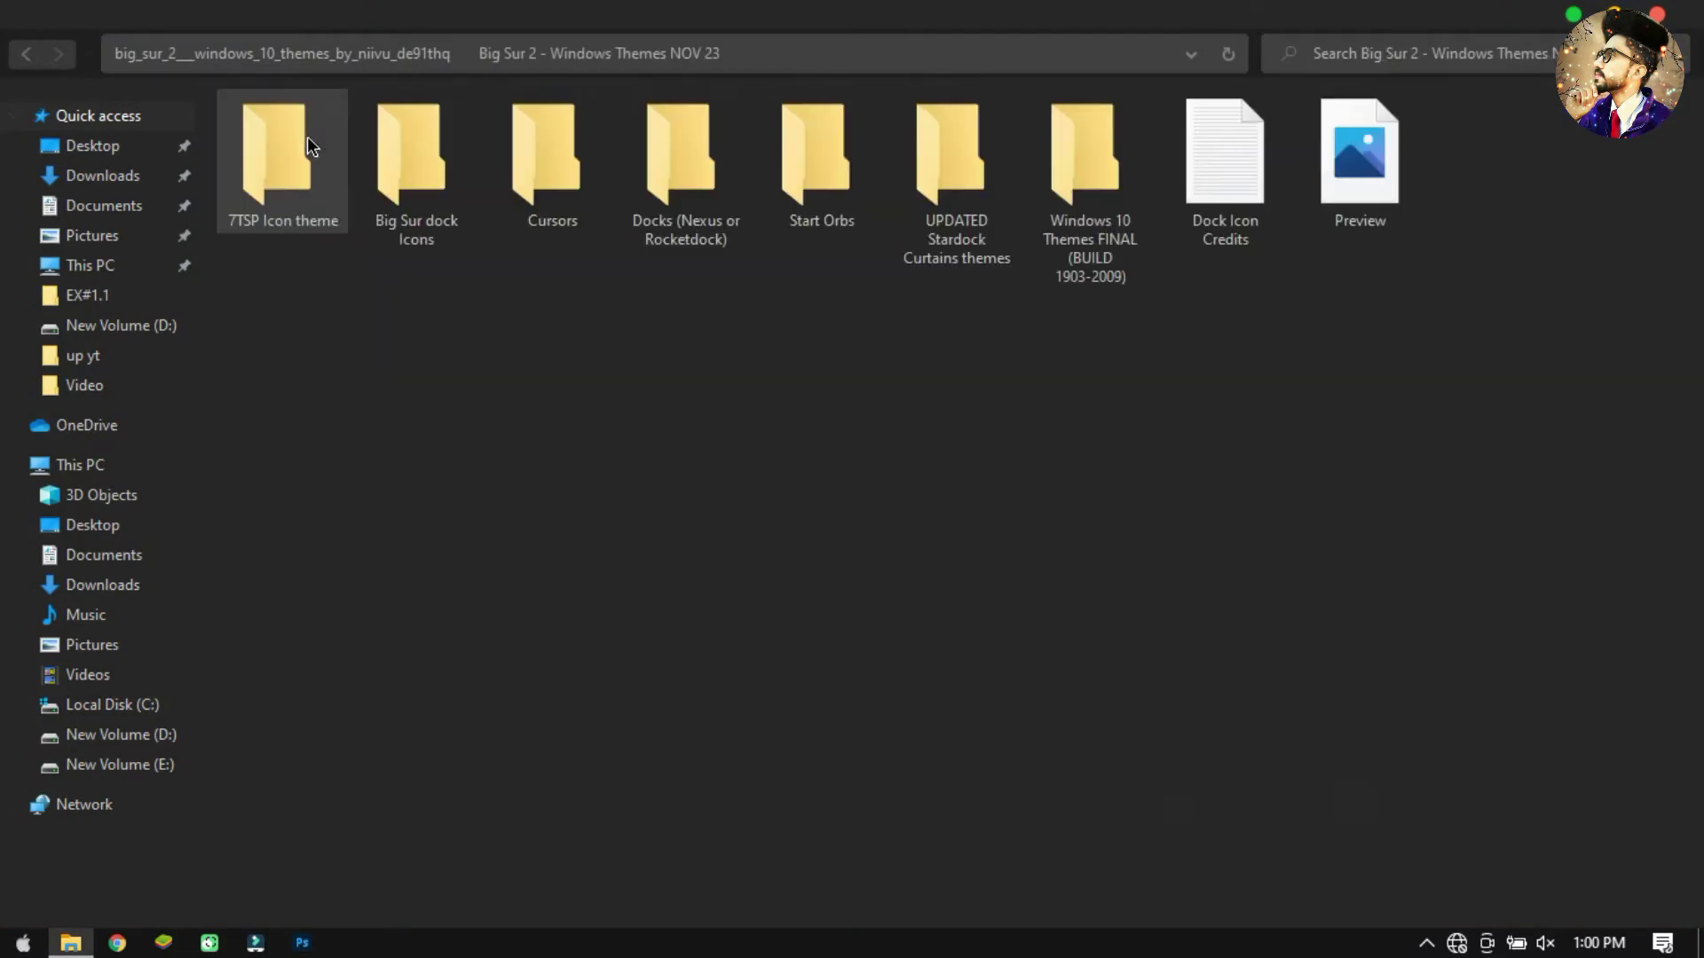
double_click(296, 202)
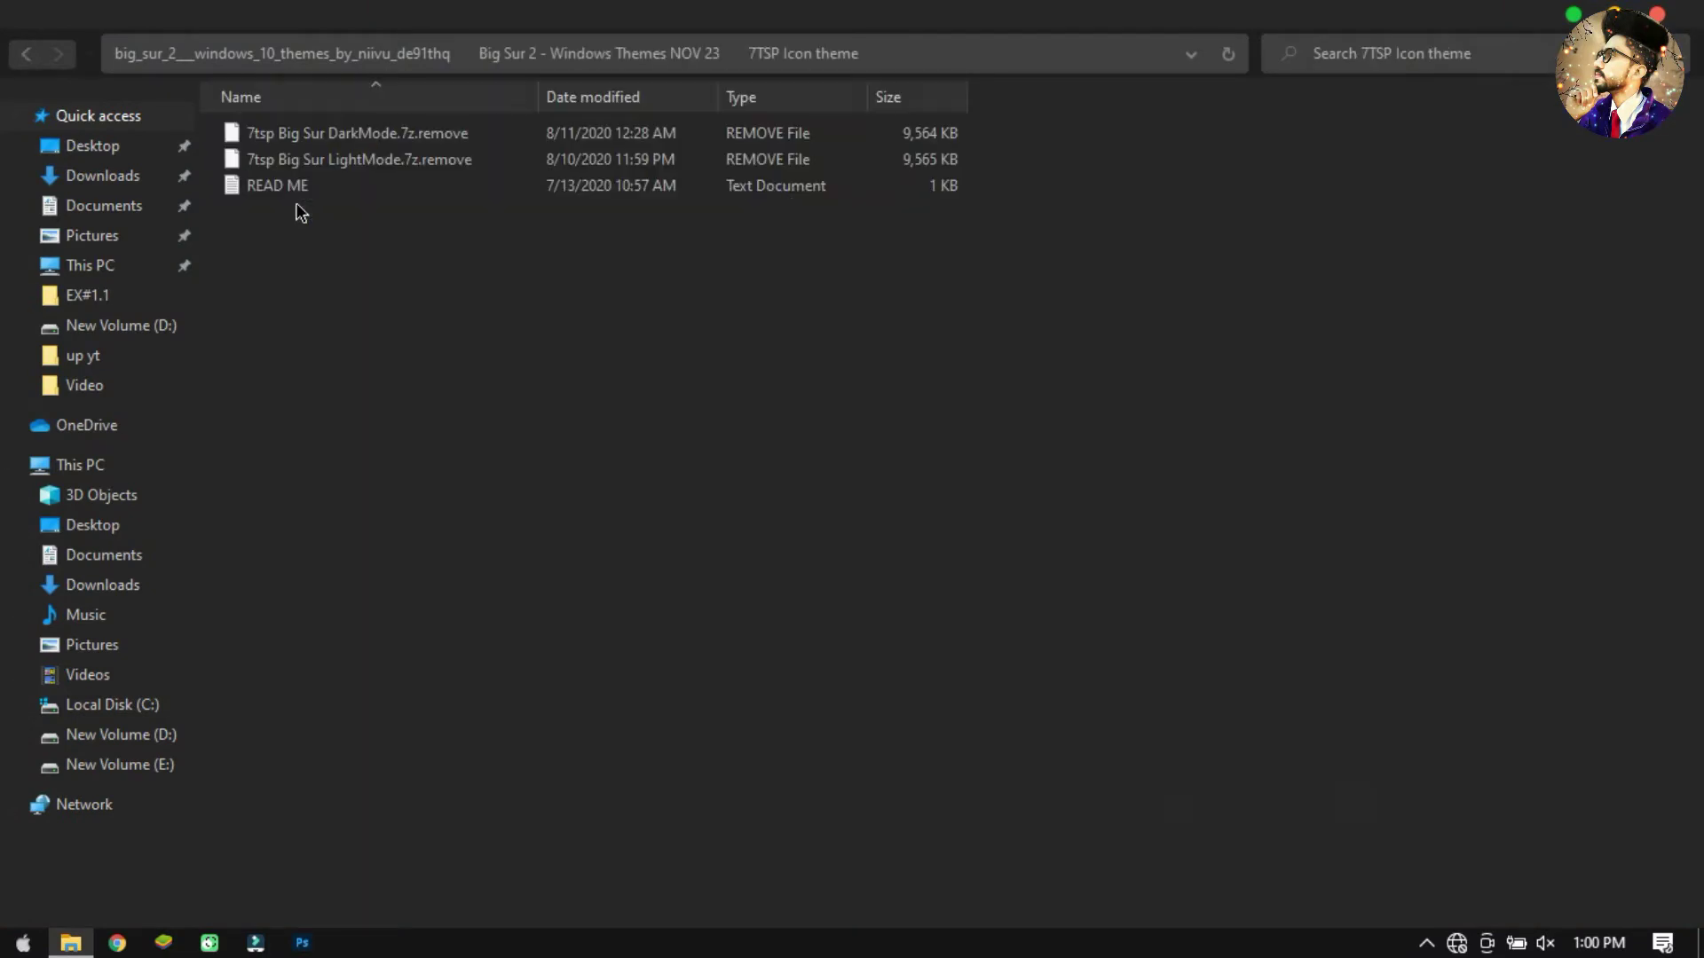
Step: Rename the dark mode icon pack to 7tsp Big Sur DarkMode.7z, accept the extension change, and close the folder
right_click(284, 142)
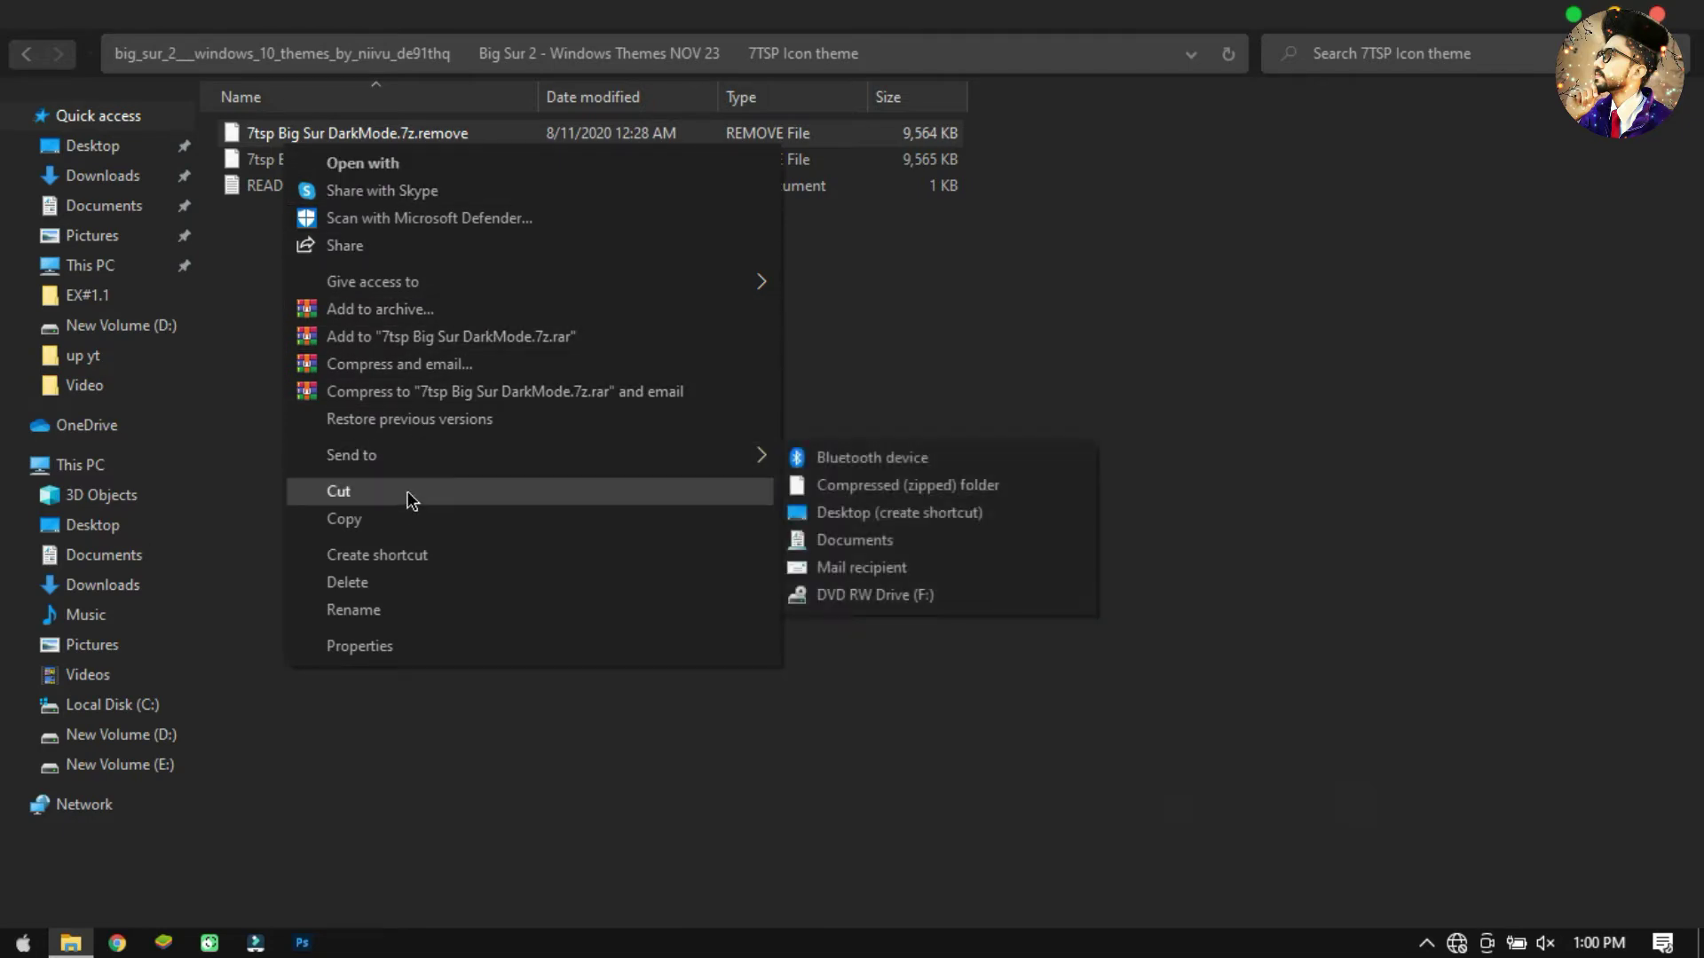
click(408, 610)
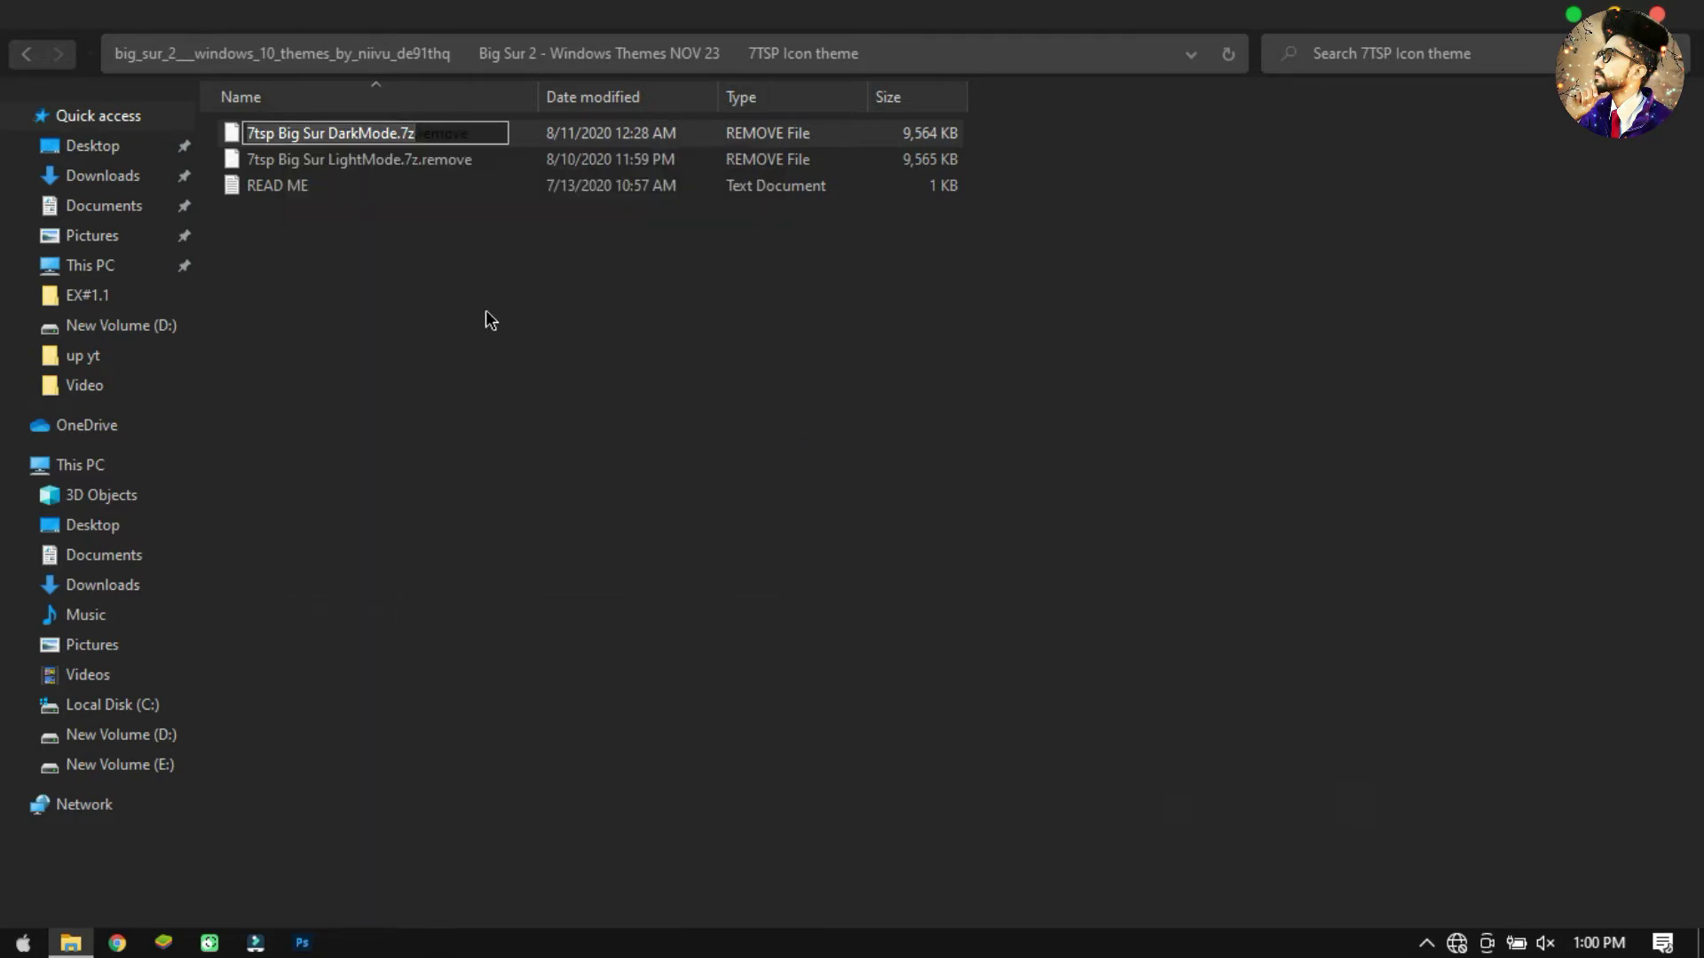
click(492, 129)
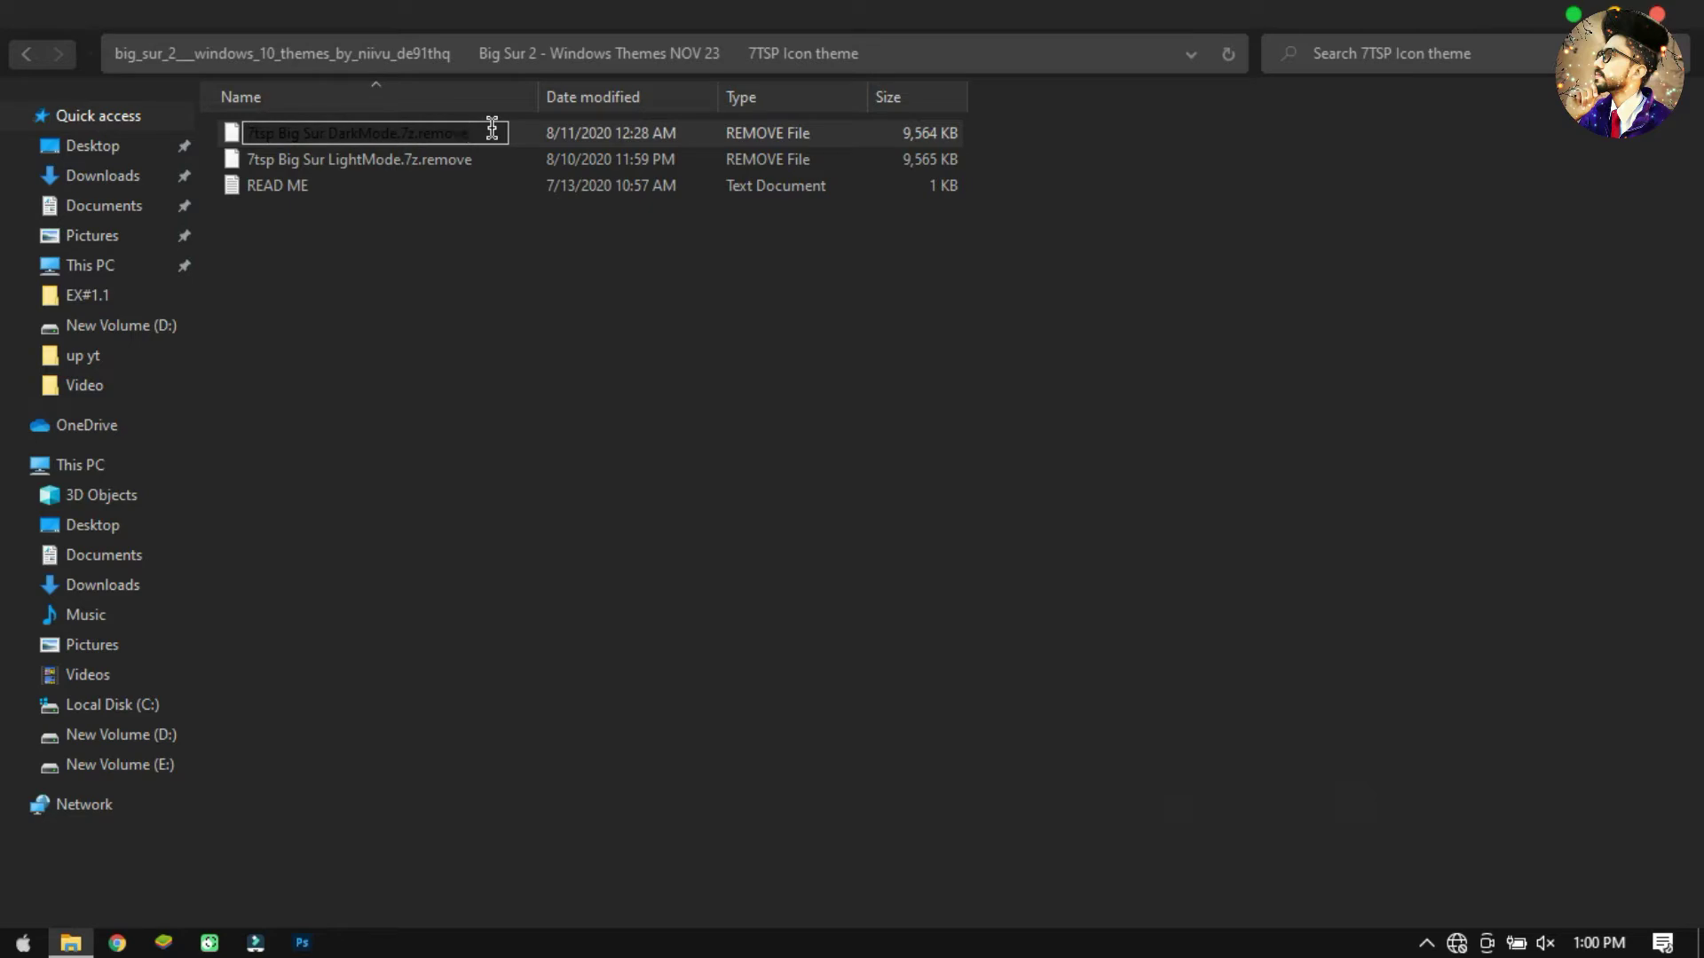
key(BackSpace)
key(BackSpace)
key(BackSpace)
key(BackSpace)
key(BackSpace)
key(Return)
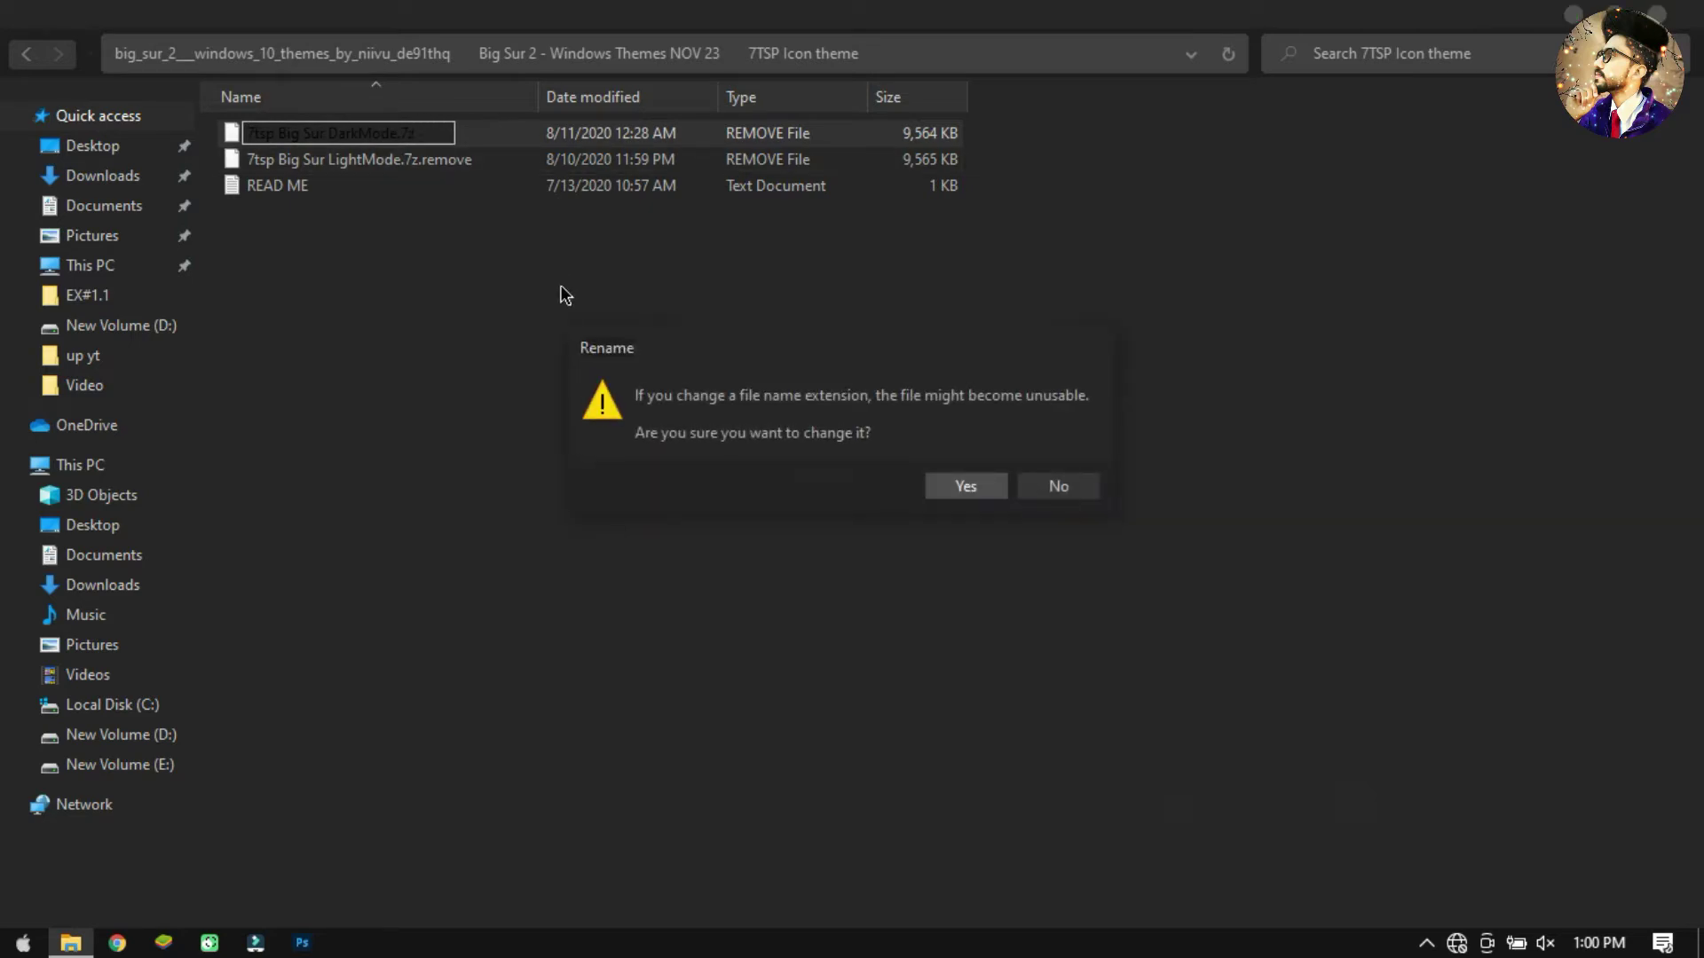
click(960, 488)
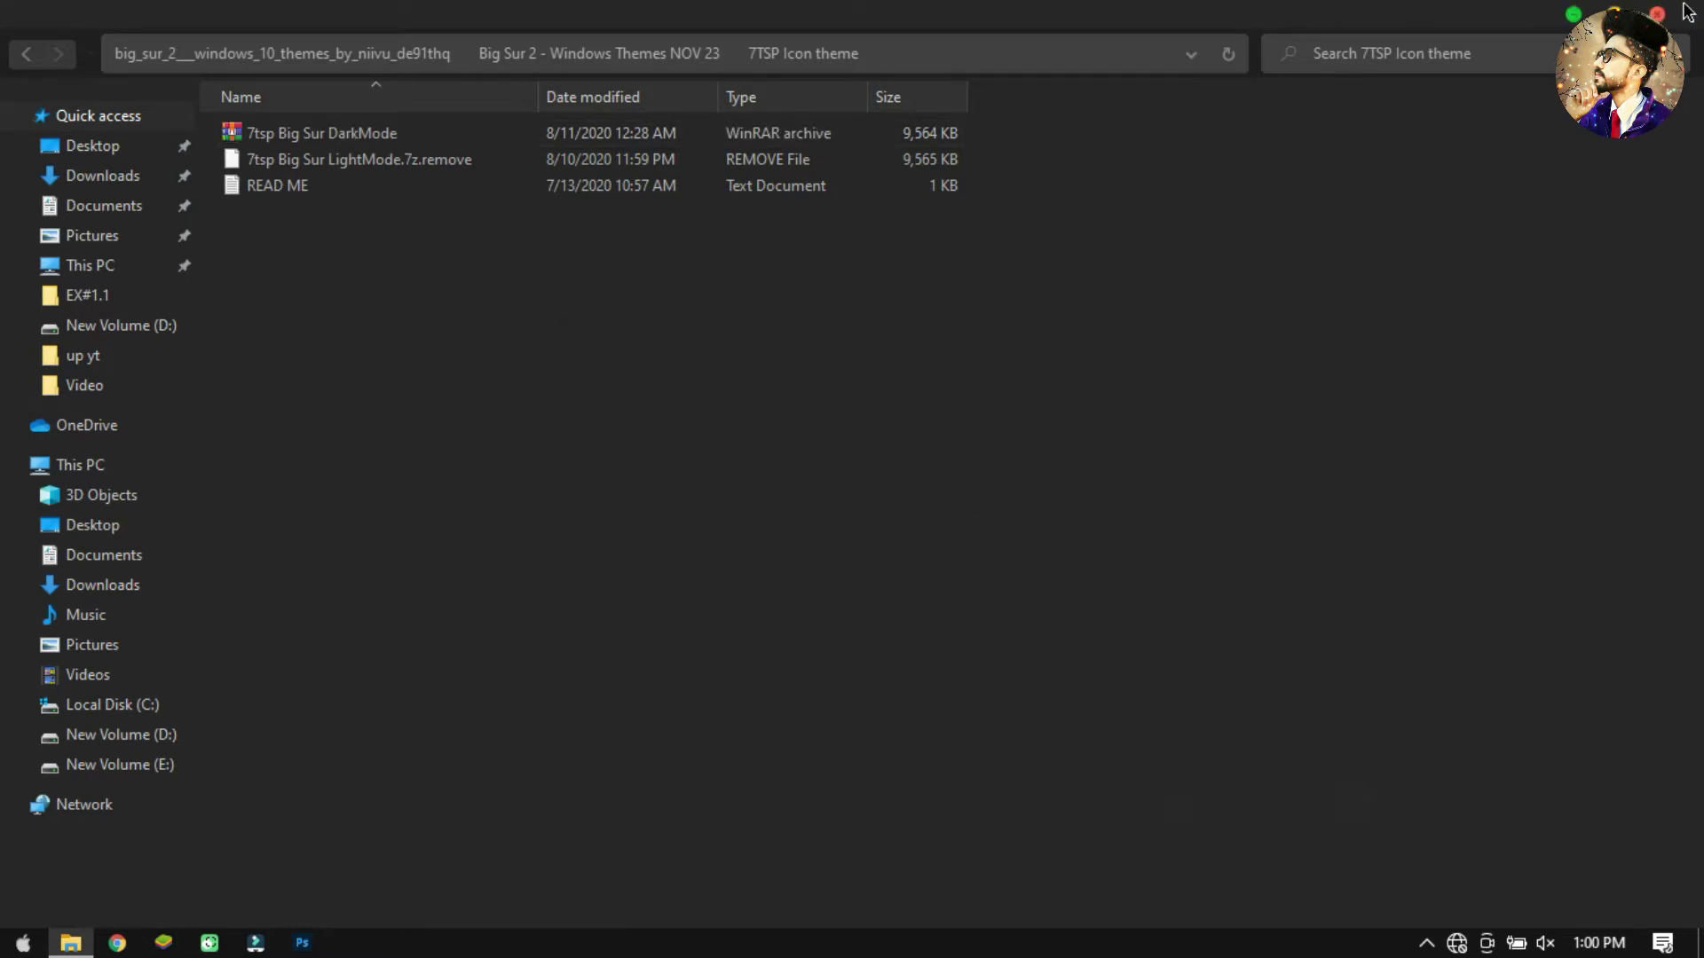
click(1657, 14)
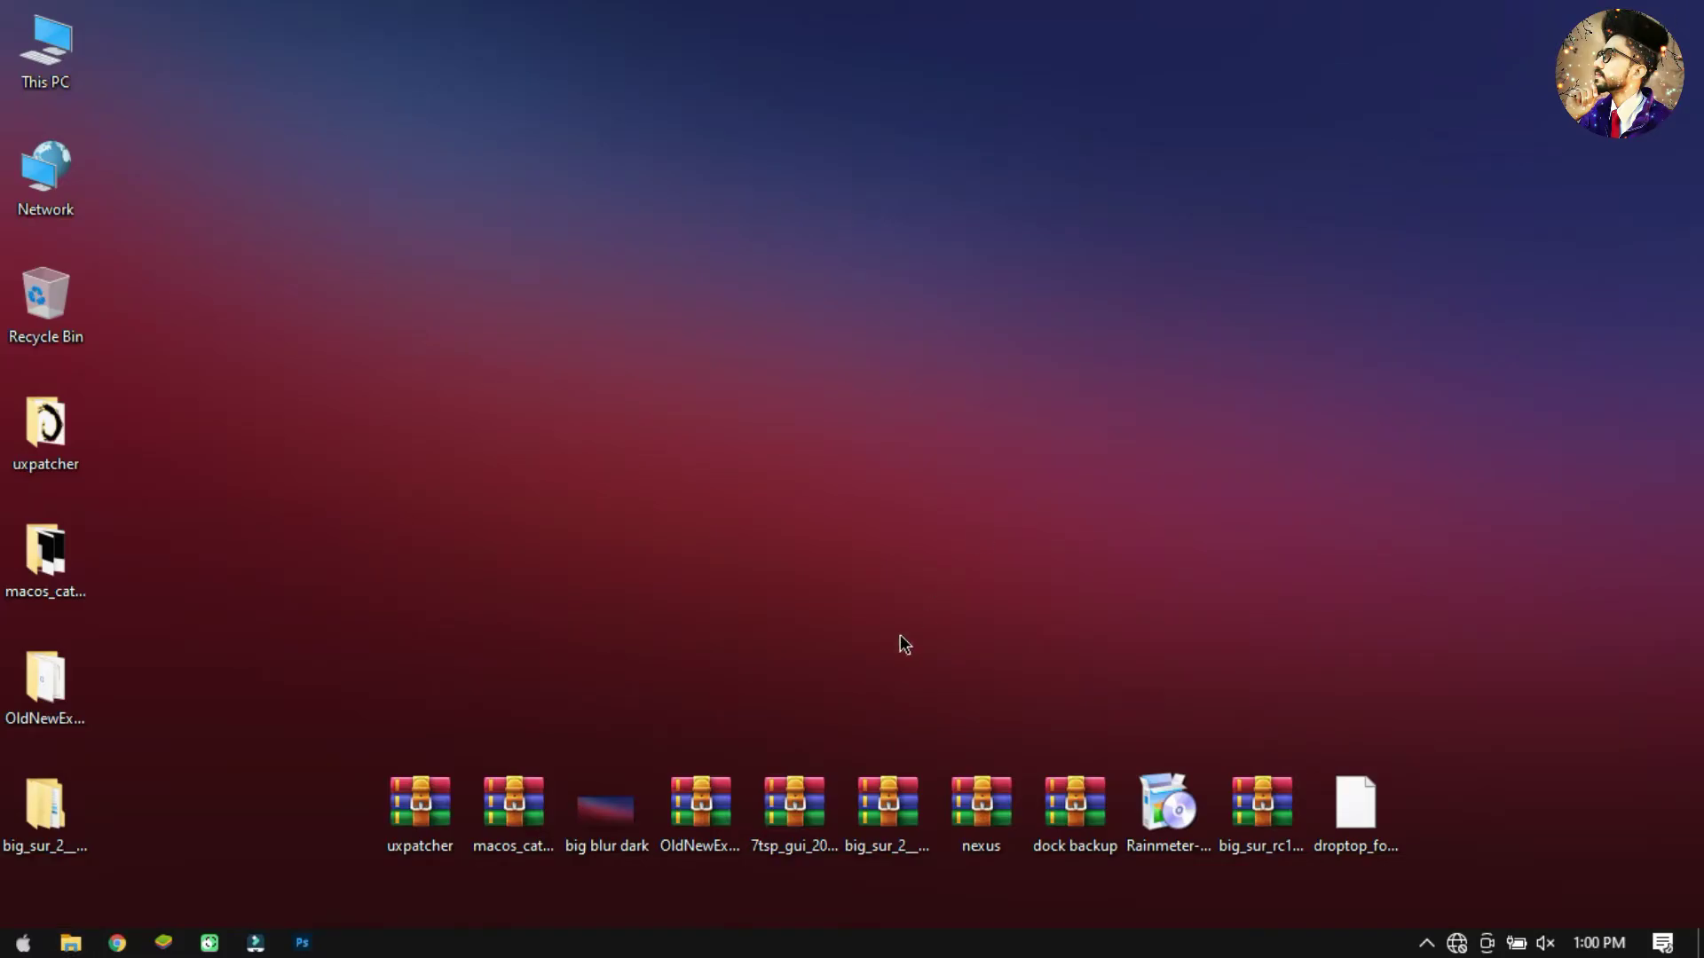
Step: Extract the 7tsp_gui_2019_edition_by_devillnside_ddb5026 archive into its own folder on the desktop
right_click(797, 806)
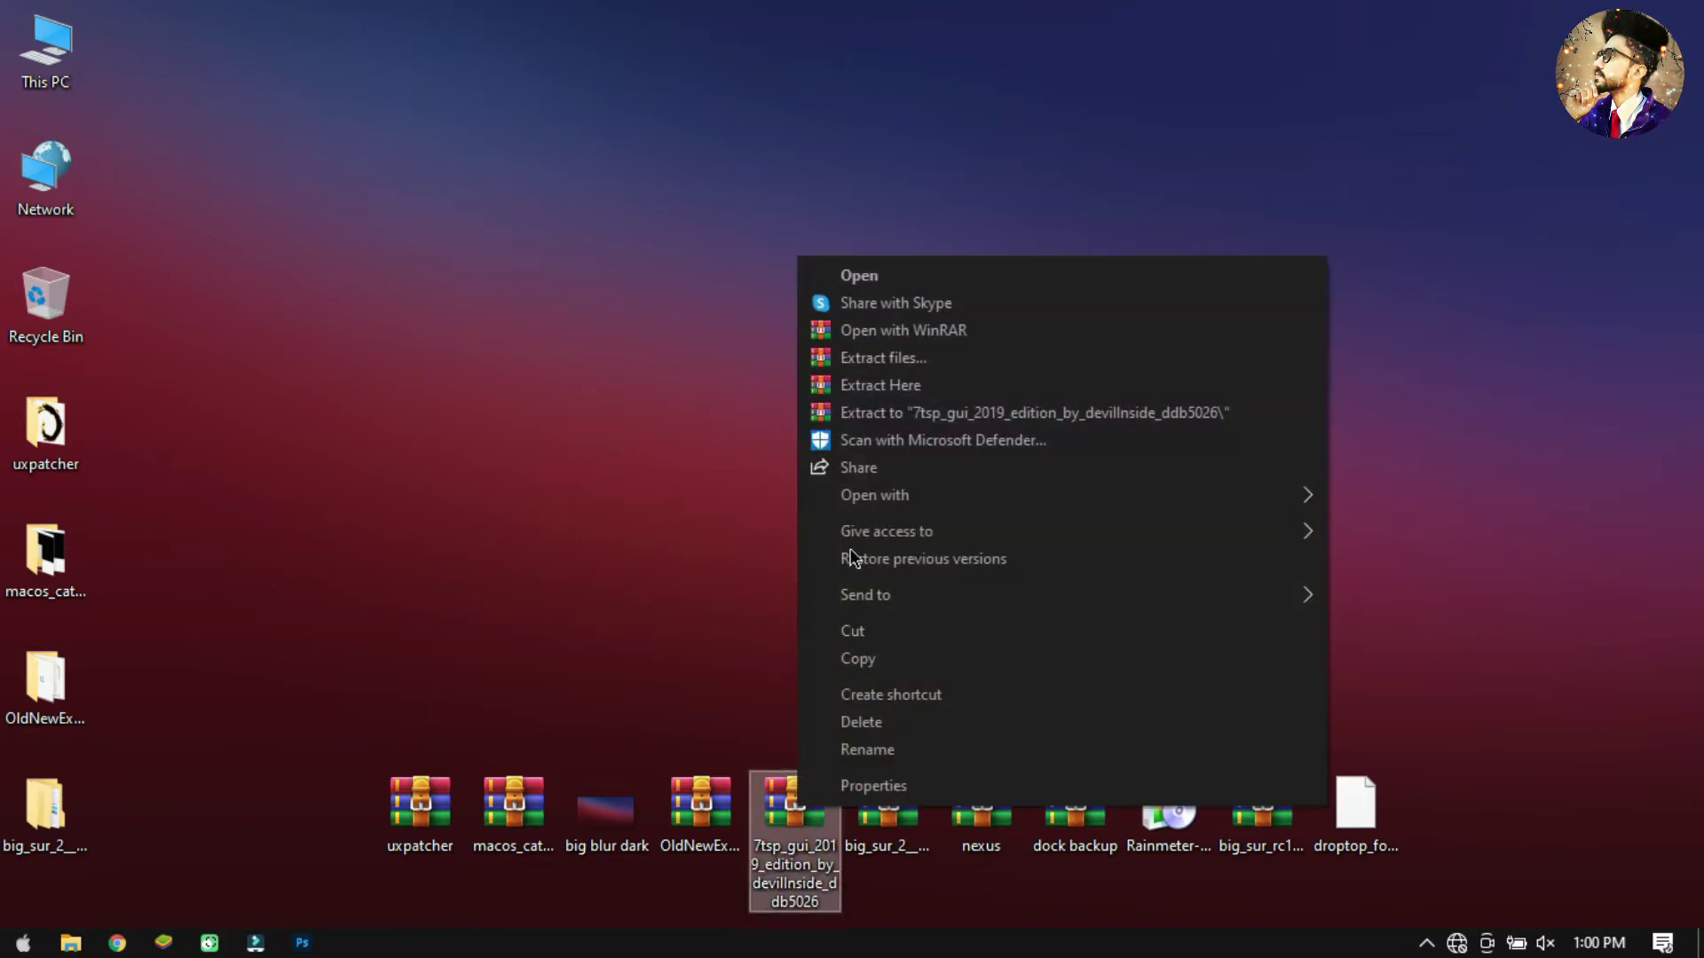
click(909, 362)
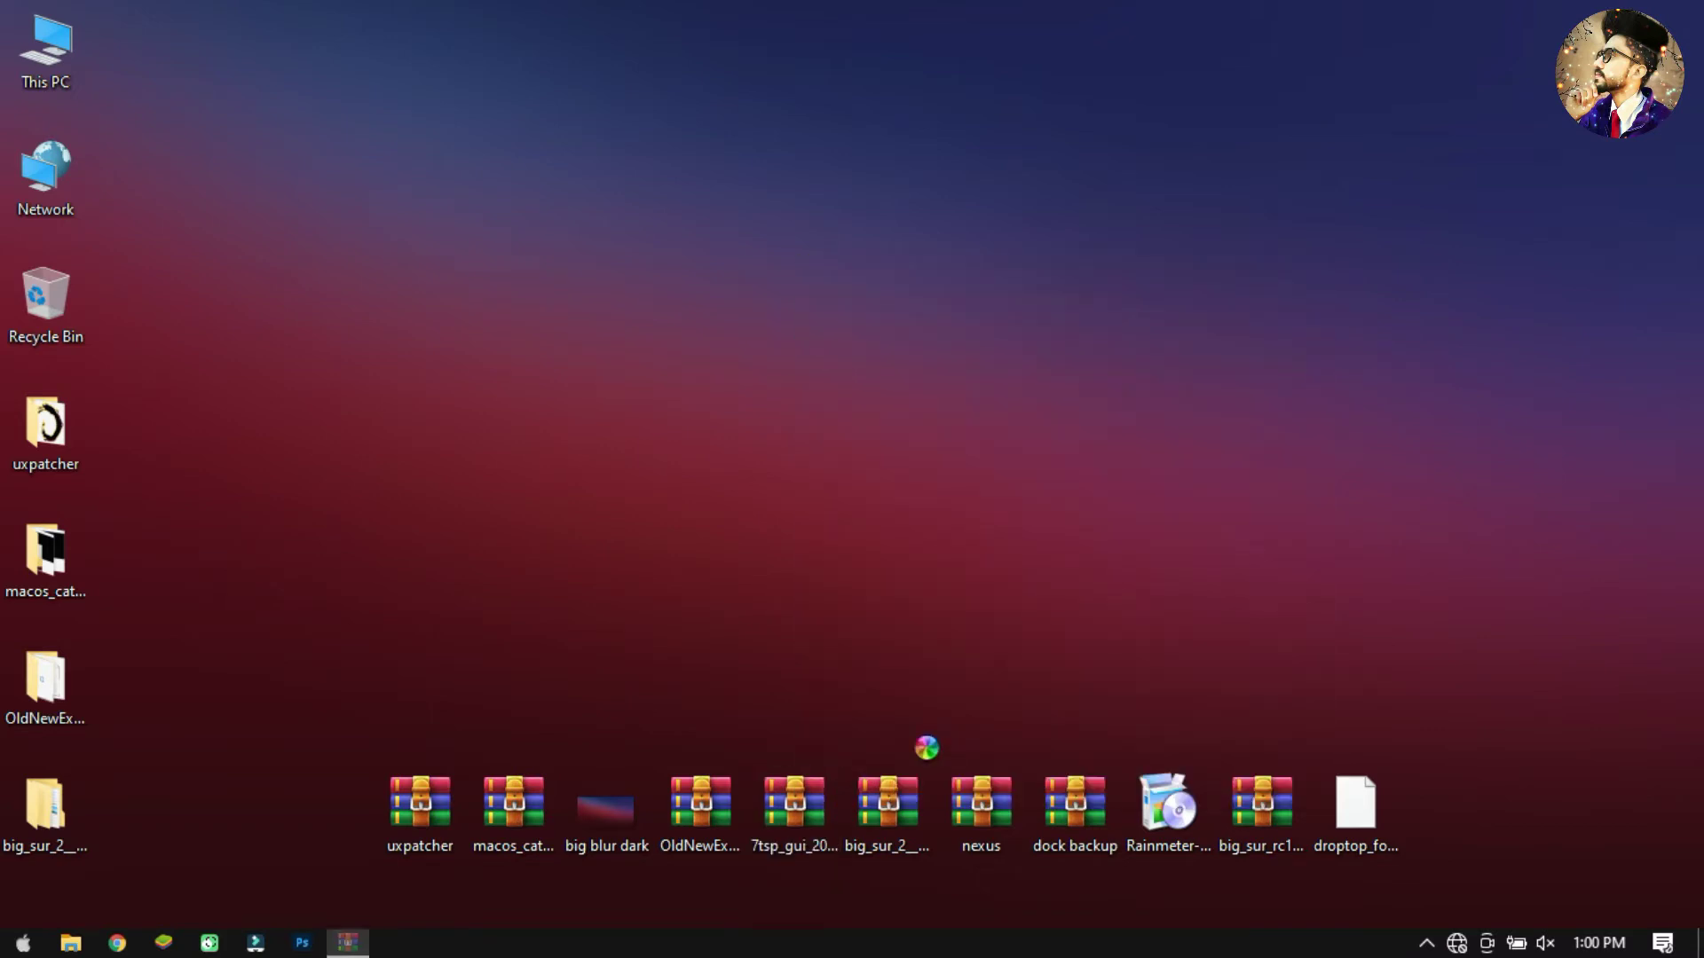
click(925, 748)
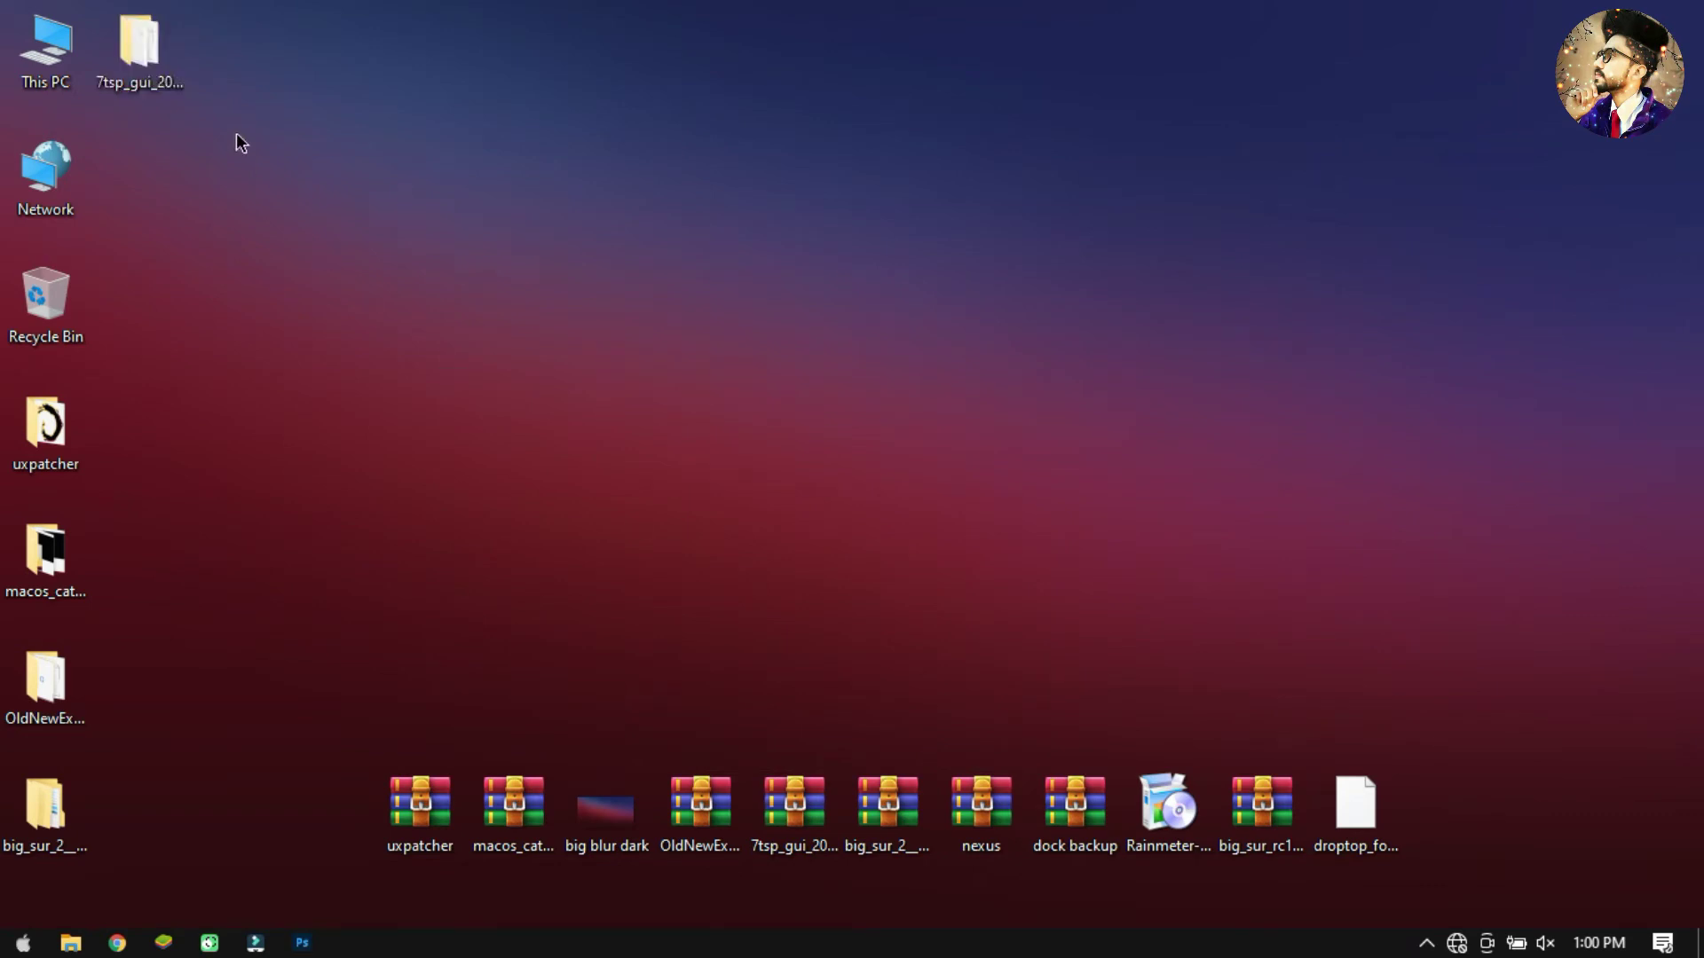
Step: Rename 7tsp GUI v0.6(2019).ee in the extracted 7tsp_gui_2019 folder to the .exe extension and accept the extension change
double_click(146, 53)
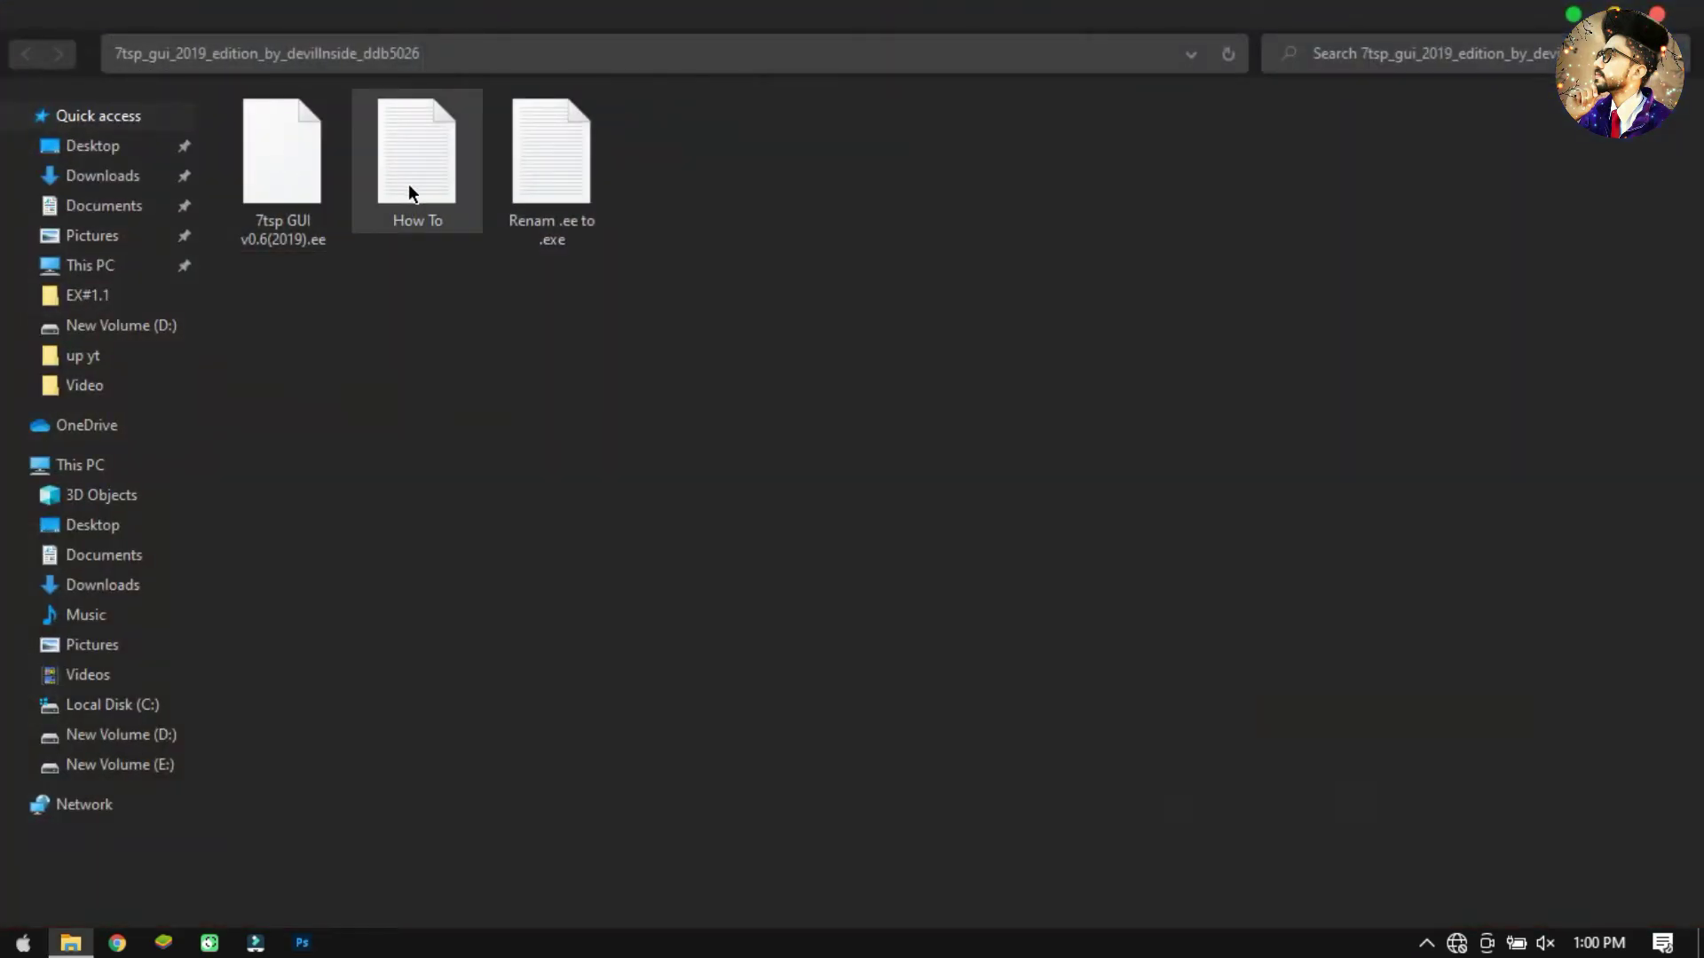
right_click(328, 197)
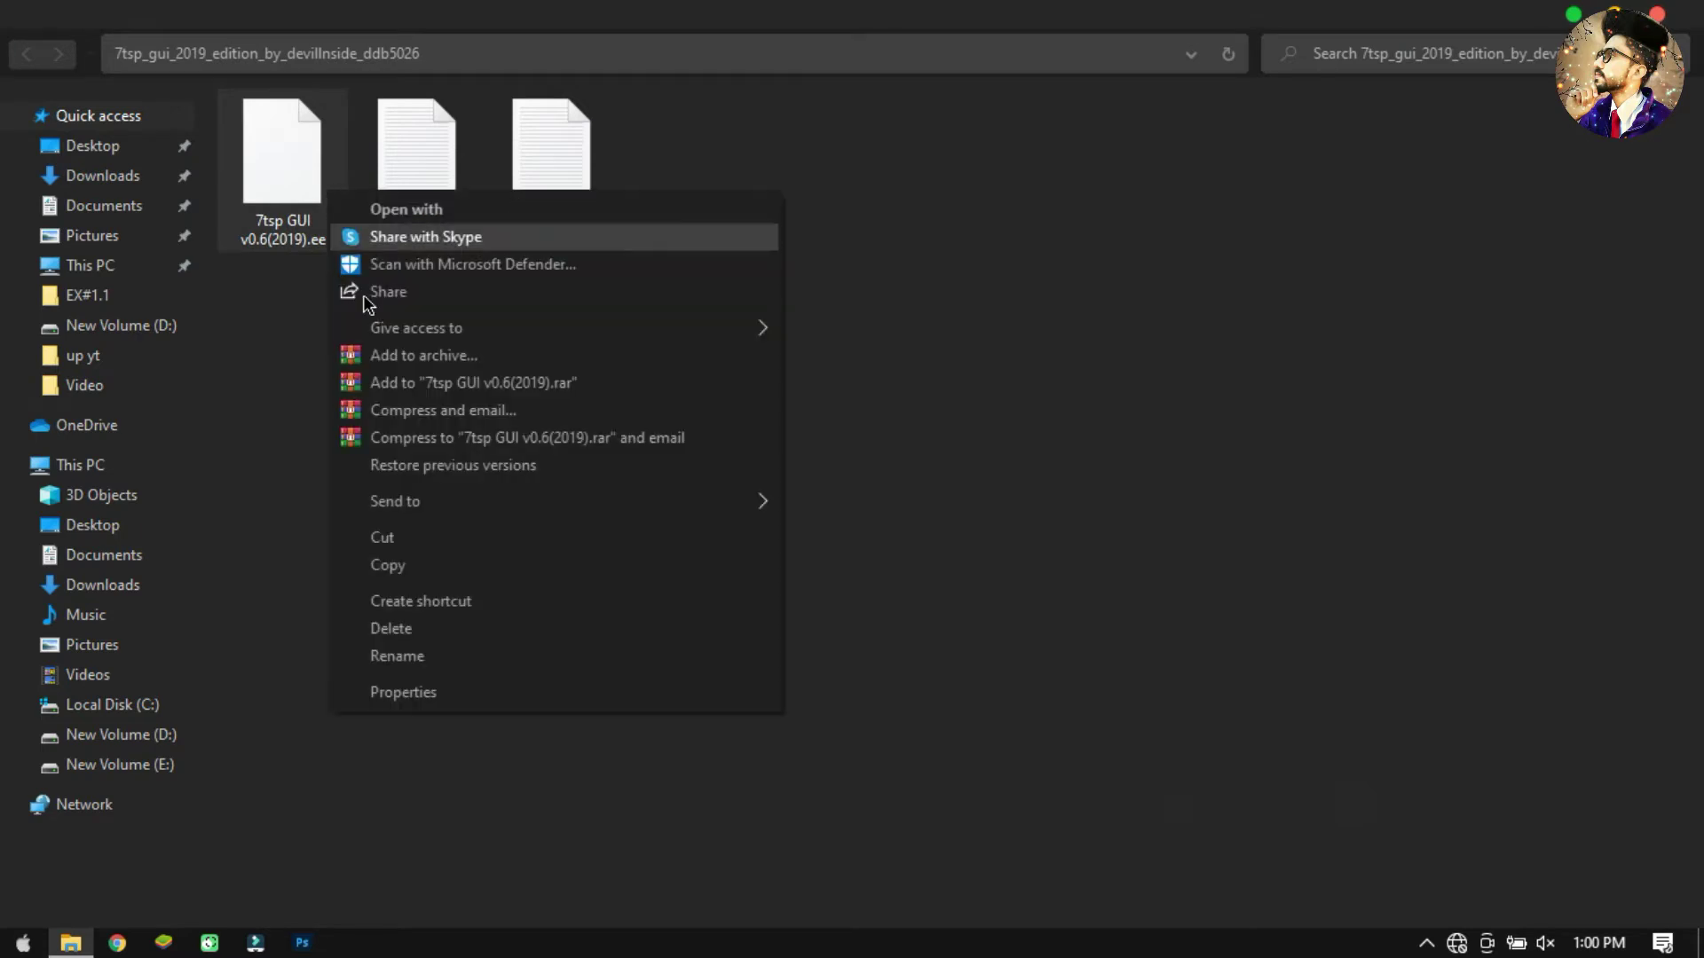
click(433, 654)
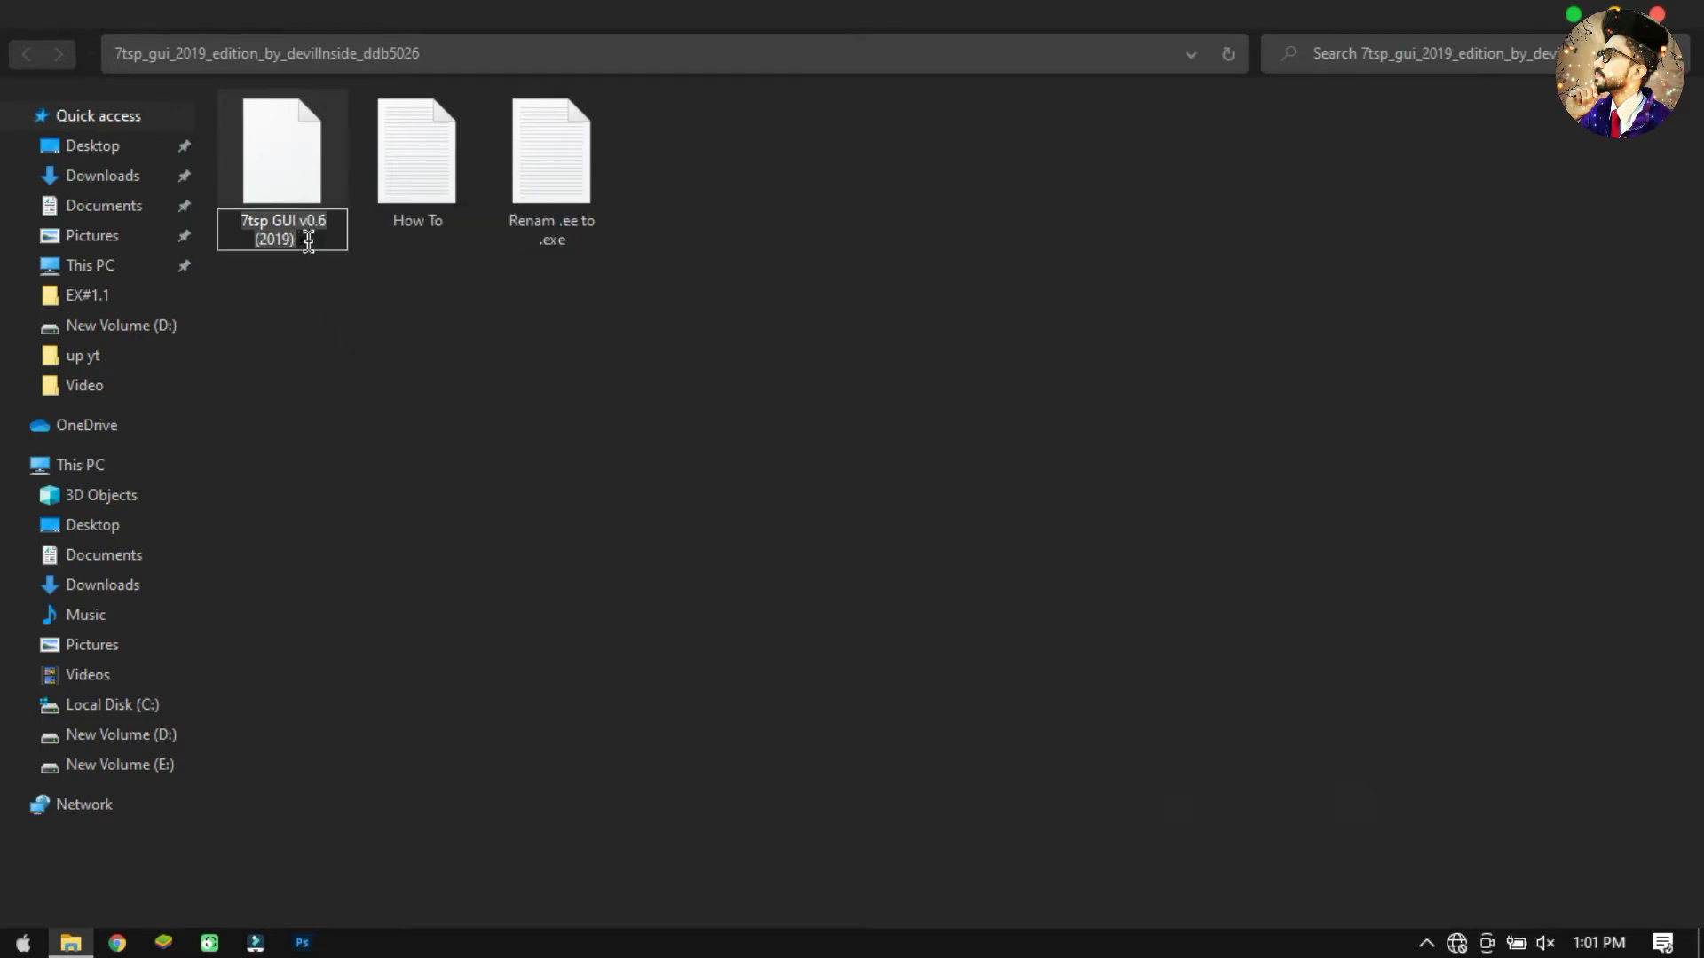
click(308, 240)
text(xe)
key(Return)
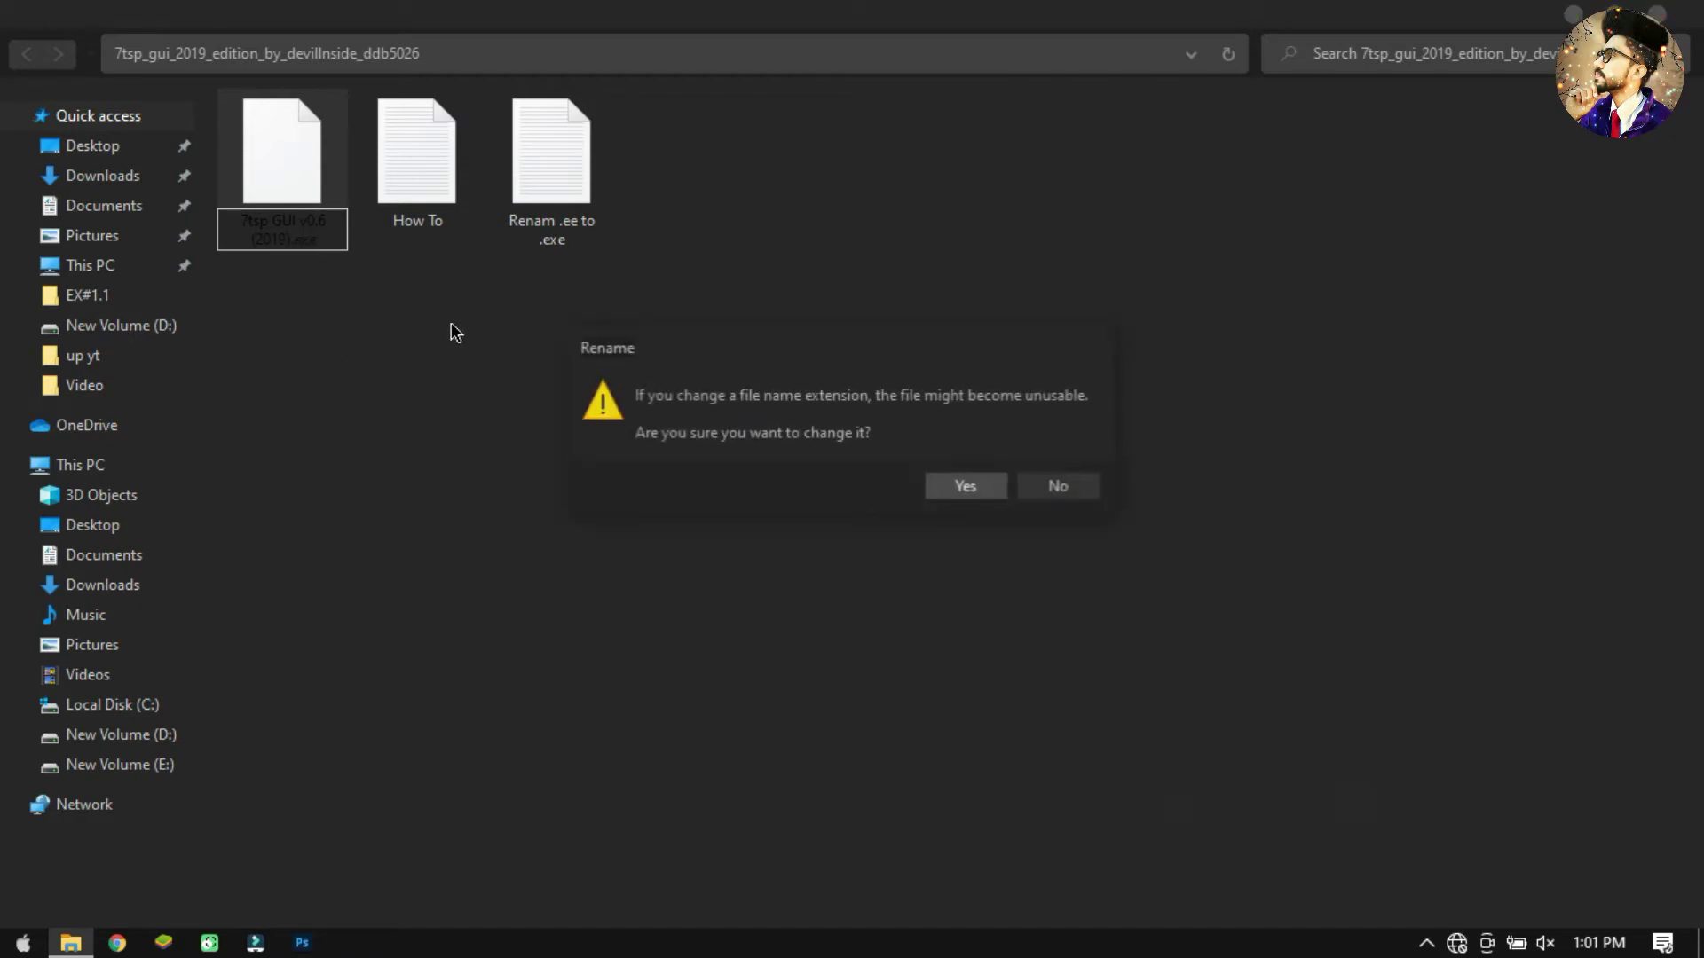
click(967, 488)
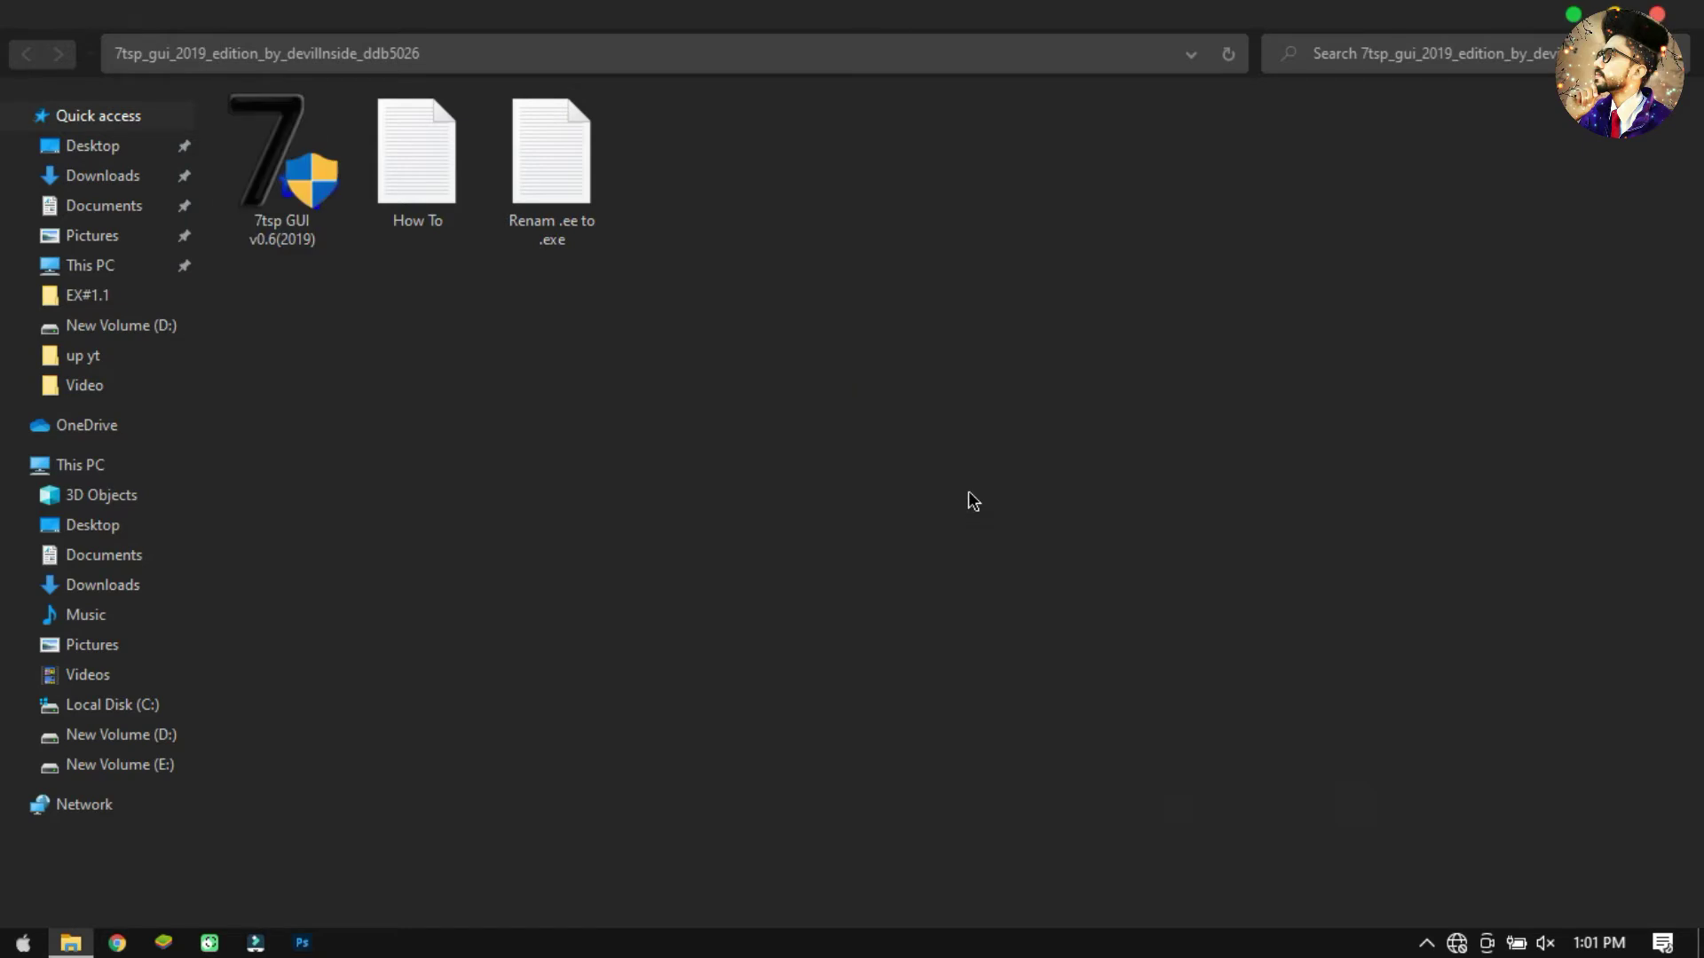
Step: Run 7tsp GUI v0.6(2019) as administrator and add 7tsp Big Sur DarkMode from the desktop's 7TSP Icon theme folder as a custom pack
right_click(316, 198)
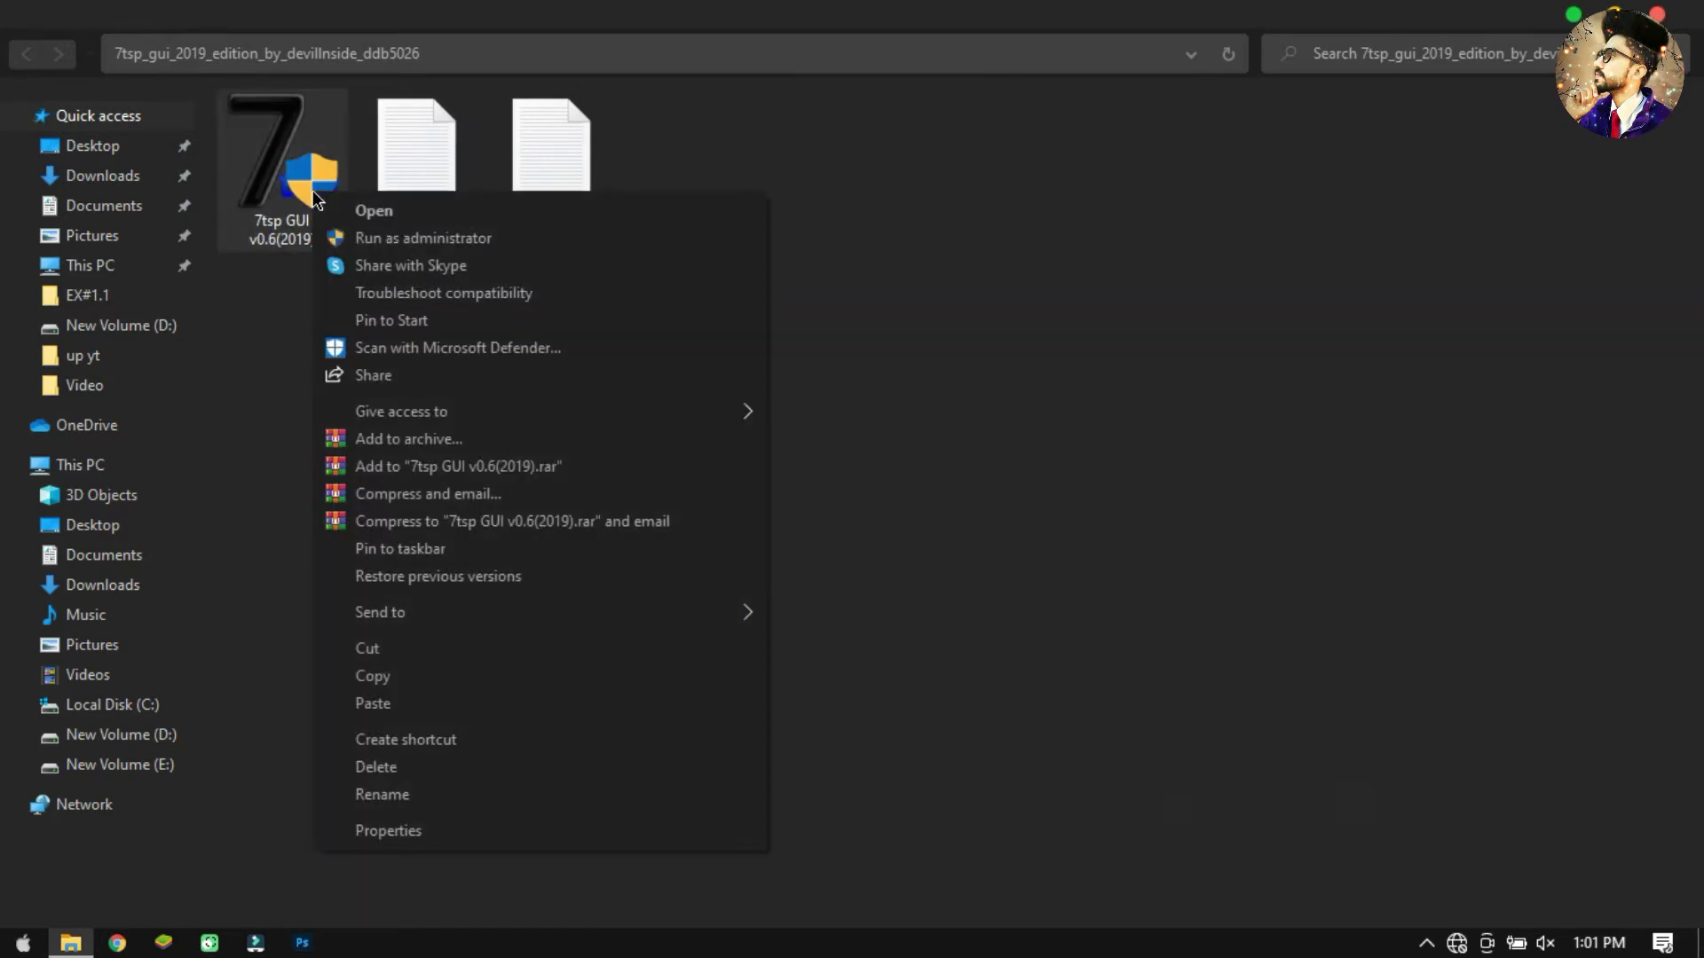
click(402, 238)
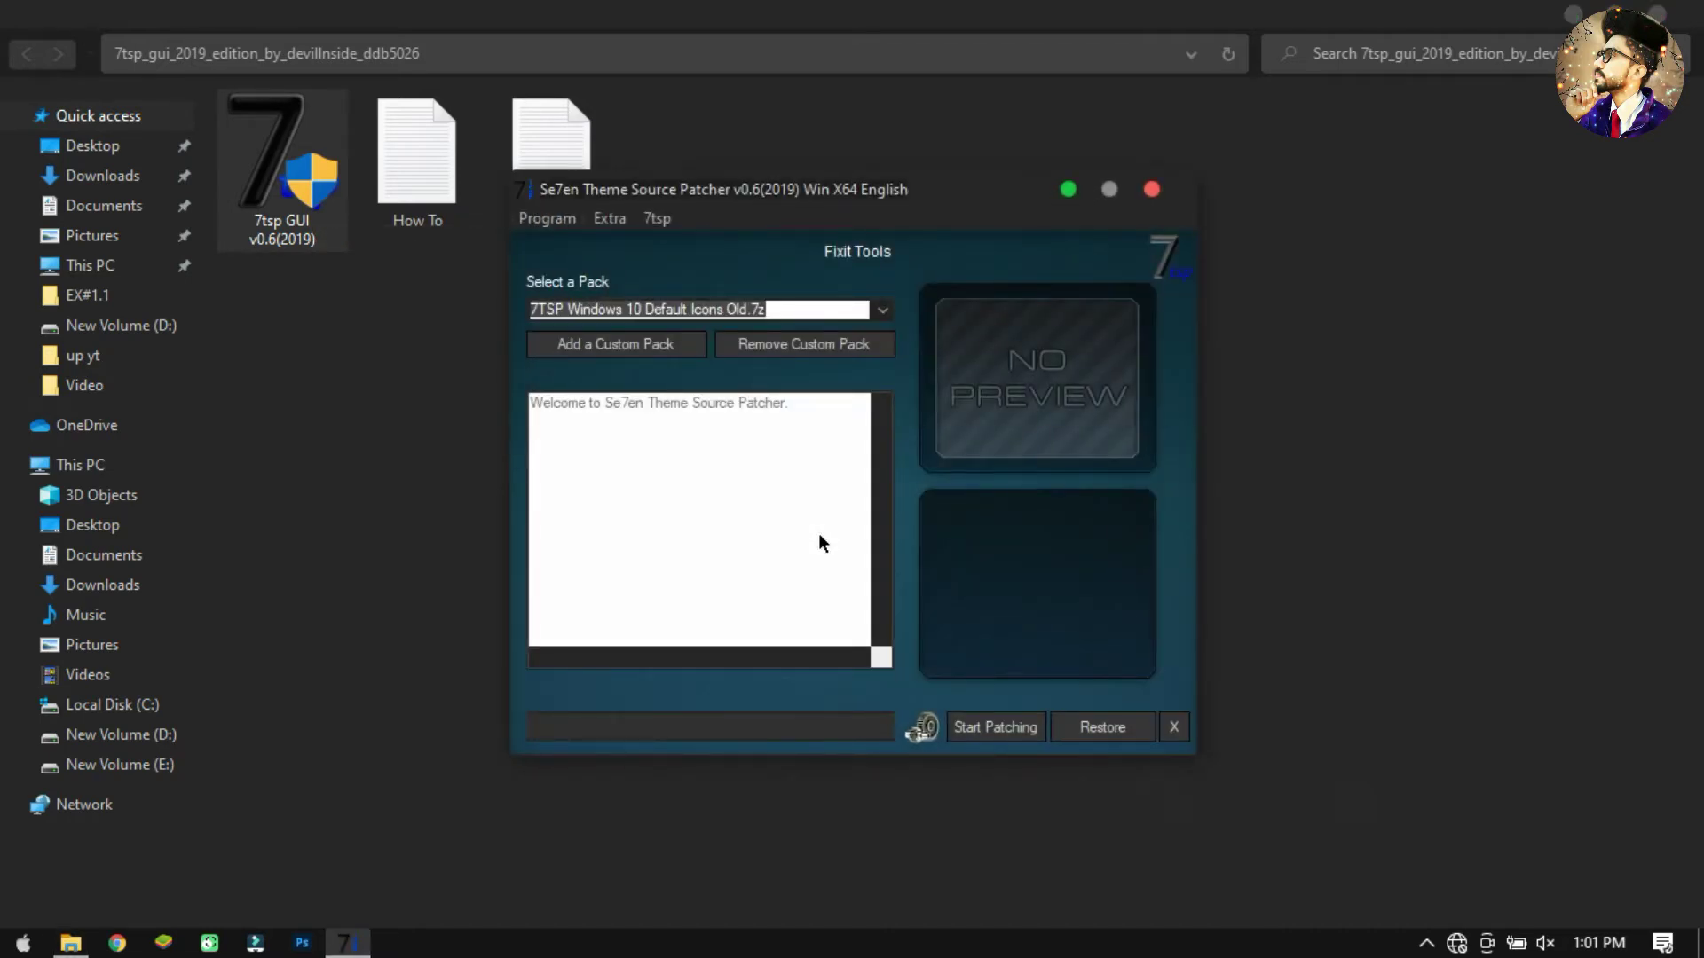
click(668, 350)
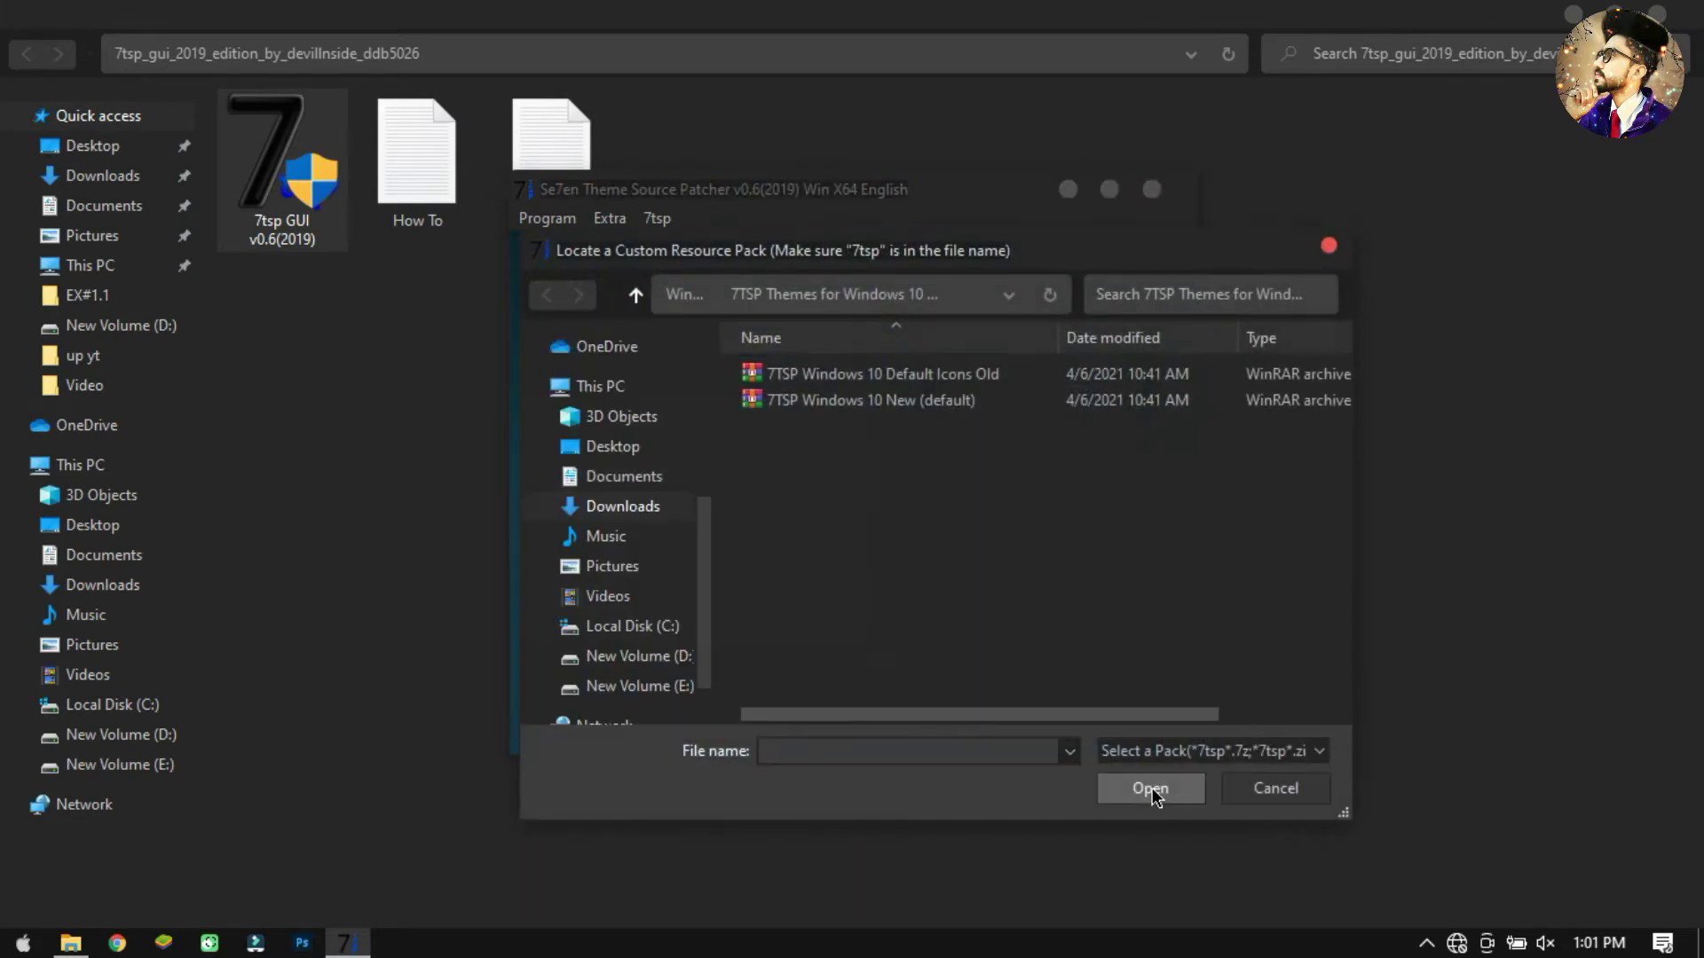
click(606, 389)
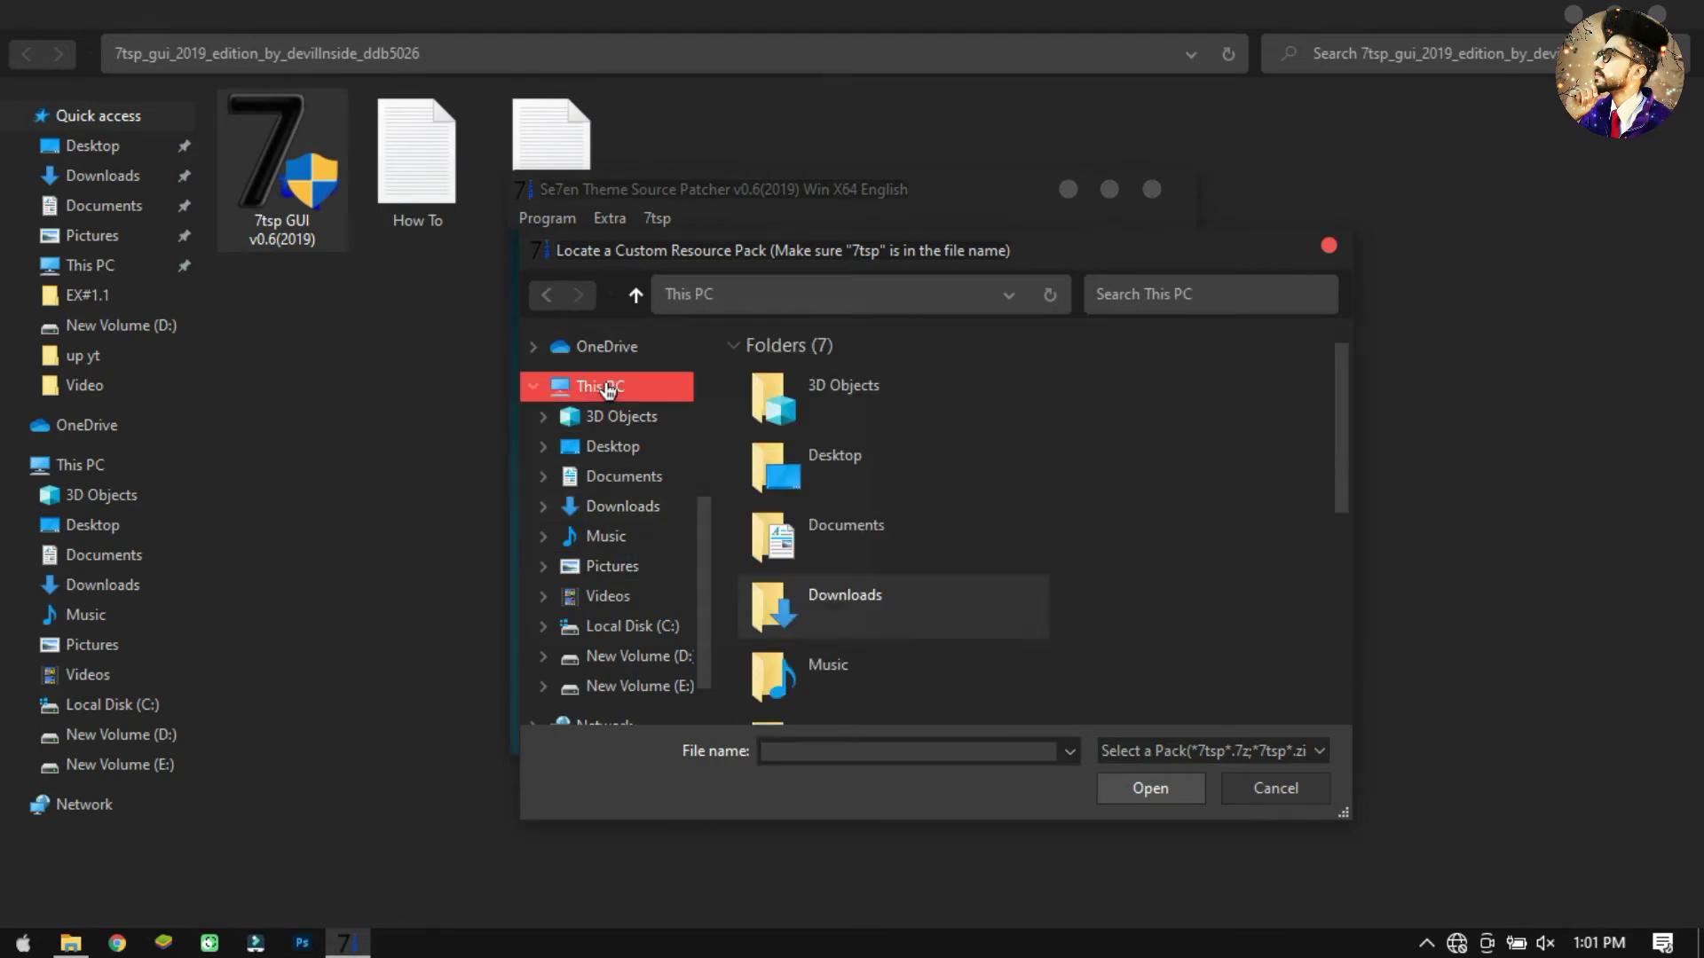
double_click(796, 455)
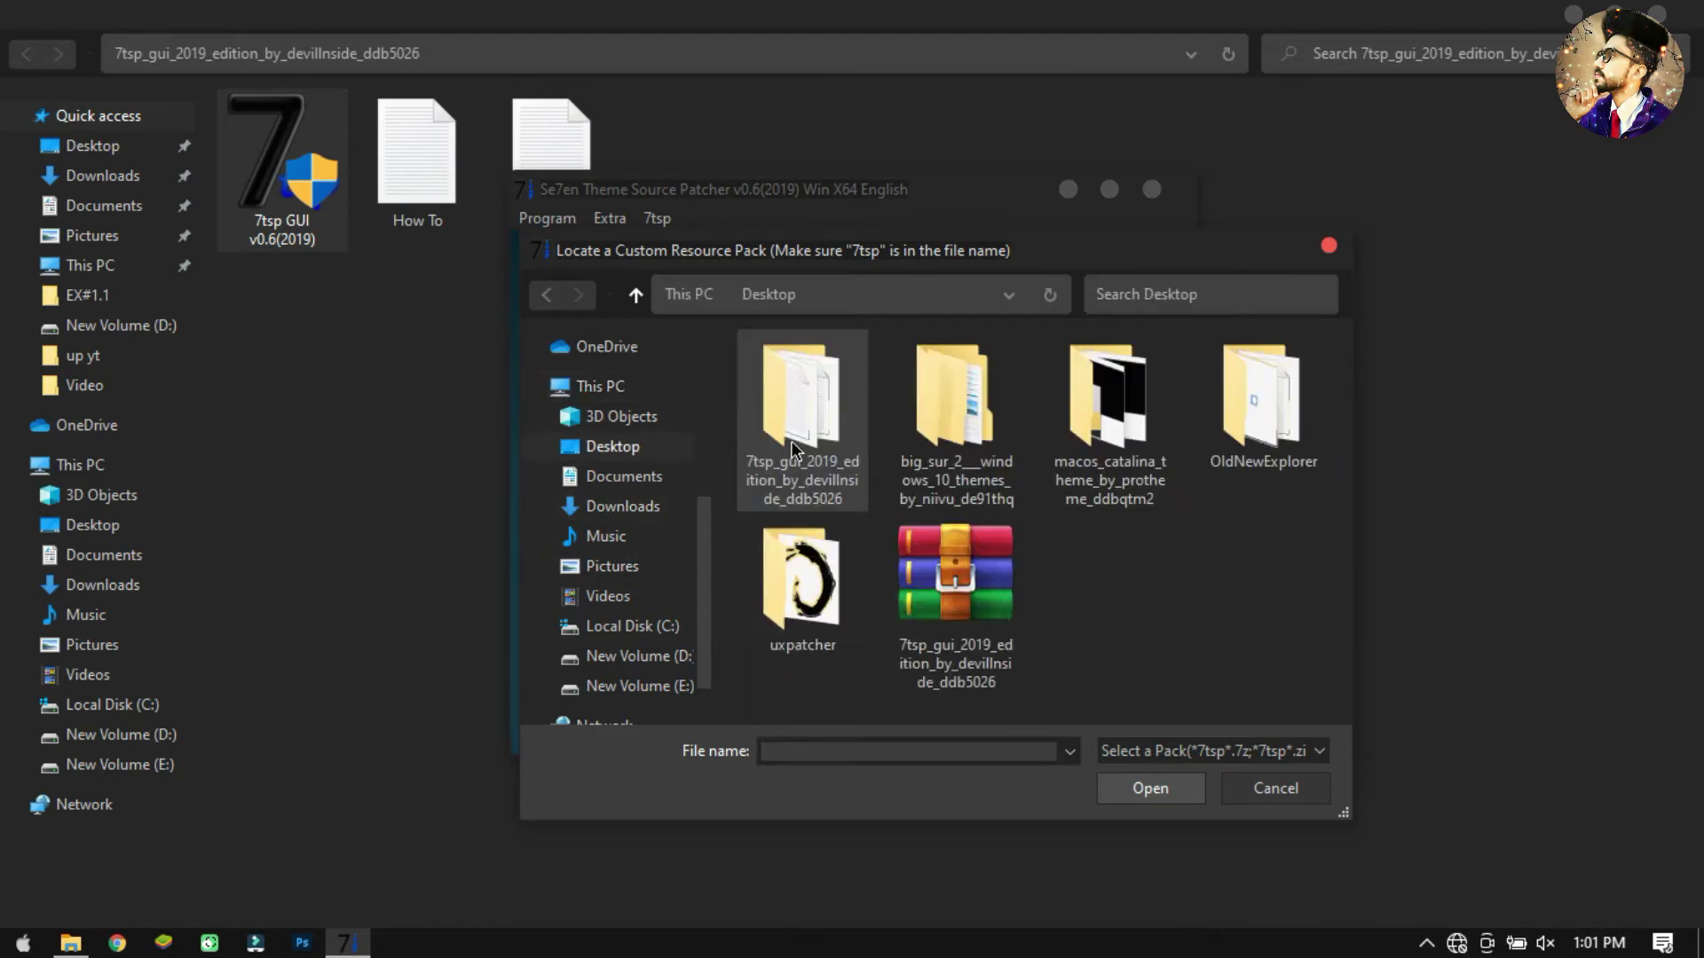
double_click(939, 471)
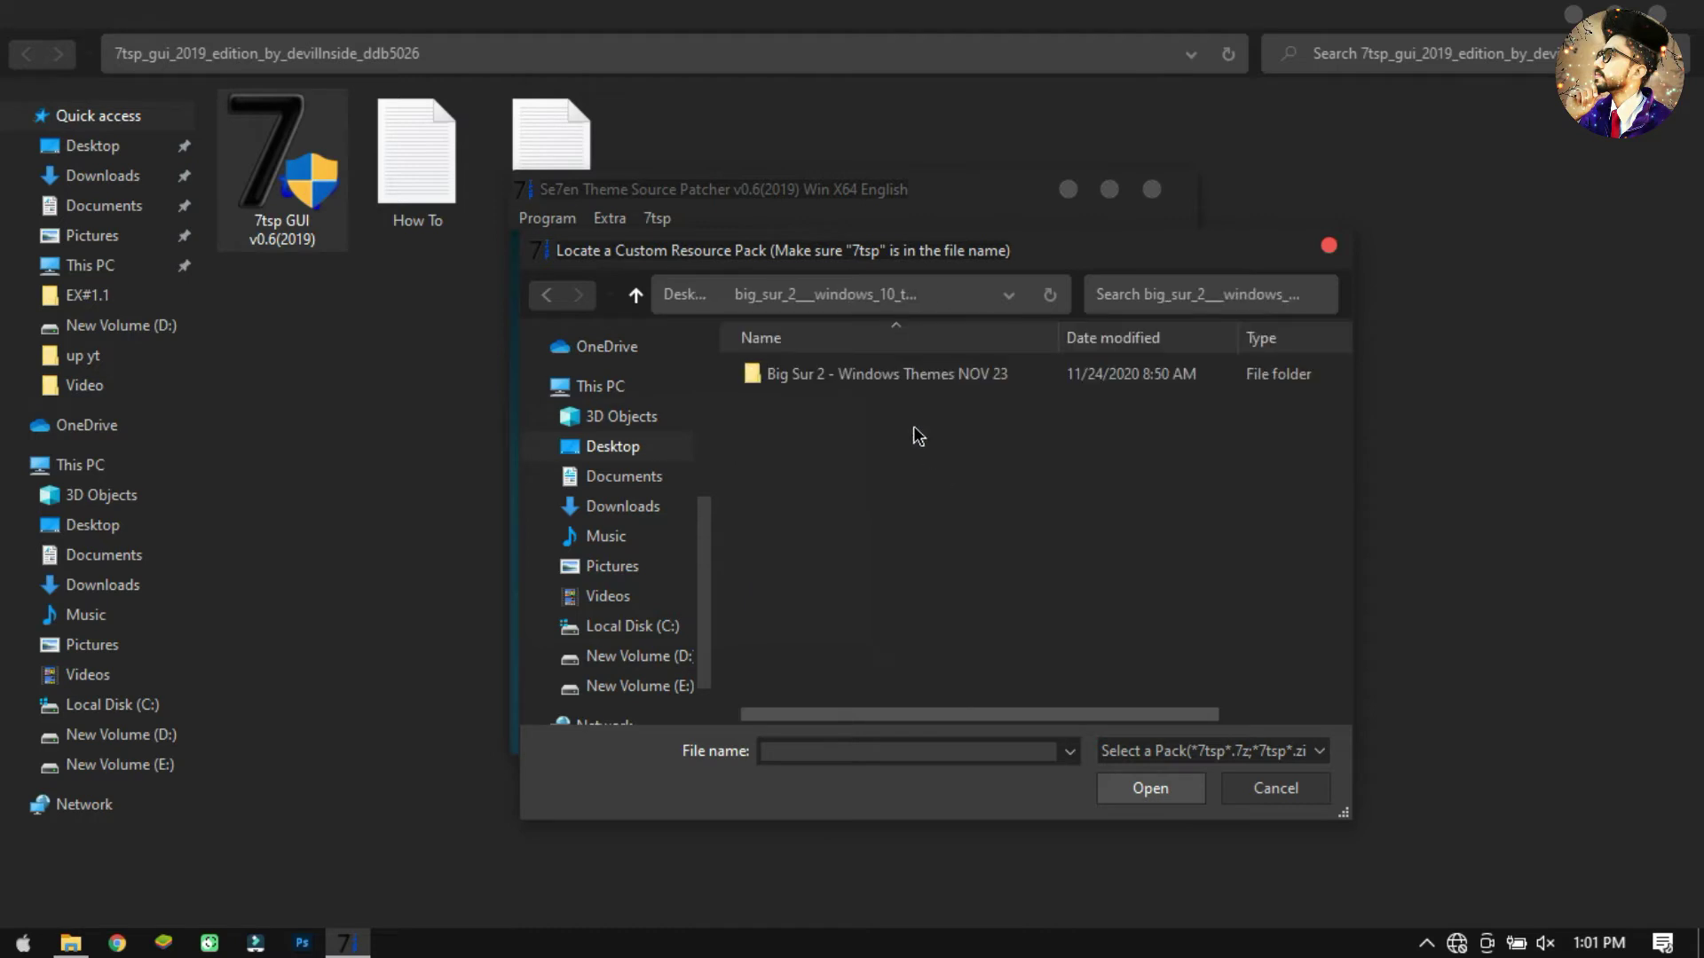
double_click(886, 376)
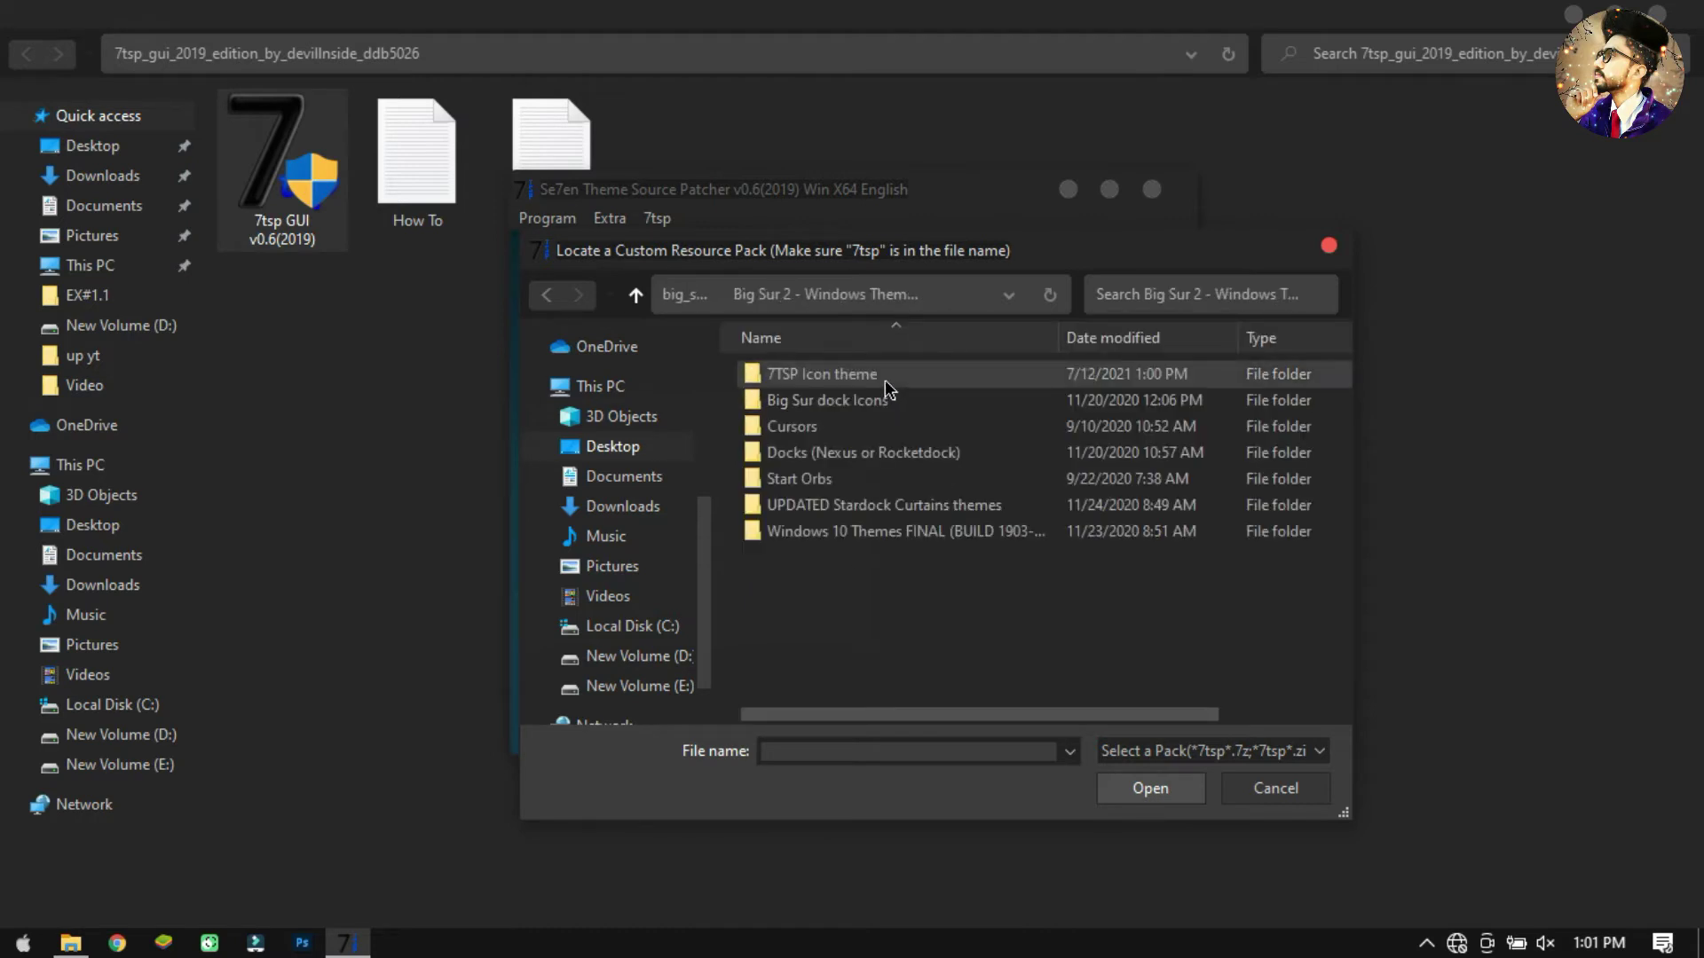
double_click(882, 380)
click(882, 380)
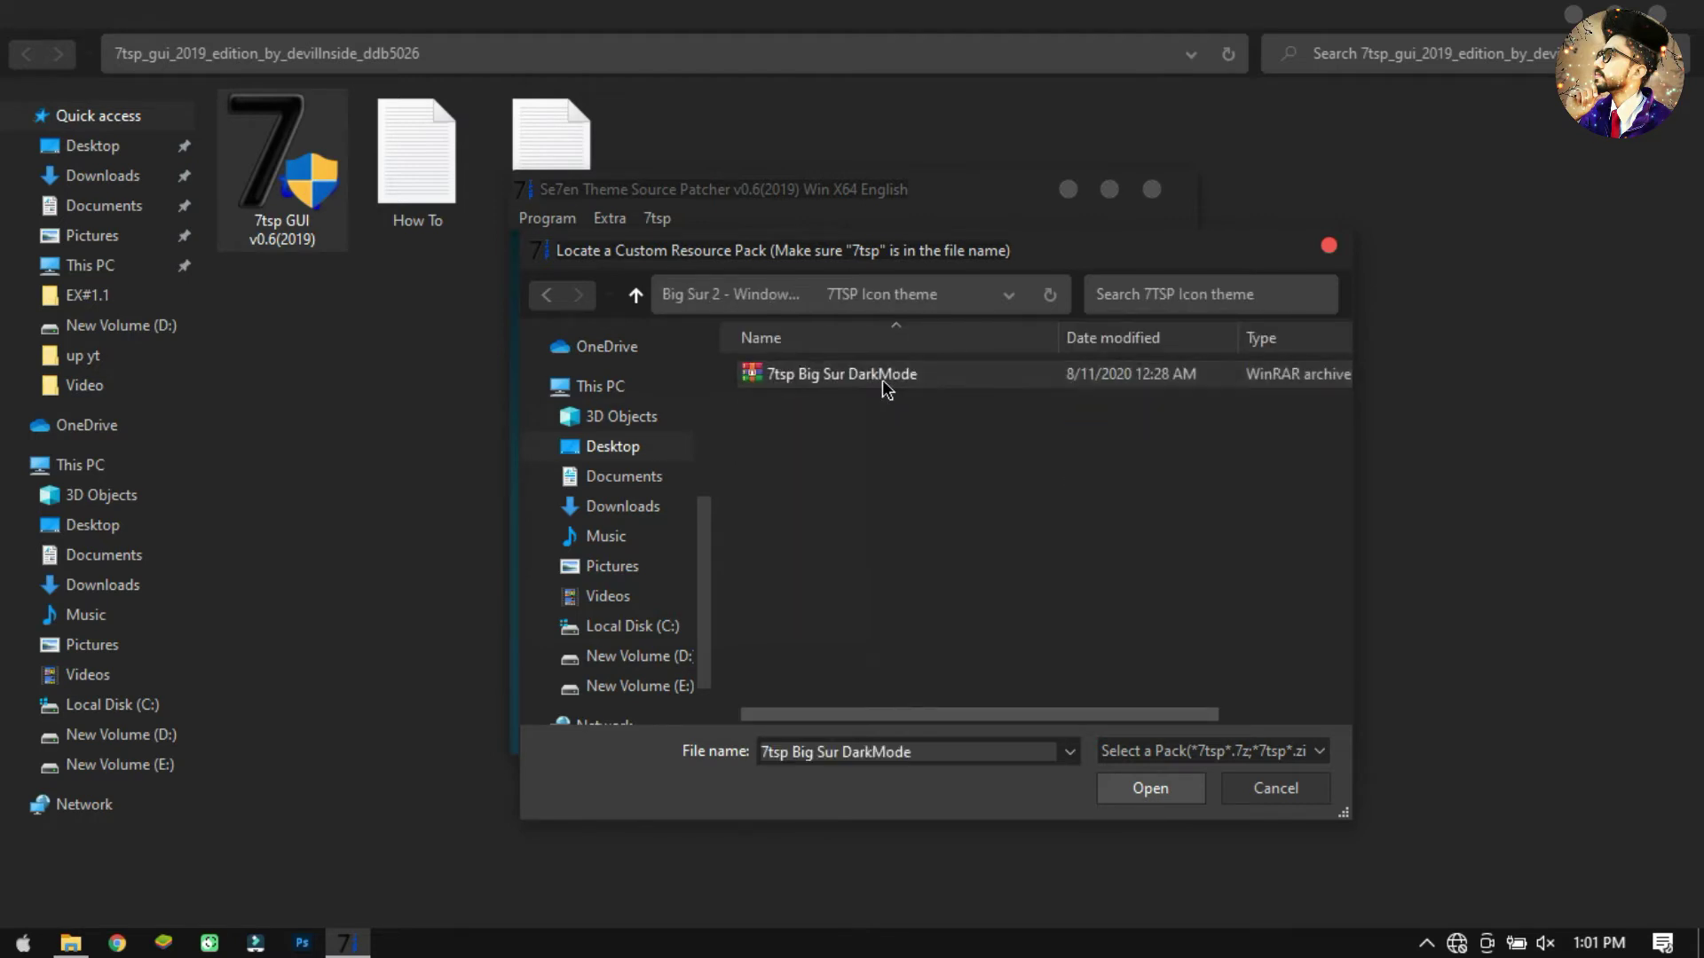
click(1130, 789)
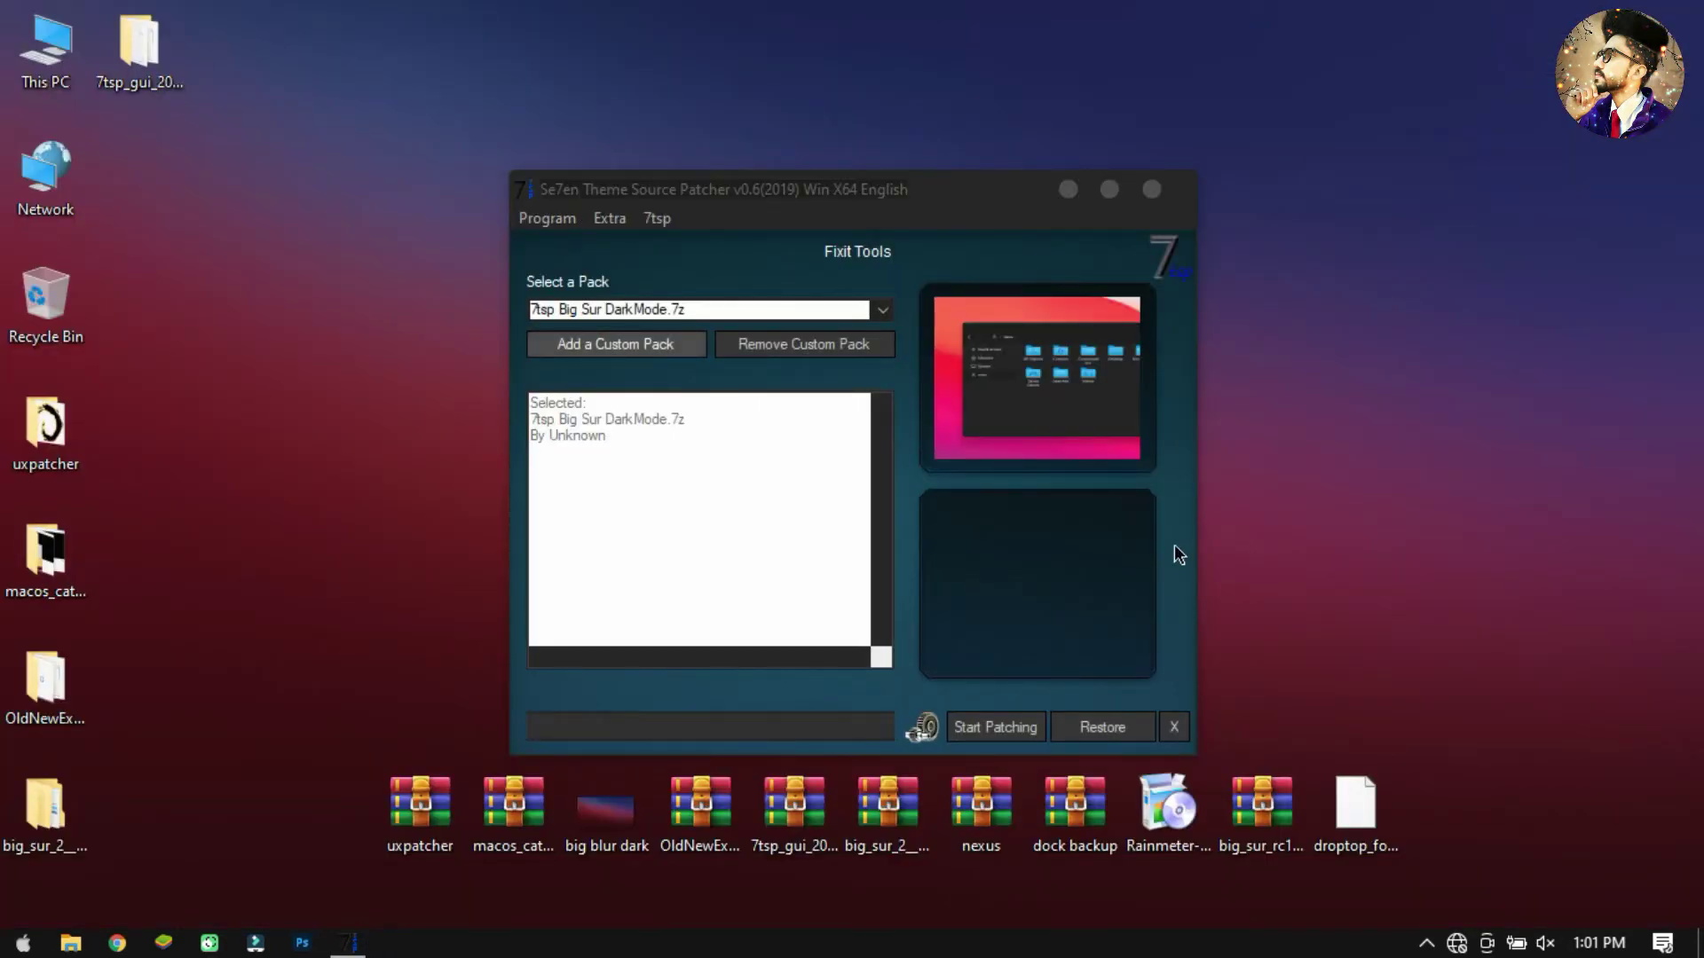
Step: Patch the system with the 7tsp Big Sur DarkMode.7z pack, reboot Windows, and dismiss the completion message
click(1014, 730)
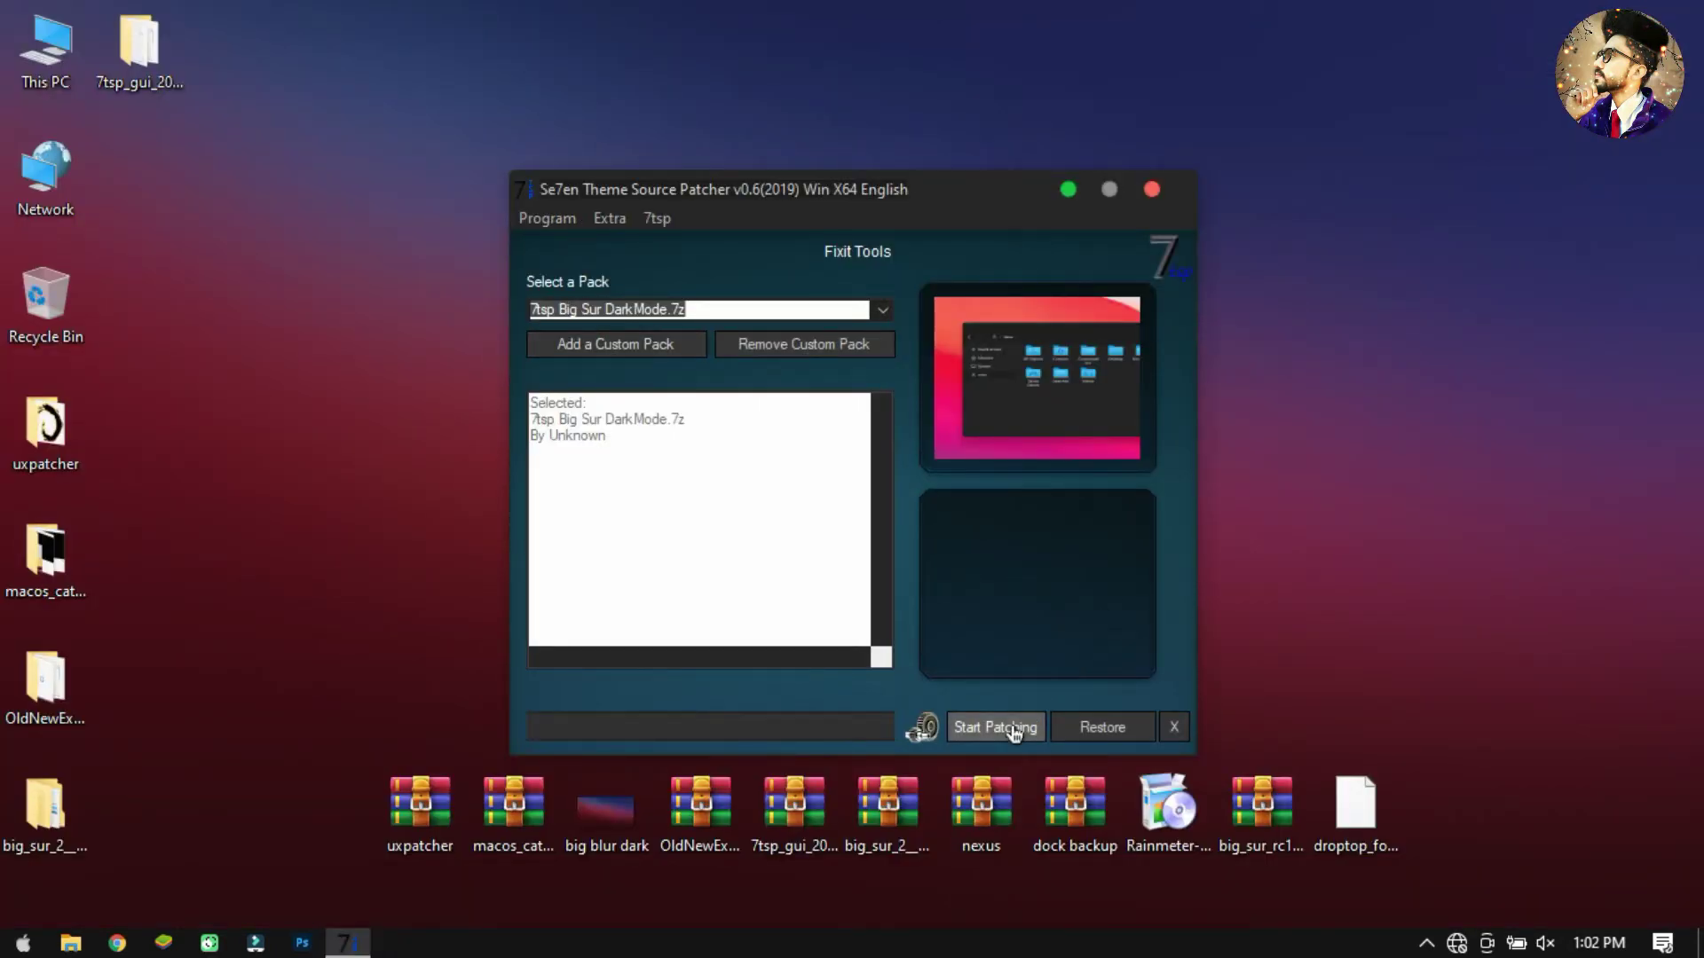
click(1014, 729)
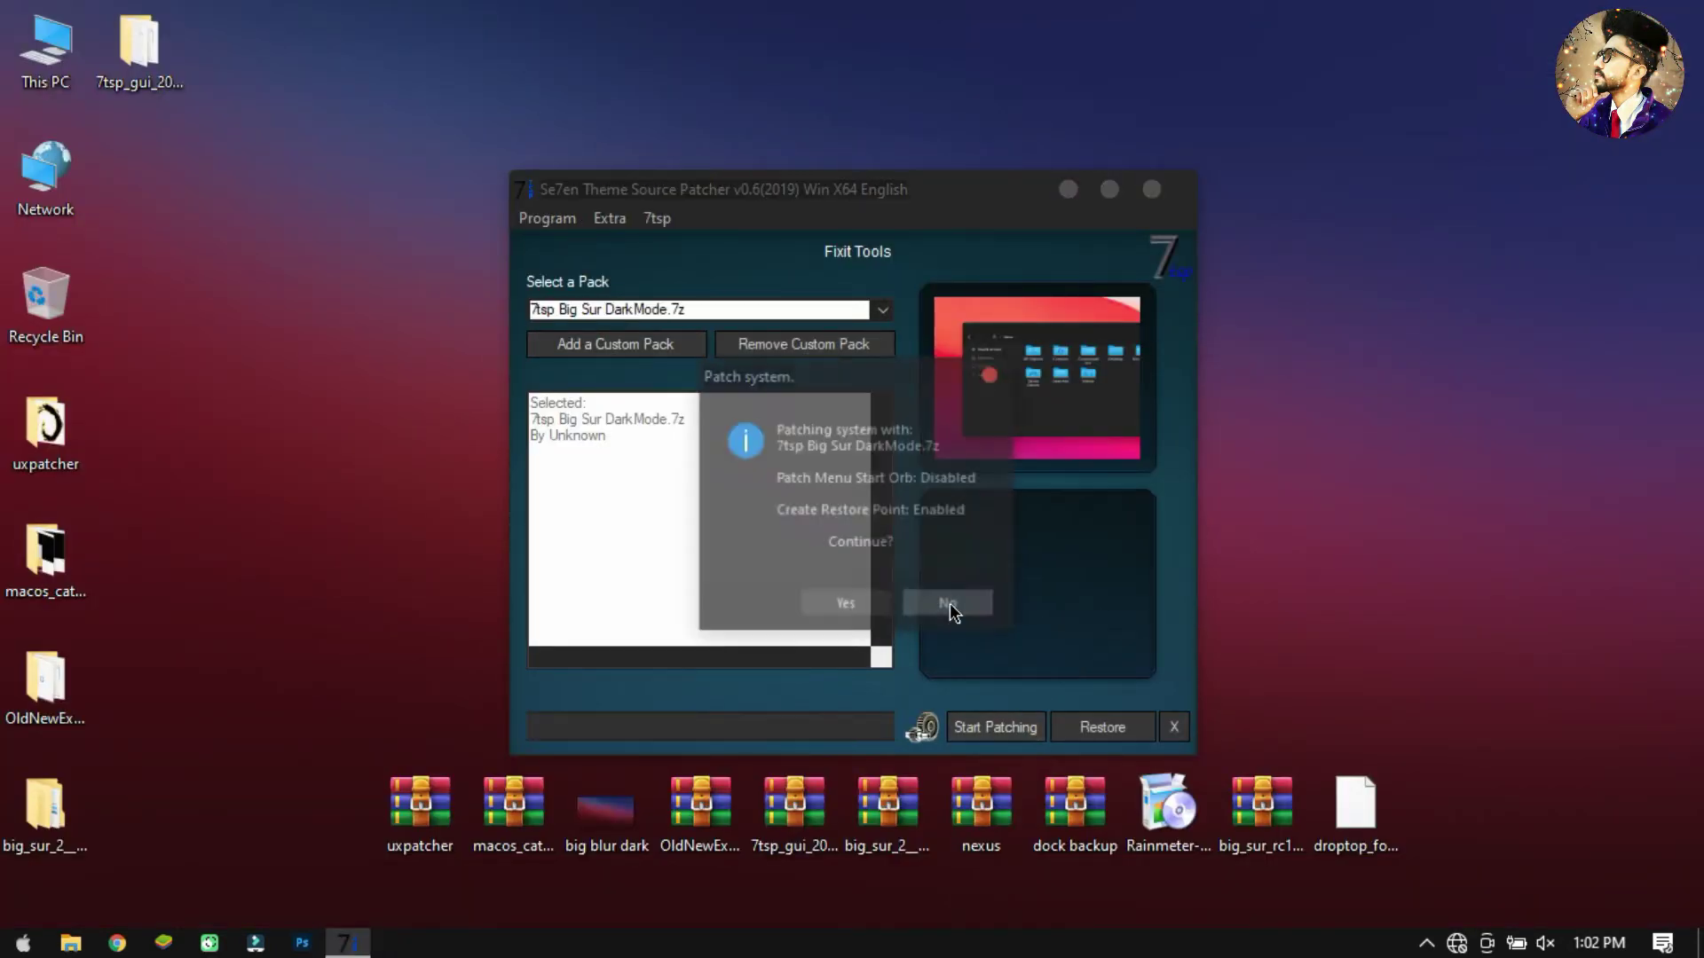
click(876, 607)
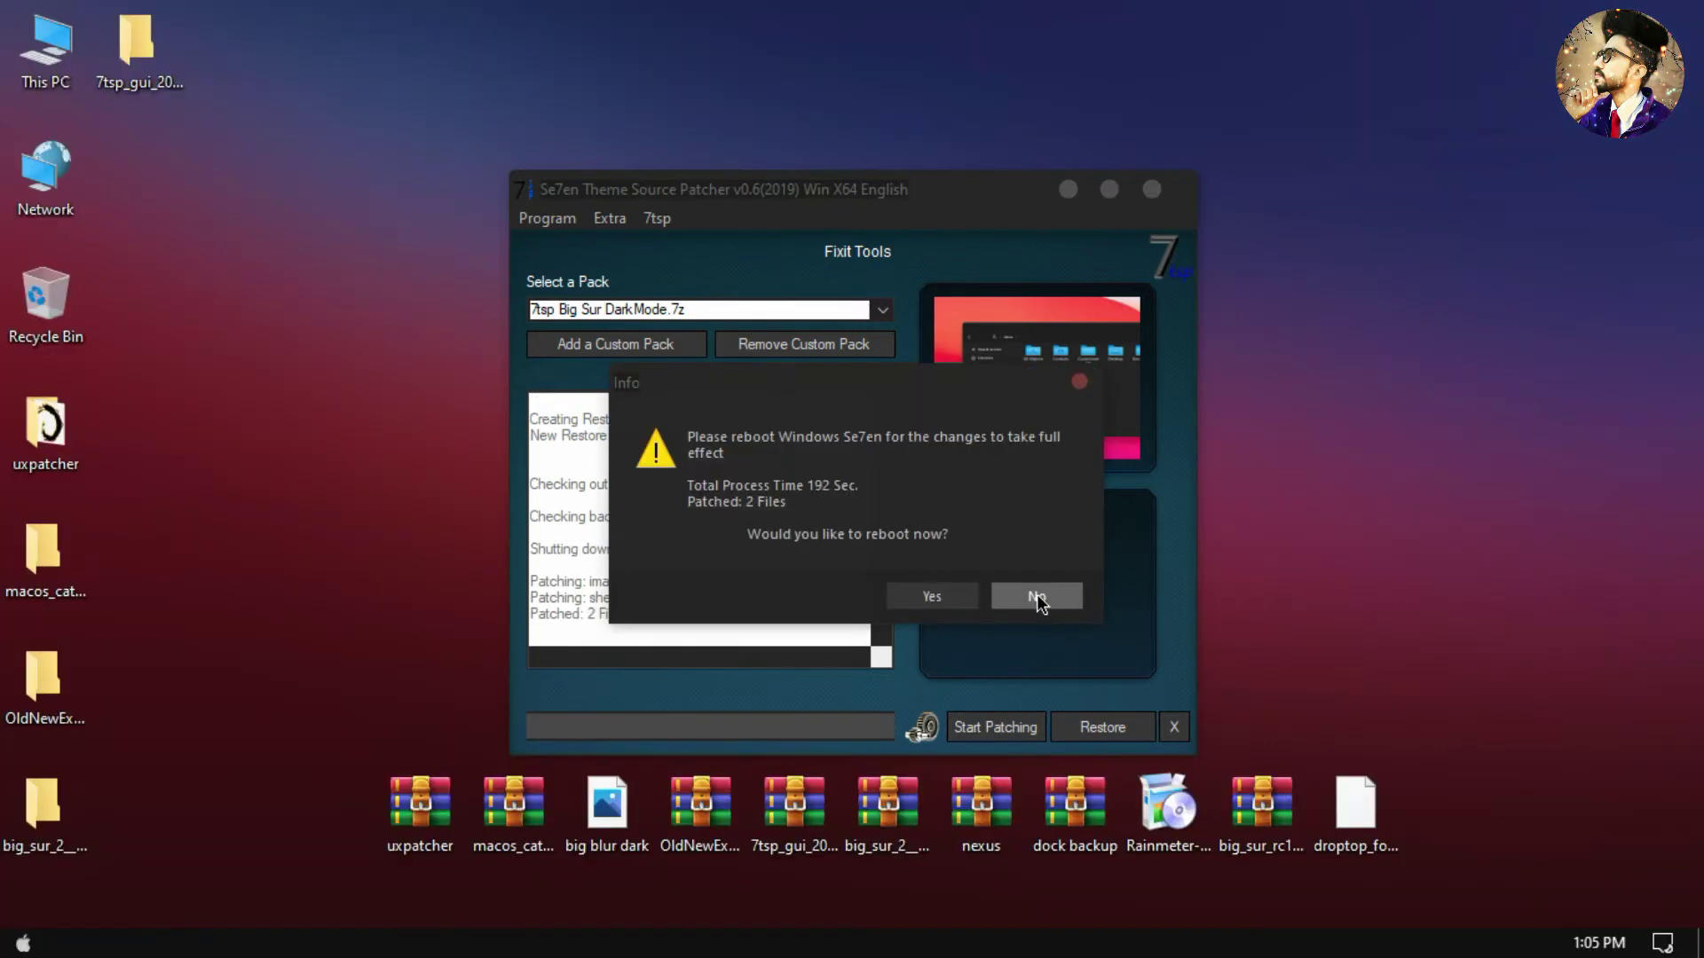
click(966, 593)
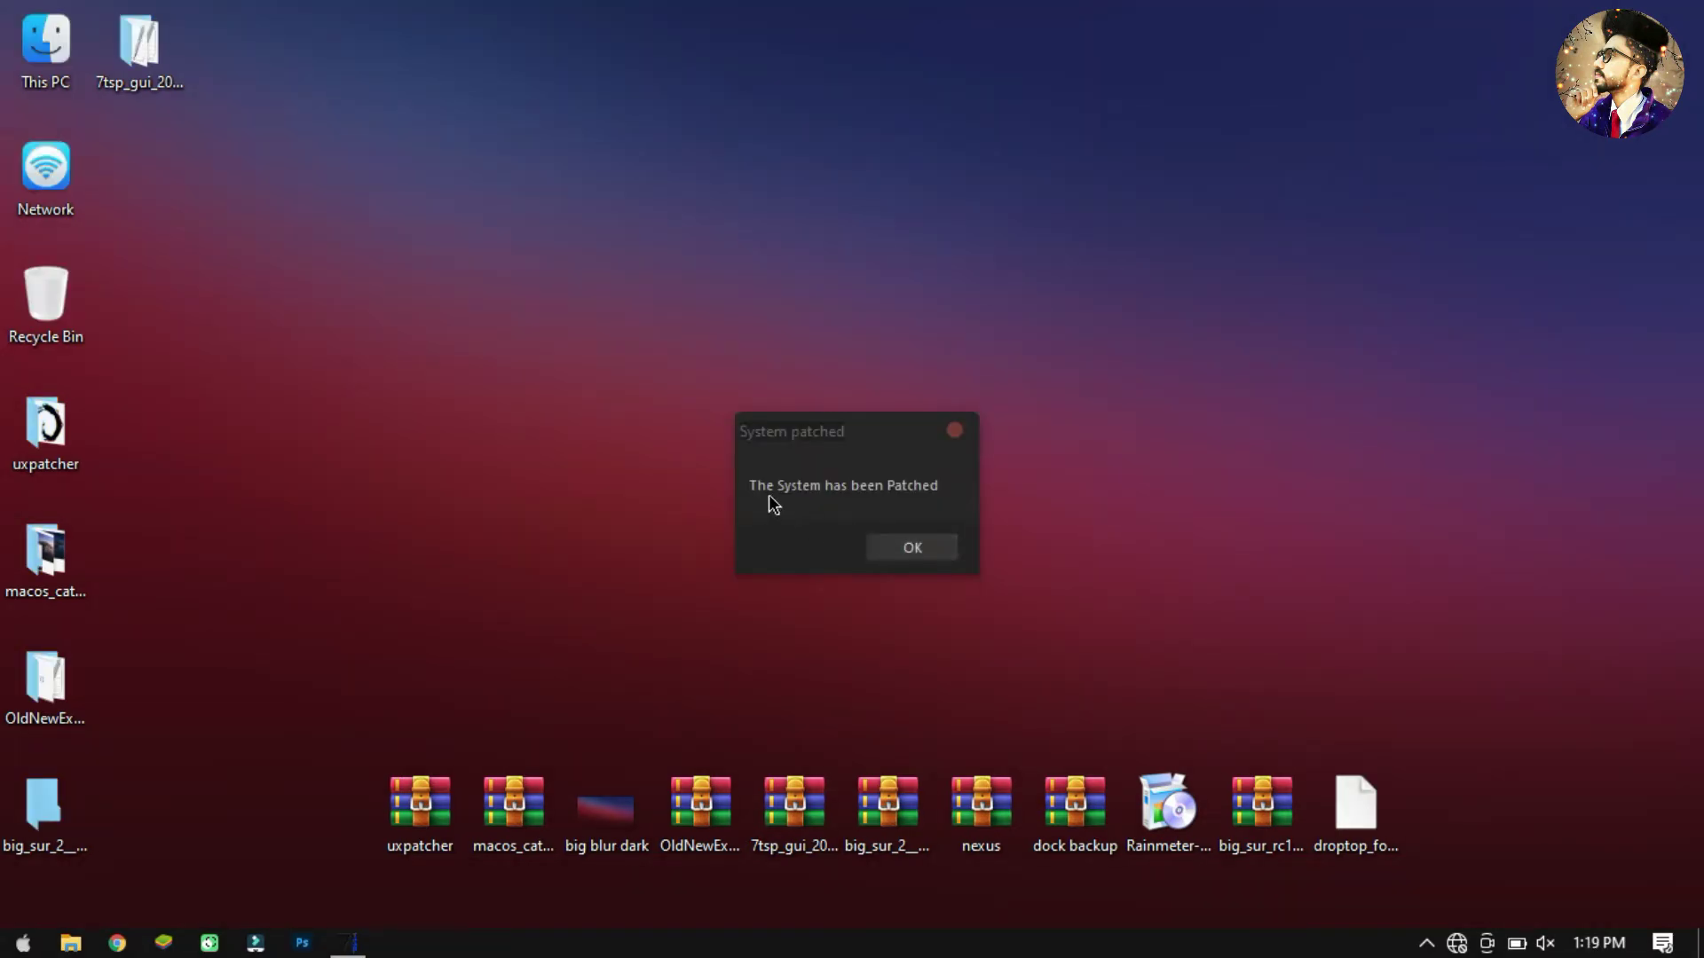
click(914, 546)
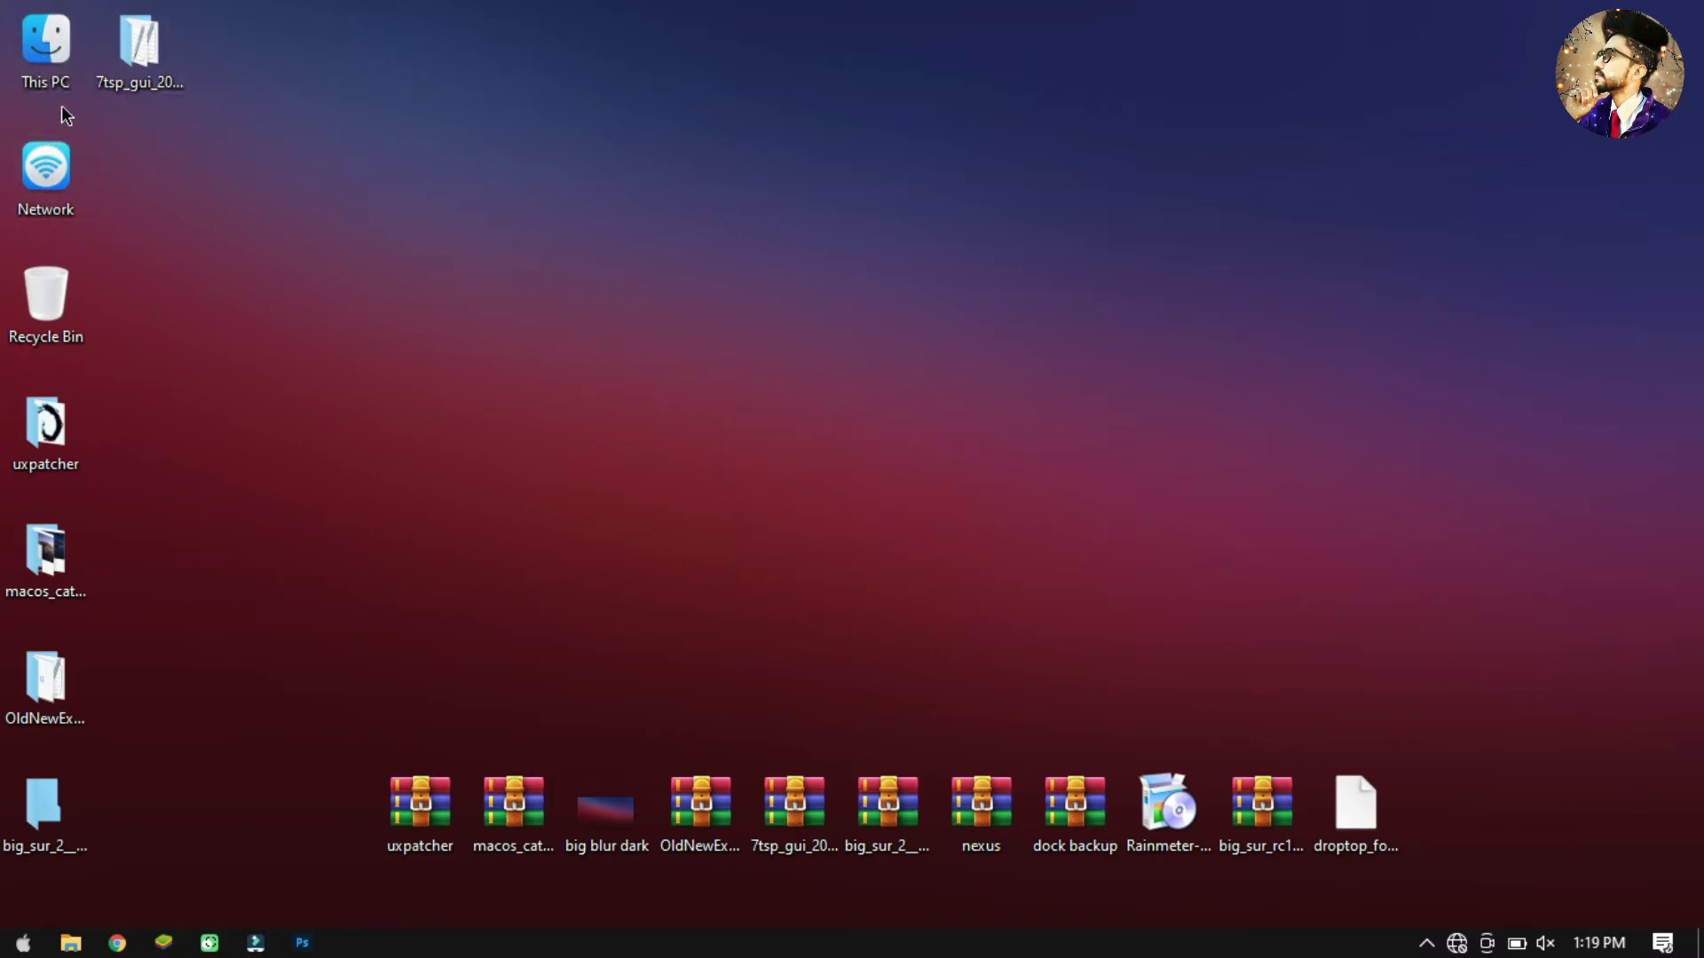
Step: Open This PC to examine the folder and drive icons, and close the window
double_click(52, 77)
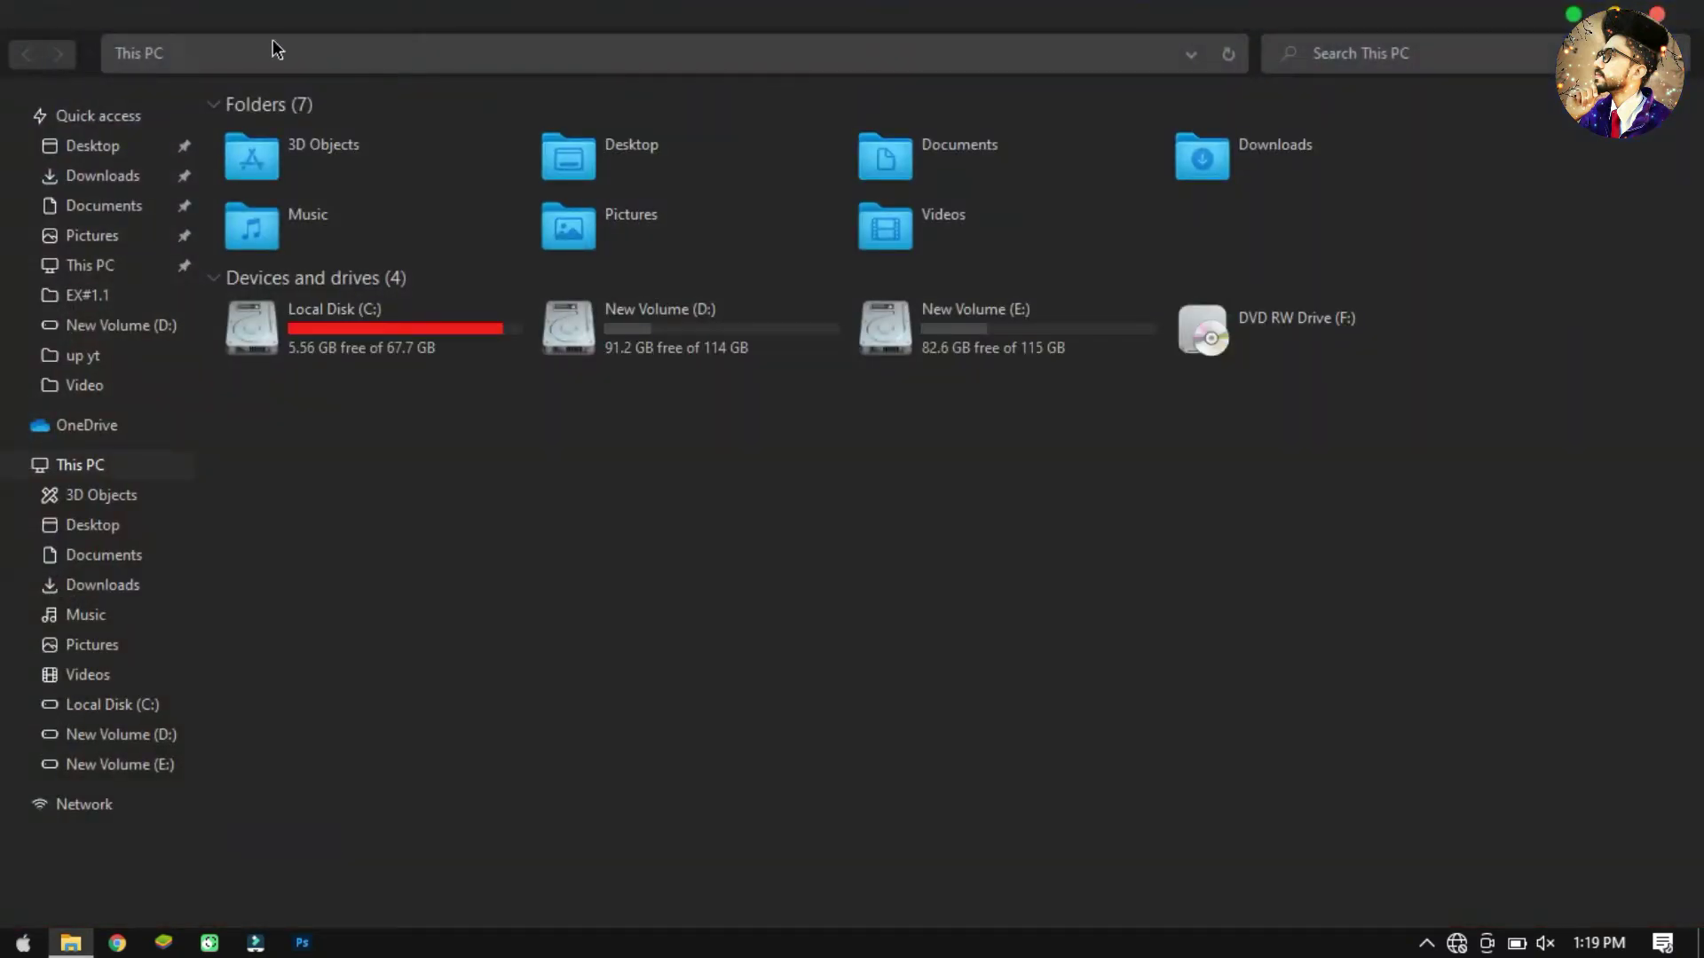
drag(528, 7, 561, 82)
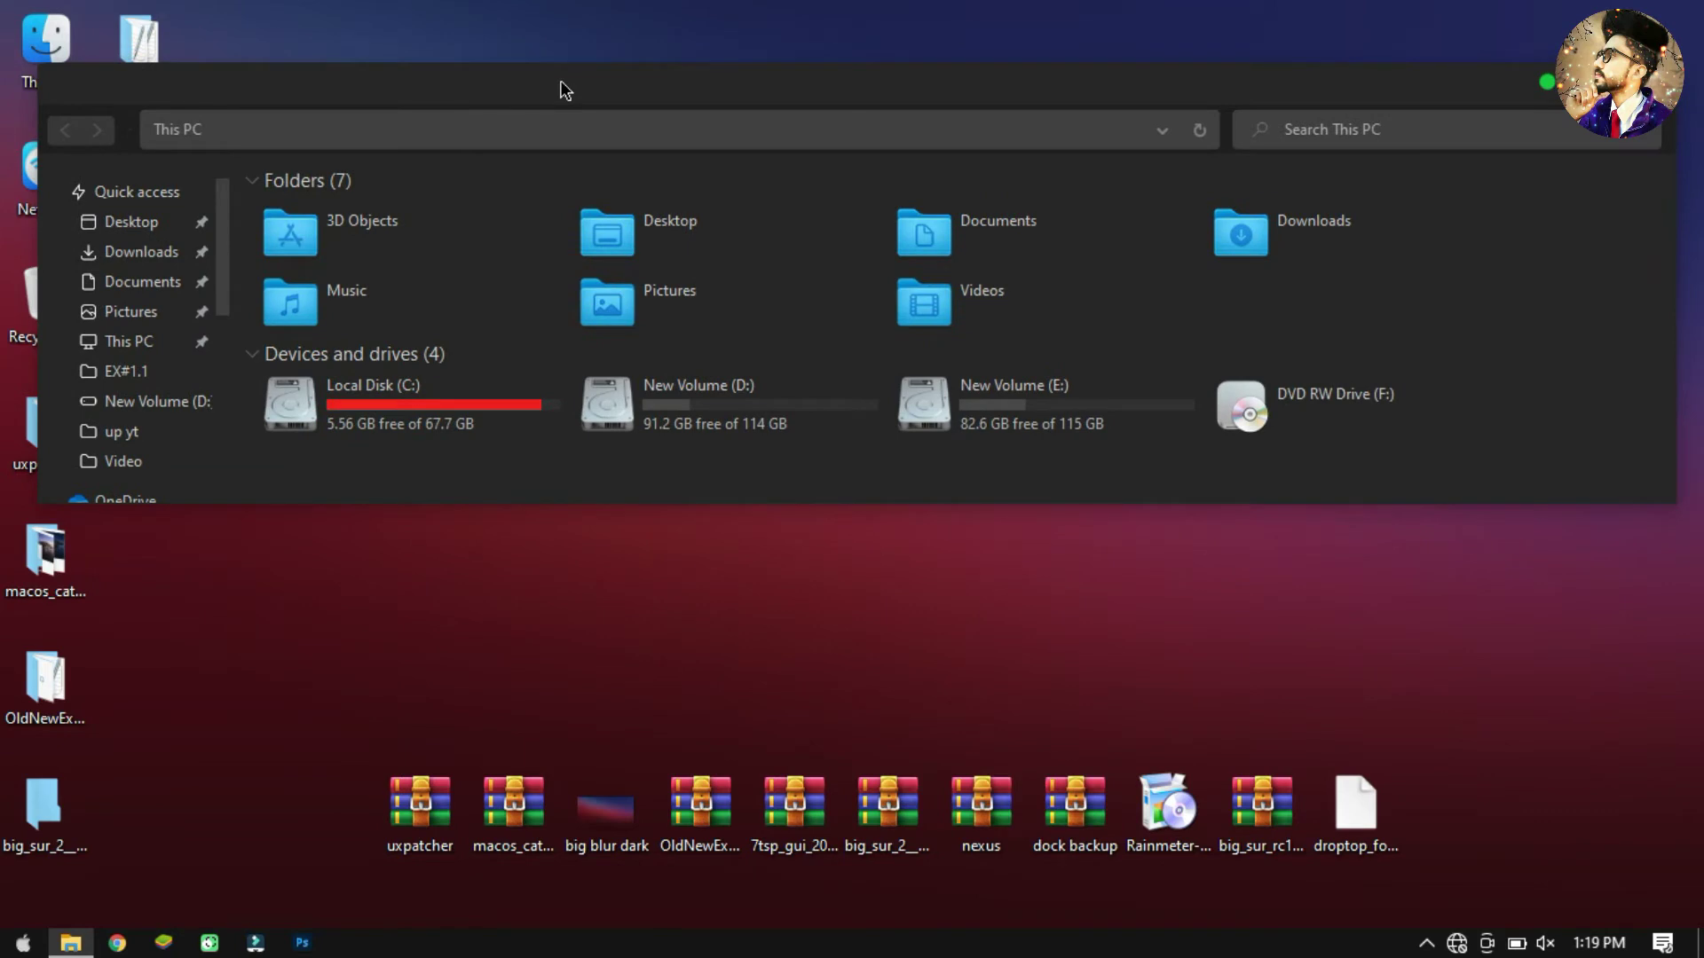
double_click(561, 79)
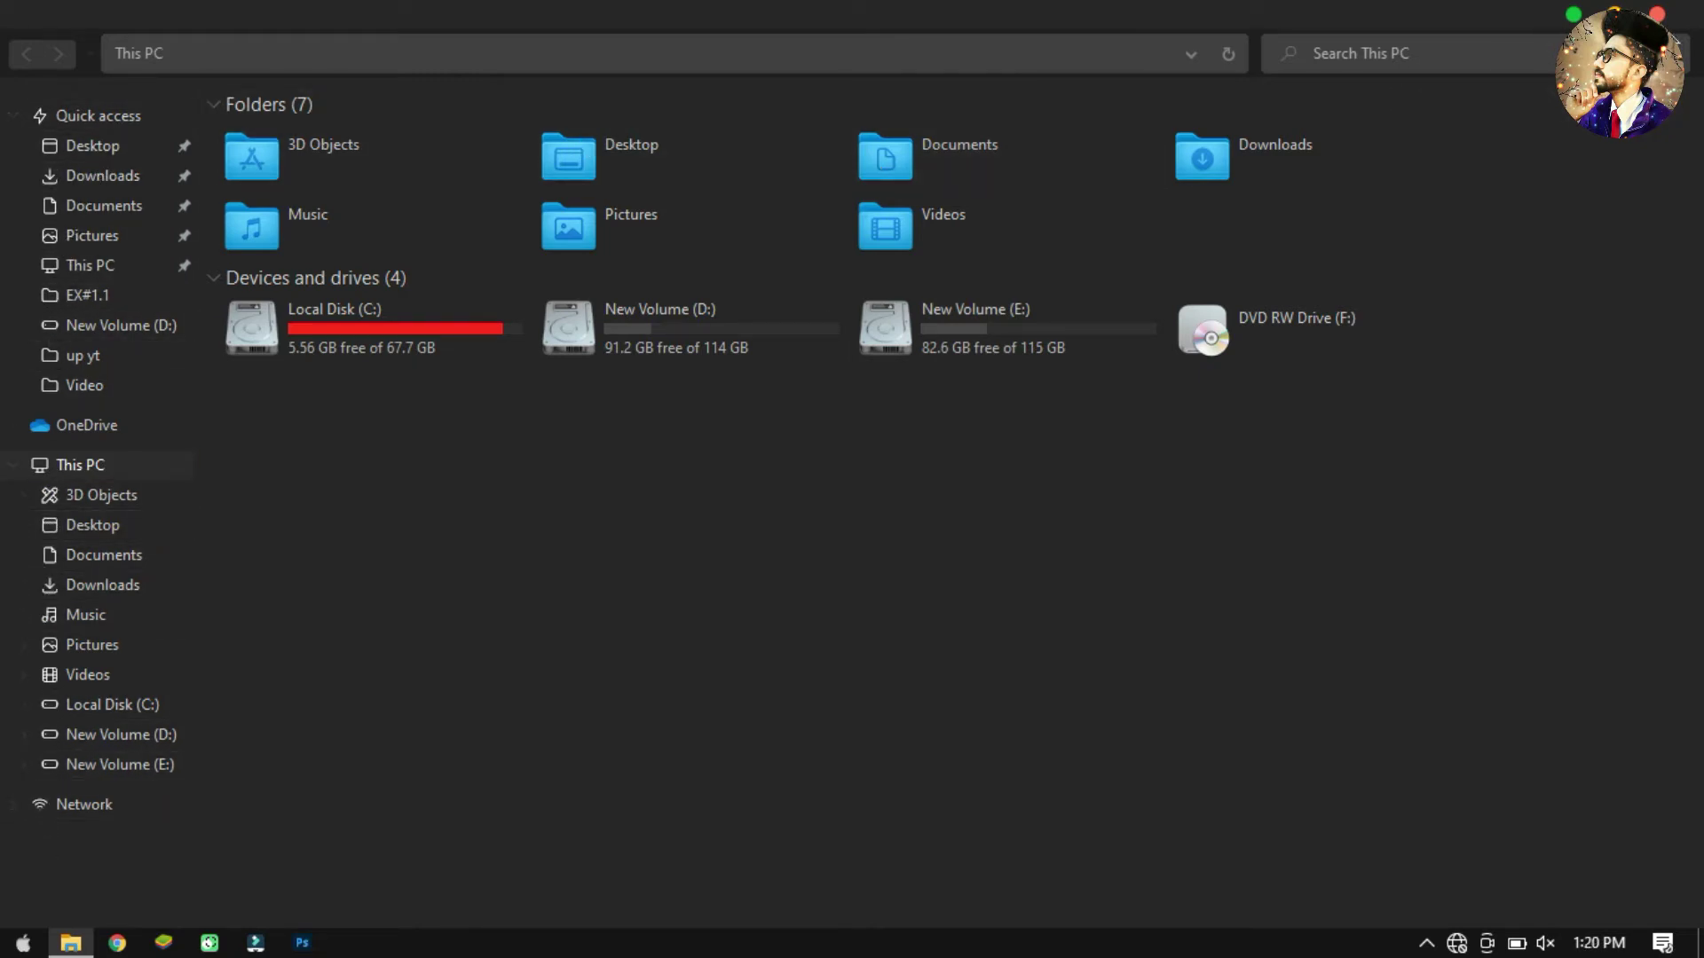
click(1660, 16)
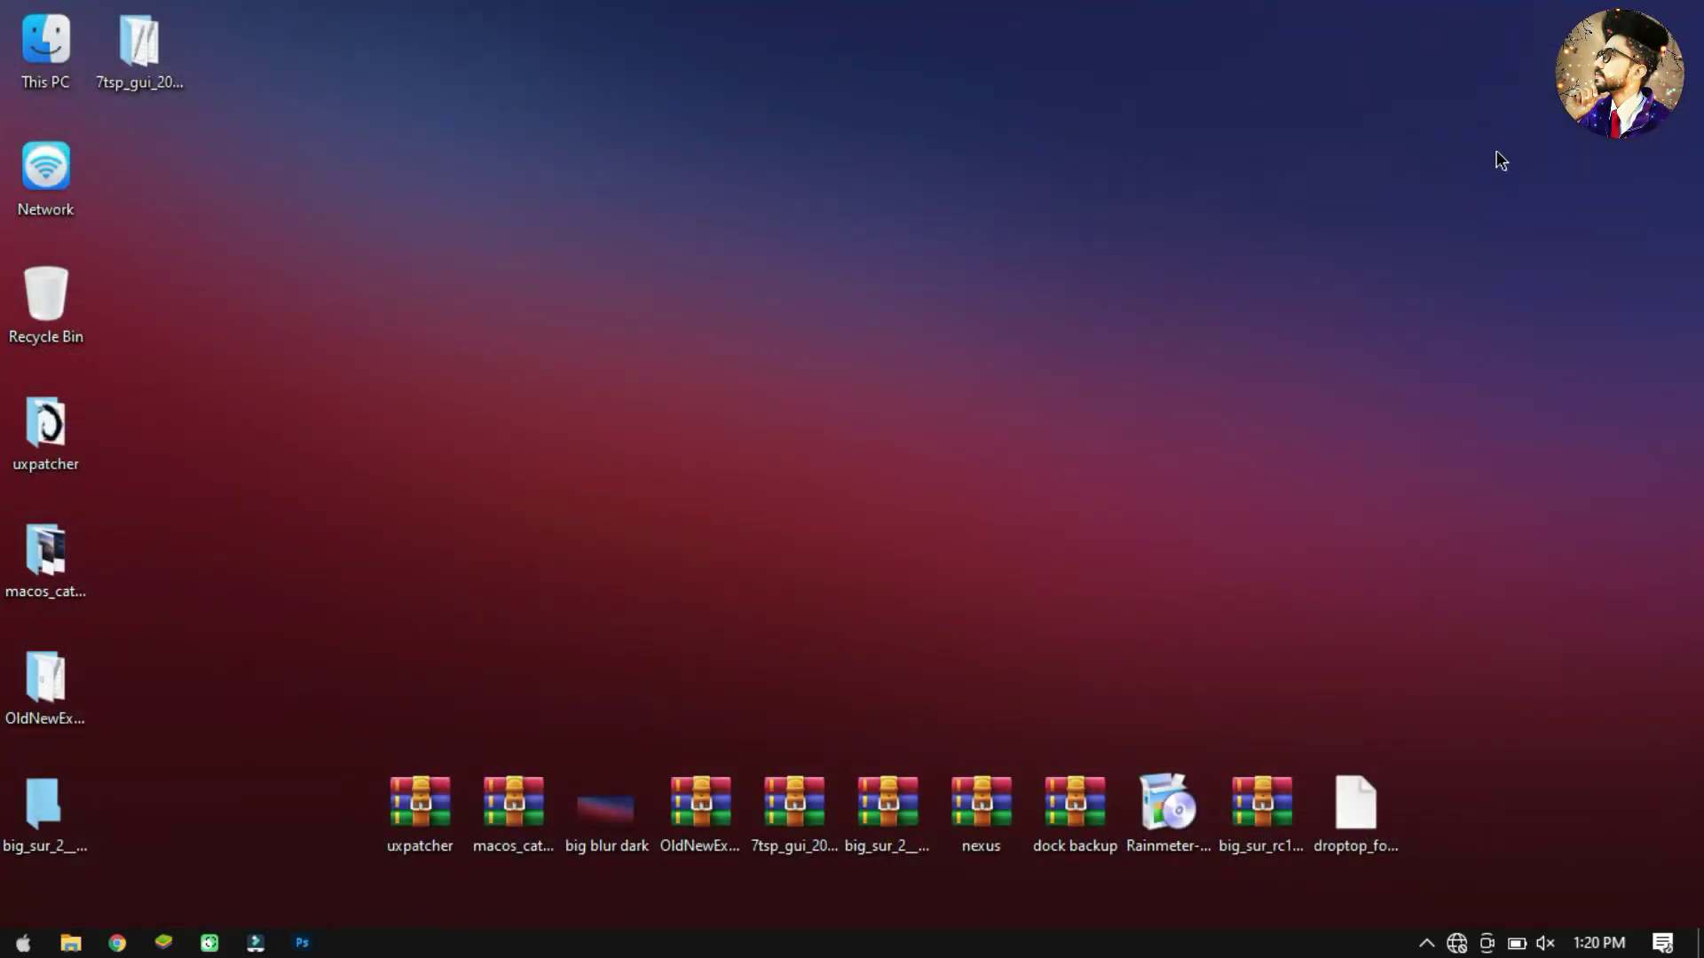
Step: Extract the nexus archive into its own folder on the desktop
double_click(979, 794)
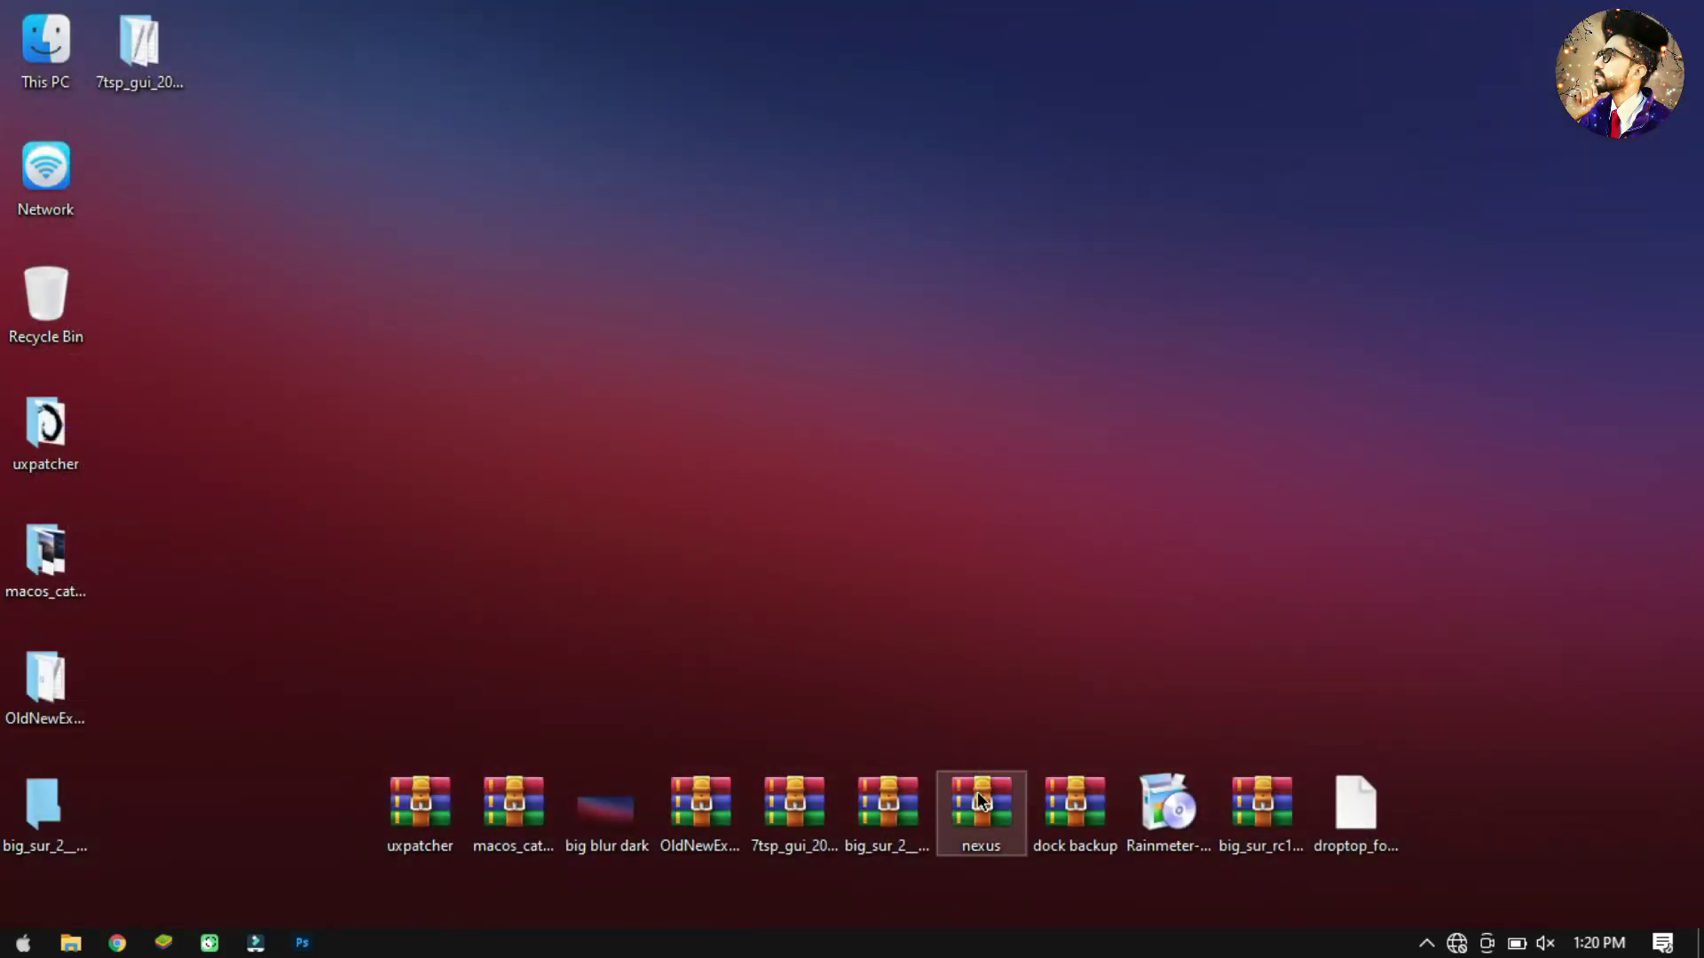
right_click(979, 799)
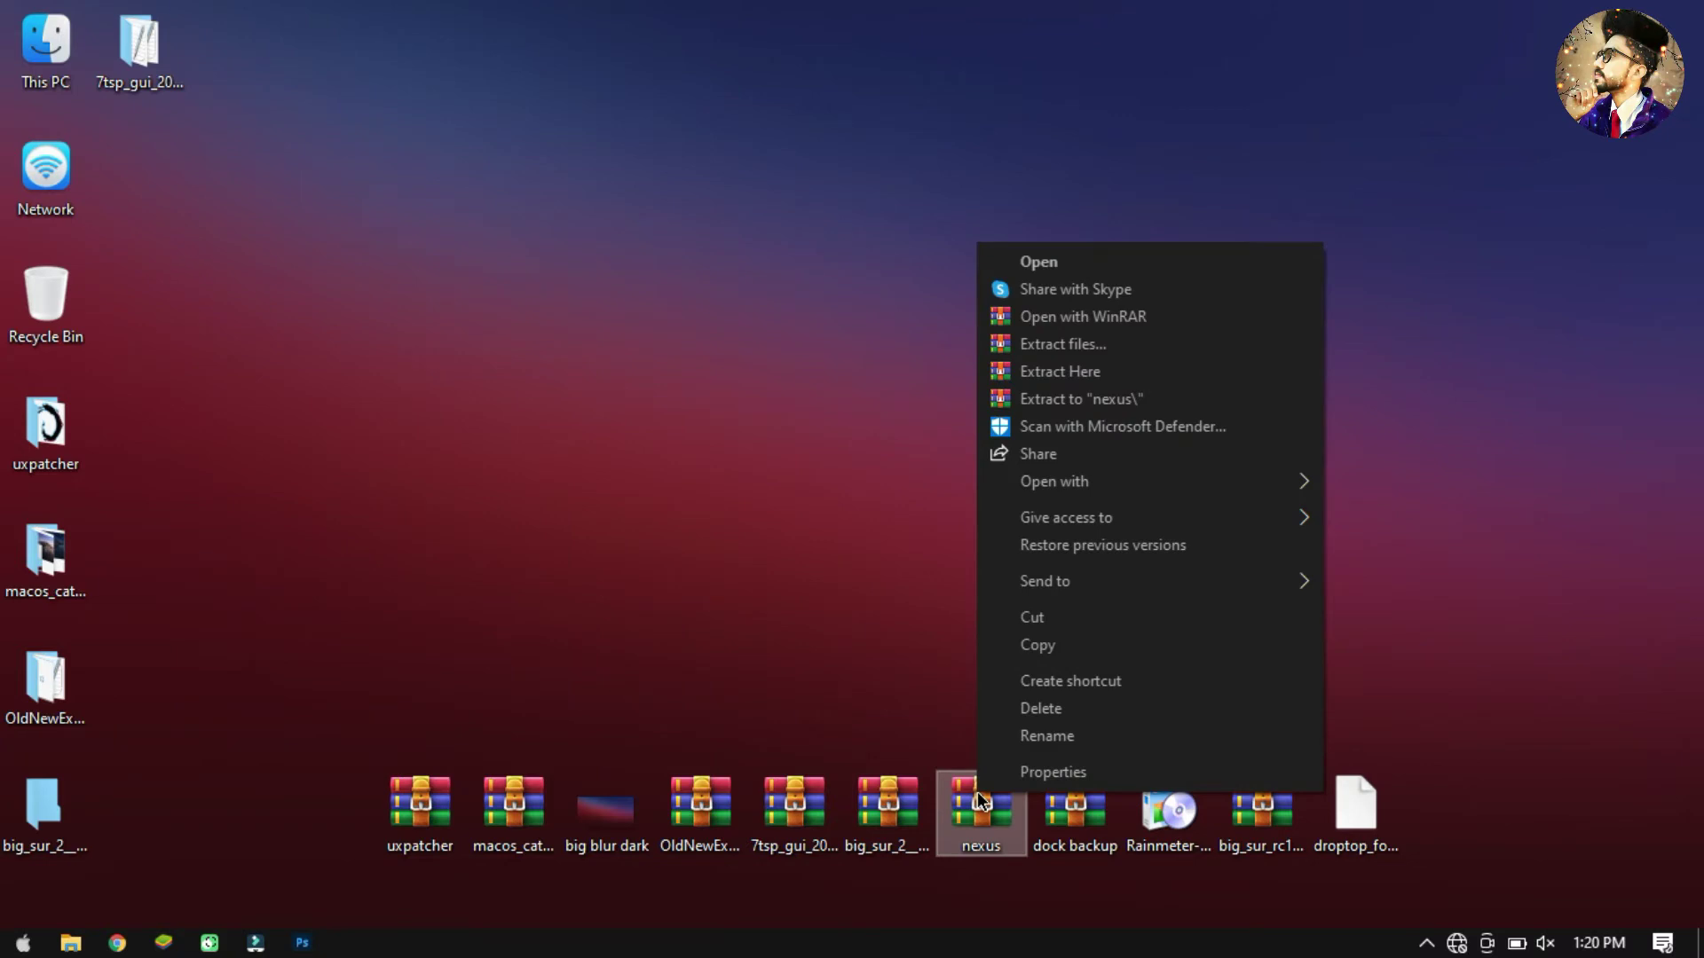
click(1101, 346)
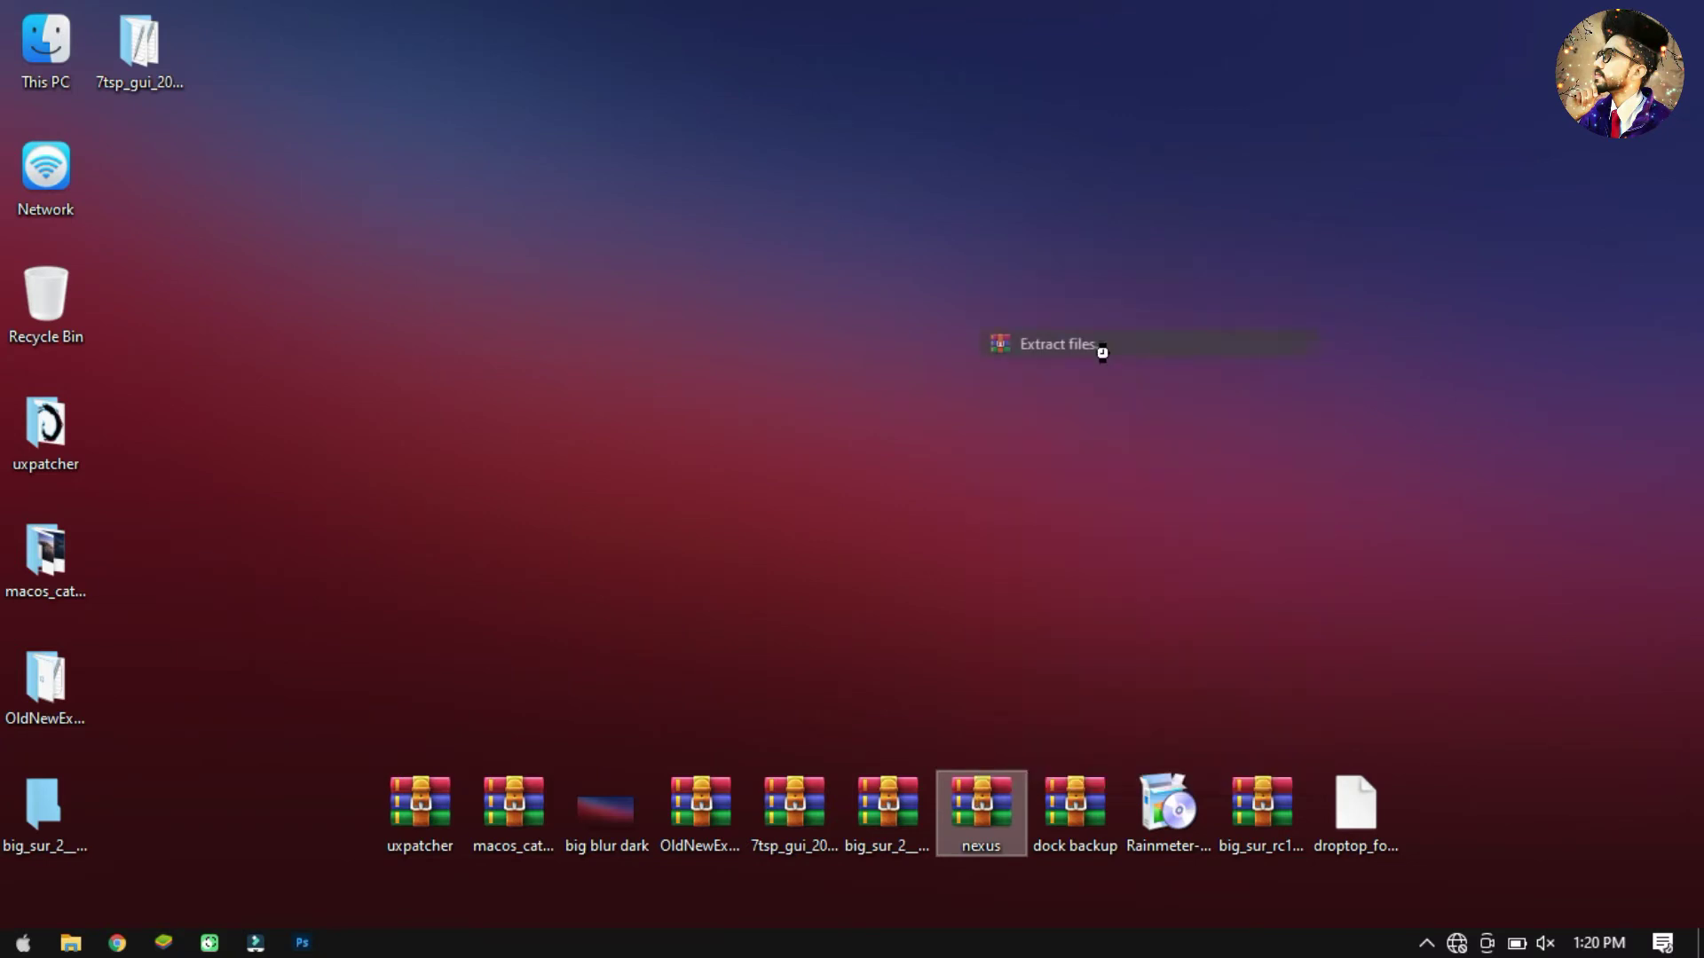
click(925, 745)
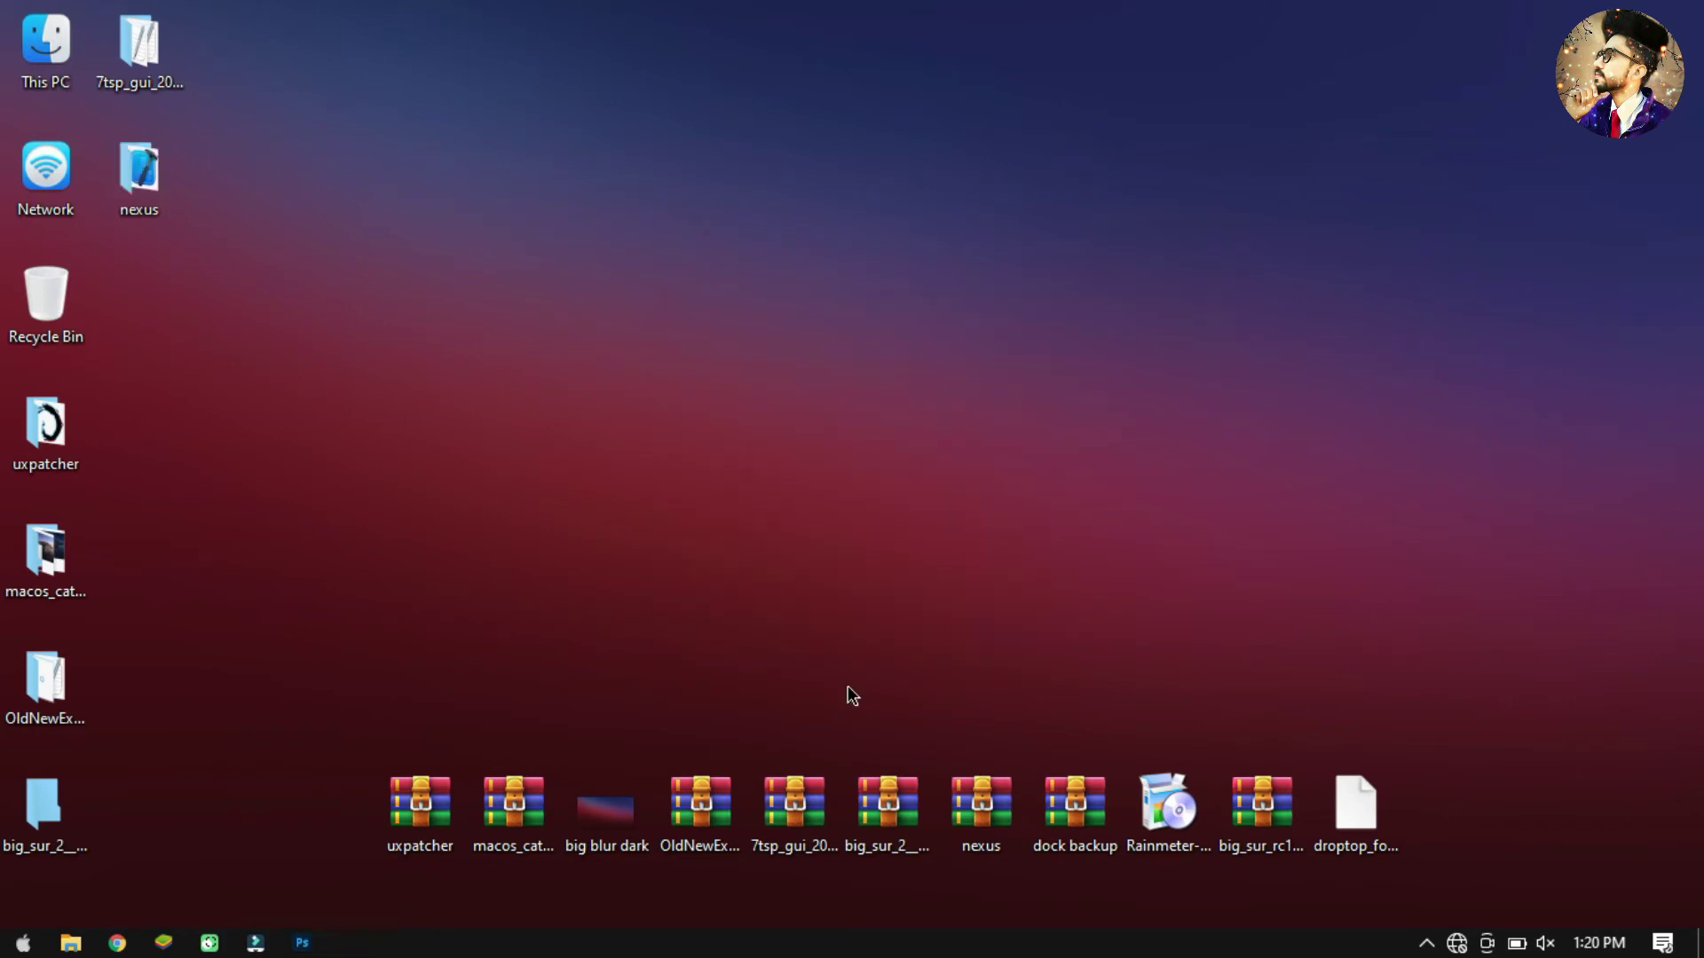
Step: Run NexusSetup from the extracted nexus folder as administrator, with English as the setup language
double_click(147, 194)
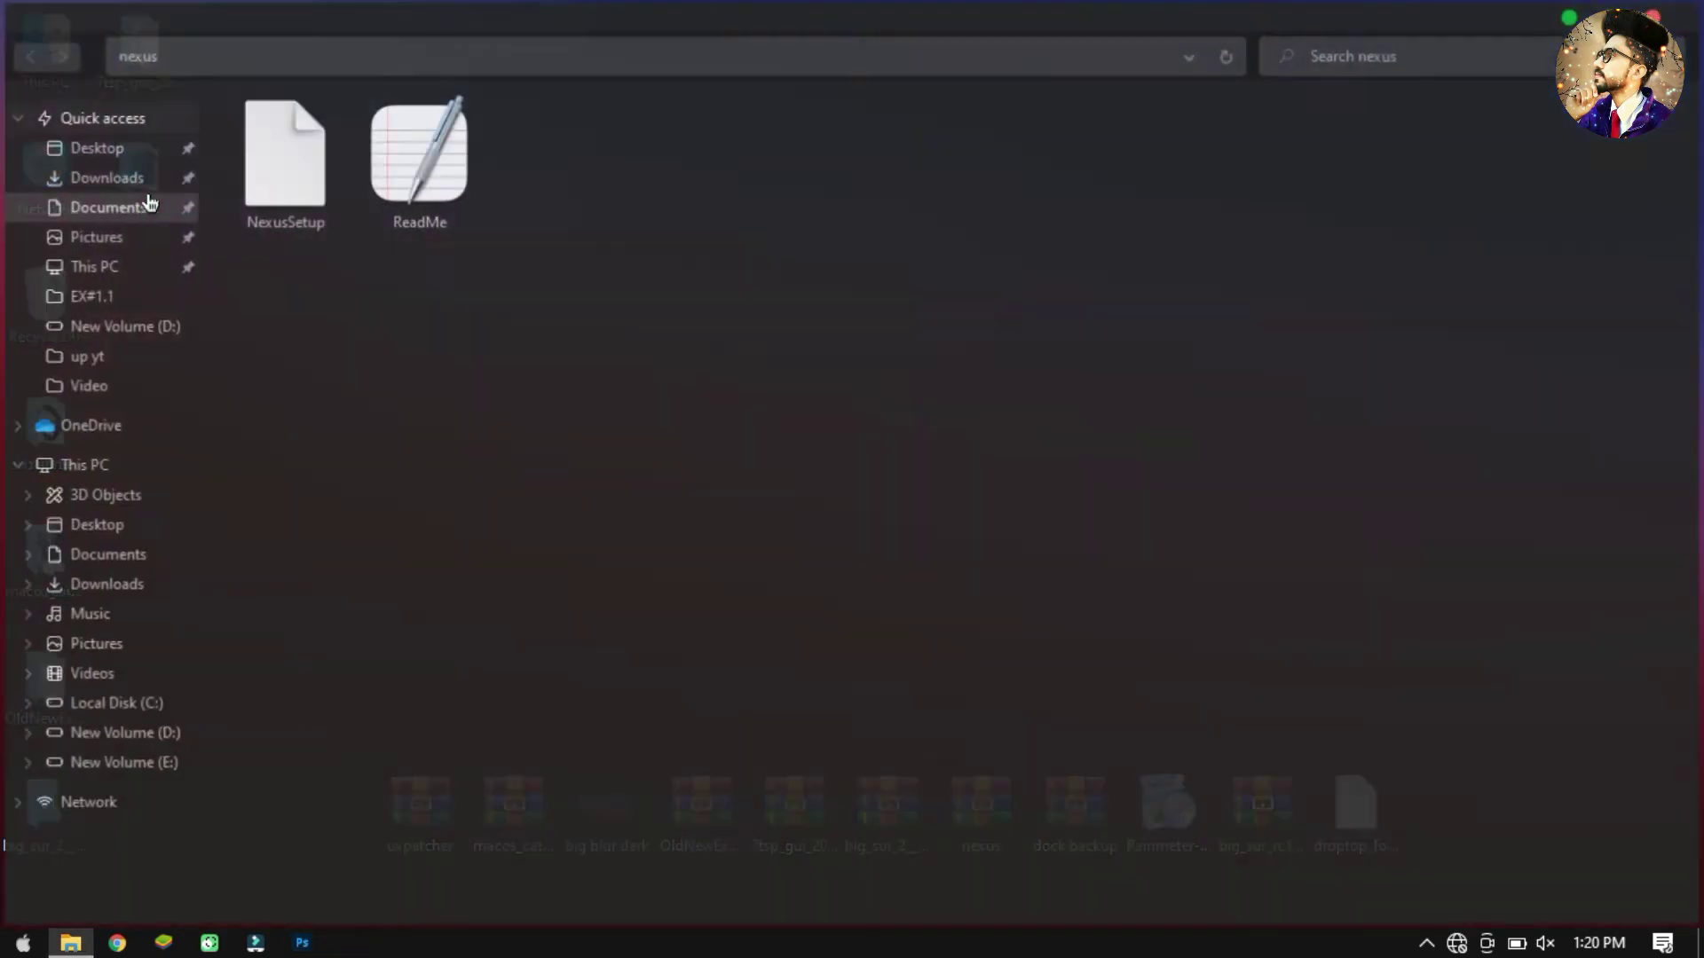
right_click(273, 180)
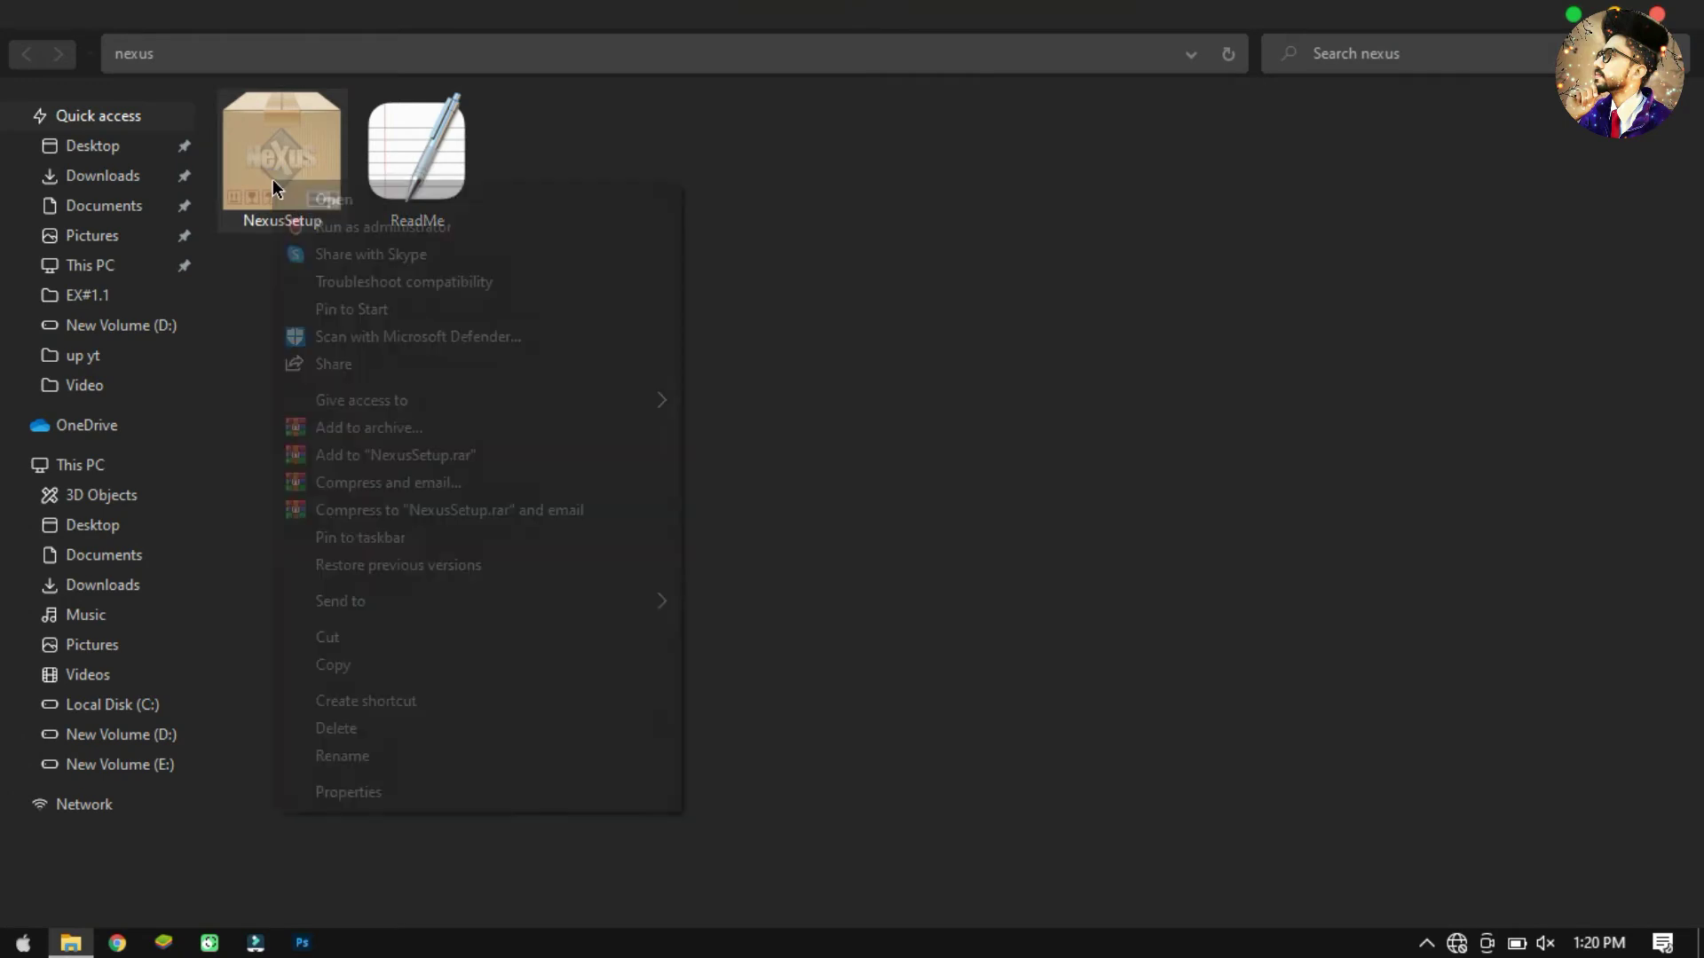
click(337, 226)
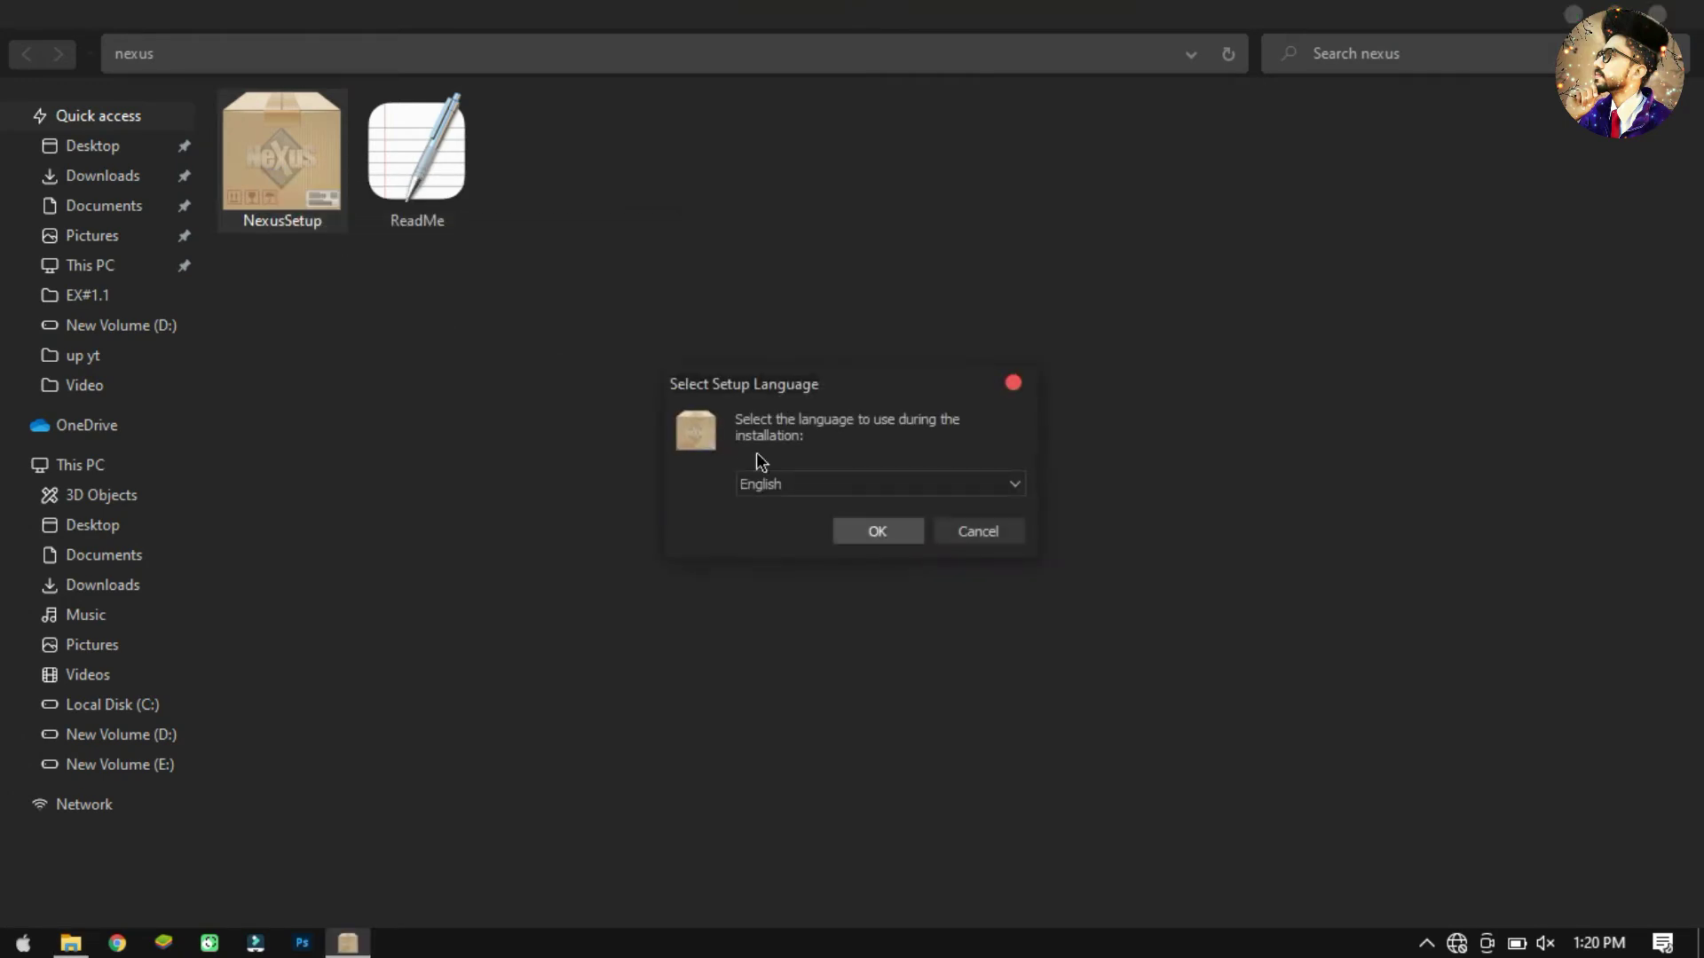
click(878, 533)
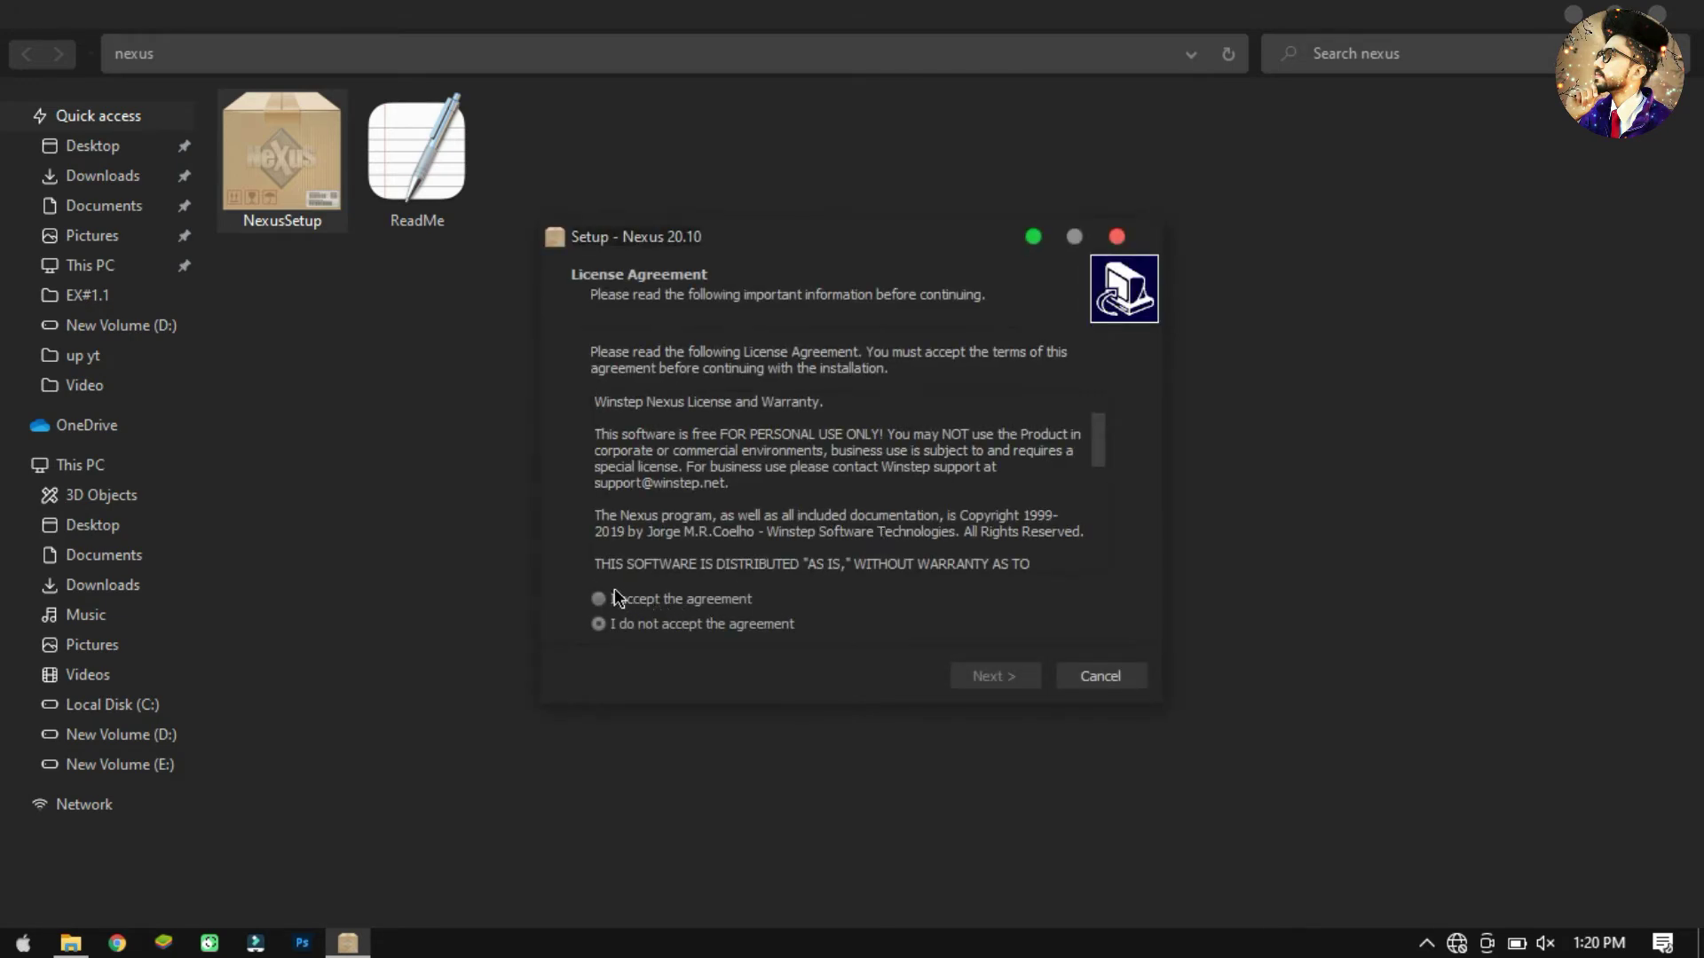
Step: Accept the Nexus licence agreement, install with the default destination and Winstep Start menu folder, and finish without launching Nexus
click(619, 599)
click(982, 681)
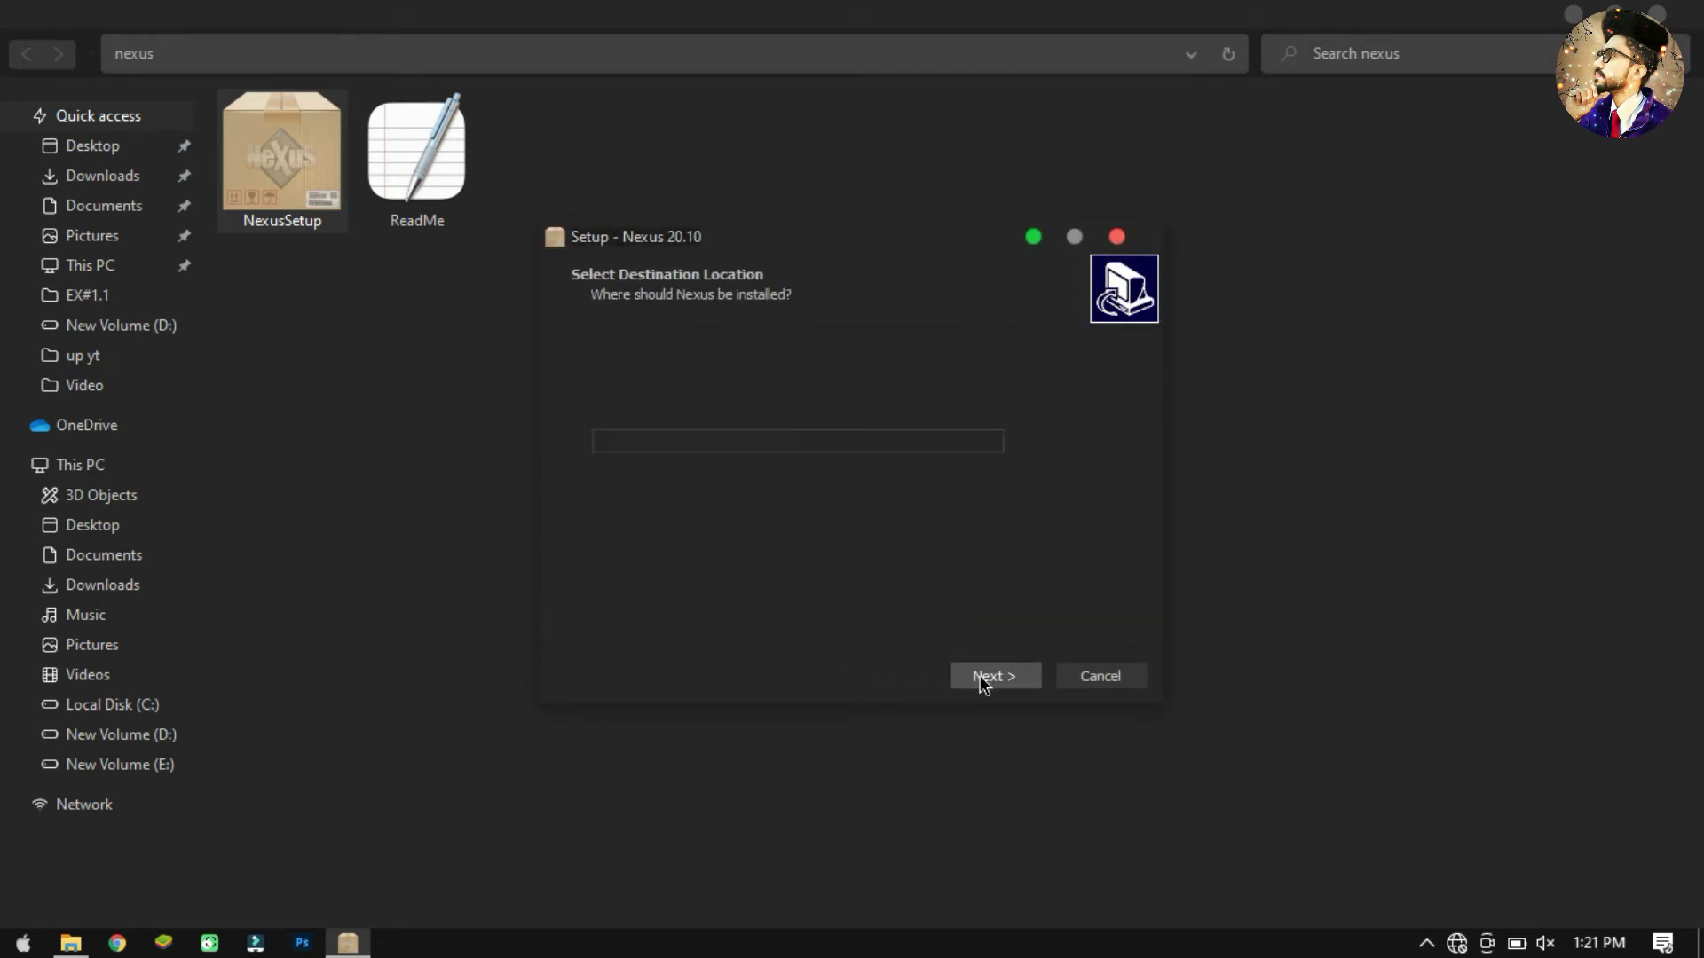
click(982, 682)
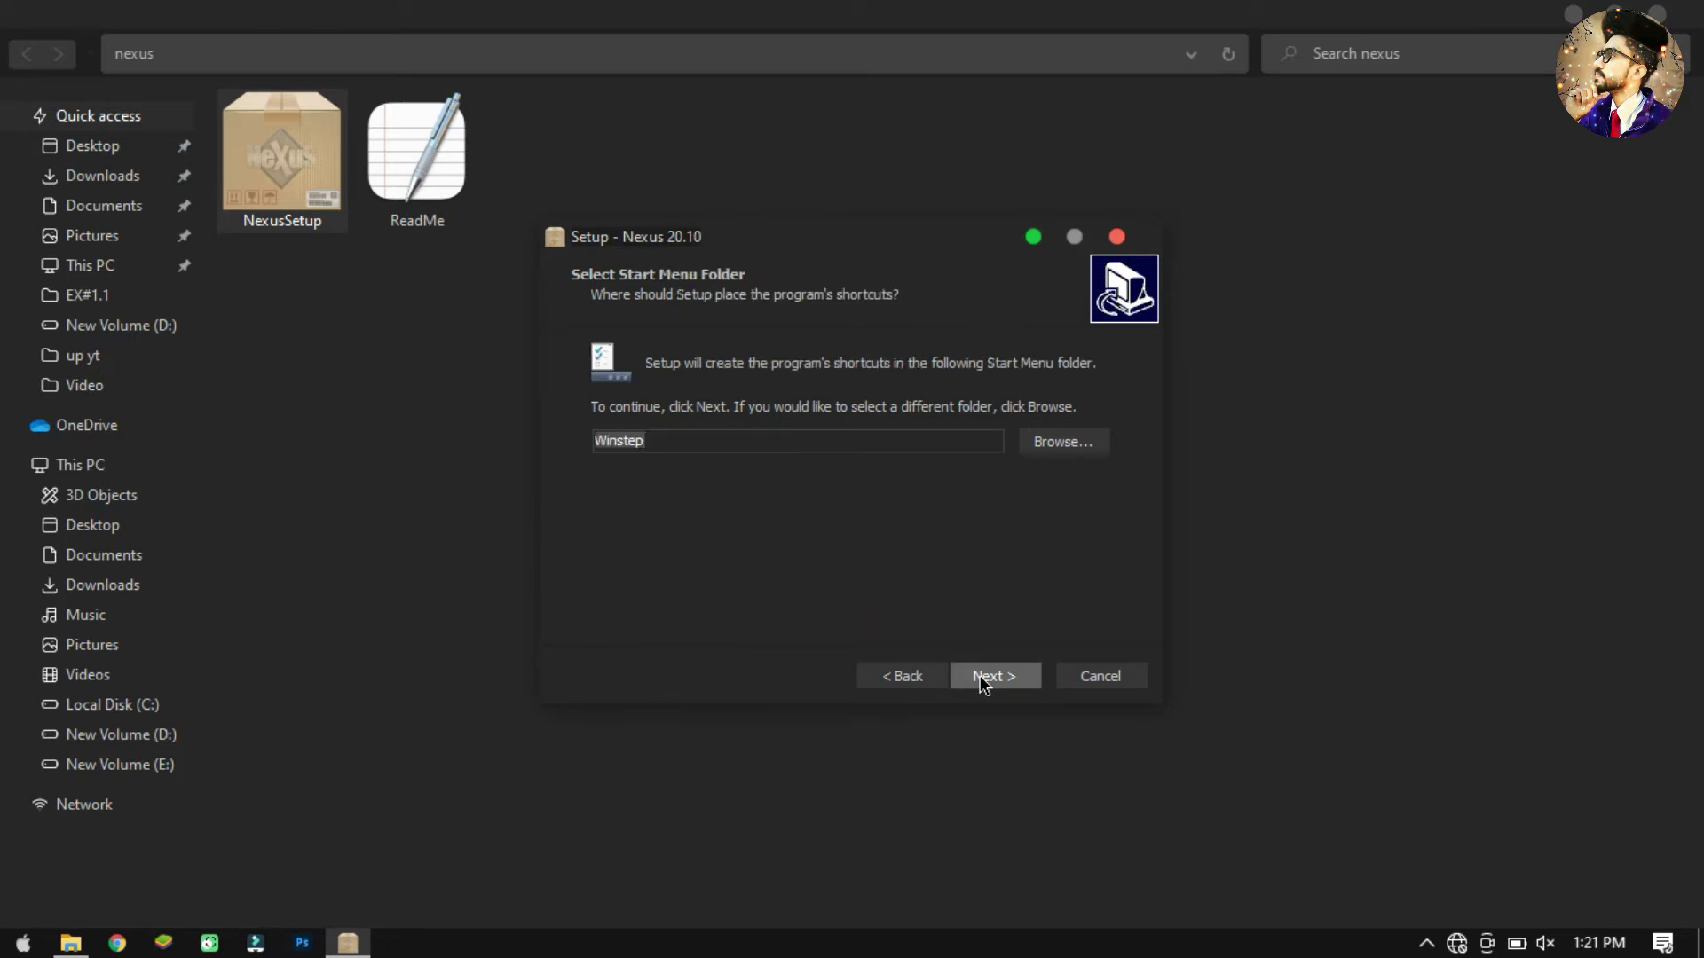
click(981, 676)
click(984, 681)
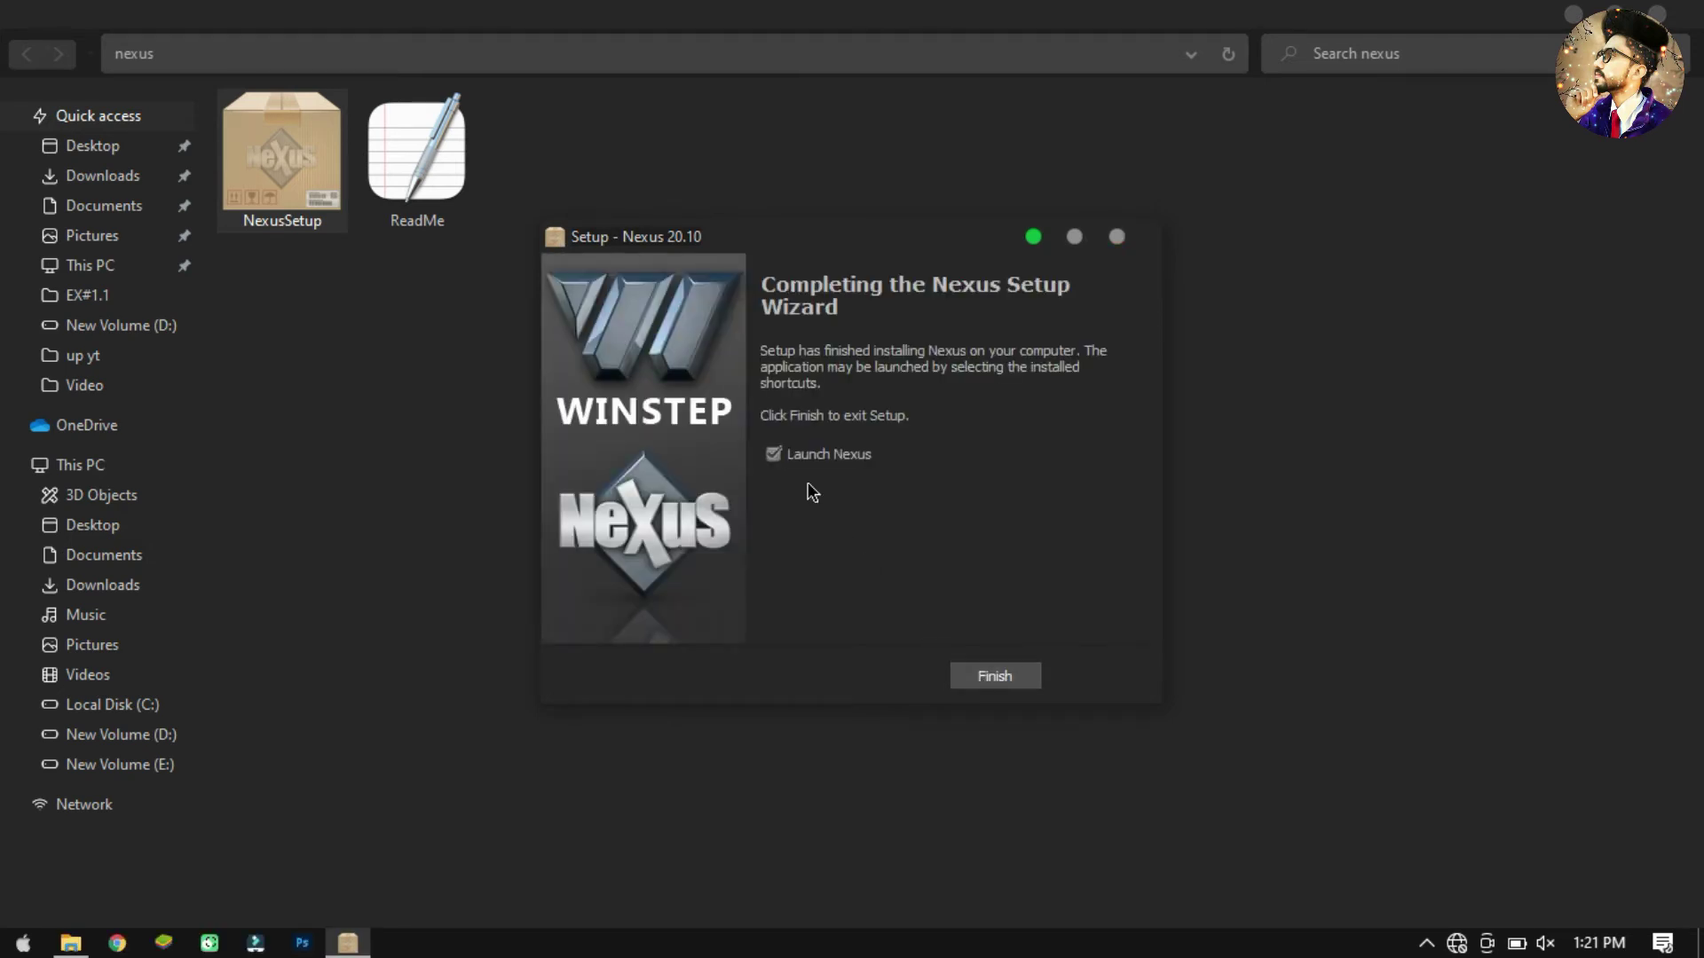
click(776, 456)
click(996, 679)
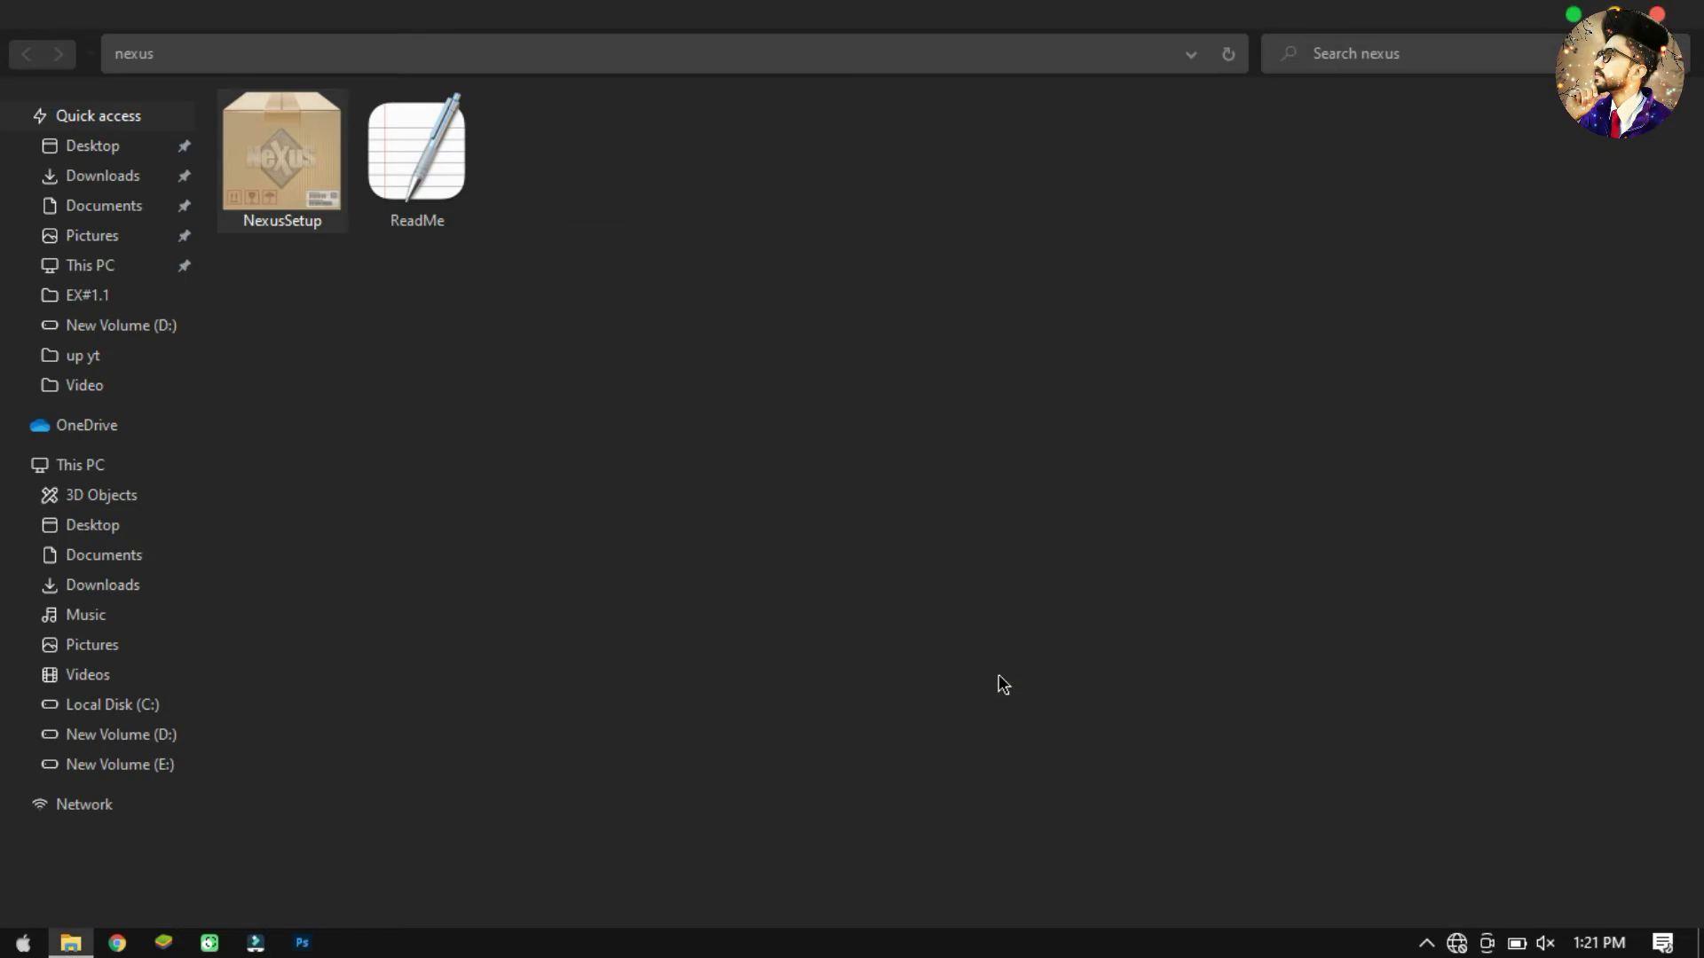
Step: Copy the Big Sur dock Icons folder from the extracted Big Sur 2 themes folder to the root of Local Disk (C:)
click(1698, 10)
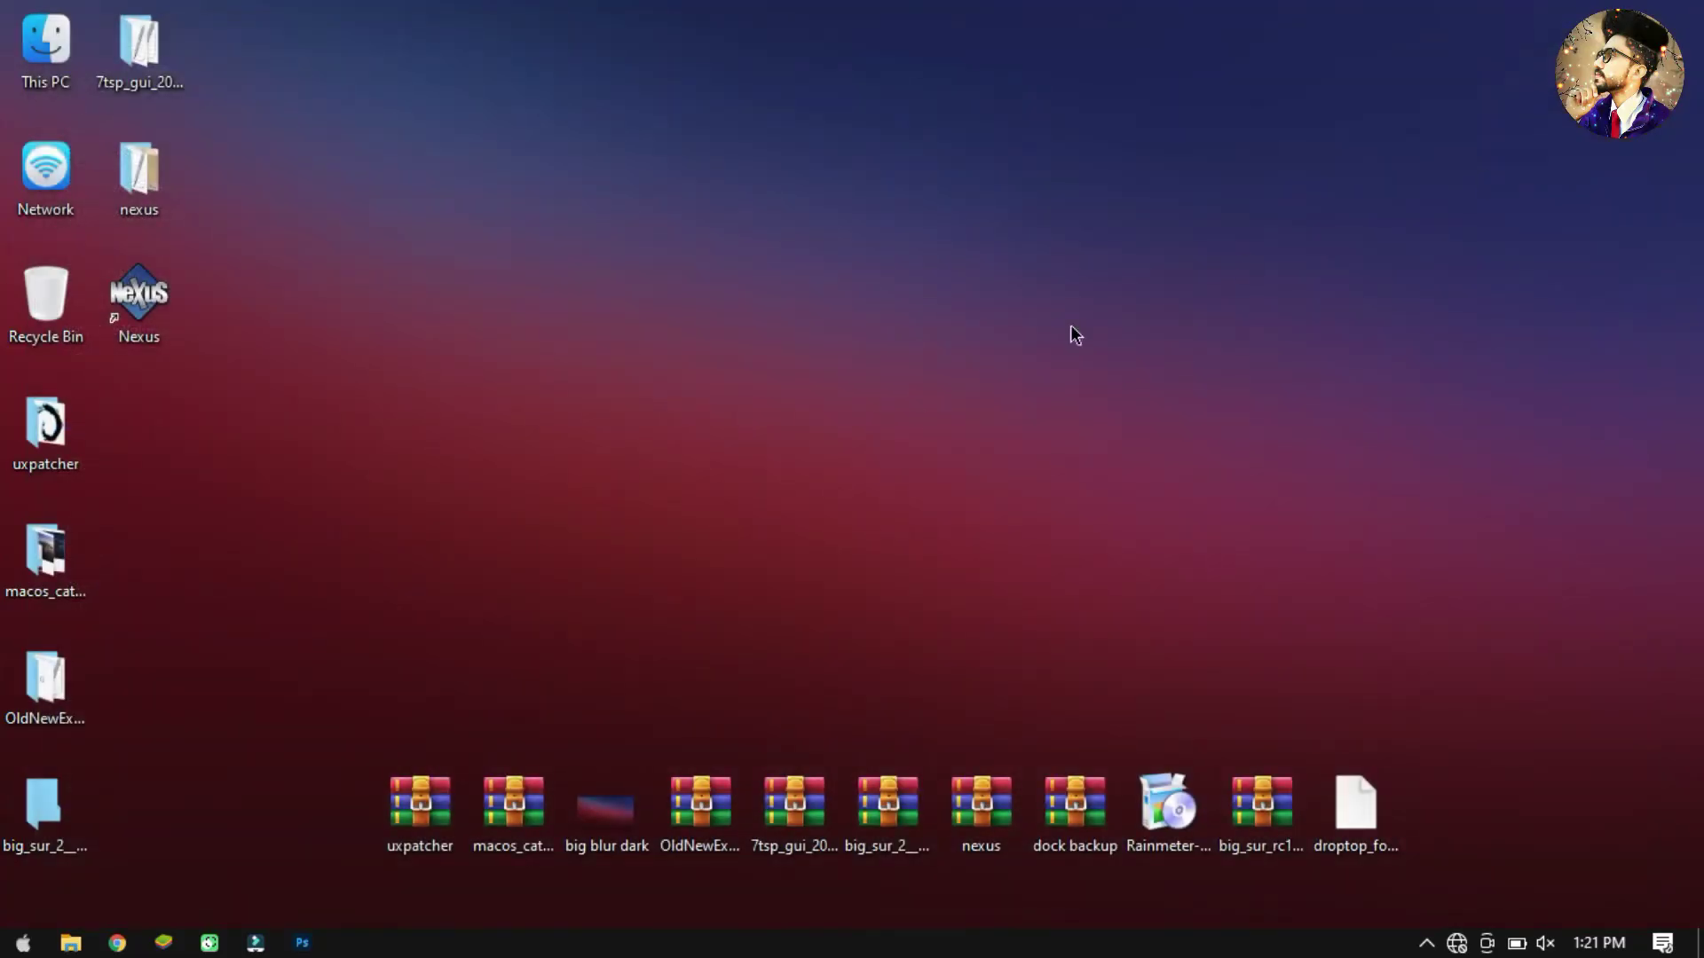
double_click(44, 814)
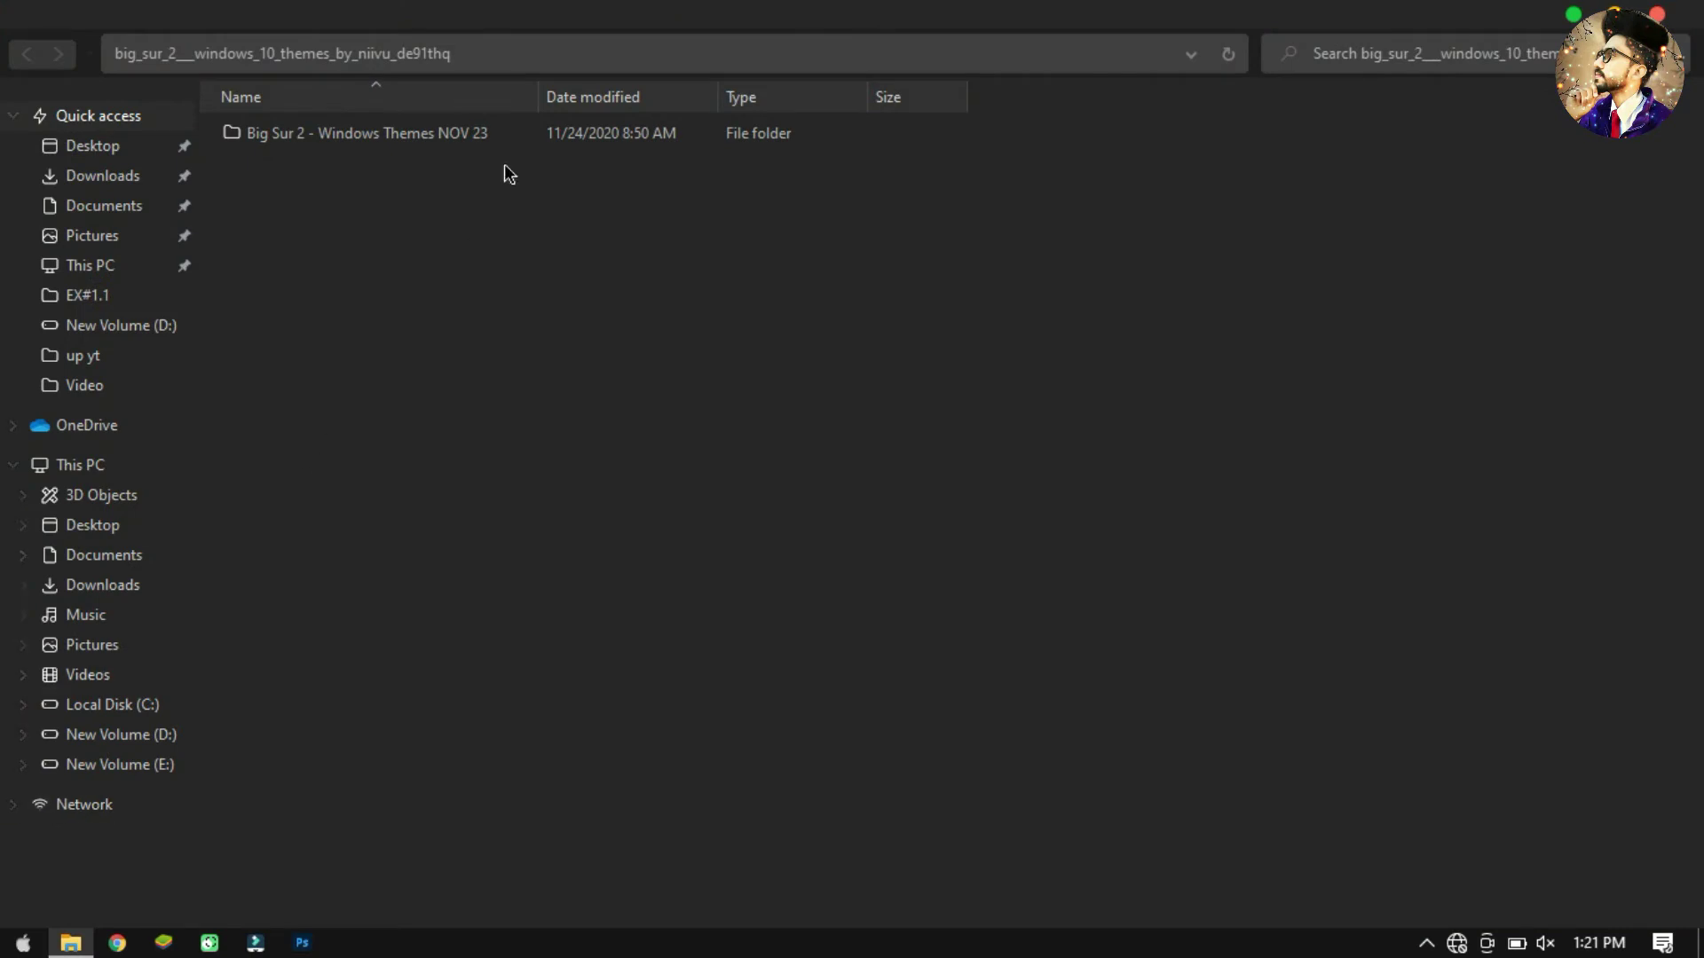
double_click(504, 137)
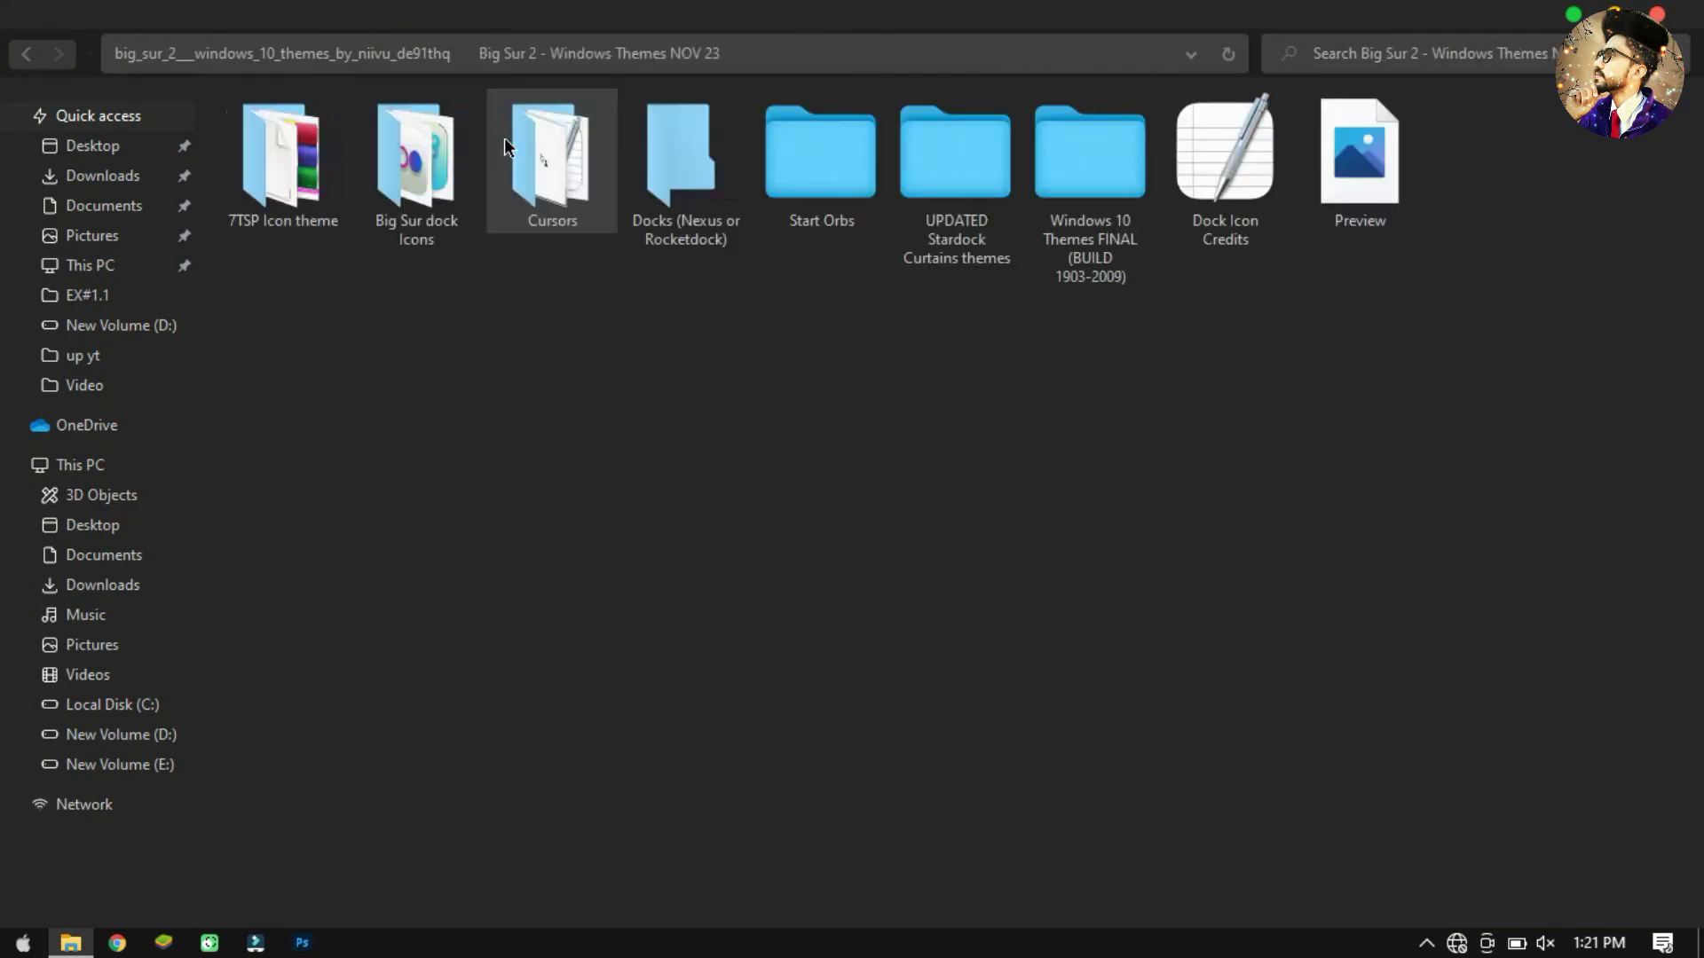
right_click(443, 180)
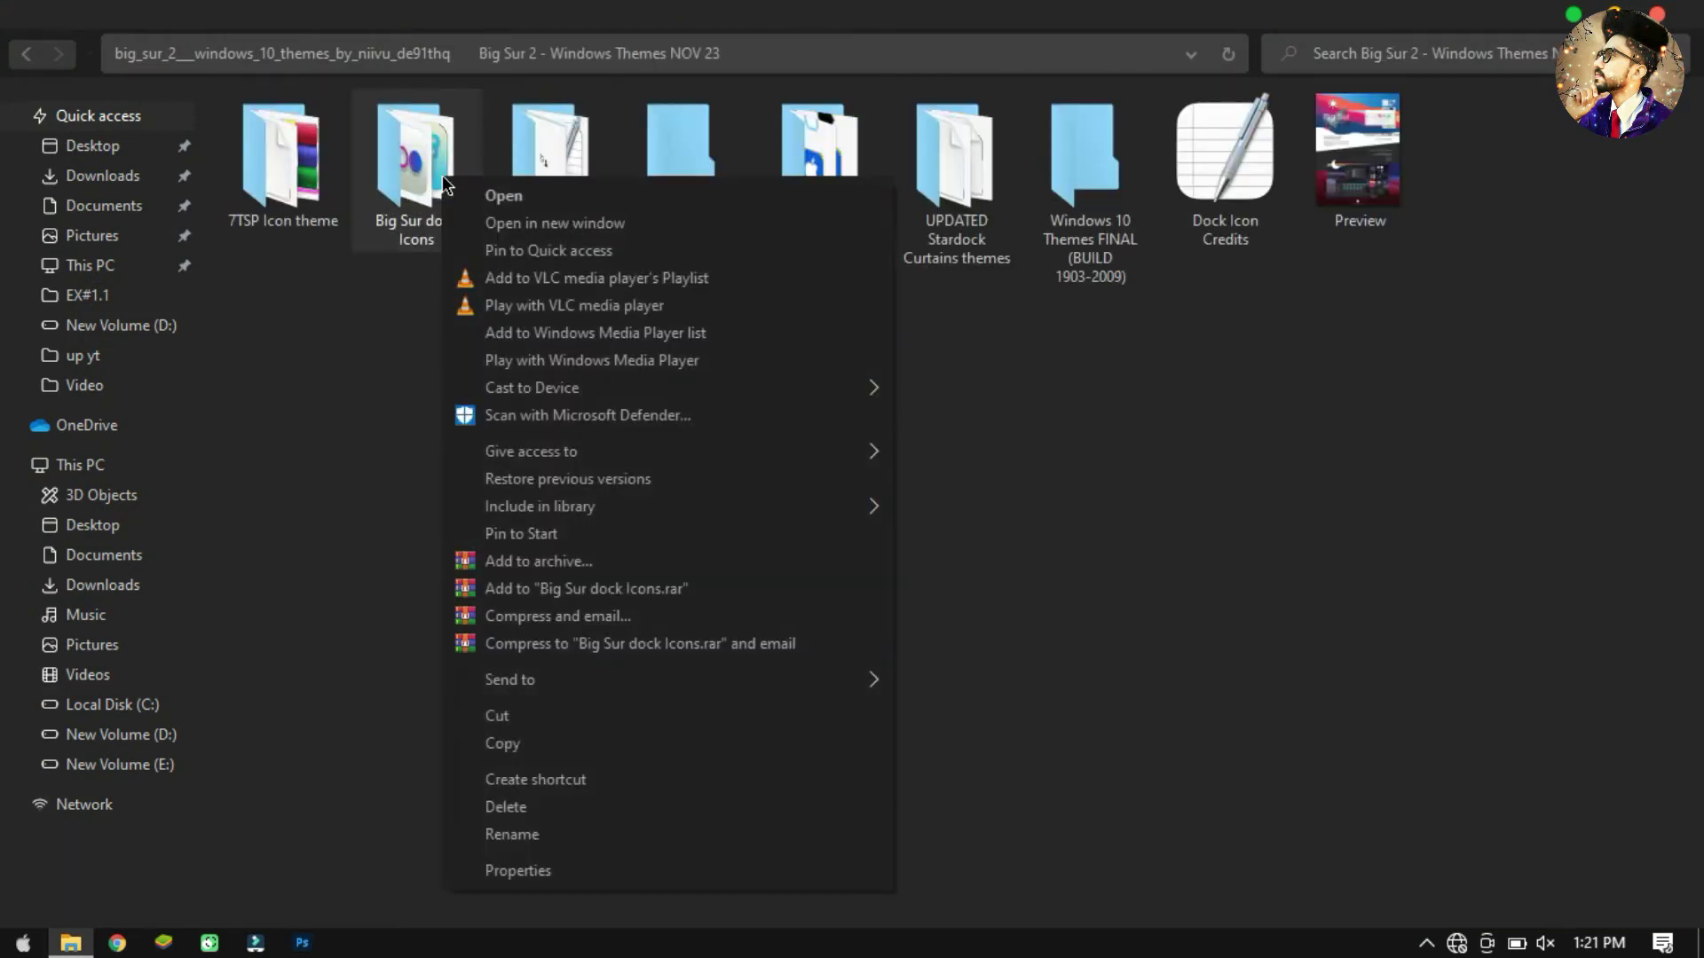
click(506, 744)
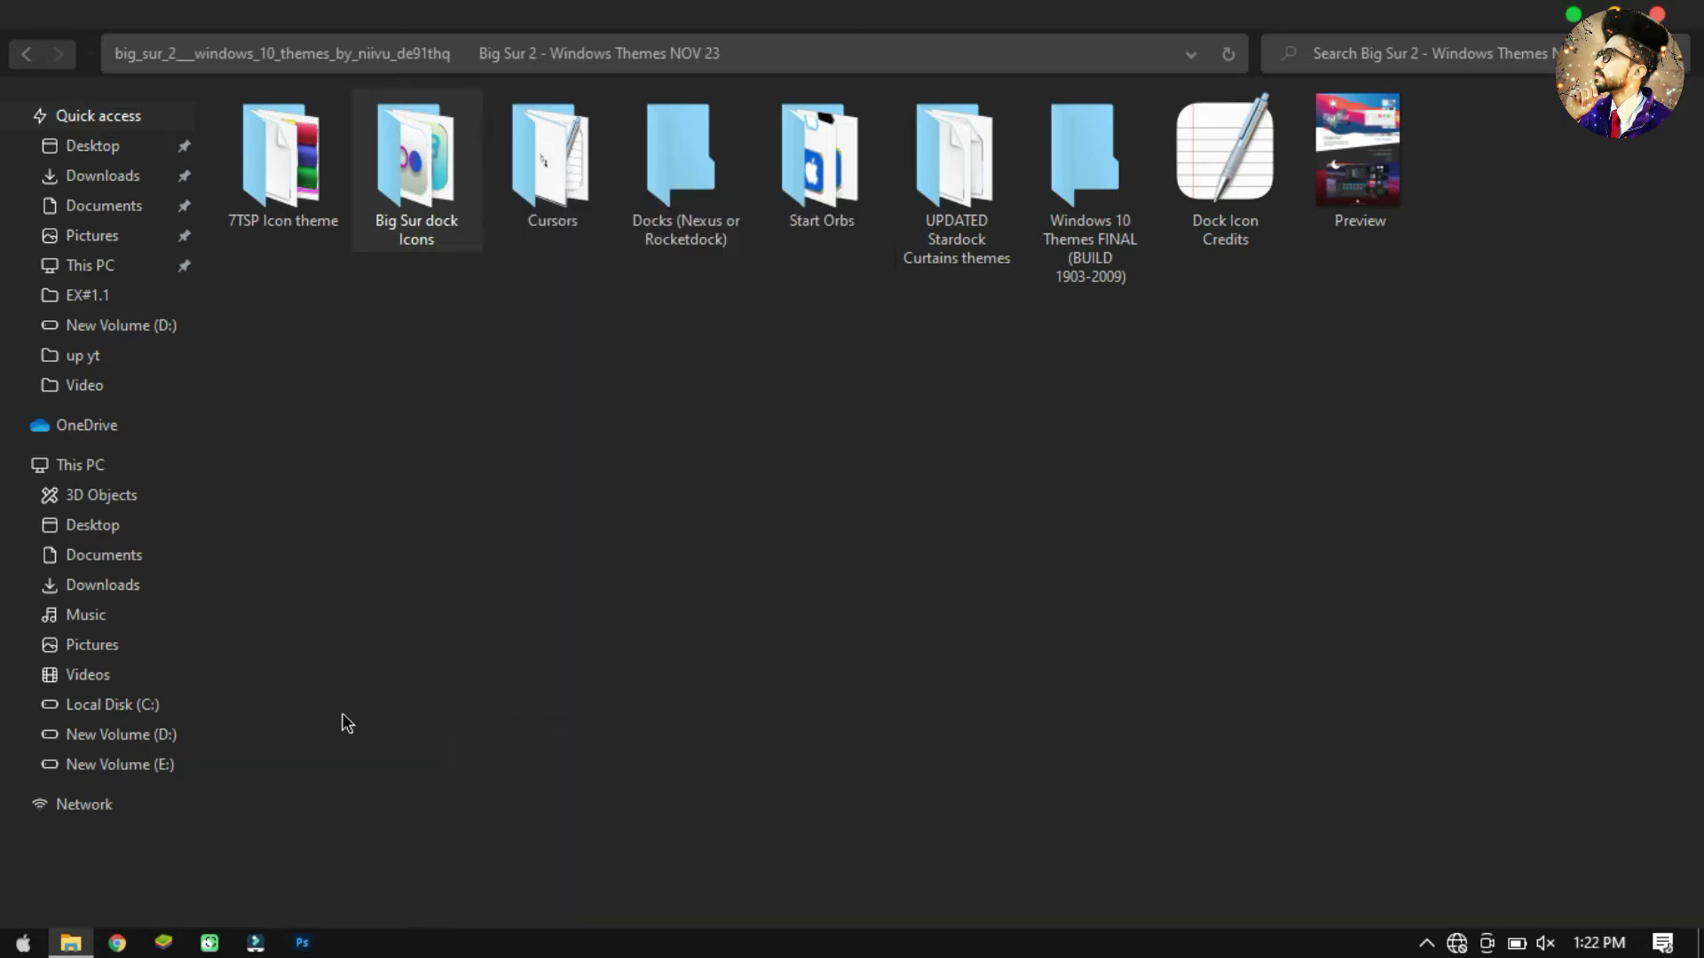
click(153, 715)
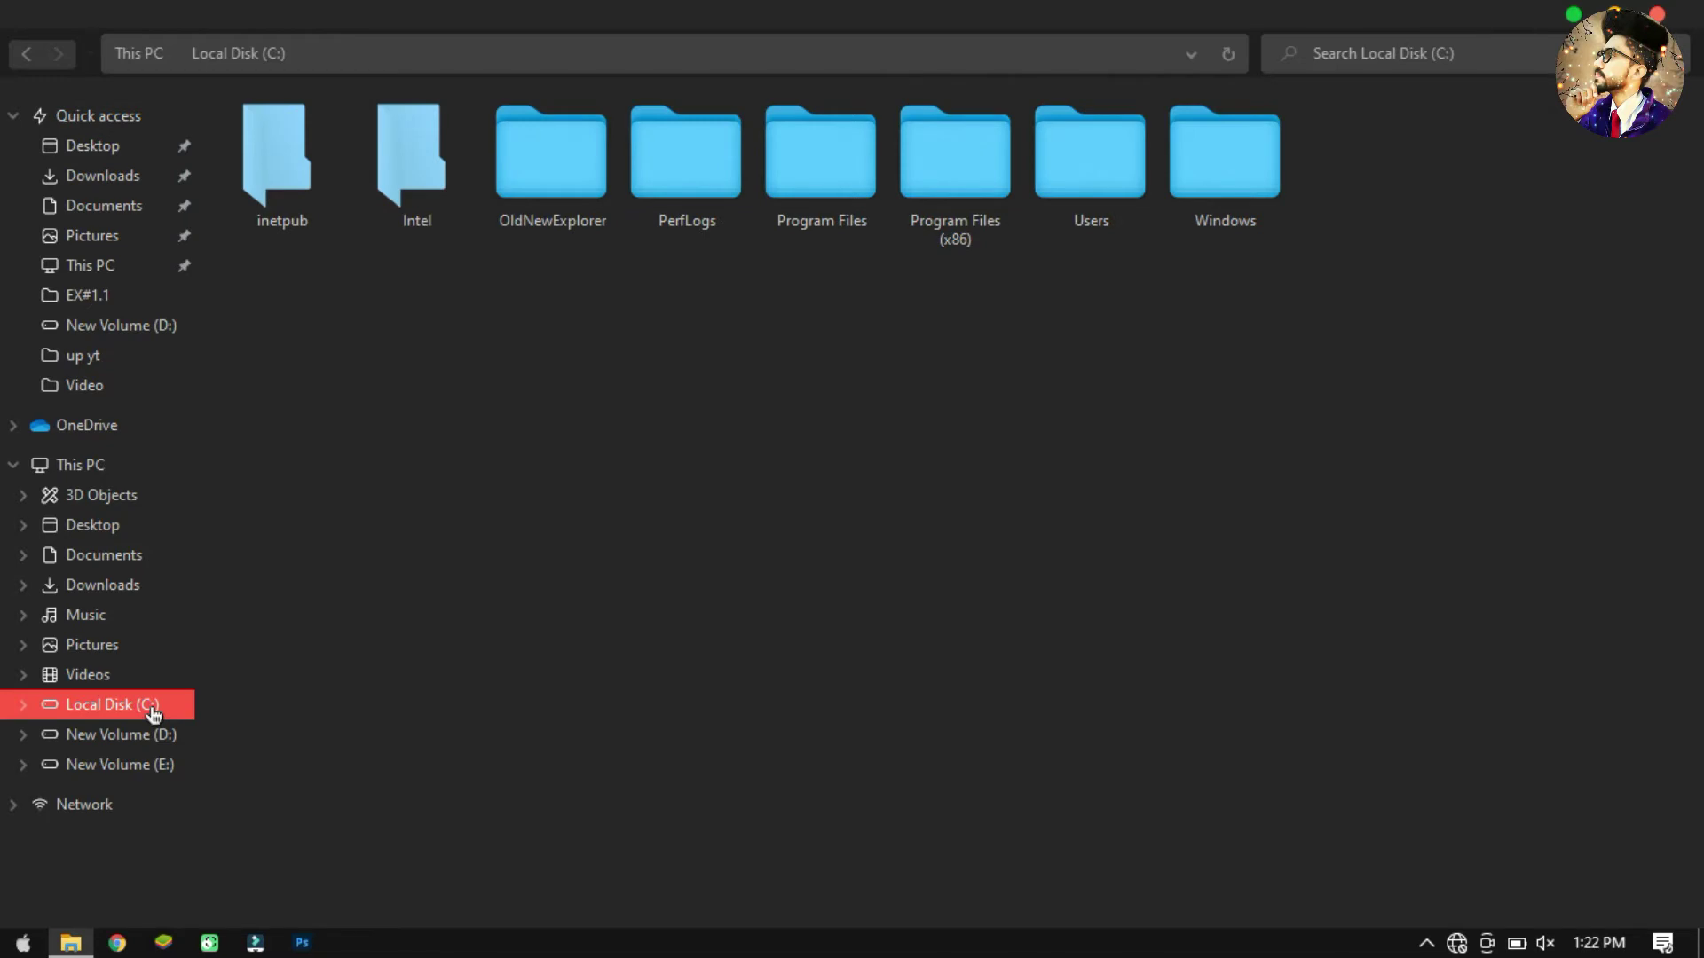
right_click(688, 347)
click(741, 486)
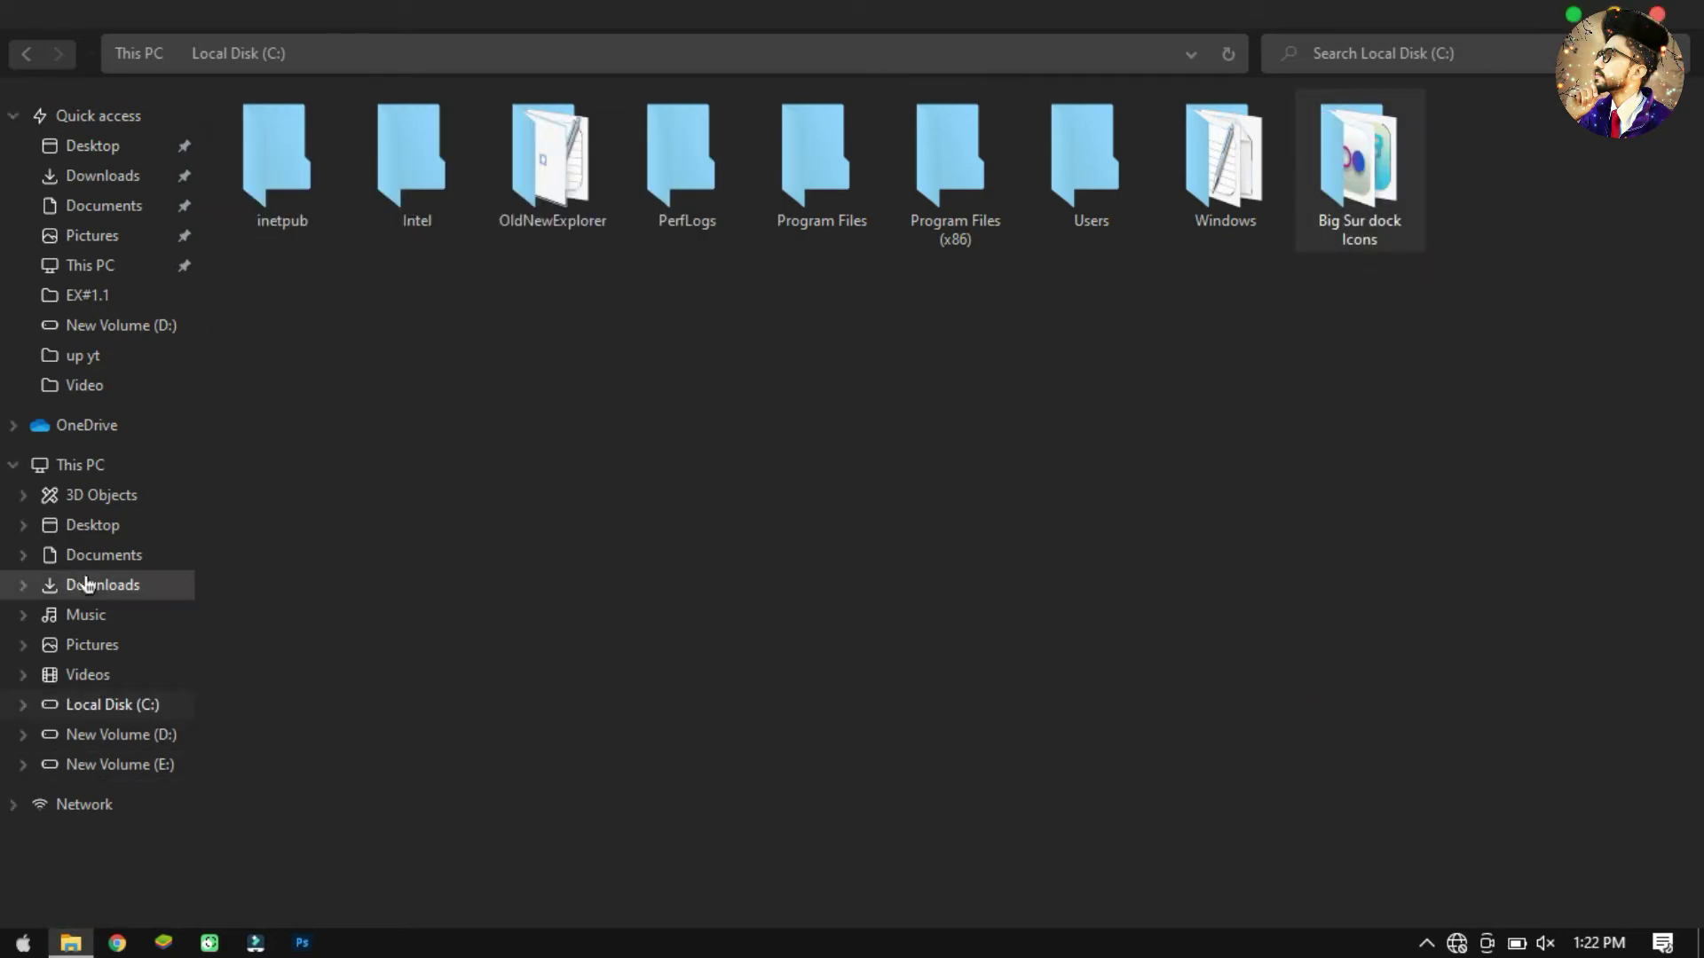
Step: Copy the Big Sur light and Big Sur night dock folders into the NeXuS Backgrounds folder of the Winstep documents
click(22, 55)
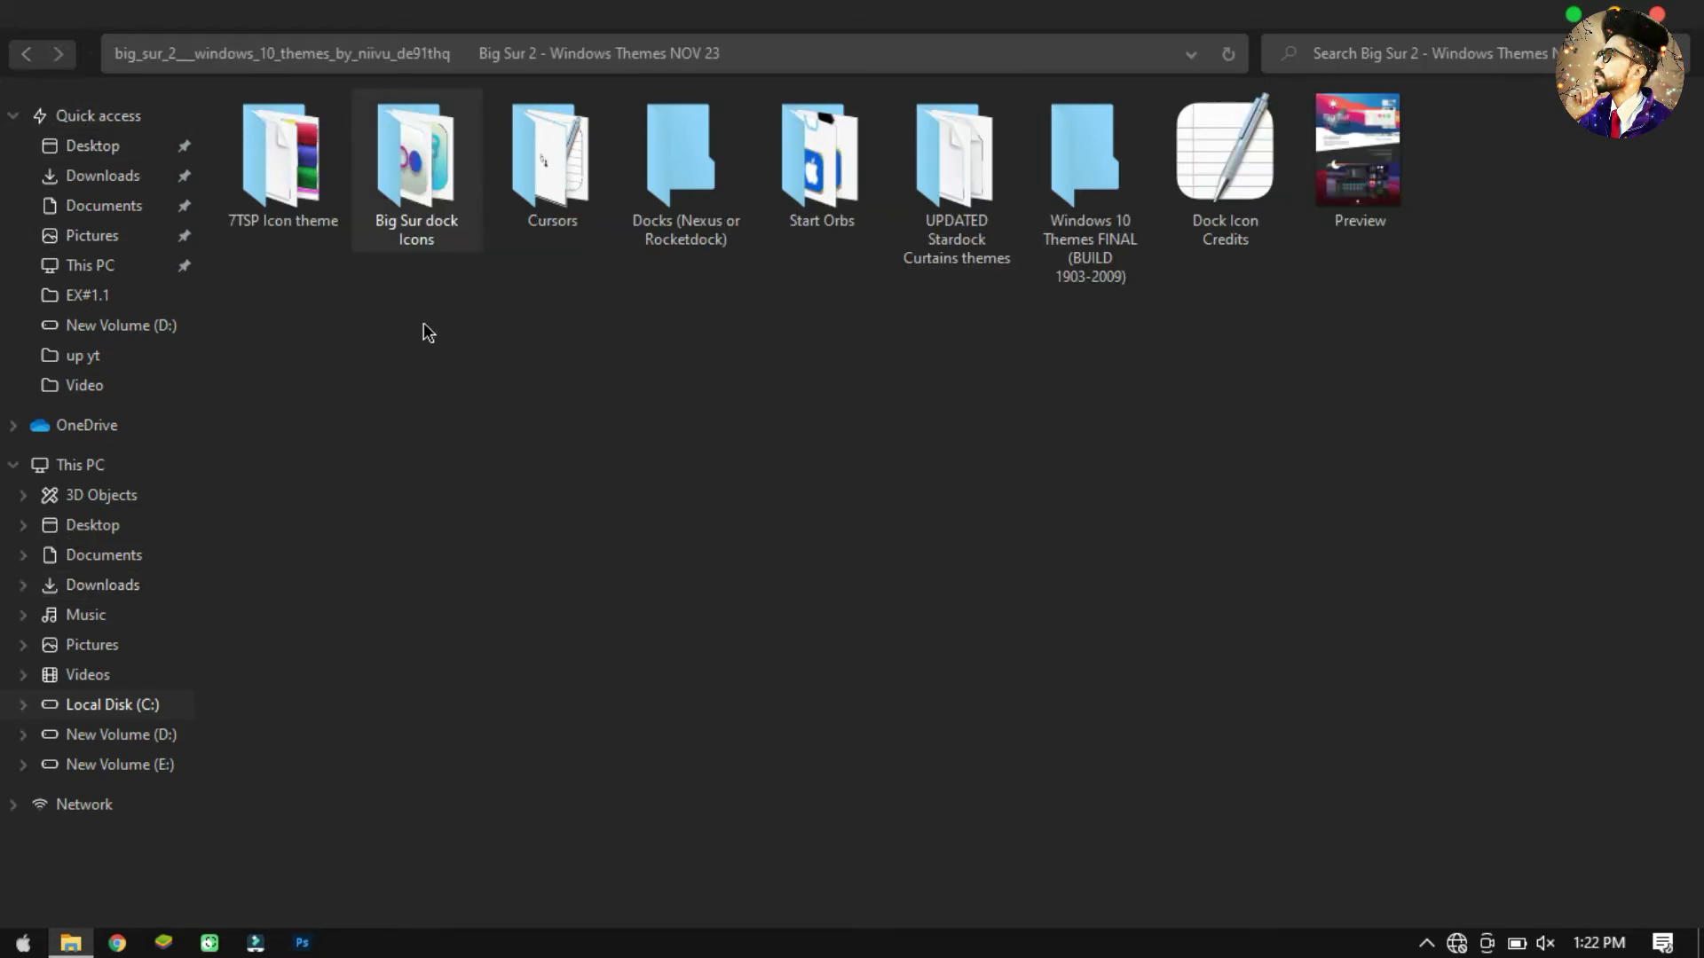
click(669, 211)
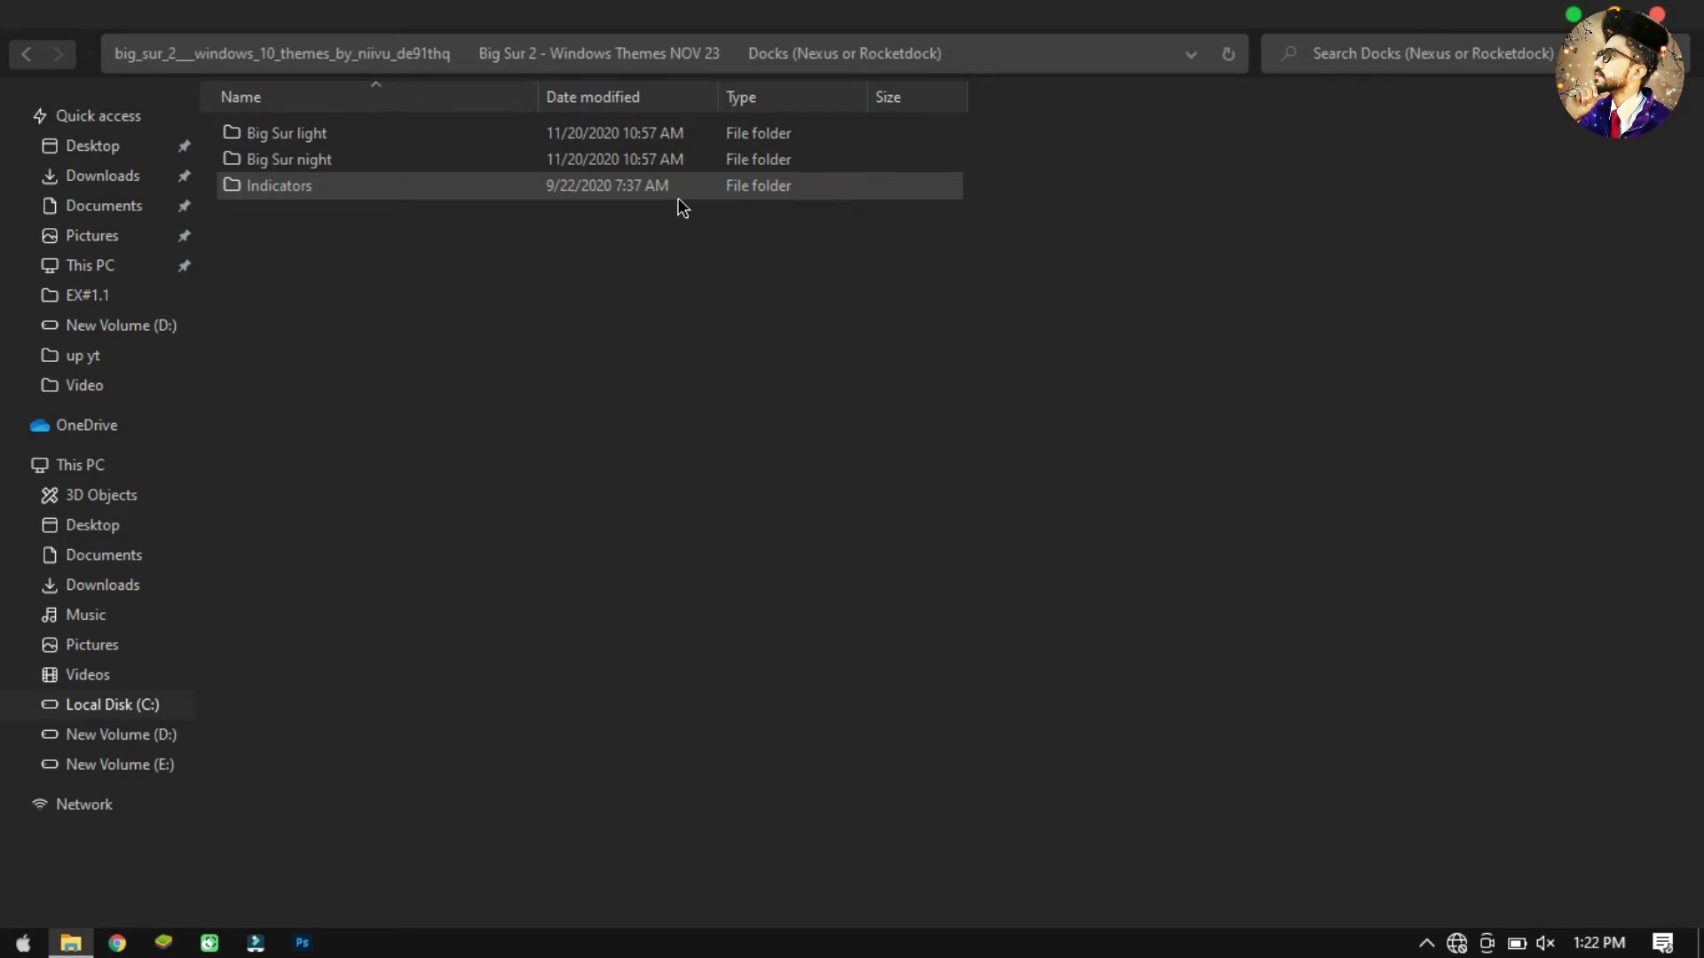
drag(1020, 155, 897, 129)
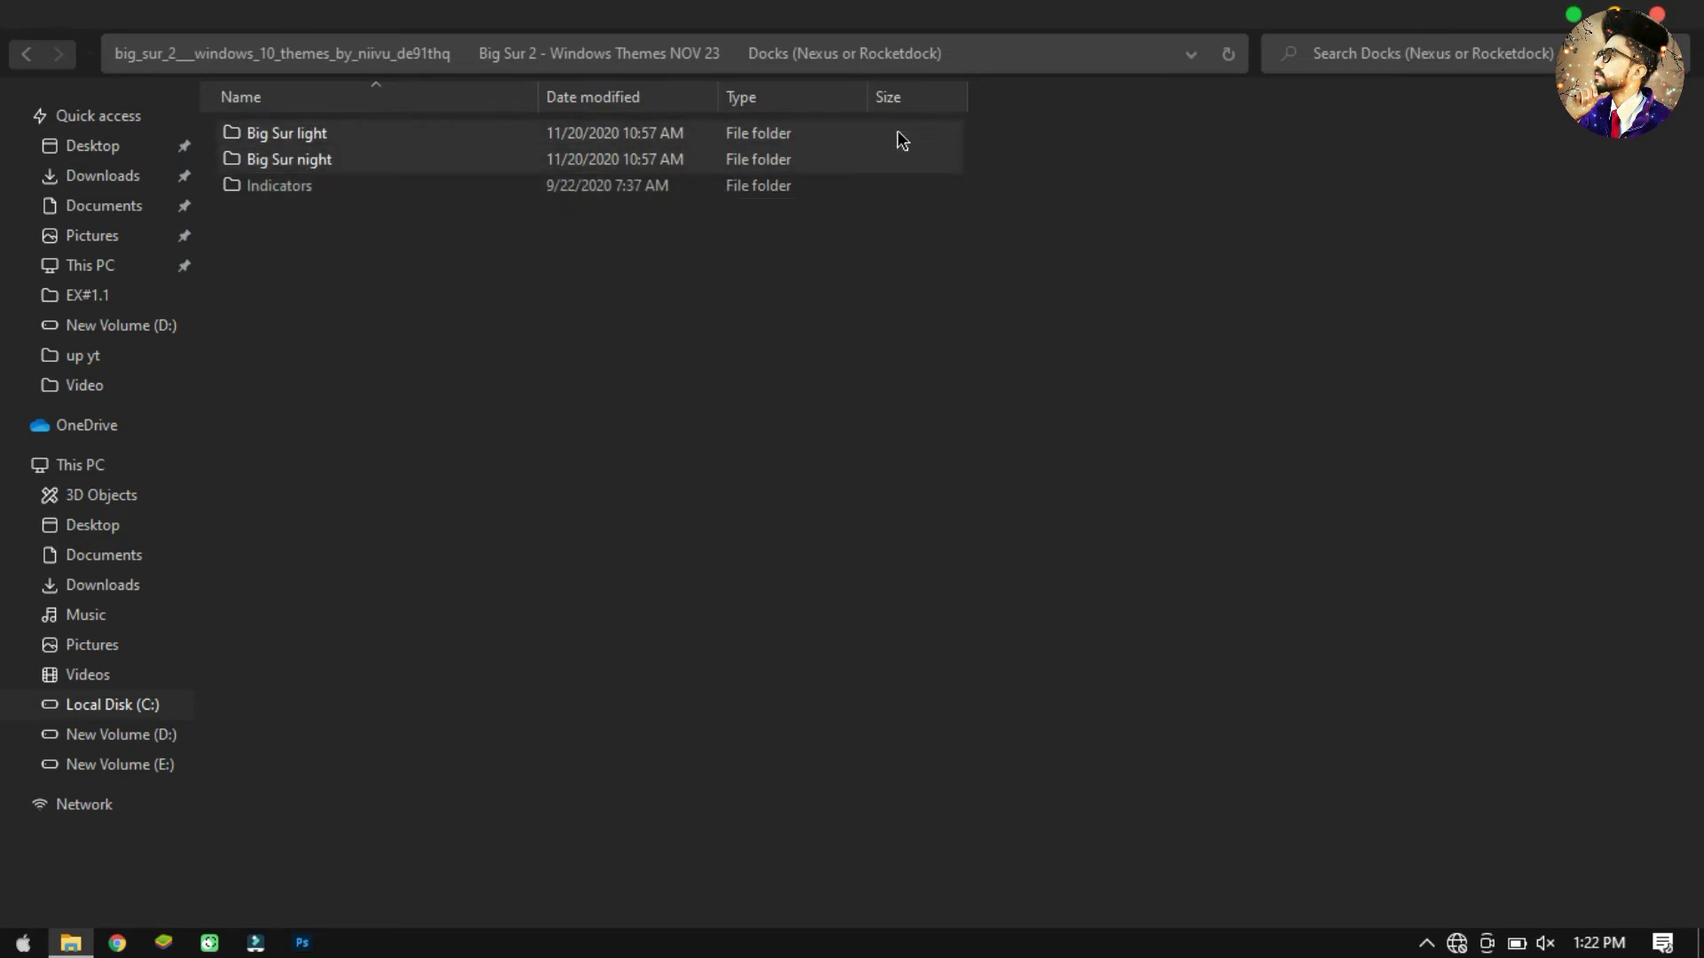
right_click(897, 129)
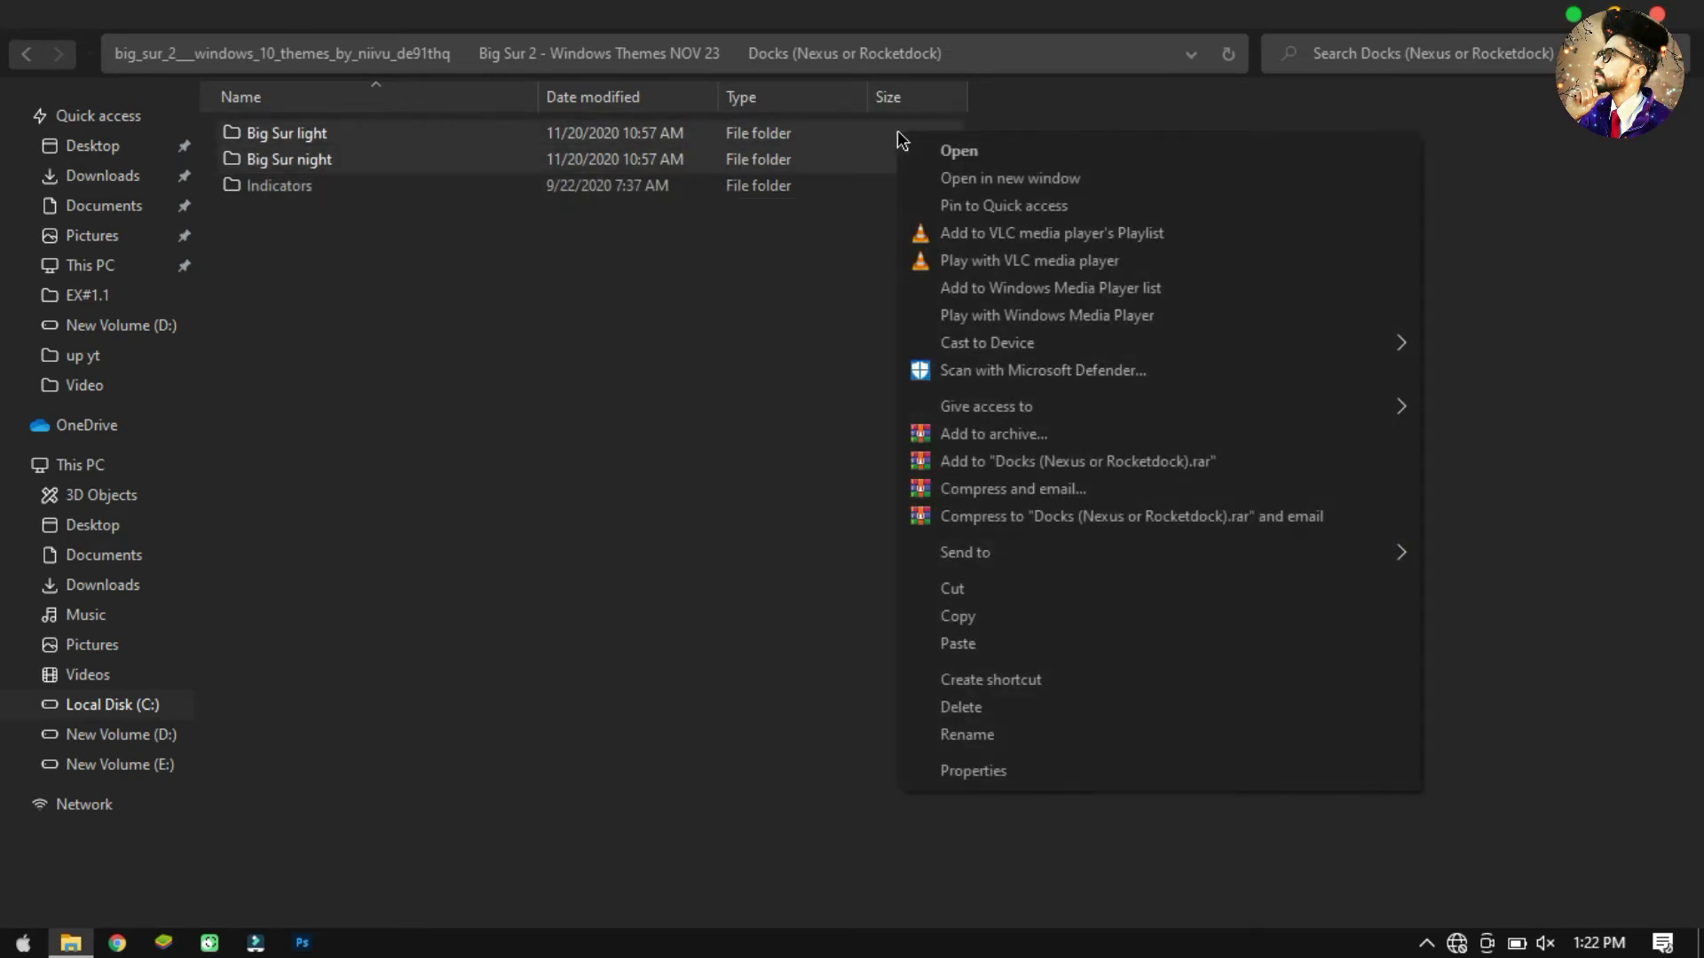
click(963, 615)
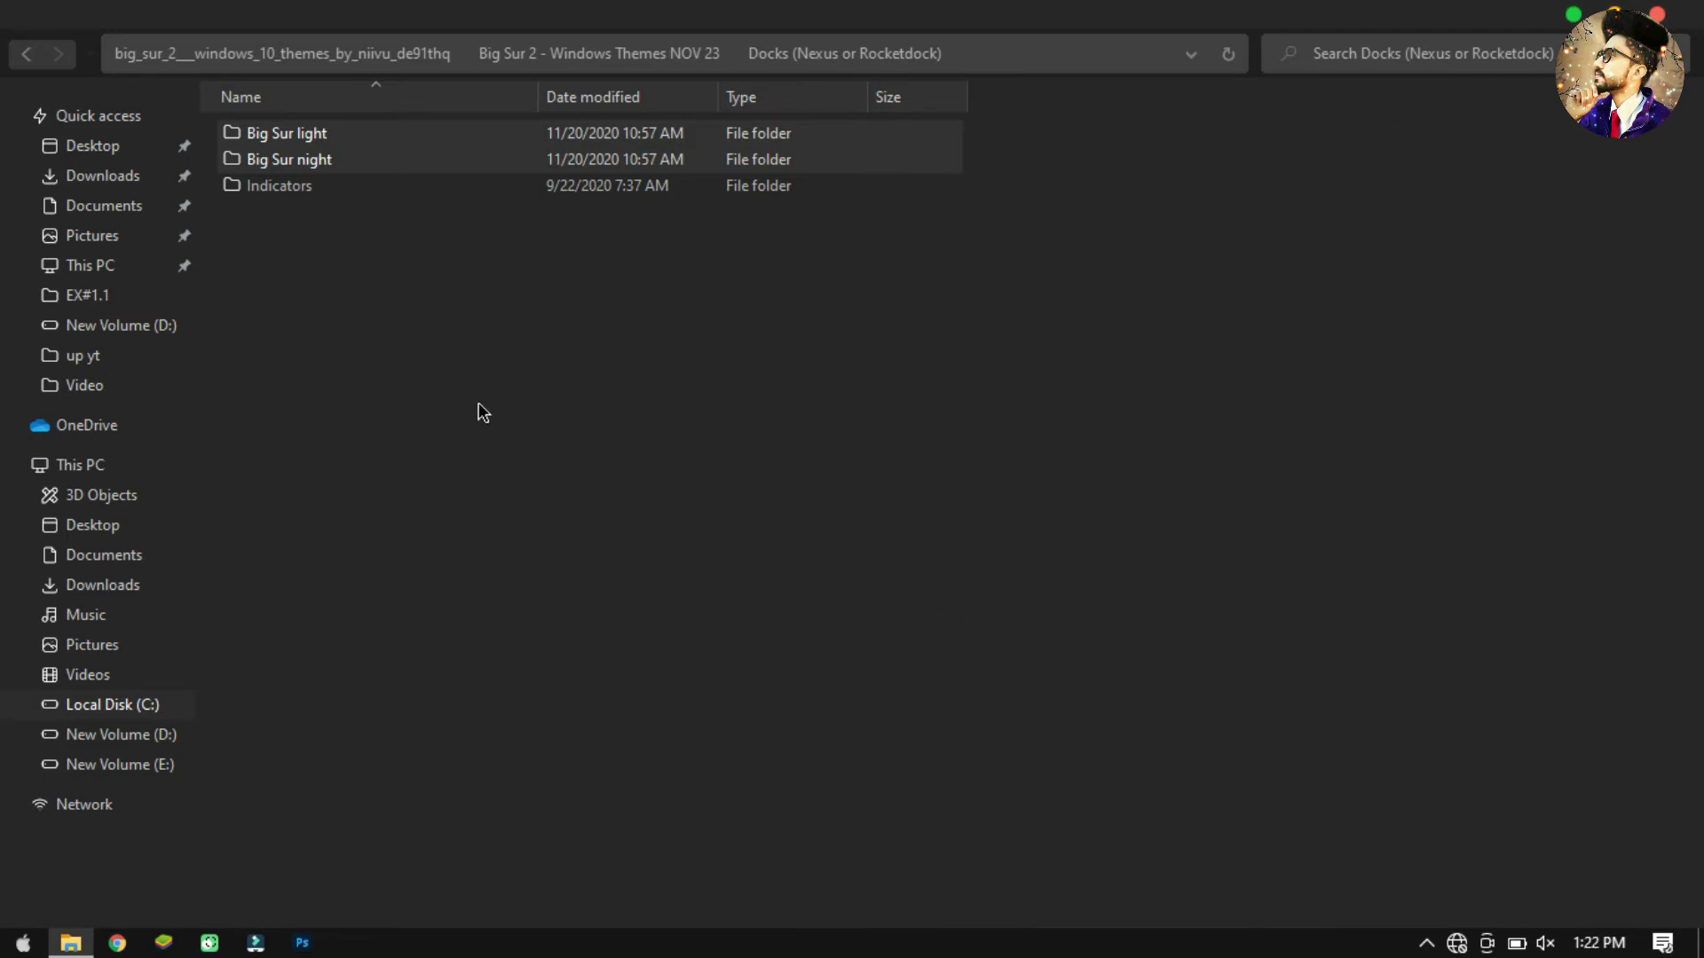
click(149, 207)
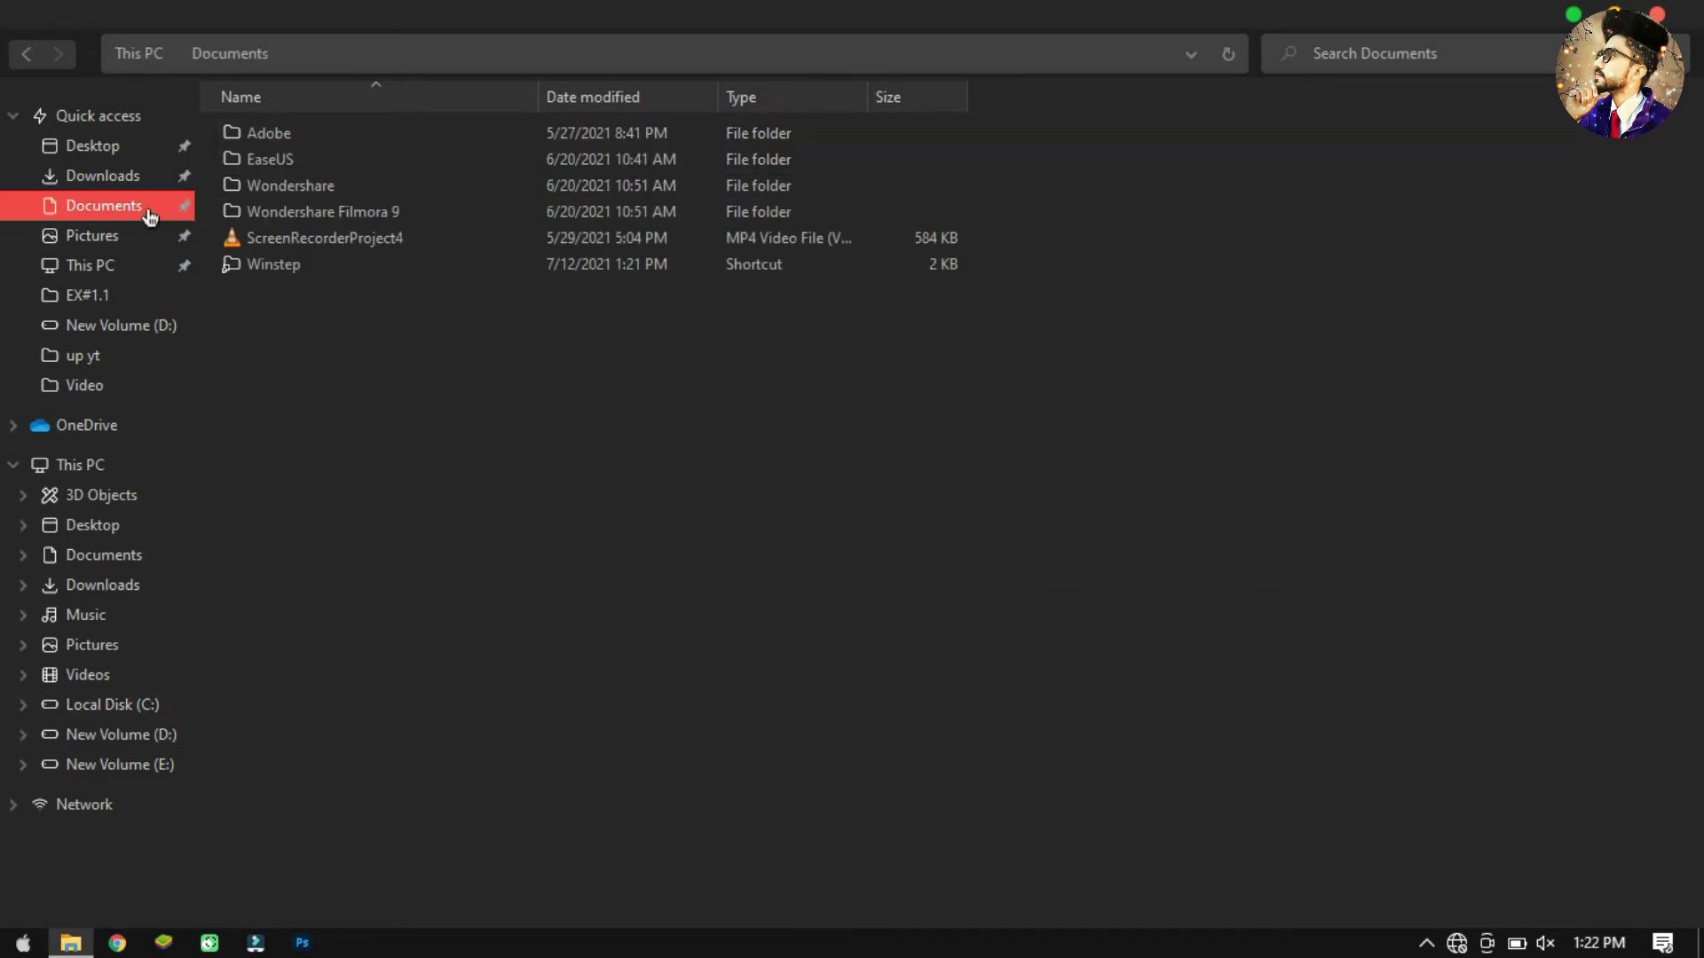
double_click(242, 265)
double_click(242, 264)
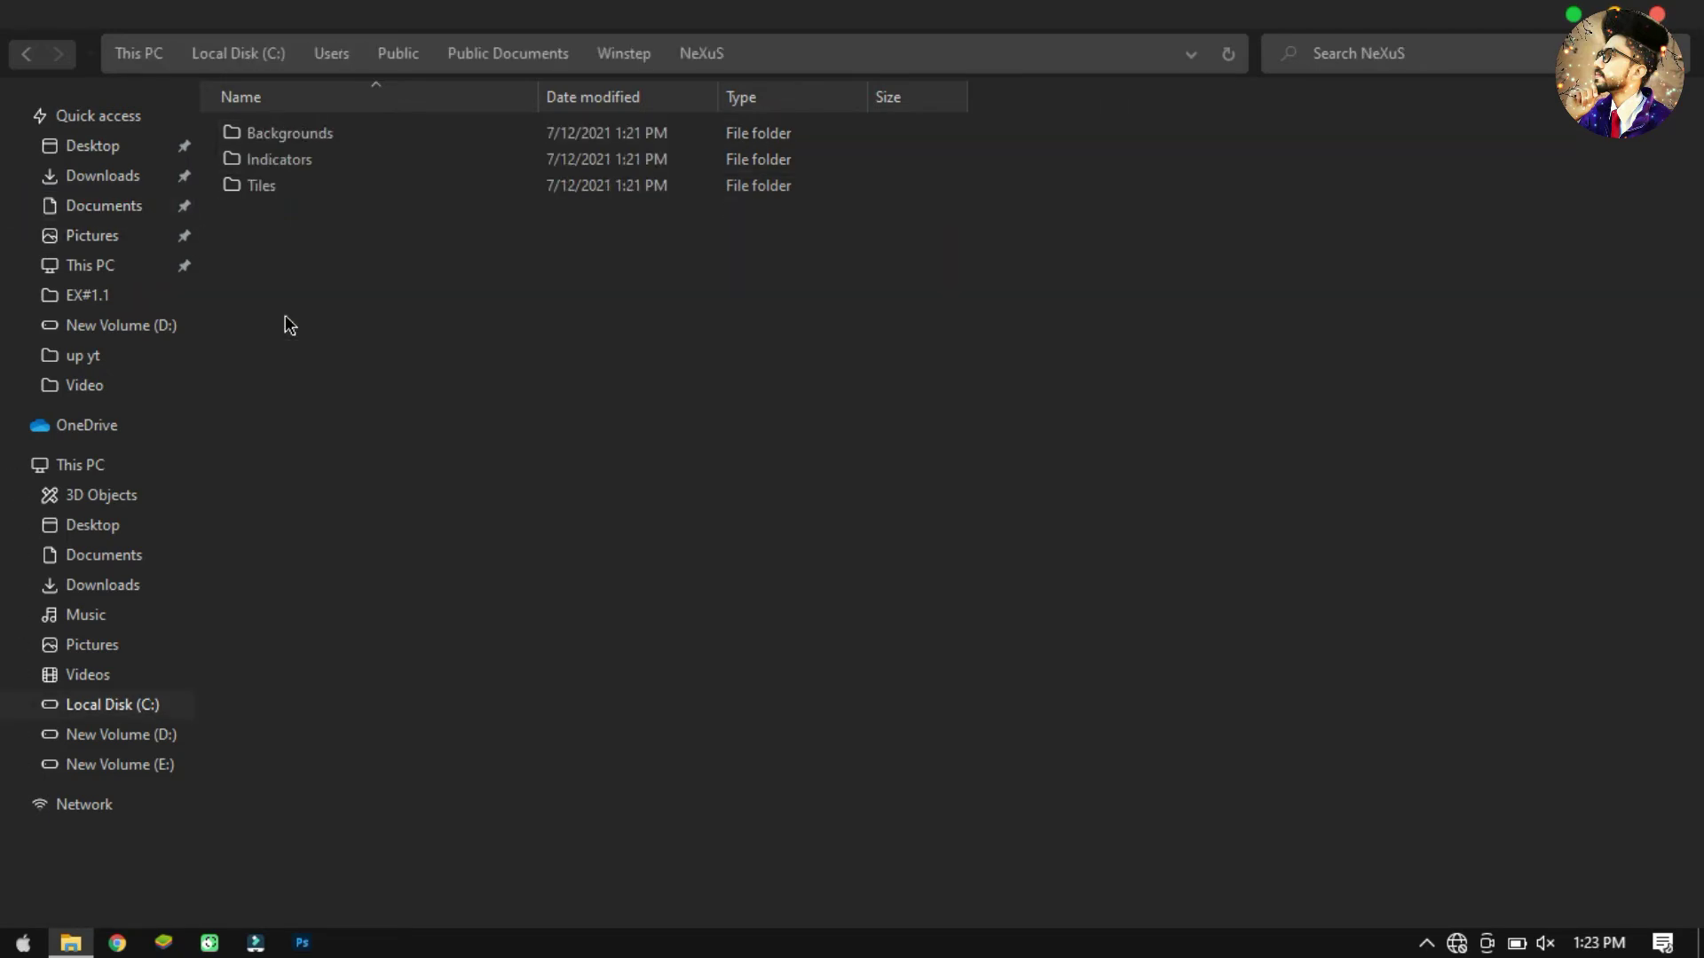
double_click(319, 140)
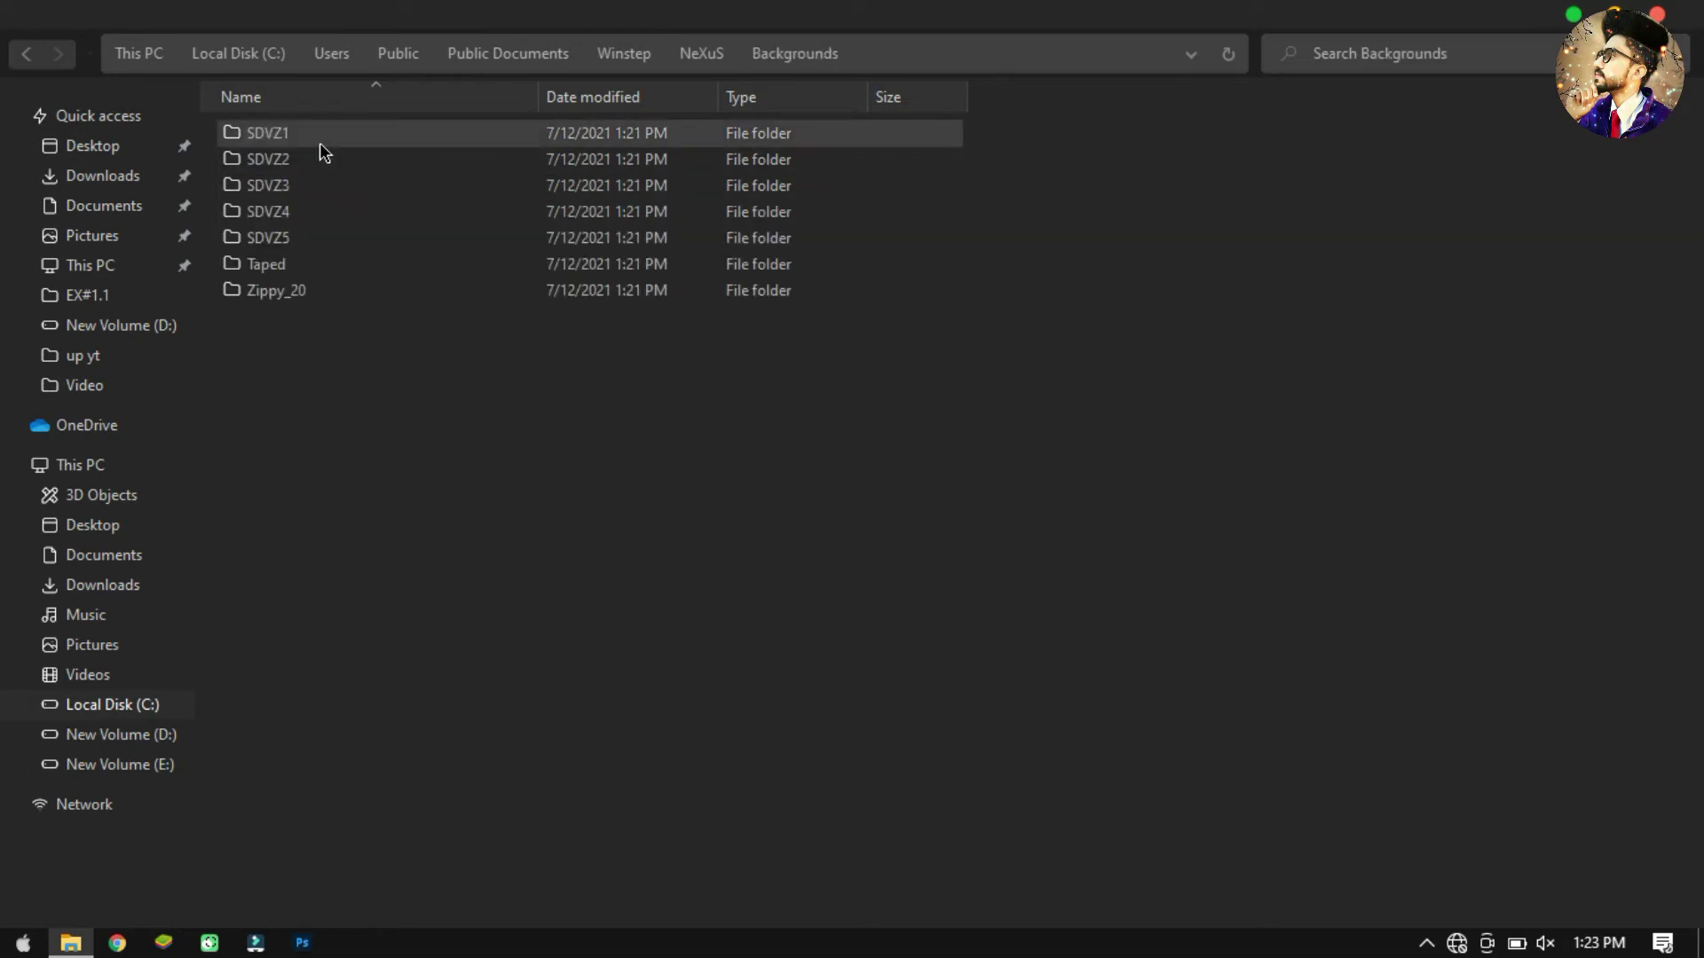
right_click(404, 419)
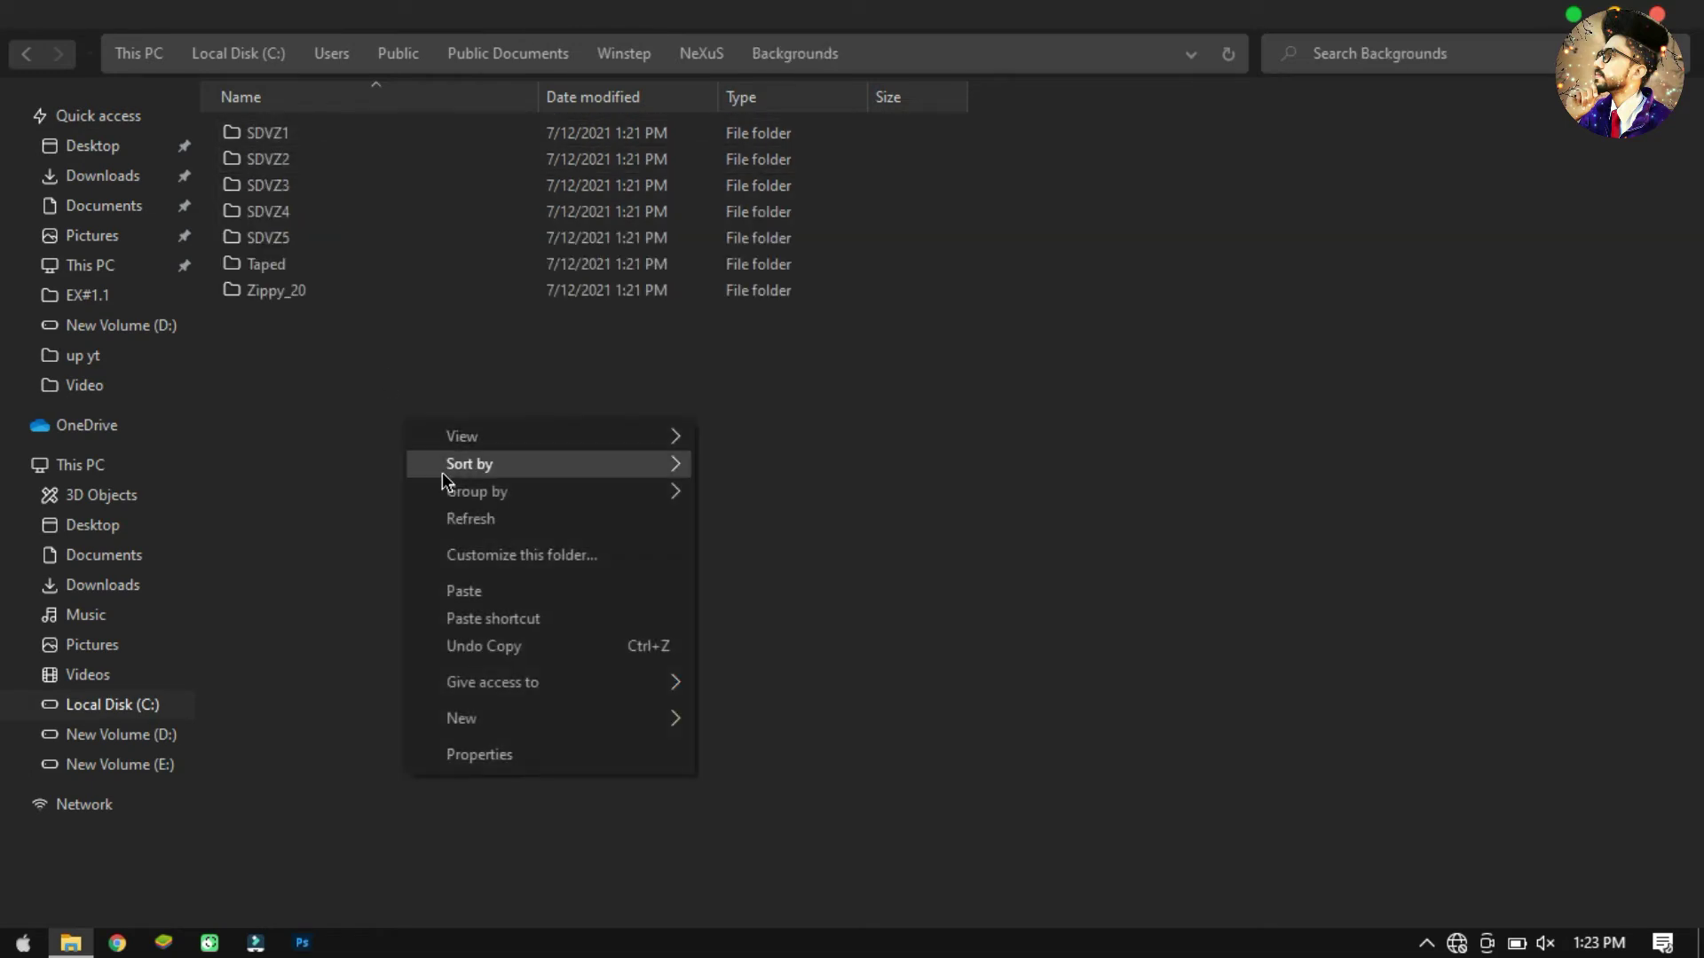
click(495, 592)
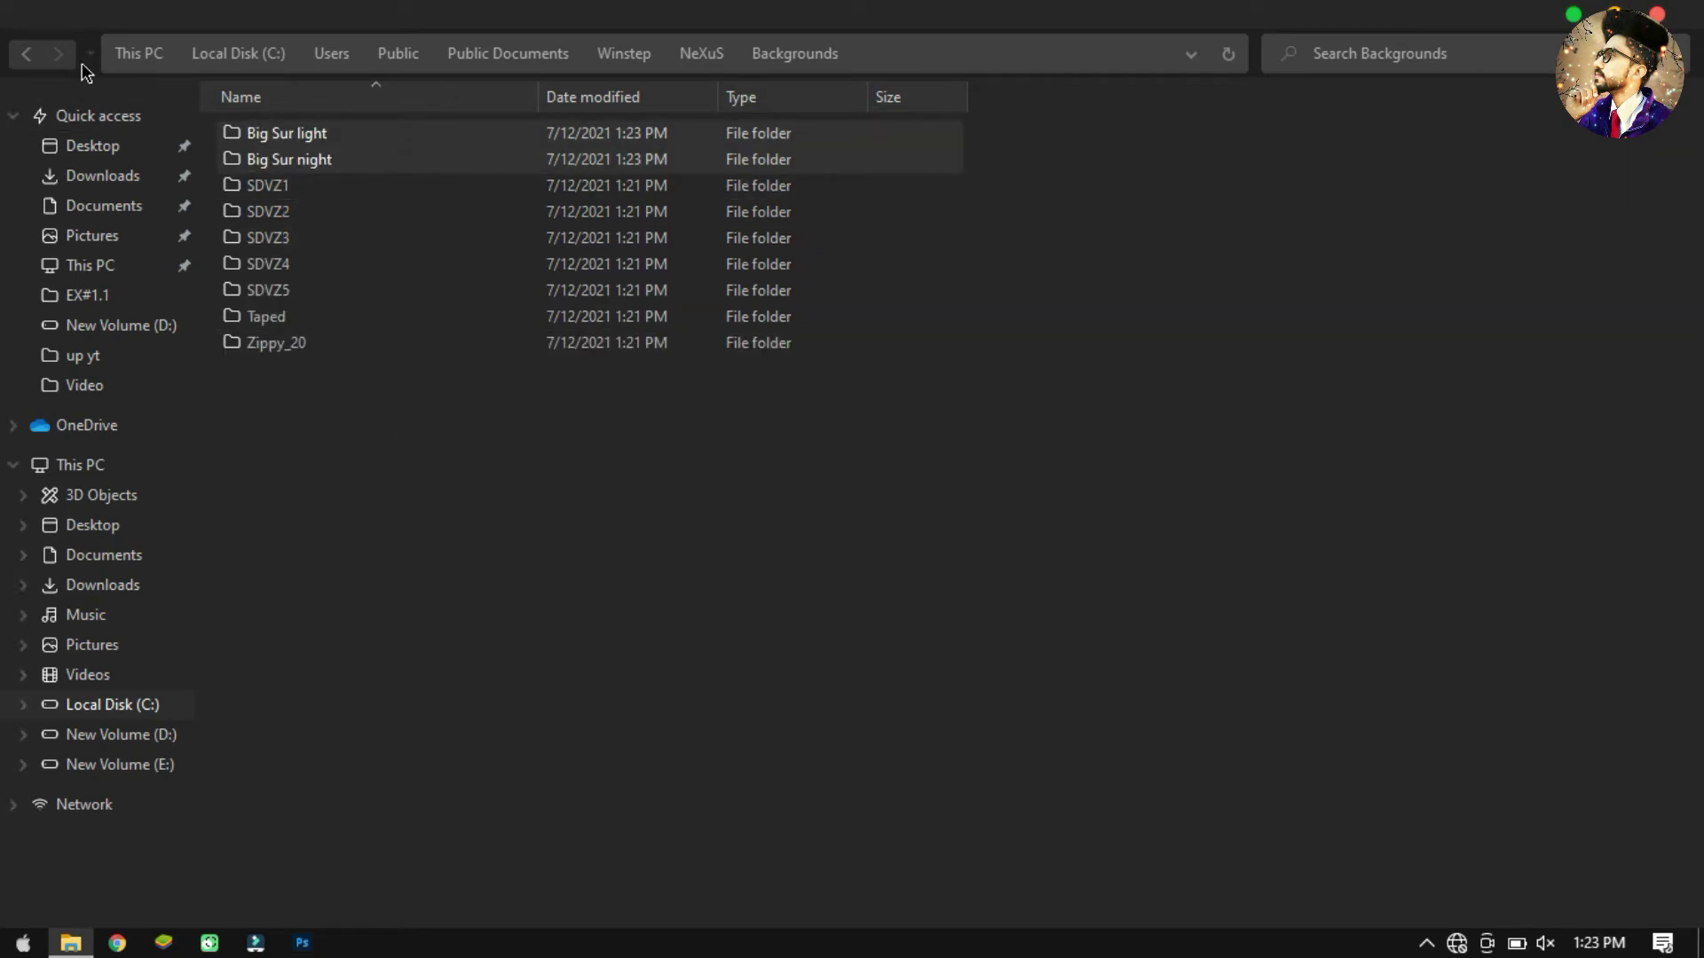
Step: Return to the Docks (Nexus or Rocketdock) folder and copy the Big Sur Dark and Big Sur Light images from its Indicators folder
click(39, 56)
click(39, 57)
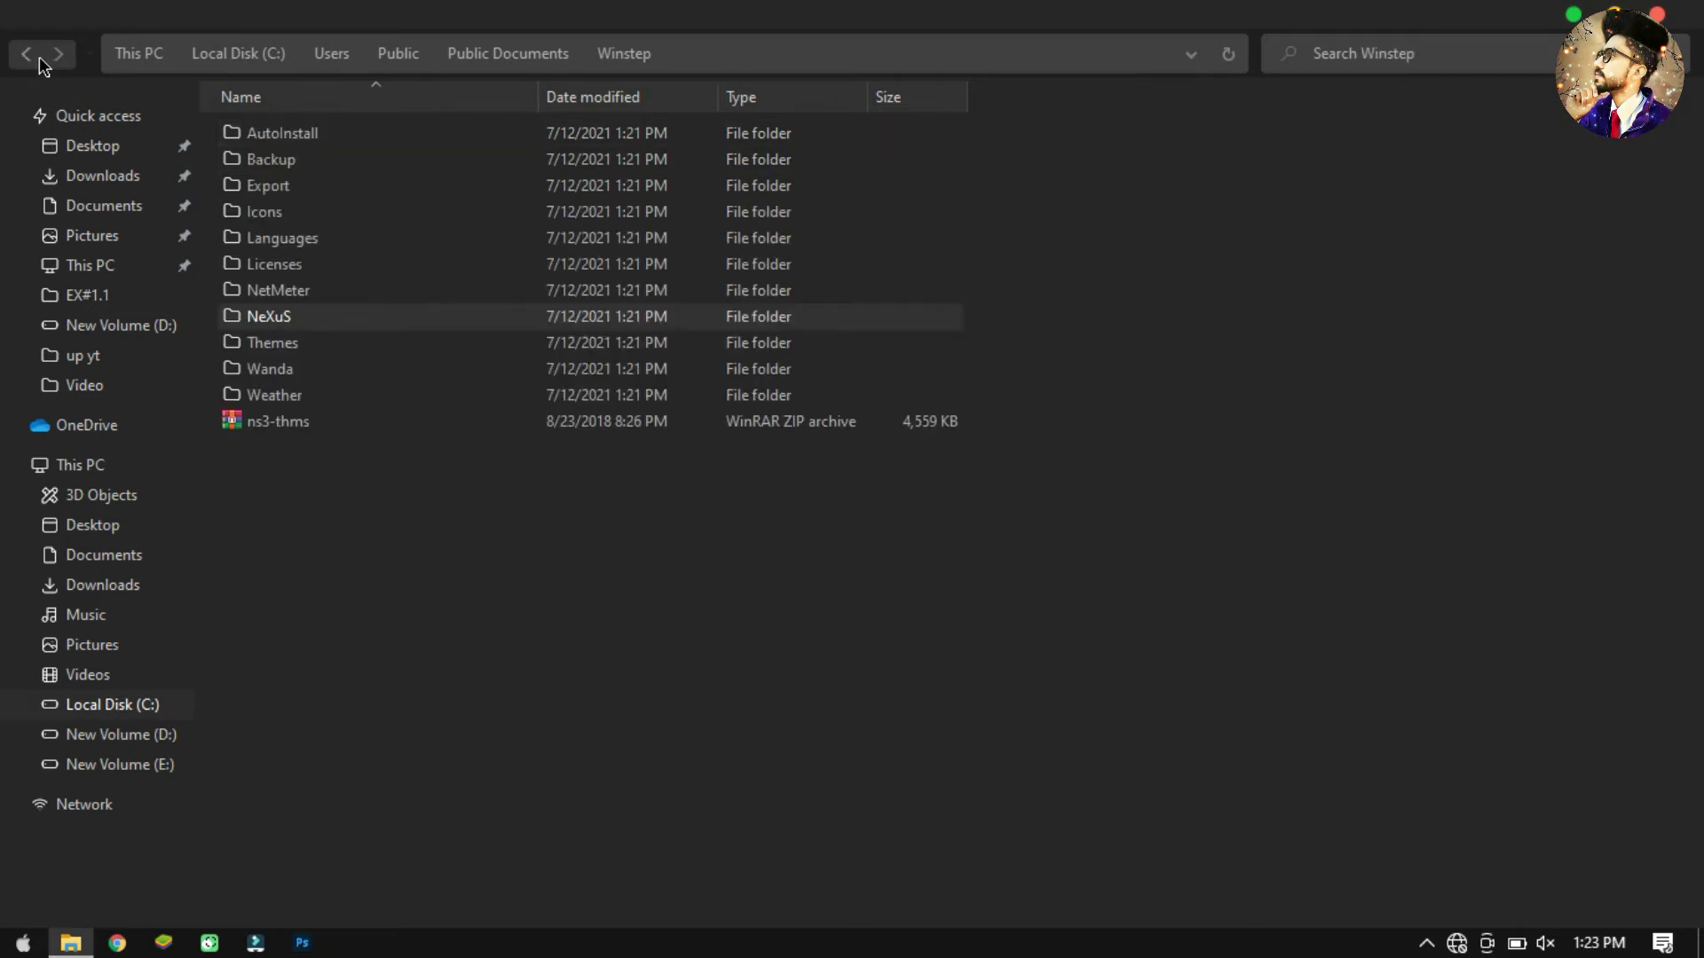
click(39, 57)
click(39, 57)
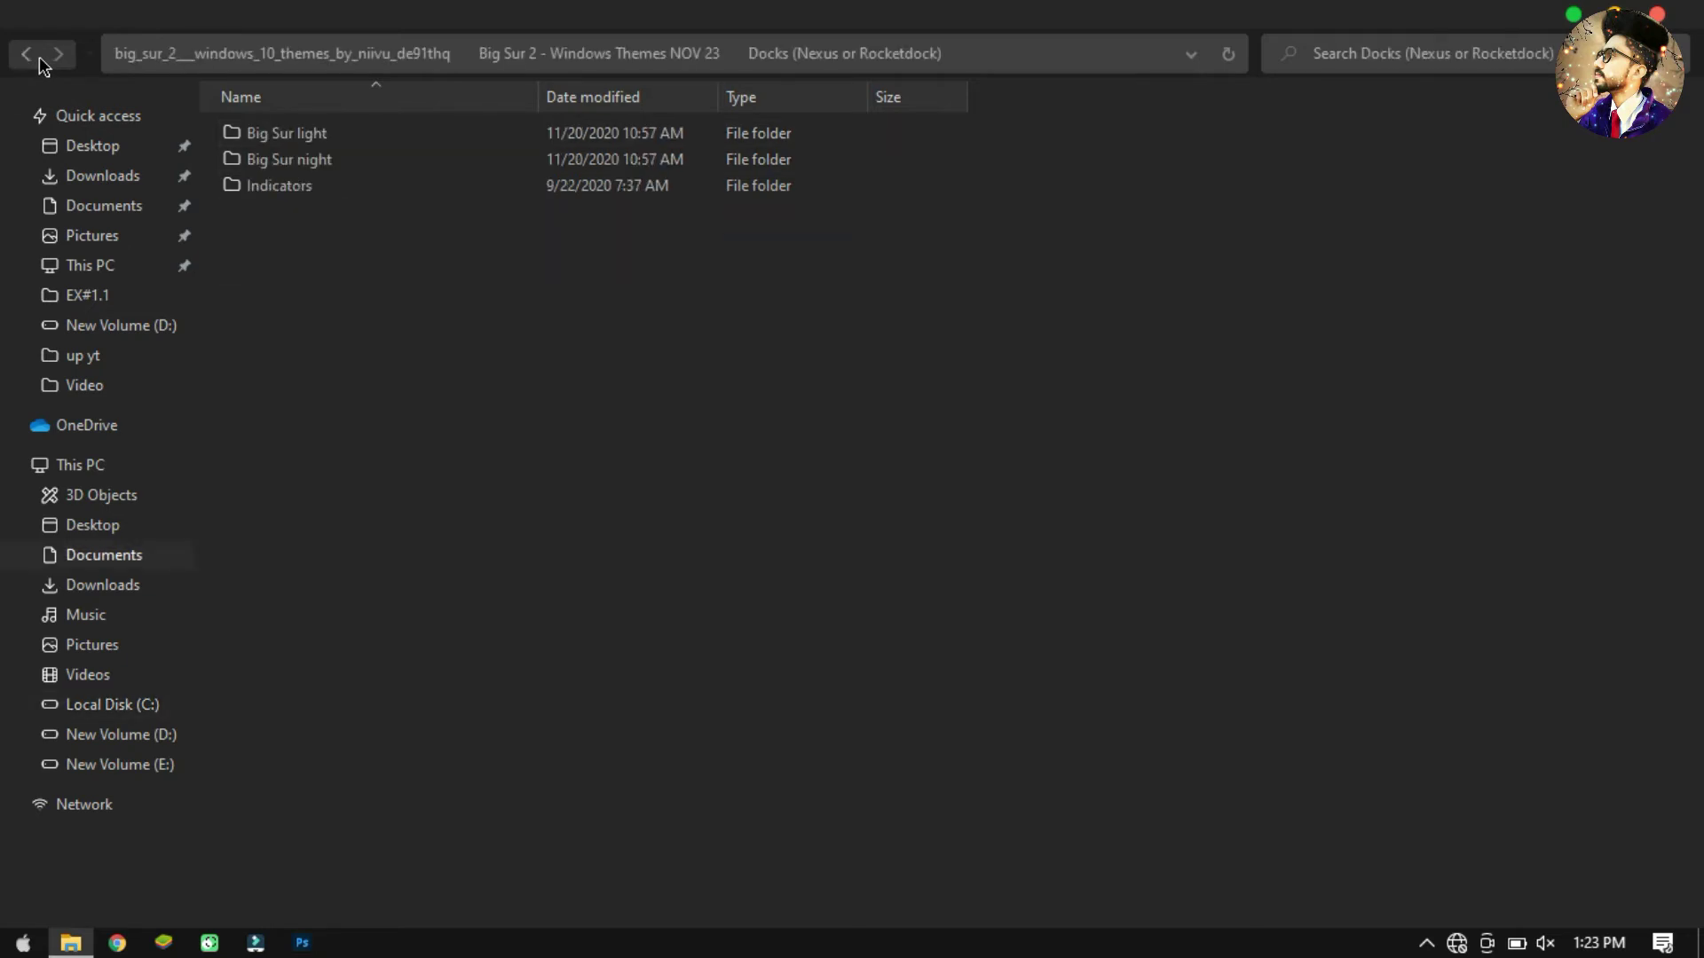
double_click(311, 197)
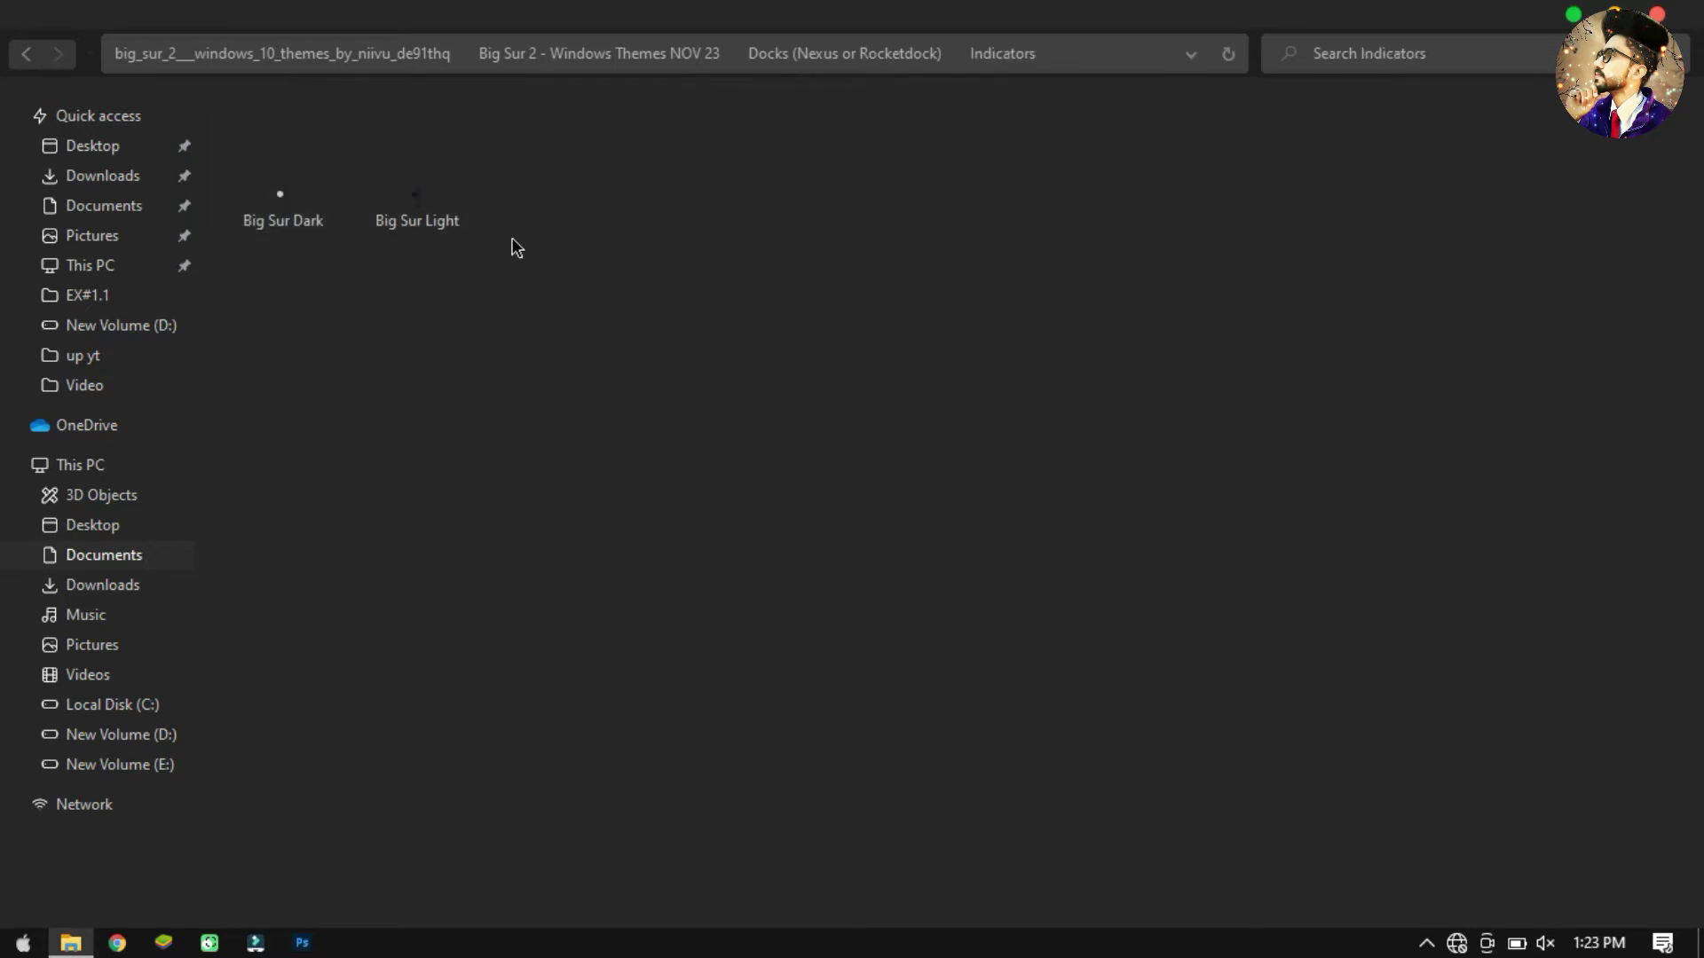
right_click(295, 158)
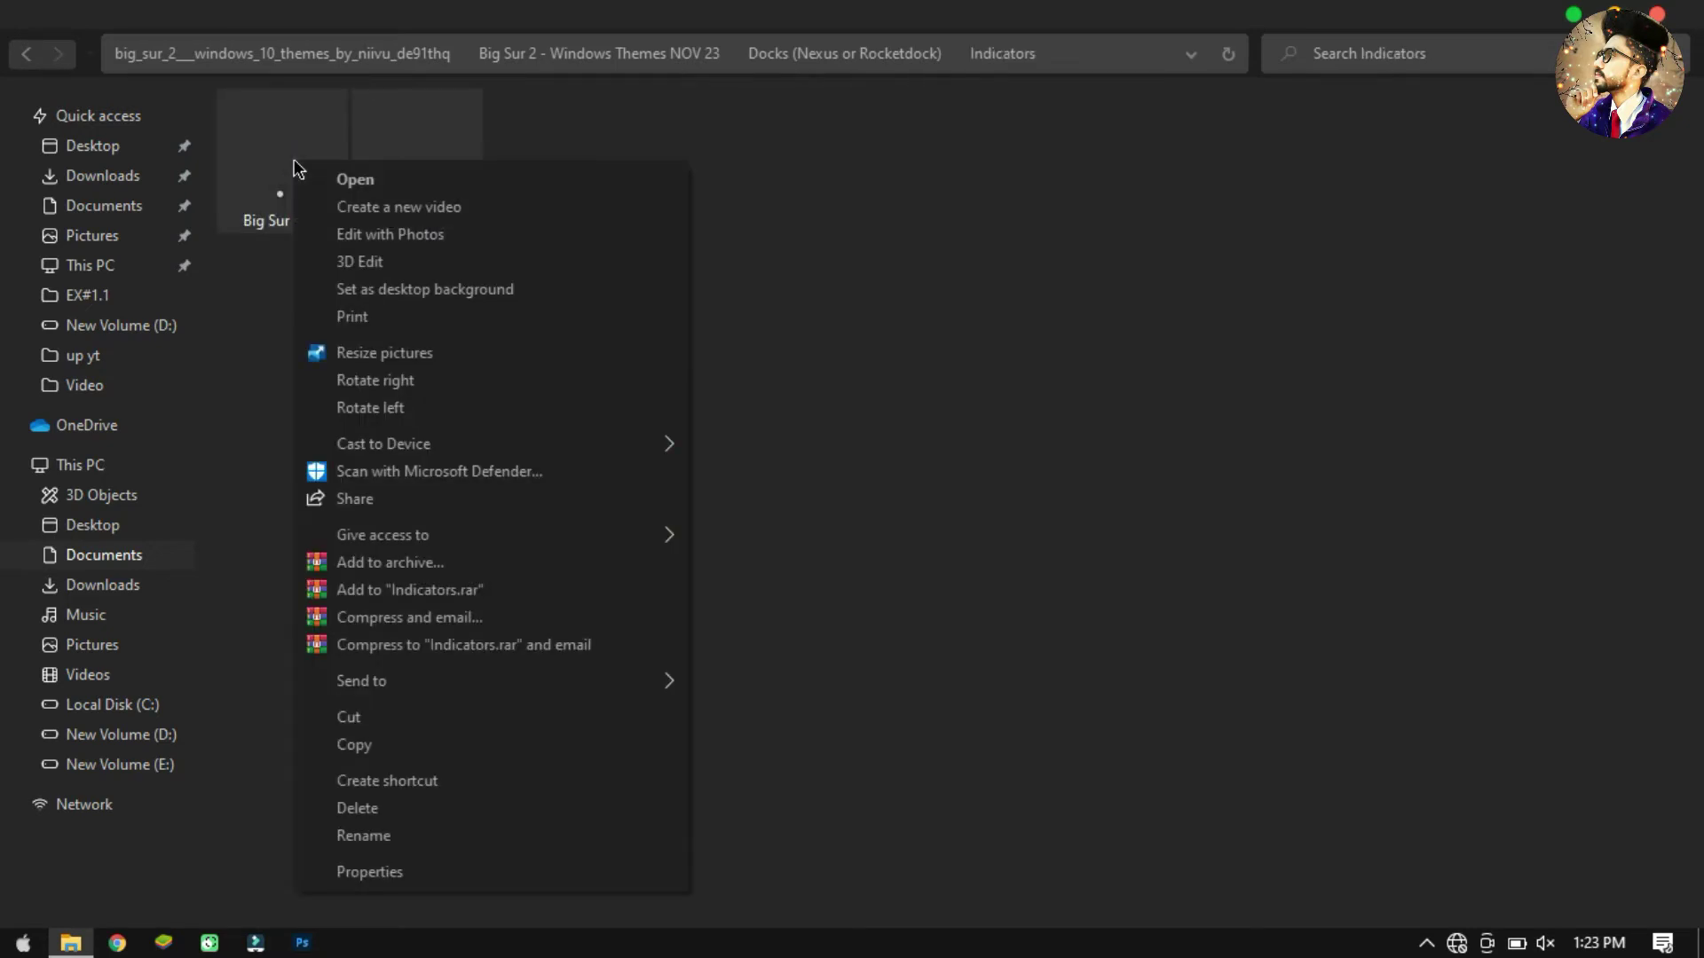
click(366, 744)
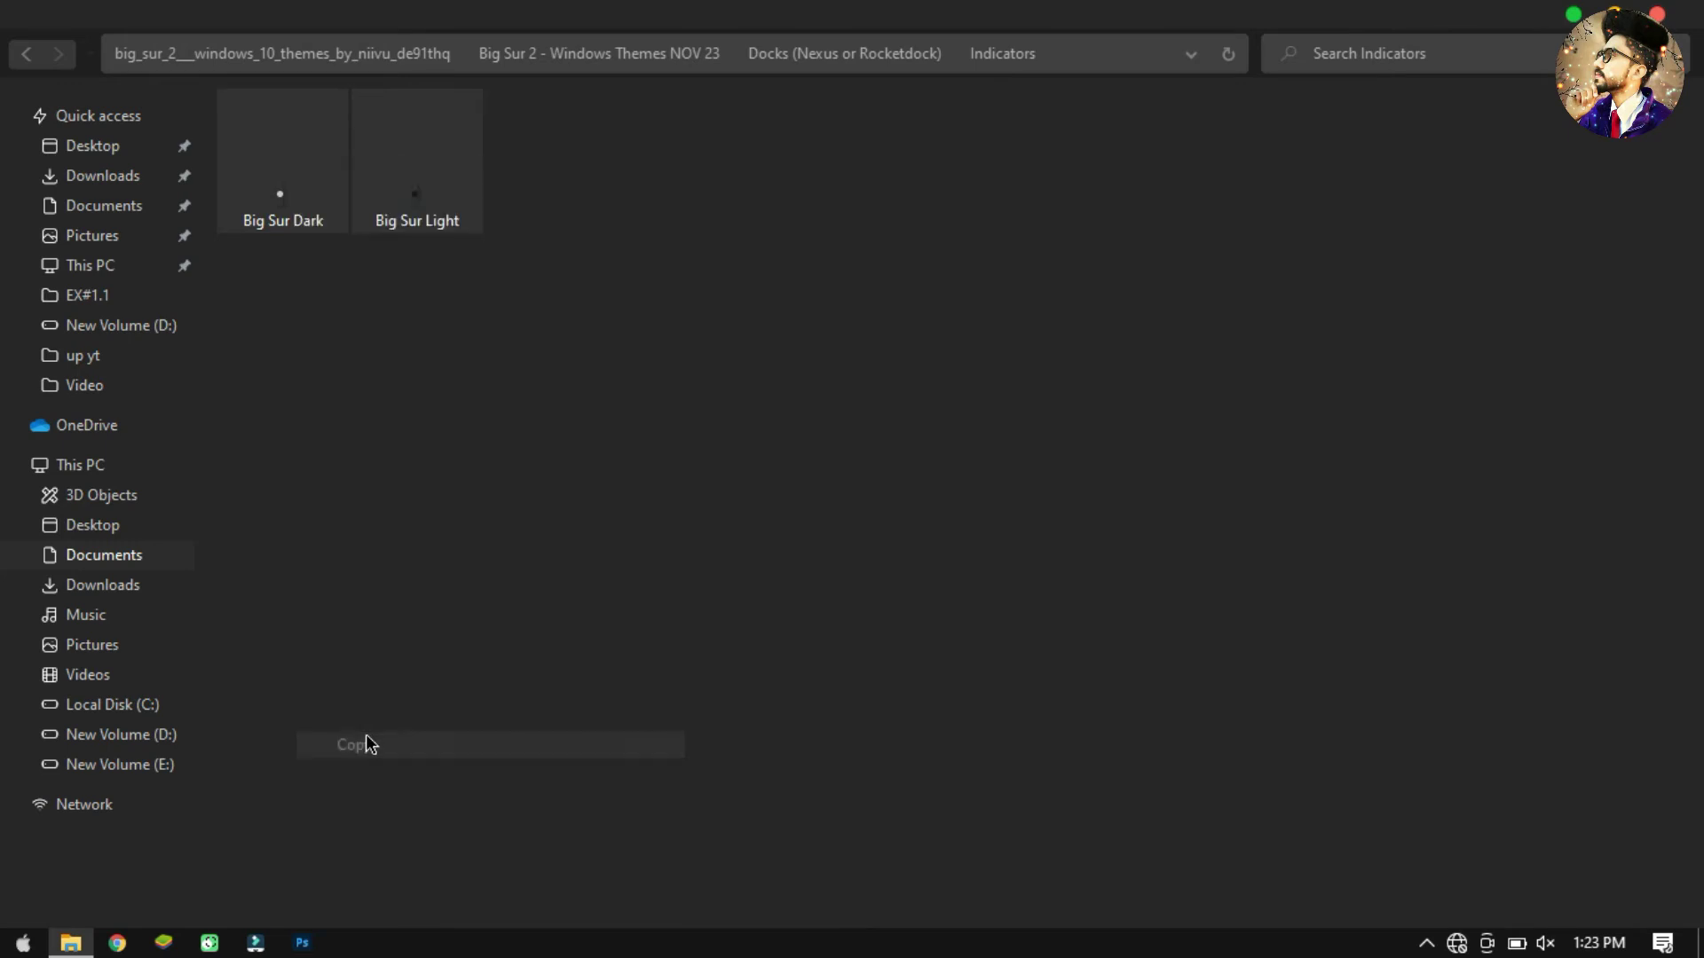
Step: Paste the copied indicator images into the NeXuS Indicators folder of the Winstep documents
click(27, 54)
click(31, 55)
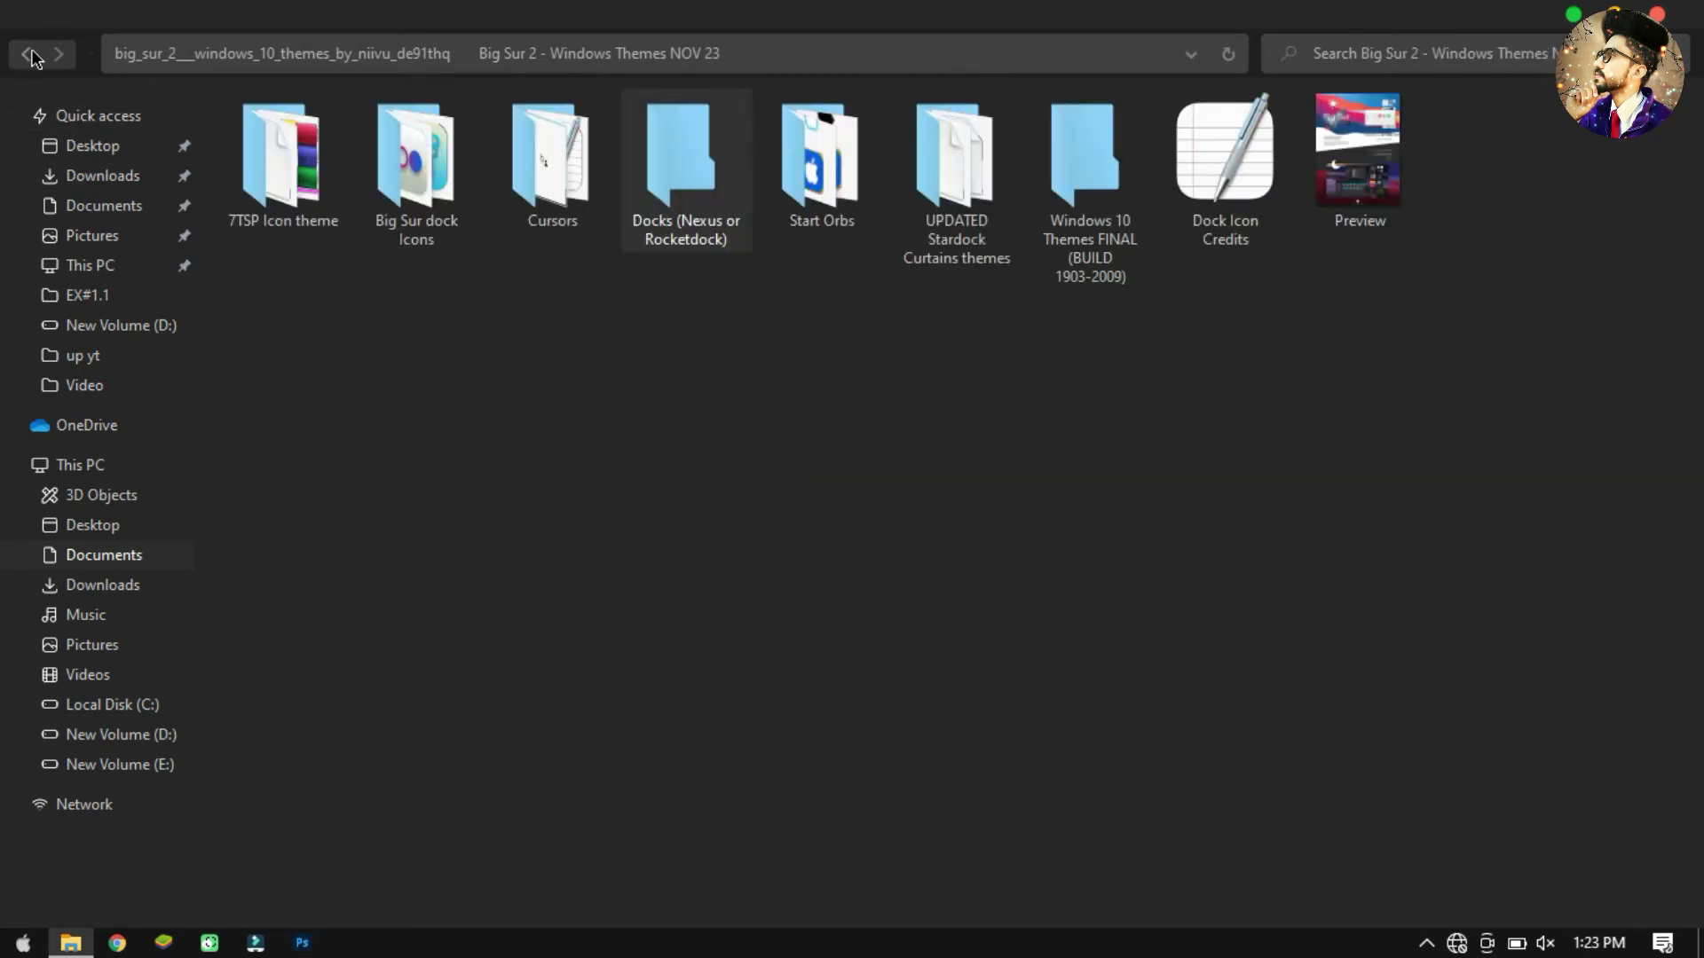
click(31, 55)
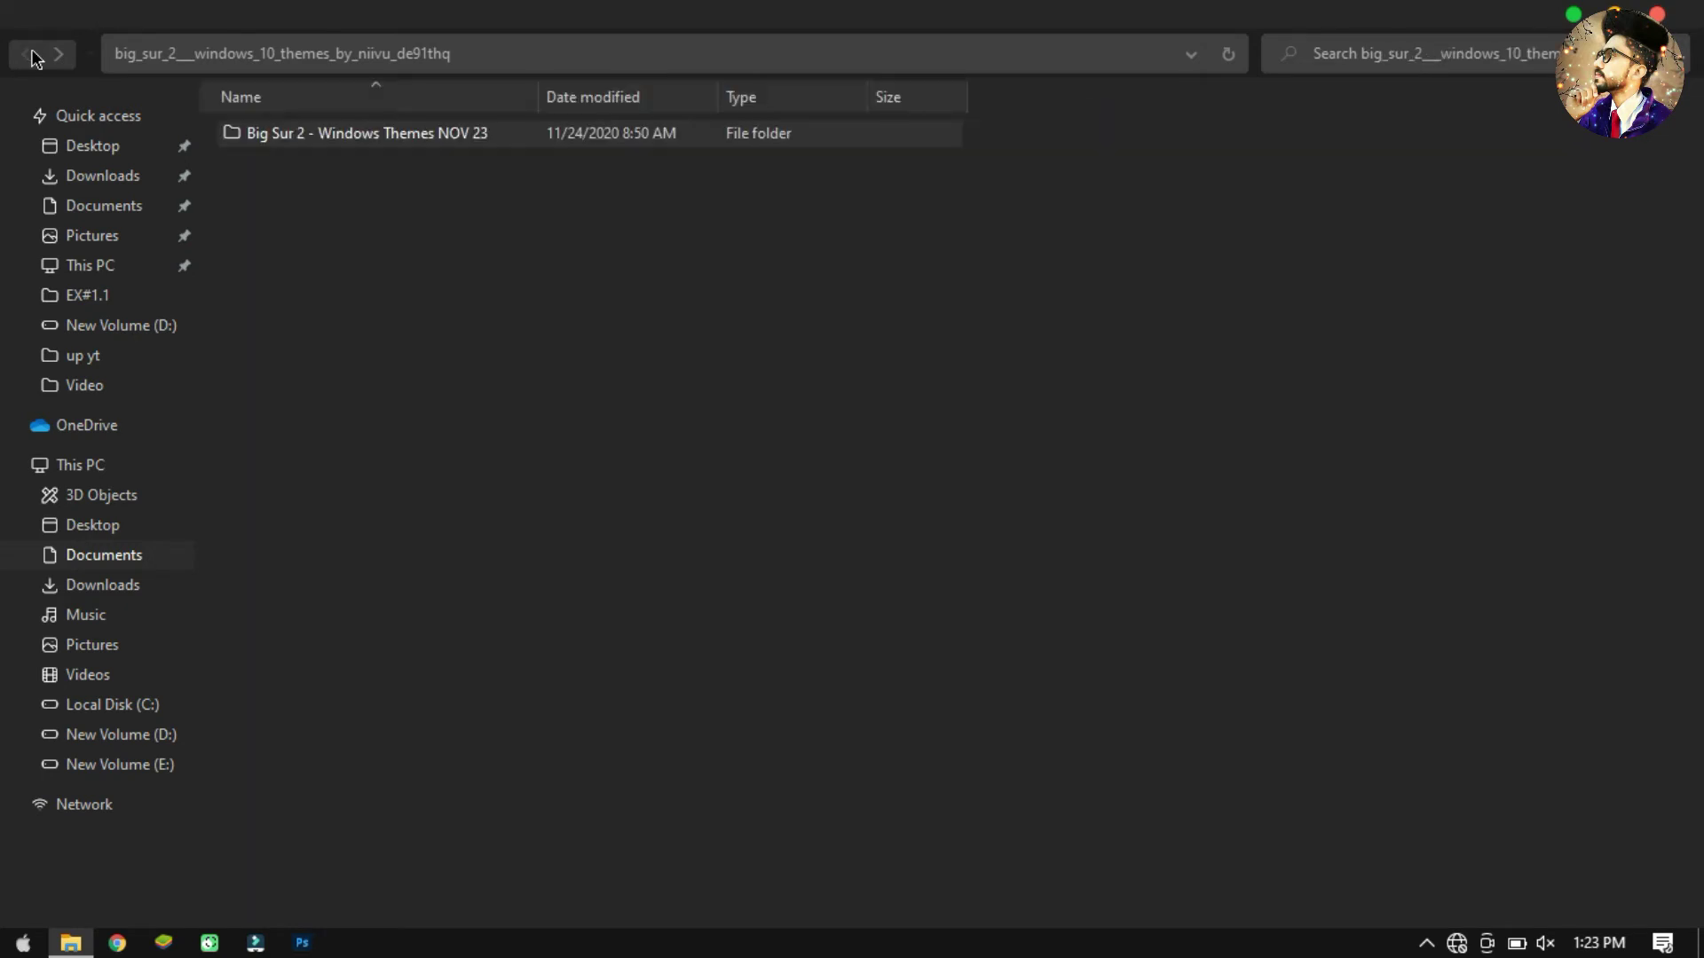
click(76, 207)
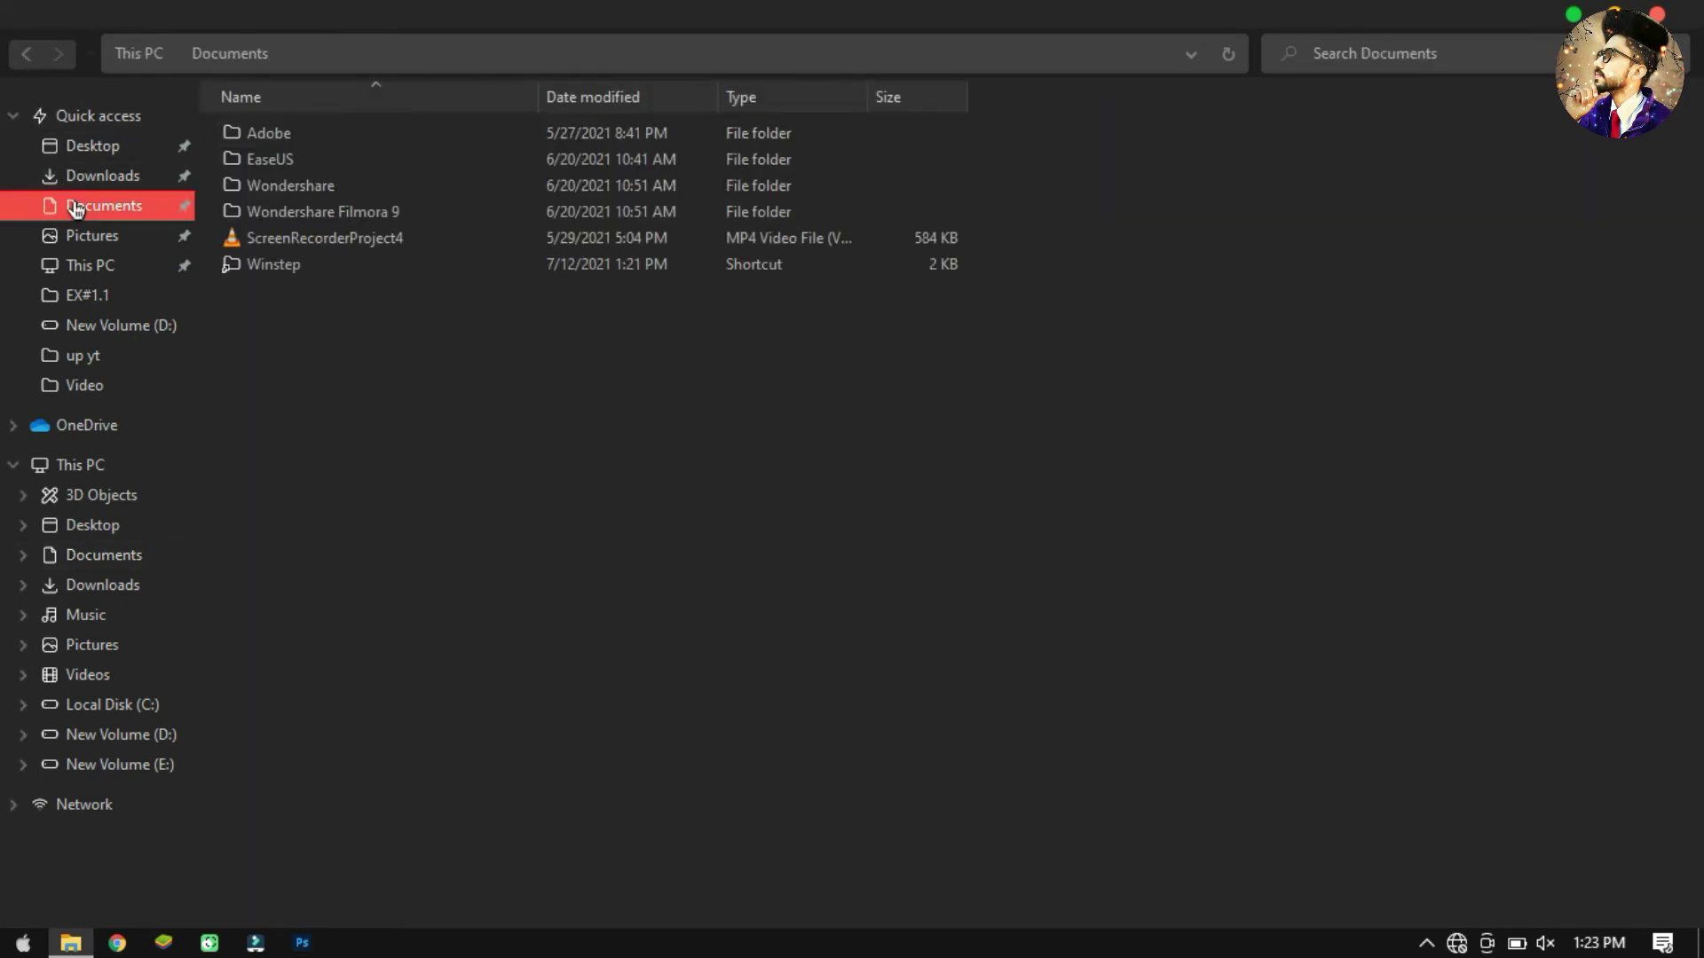
double_click(261, 265)
double_click(313, 322)
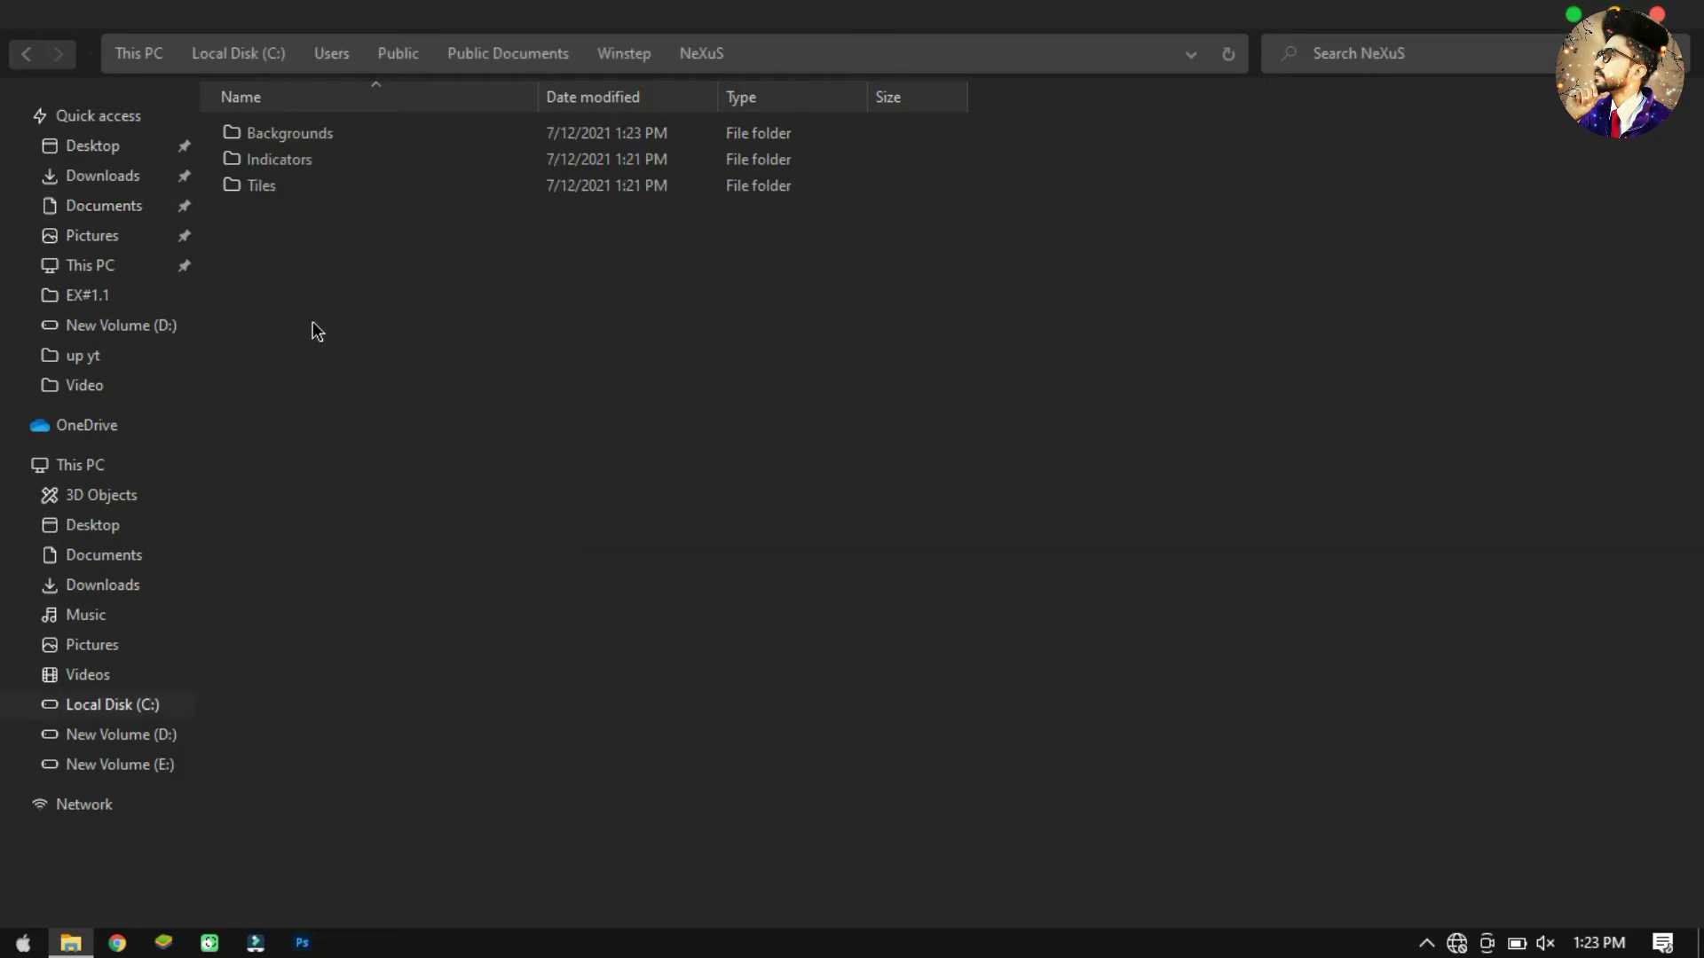
double_click(308, 169)
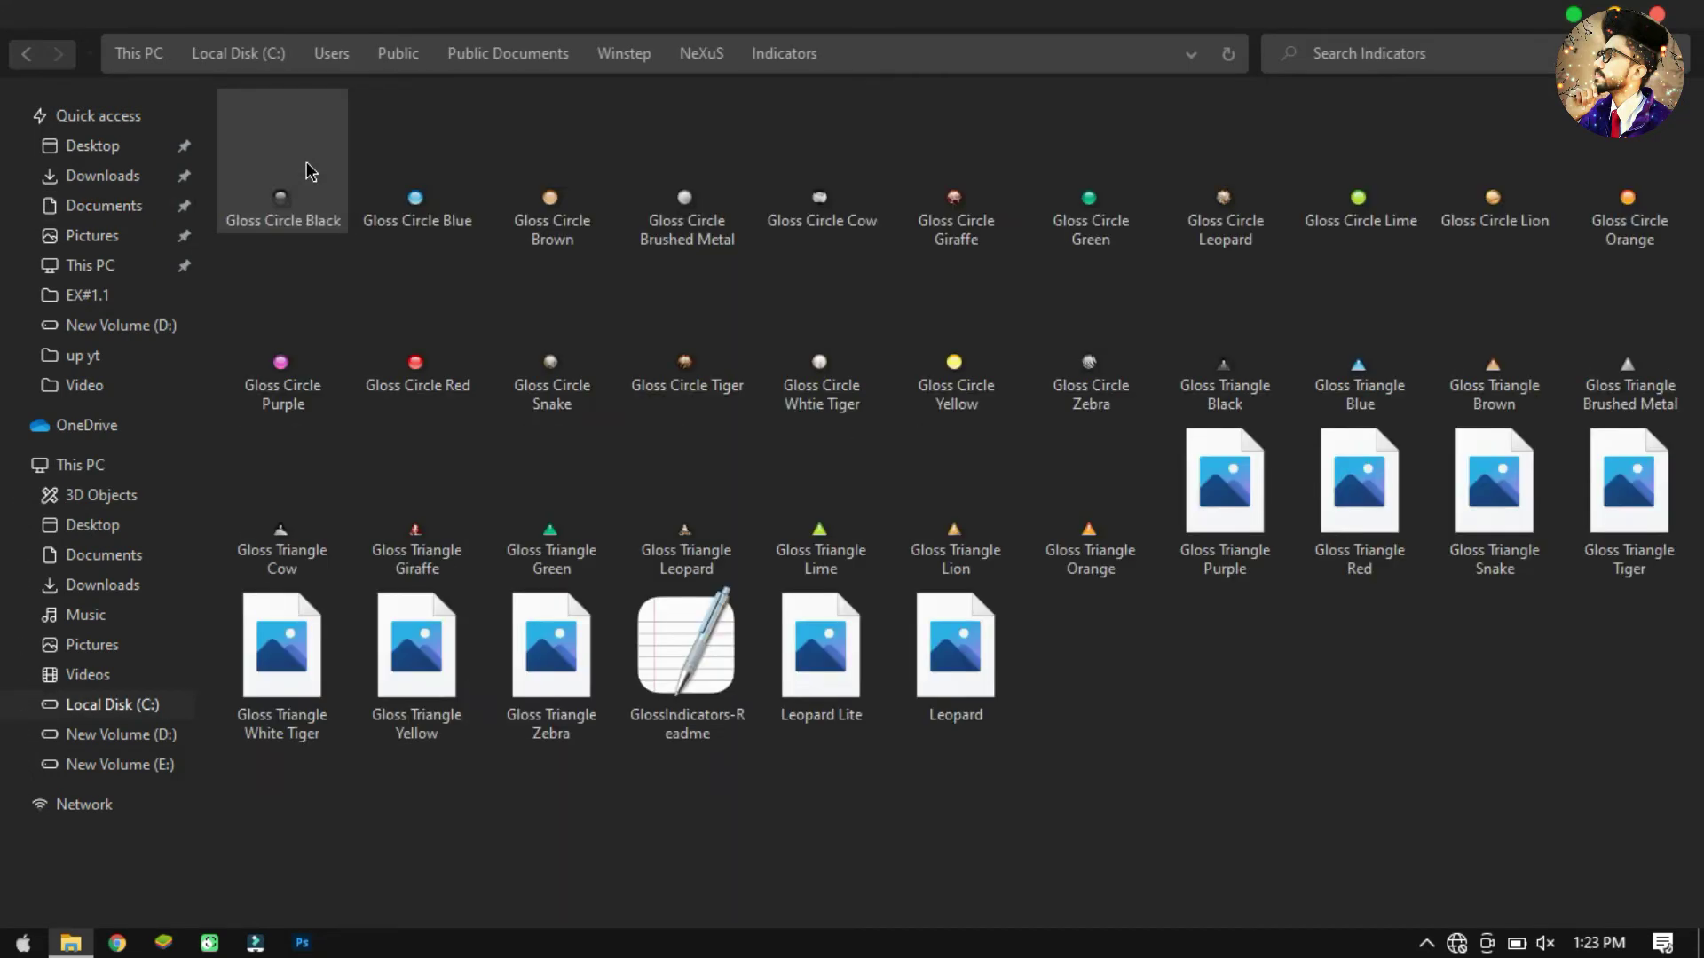
right_click(1100, 715)
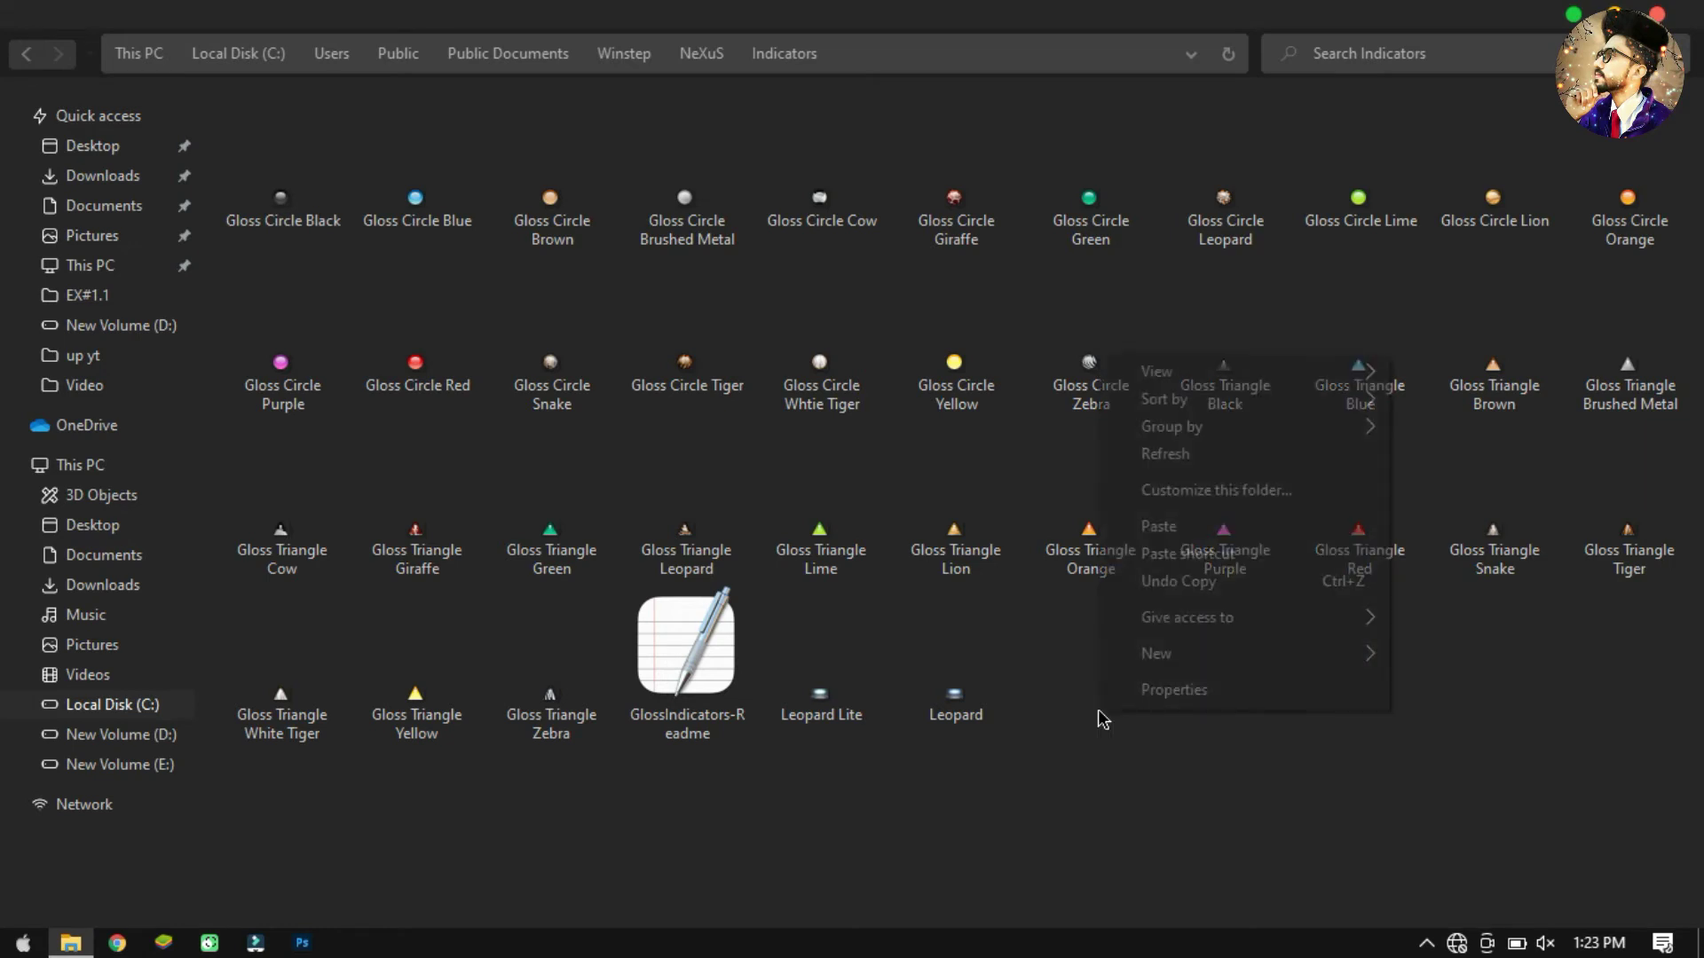
click(1194, 529)
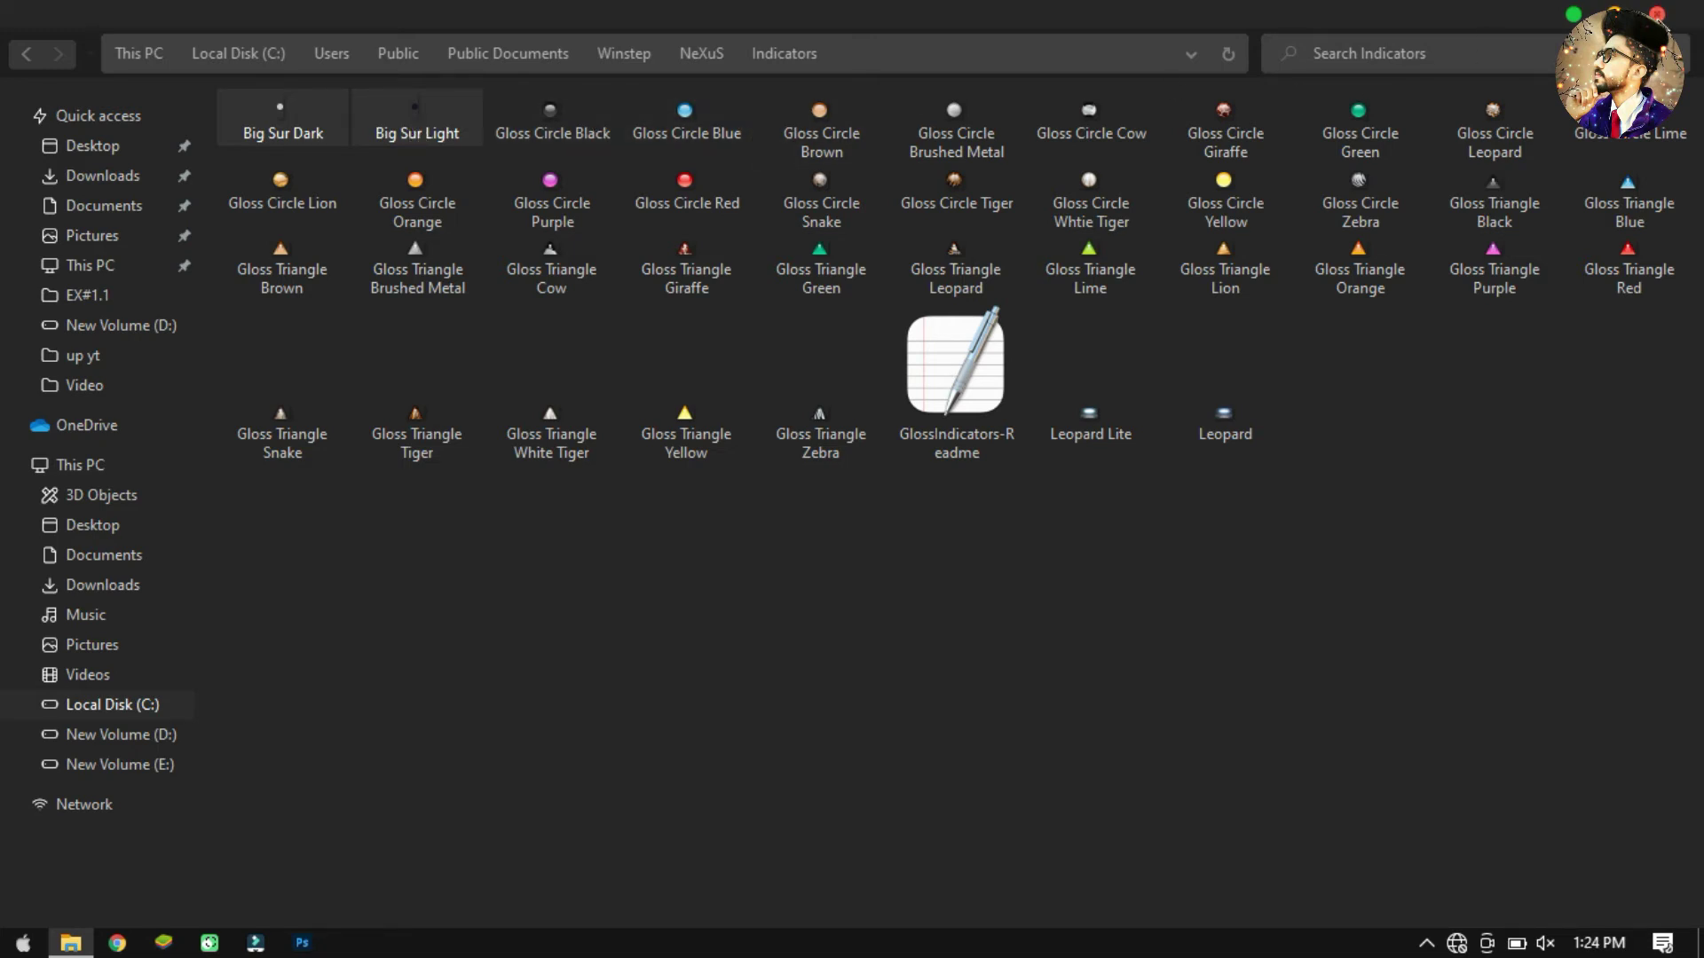
Step: Launch Nexus from its desktop shortcut and extract the dock backup archive into its own folder on the desktop
key(super+d)
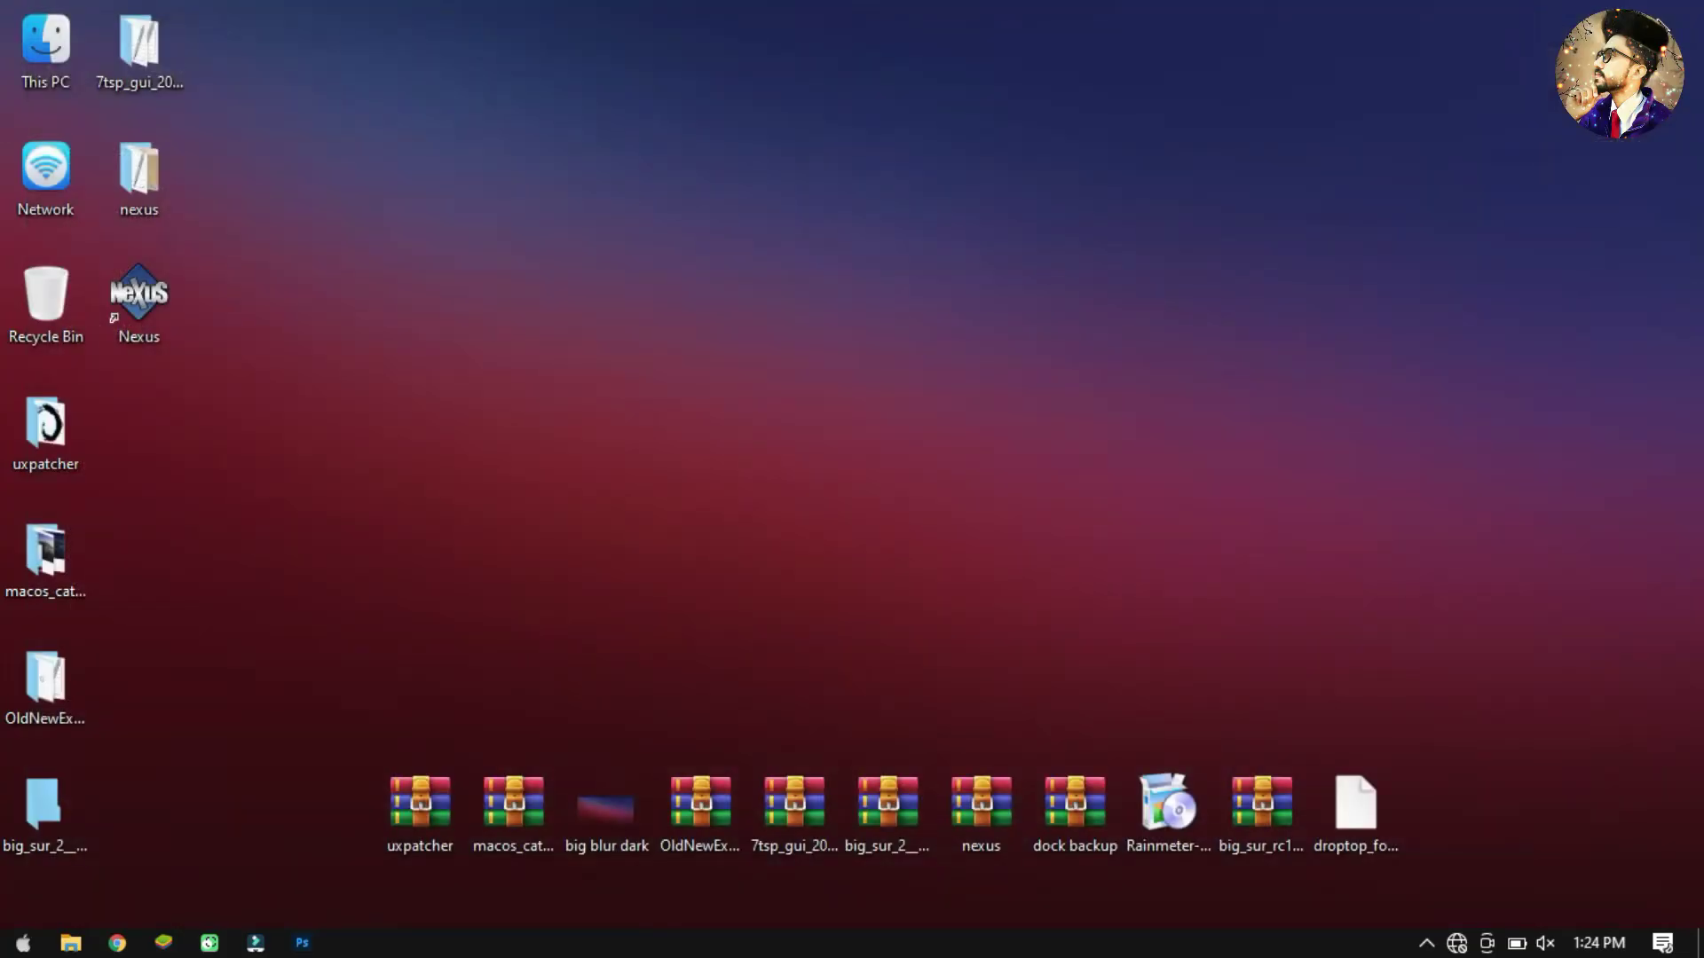
double_click(147, 311)
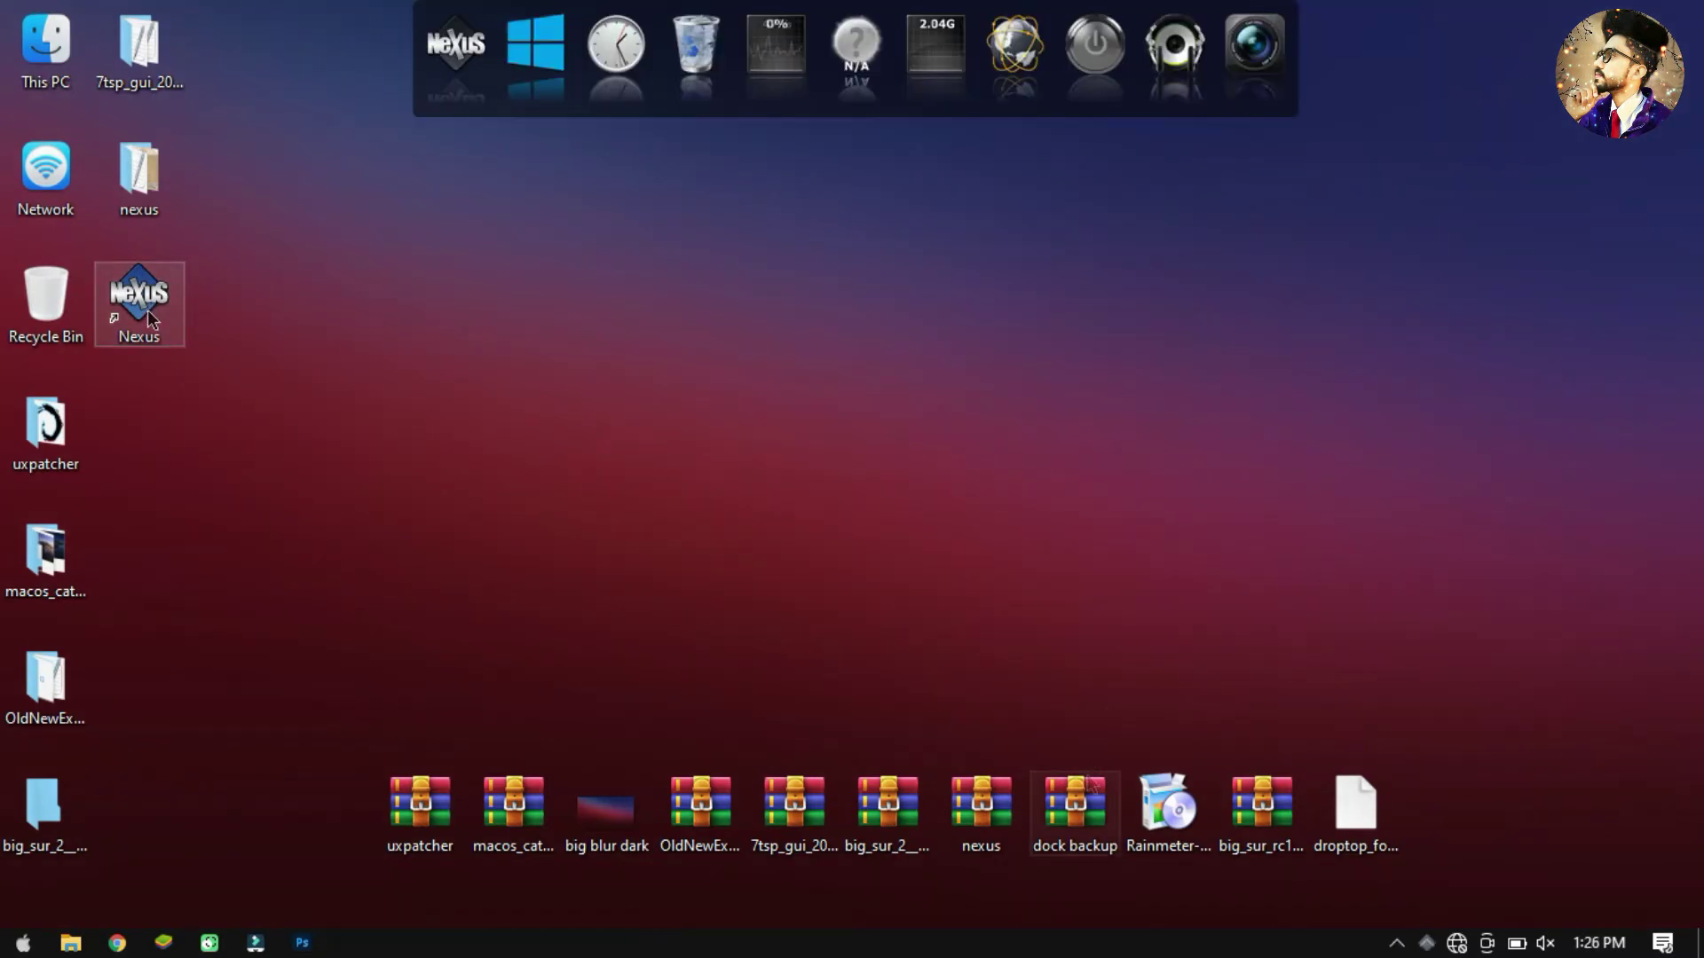
click(1089, 797)
right_click(1089, 799)
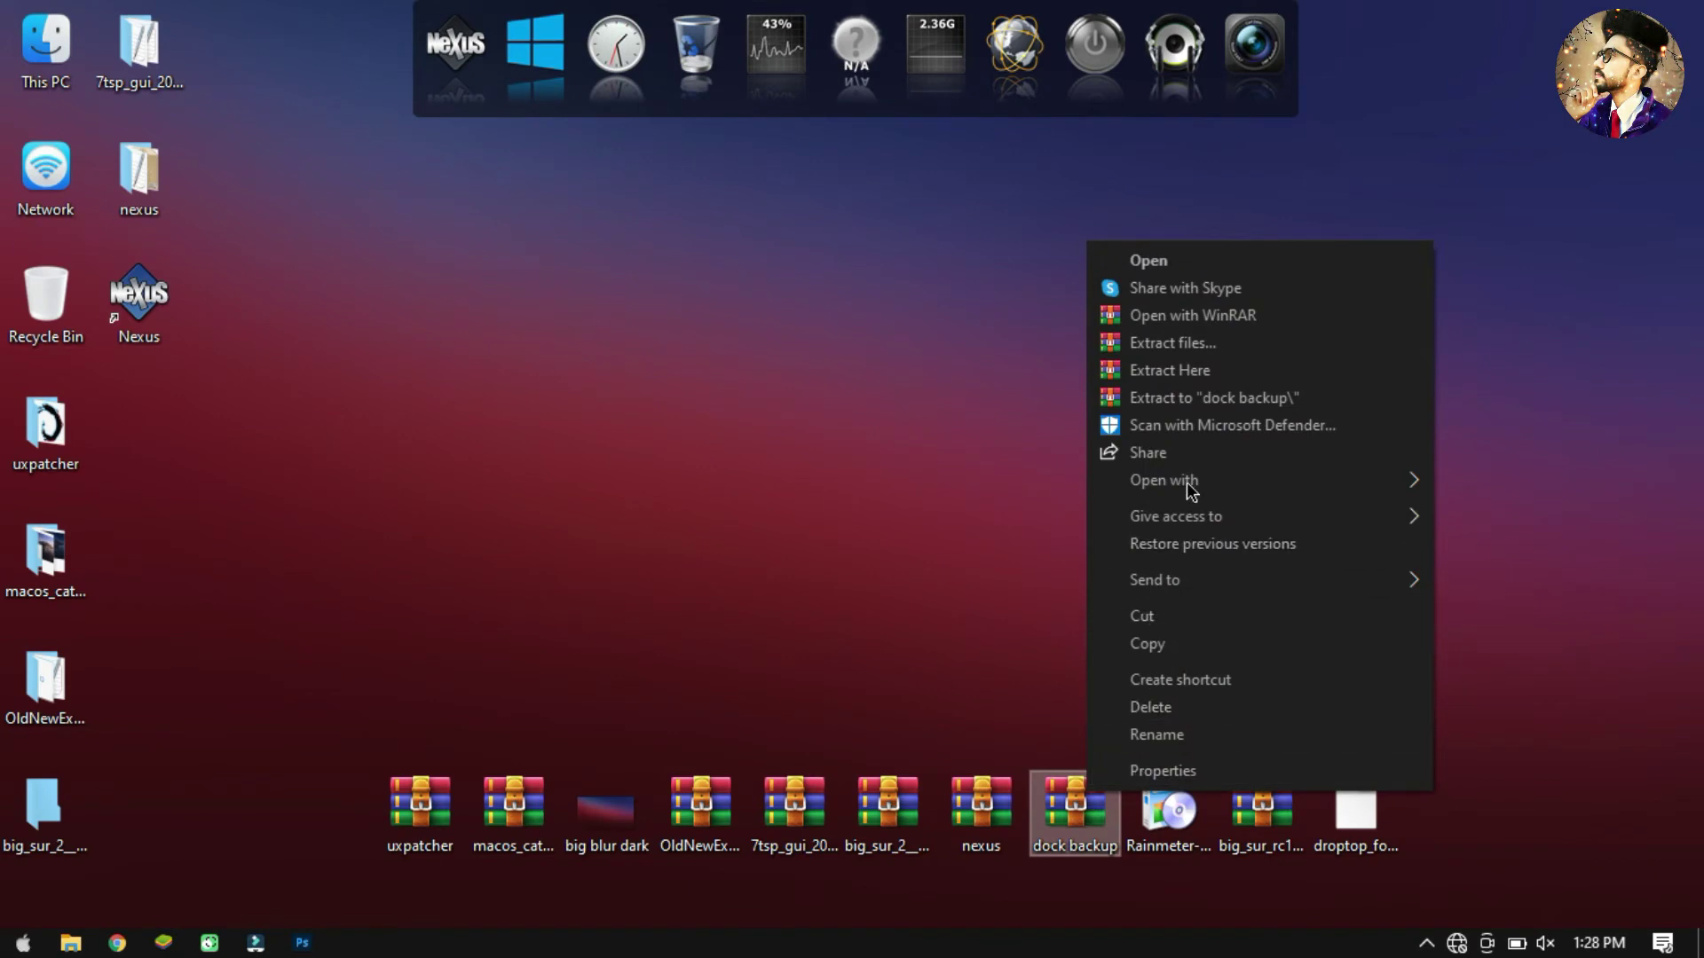
click(1209, 344)
click(926, 747)
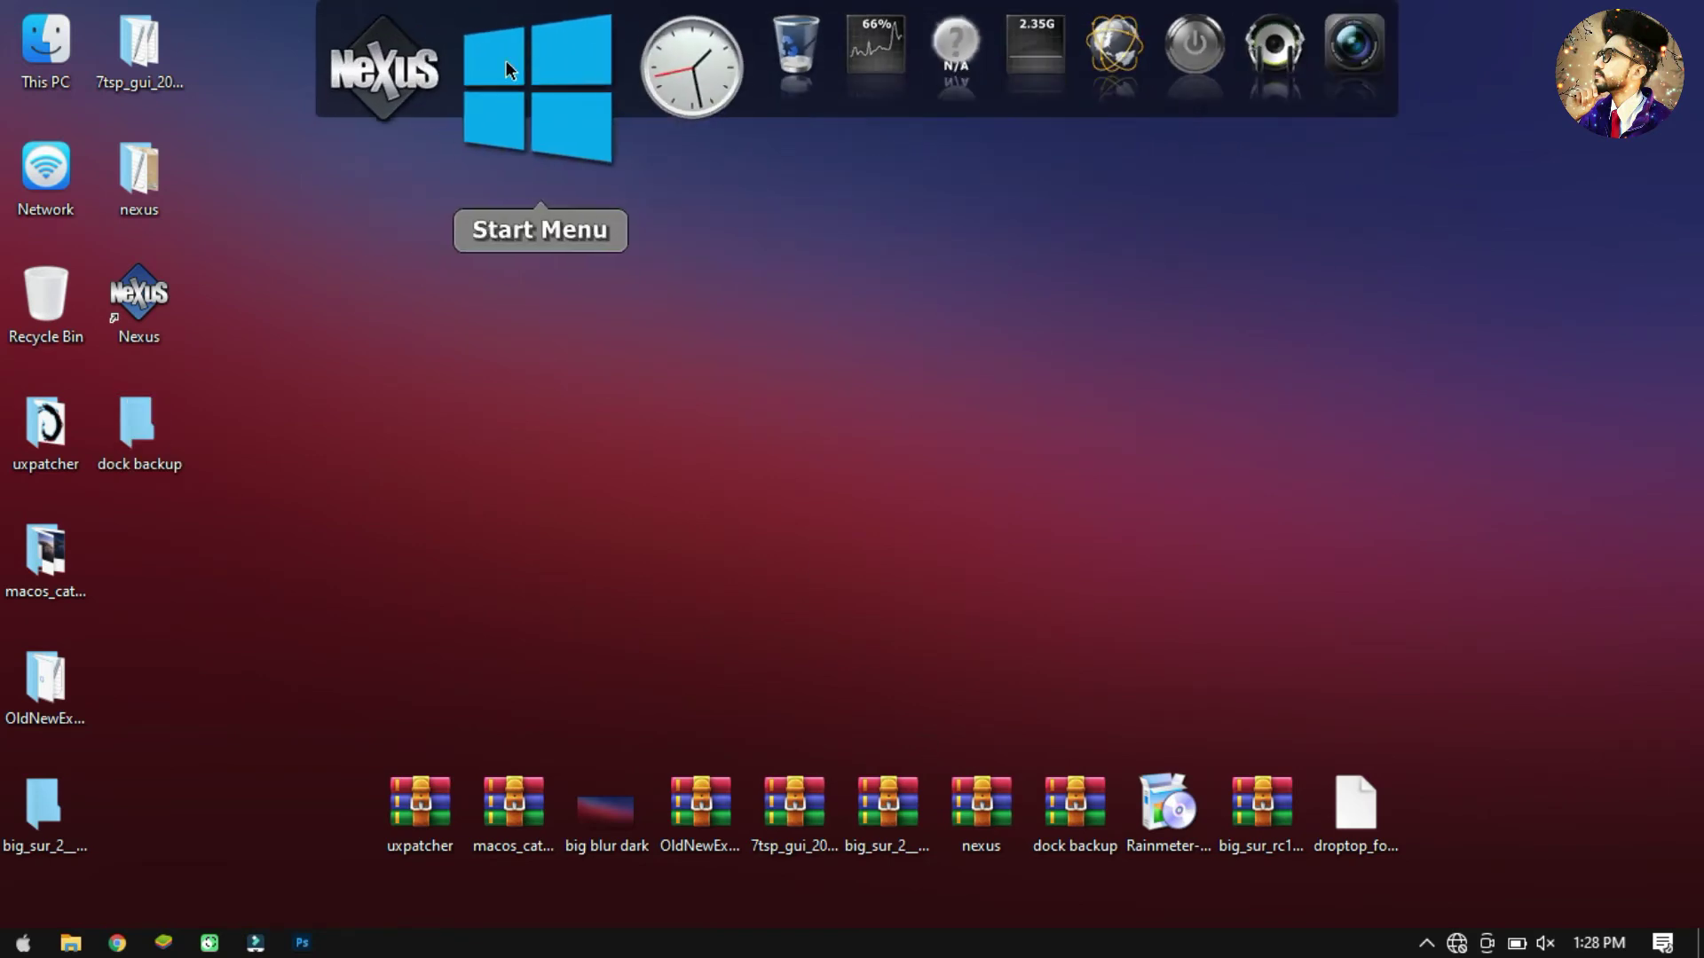
Step: Restore the Nexus settings from Dock File.wbk in the desktop's nested dock backup folder, and close Preferences
click(447, 70)
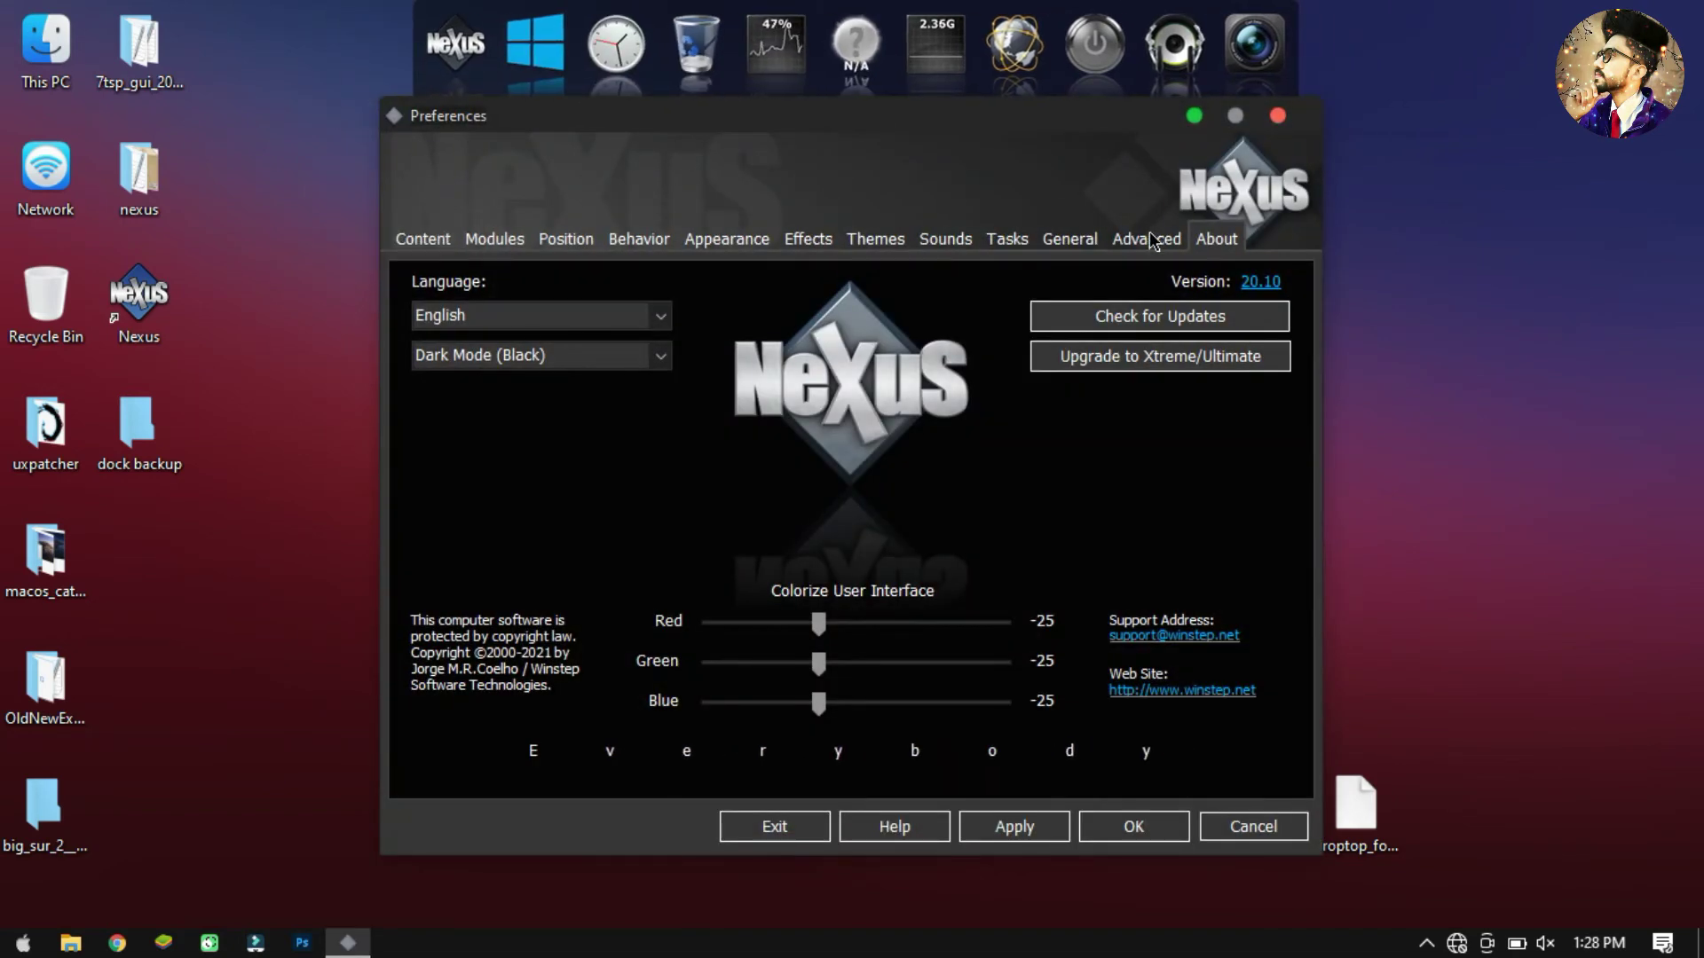
click(1153, 241)
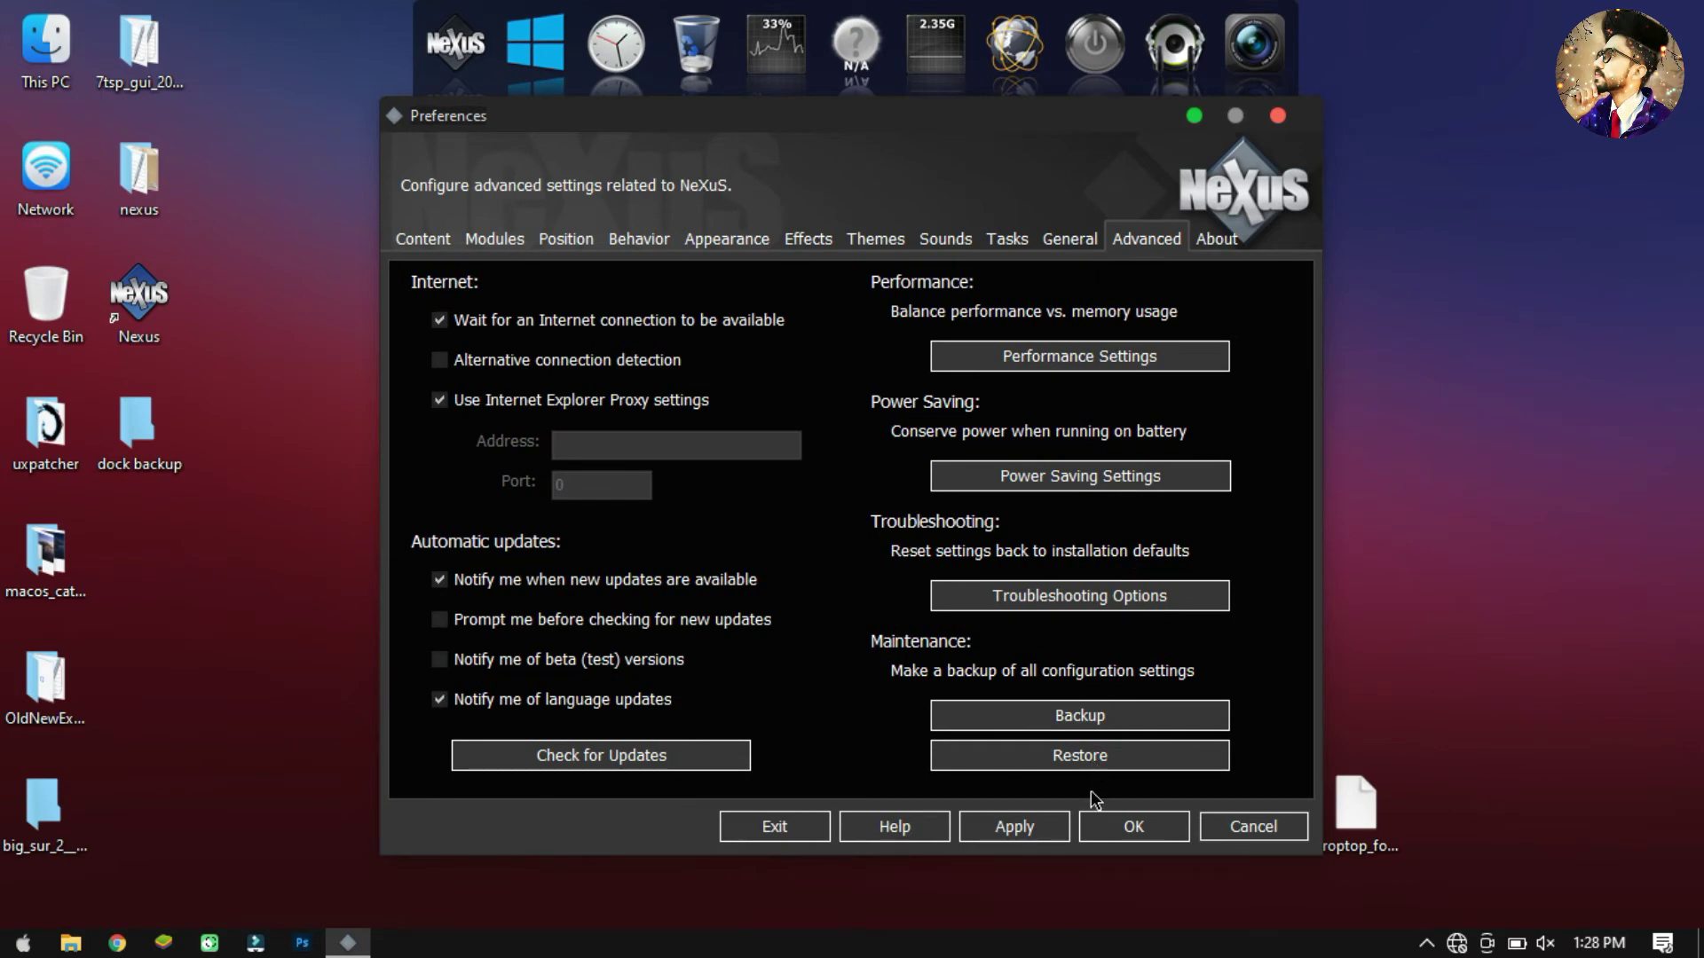
click(1084, 761)
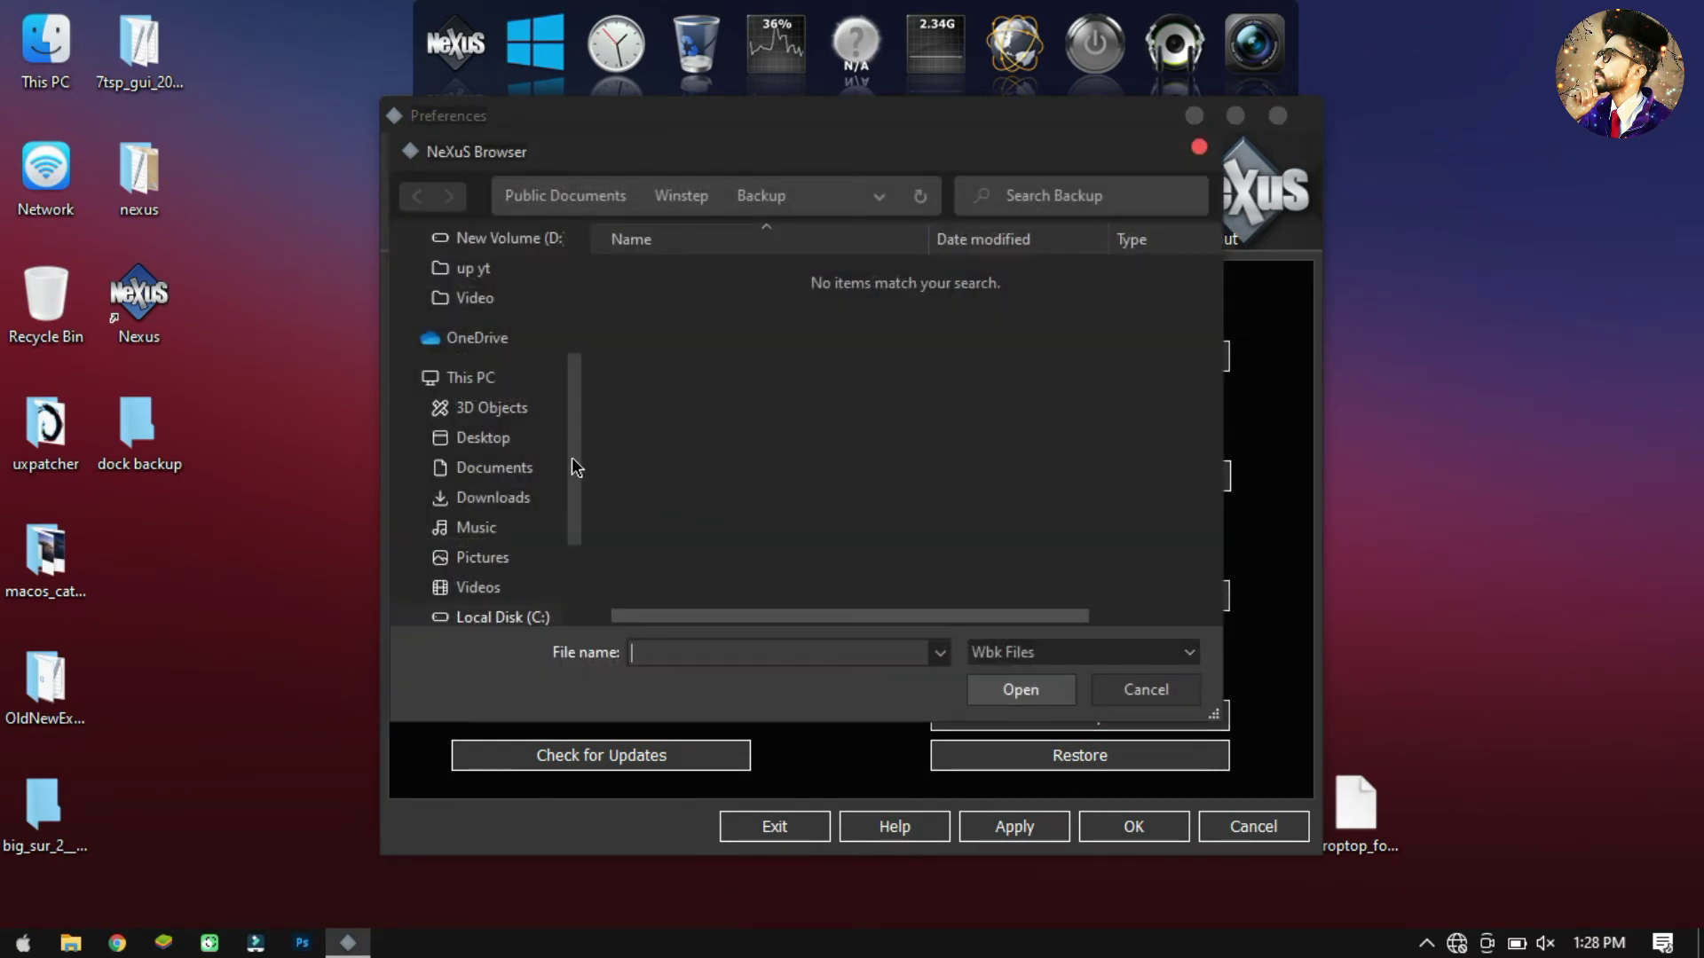
click(545, 451)
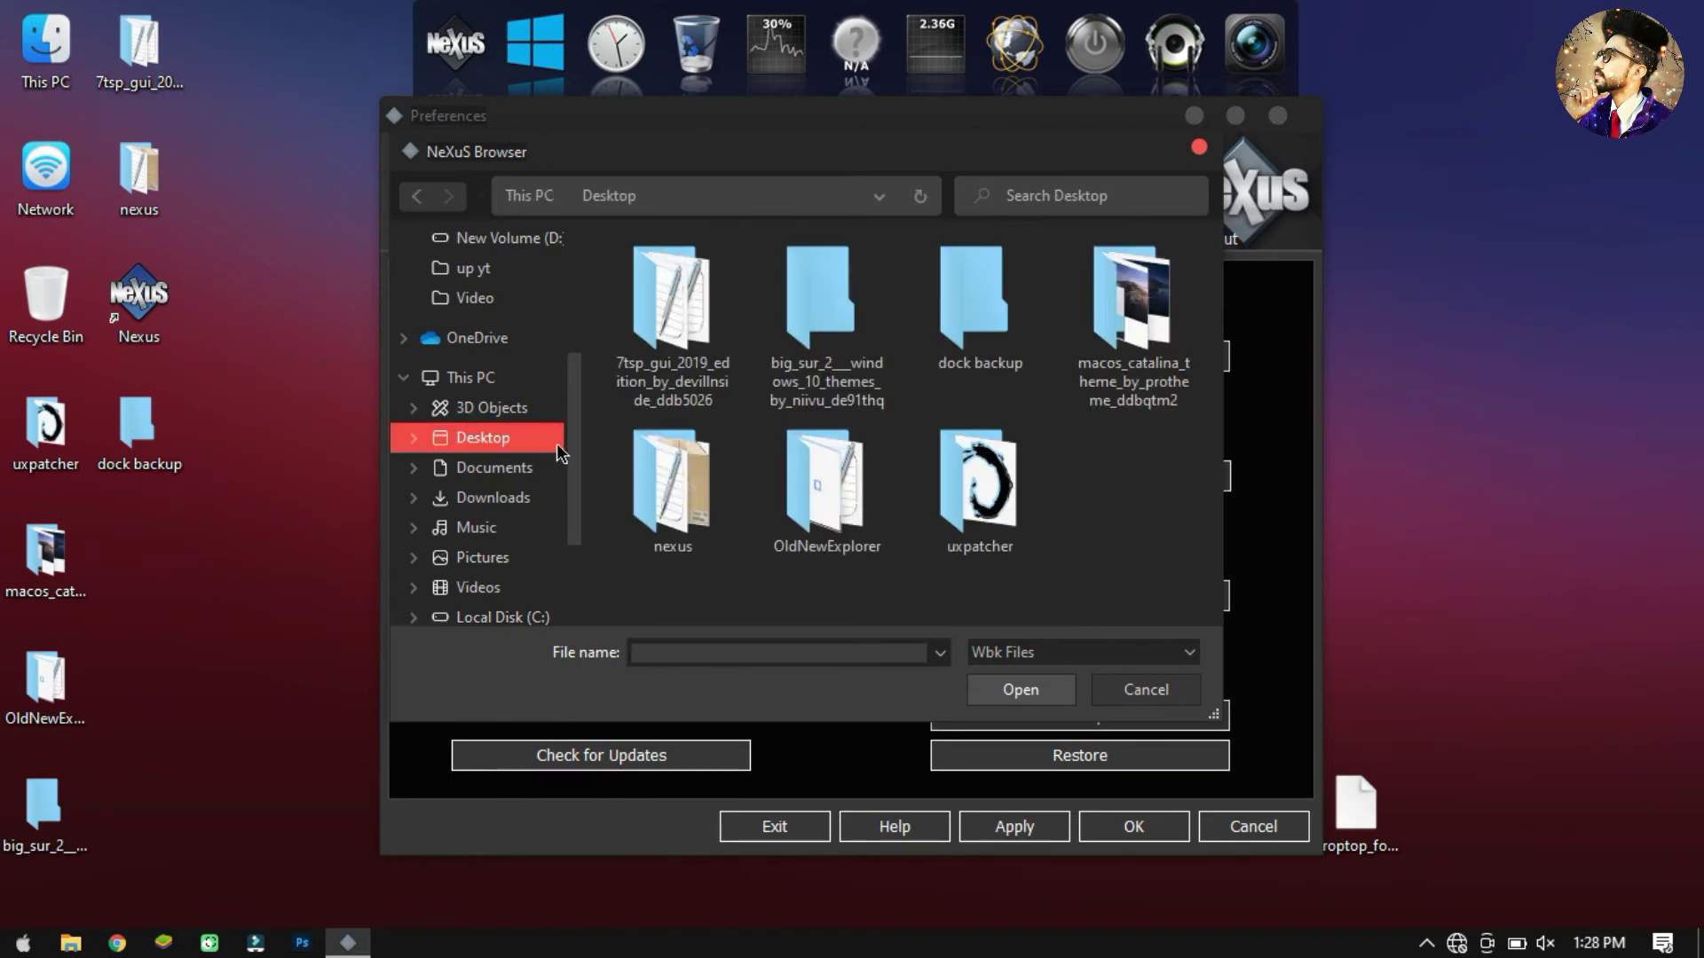
double_click(1006, 368)
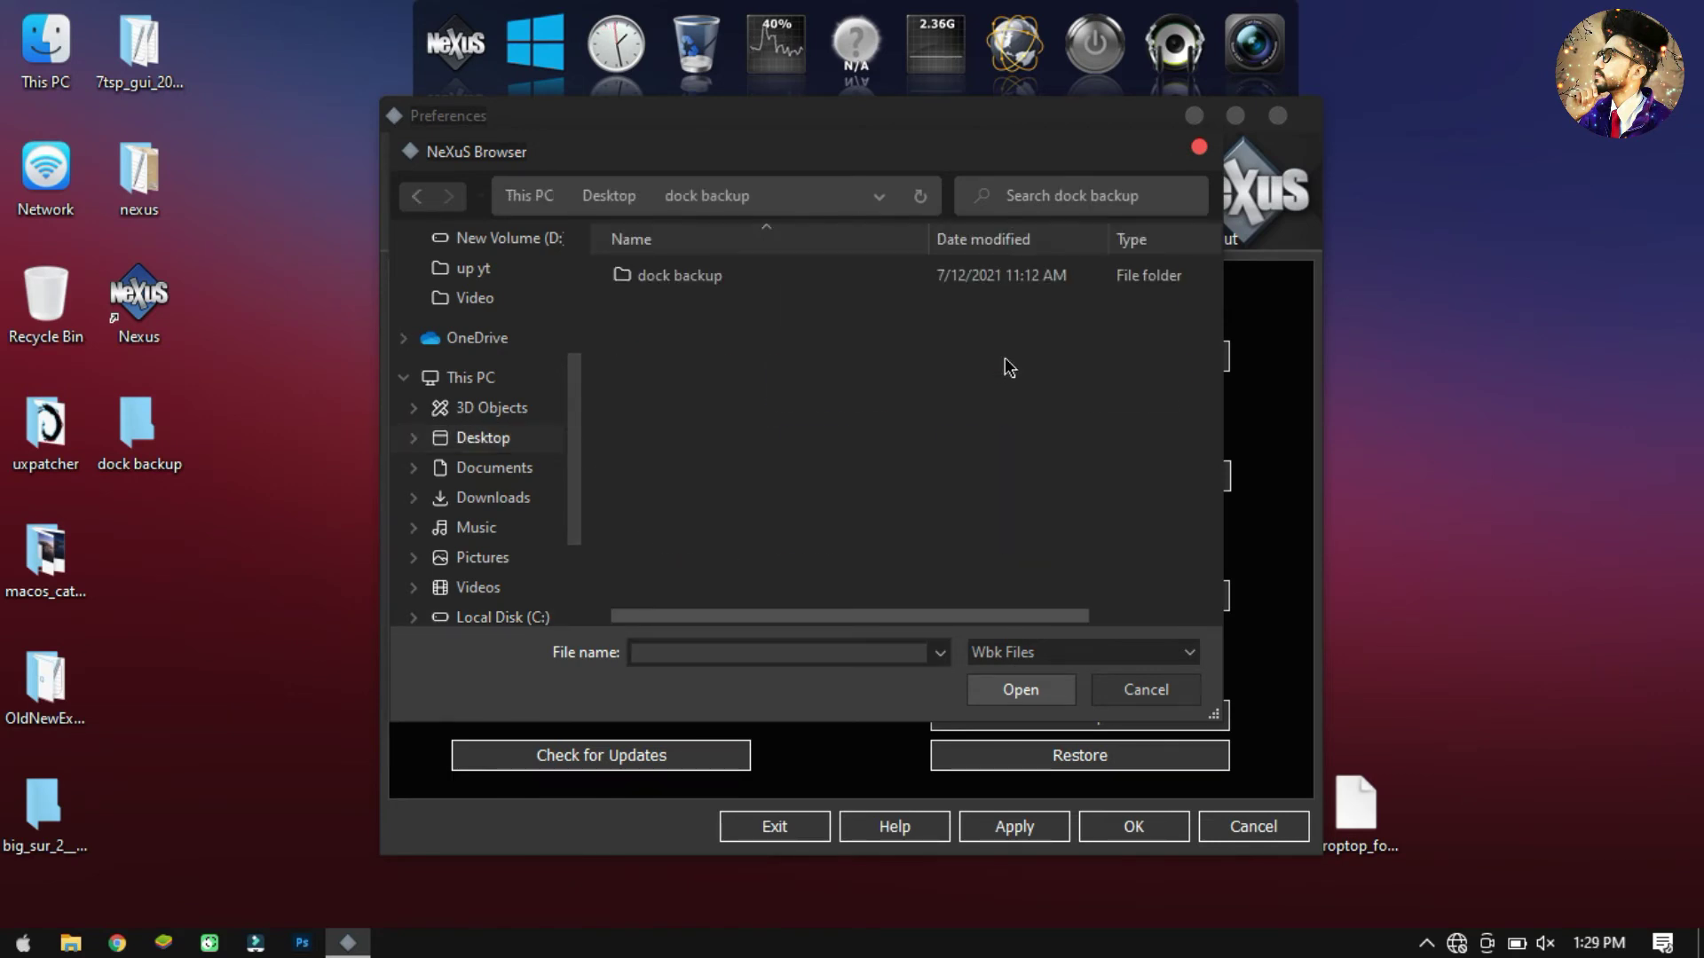
double_click(833, 280)
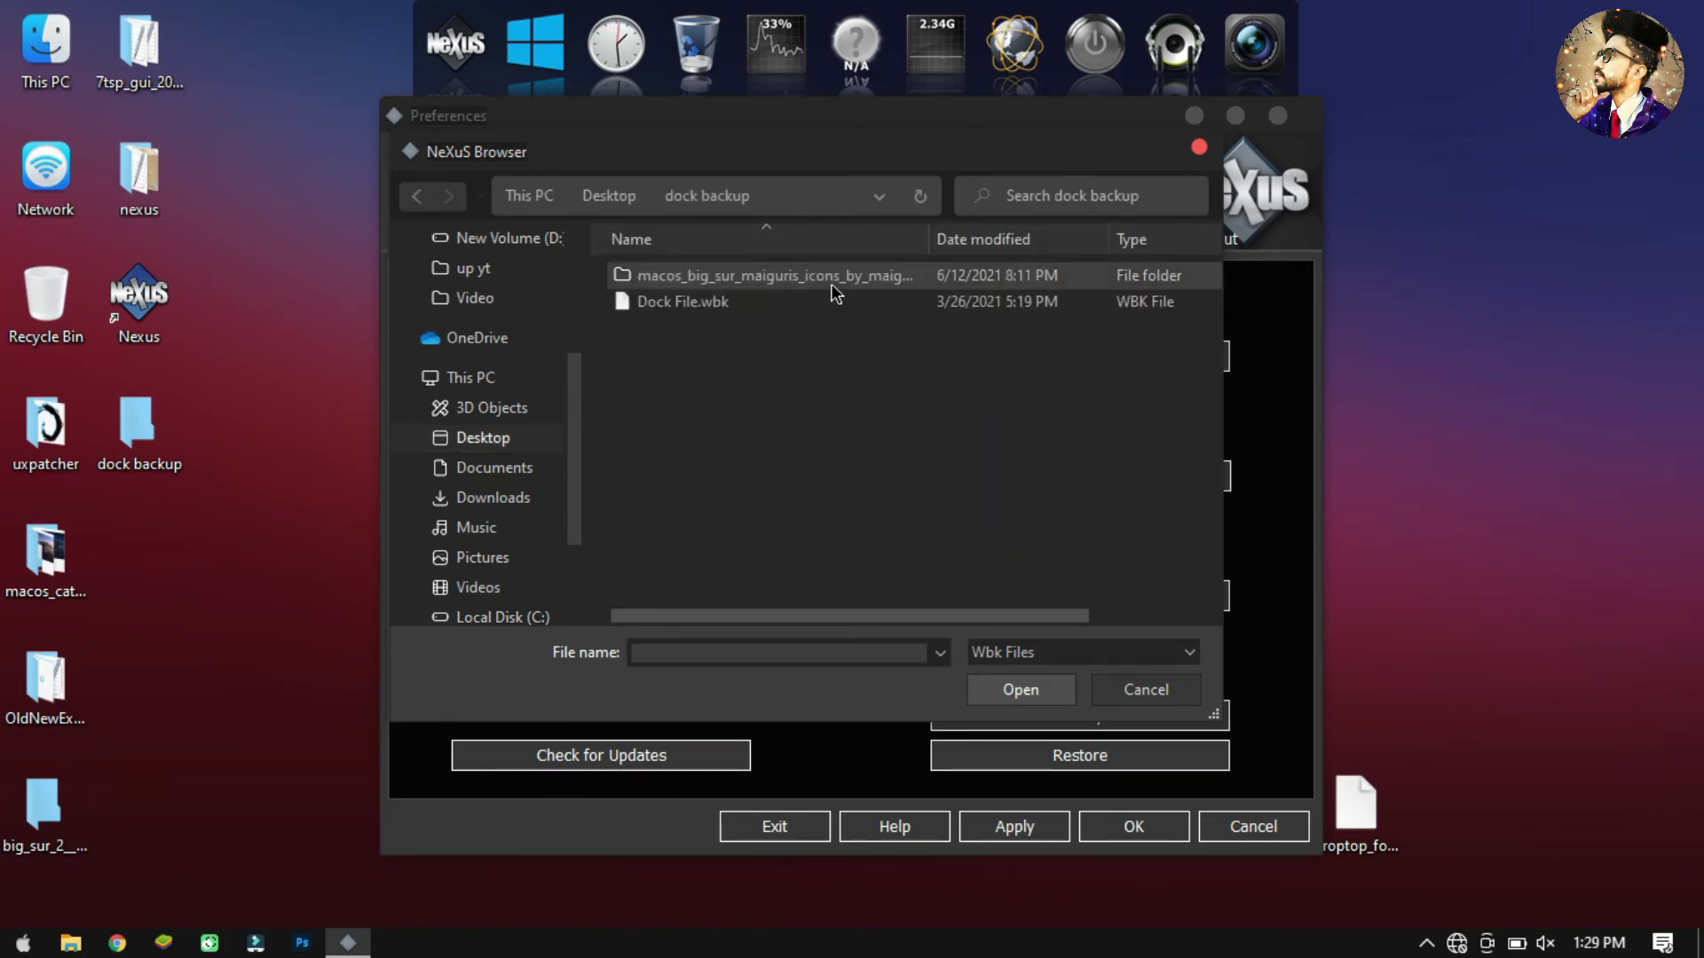
click(824, 302)
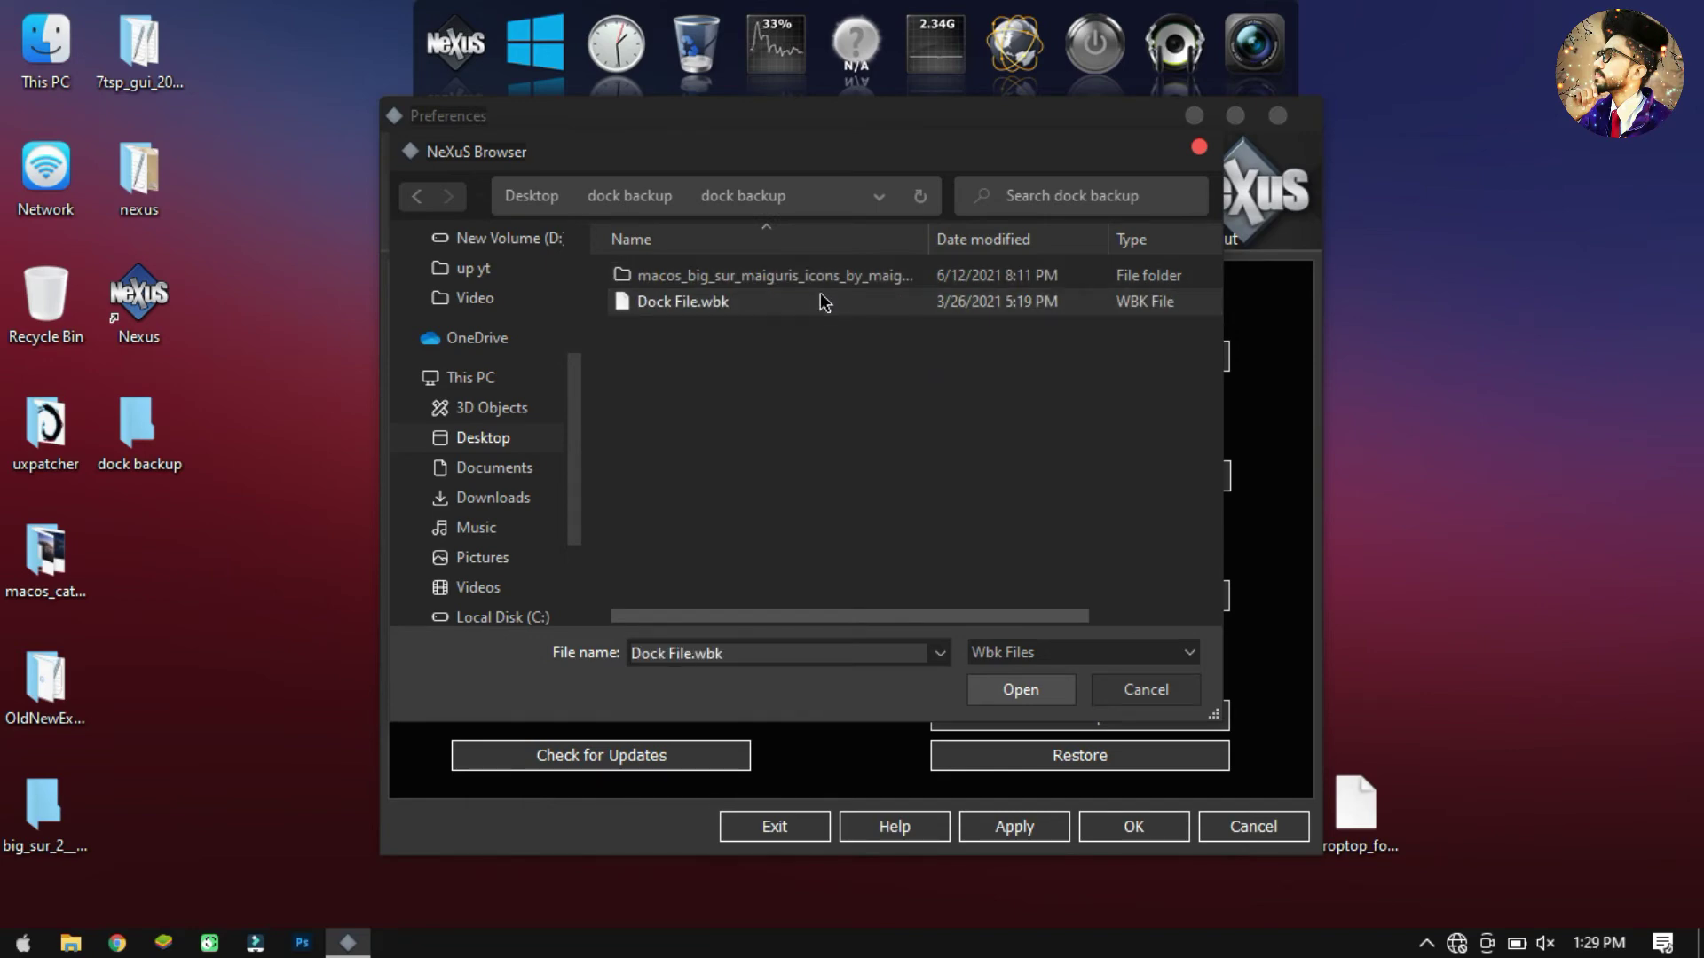
click(1014, 690)
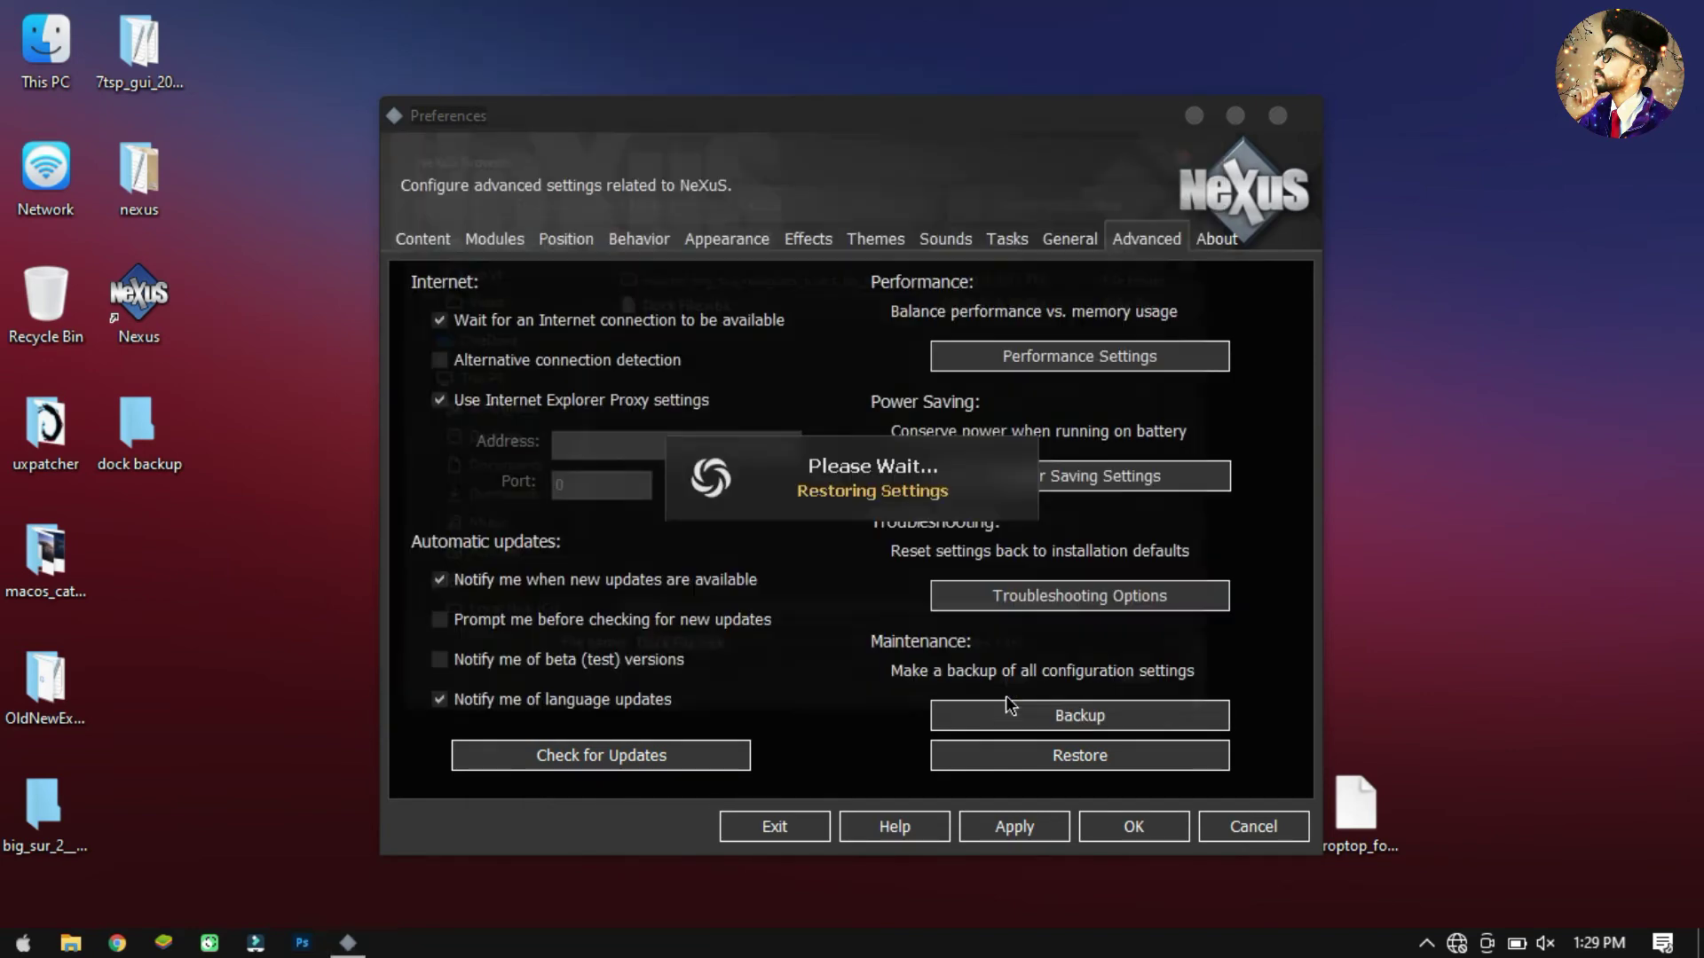
drag(1004, 115, 978, 77)
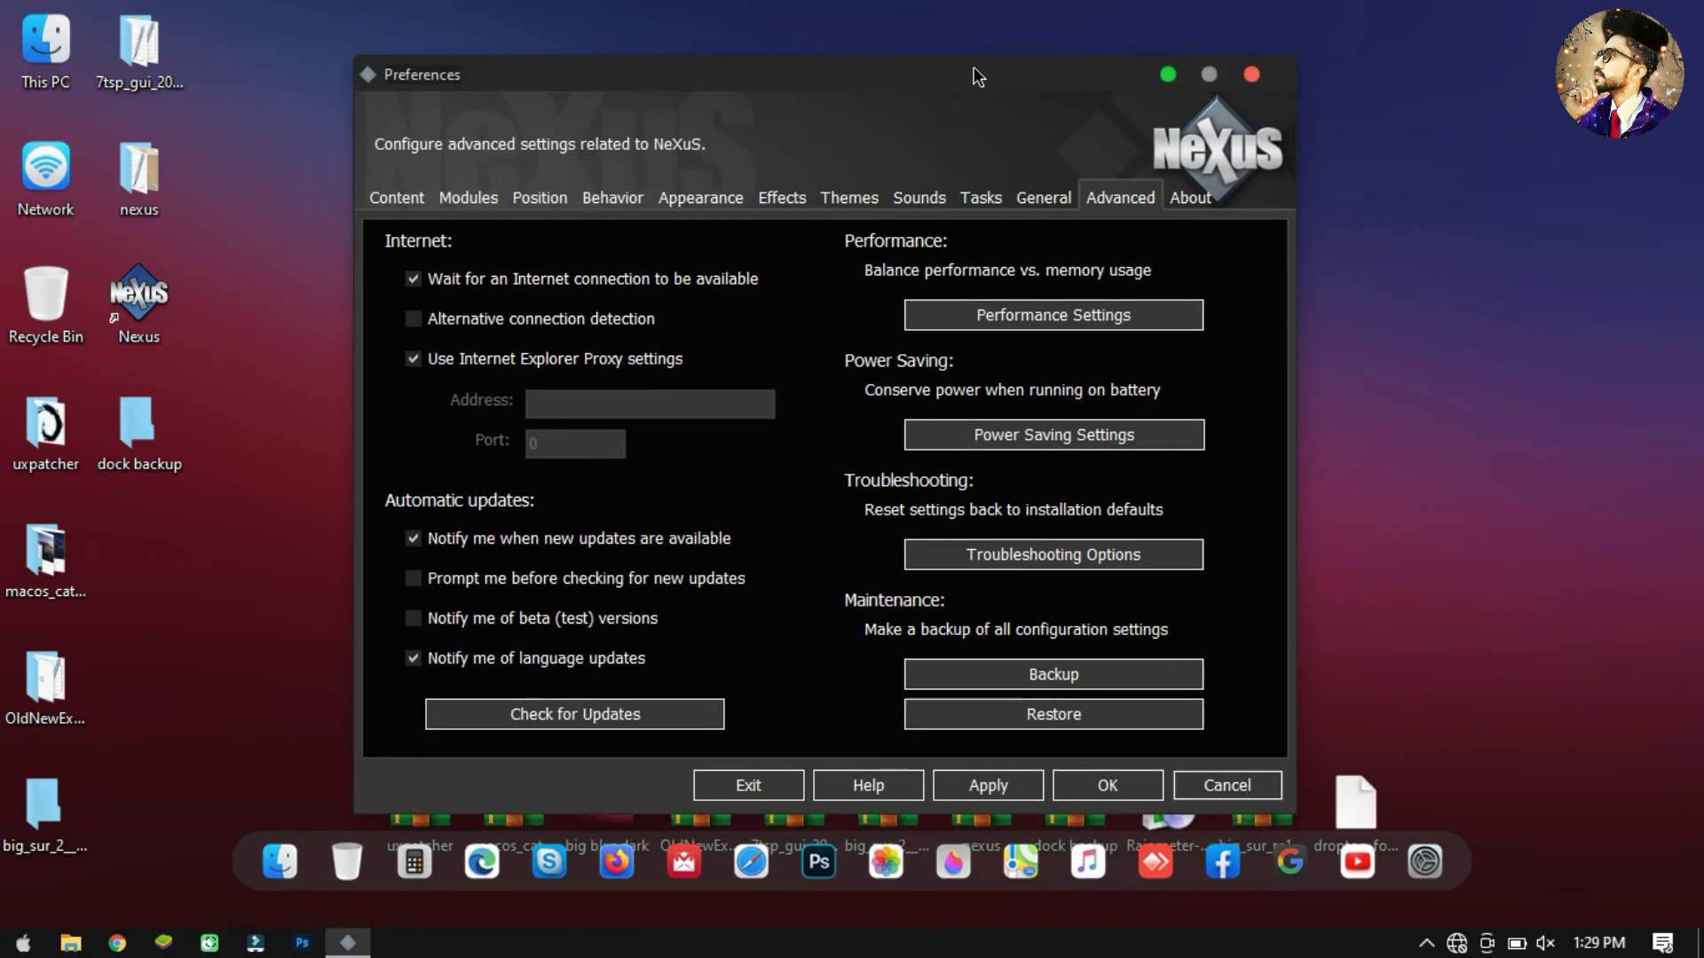
click(1250, 75)
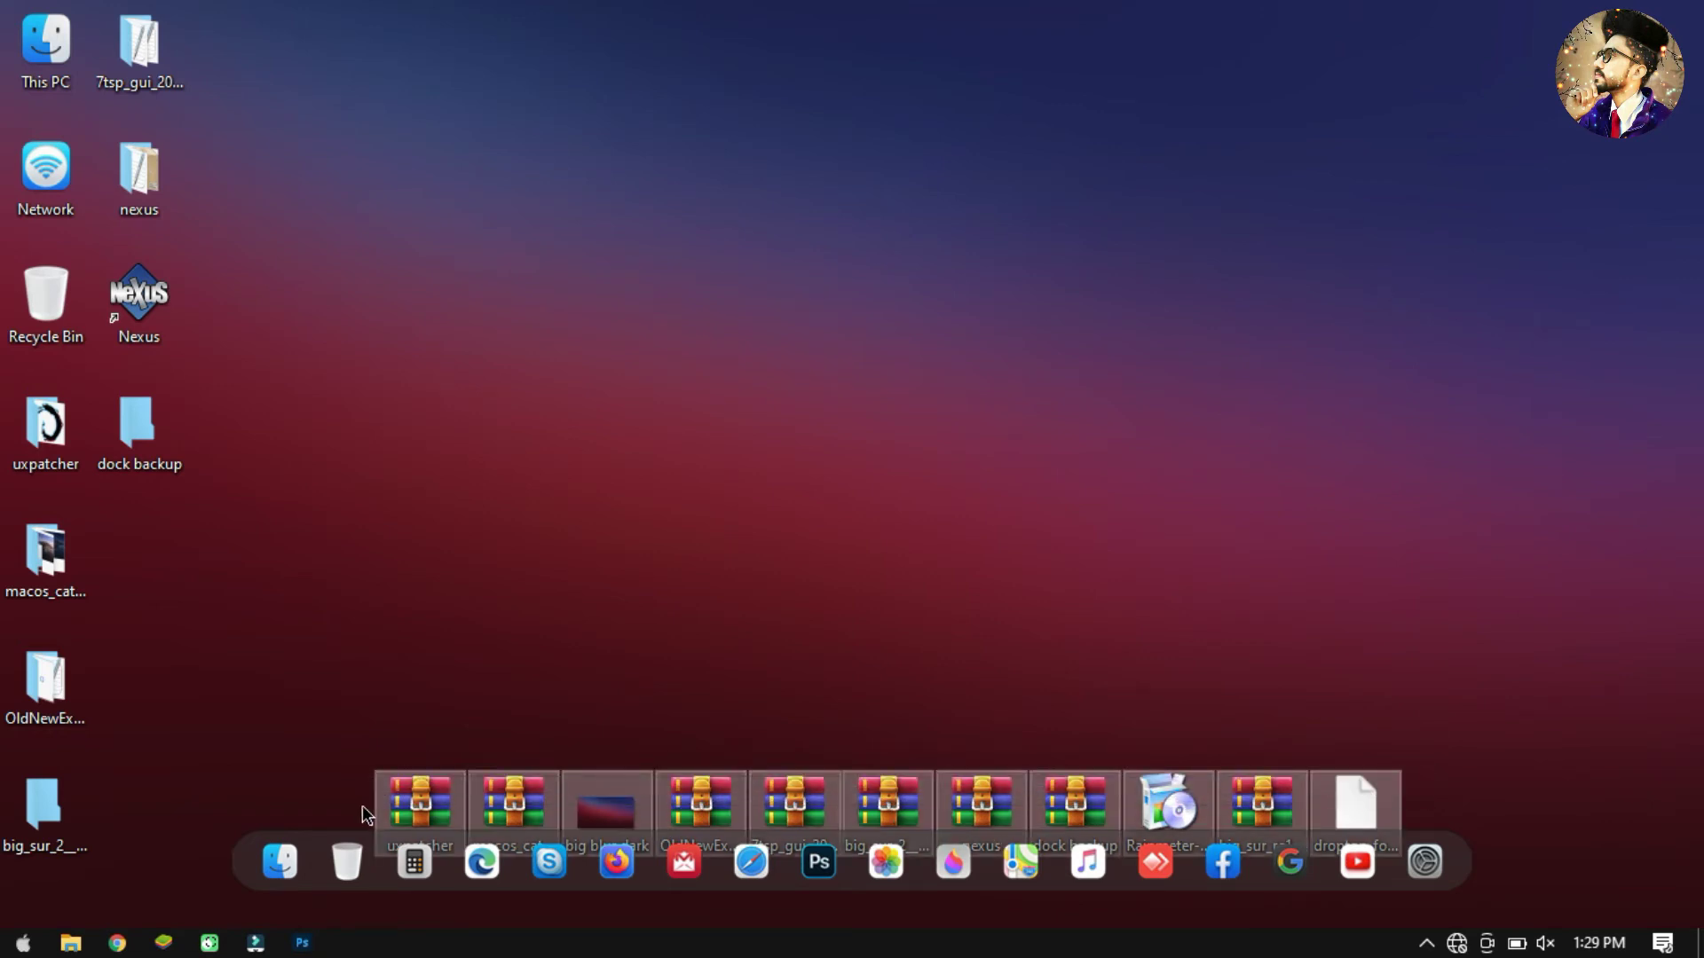
Step: Move the row of downloaded desktop files up clear of the dock, and test the dock's Finder icon
drag(421, 812, 421, 708)
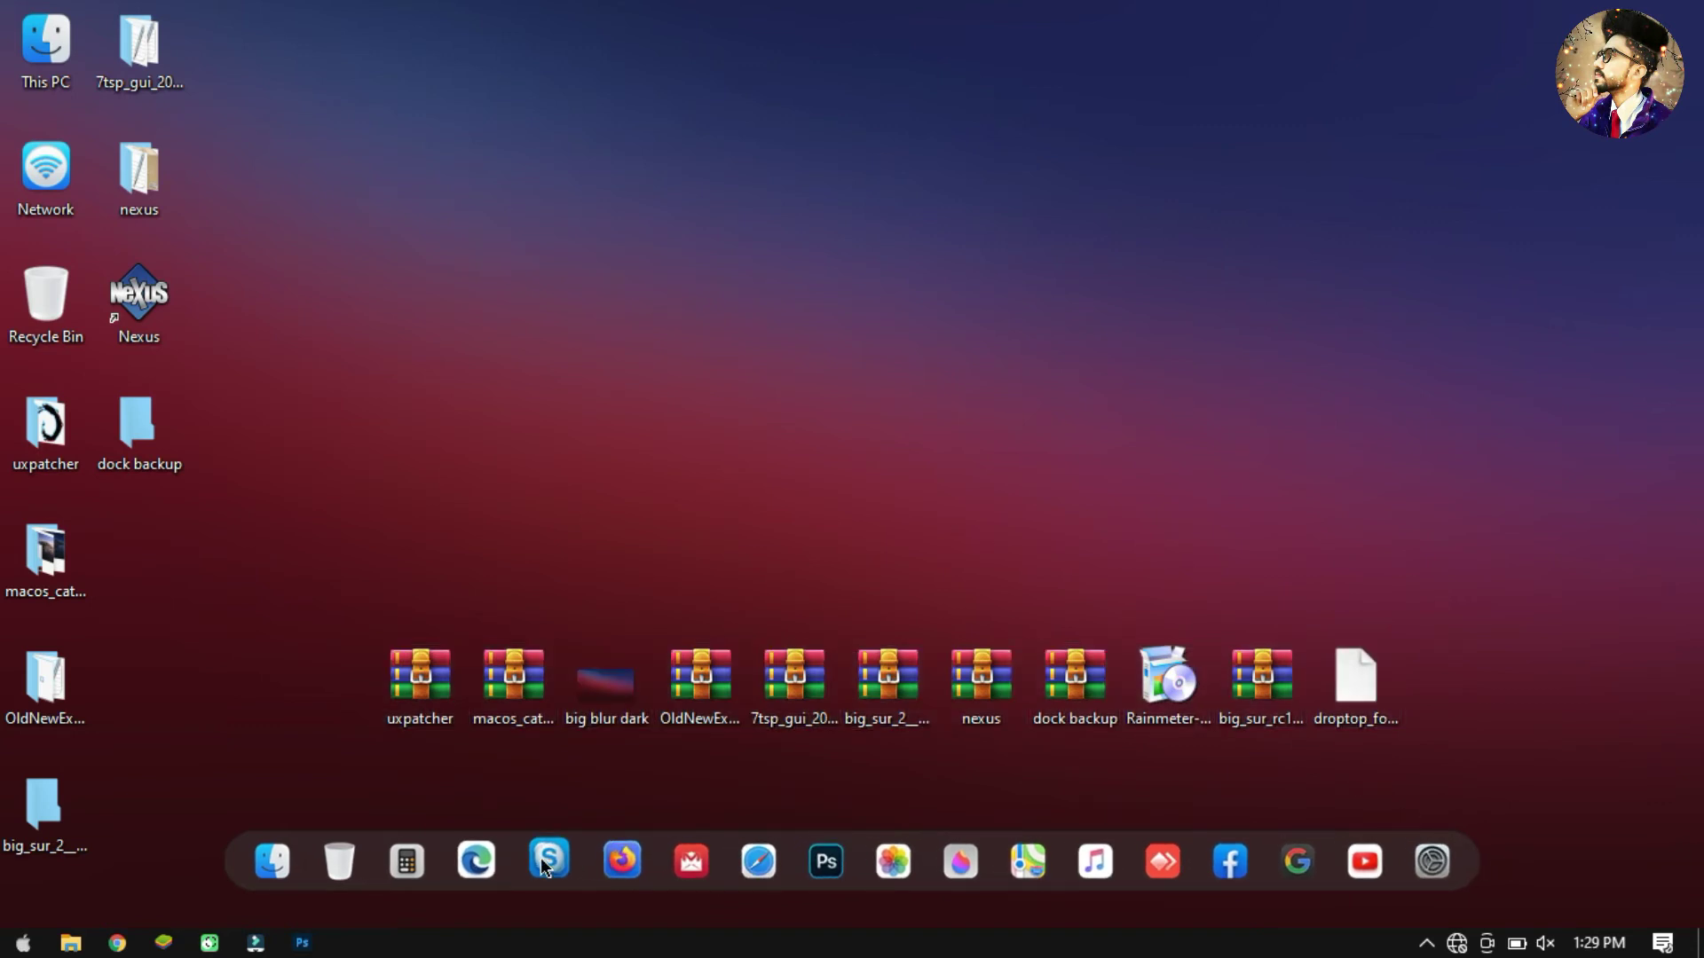
click(289, 860)
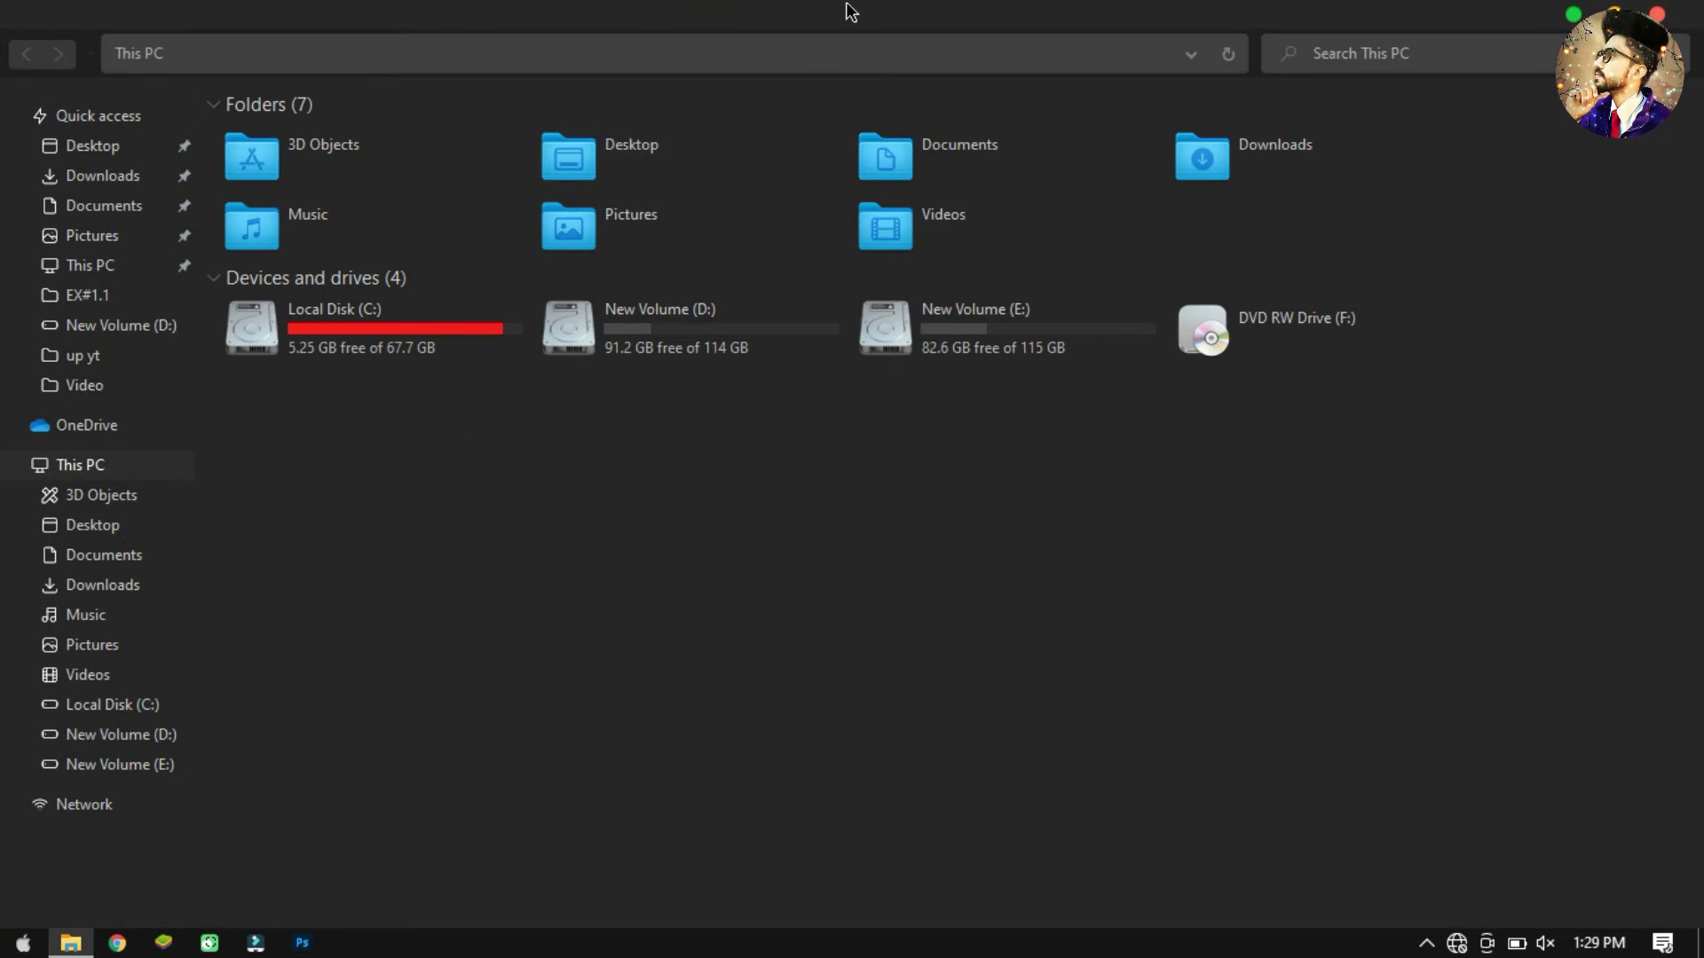
drag(849, 11, 859, 235)
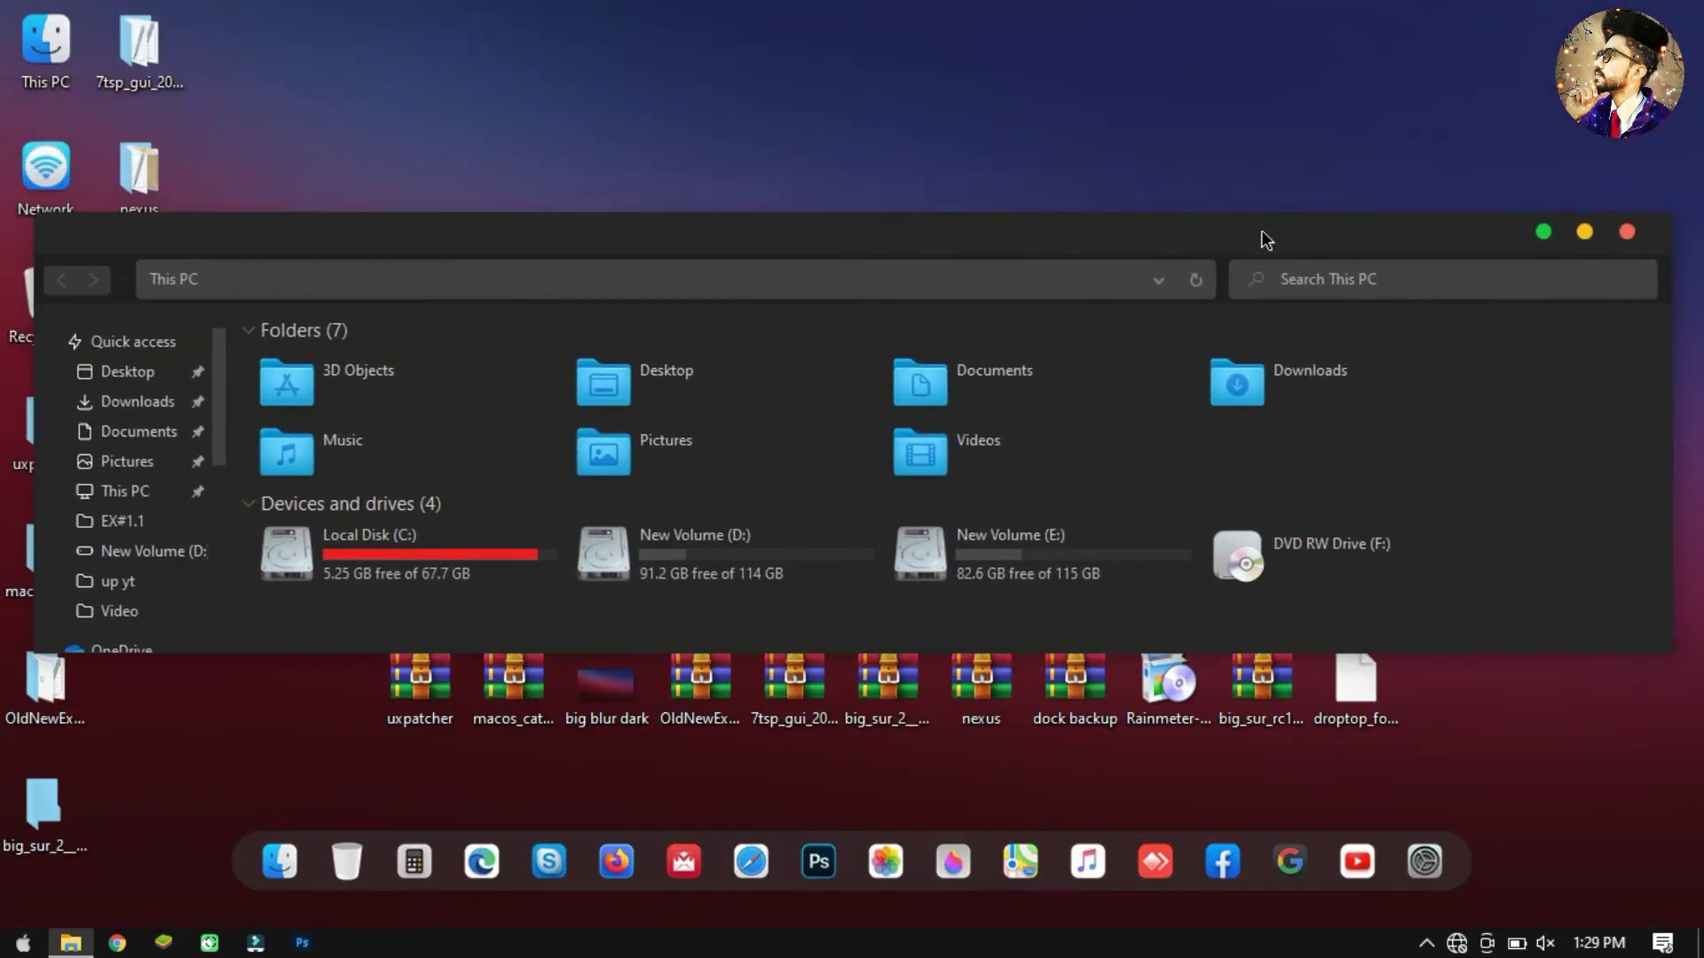
click(1629, 233)
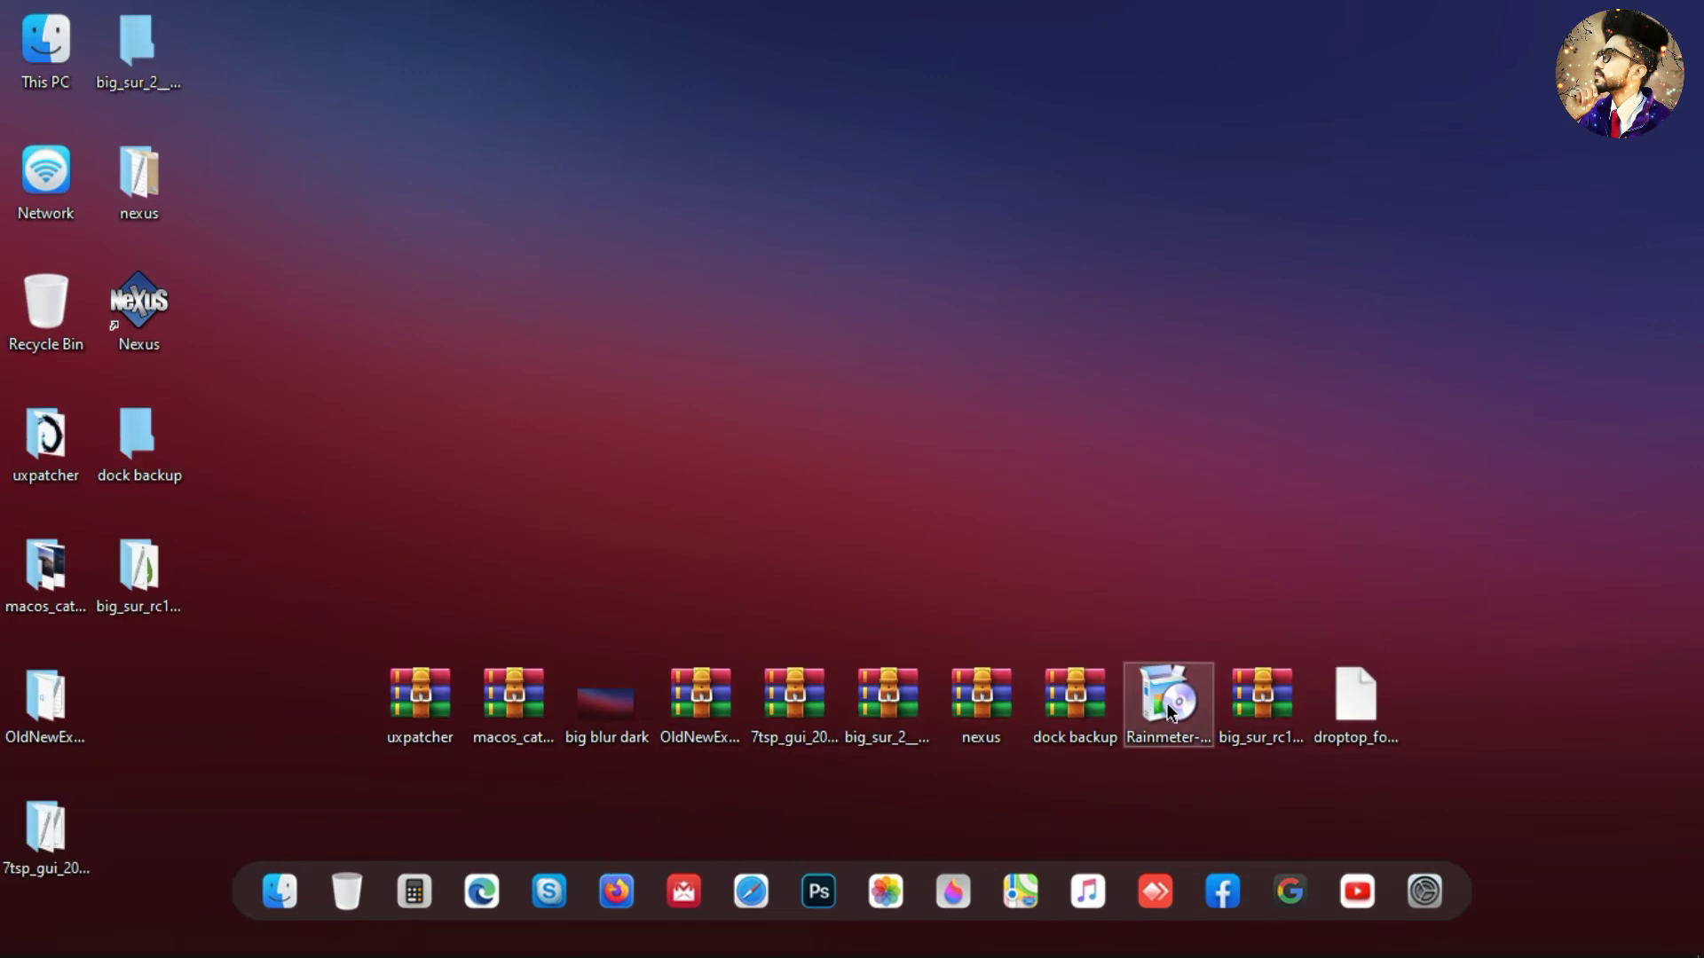
Step: Install Rainmeter 4.4 r3452 beta as administrator in English with the standard installation, and run it after setup
right_click(1168, 703)
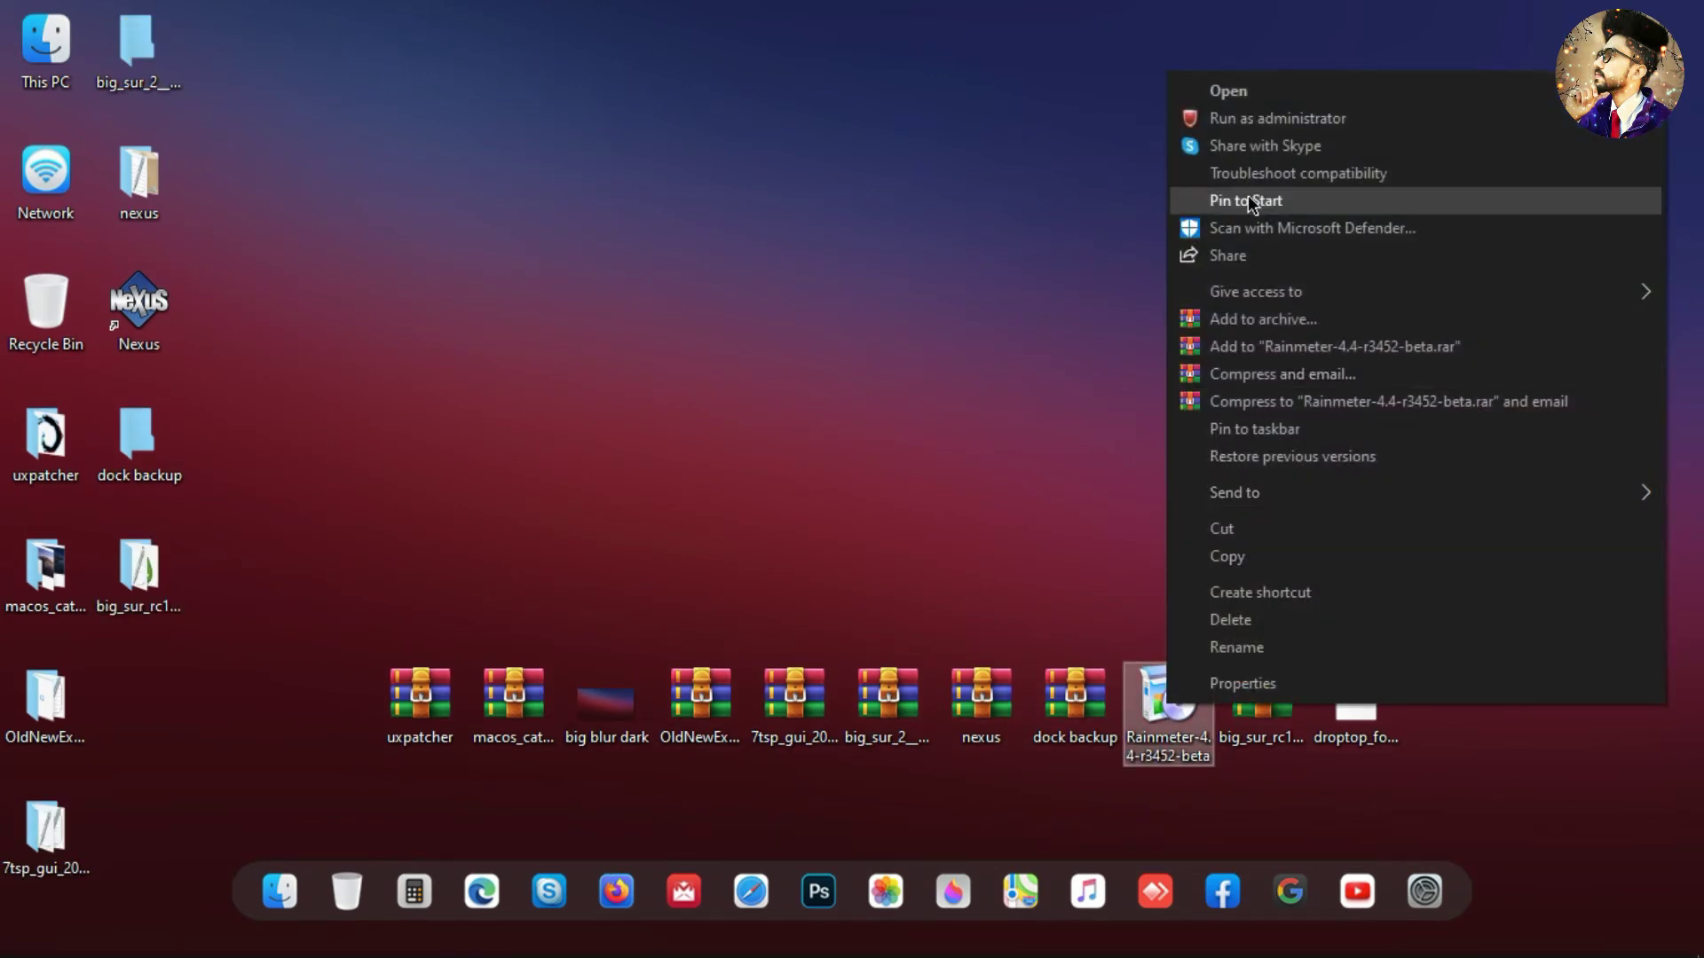
click(1275, 119)
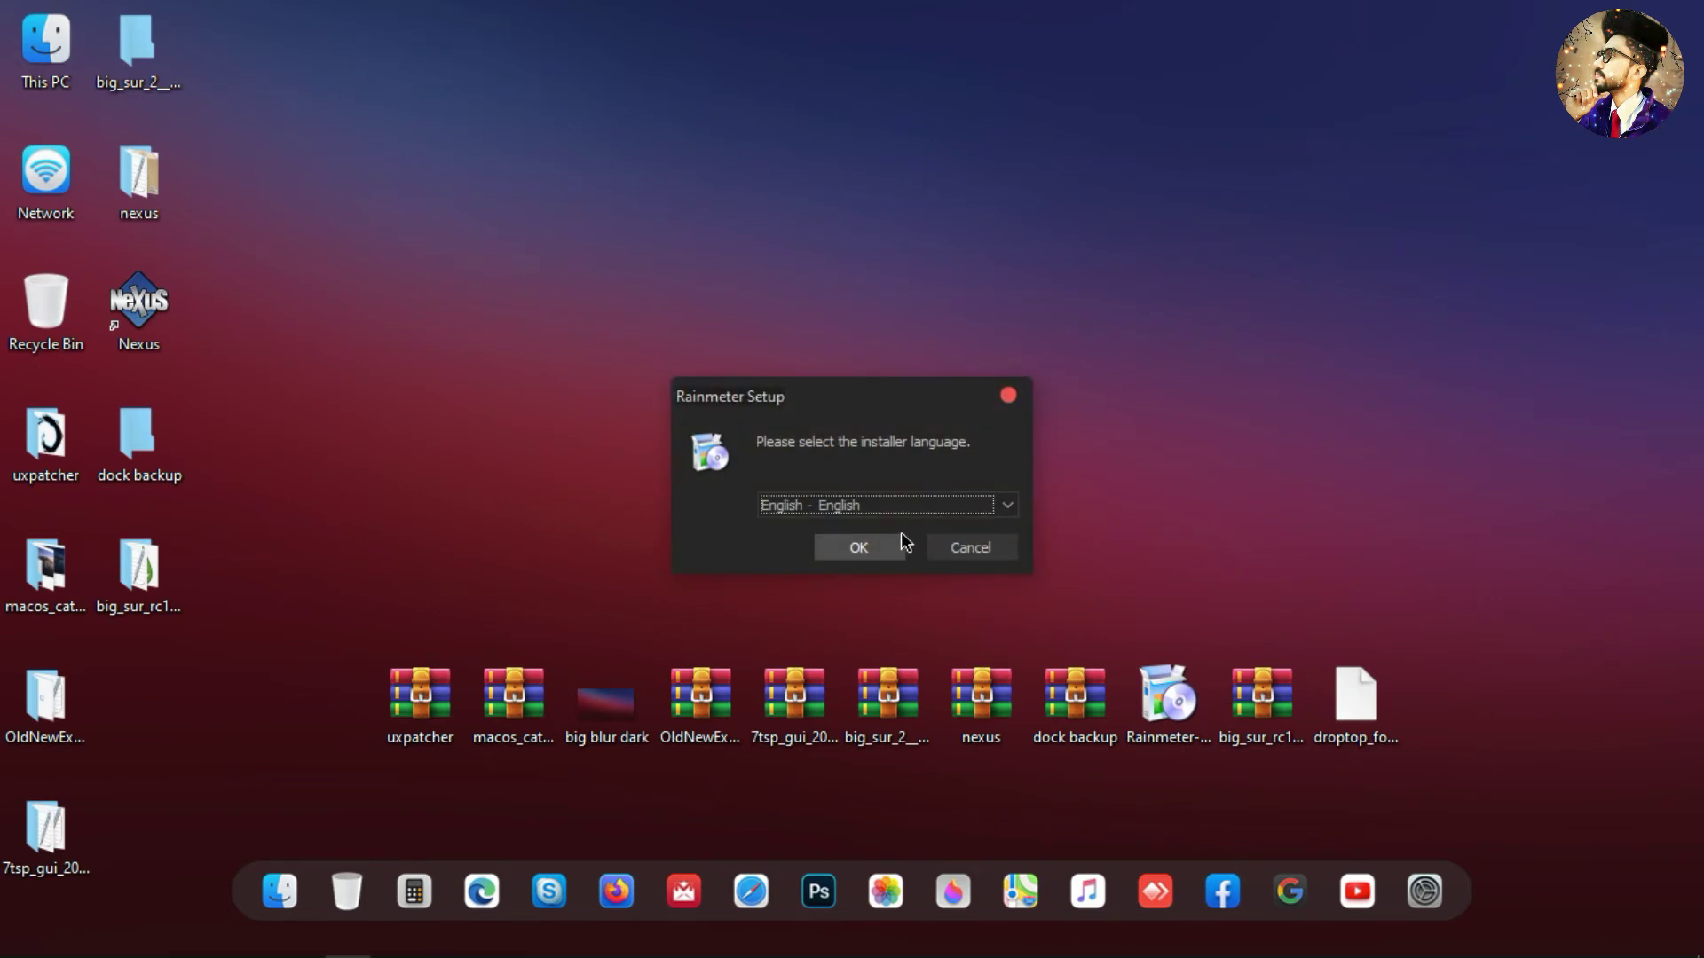
click(892, 545)
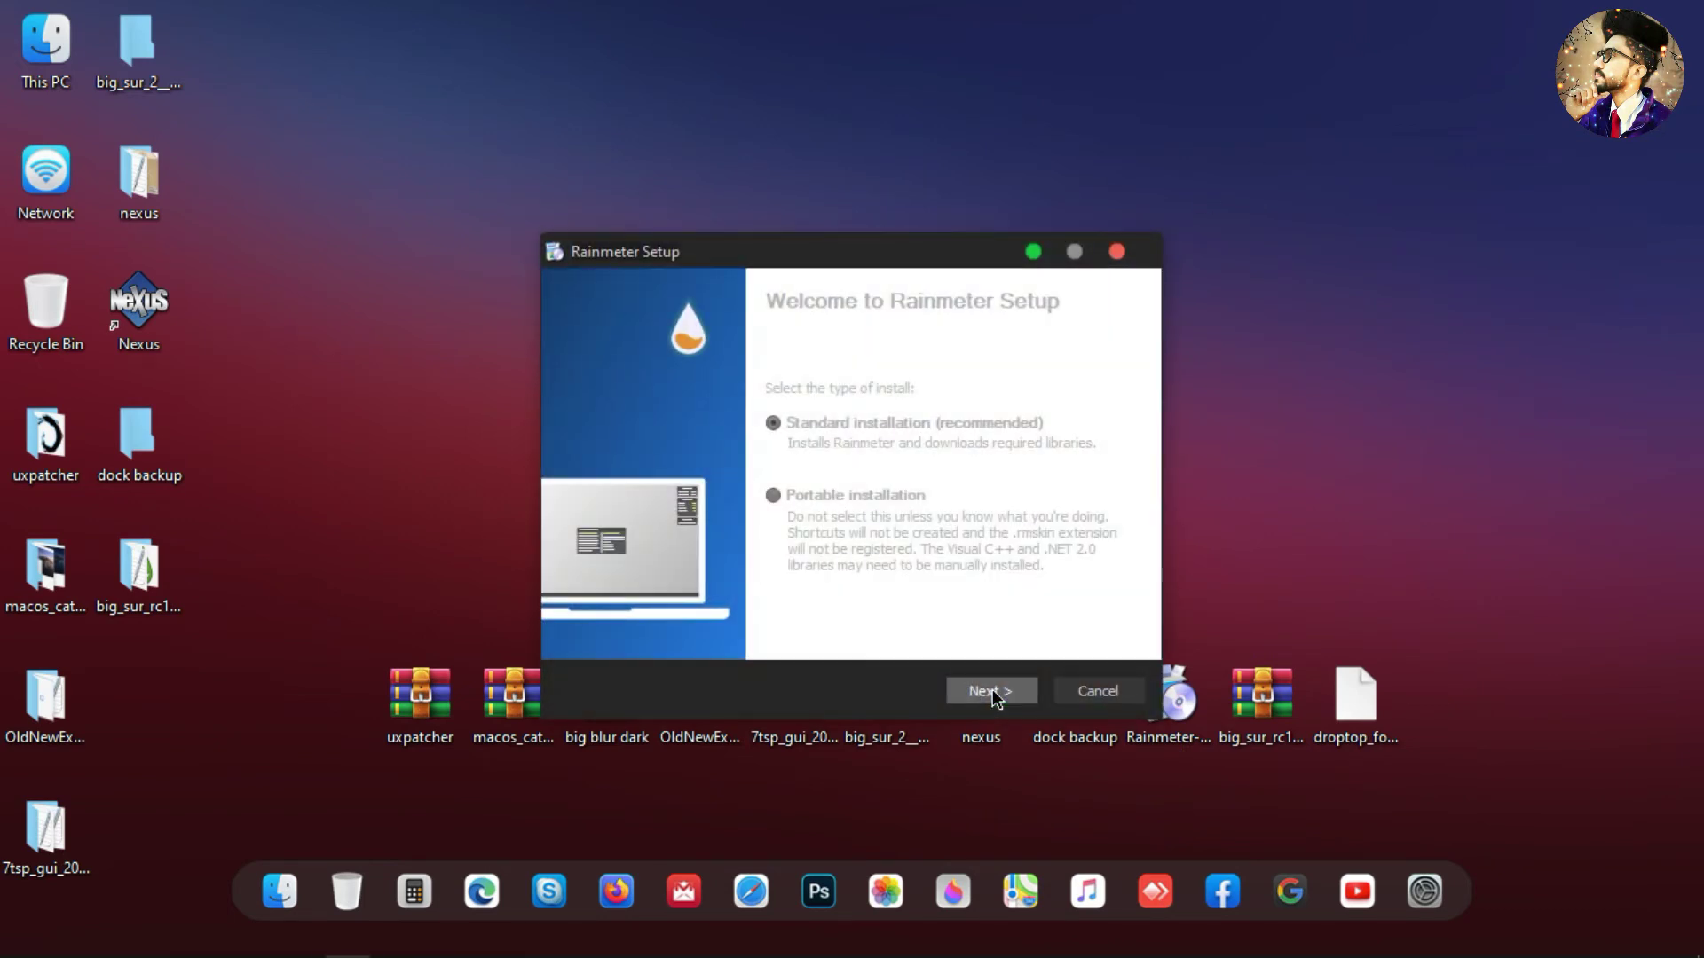
click(991, 692)
click(995, 695)
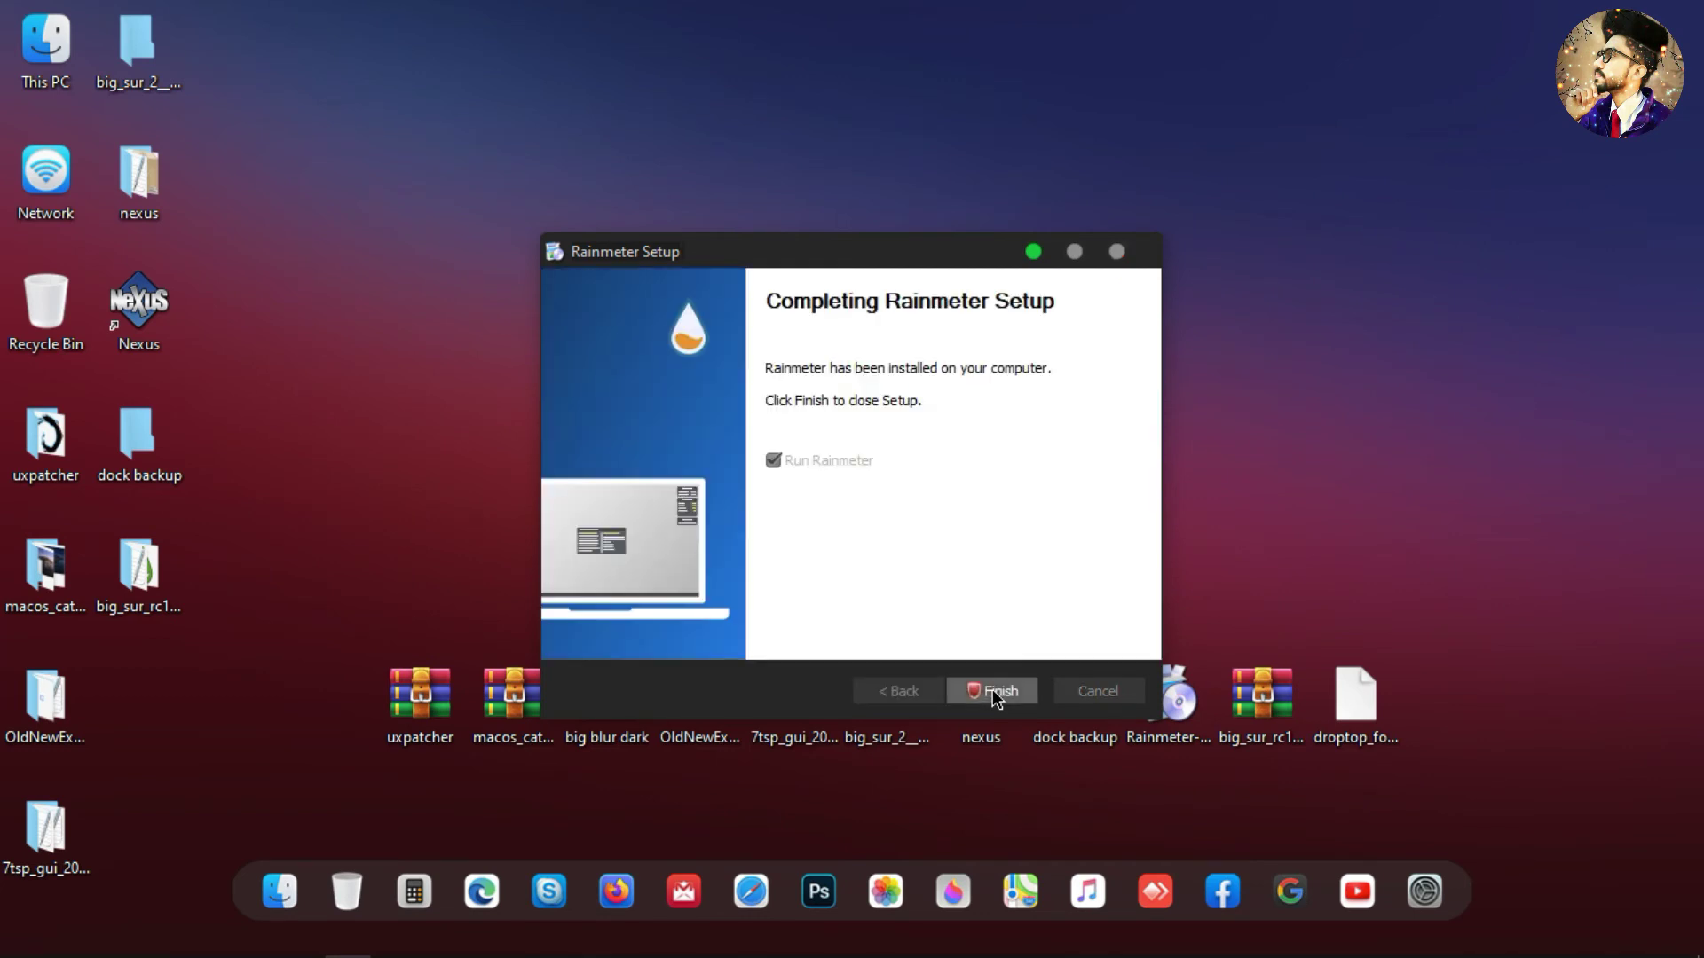
click(994, 693)
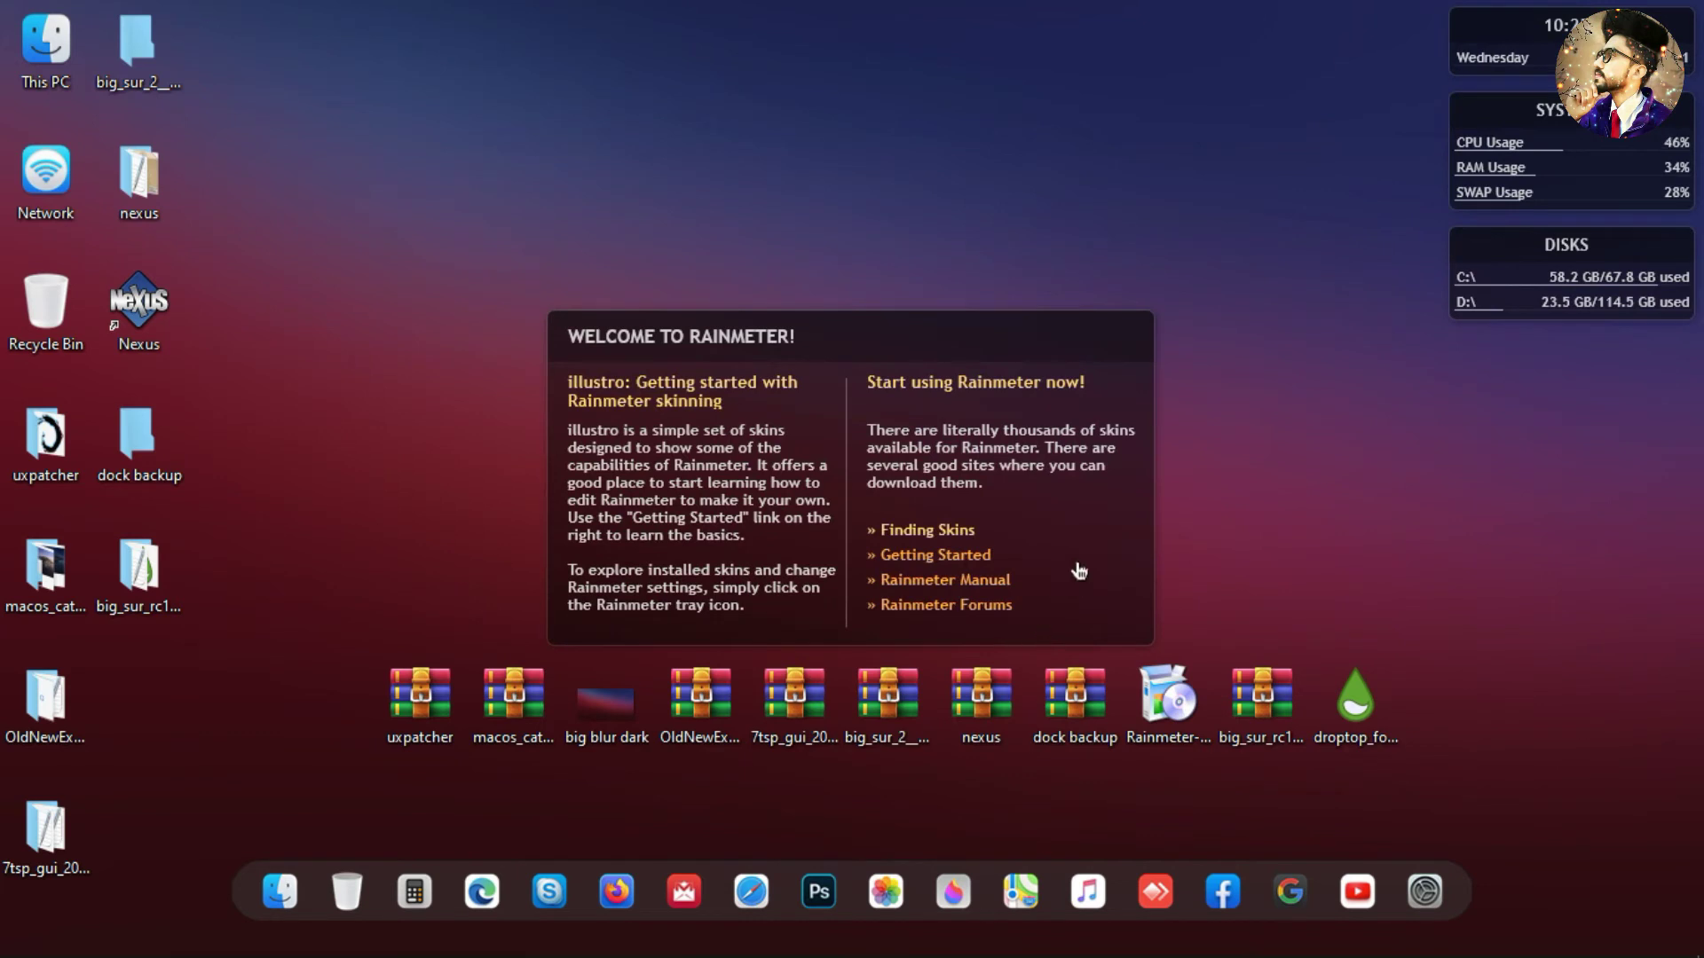
Step: Unload the default illustro welcome, disk, system and clock skins from the desktop
right_click(1079, 570)
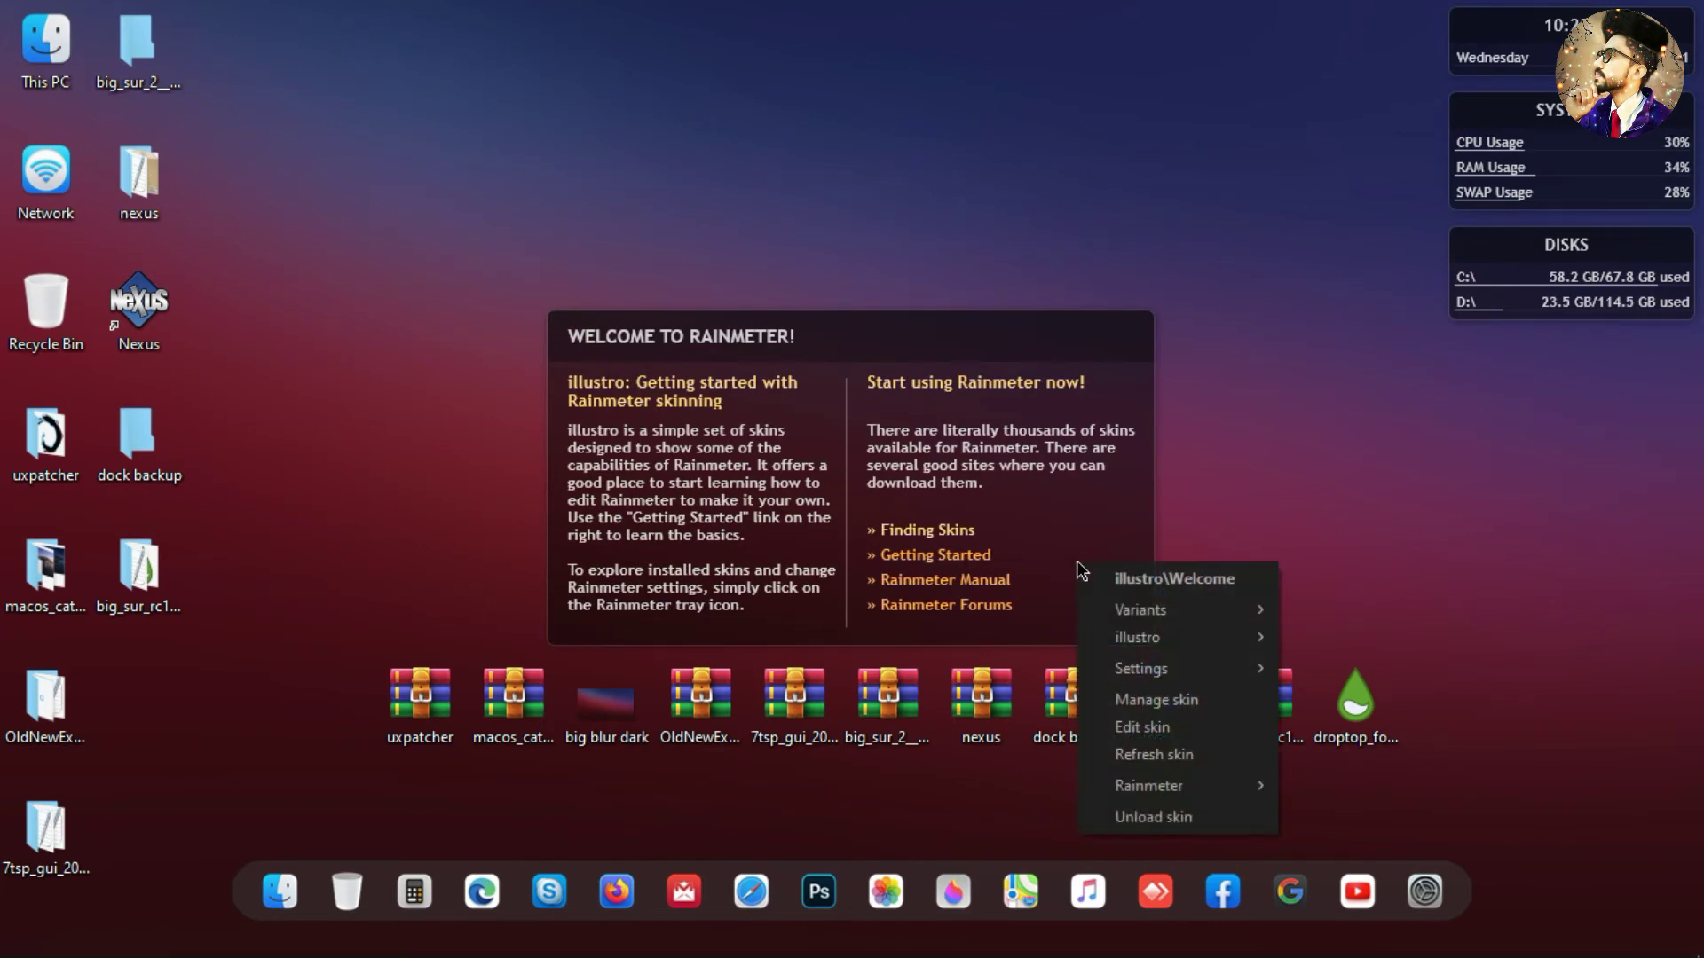
click(1150, 817)
right_click(1489, 298)
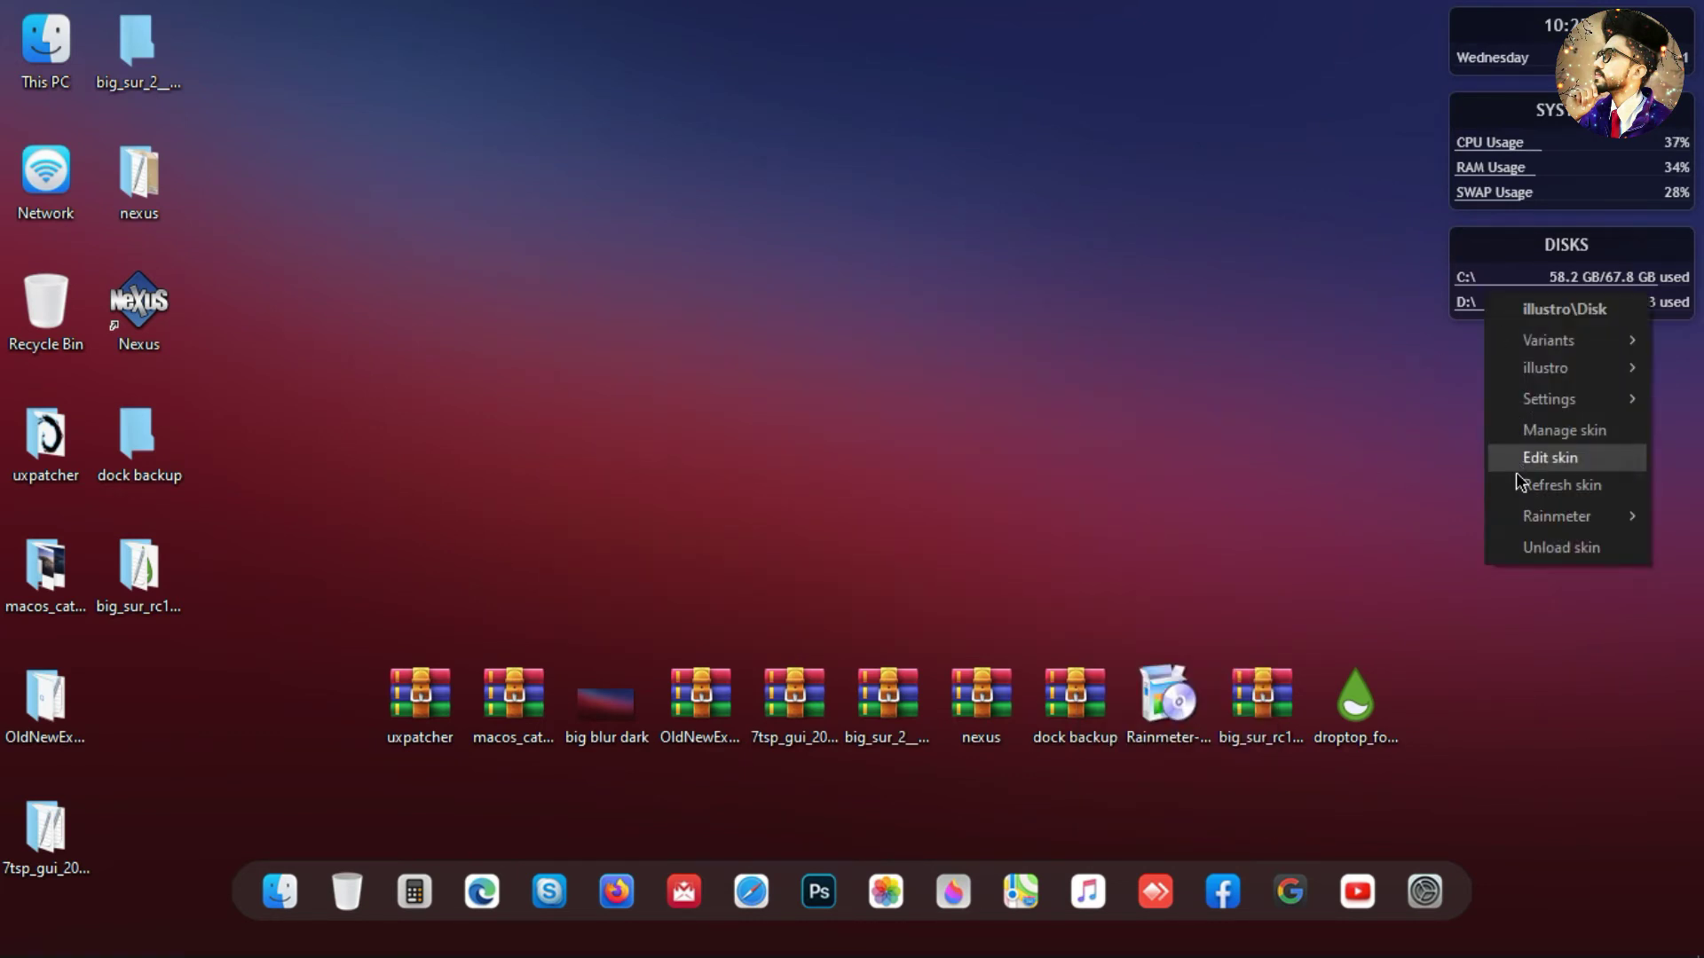
click(1541, 550)
right_click(1518, 176)
click(1571, 422)
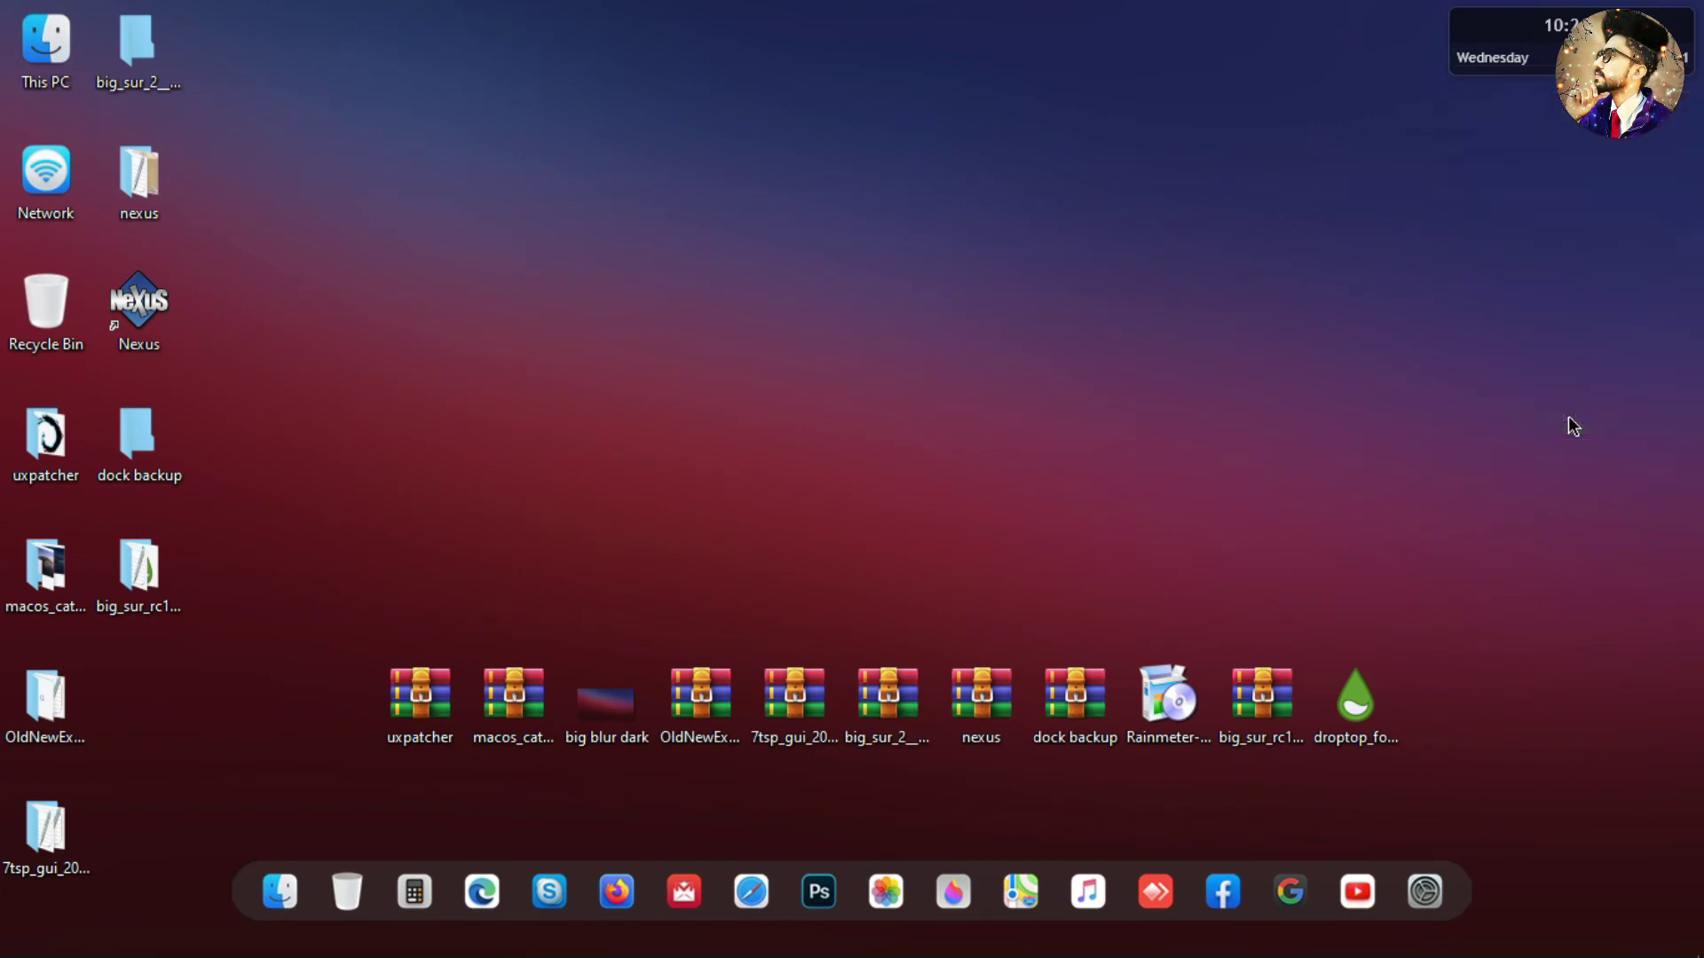
right_click(1514, 73)
click(1558, 321)
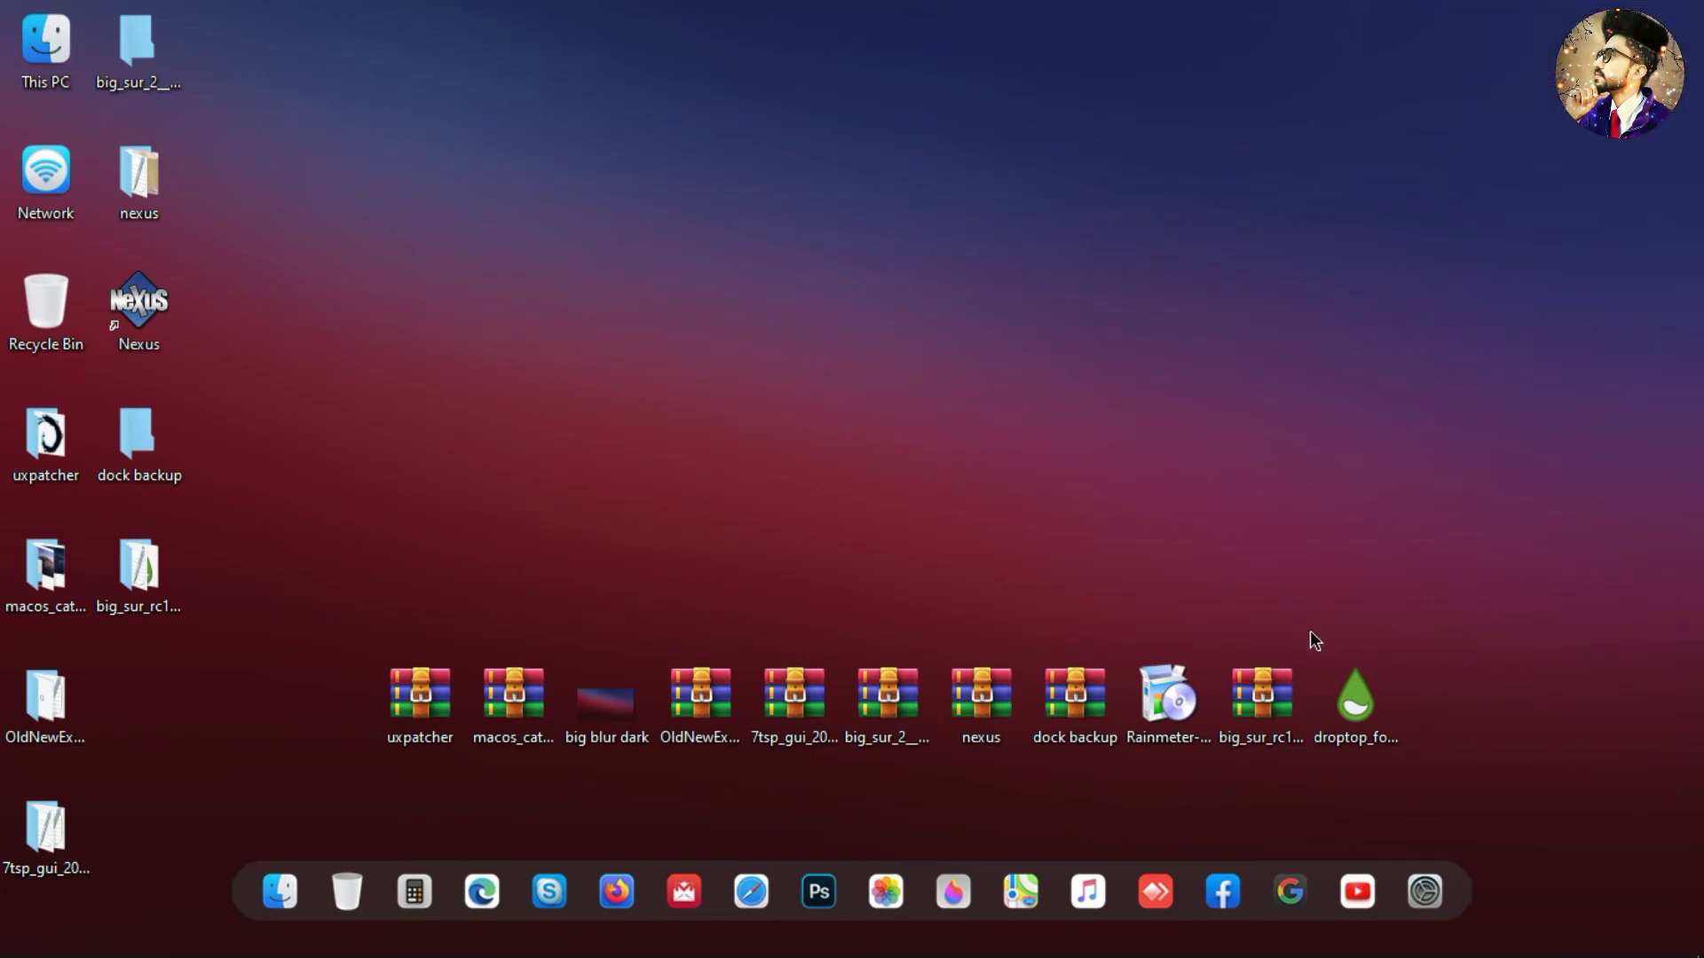
Step: Extract the big_sur_rc1 Rainmeter archive into its own desktop folder, replacing all existing files
click(1269, 694)
right_click(1270, 694)
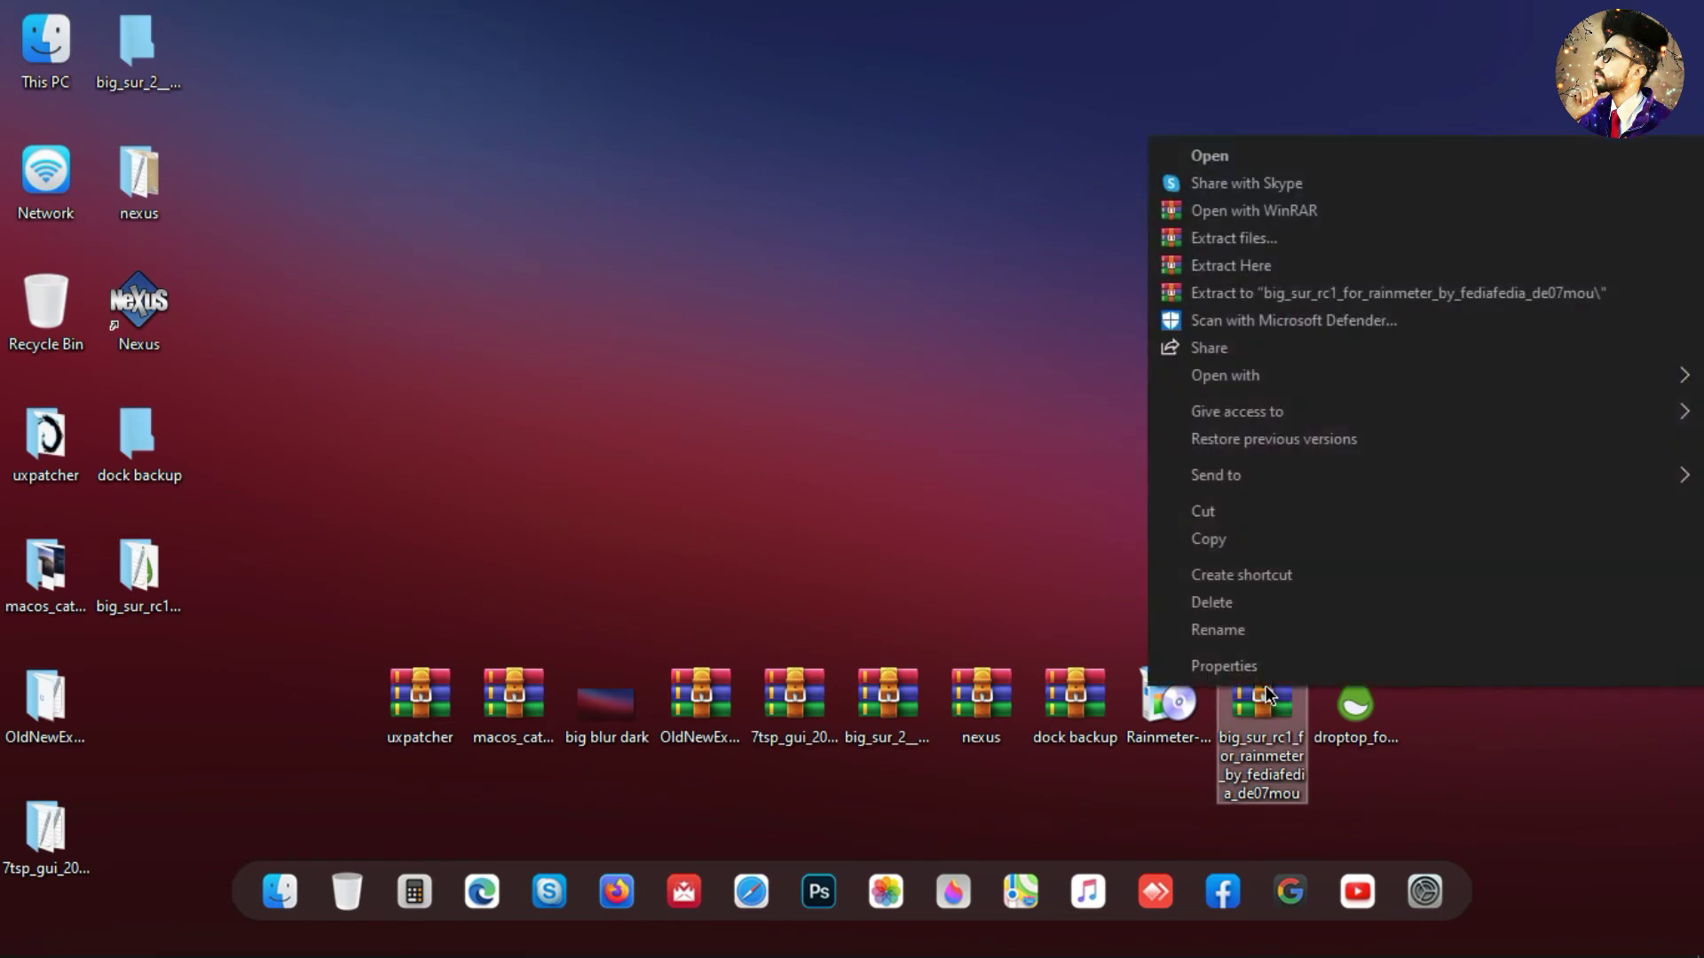
click(1293, 238)
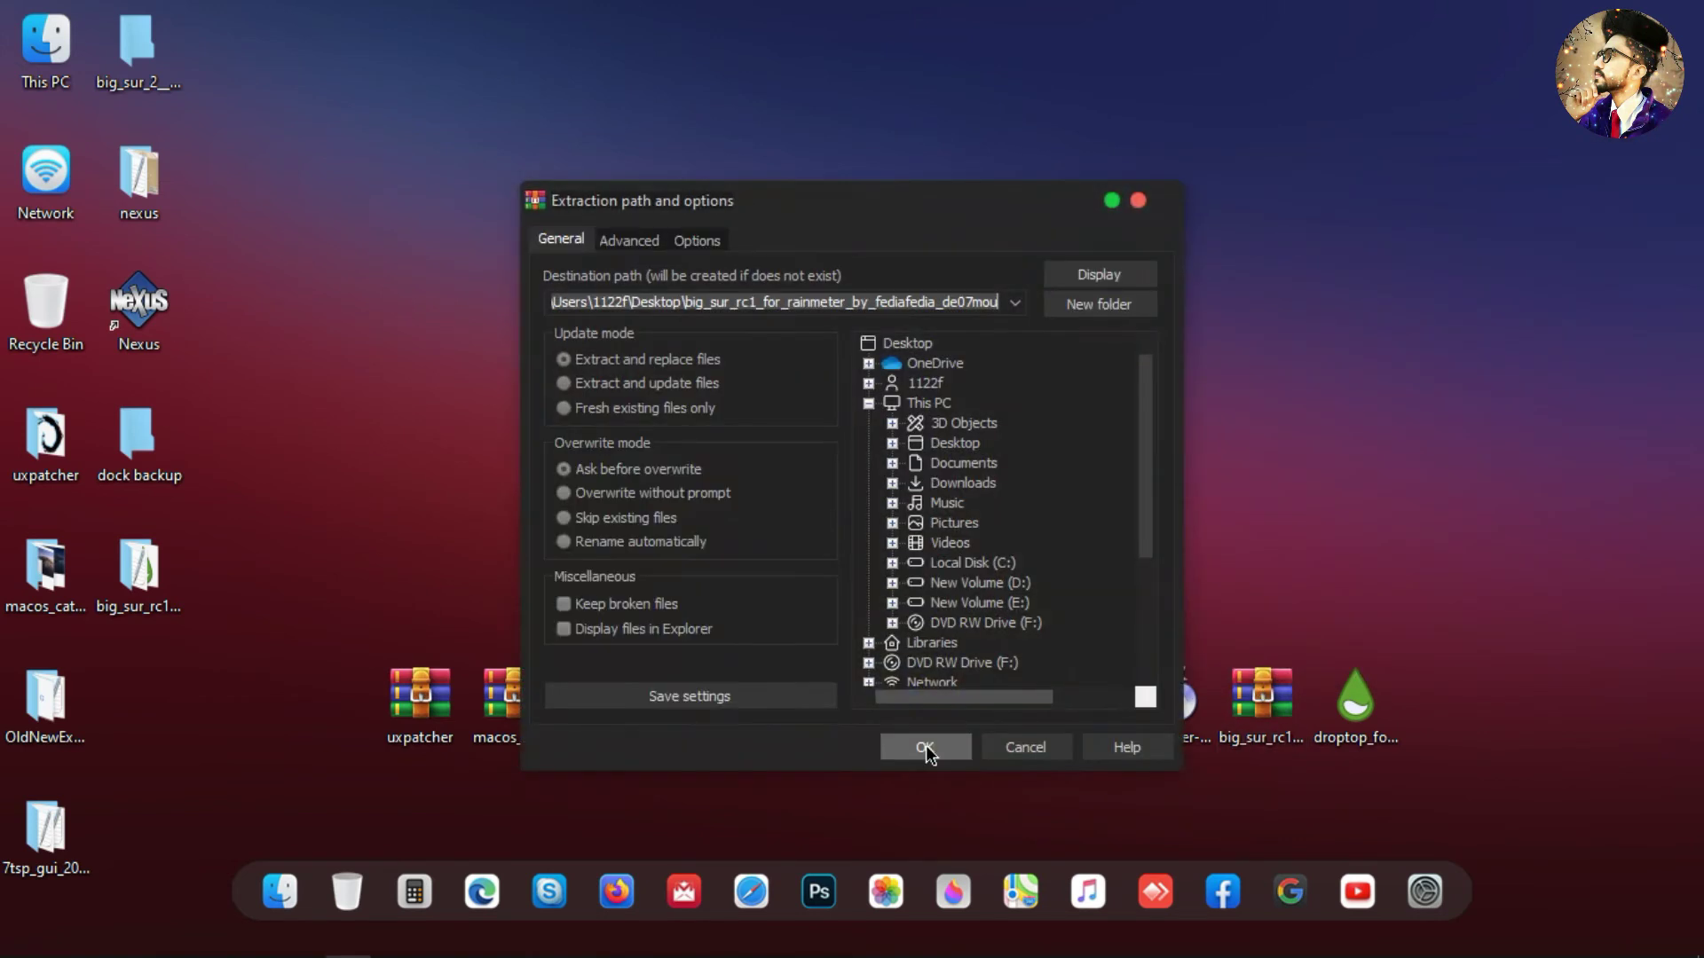
click(918, 748)
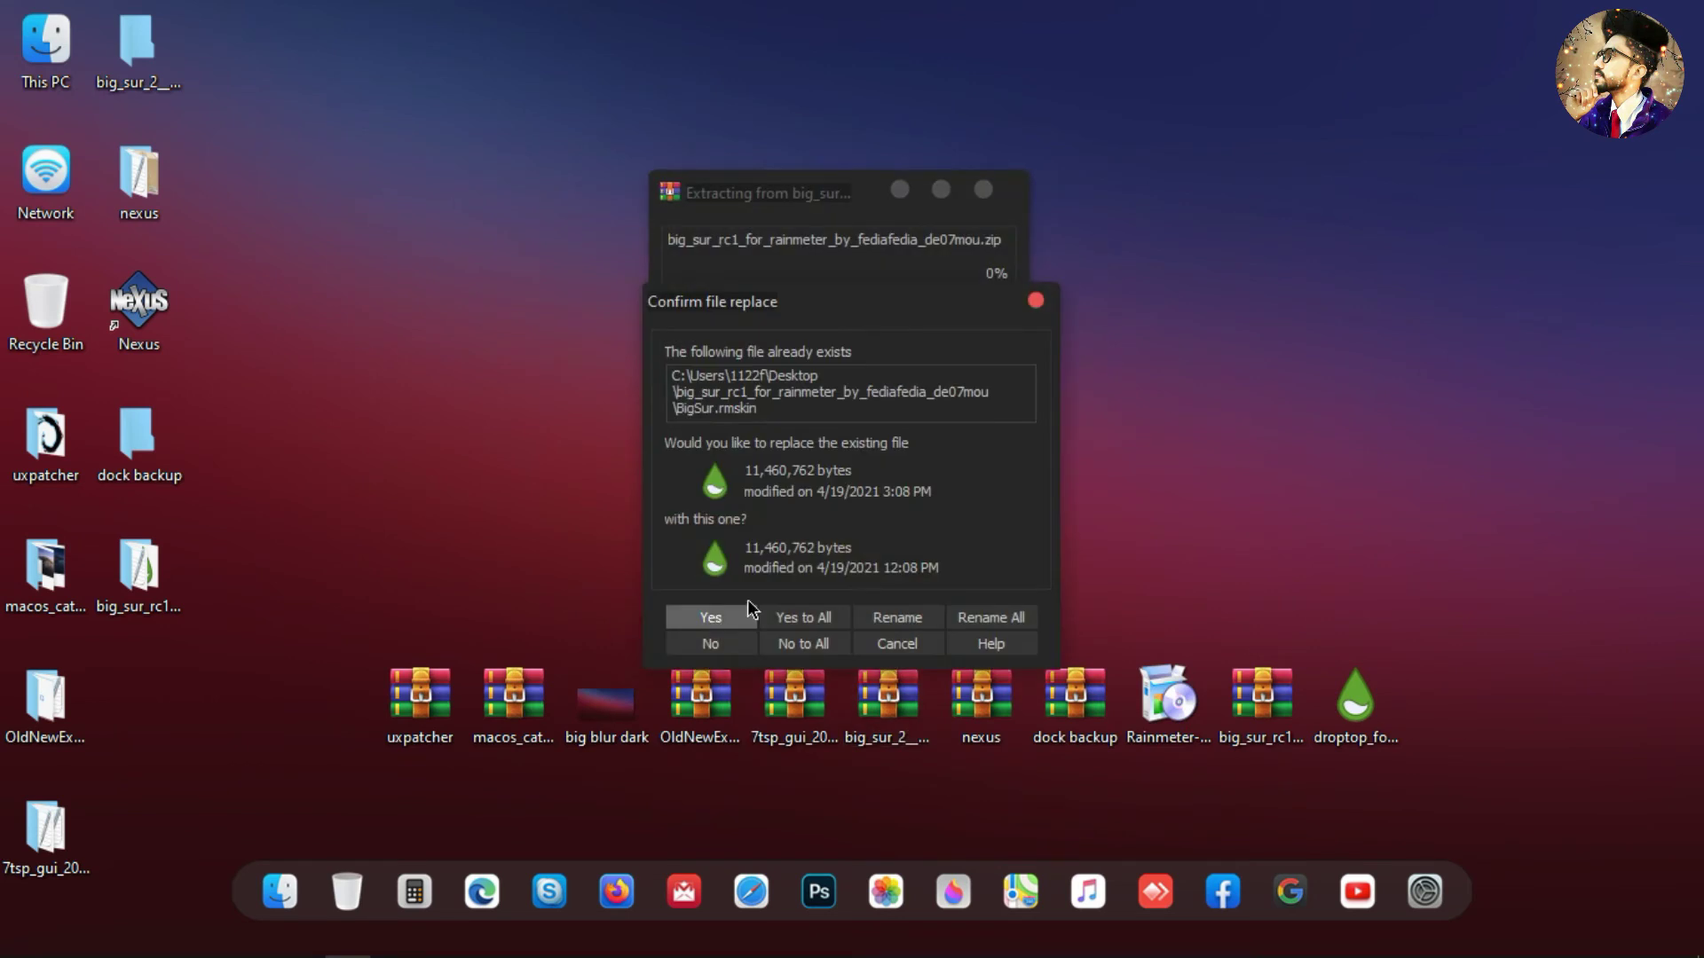
click(804, 617)
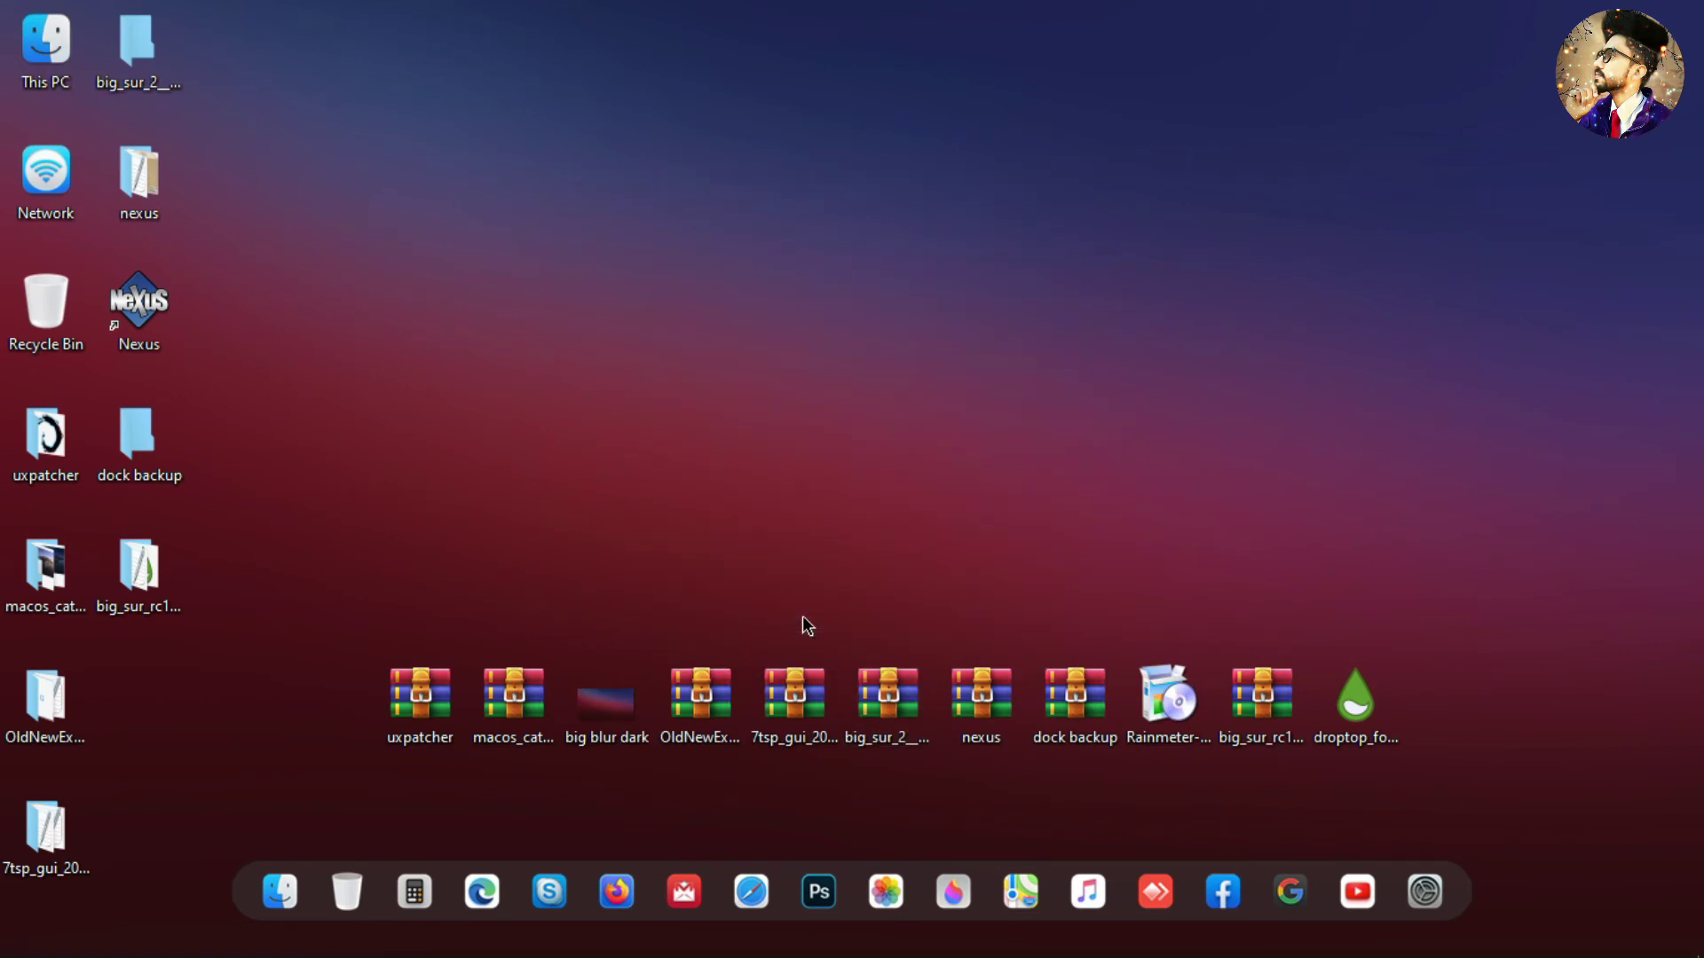
Step: Install the BigSur Rainmeter skin from the extracted big_sur_rc1 folder
double_click(138, 572)
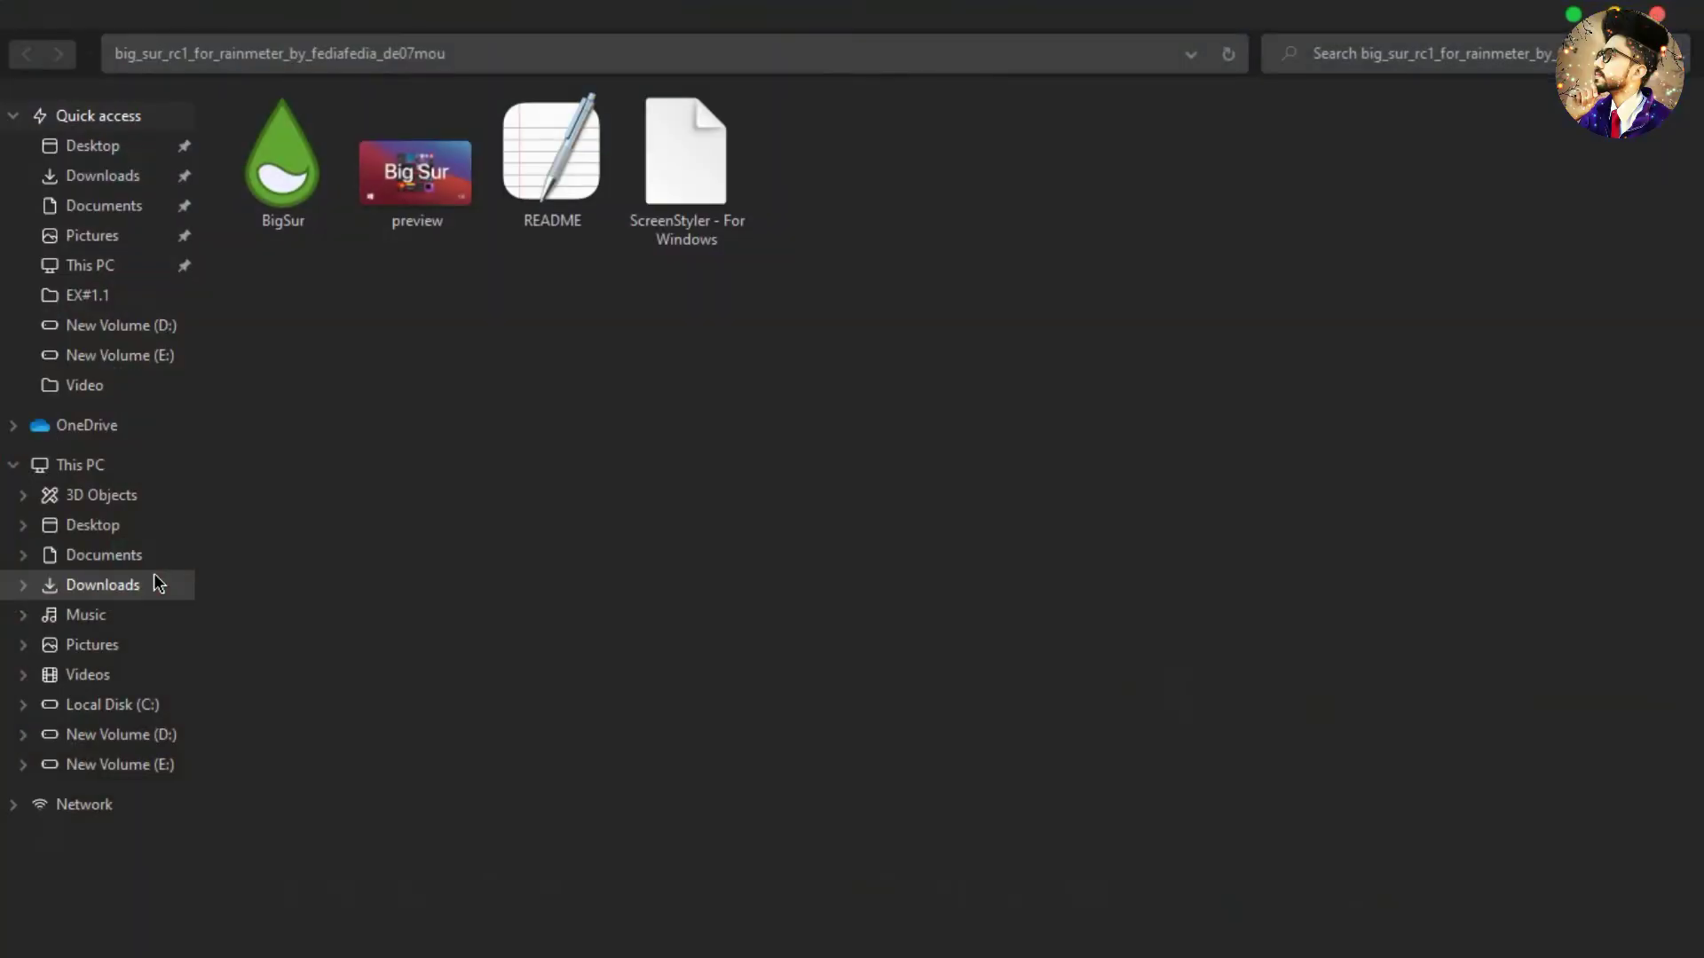
right_click(287, 190)
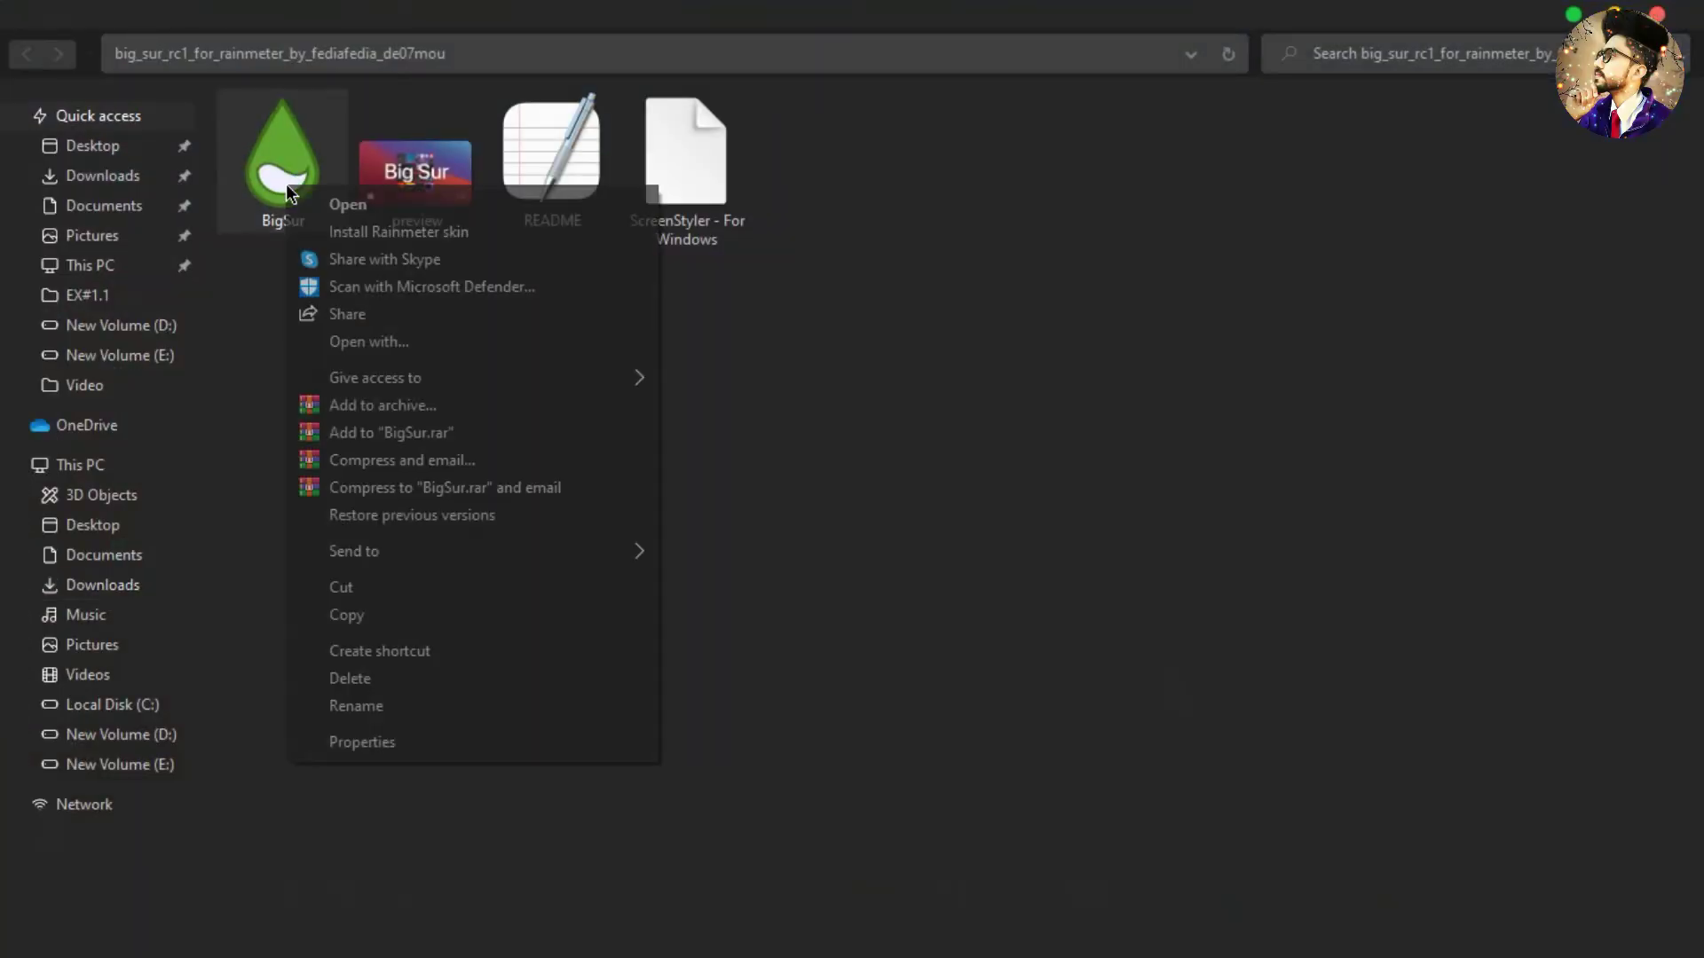
click(355, 231)
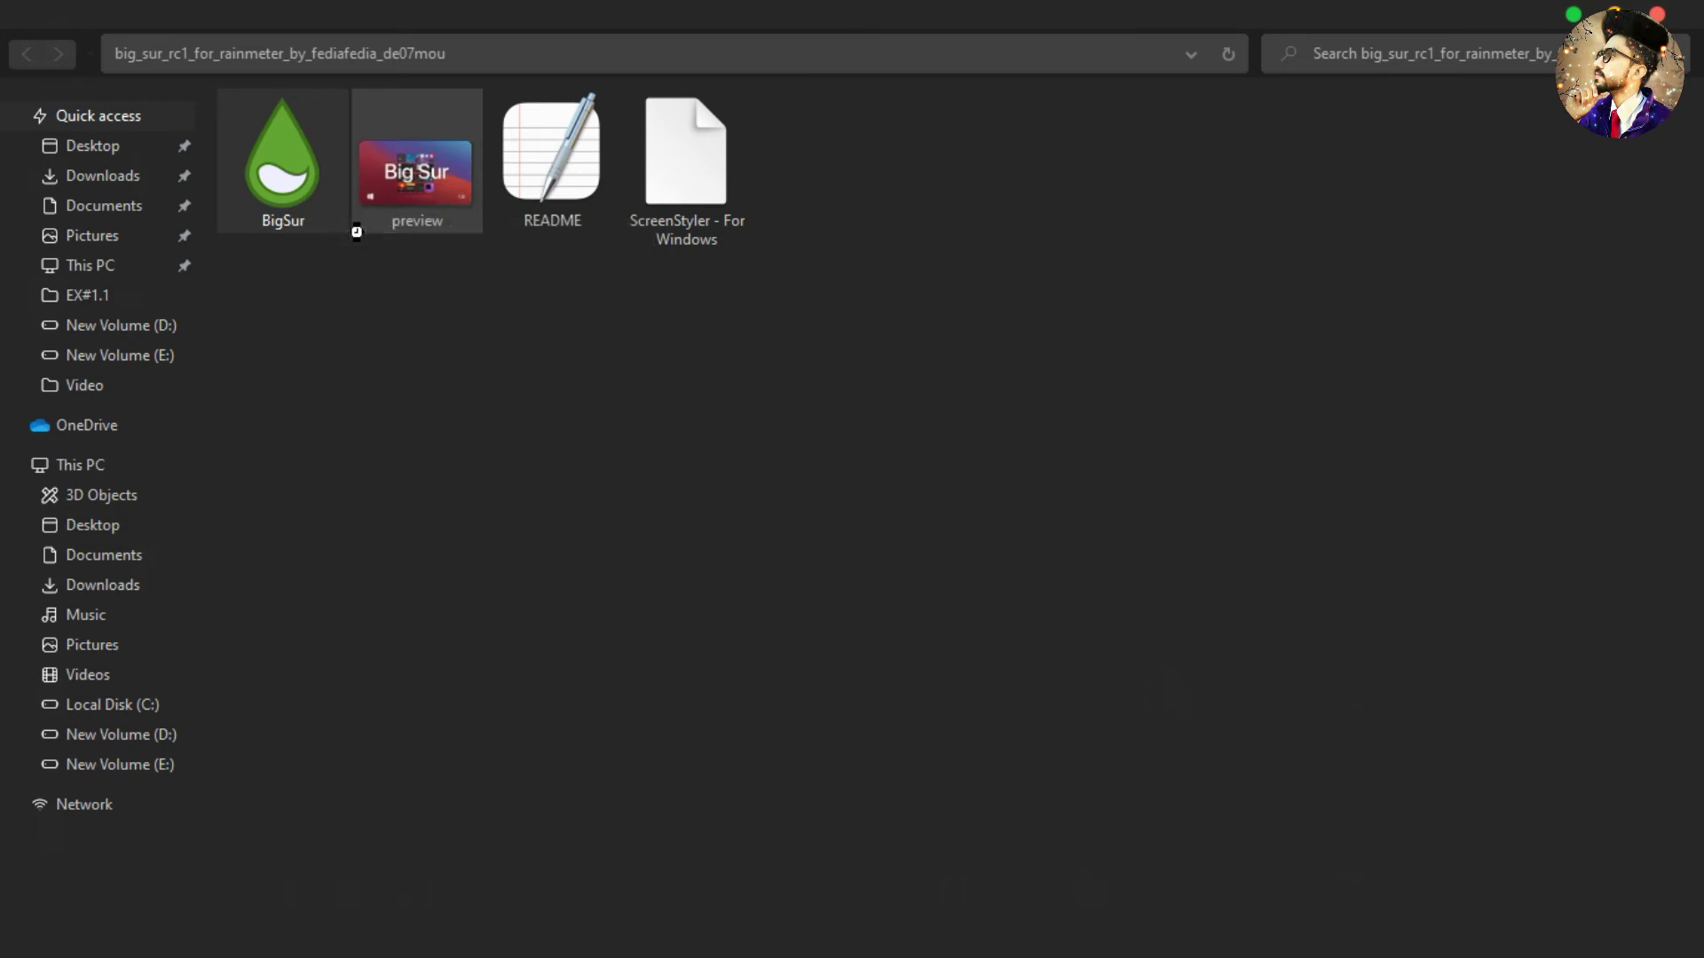
click(942, 724)
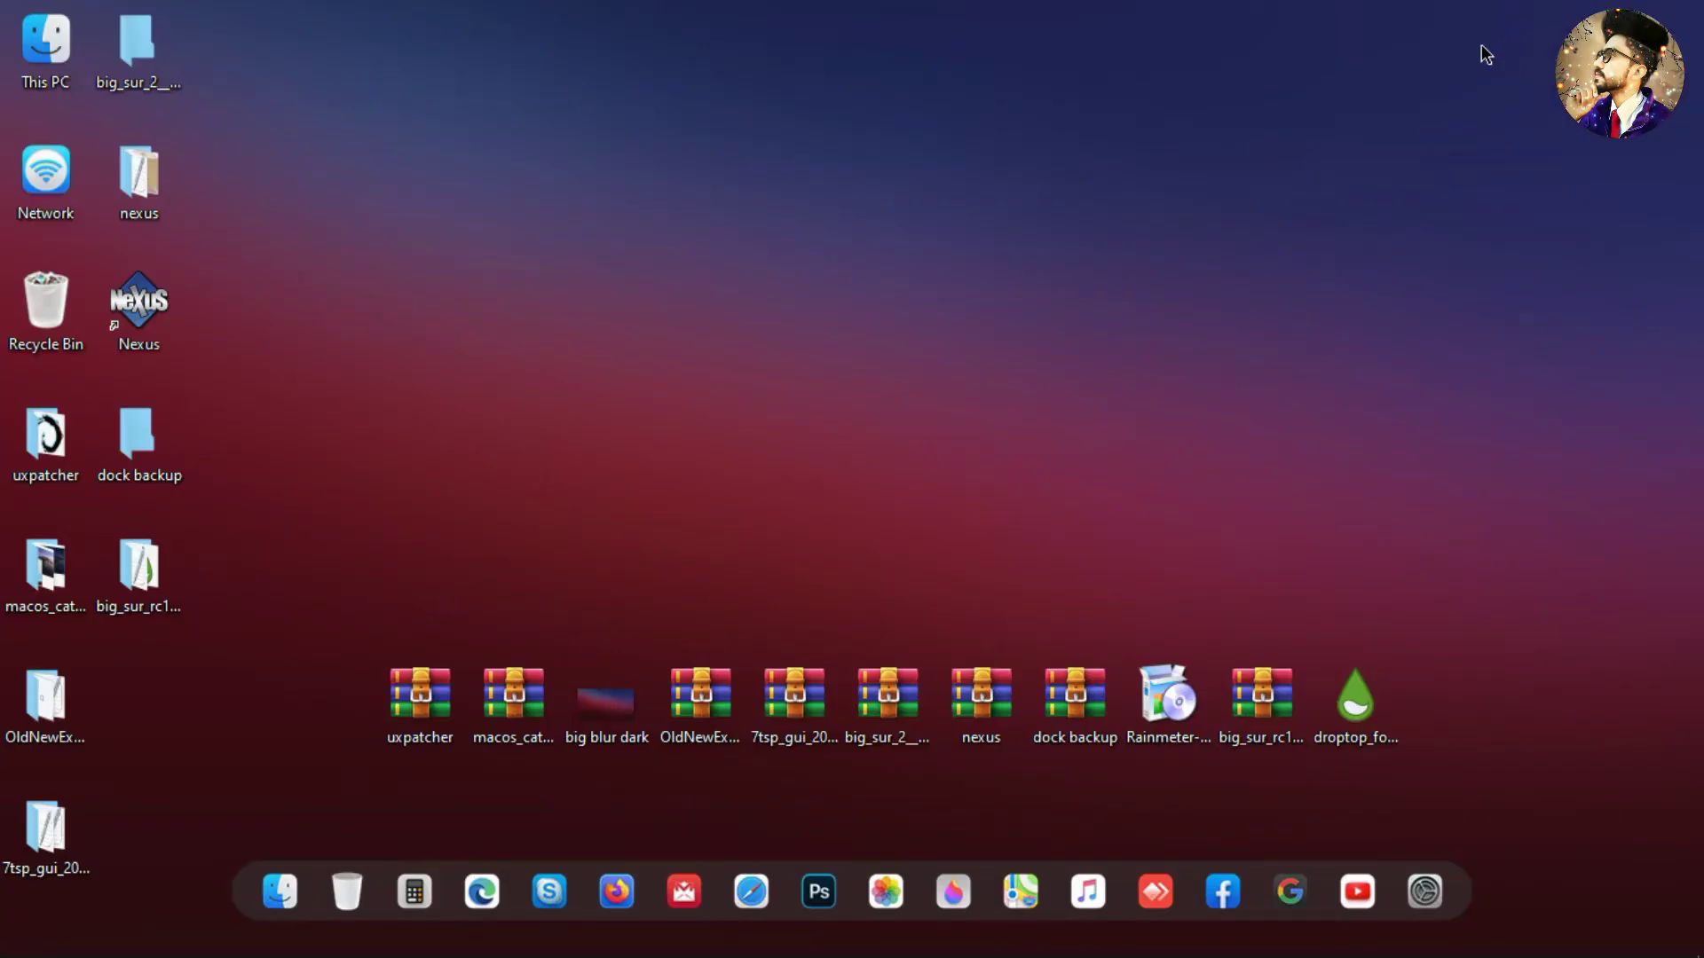
Step: Hide all desktop icons
right_click(1486, 55)
mouse_move(1483, 65)
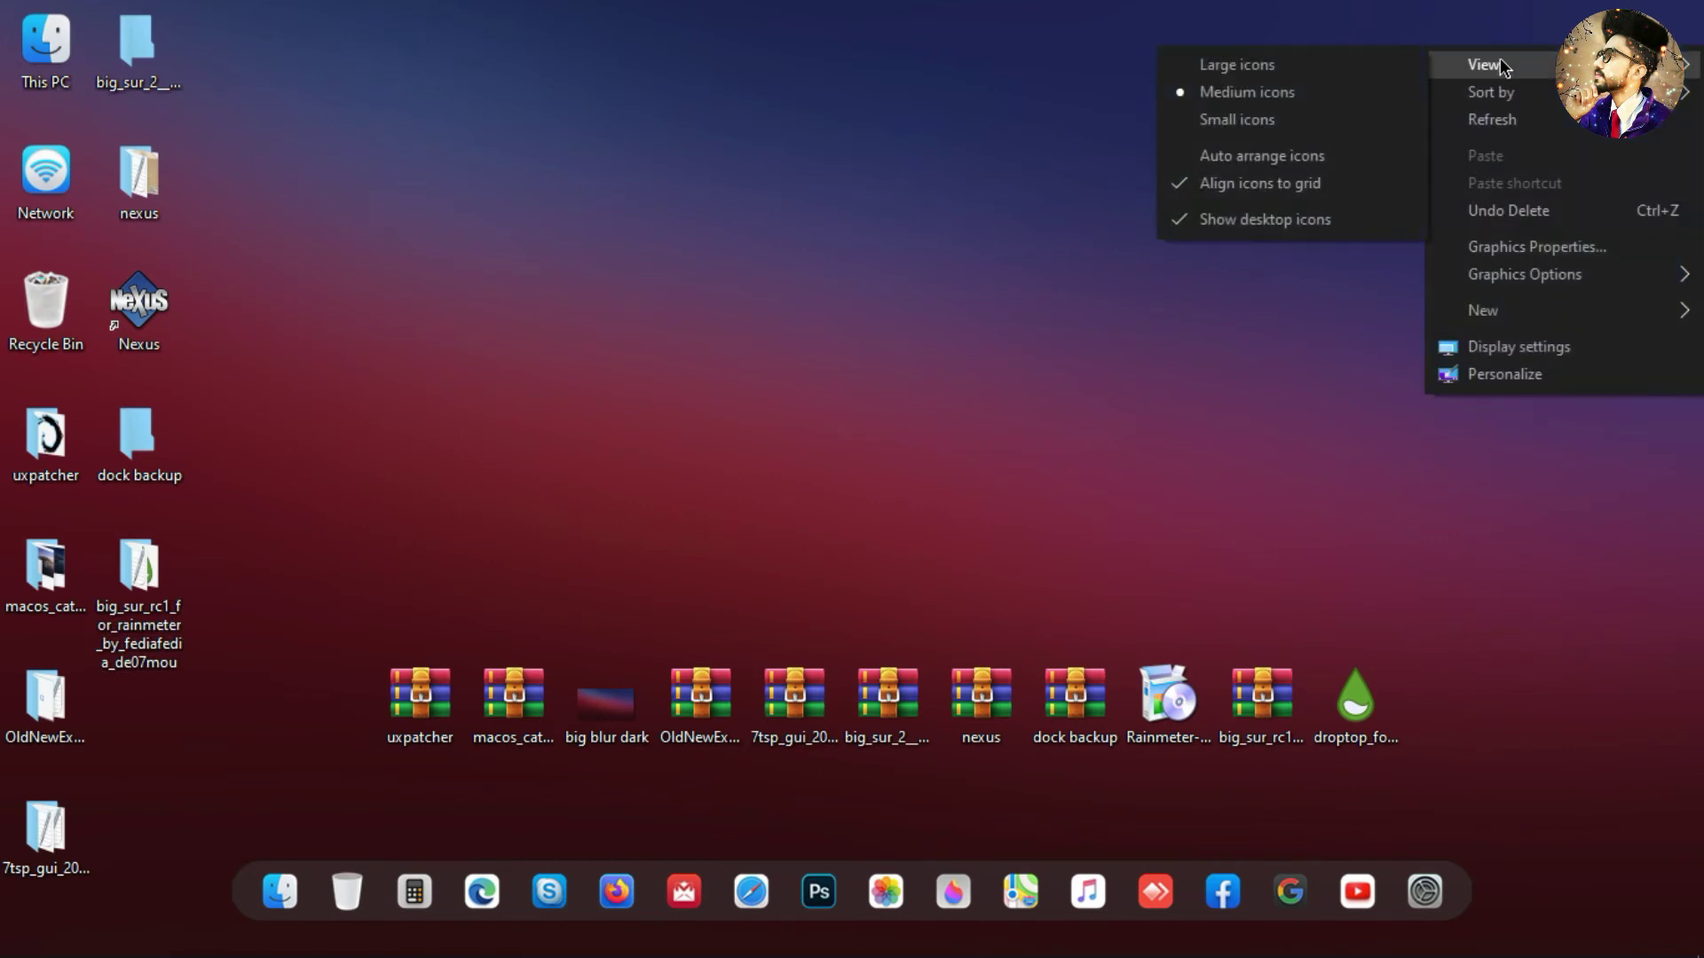
click(1313, 217)
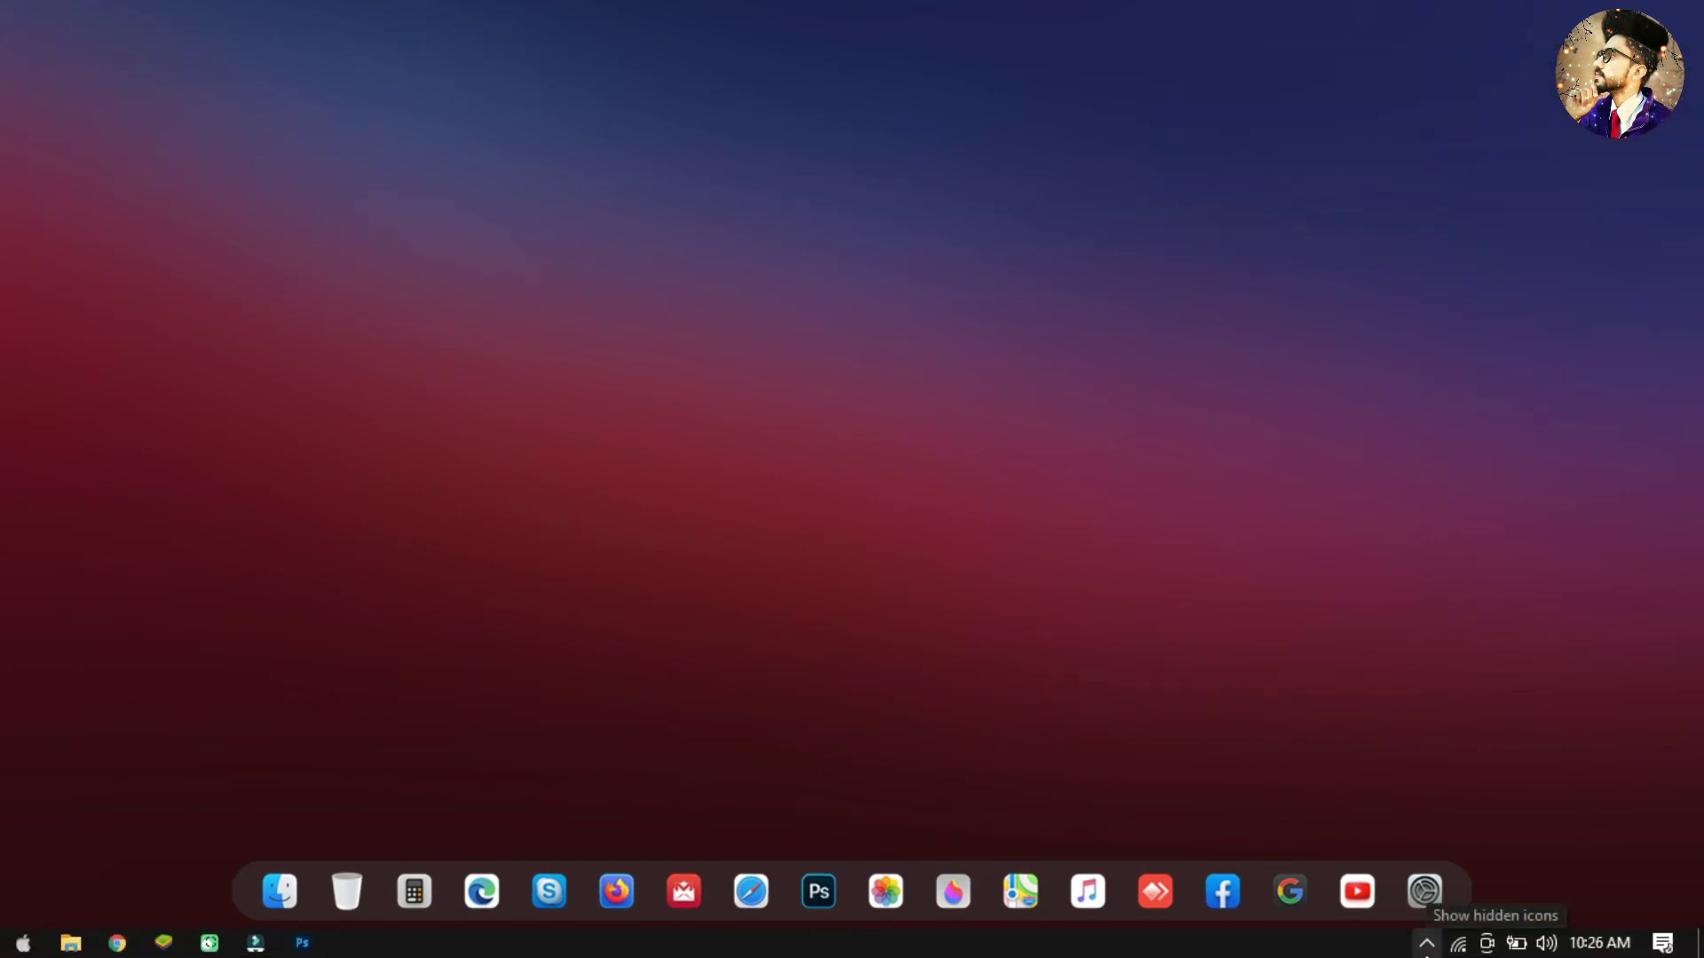
Step: Open the Manage Rainmeter window from the hidden notification area icons
click(1426, 946)
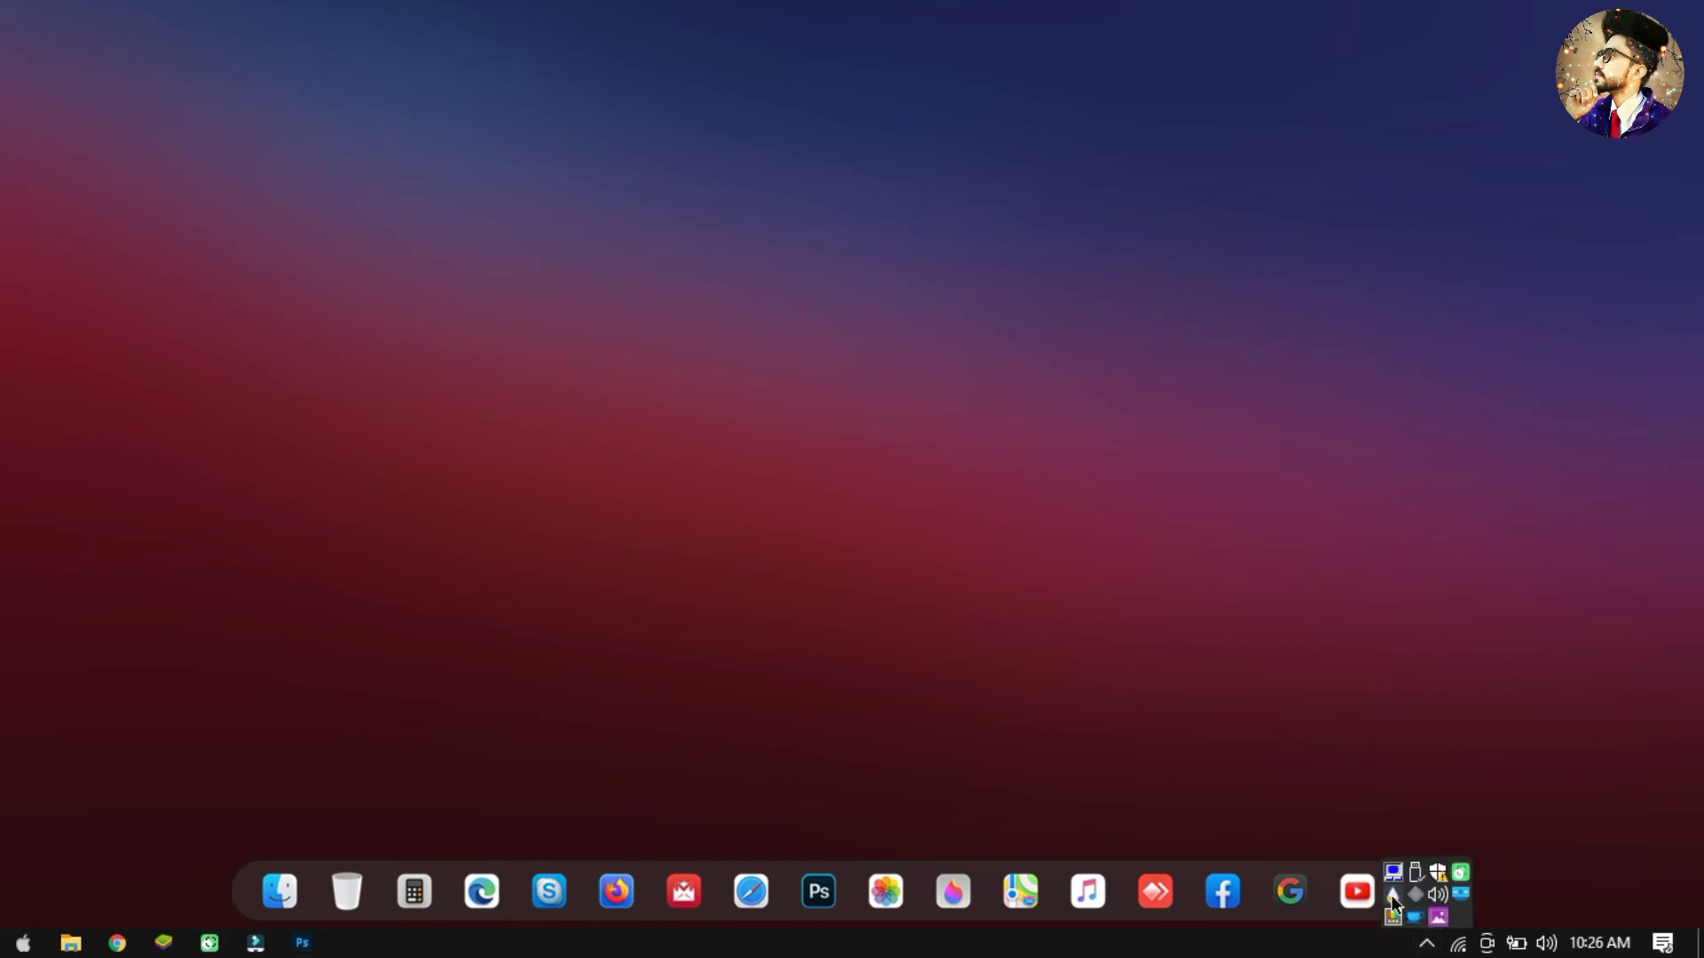
click(1392, 895)
click(1428, 946)
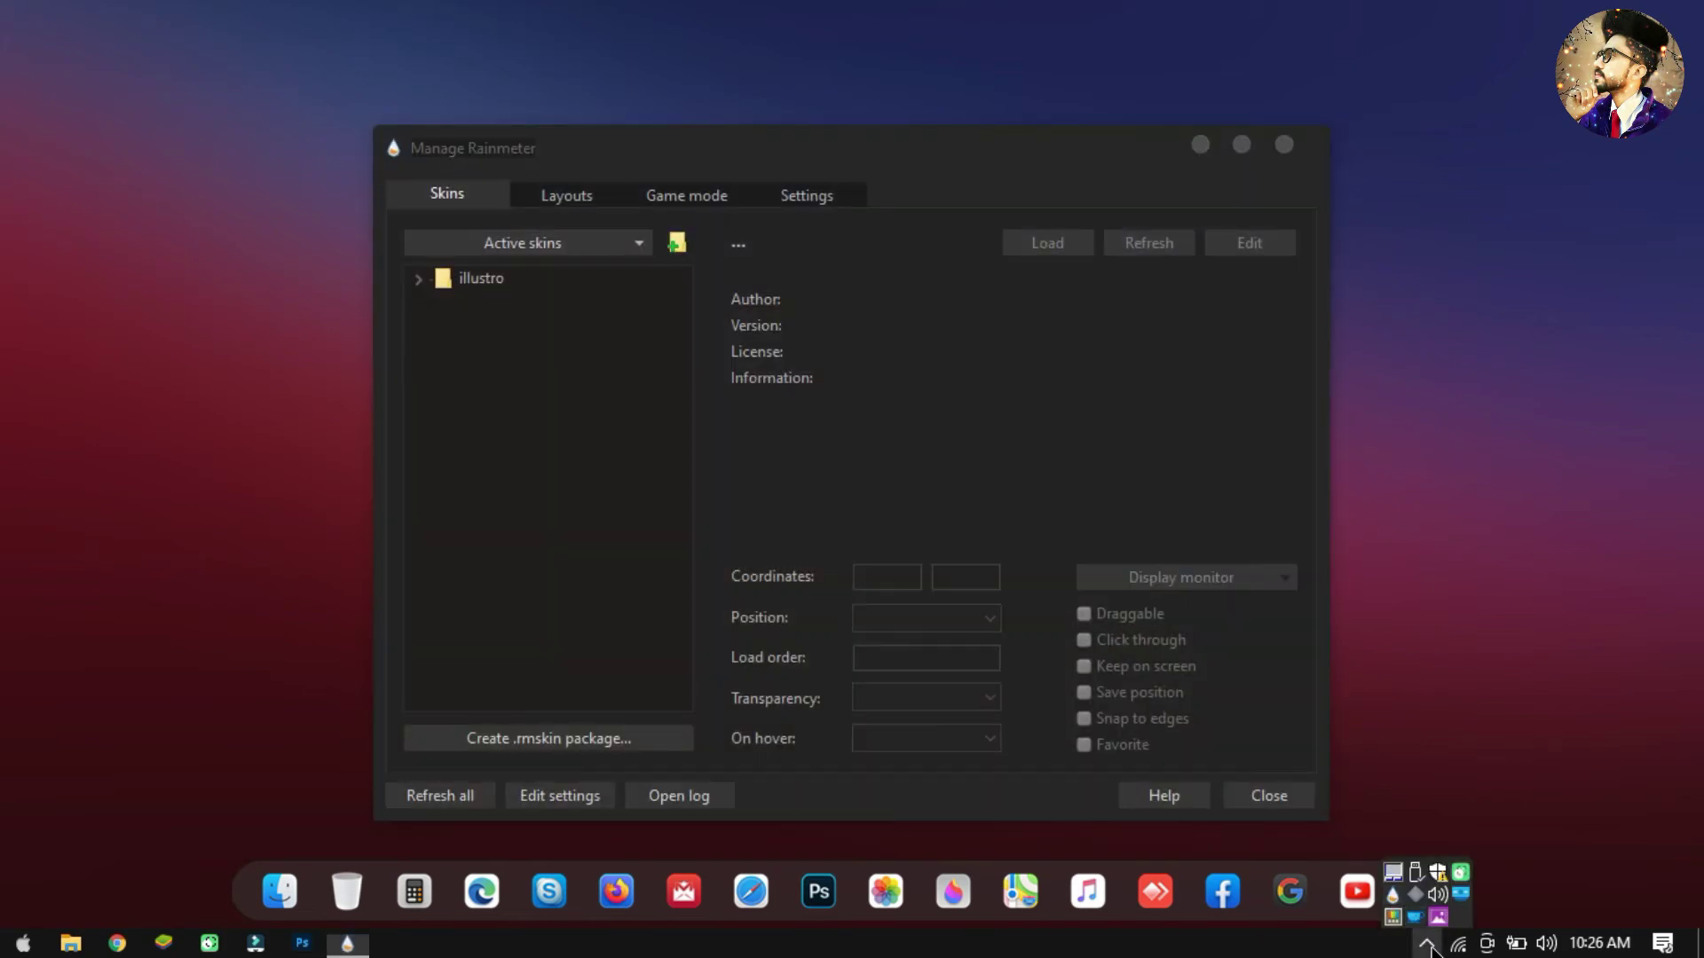
Step: Refresh all Rainmeter skins, load Launcher.ini from the BigSur skin, and put the Manage Rainmeter window away
click(473, 797)
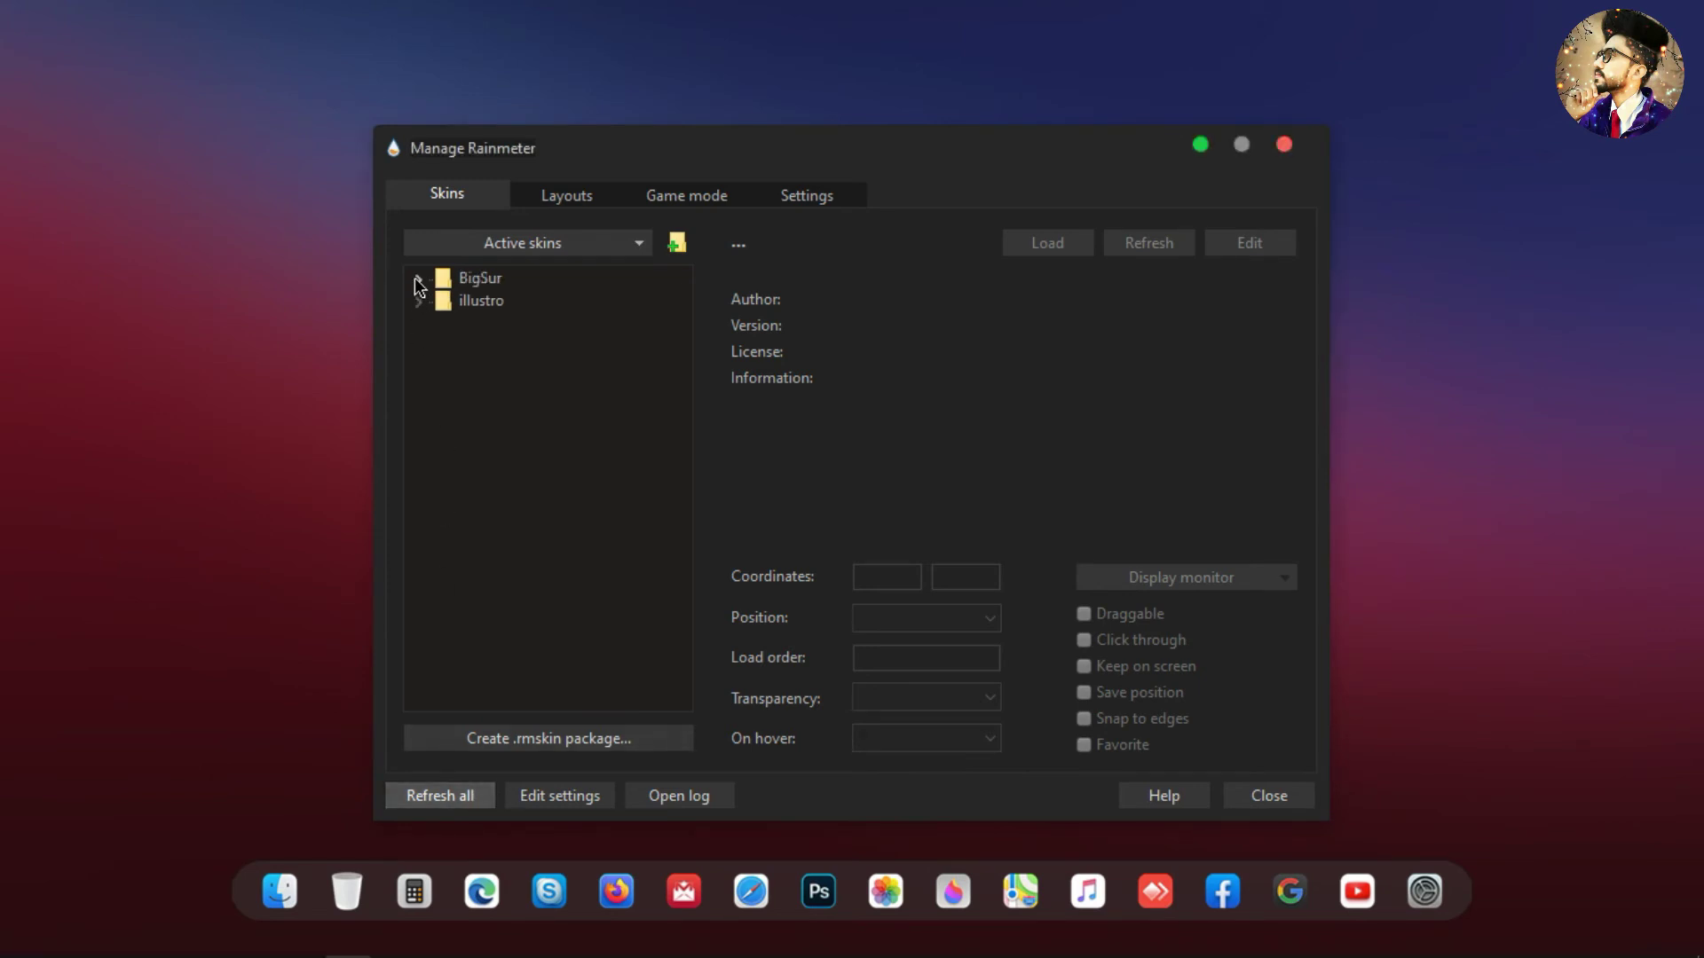
click(418, 278)
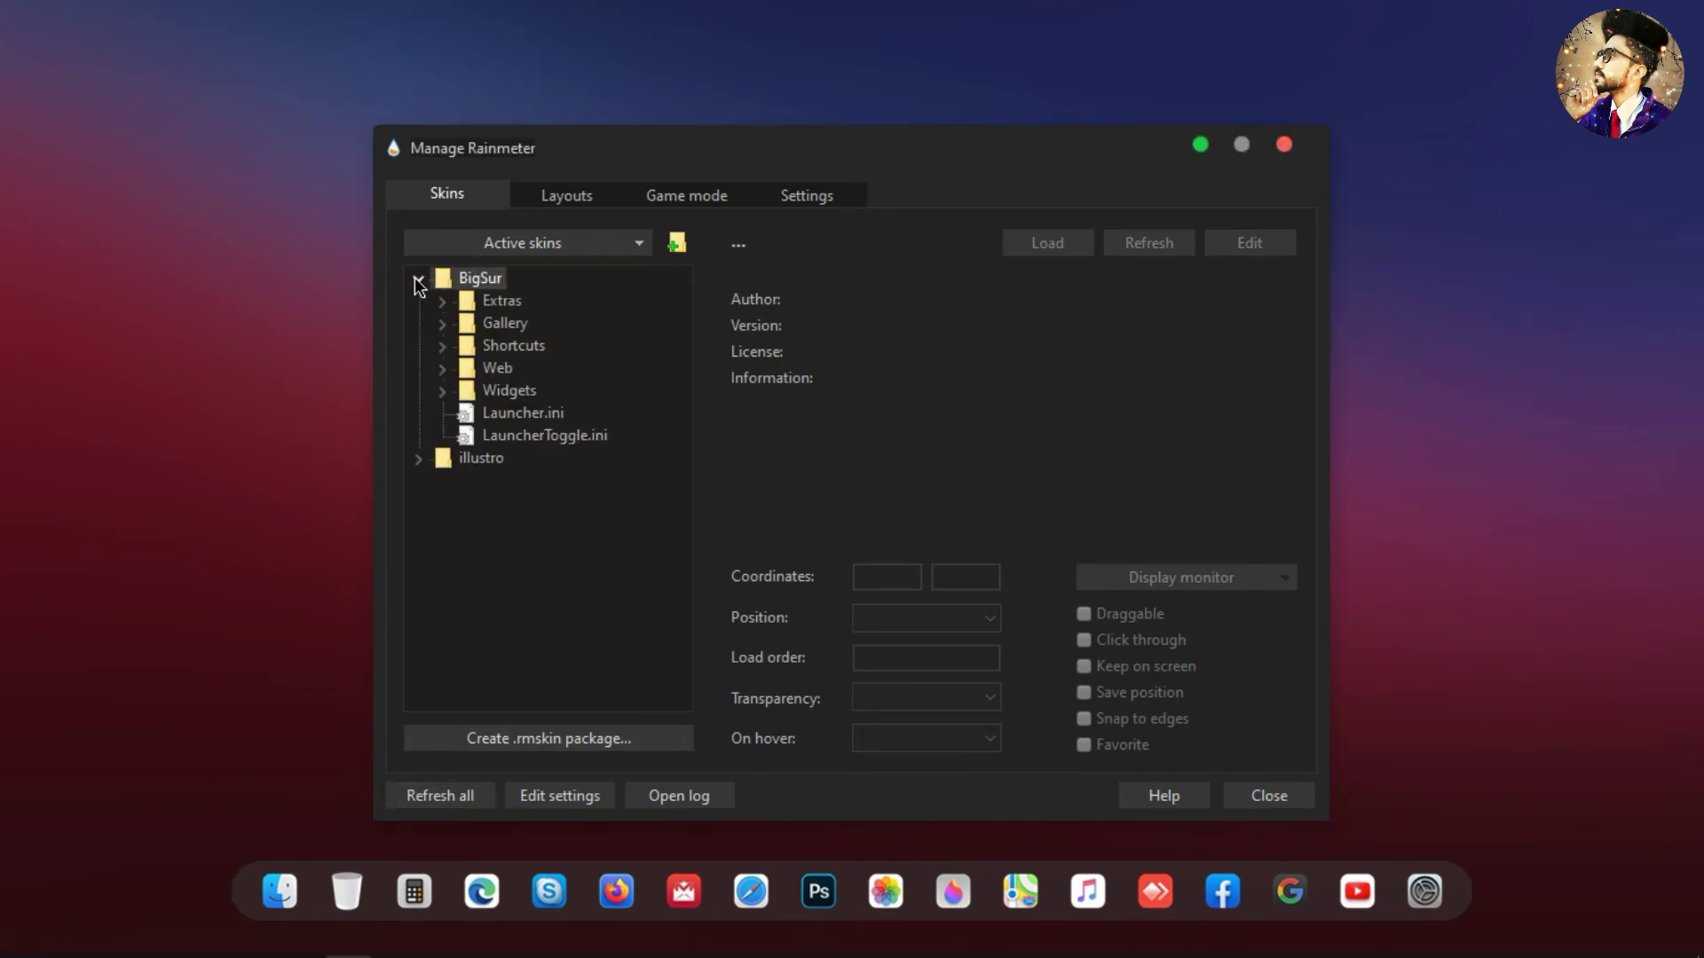
click(486, 417)
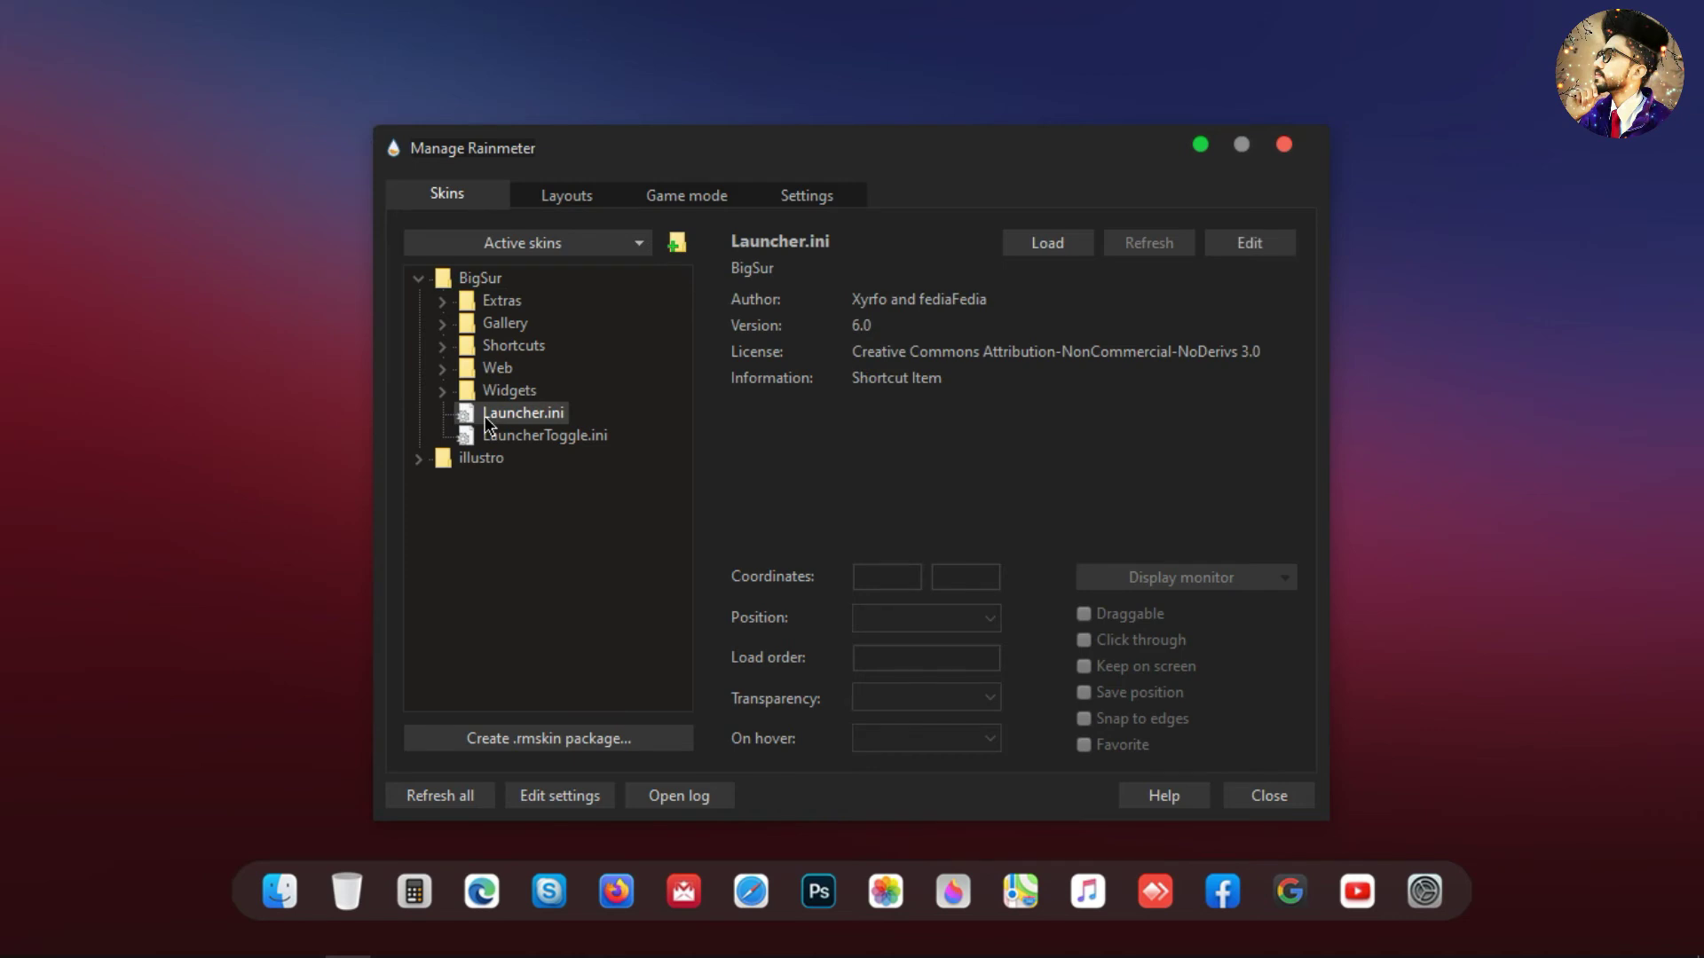
click(1087, 245)
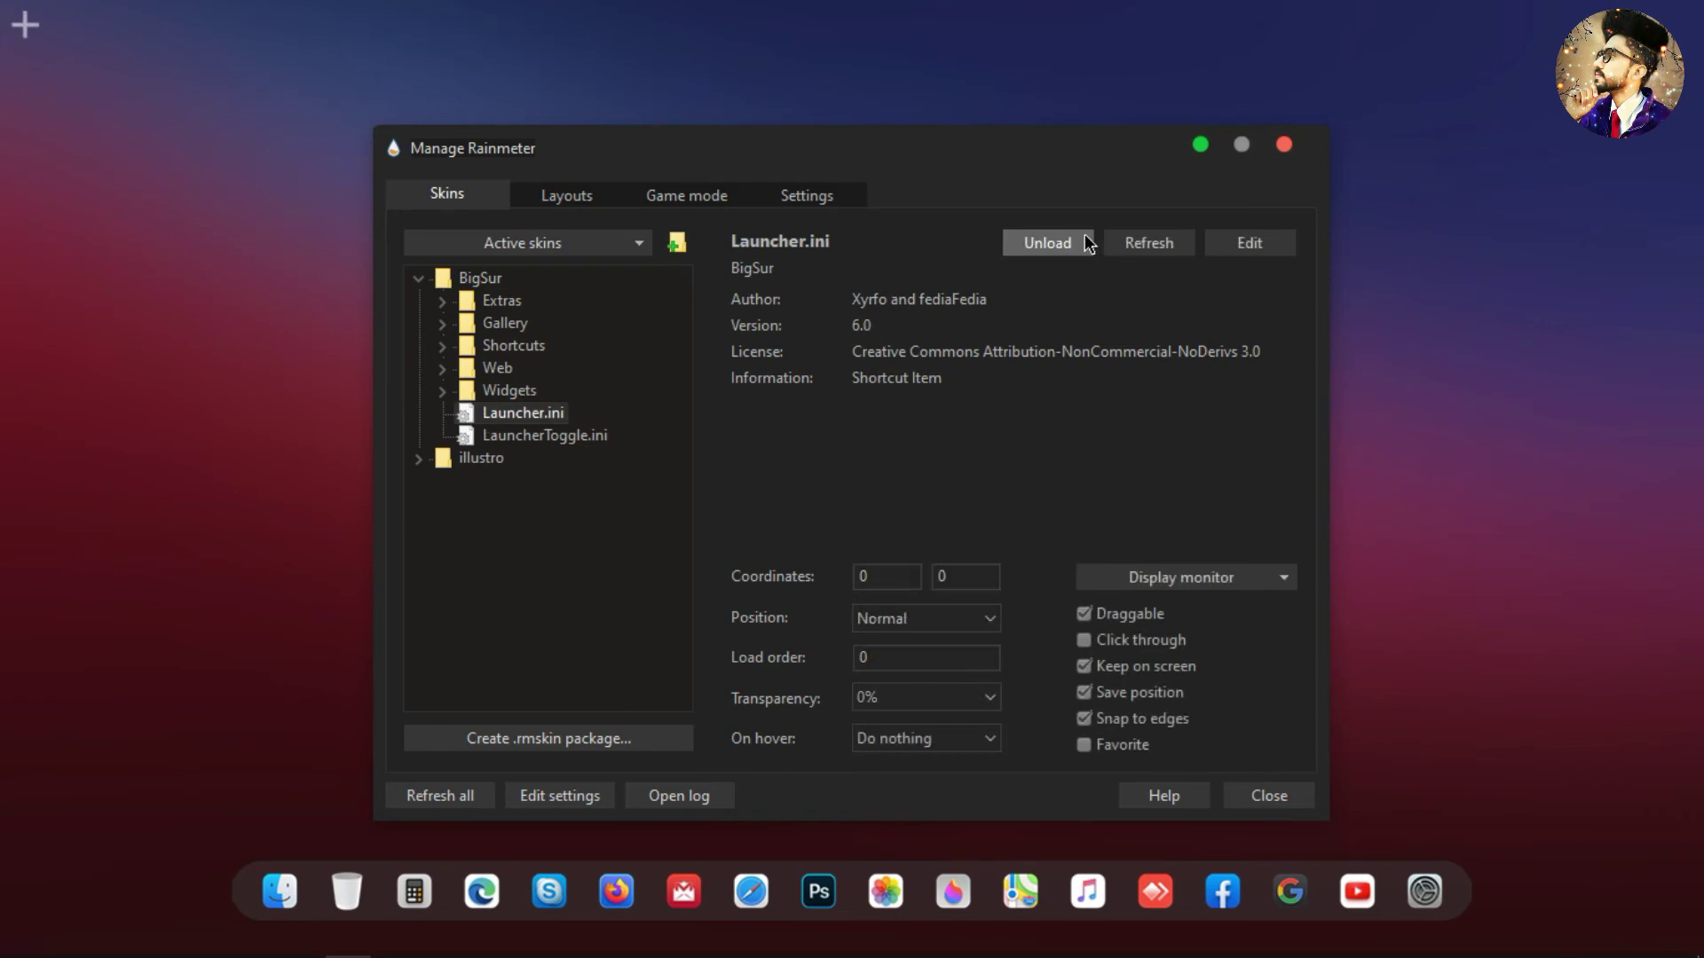
click(1202, 147)
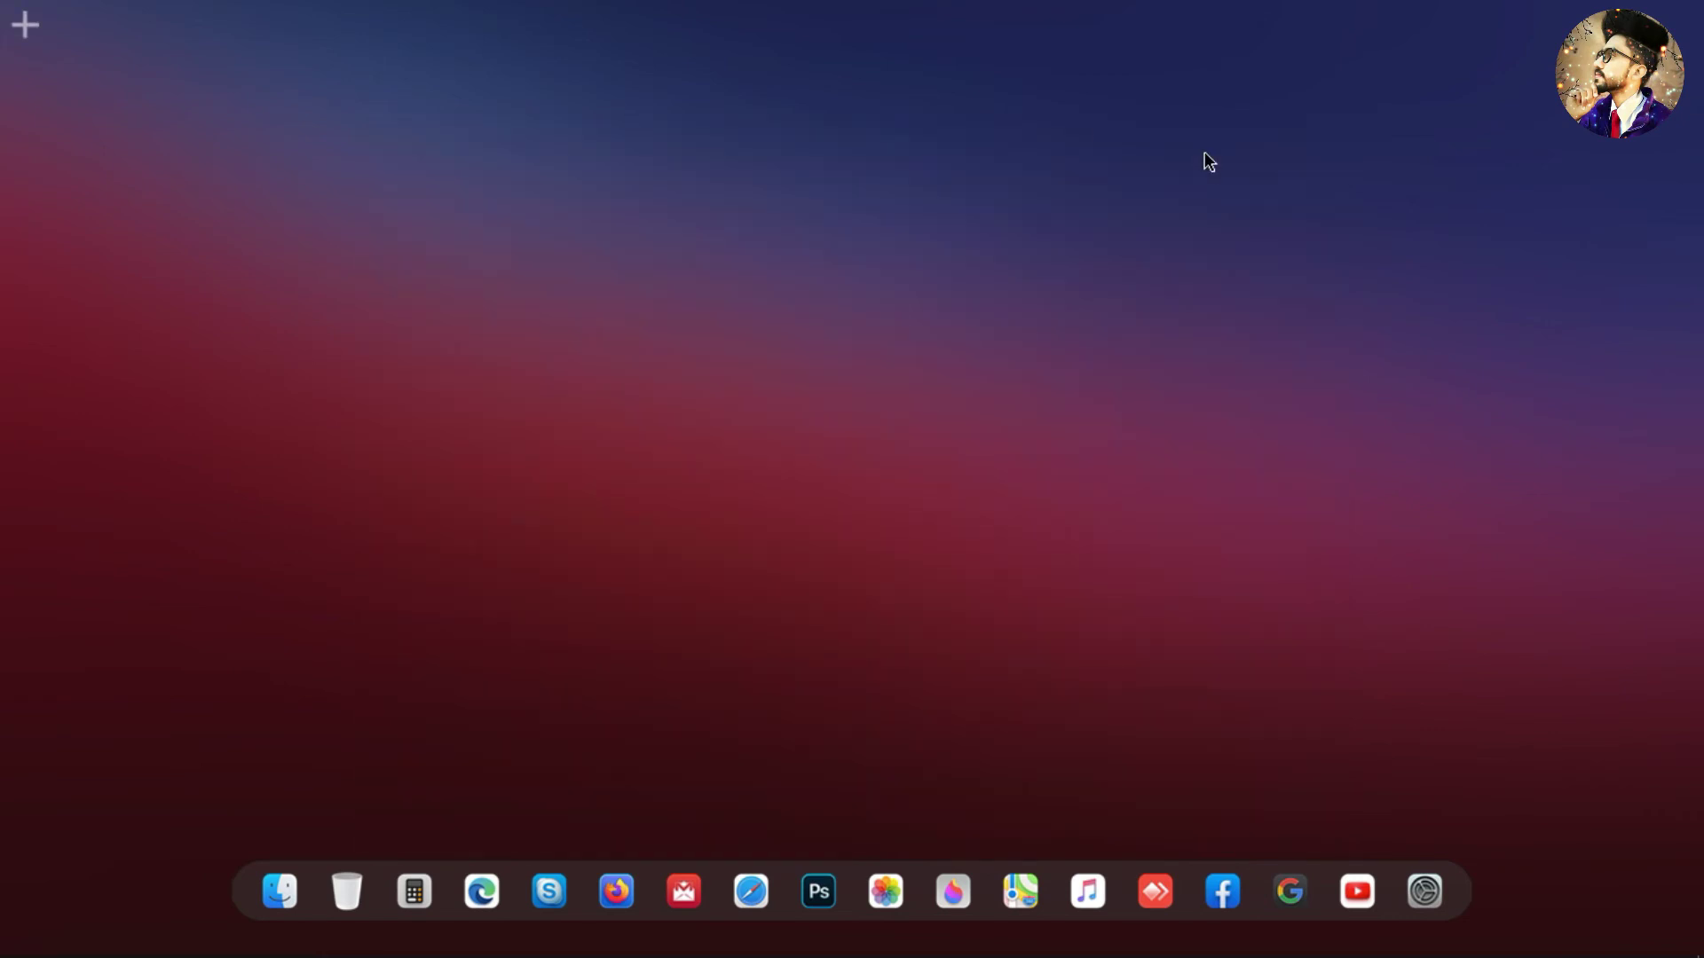
Step: Move the BigSur launcher's plus icon slightly away from the desktop corner and open its Extras gallery
drag(44, 29, 137, 82)
click(120, 79)
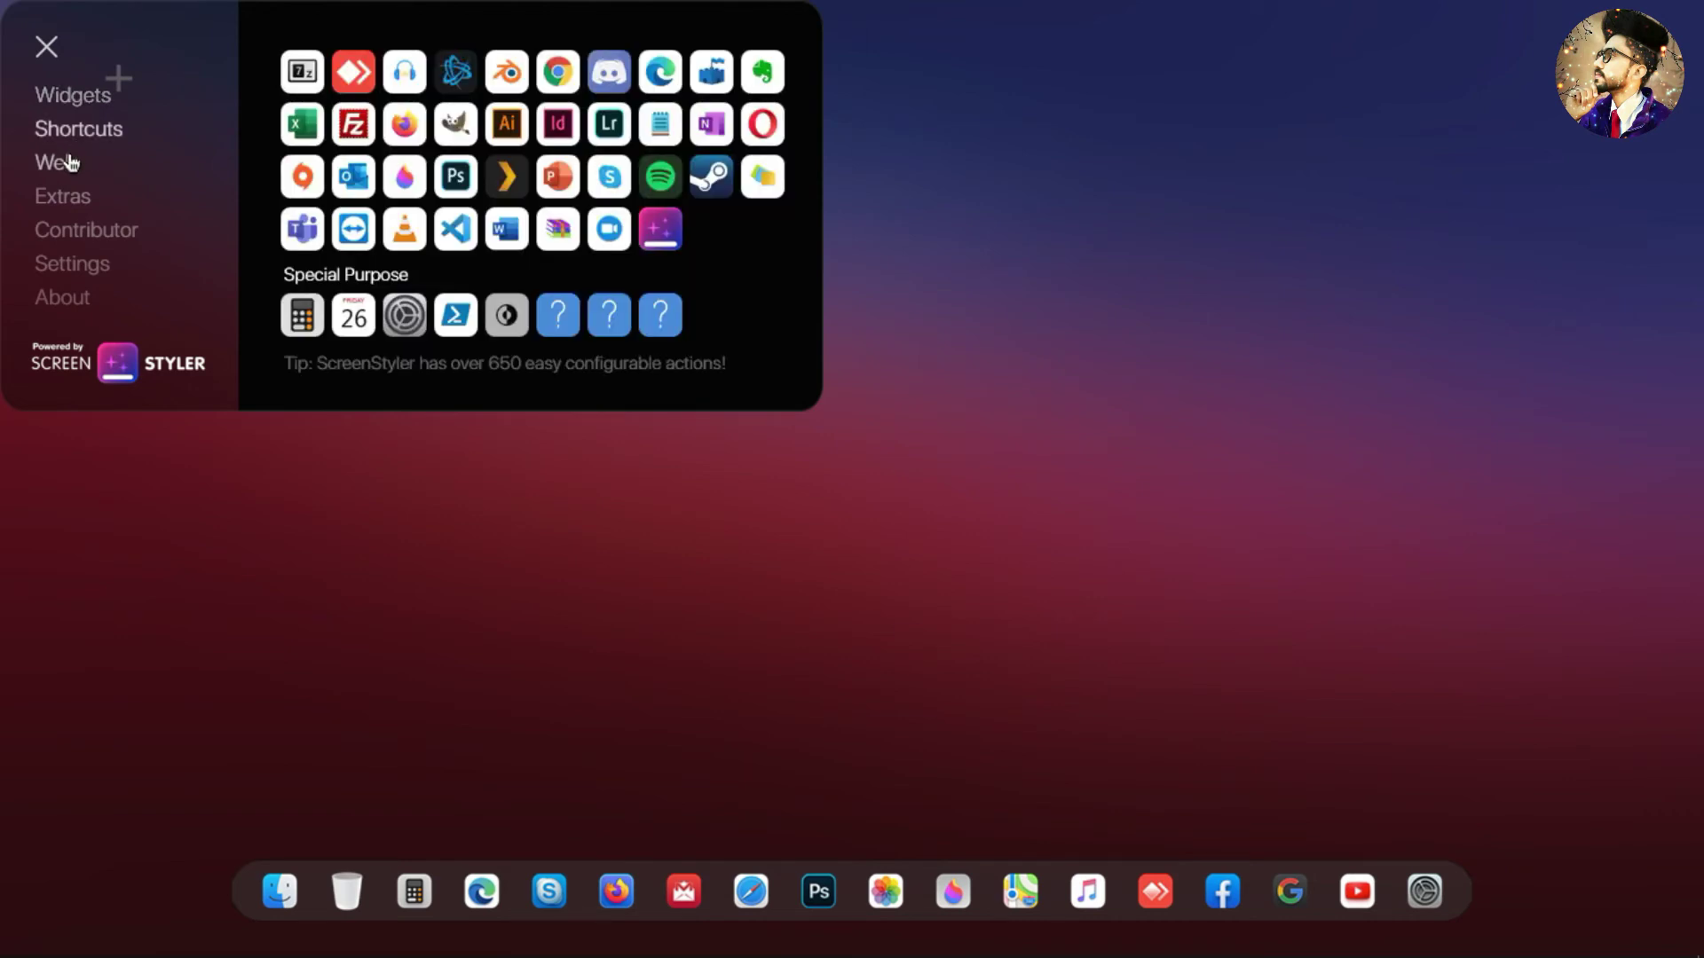
click(71, 163)
click(74, 199)
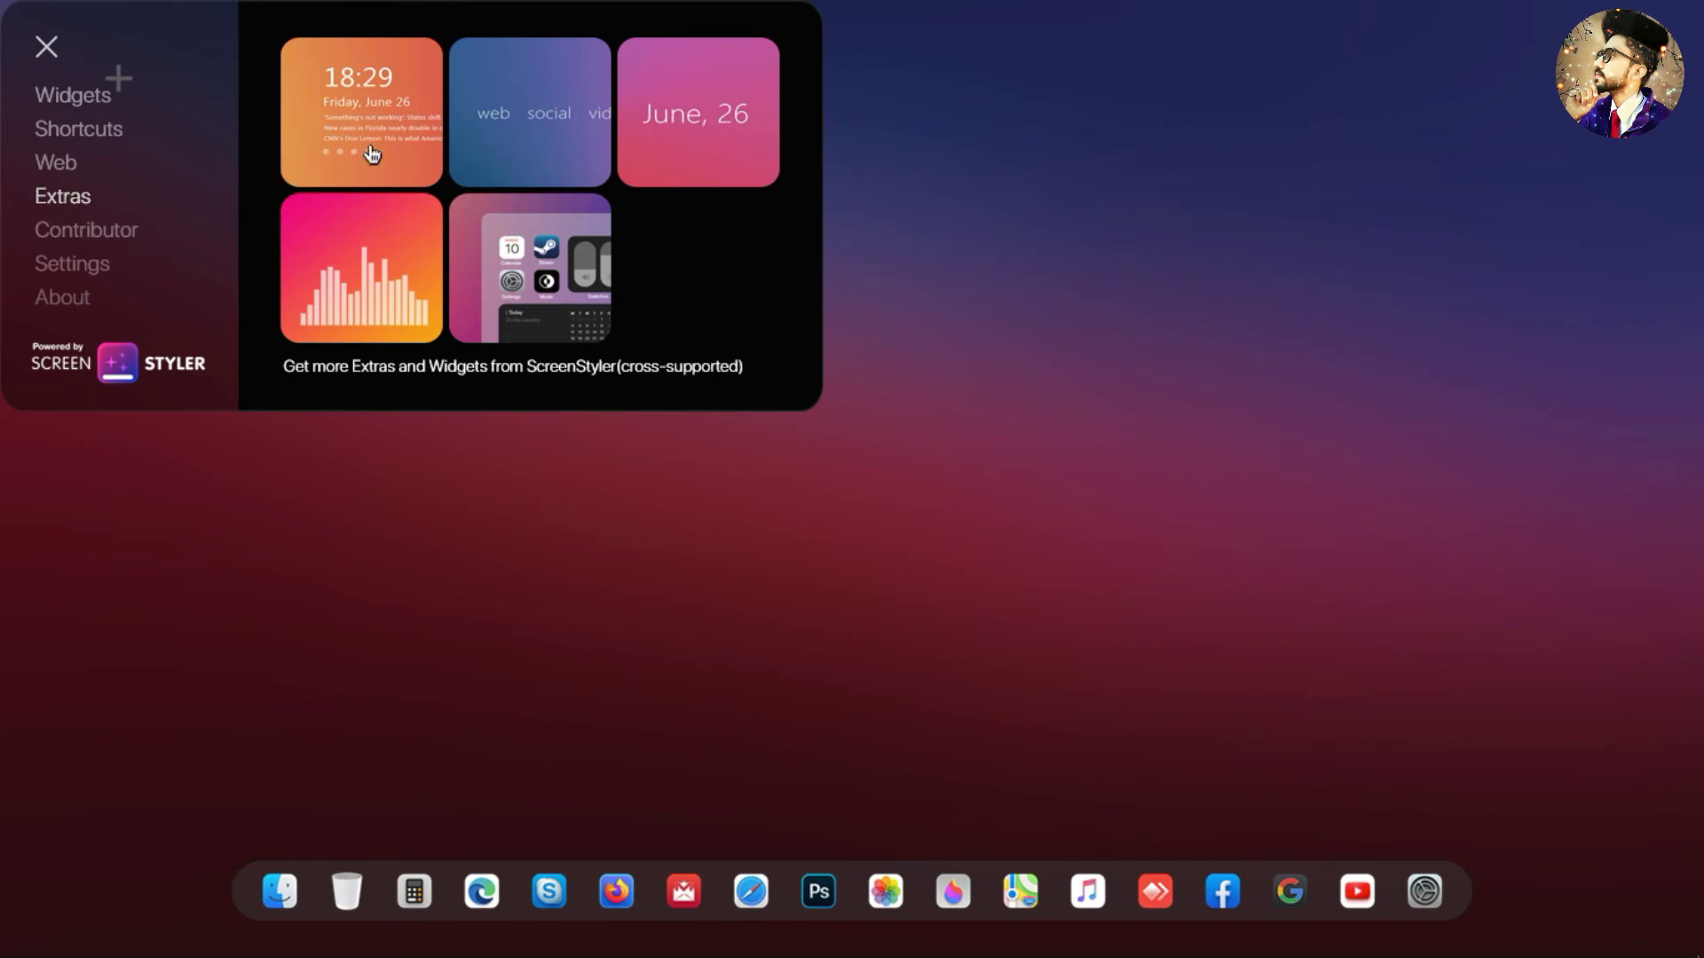
Step: Add the ClockNews widget, place it in the lower-left area of the desktop above the dock, and close the gallery
click(372, 154)
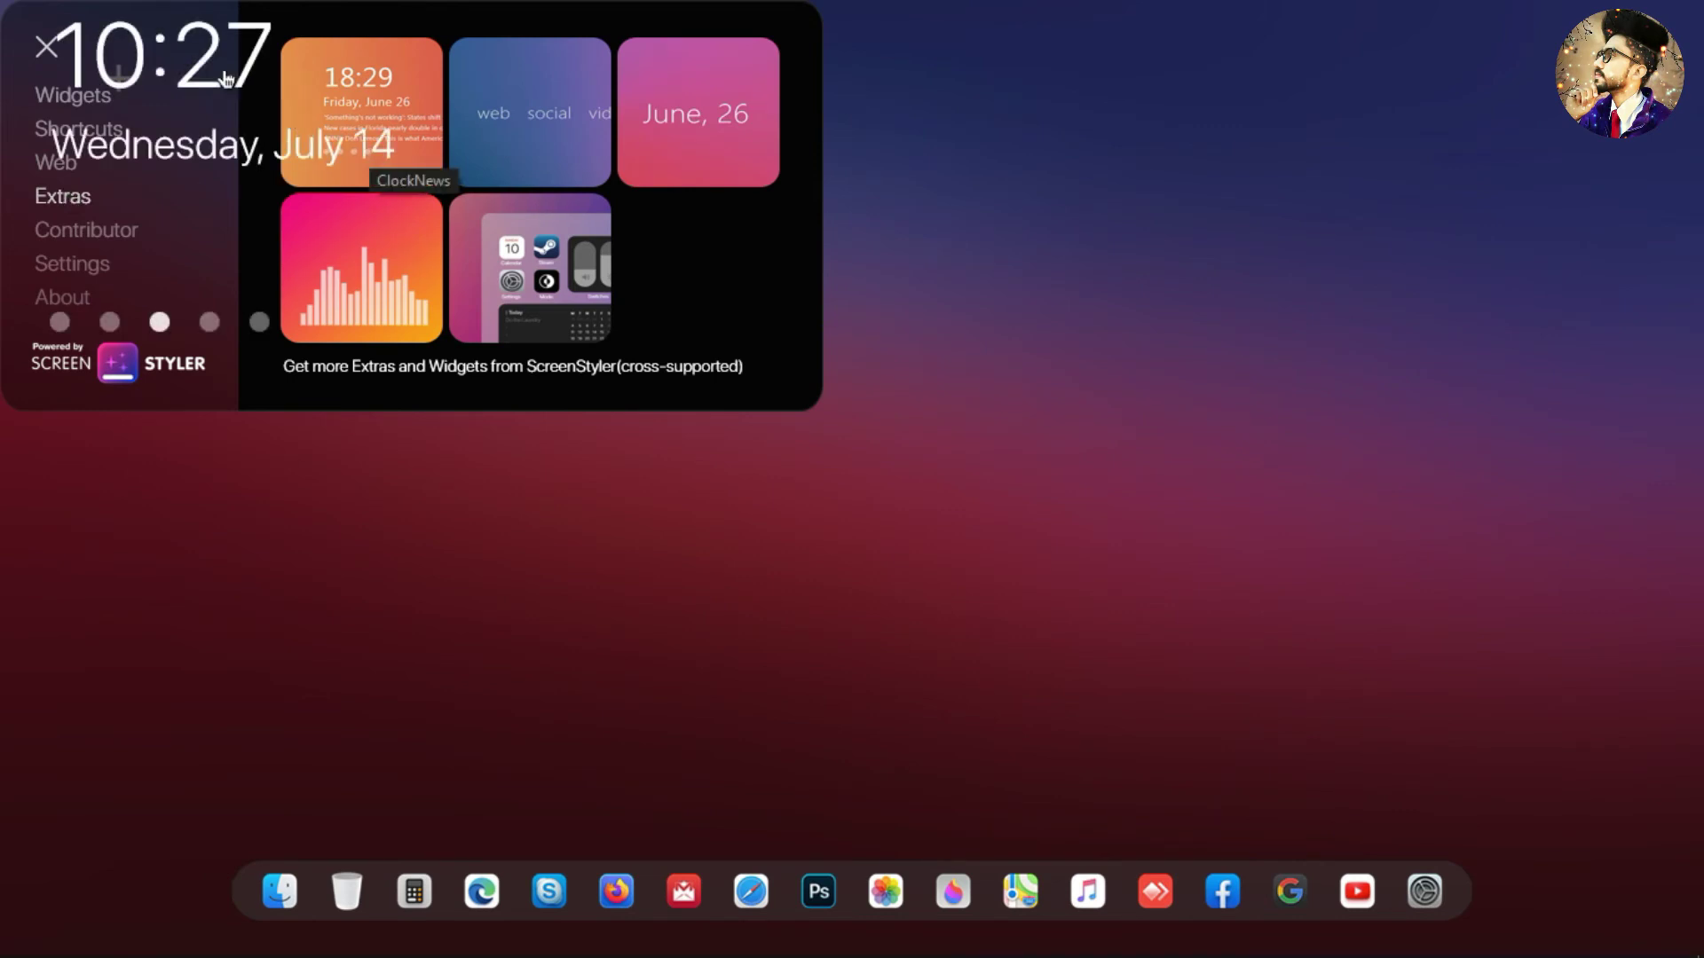
drag(224, 82, 219, 544)
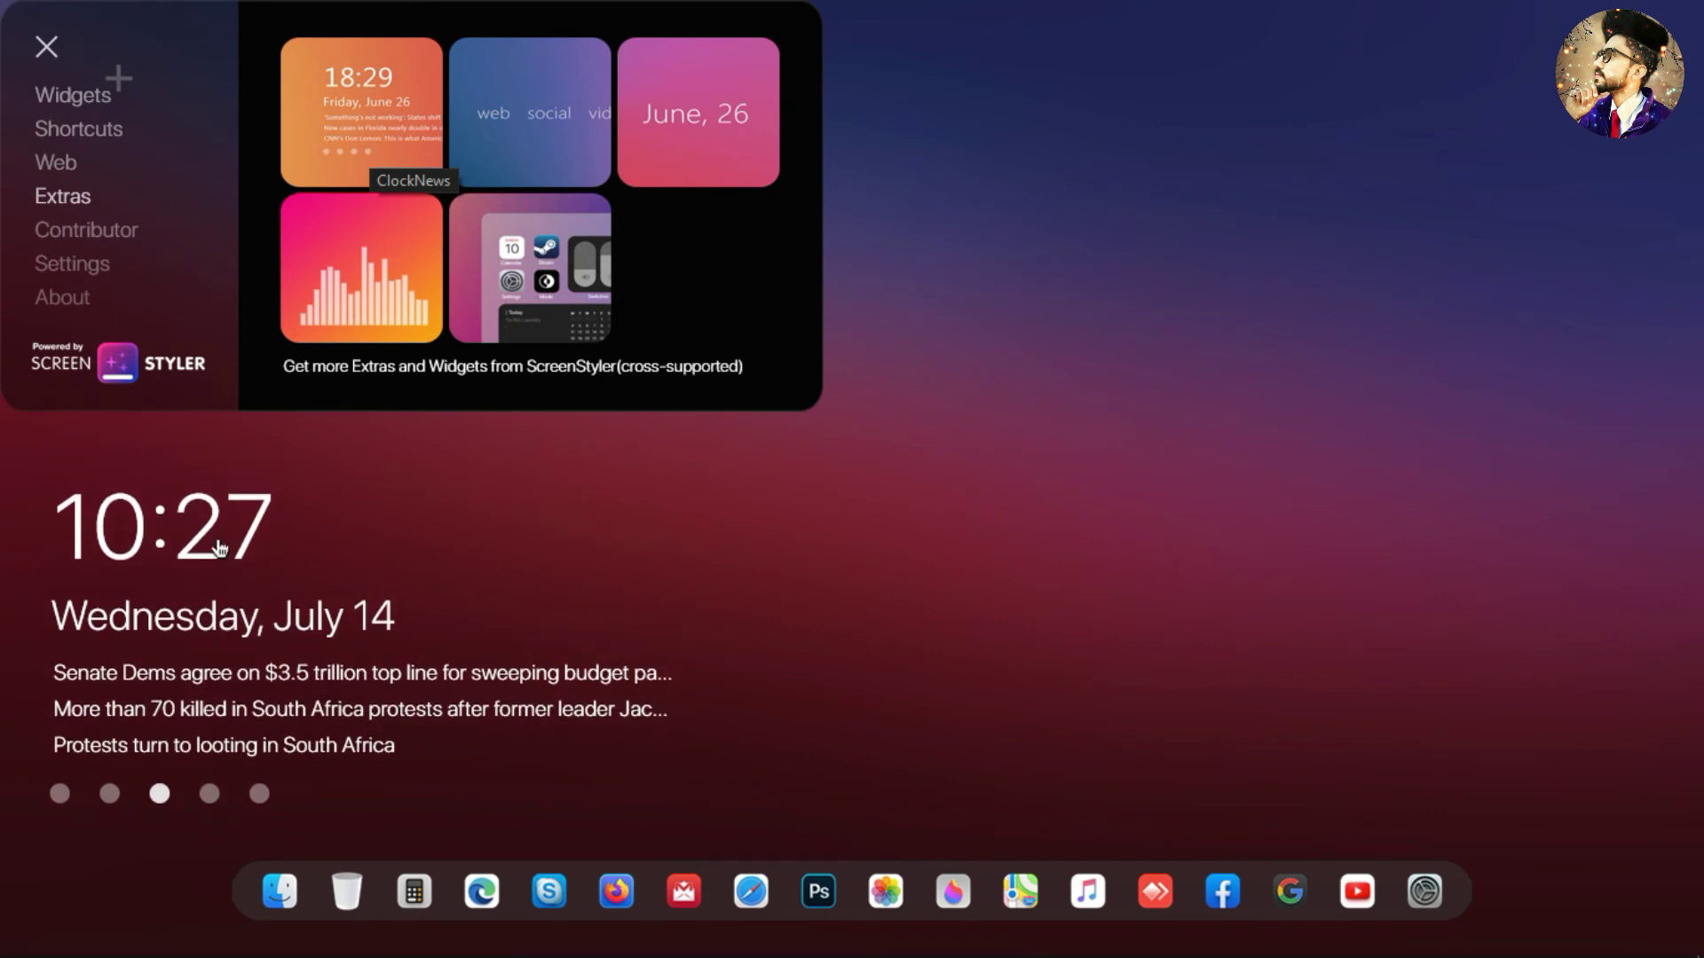
click(45, 48)
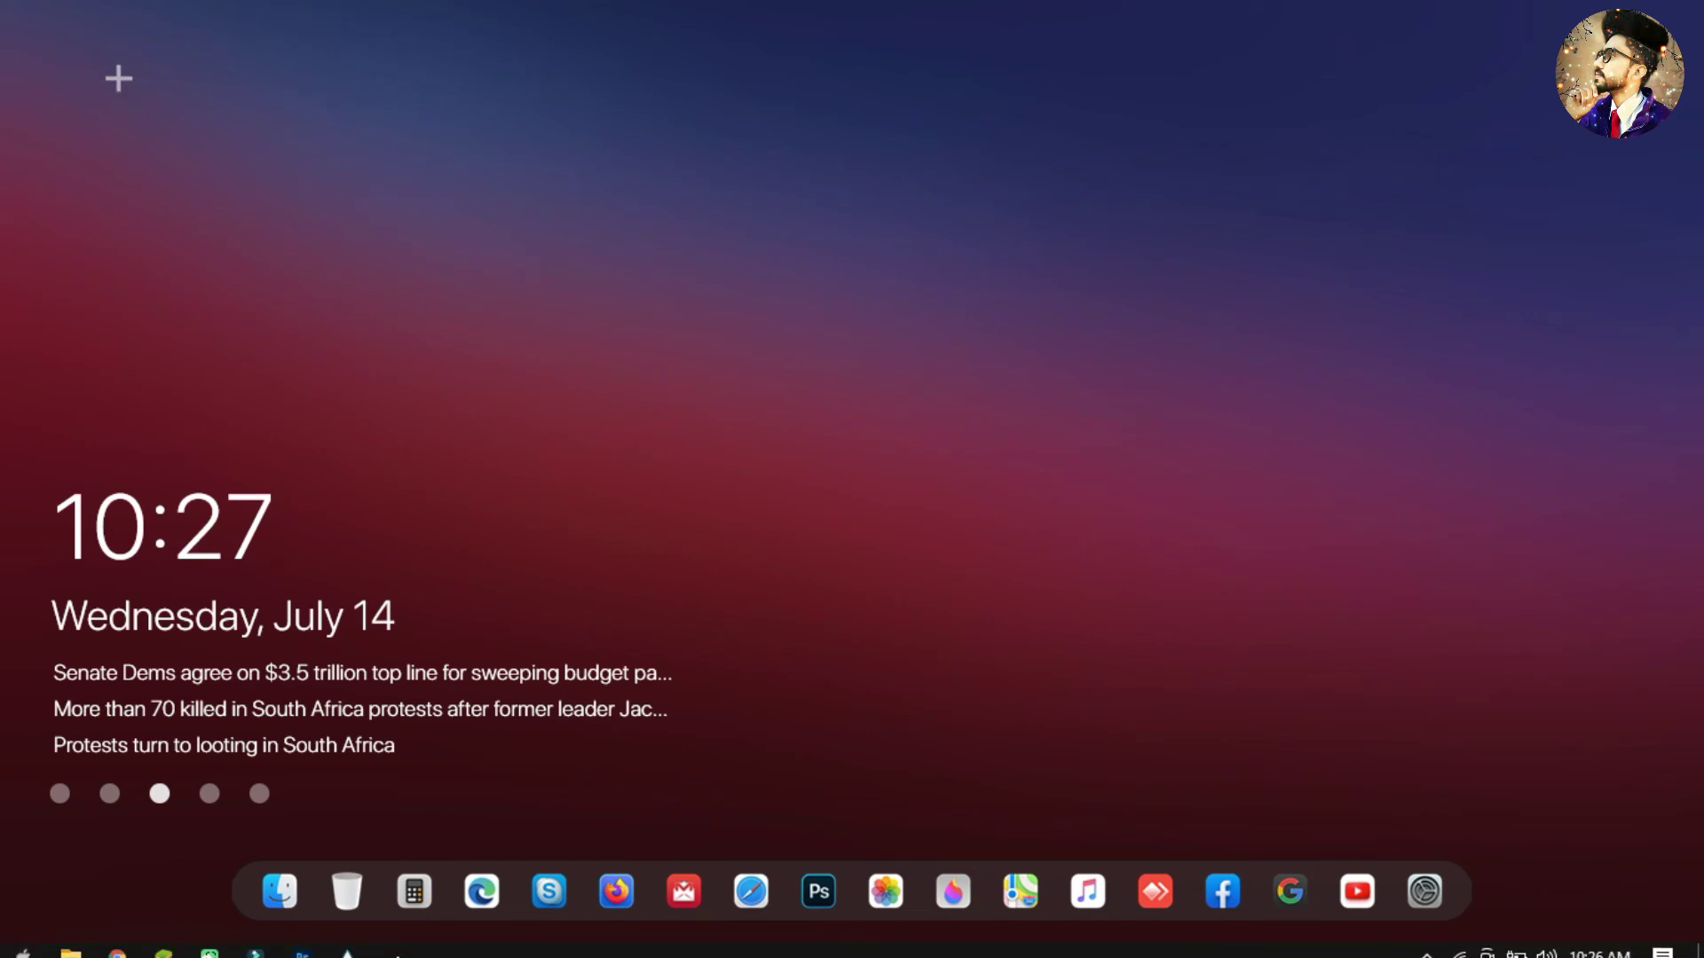
Step: Unload the BigSur Launcher.ini skin and close the Manage Rainmeter window
click(347, 946)
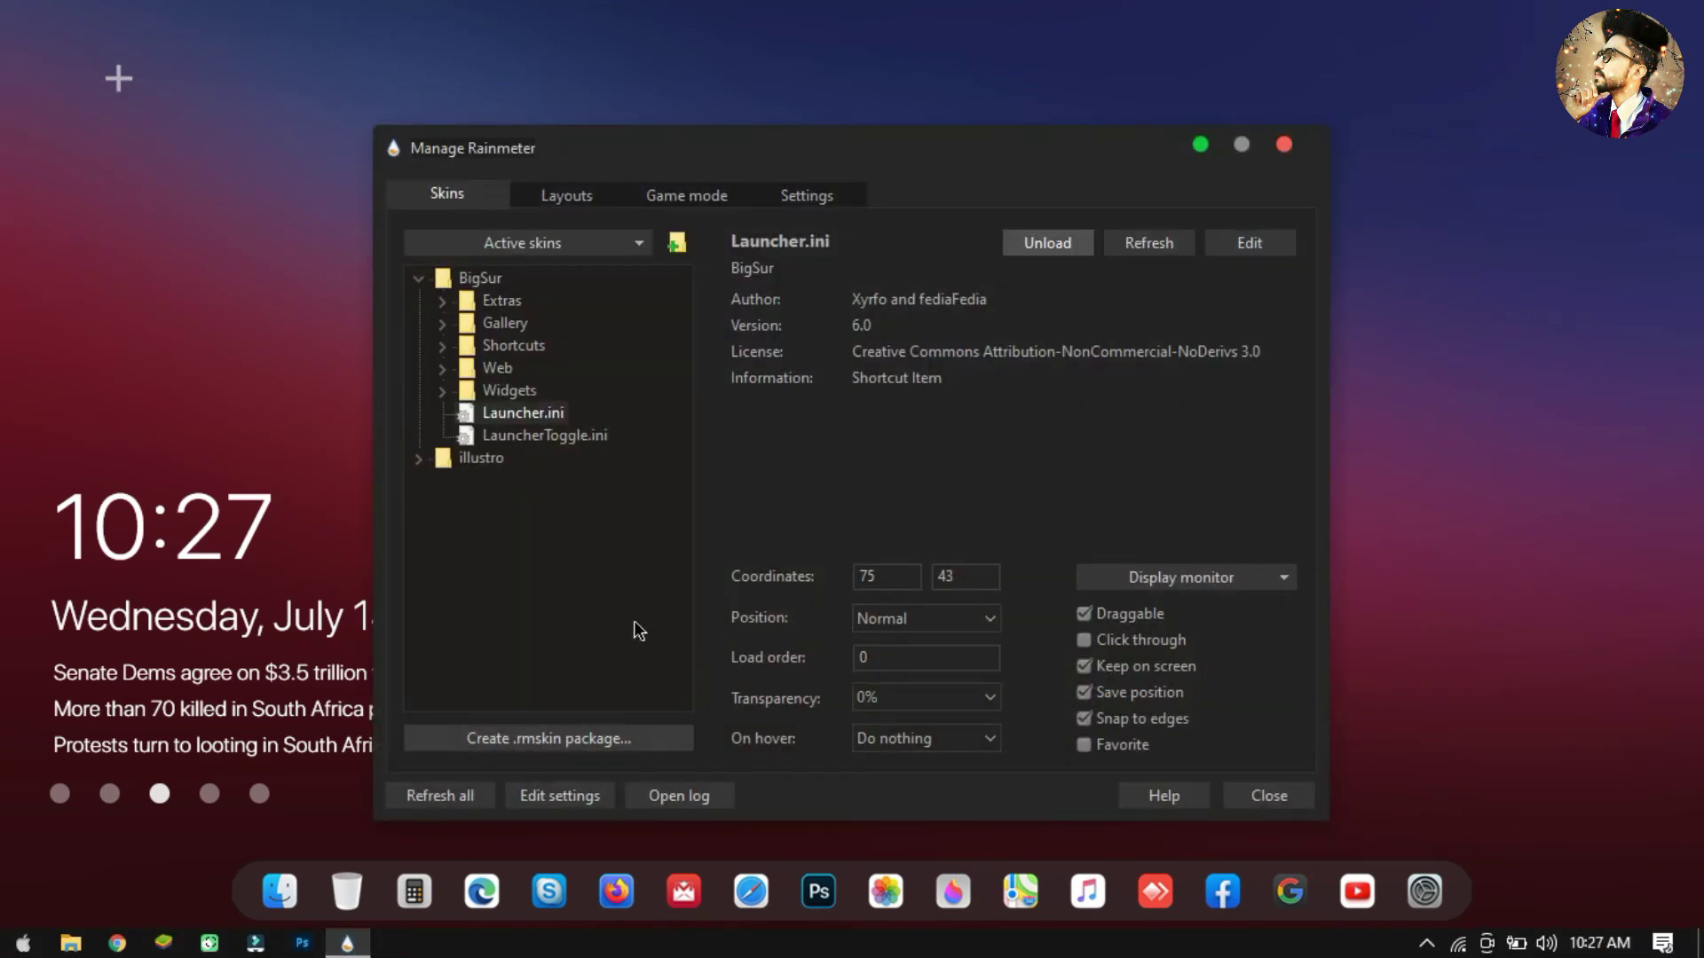
click(1030, 245)
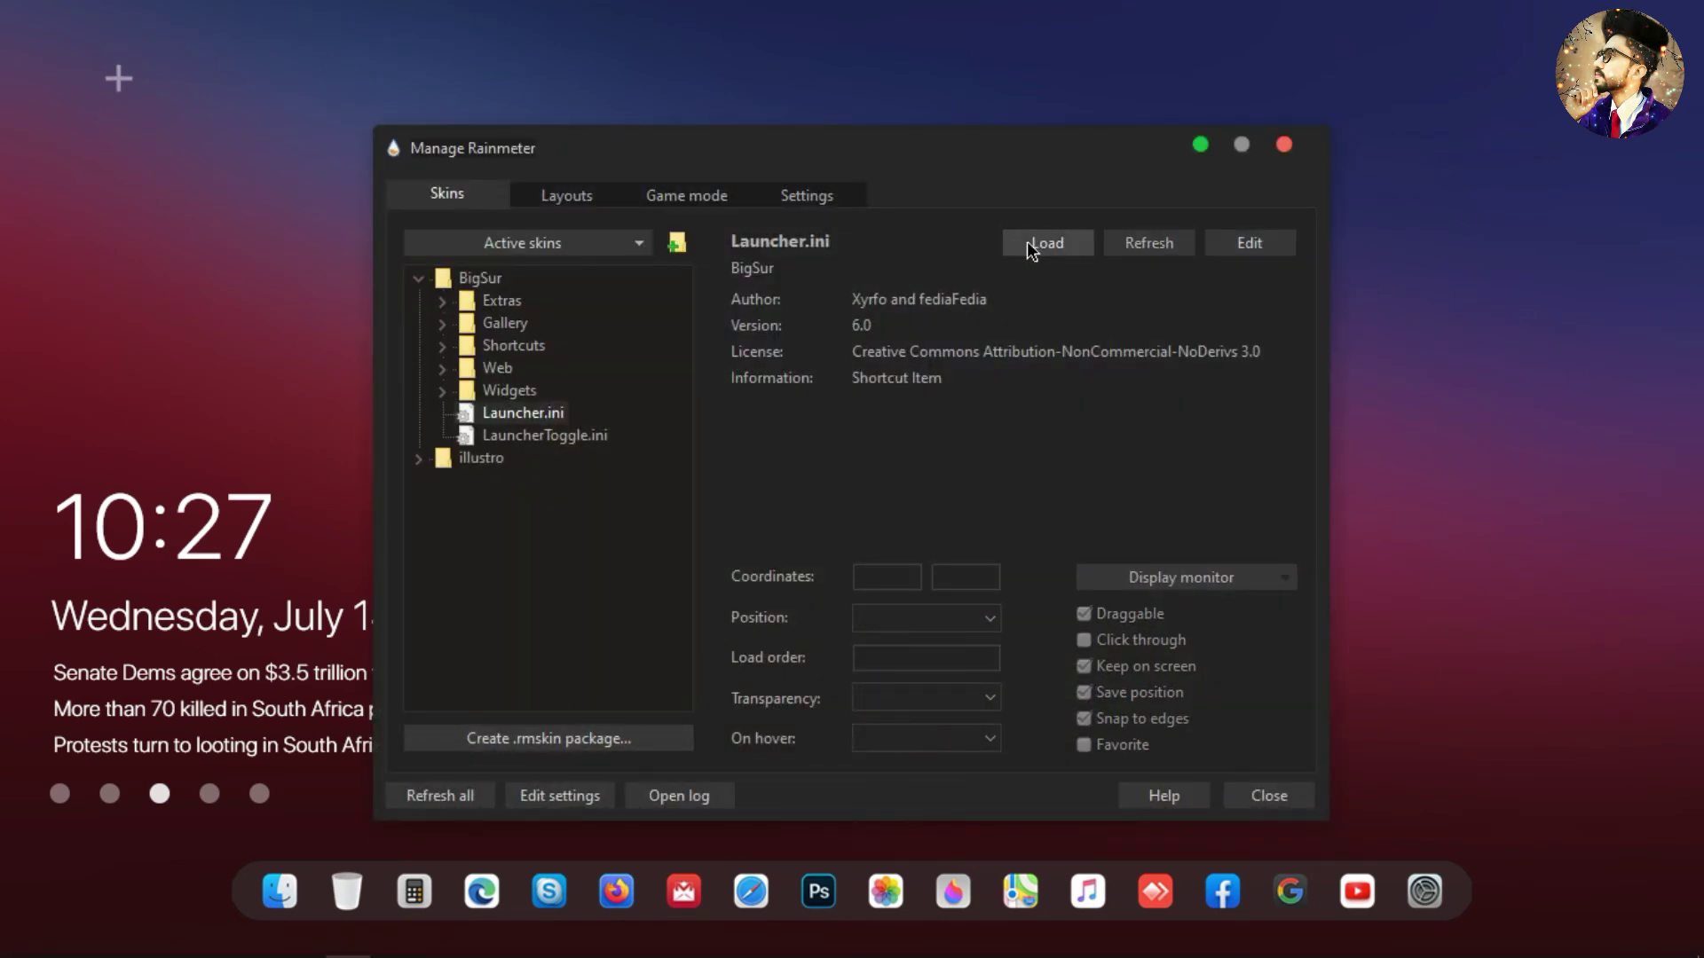
click(1277, 149)
Step: Show the desktop icons again and install the Droptop Rainmeter skin from the droptop_four package
right_click(1276, 149)
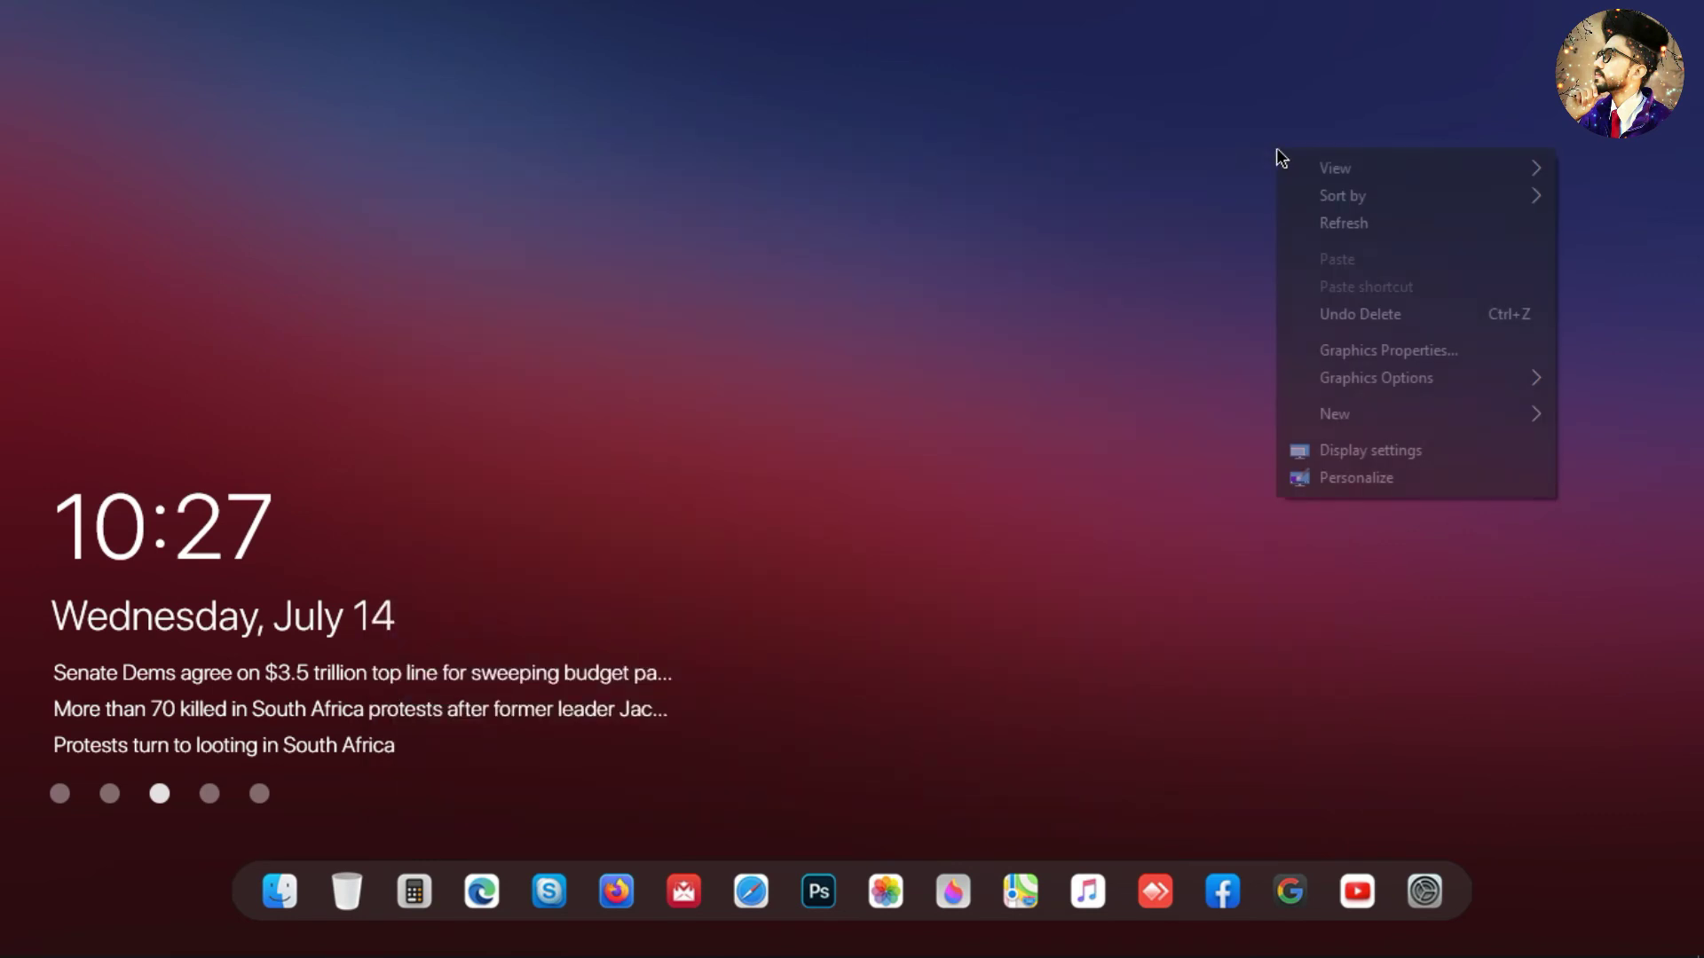
mouse_move(1331, 168)
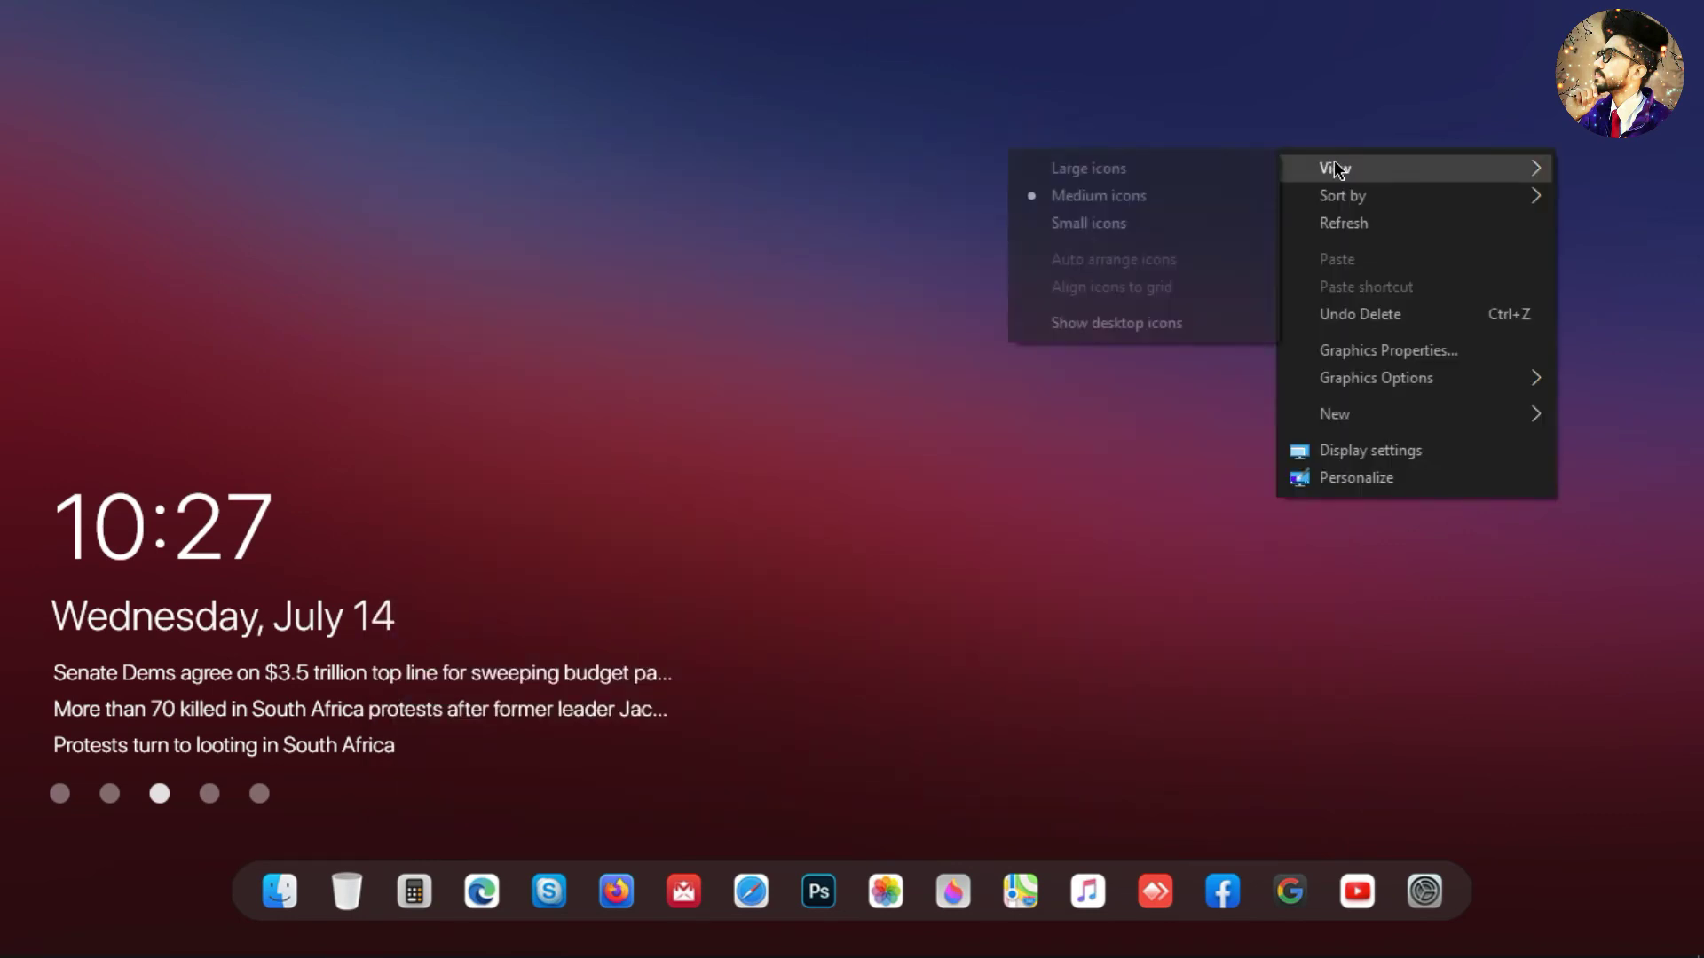
click(1170, 326)
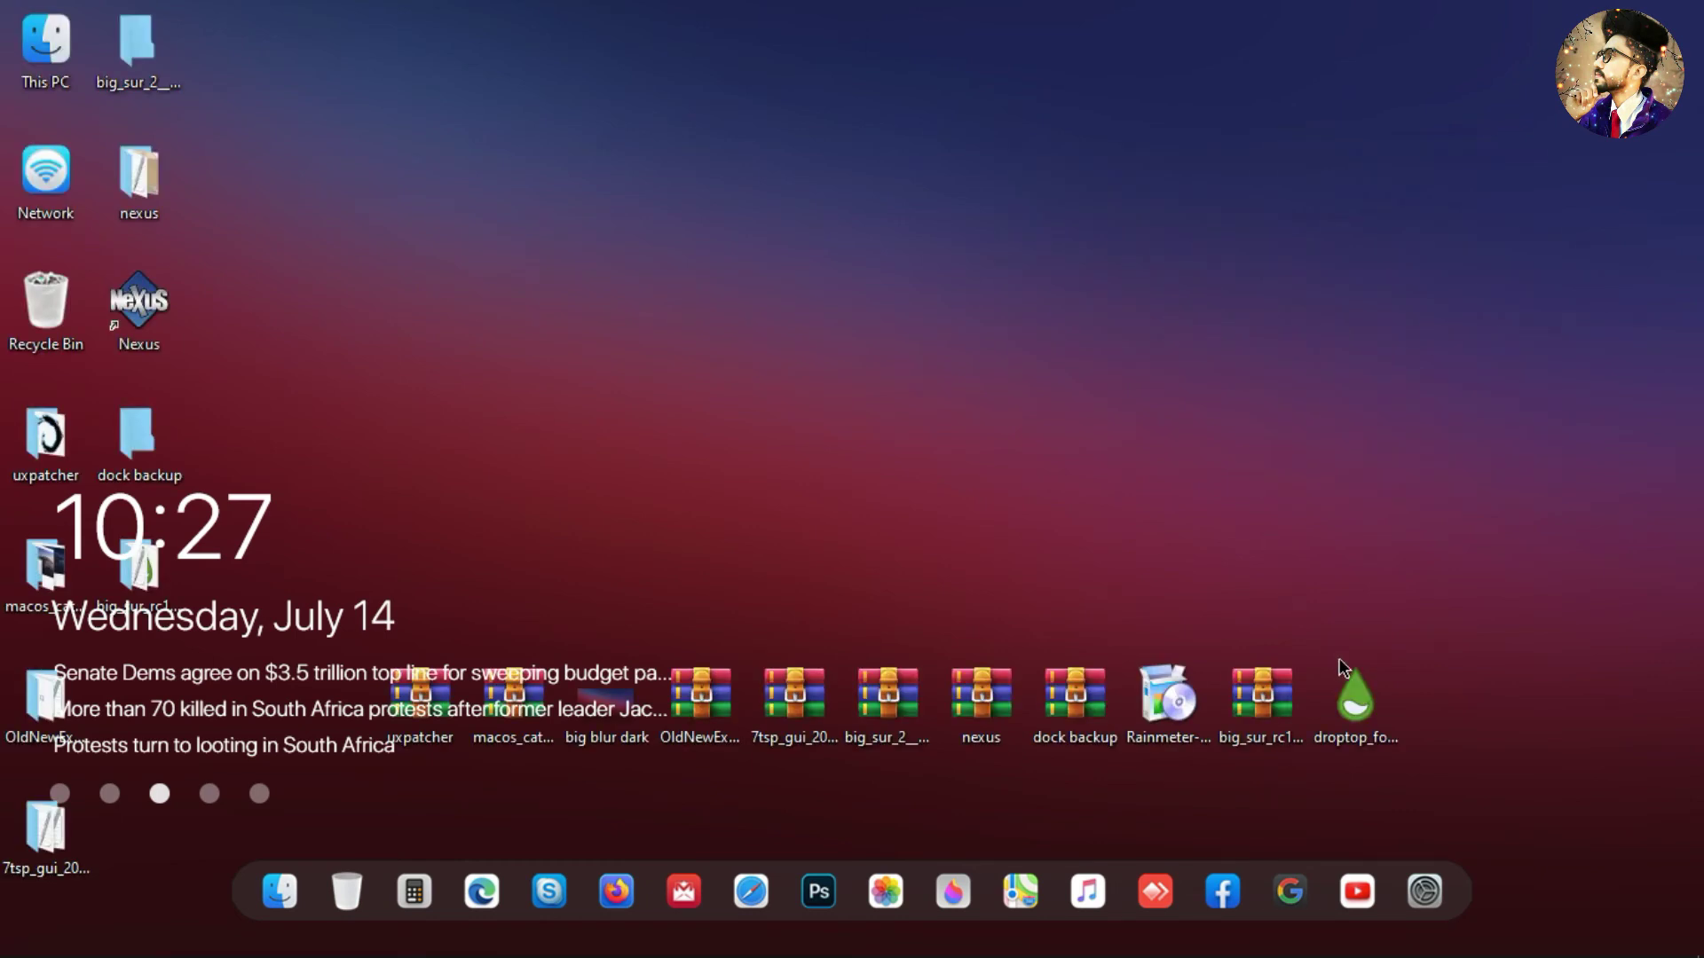
right_click(1350, 686)
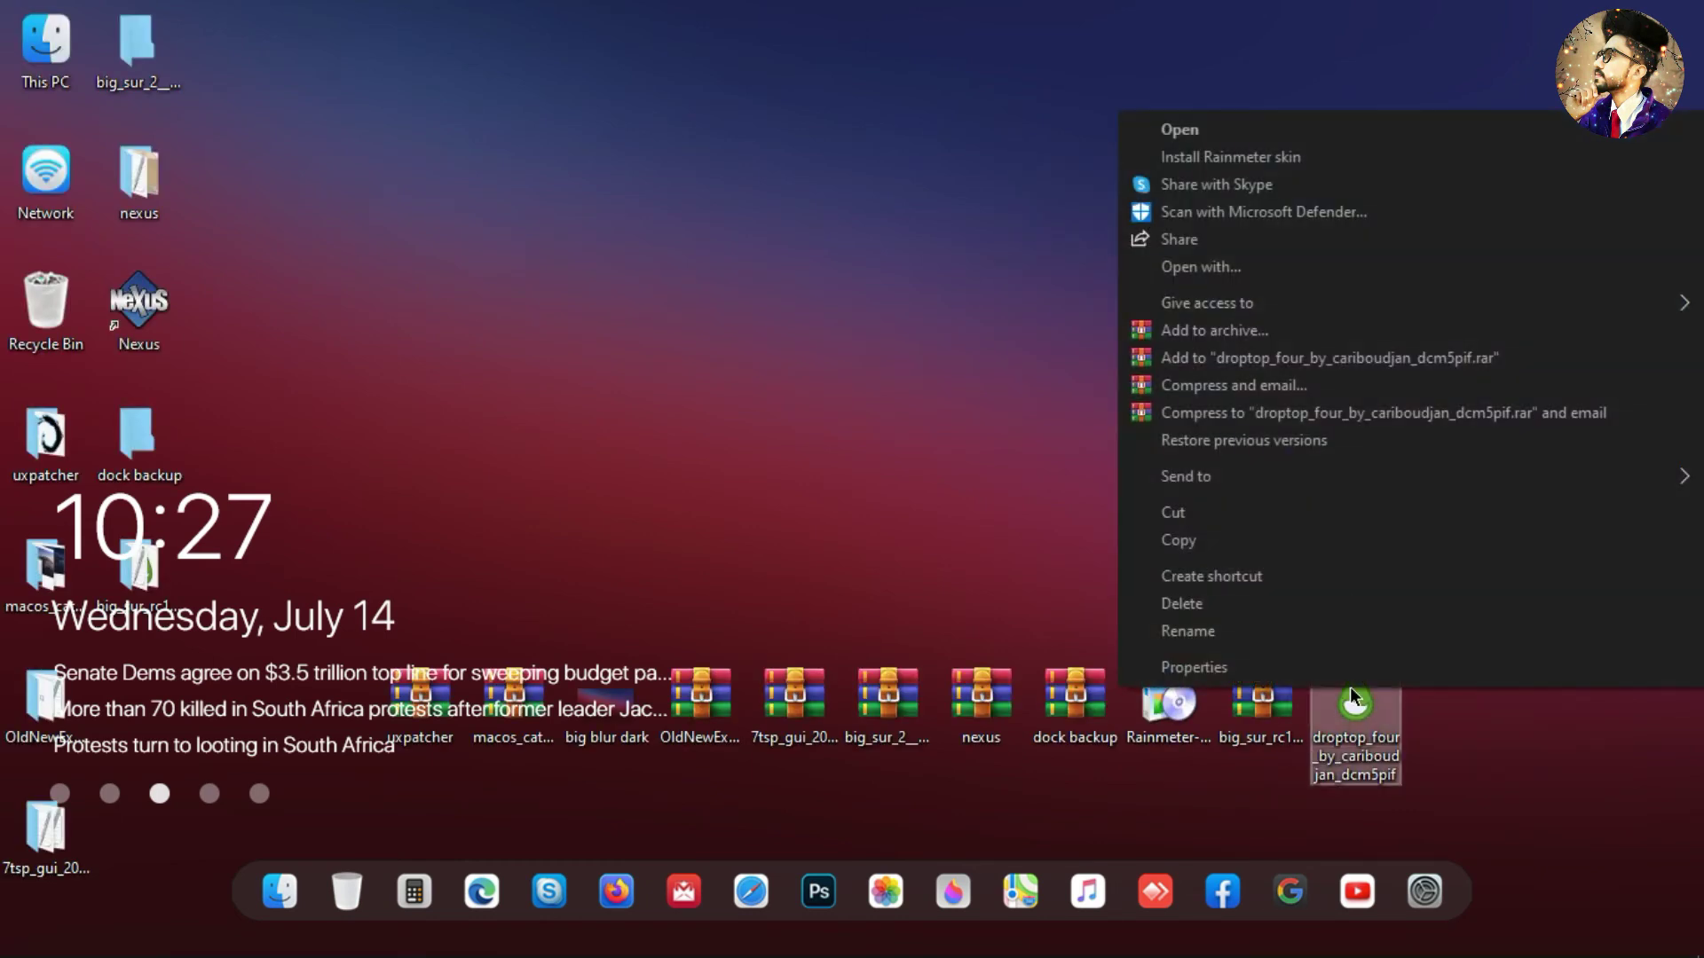
click(1255, 160)
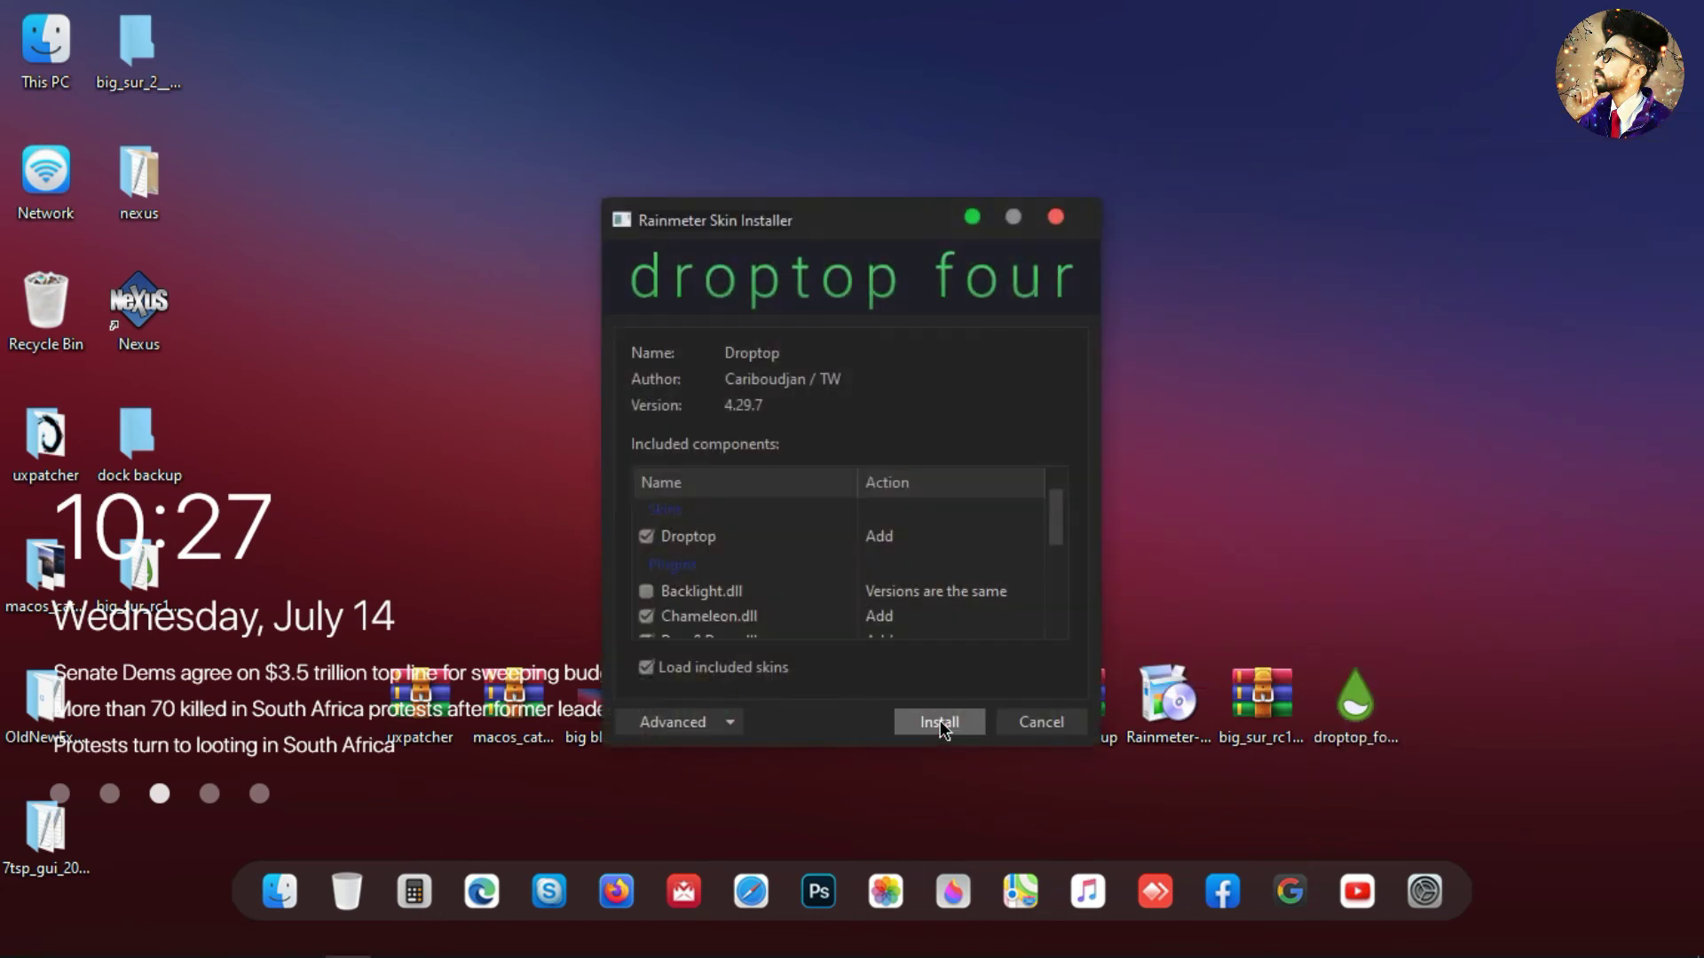
click(941, 723)
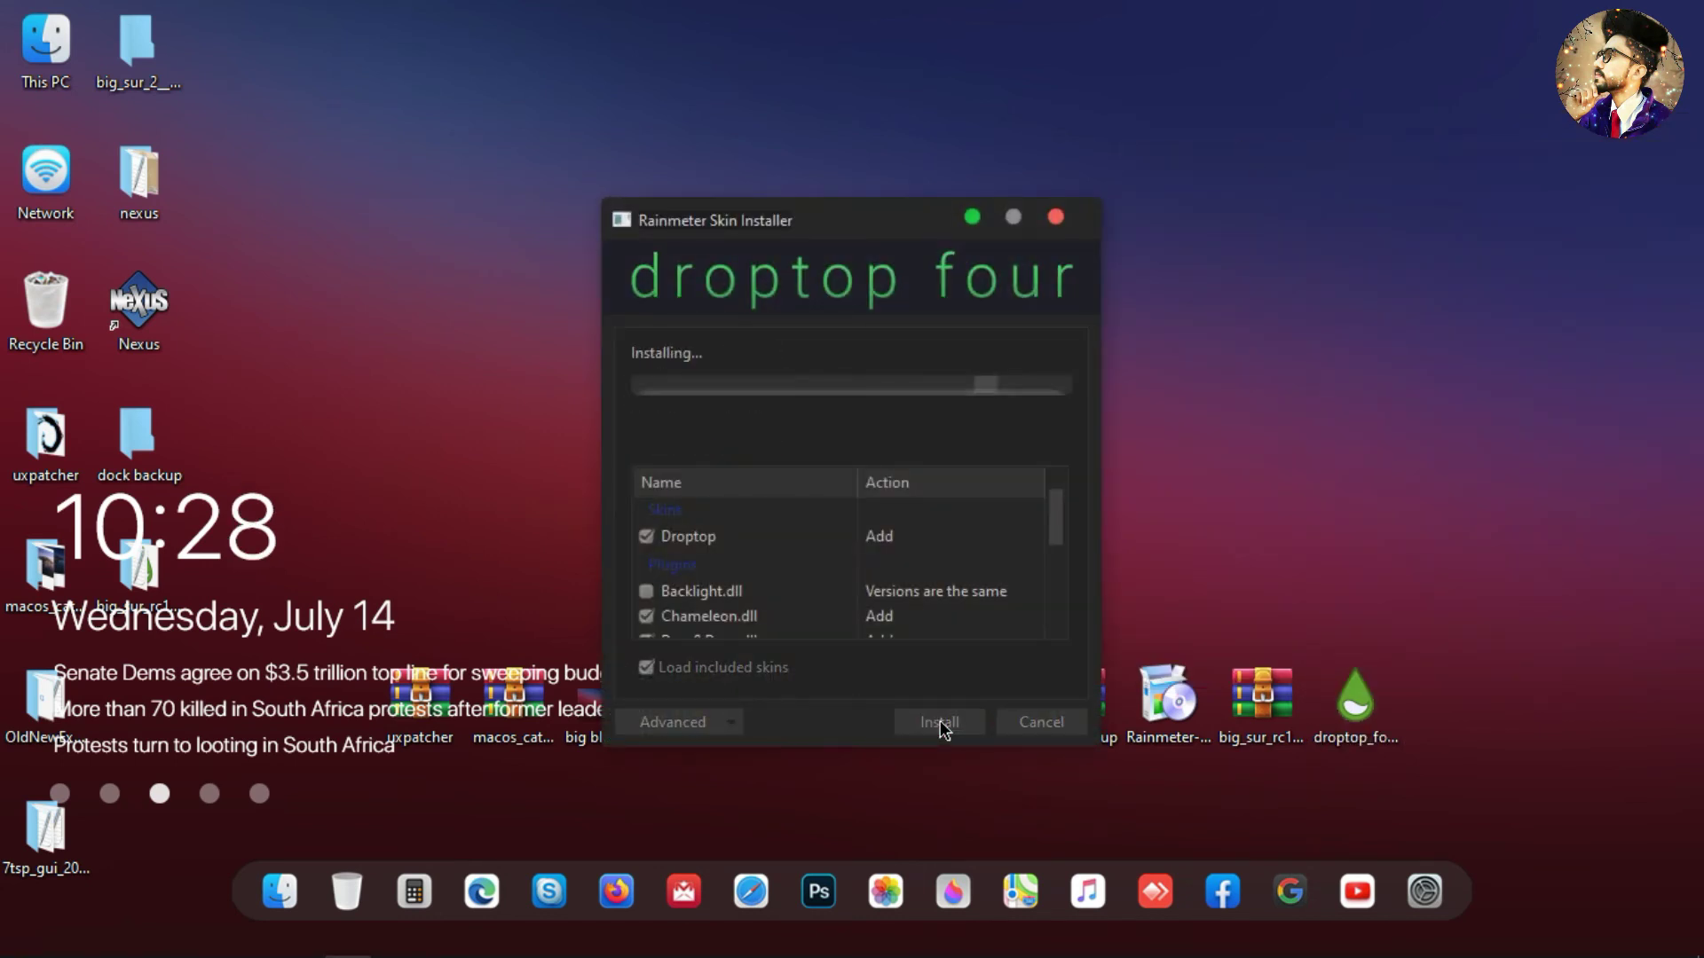
Step: Hide the desktop icons while the Droptop skin installs
right_click(1193, 281)
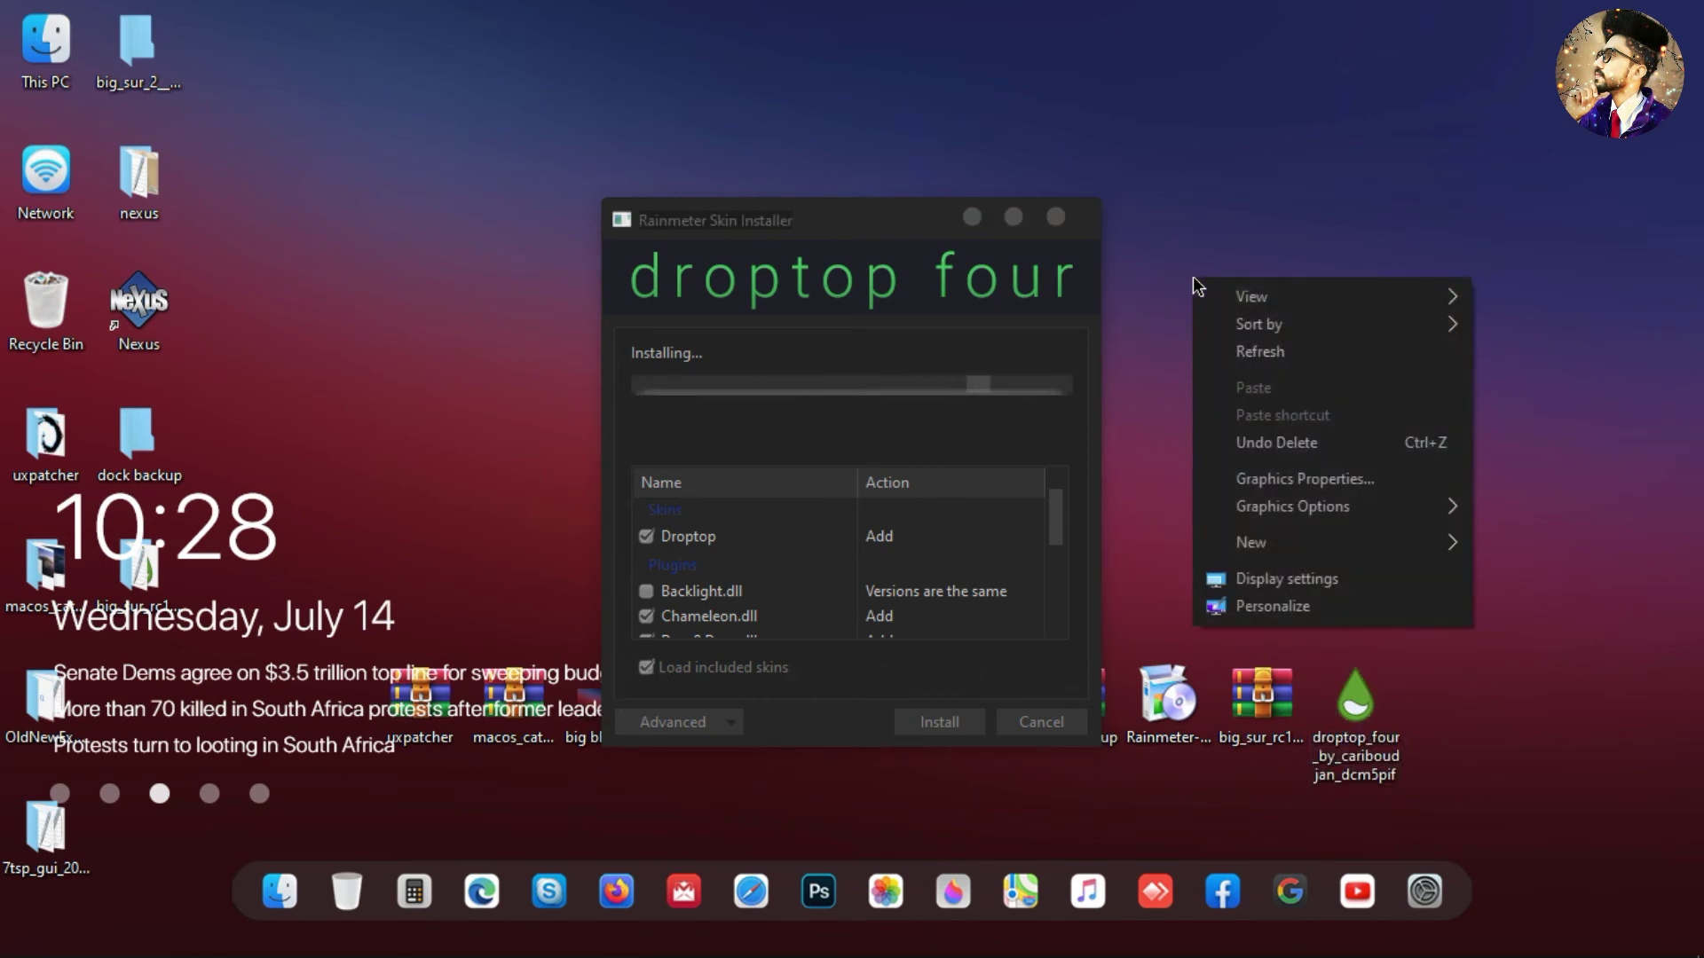
mouse_move(1449, 301)
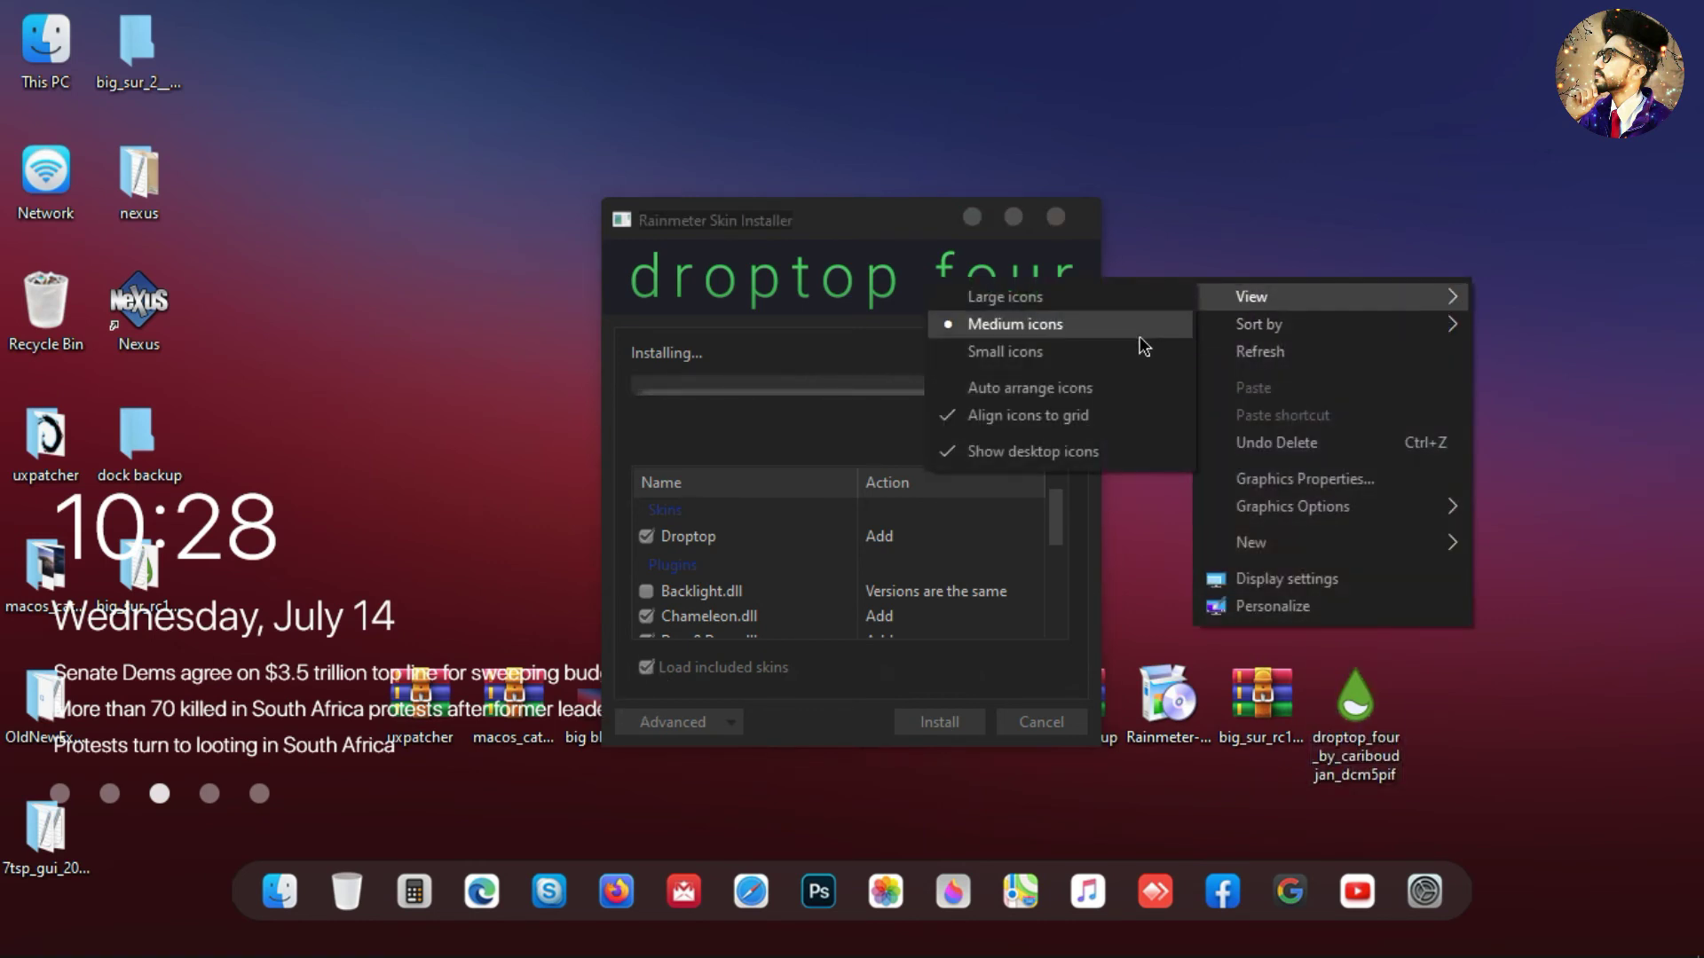
click(1124, 450)
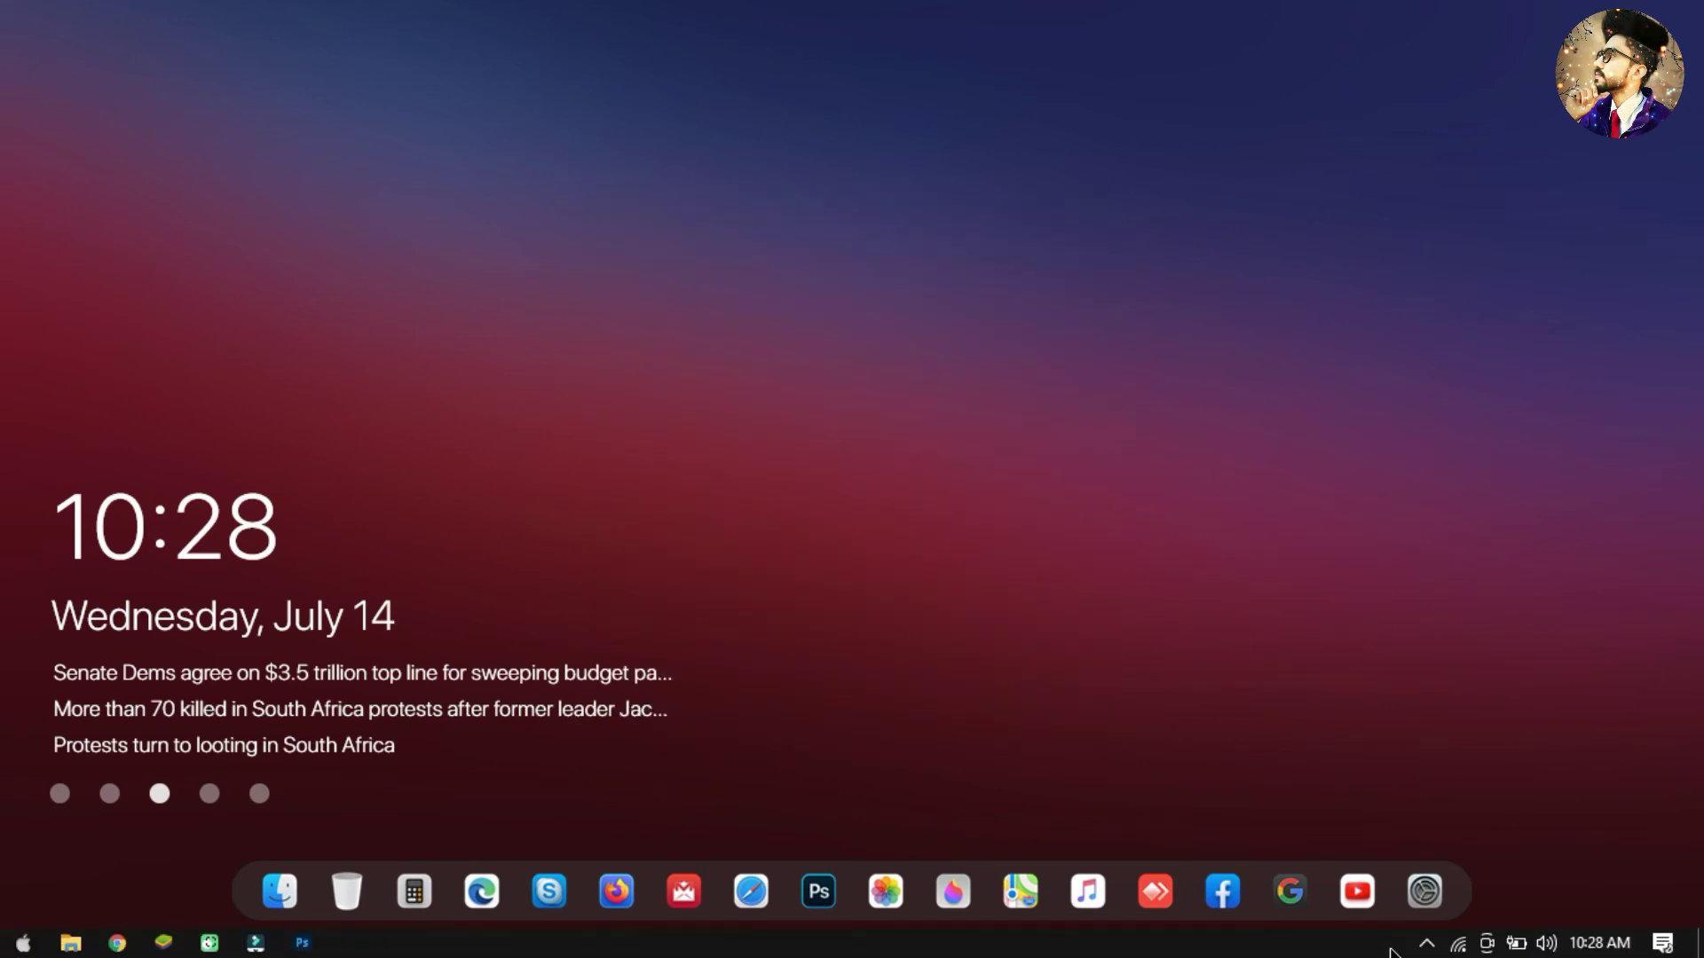
Step: Reopen Manage Rainmeter, refresh all skins, and load DropdownBar.ini from the Droptop DropdownBar folder
click(1426, 947)
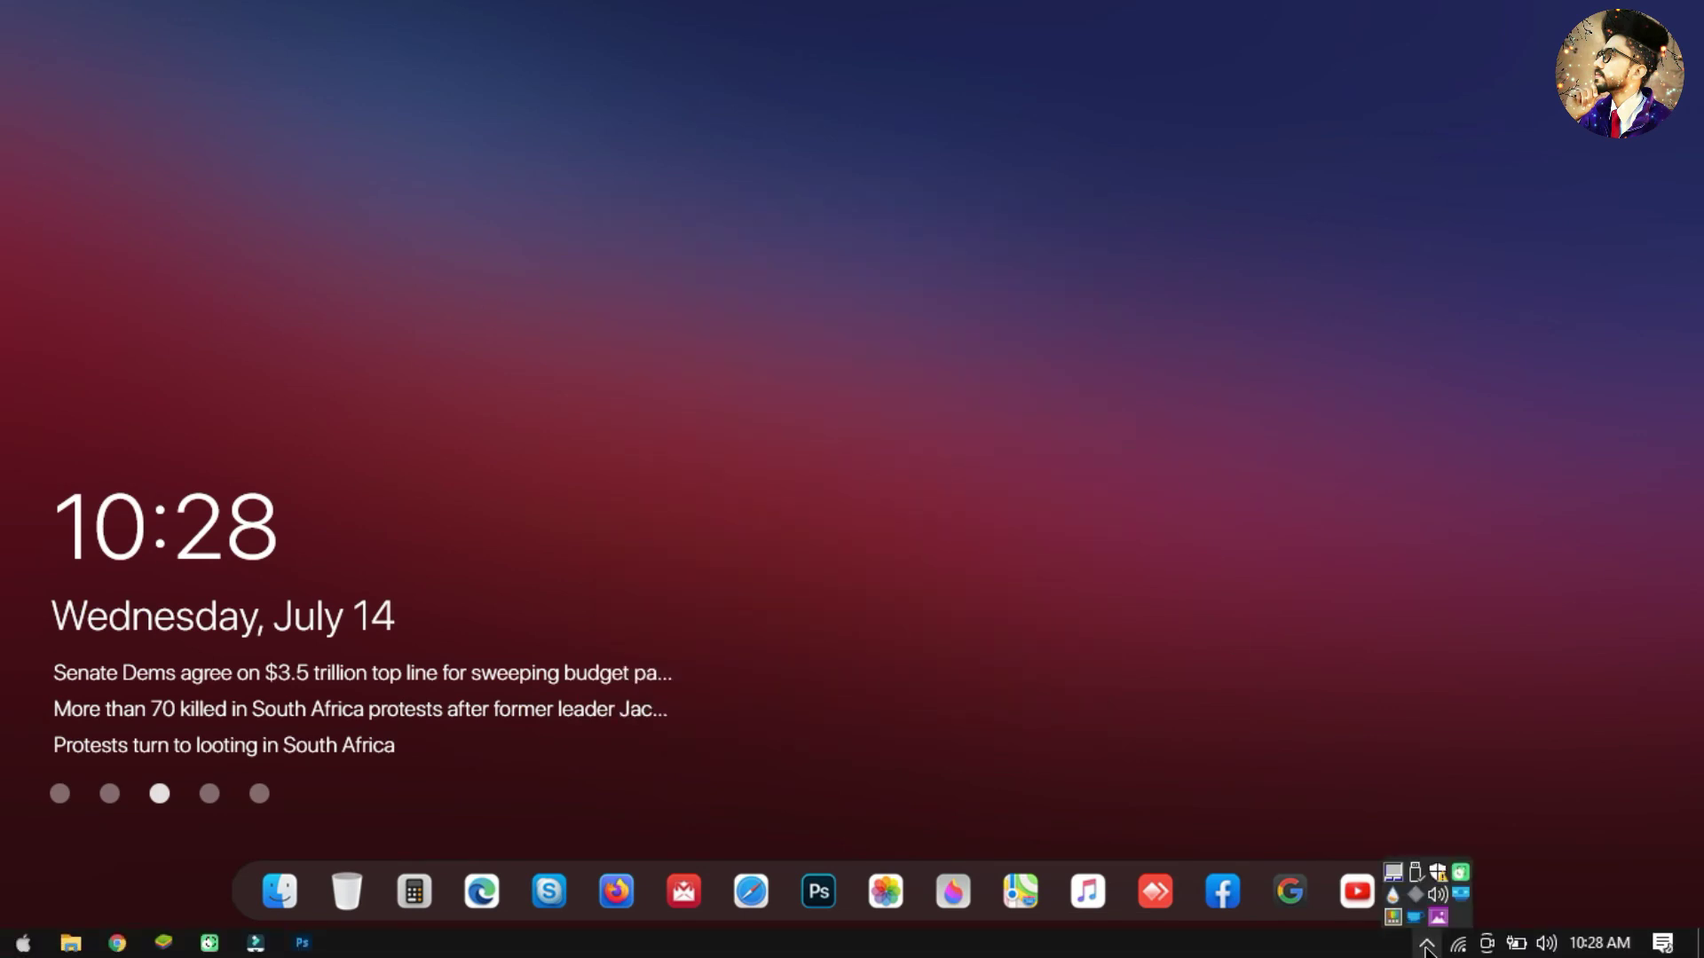
click(1392, 897)
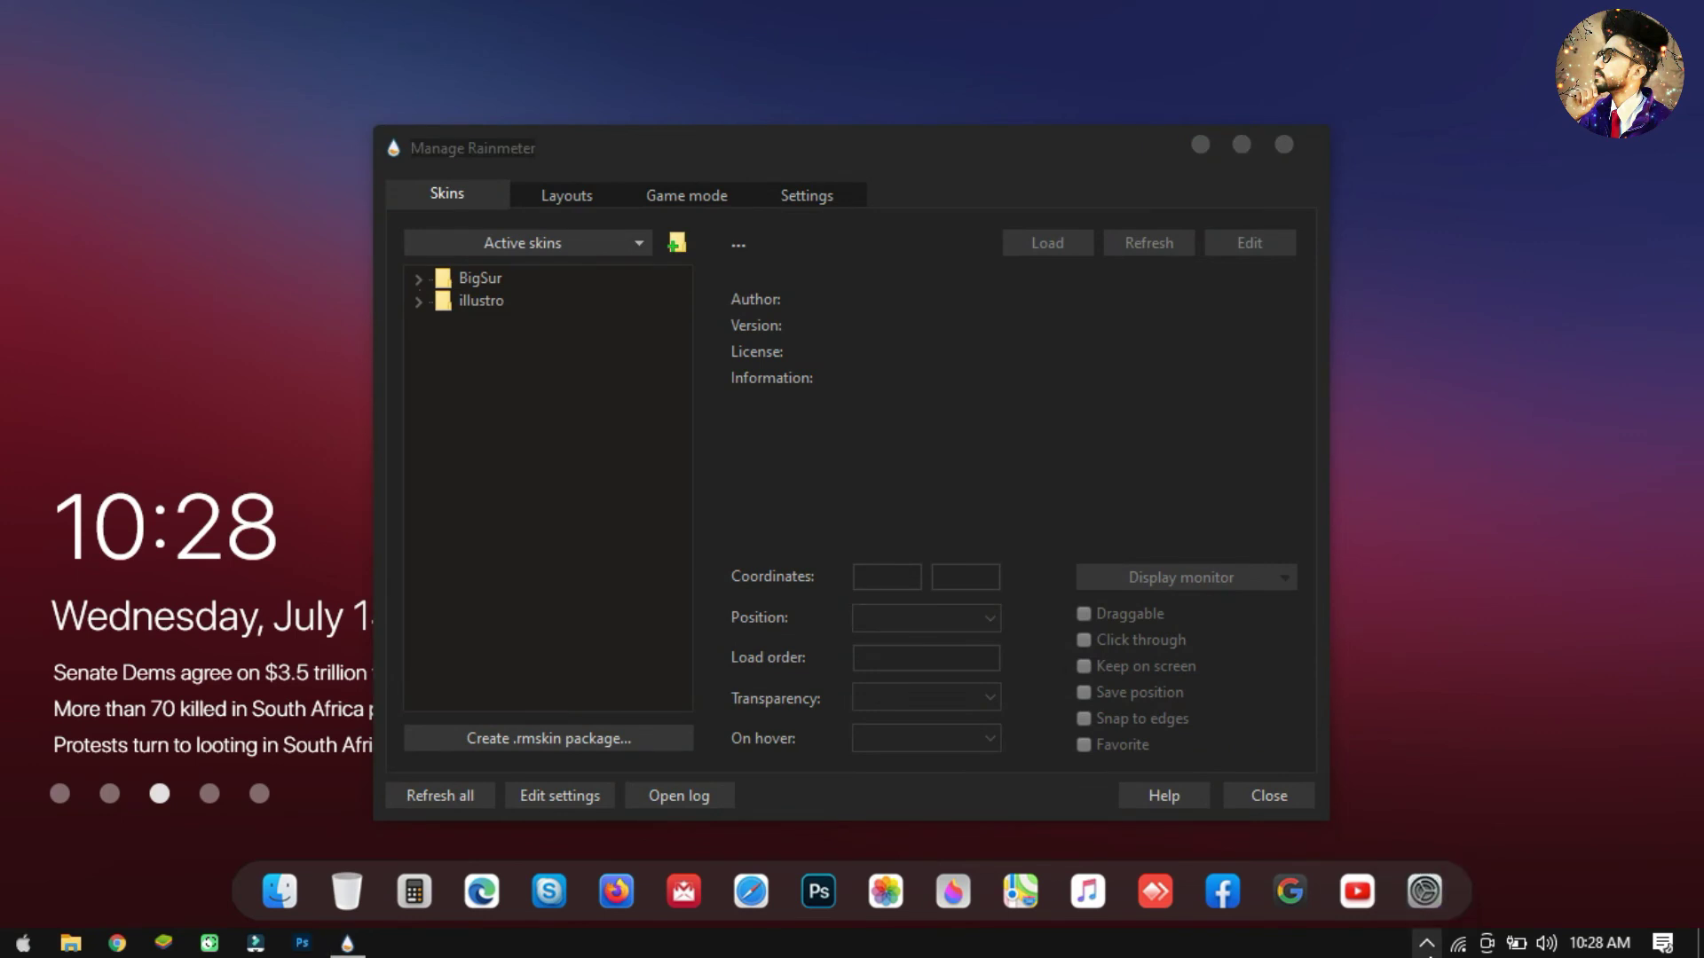
click(485, 798)
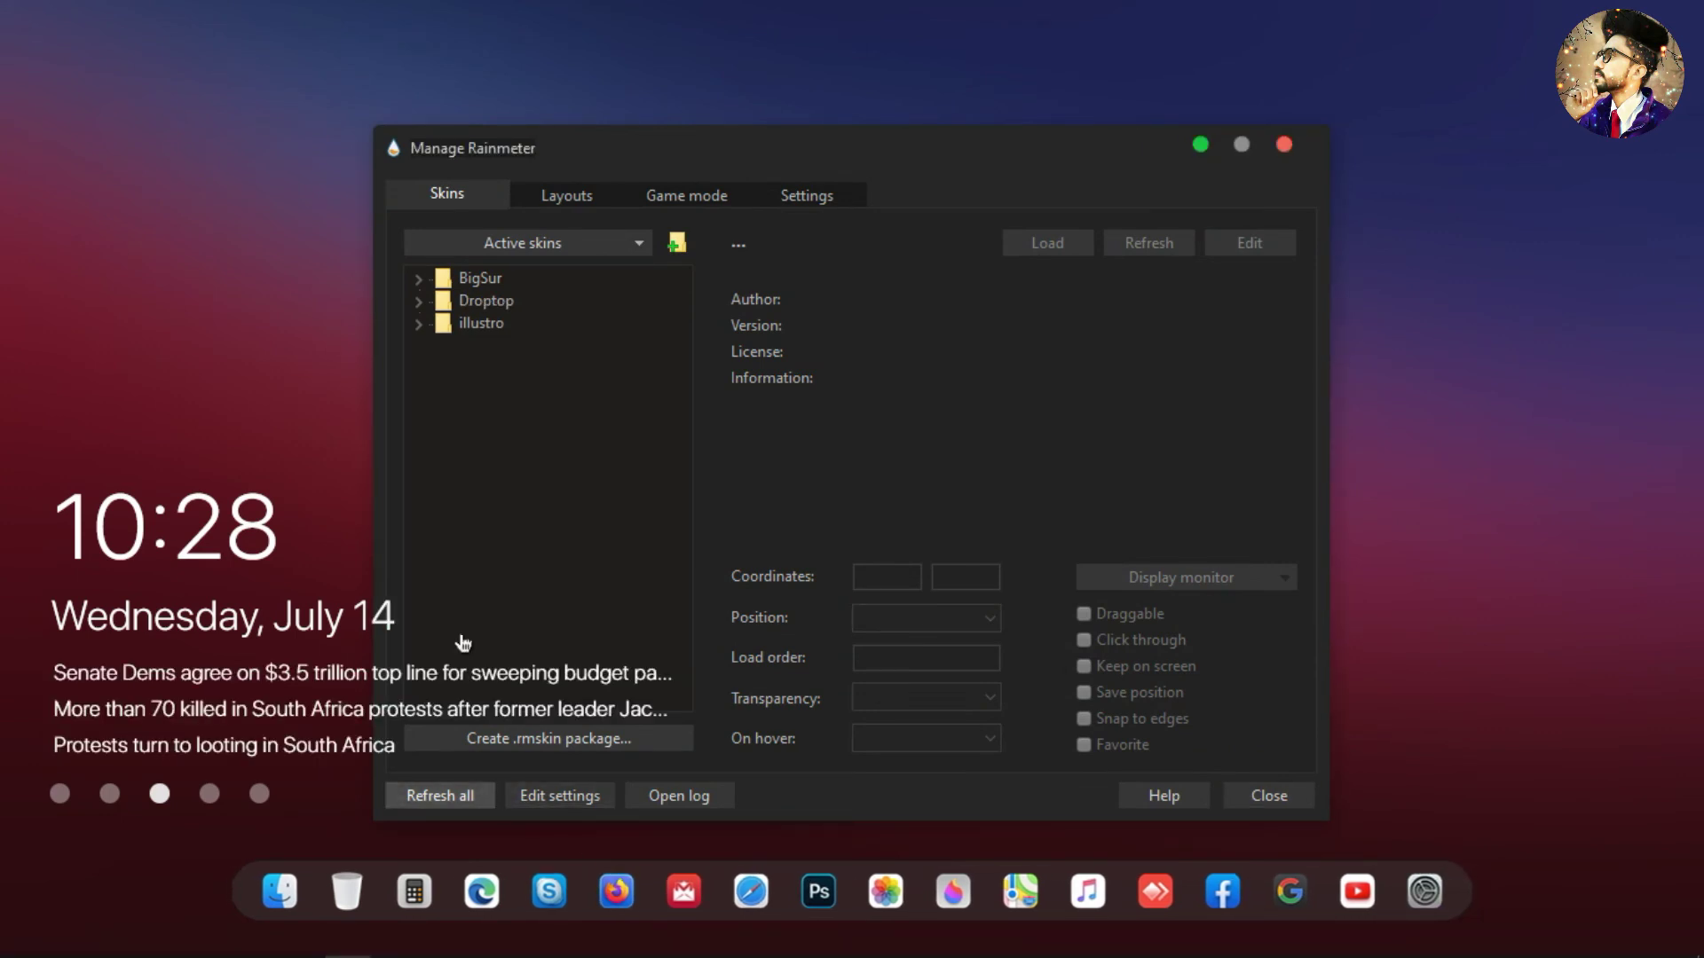
click(419, 302)
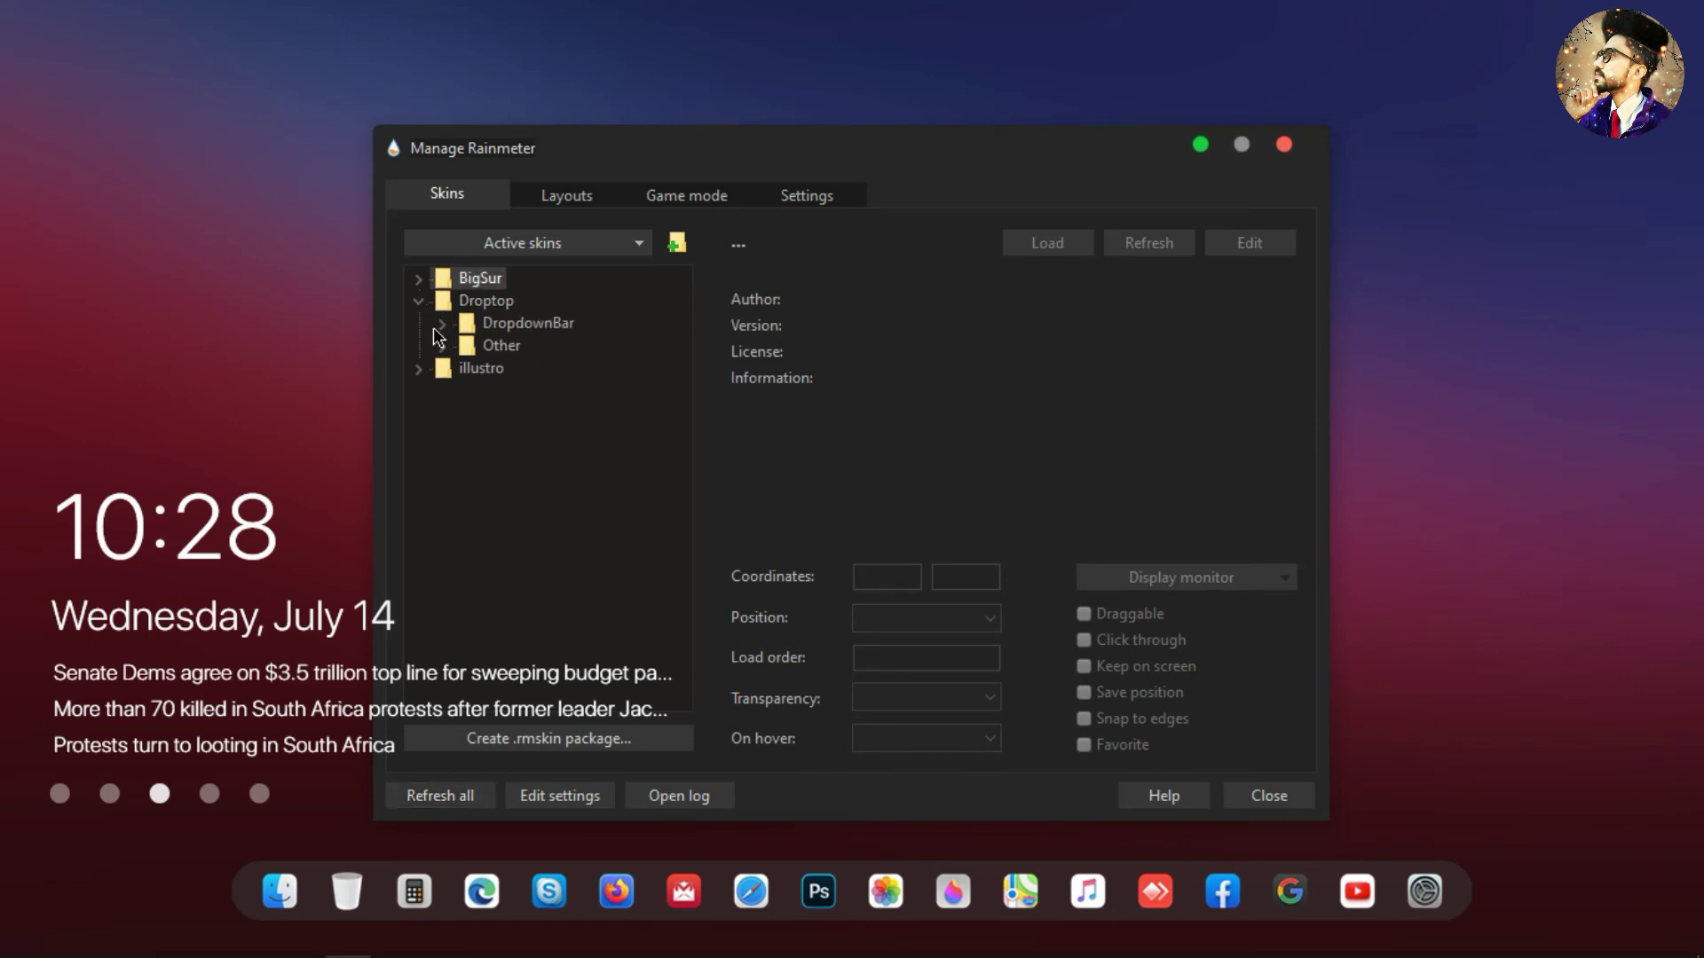
click(439, 324)
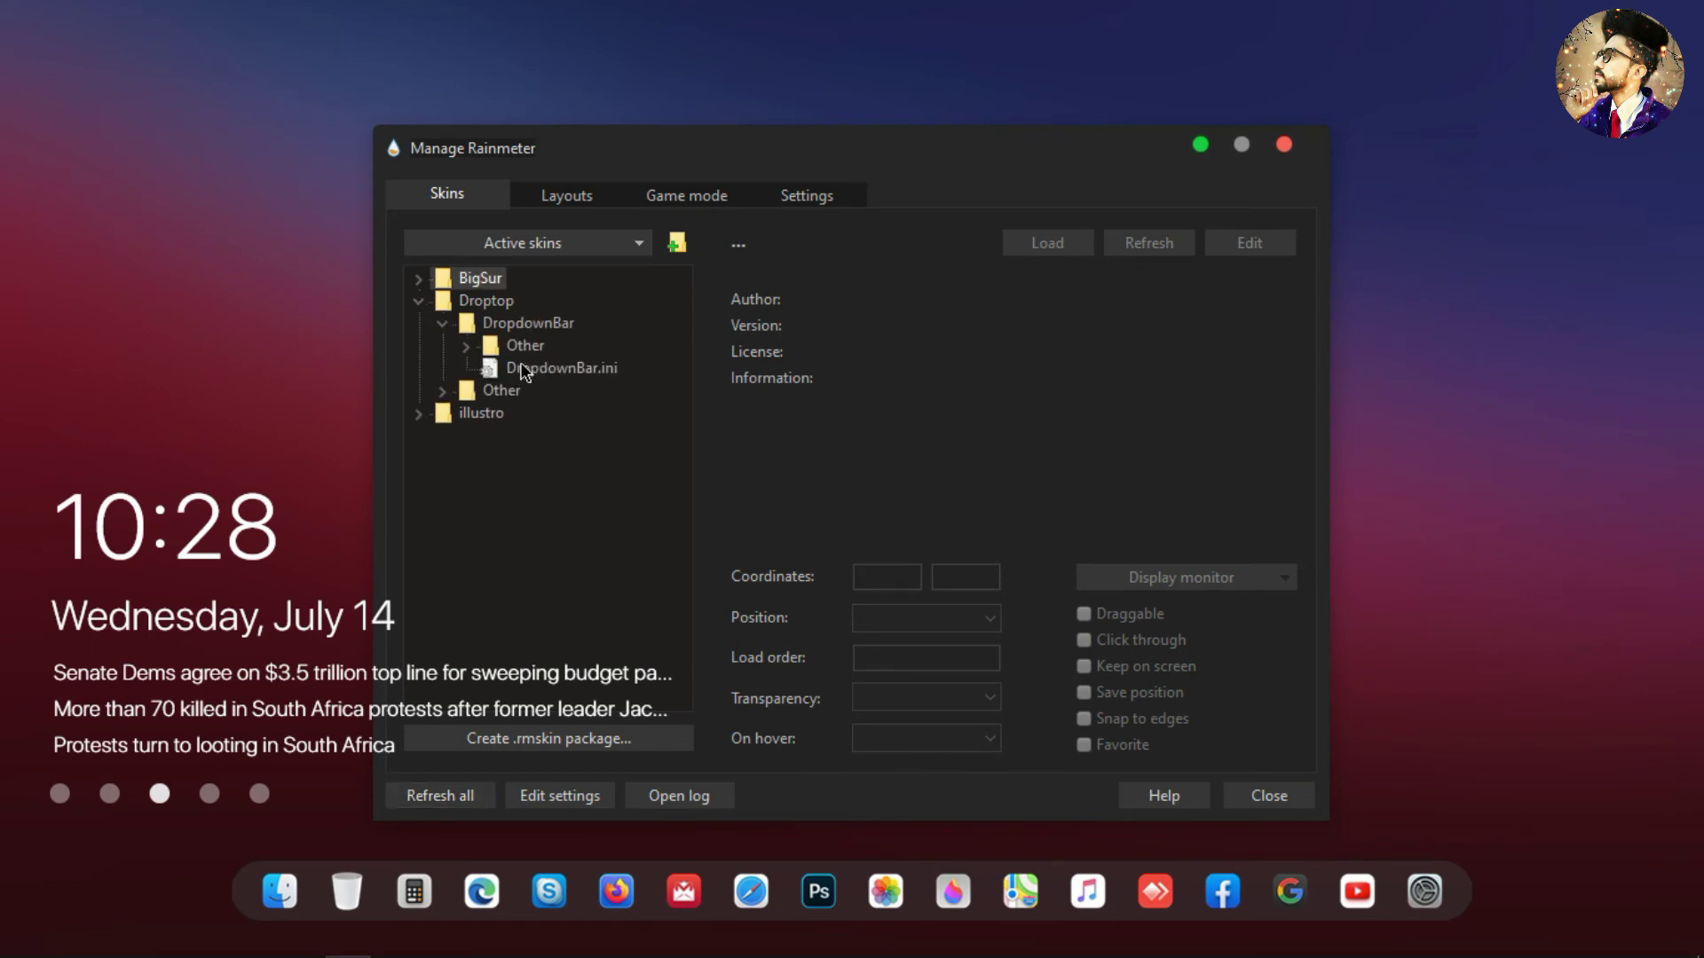
click(526, 371)
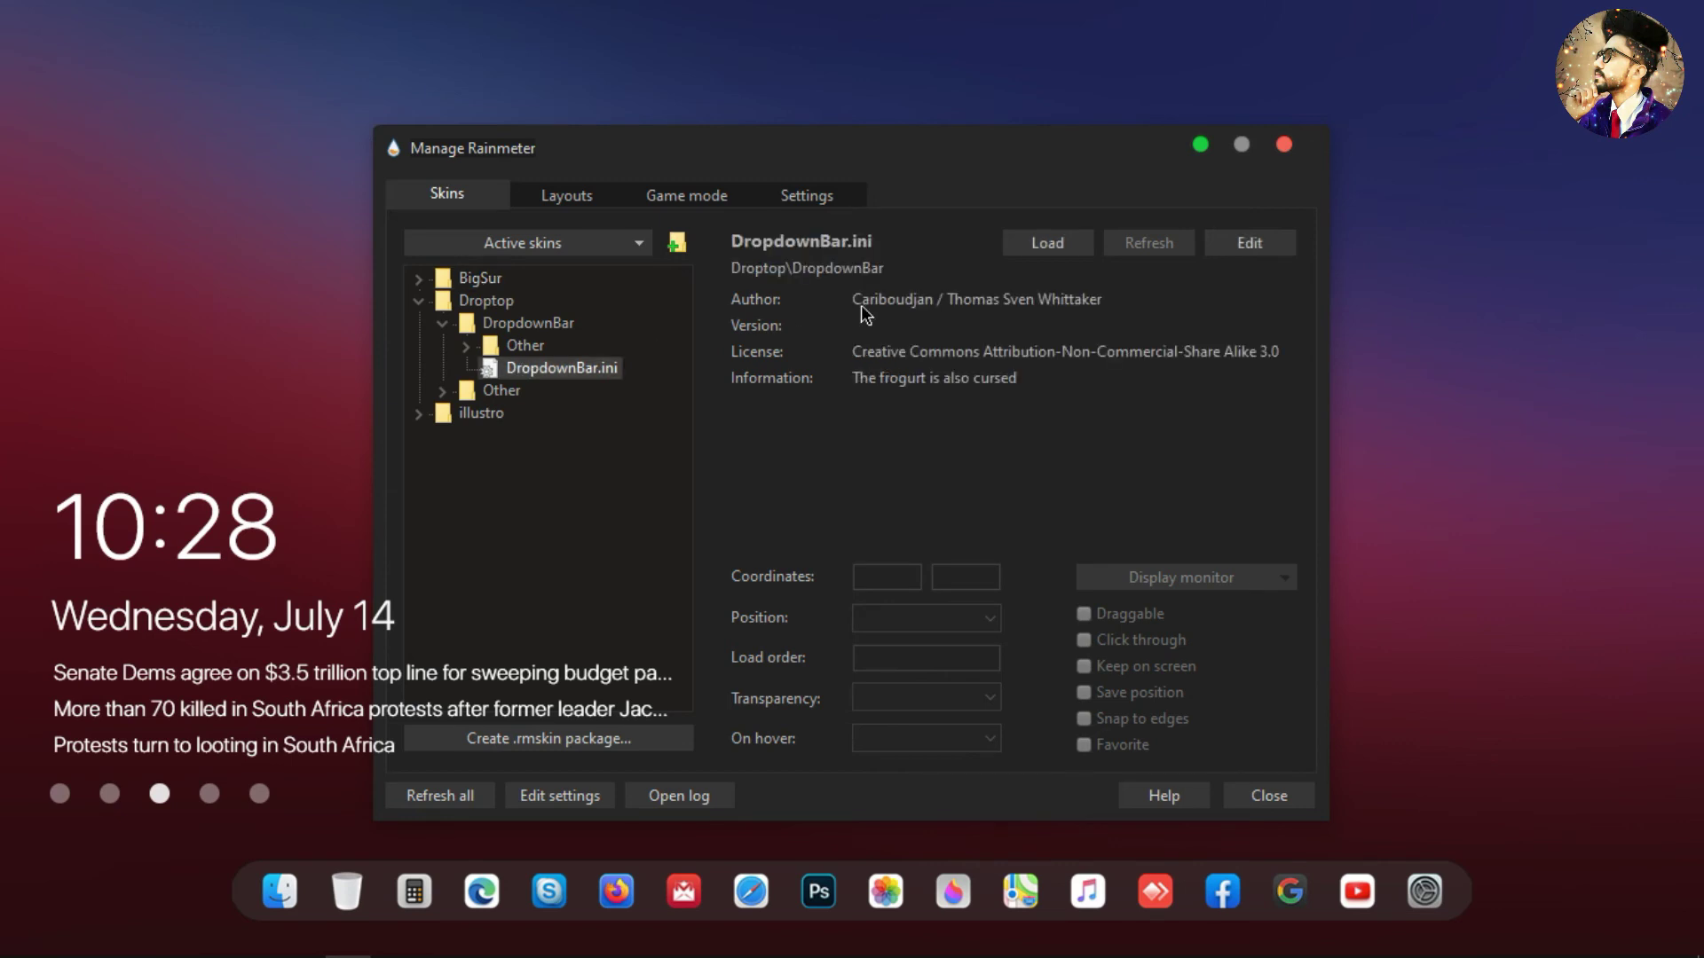
click(1043, 248)
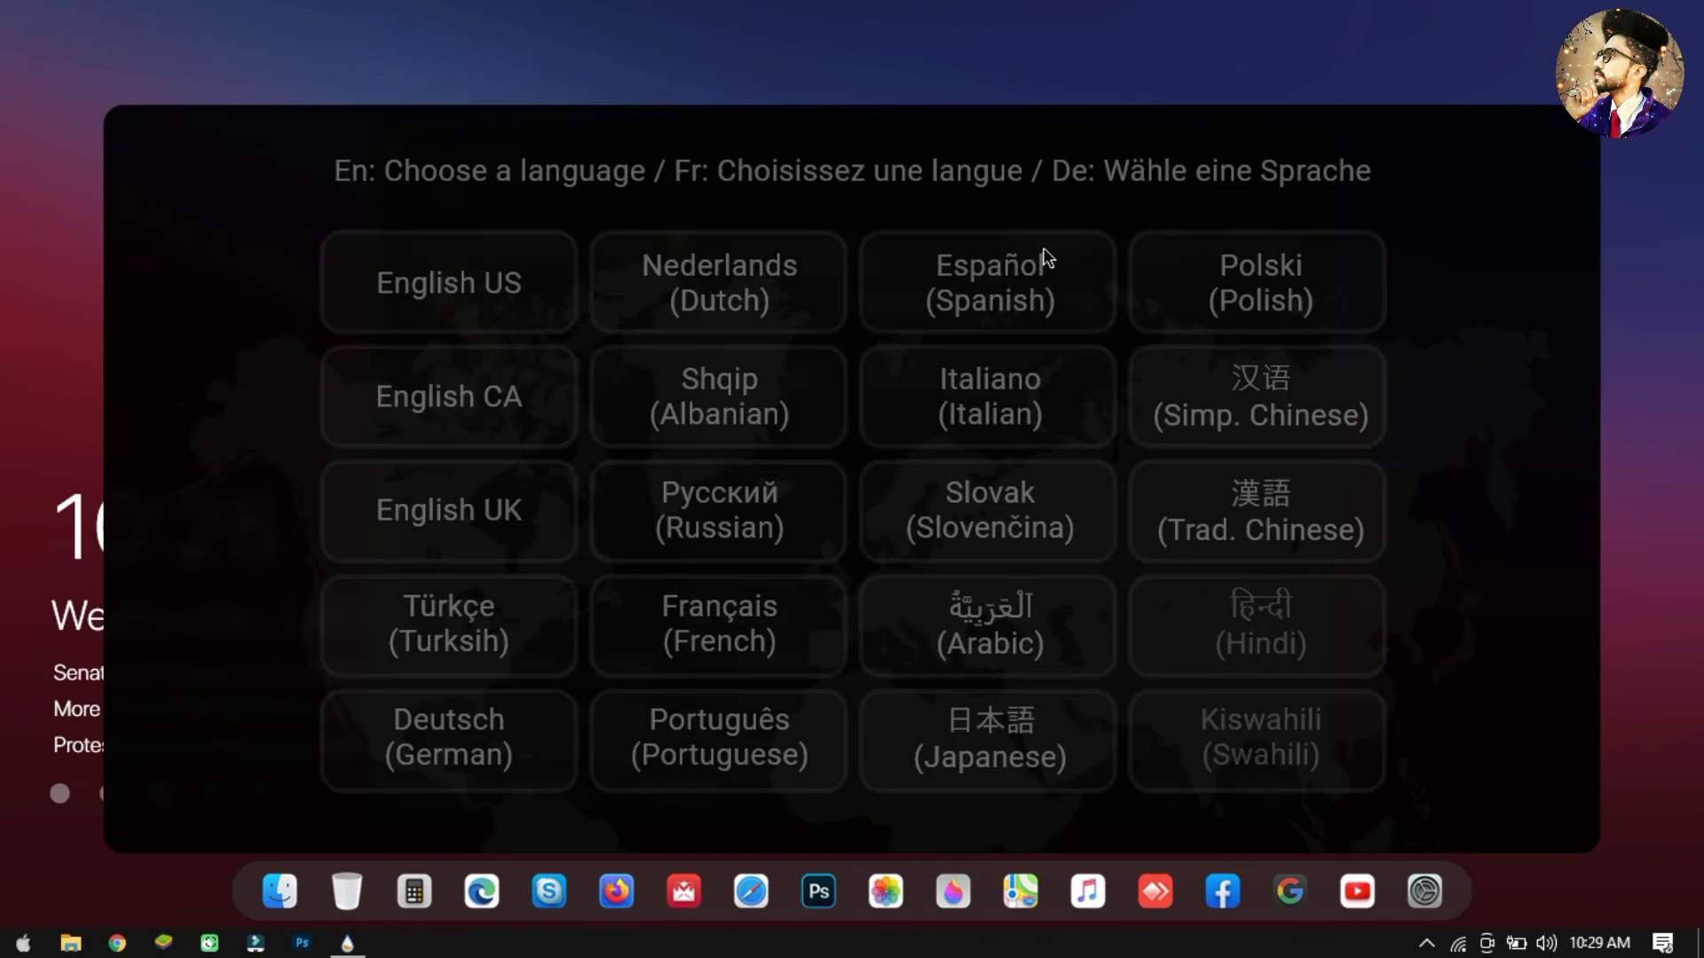
Step: Set Droptop's language to English US and its display mode to Desktop only in the setup wizard
click(497, 284)
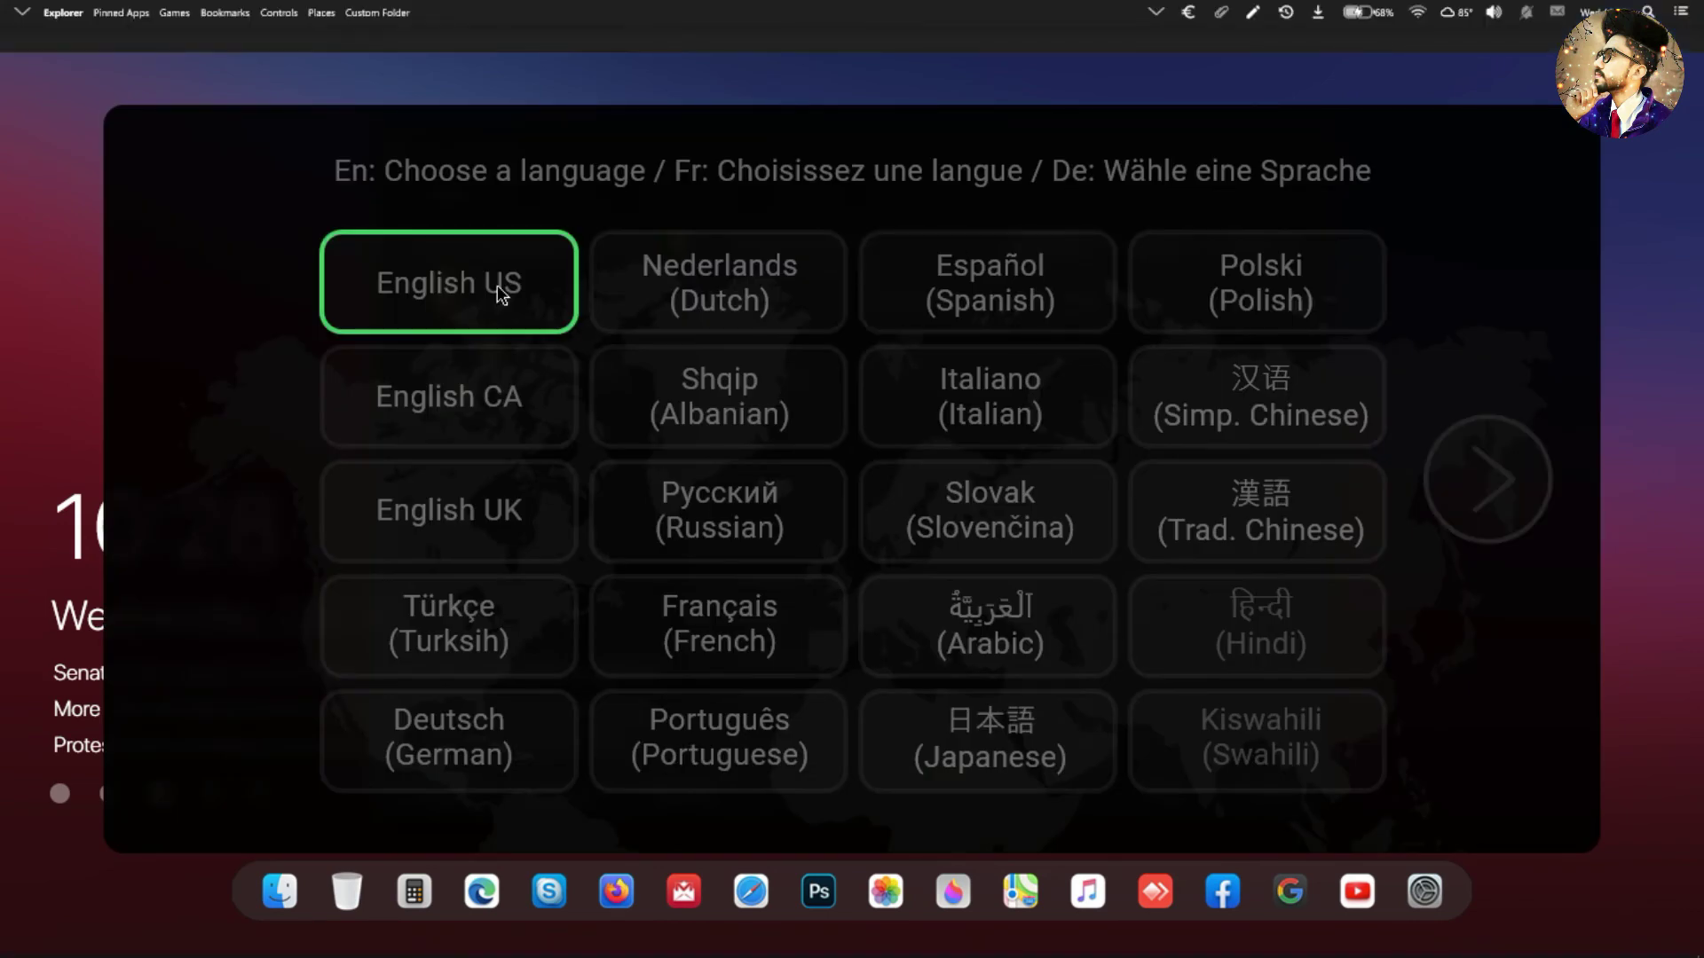
click(1452, 491)
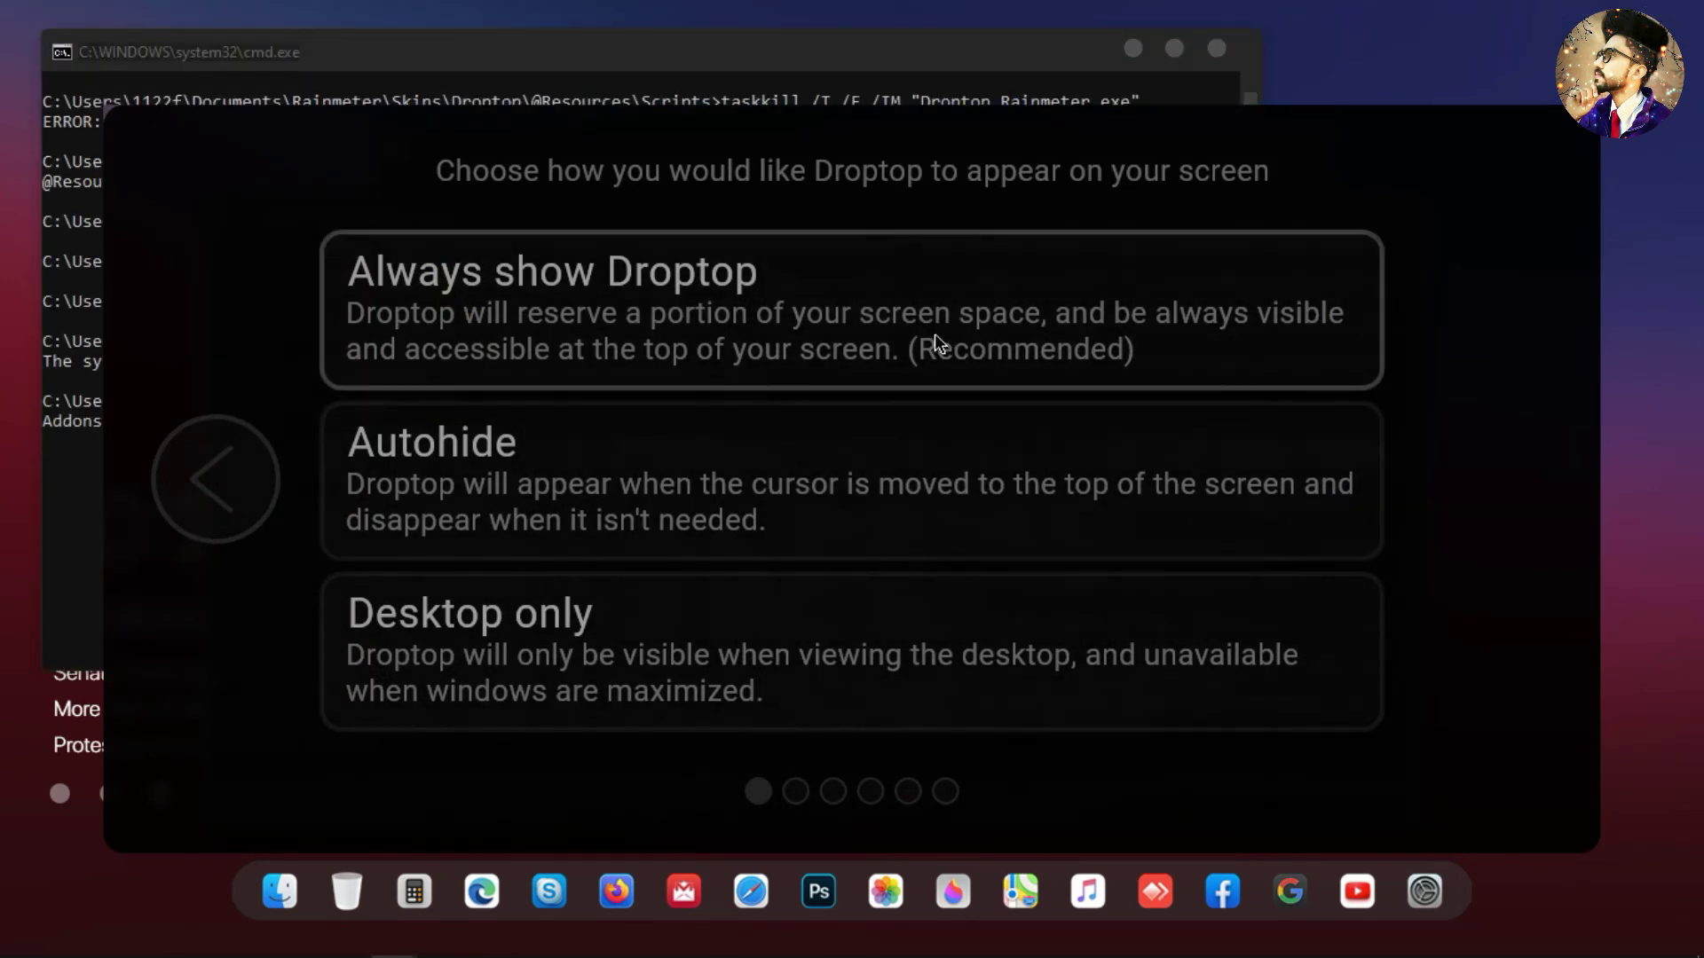
click(887, 634)
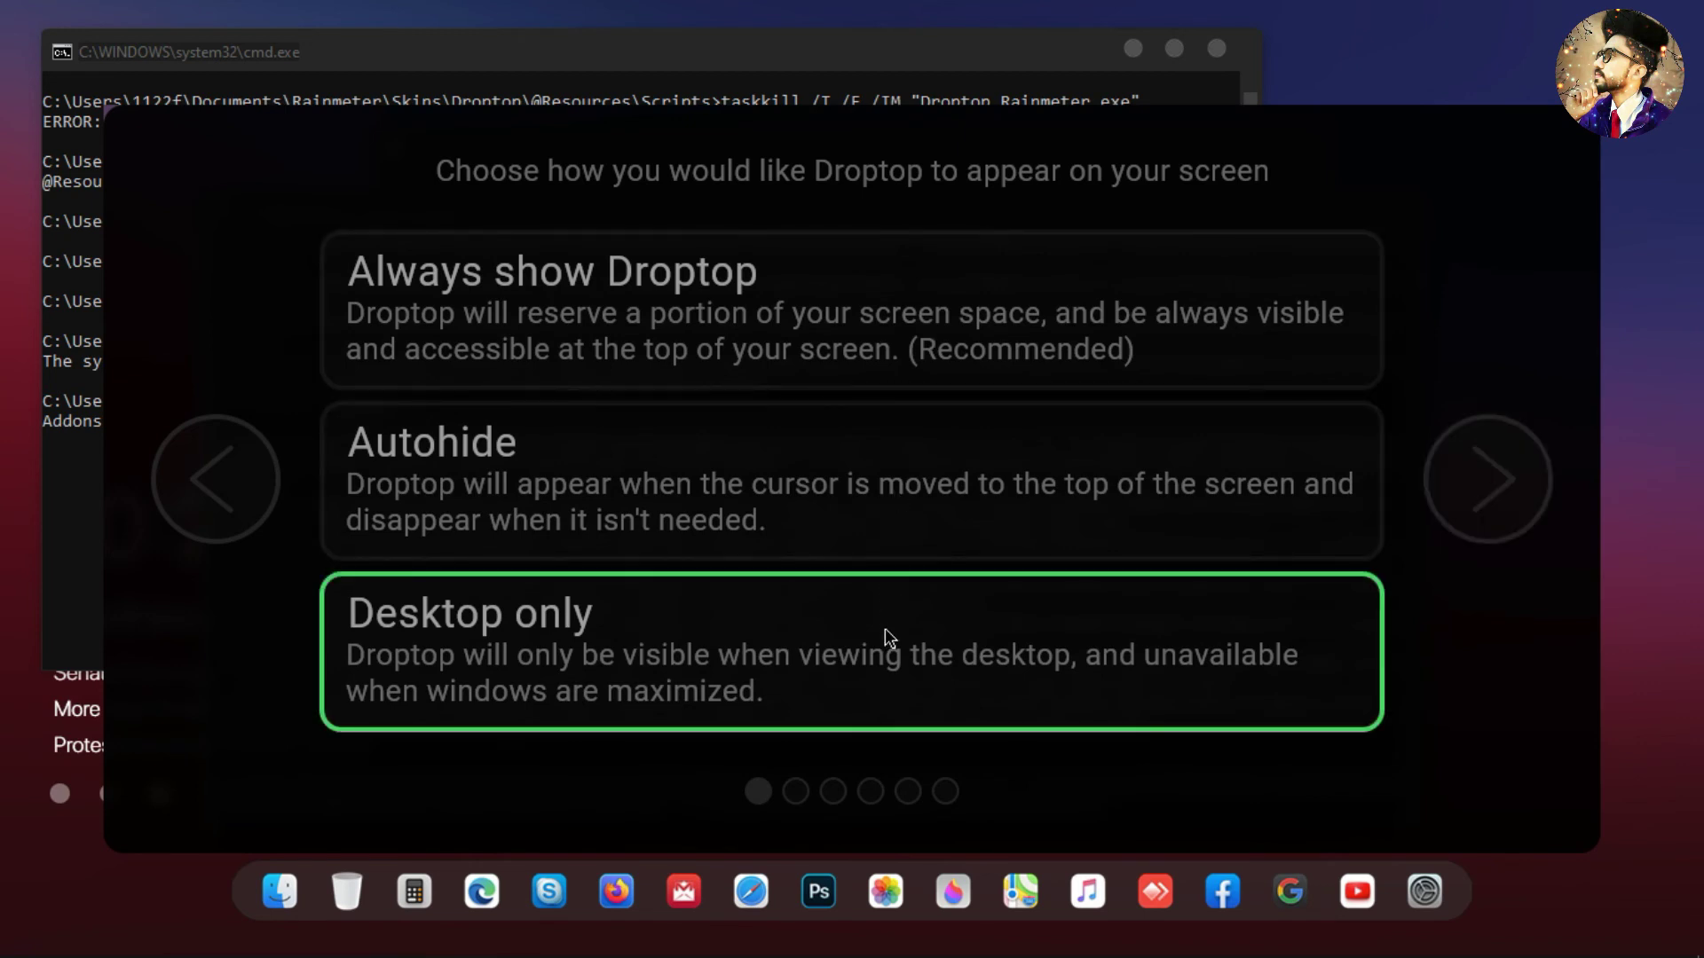
click(1499, 487)
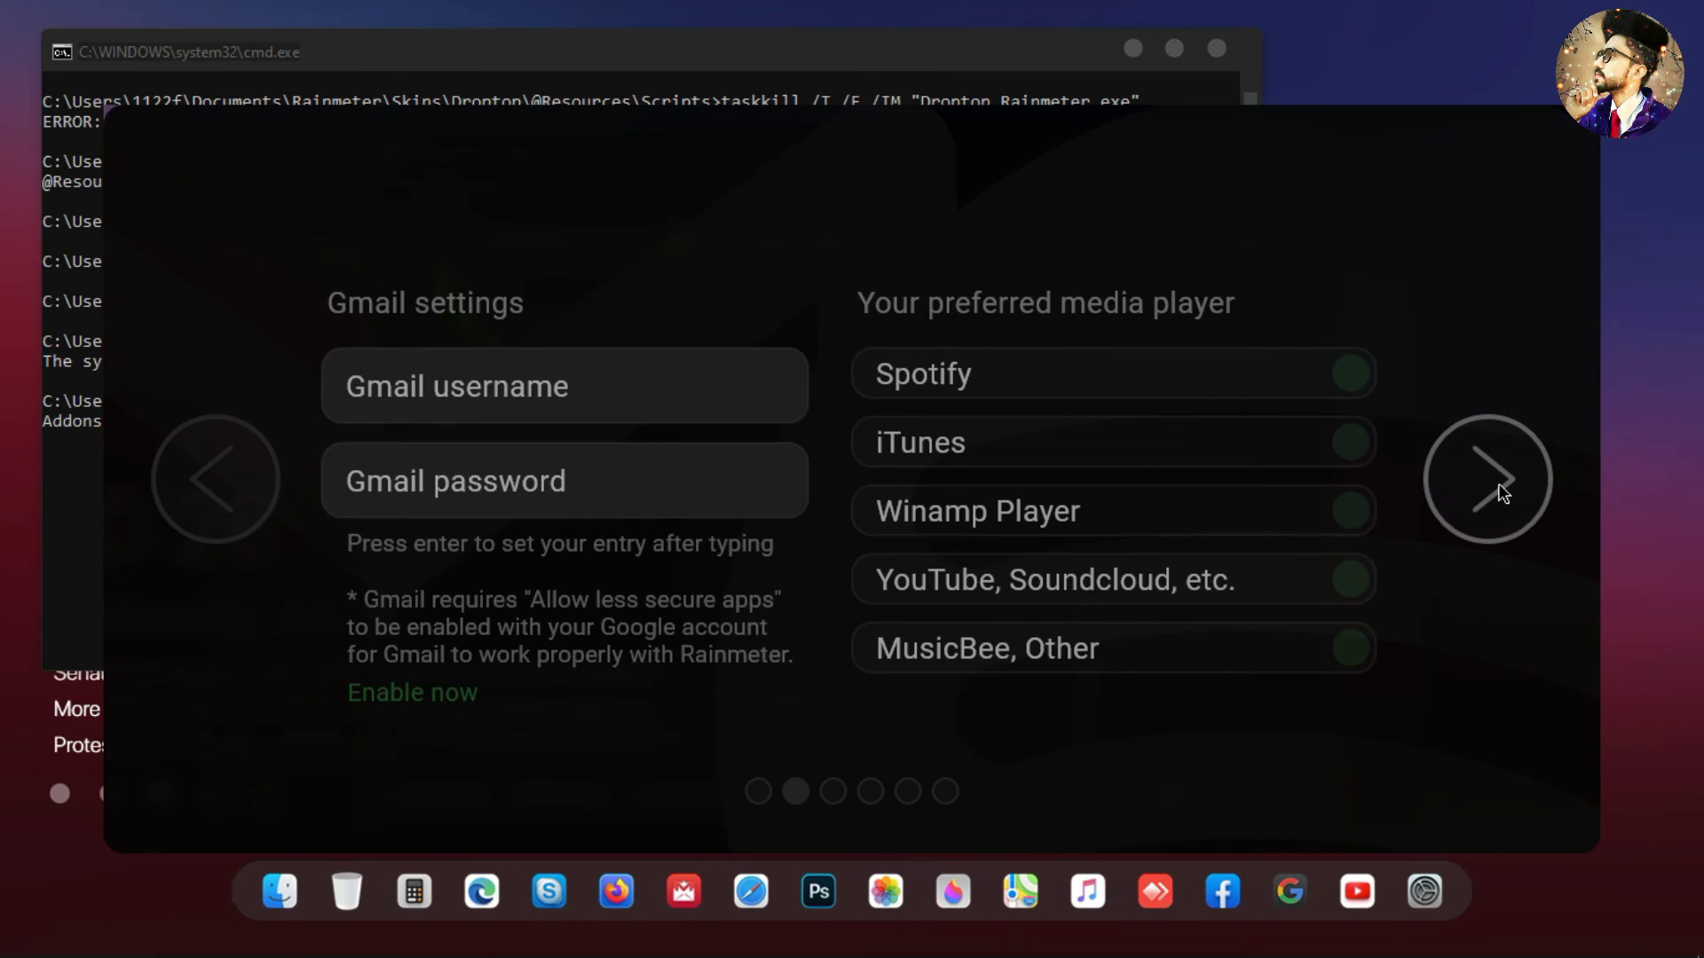
Step: Skip the Gmail and media player settings, then choose the Apple logo as home button with the Color Match option
click(1499, 485)
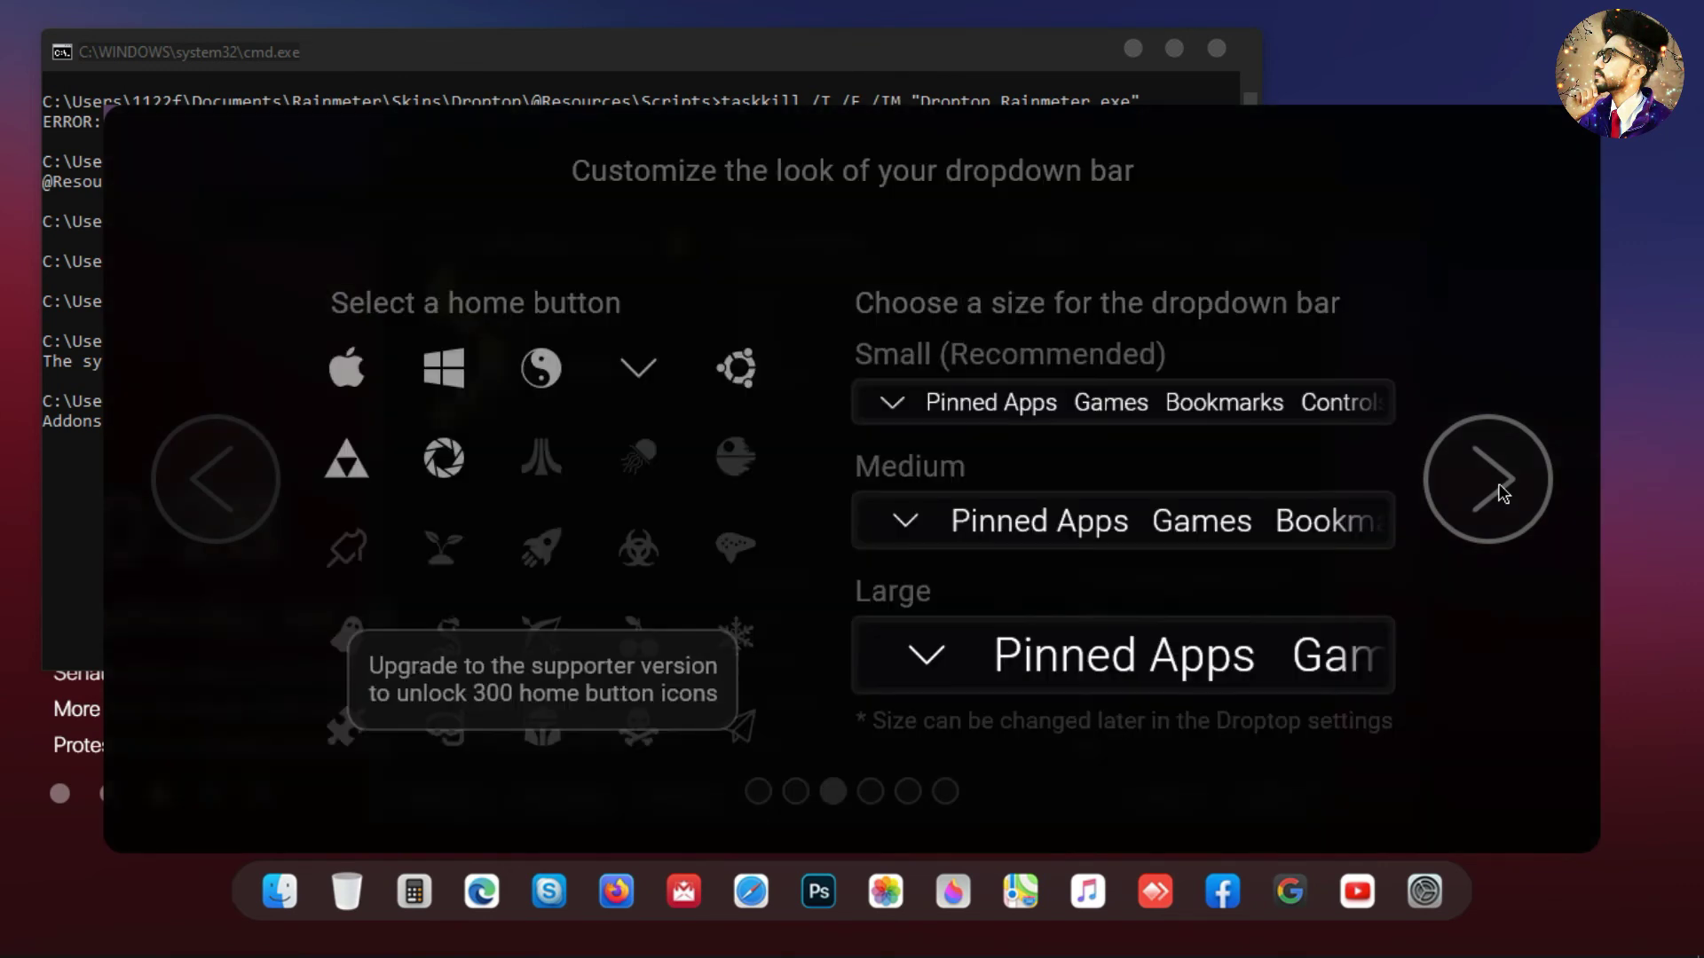
click(355, 378)
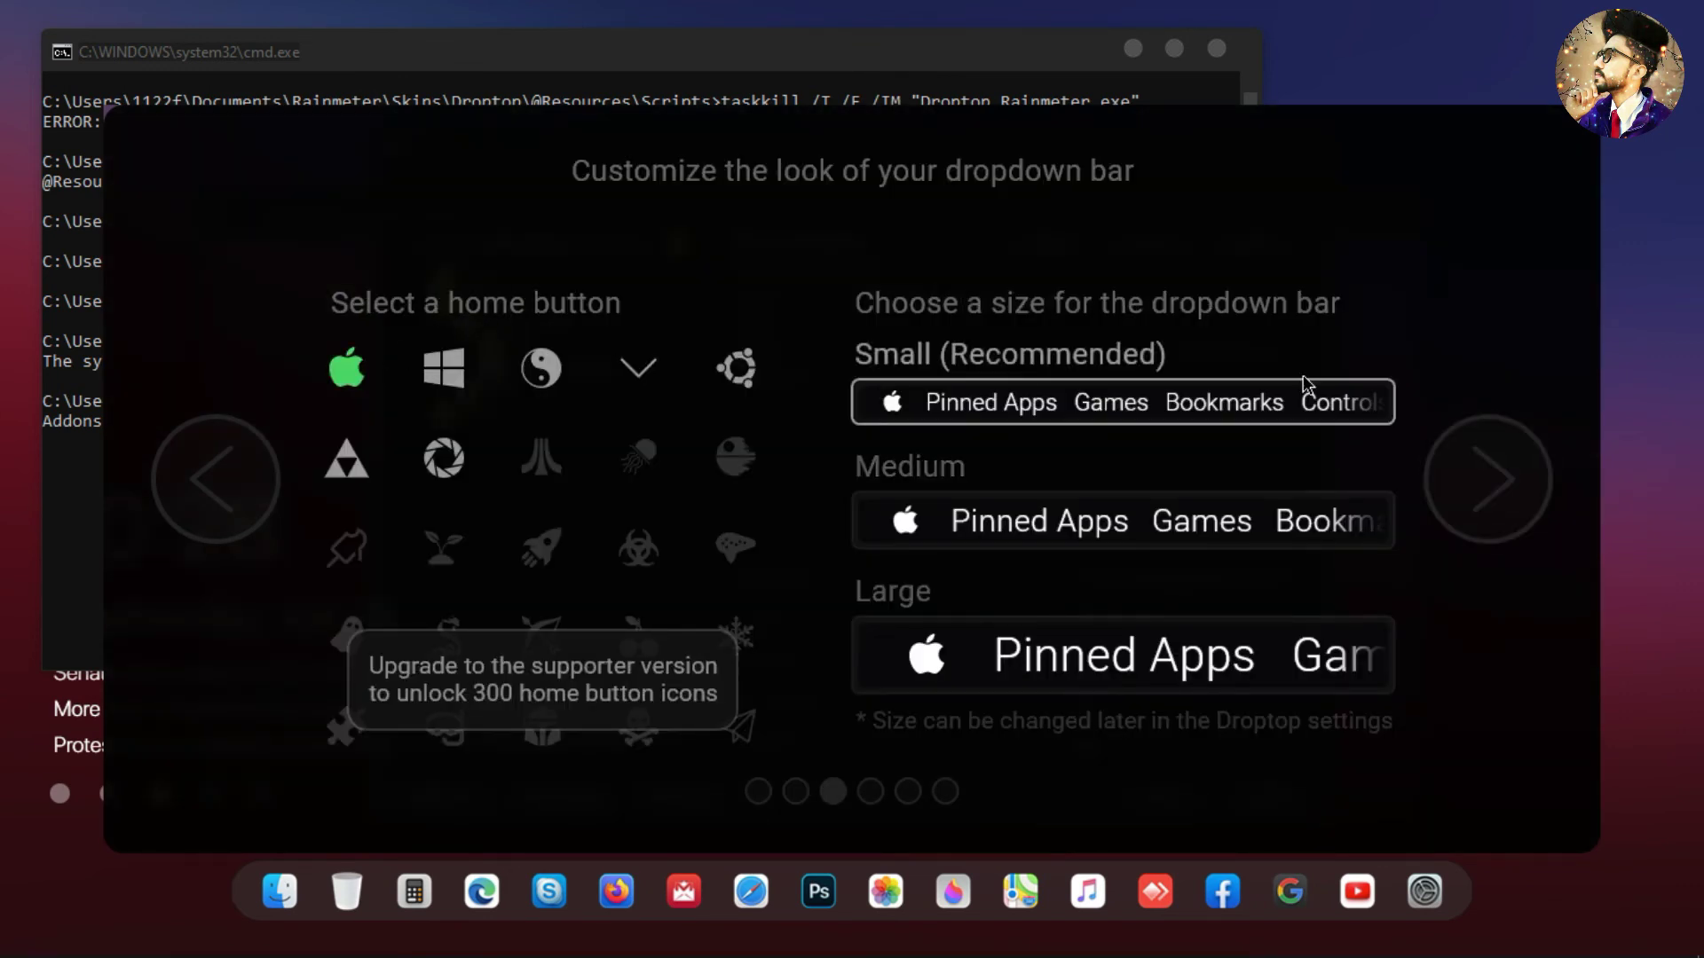
click(1531, 481)
click(1250, 595)
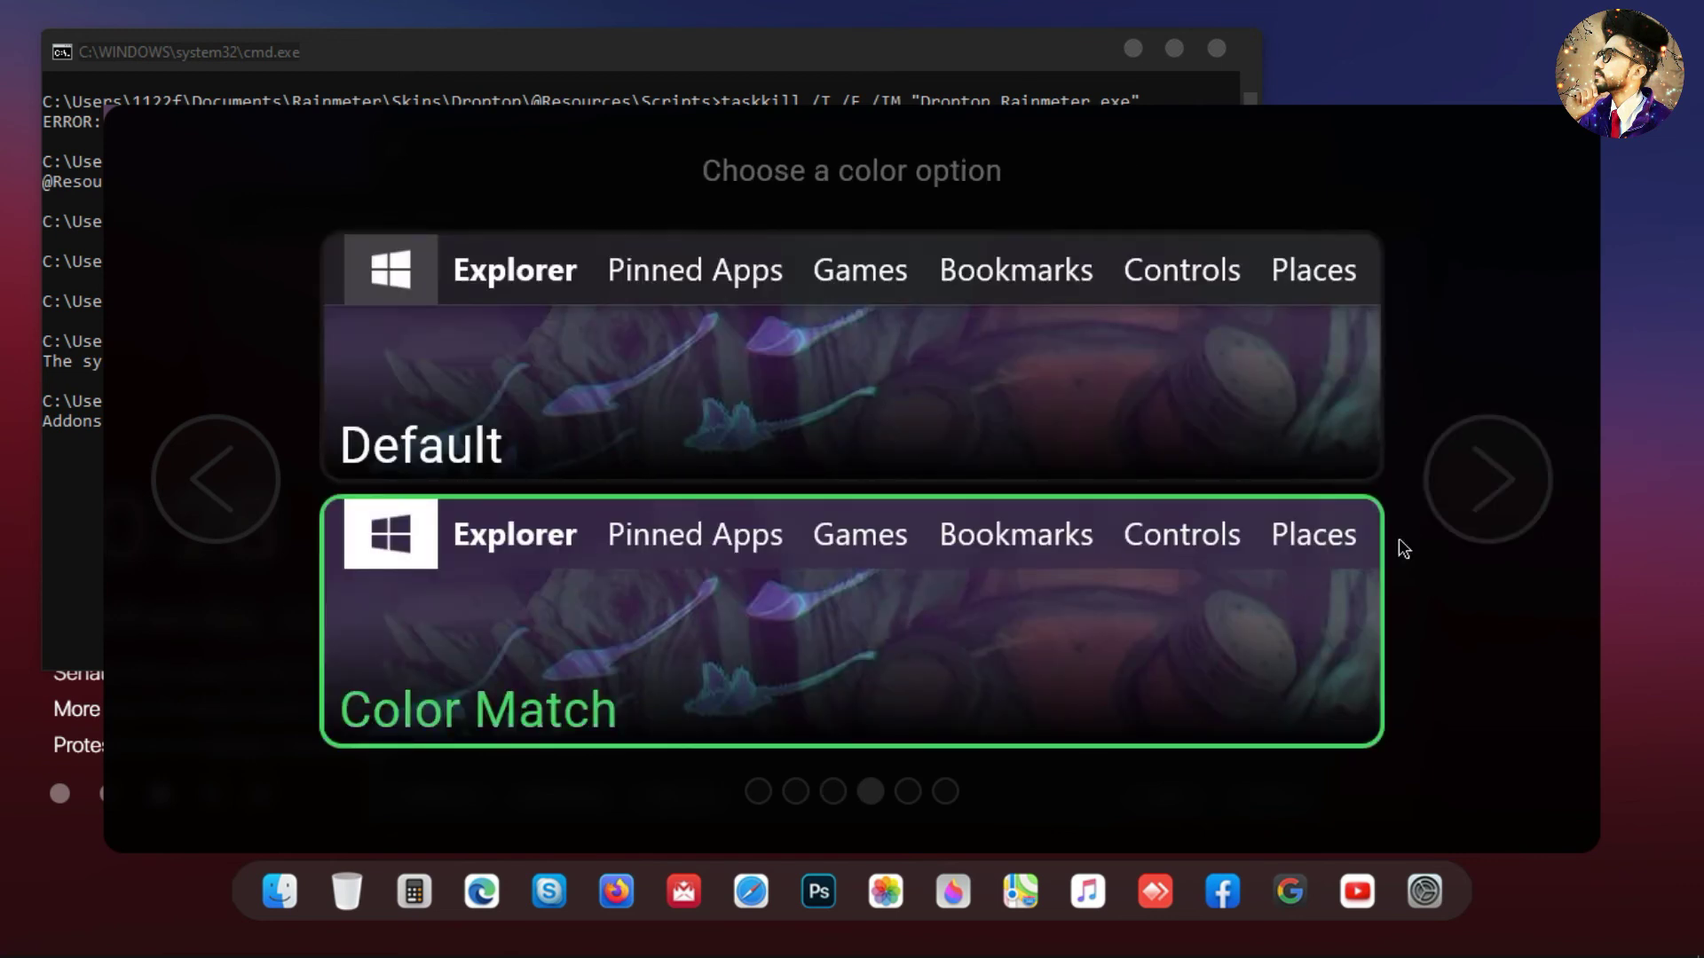
Step: Choose the free Basic version in the Droptop setup wizard and postpone supporting the project to finish the setup
click(1522, 486)
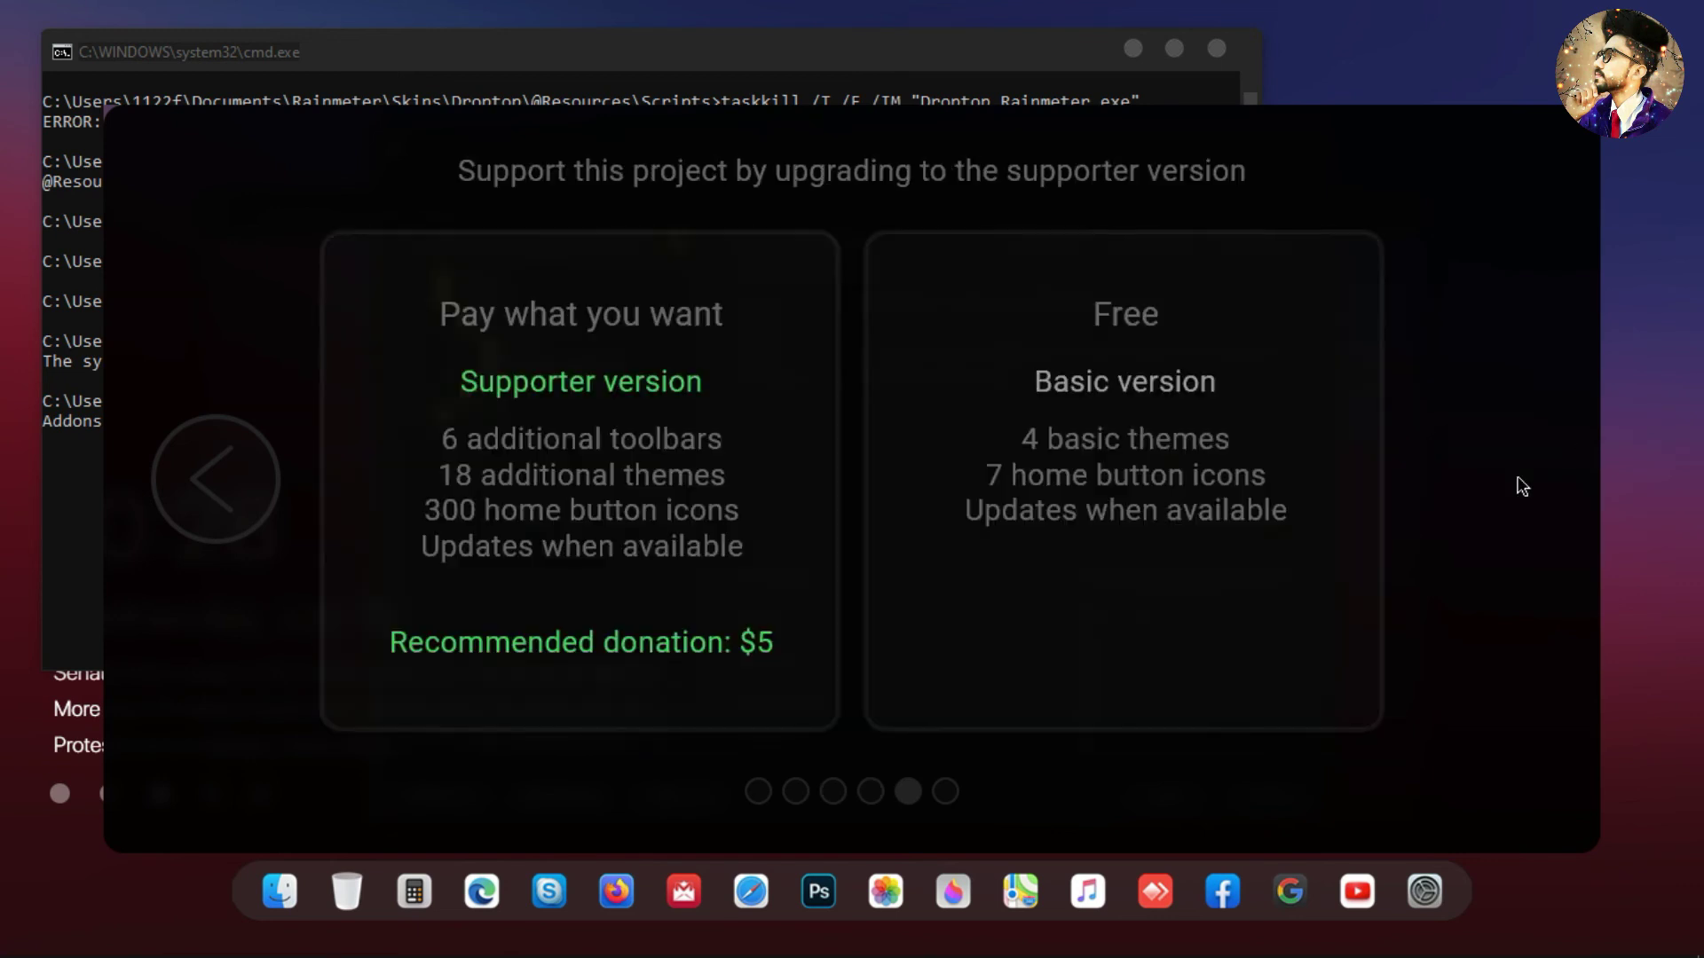
click(1214, 534)
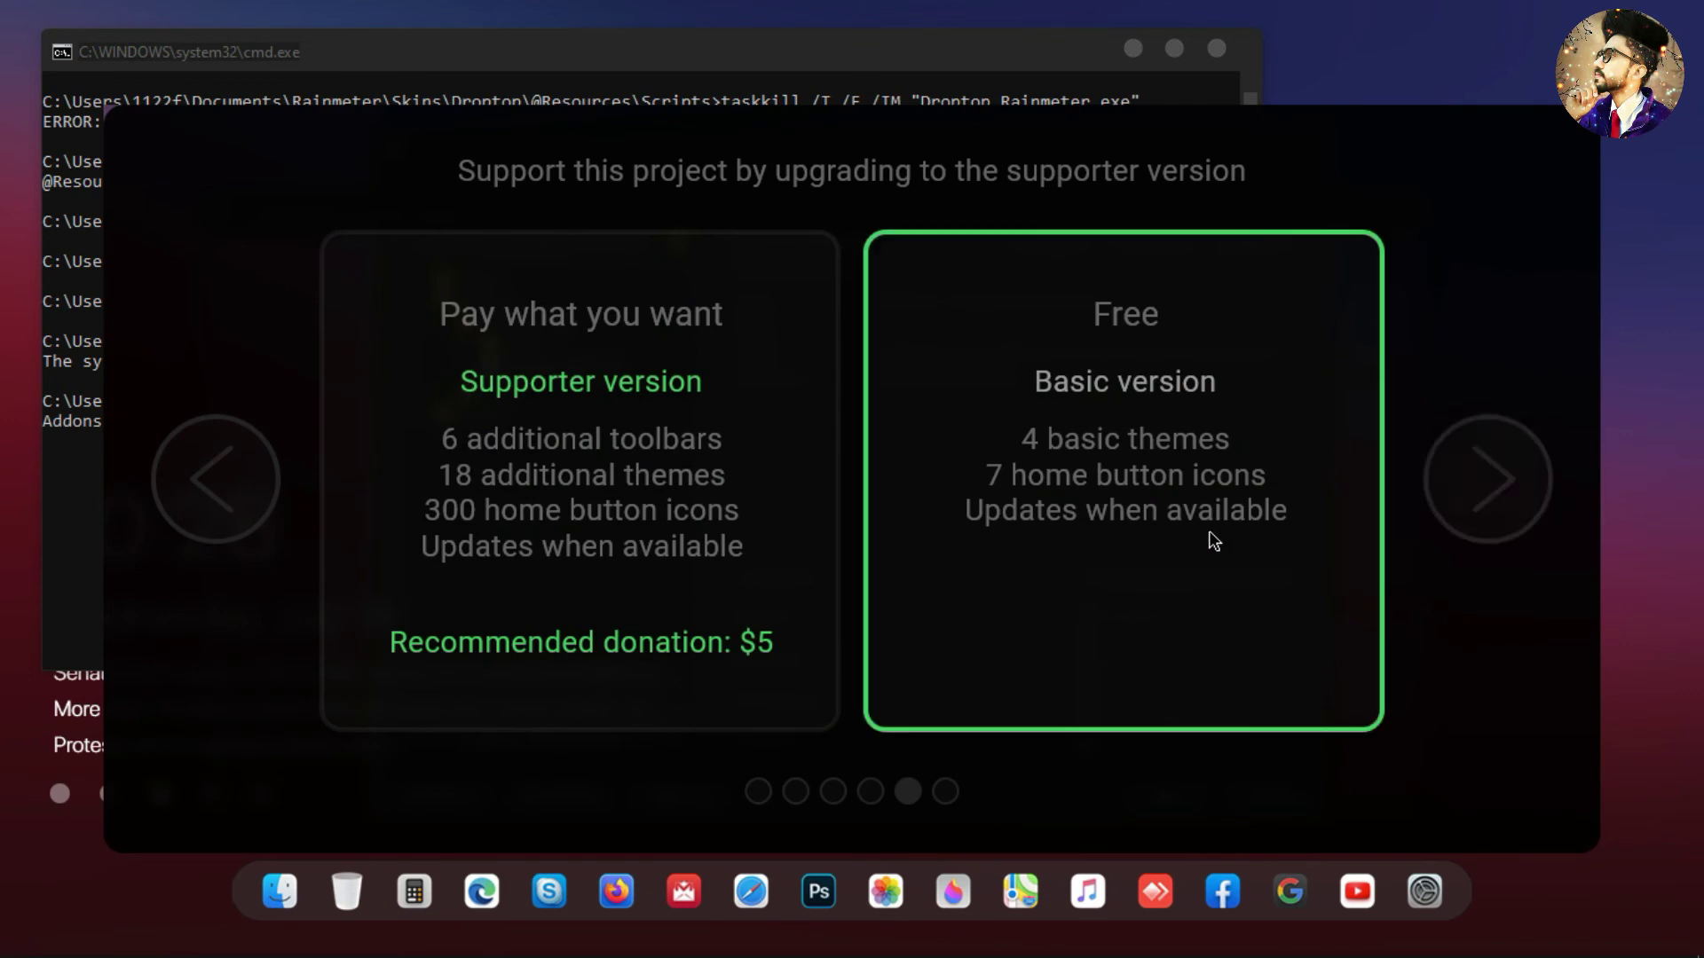
click(1475, 509)
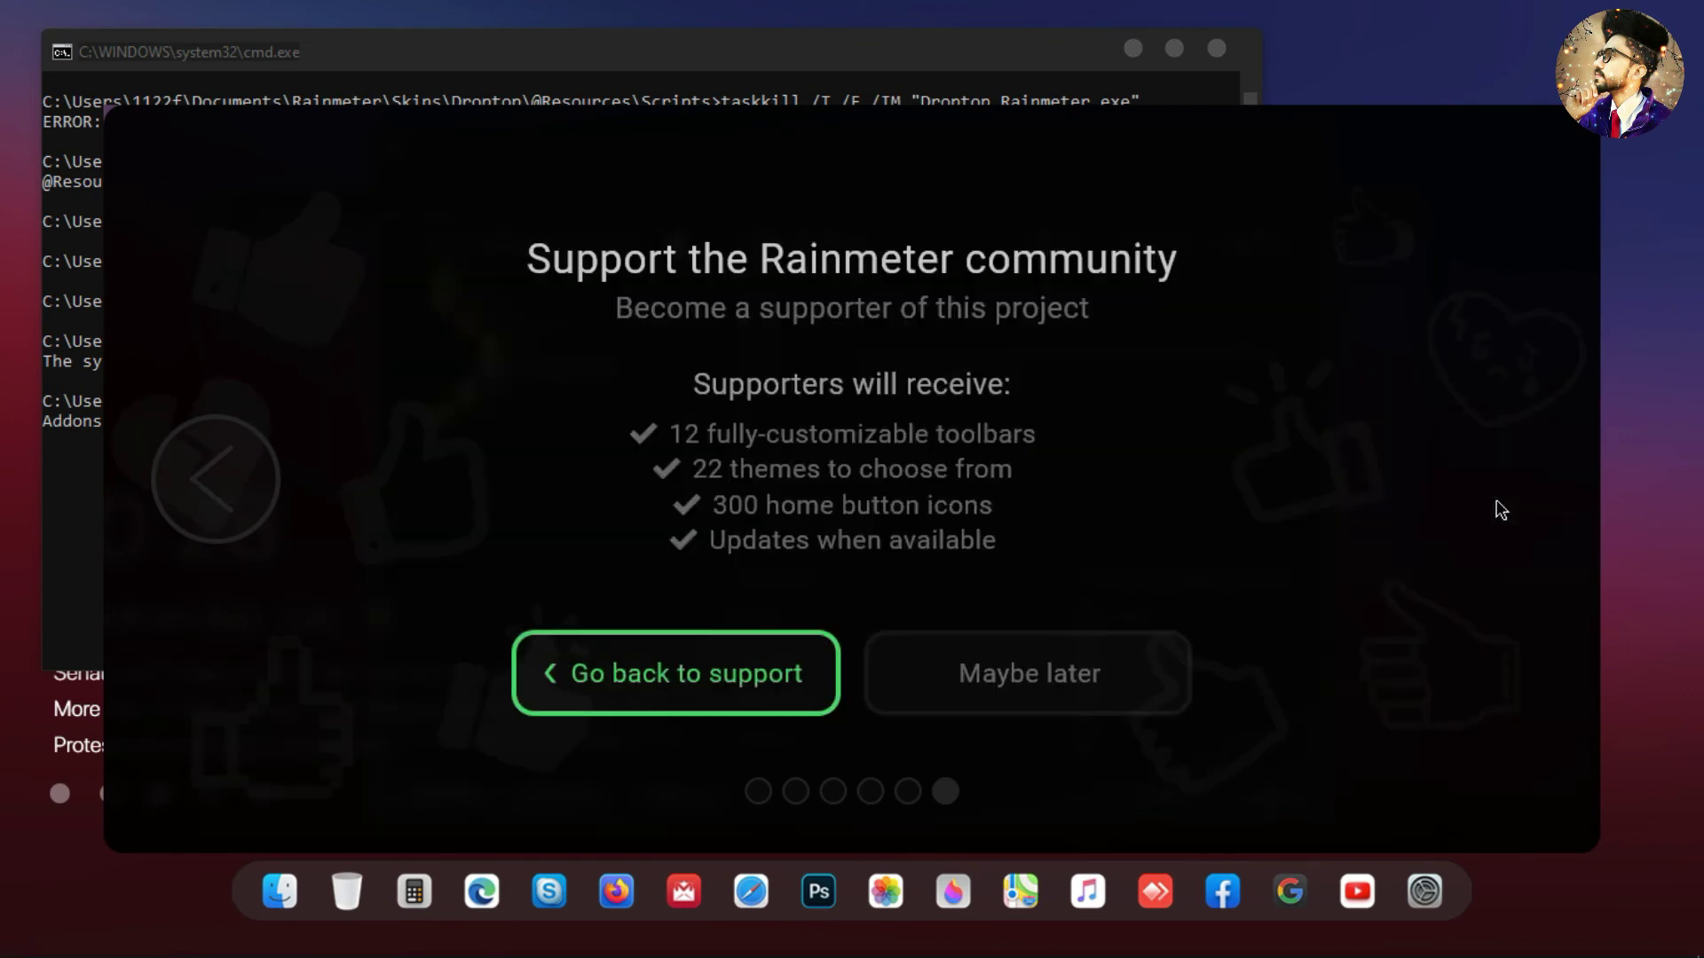
click(1089, 651)
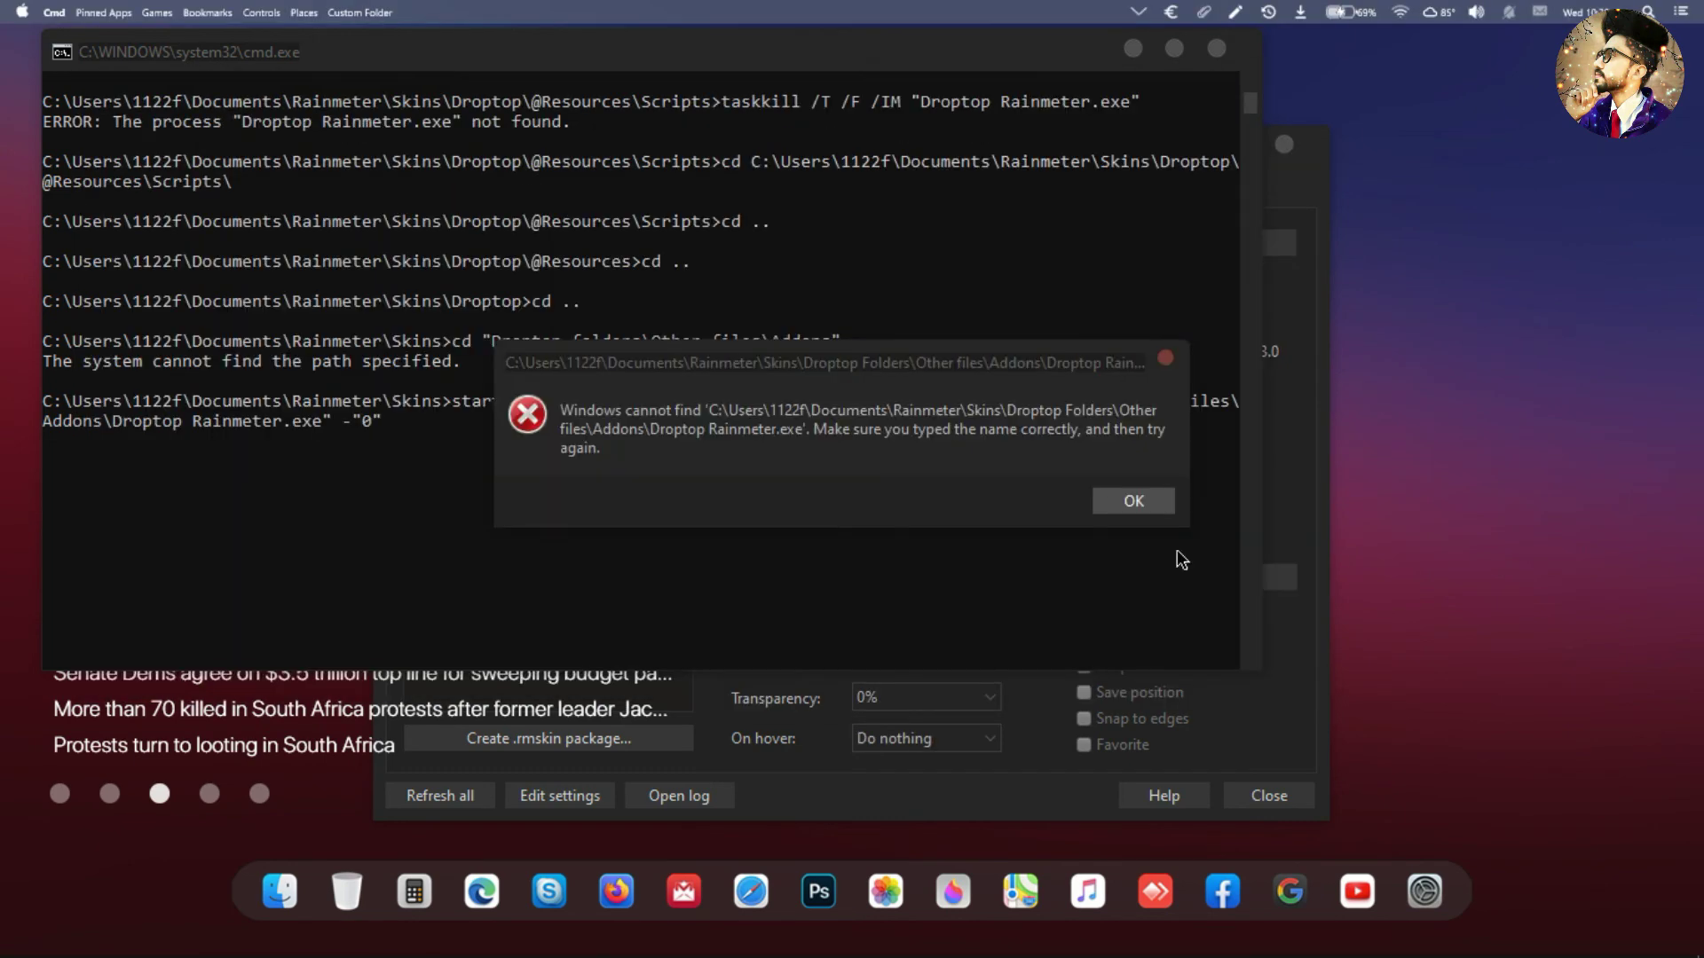
Step: Dismiss the Droptop Rainmeter.exe error dialog and close the Manage Rainmeter window
click(1167, 359)
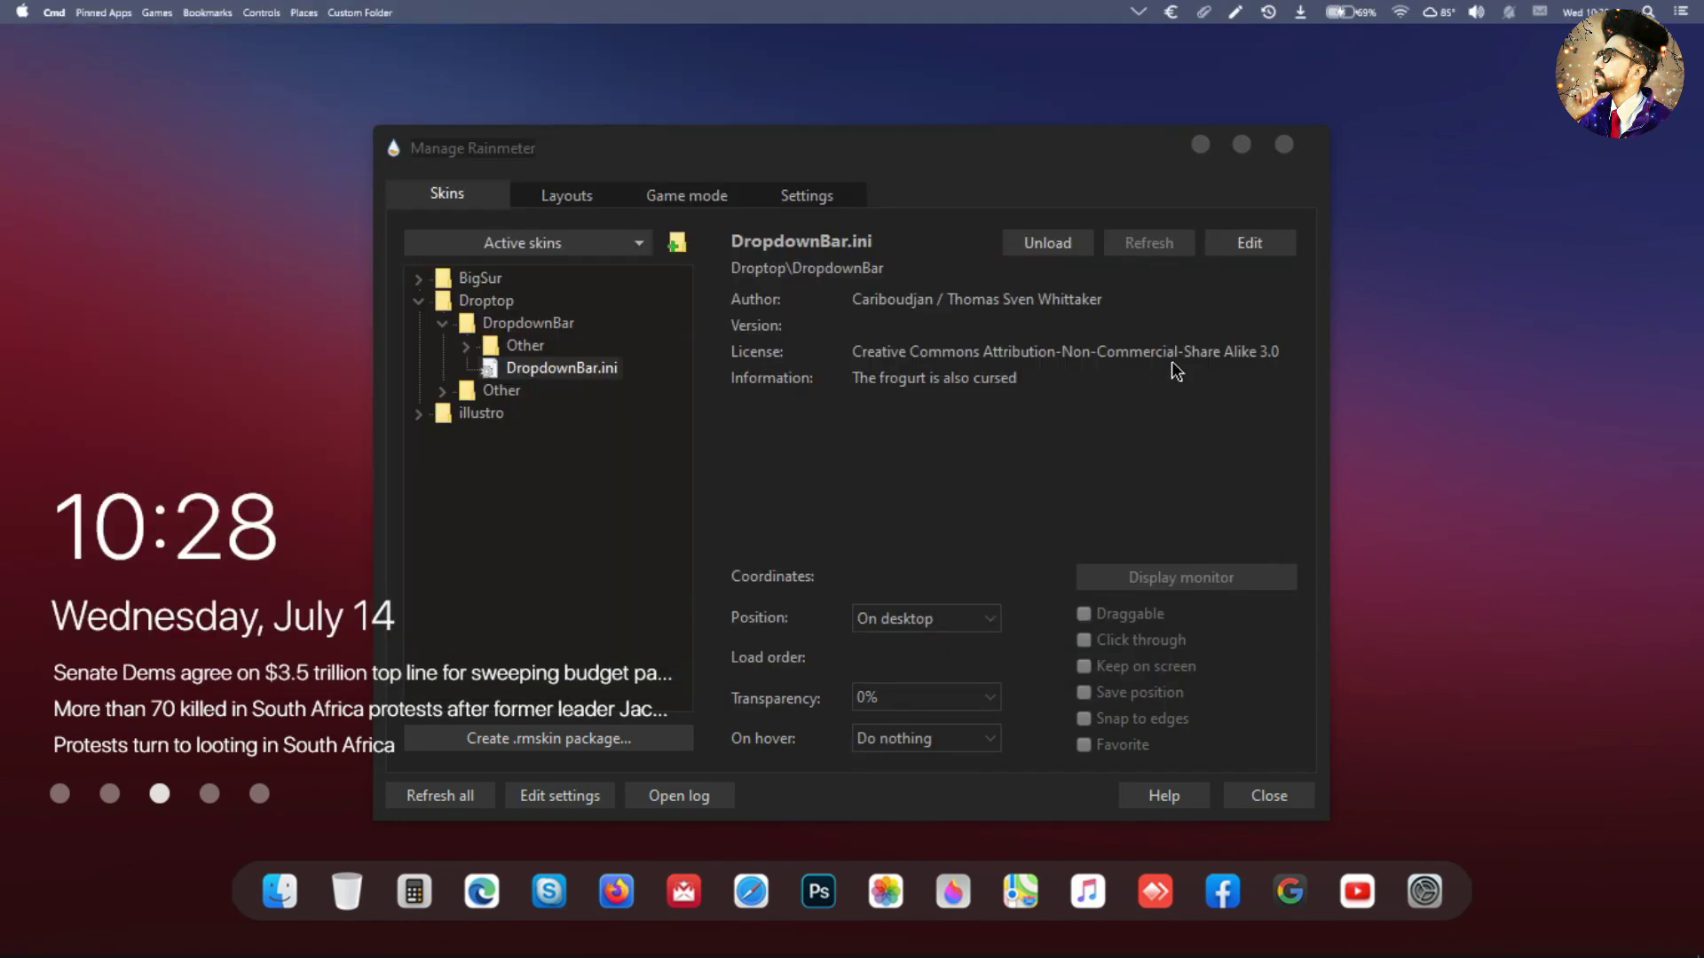
click(1268, 160)
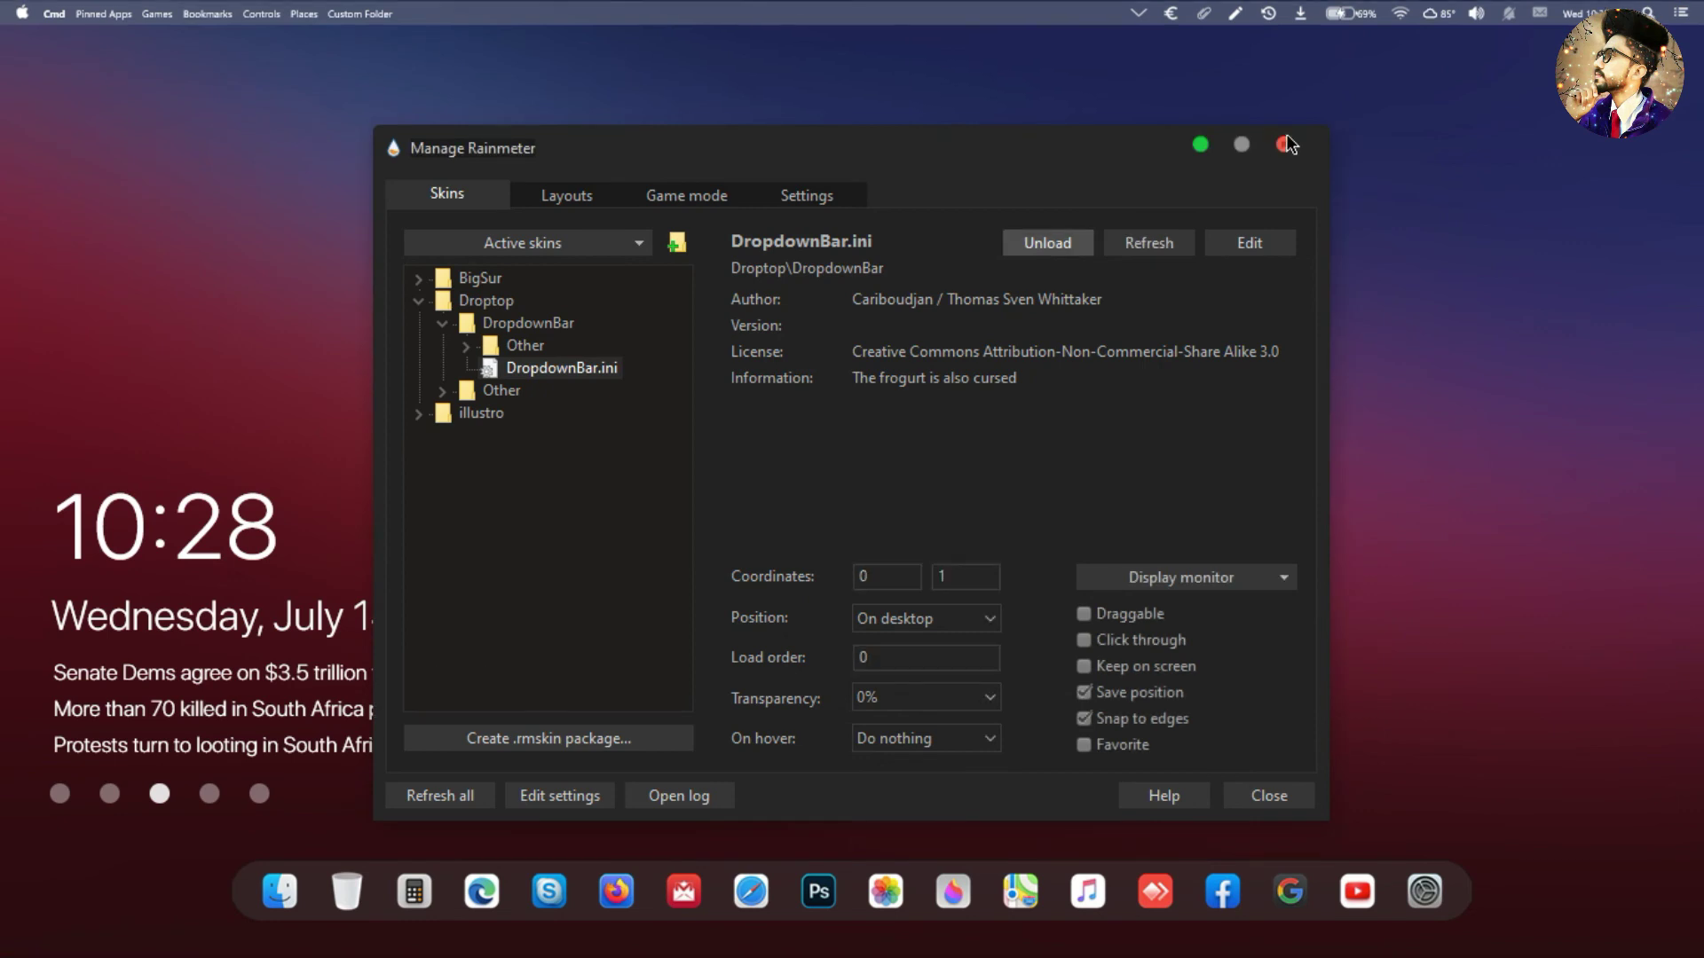
click(1287, 140)
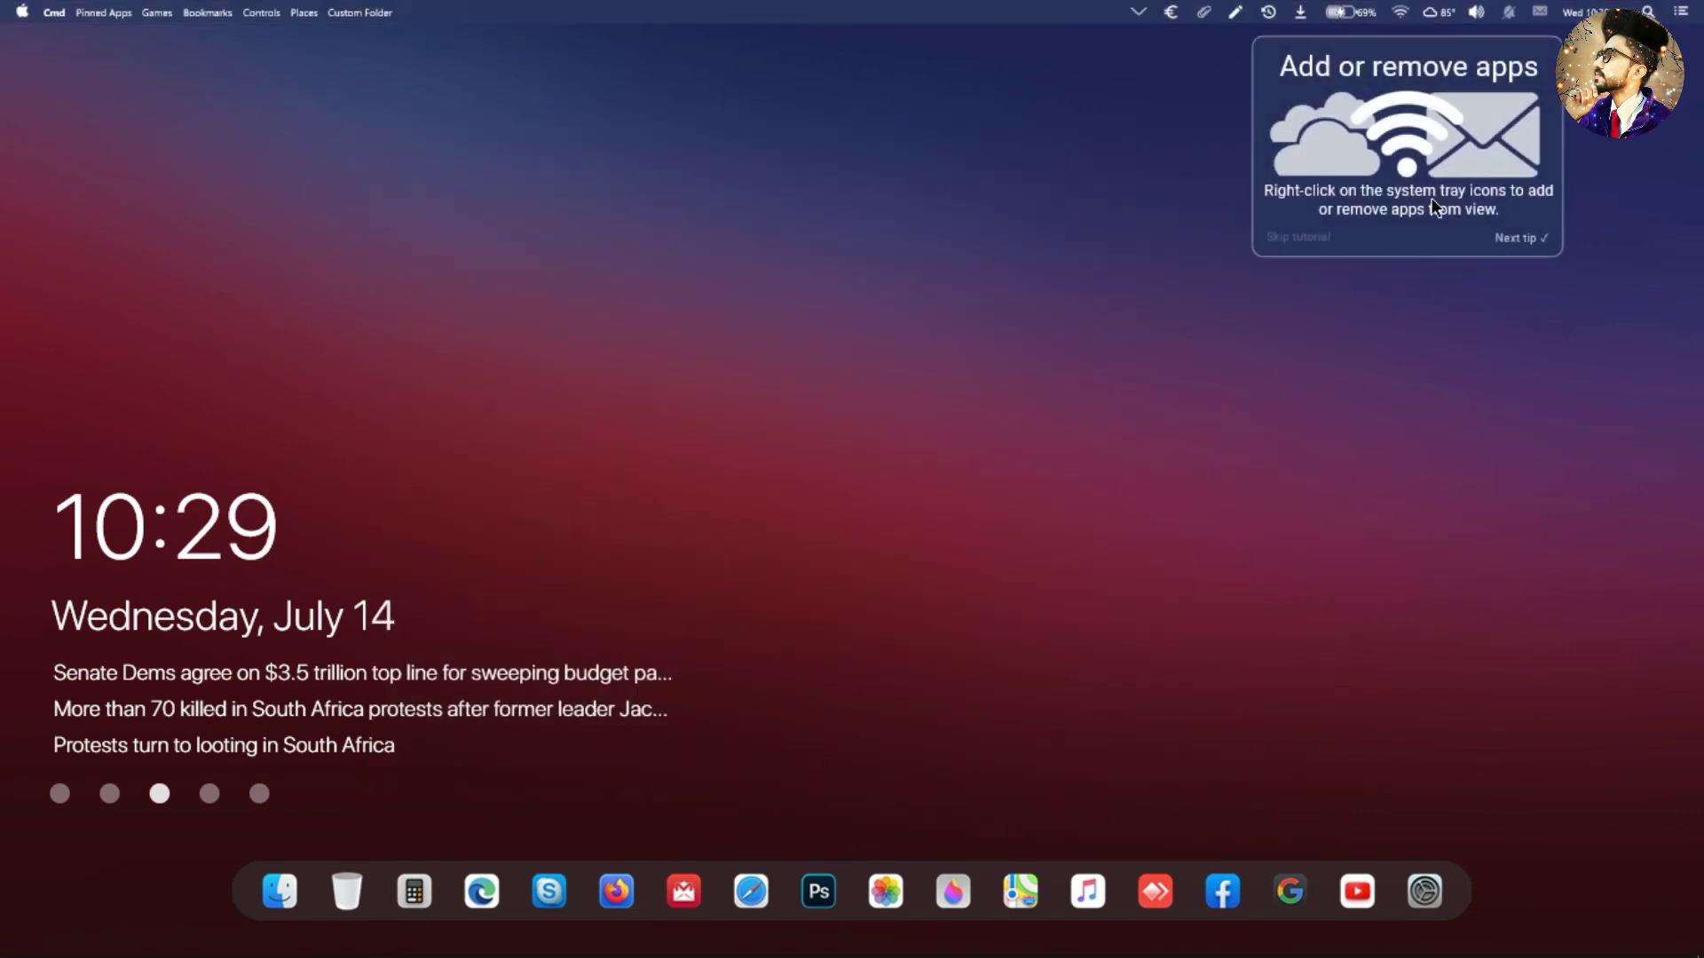
Step: Step through all of the Droptop tutorial tips and finish the tutorial
click(1500, 241)
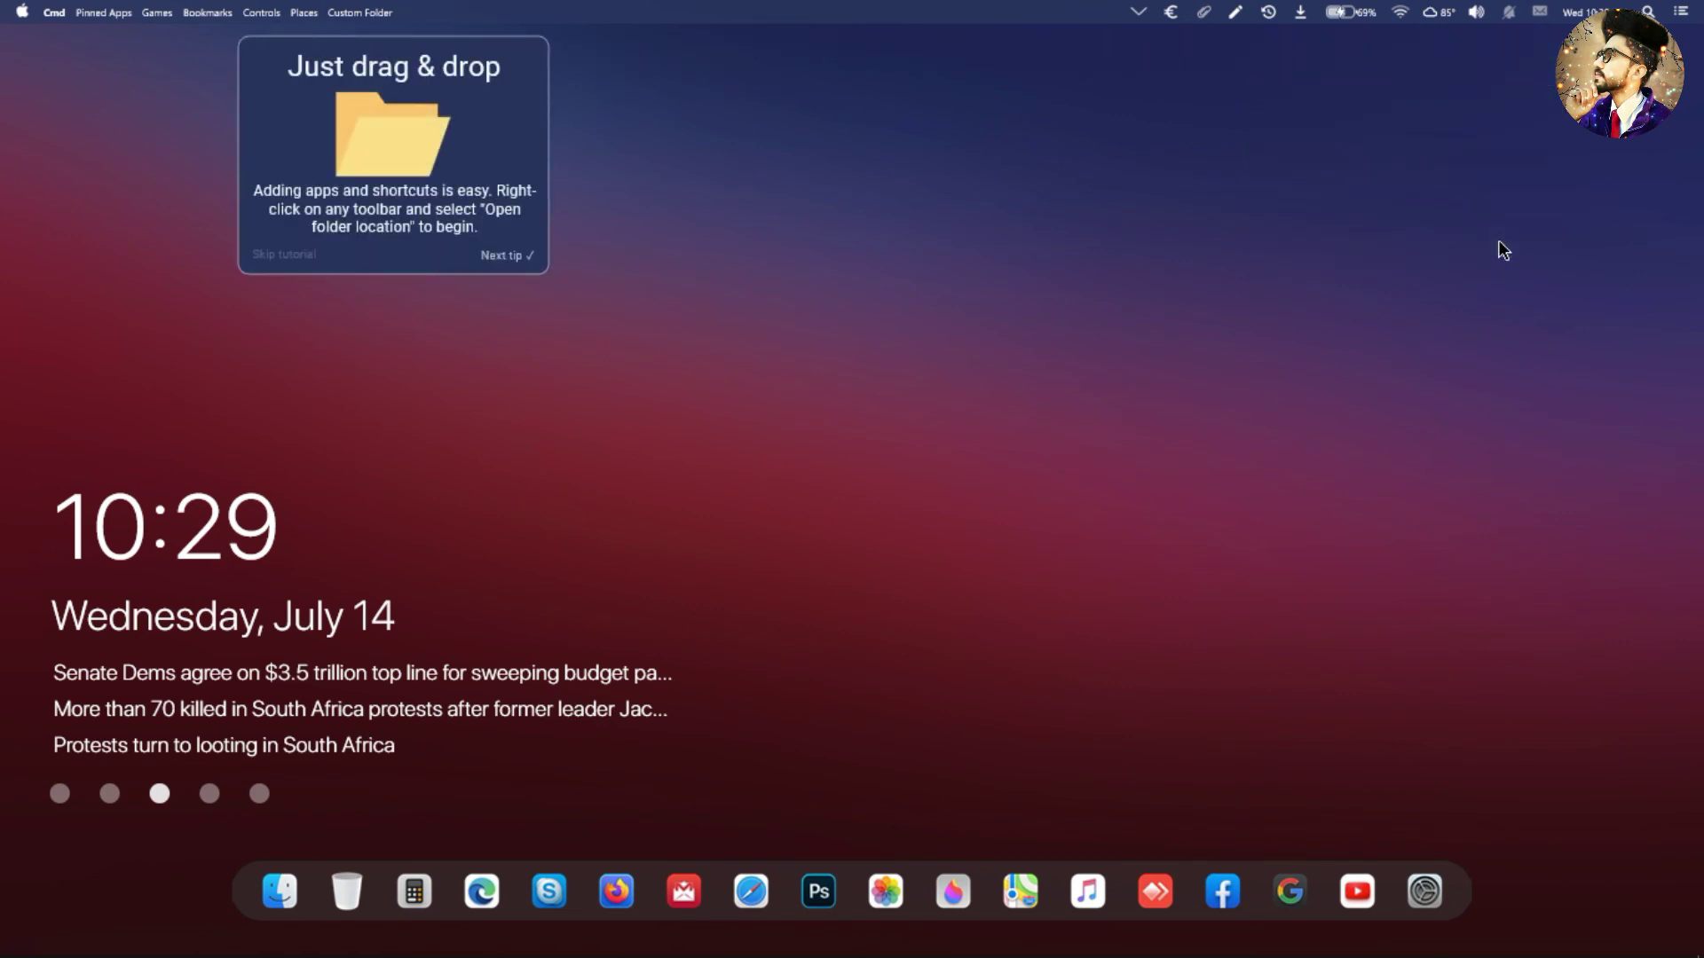
click(523, 256)
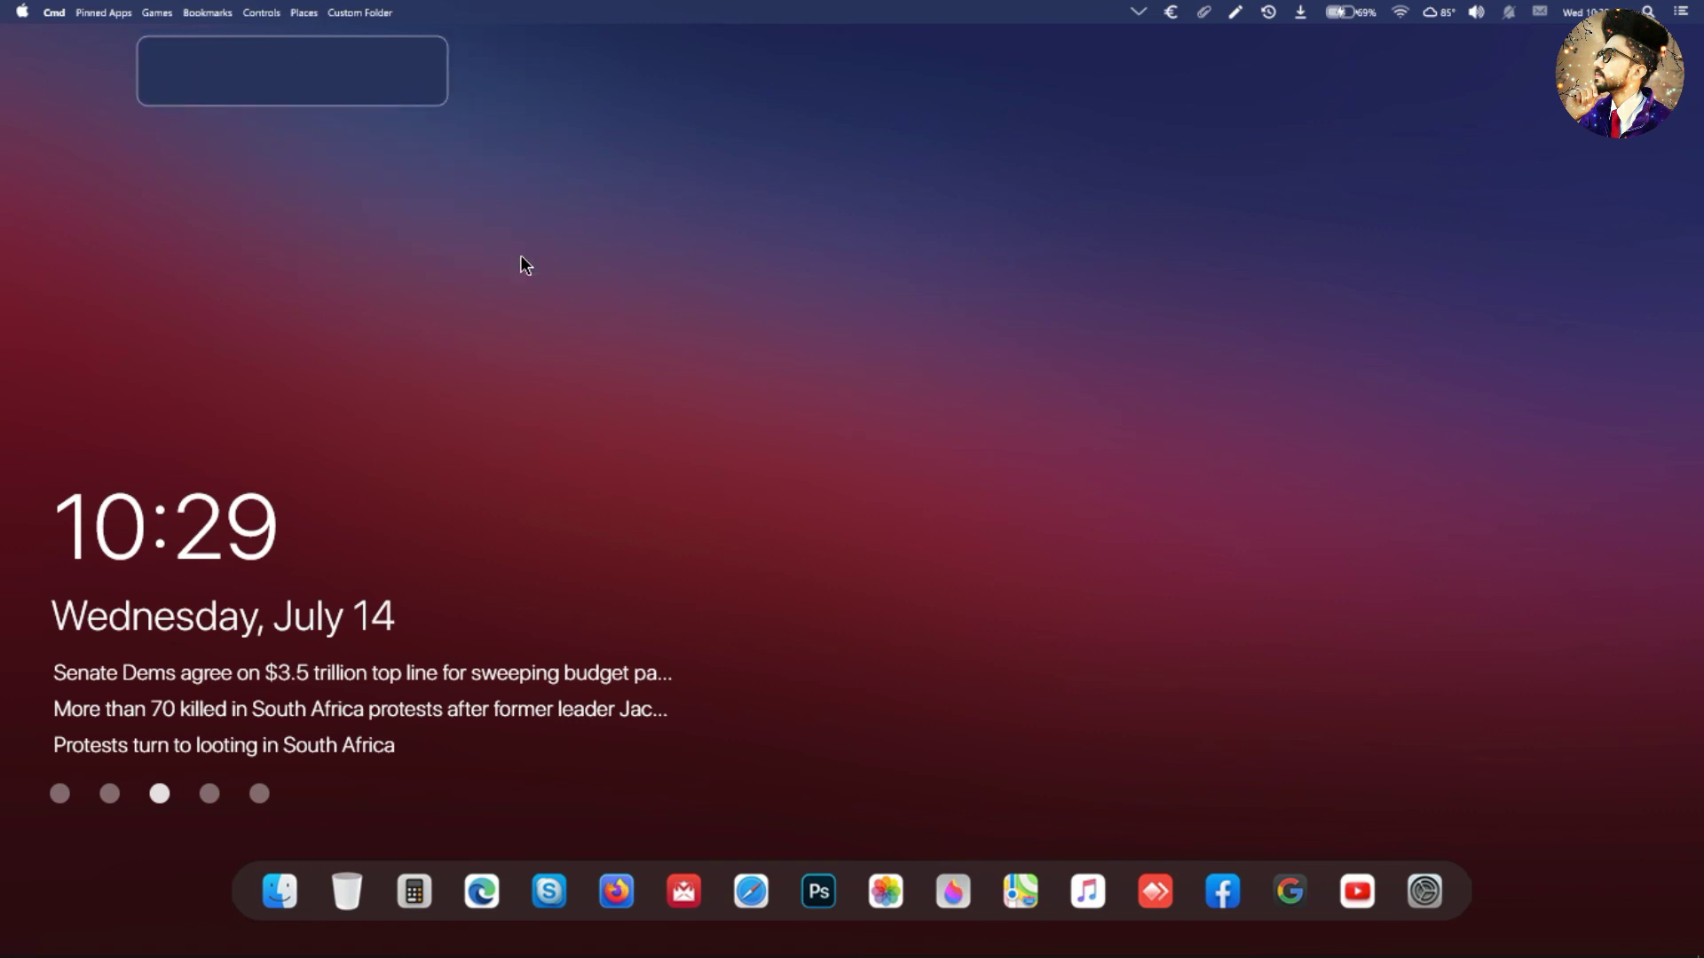
click(385, 262)
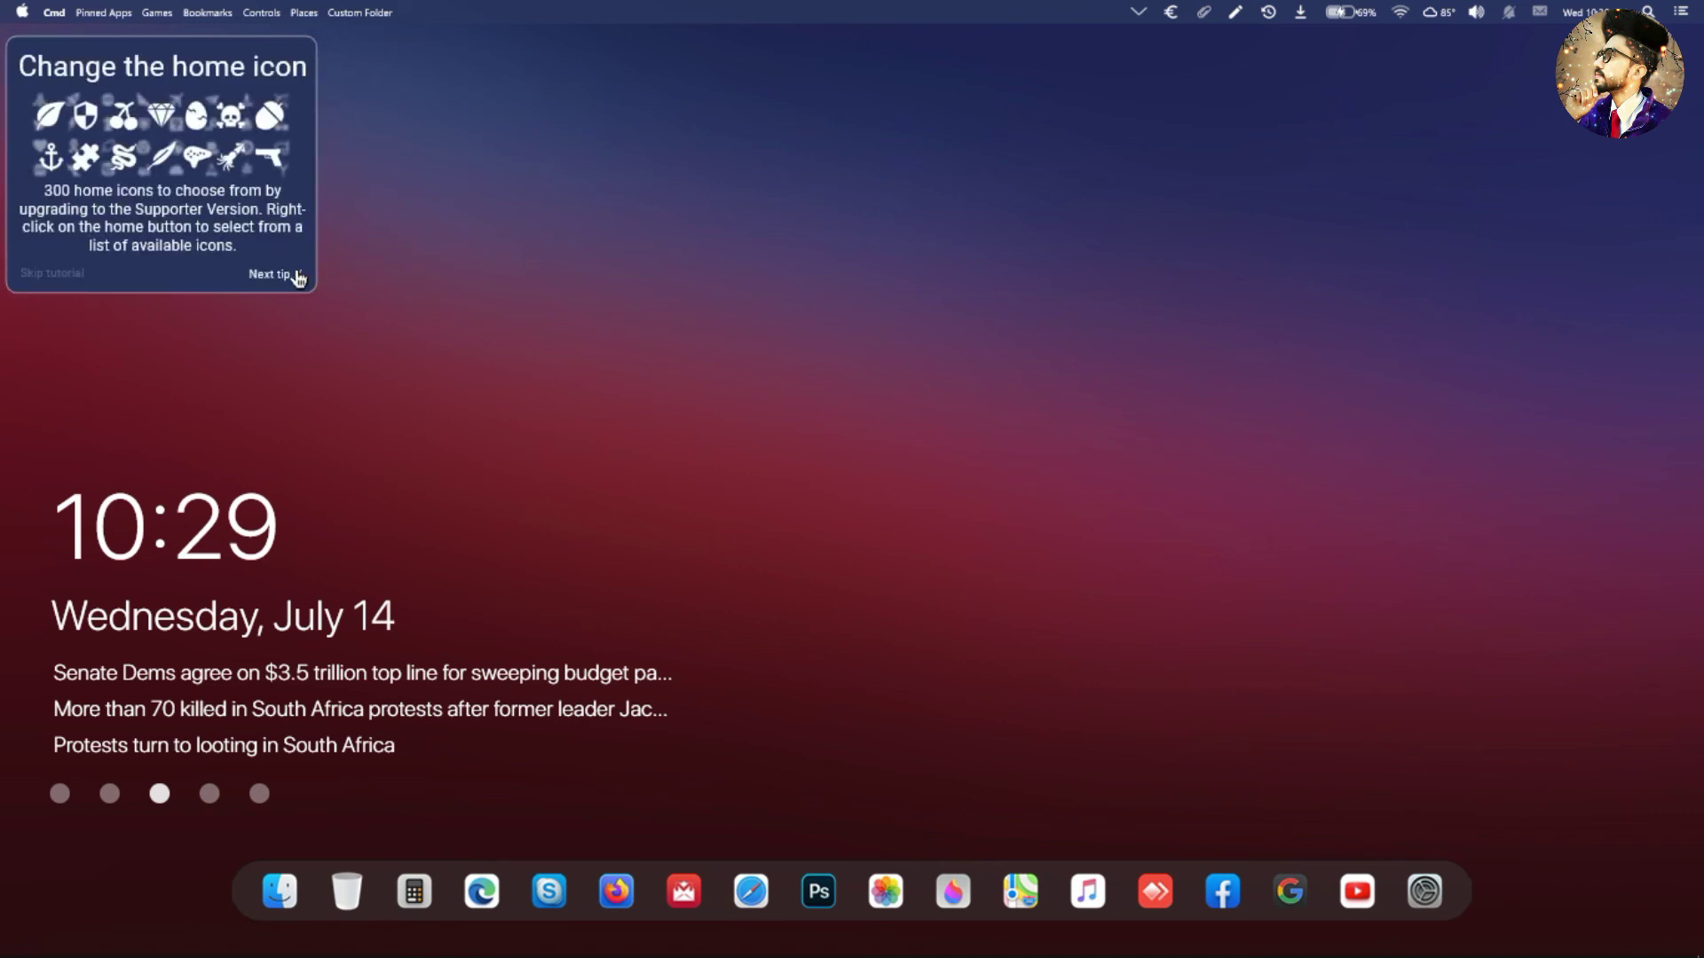
click(297, 272)
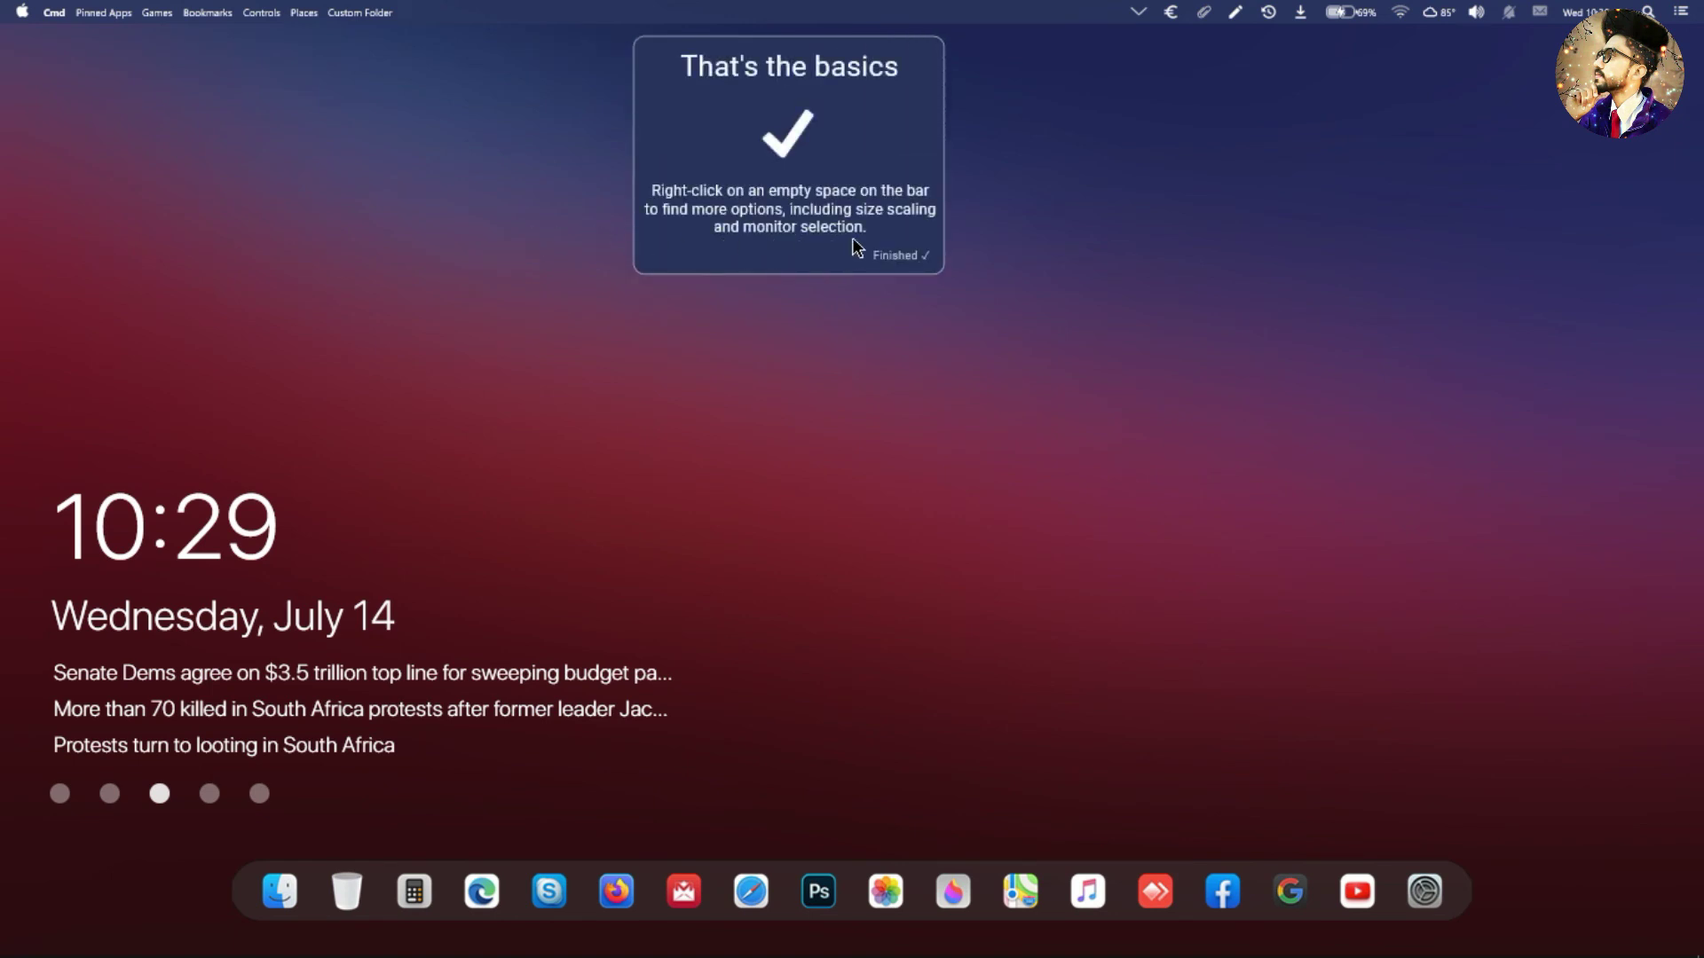
click(894, 248)
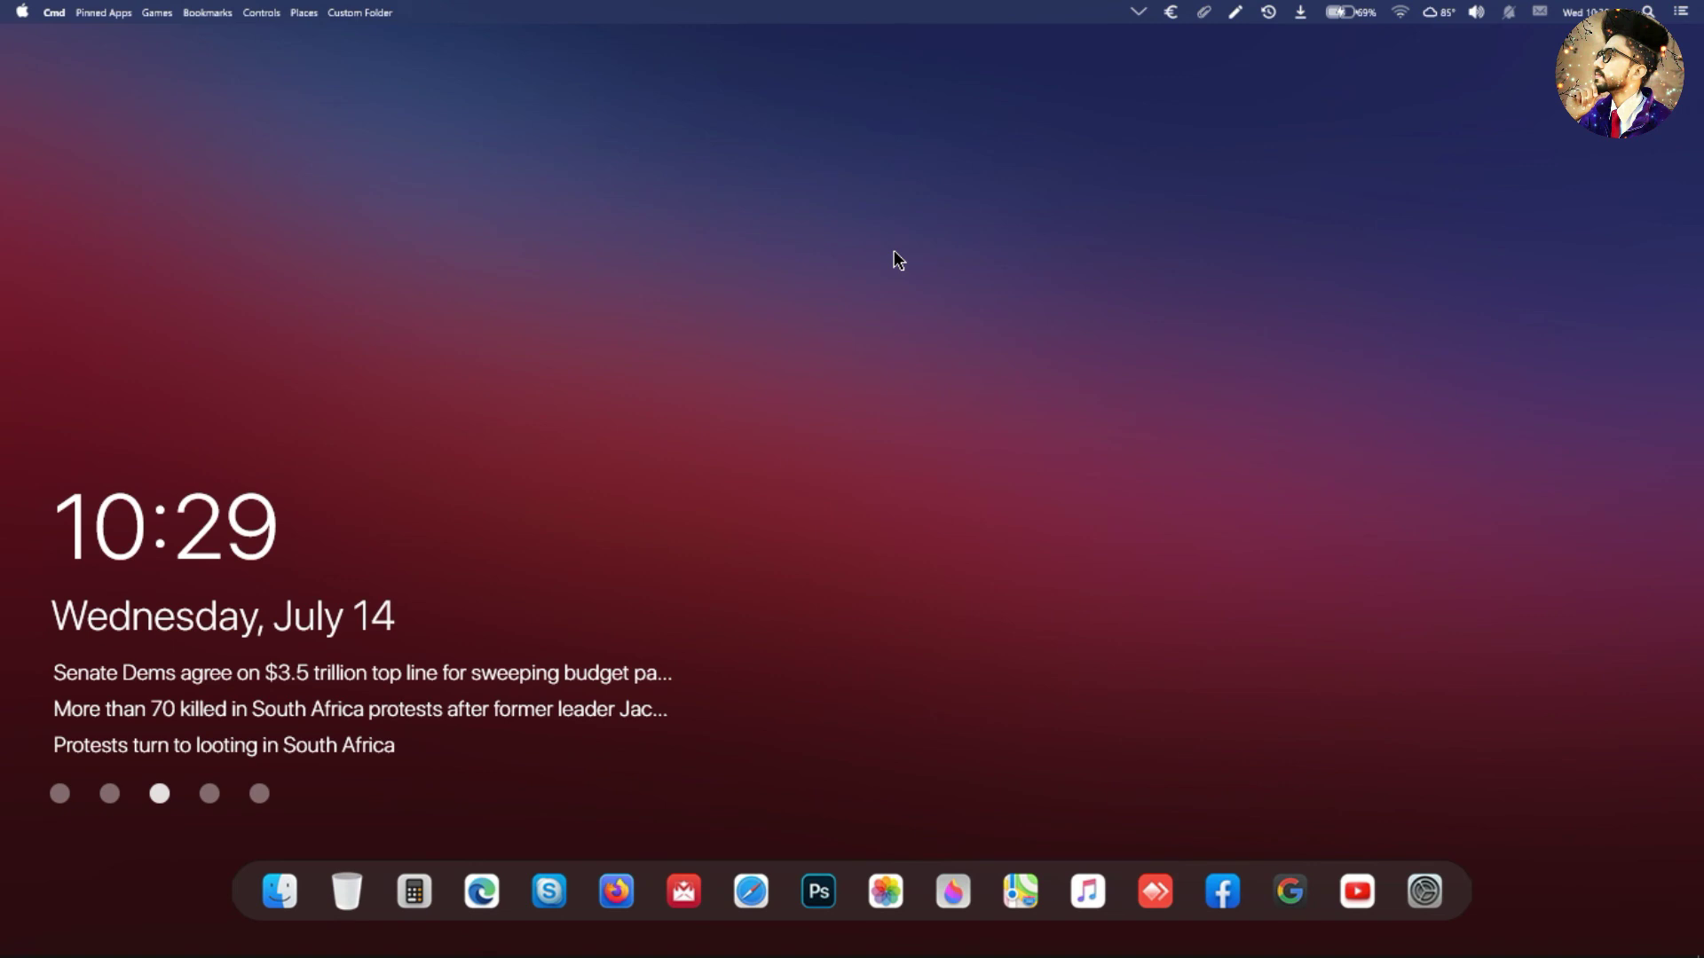
Step: Enlarge the Droptop bar by choosing a higher zoom in its size setting
right_click(930, 11)
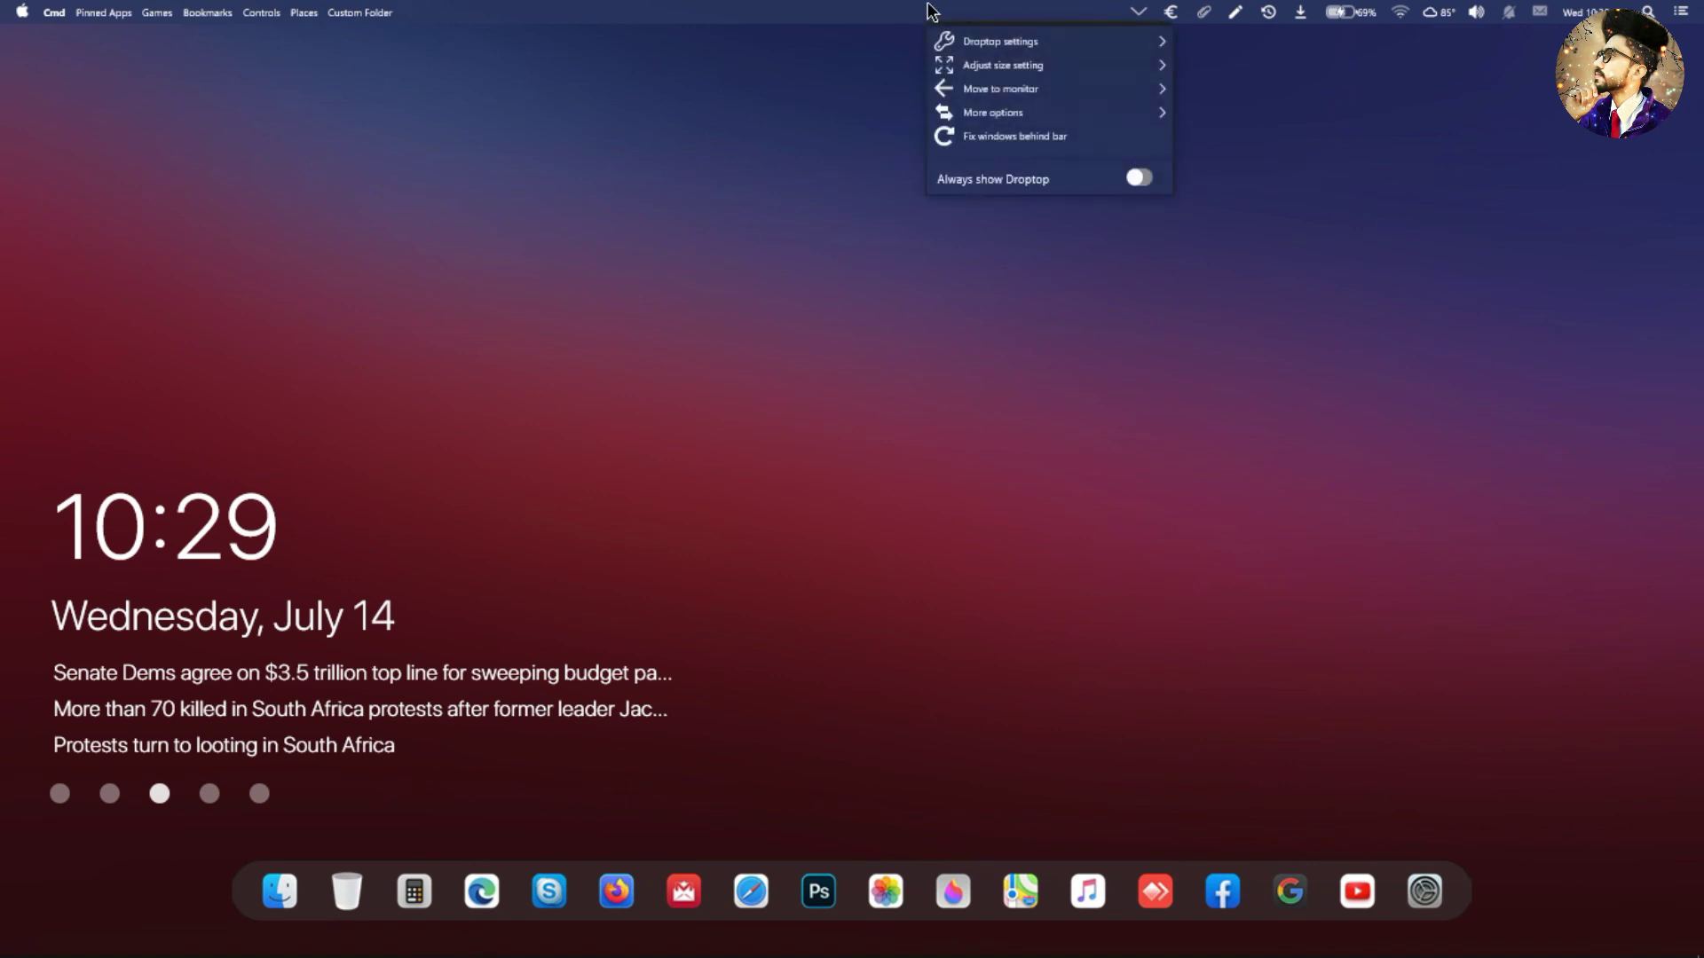
mouse_move(973, 67)
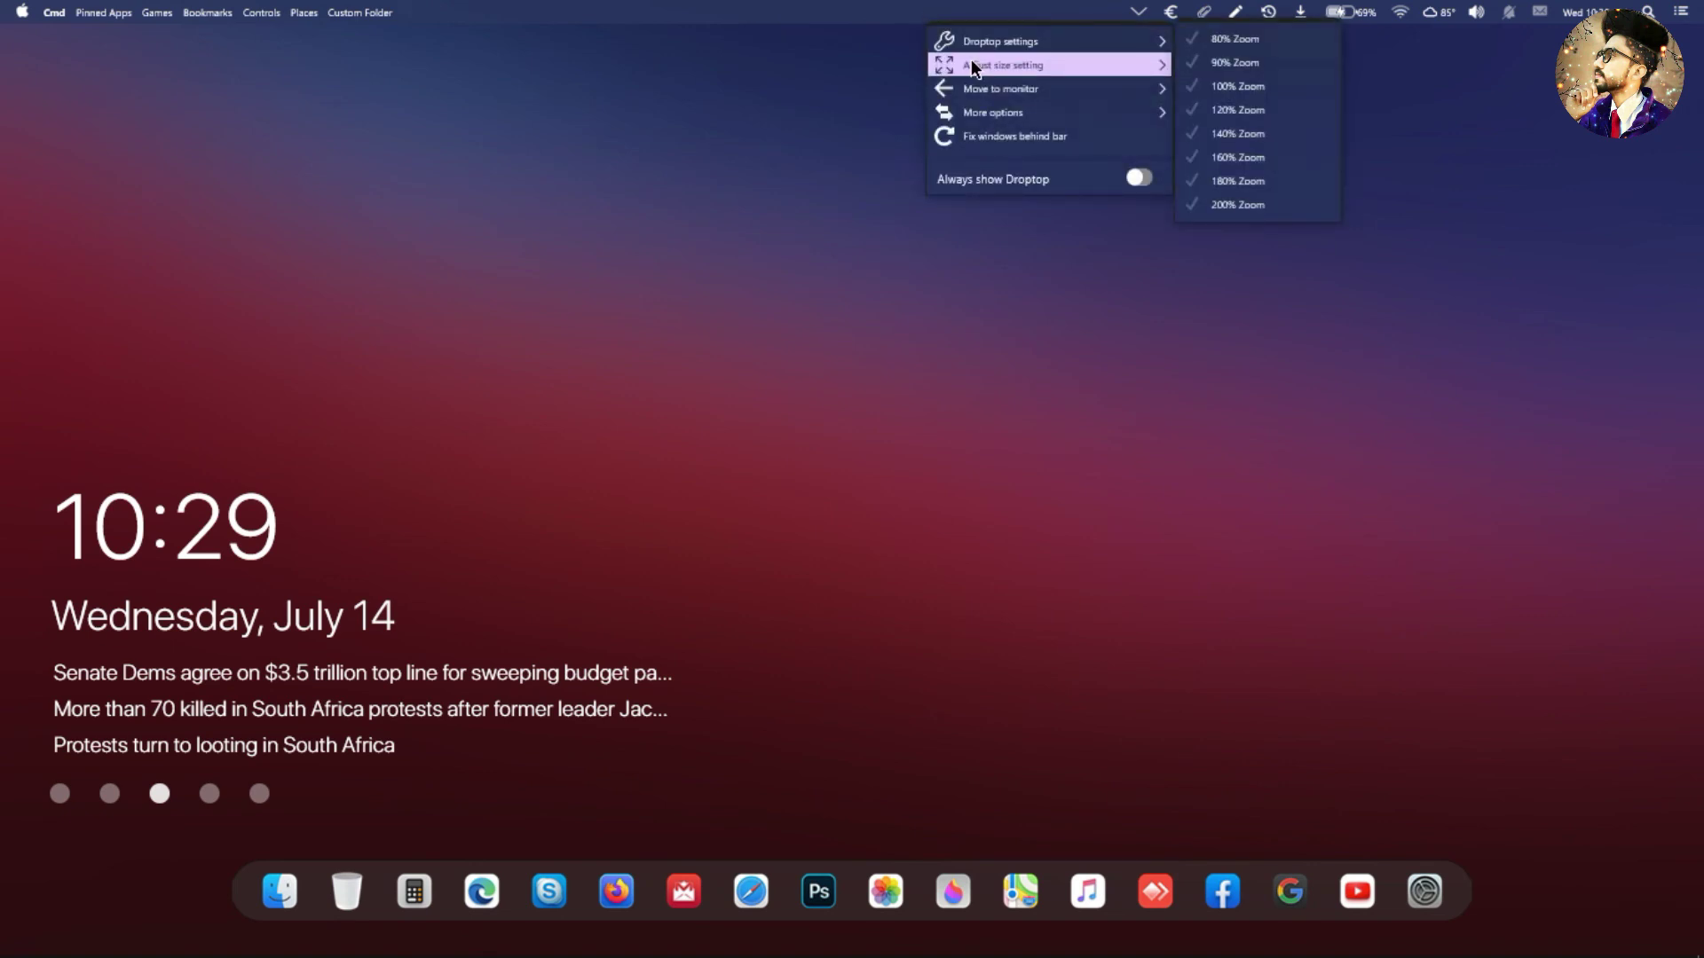
click(1196, 68)
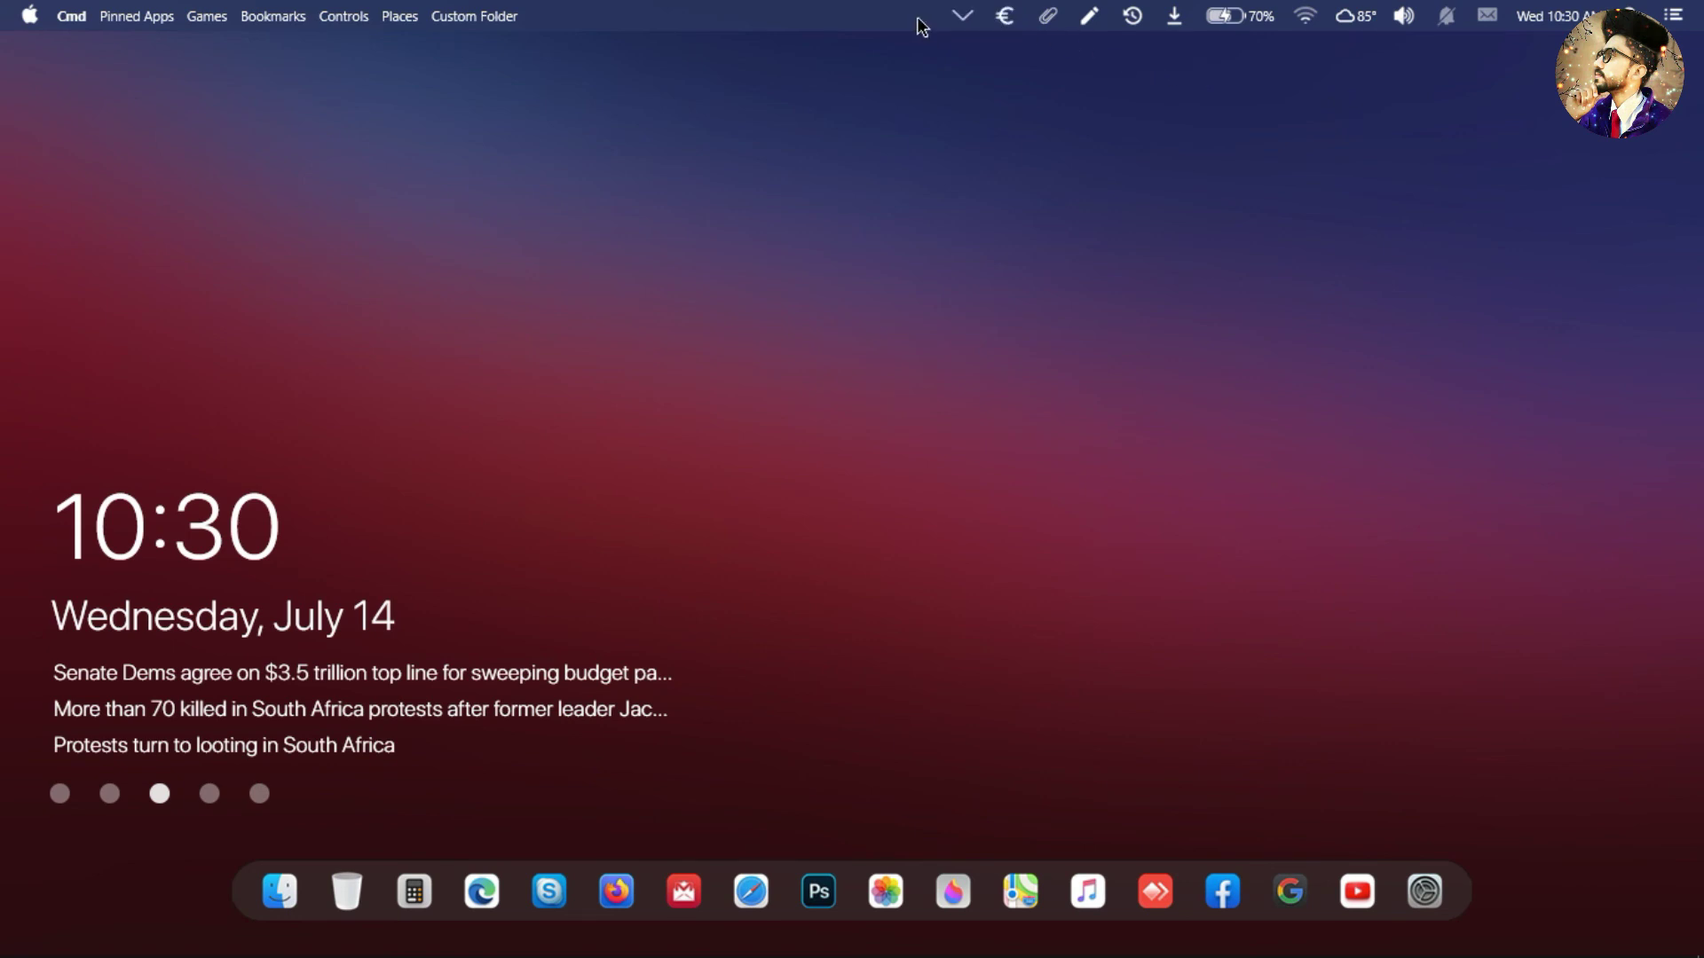
Step: Examine the Droptop bar's battery options, try the brightness slider, and view its network options
click(1235, 7)
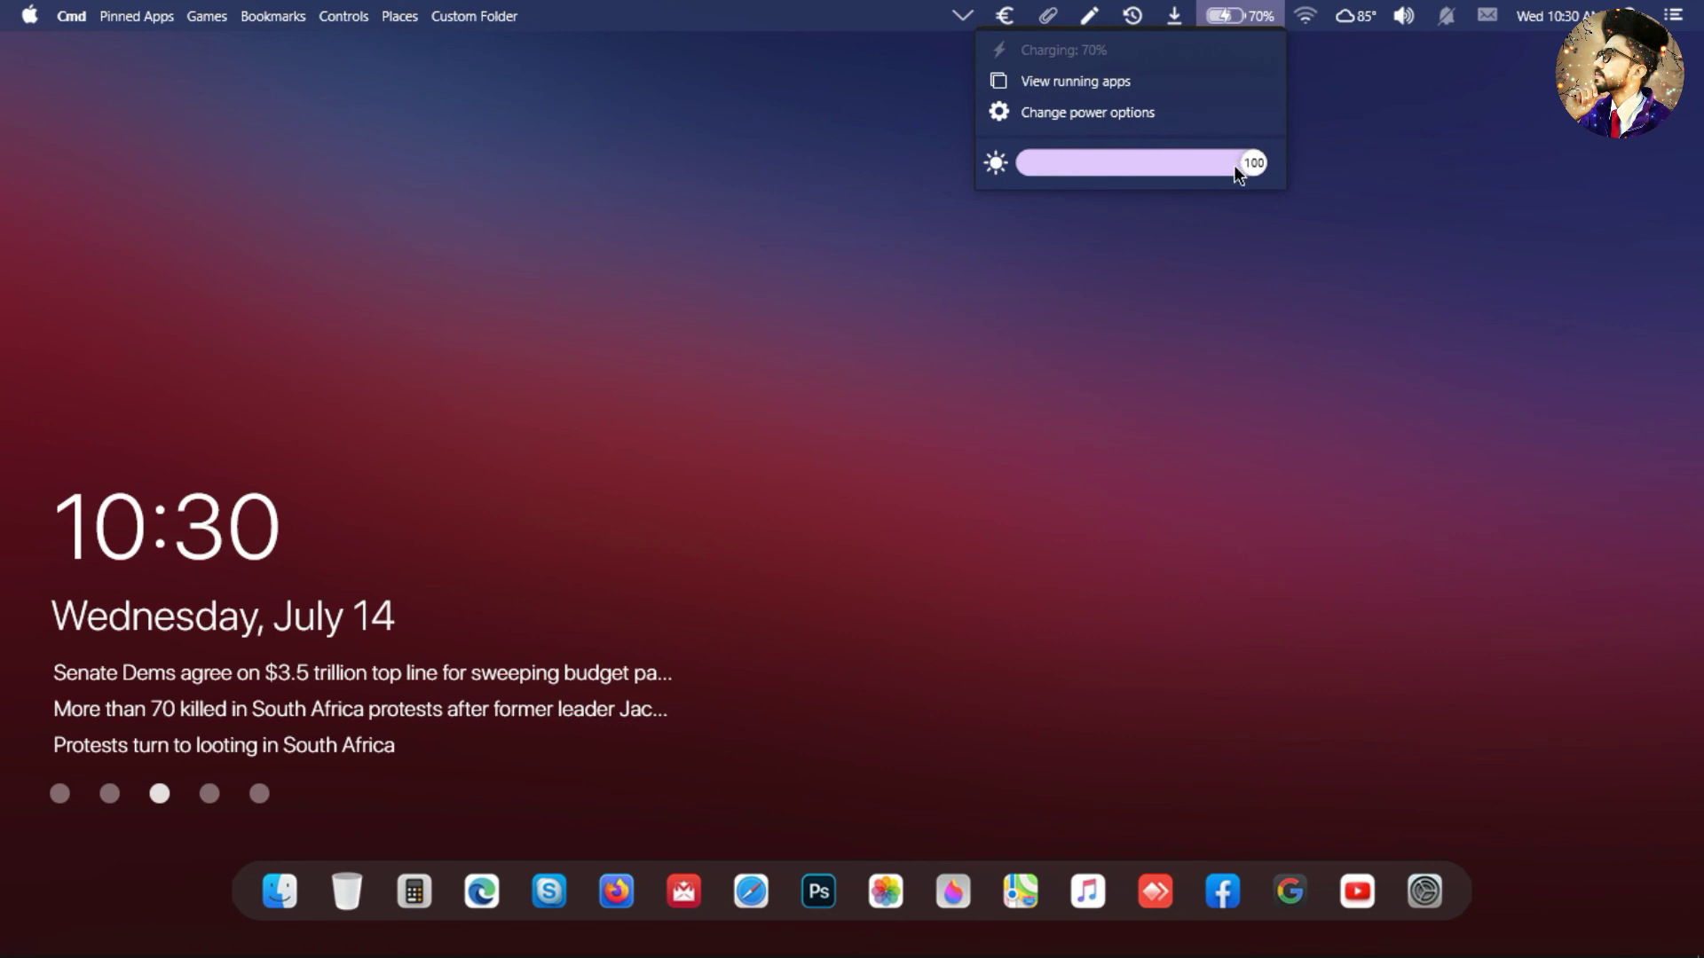
mouse_move(1233, 165)
mouse_down()
mouse_move(1151, 171)
mouse_move(1206, 169)
mouse_up()
click(1303, 17)
click(1305, 19)
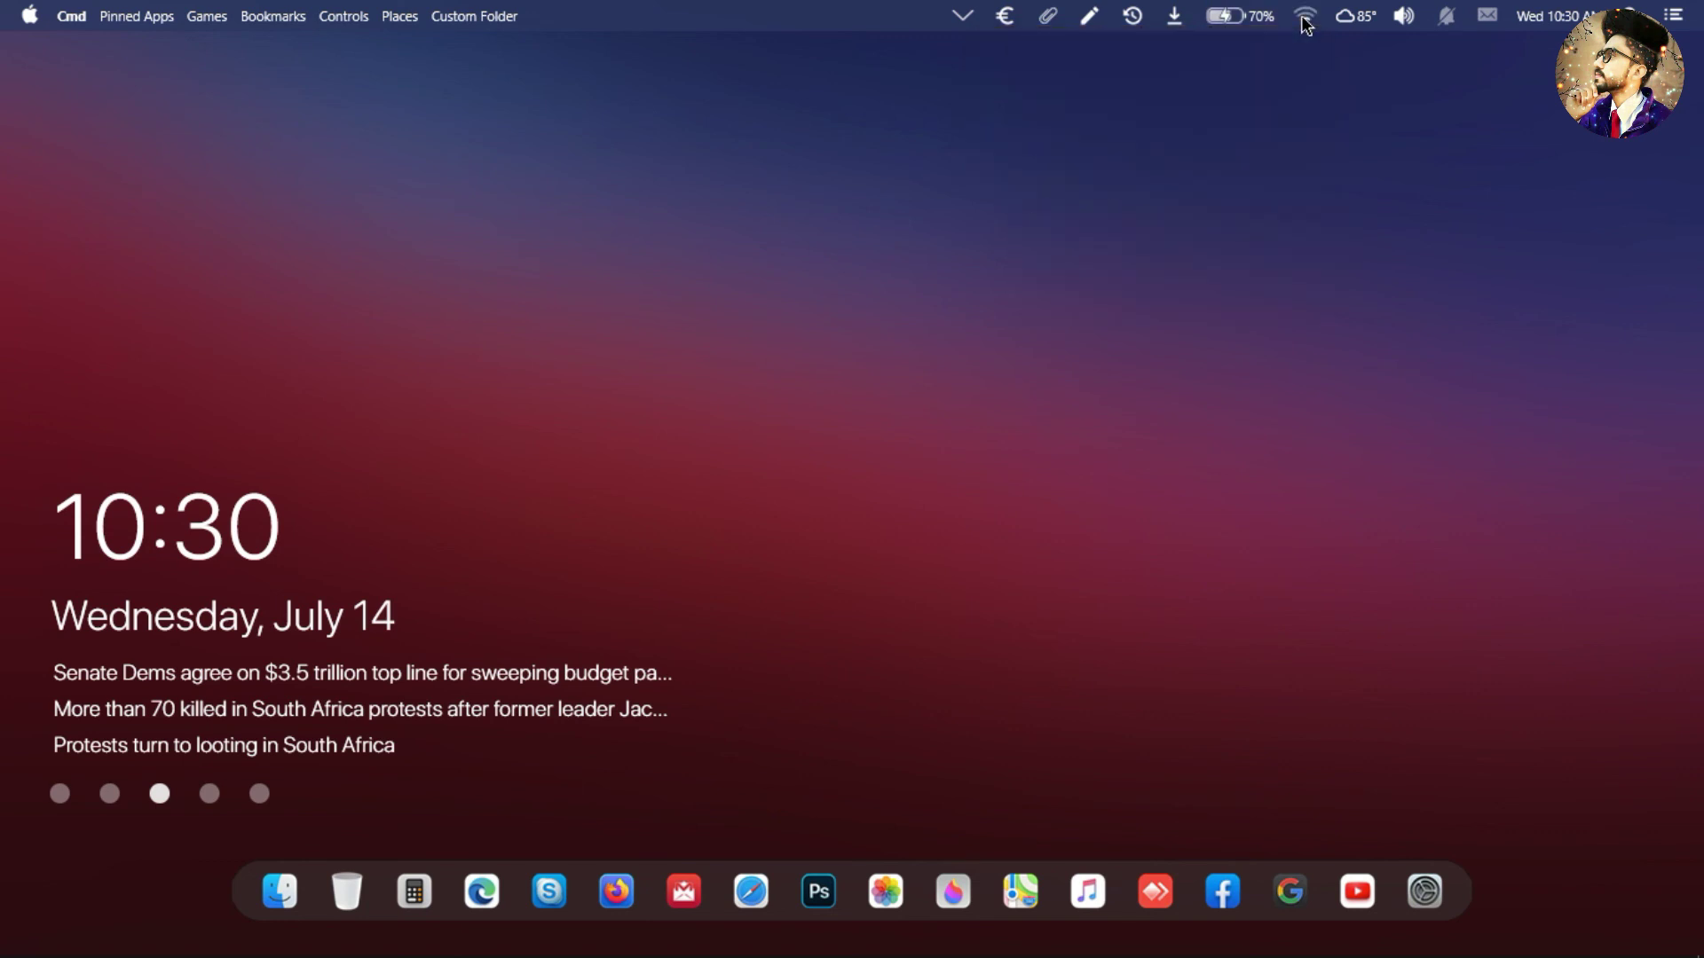
click(1304, 19)
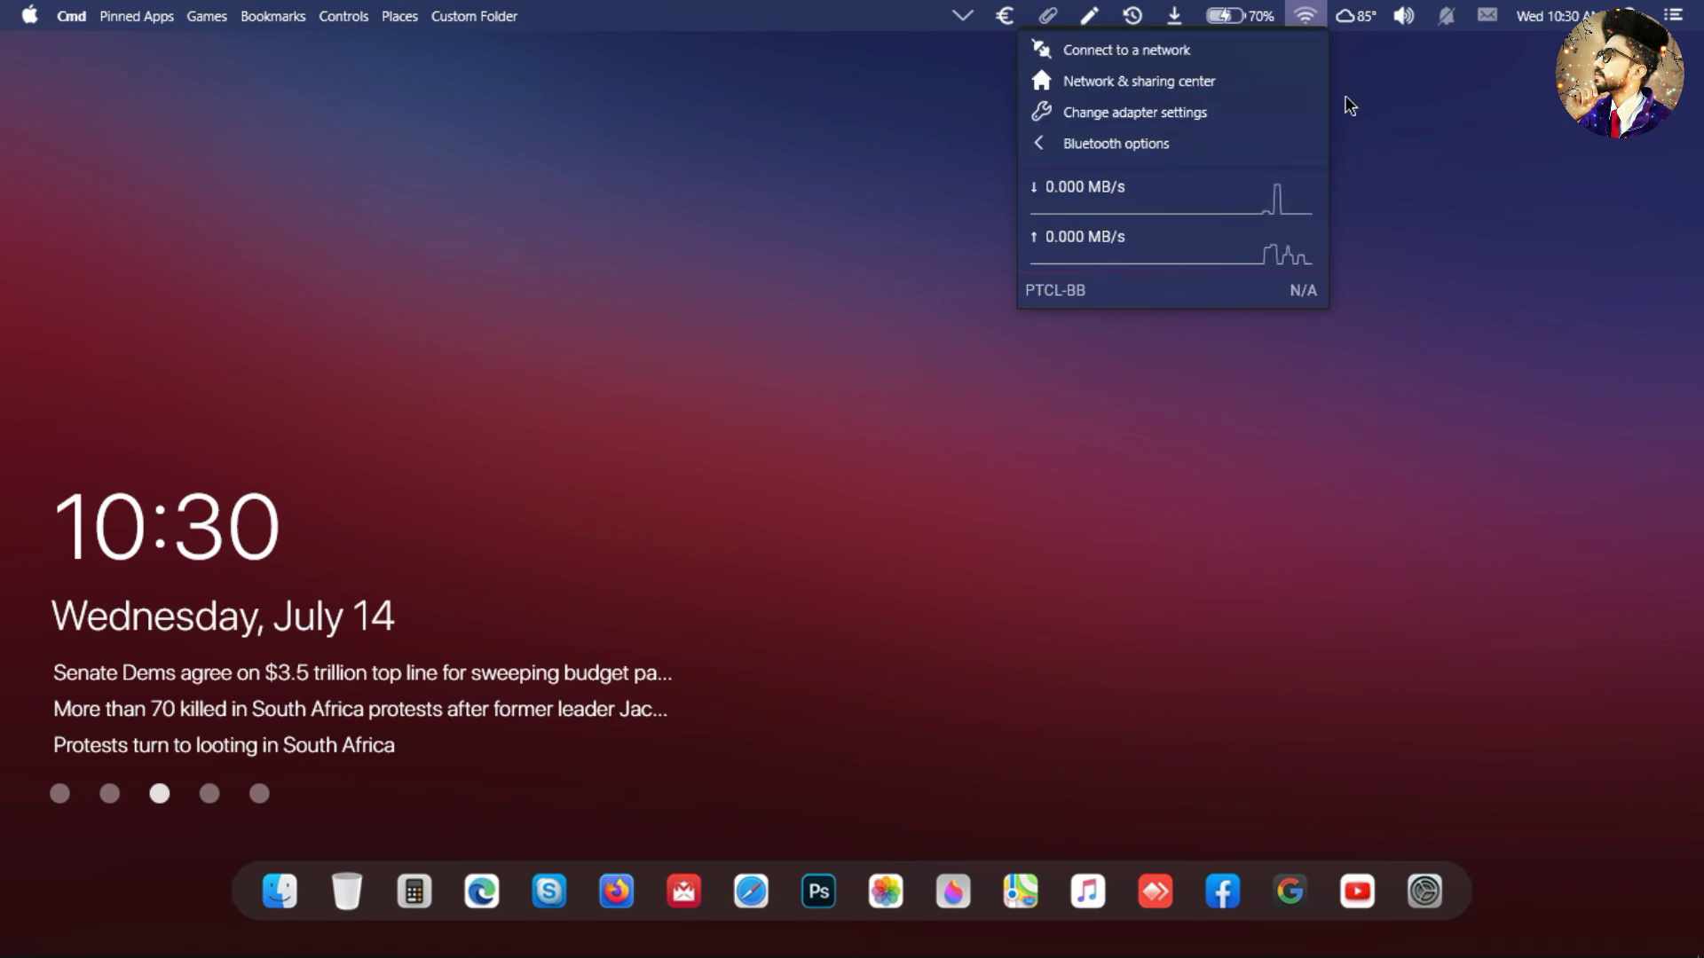
Step: Try the Droptop volume slider by lowering the volume to 28 and raising it back to near maximum
click(1390, 22)
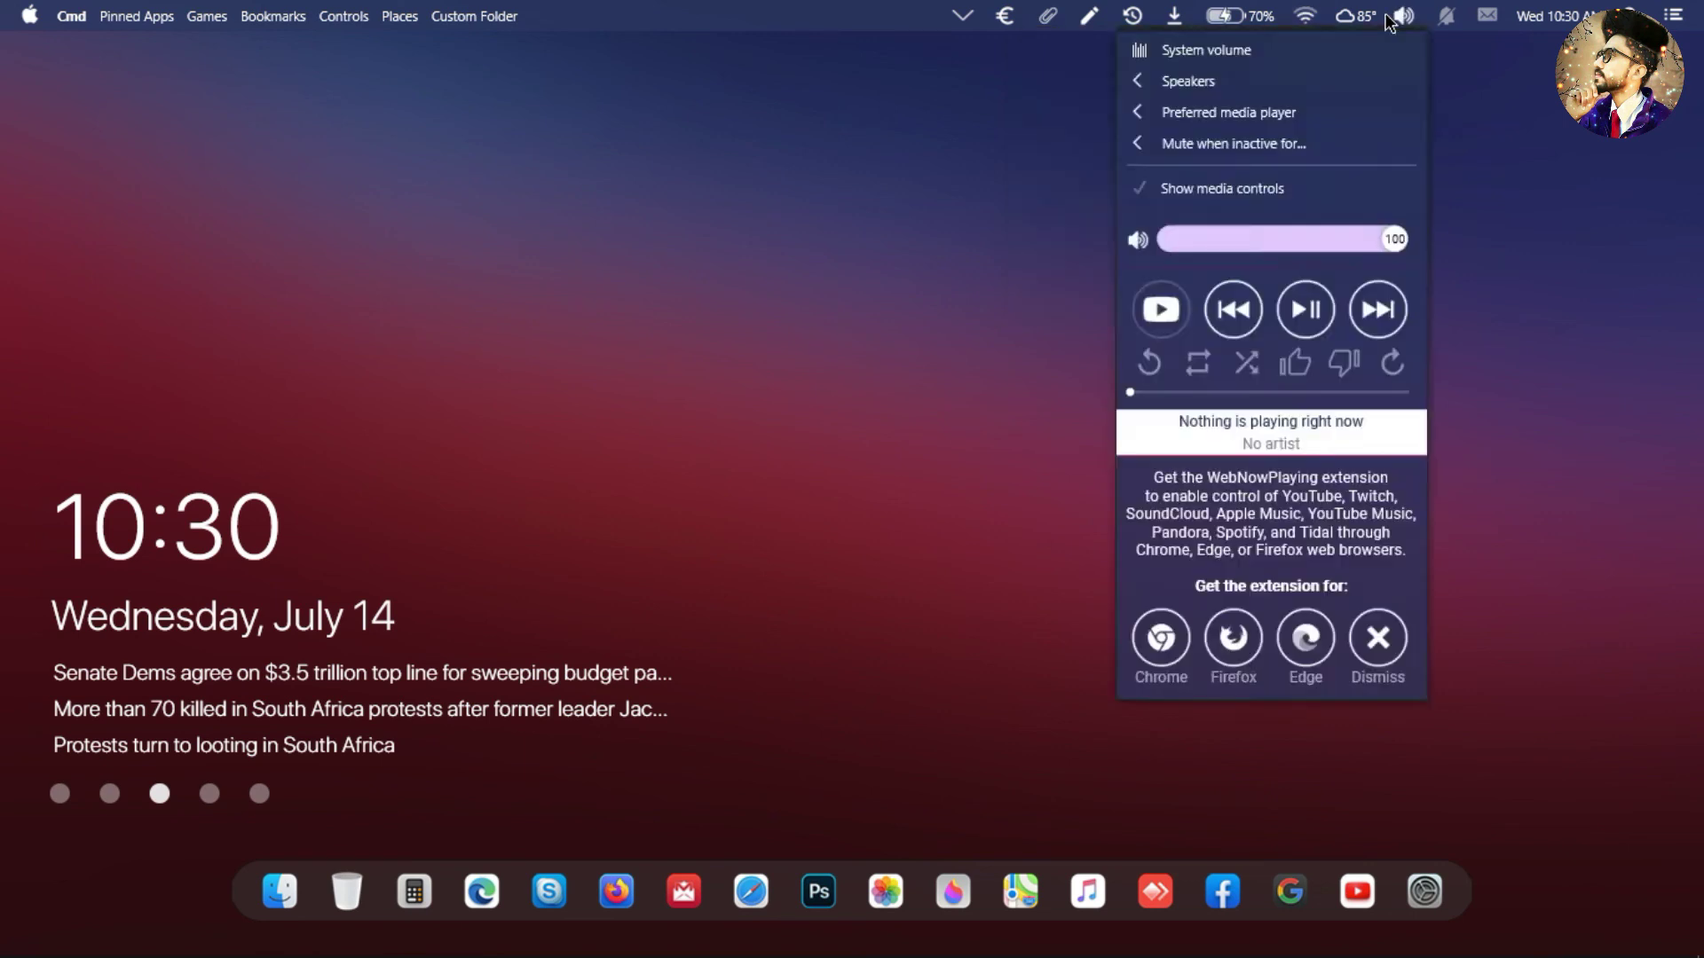
click(1390, 22)
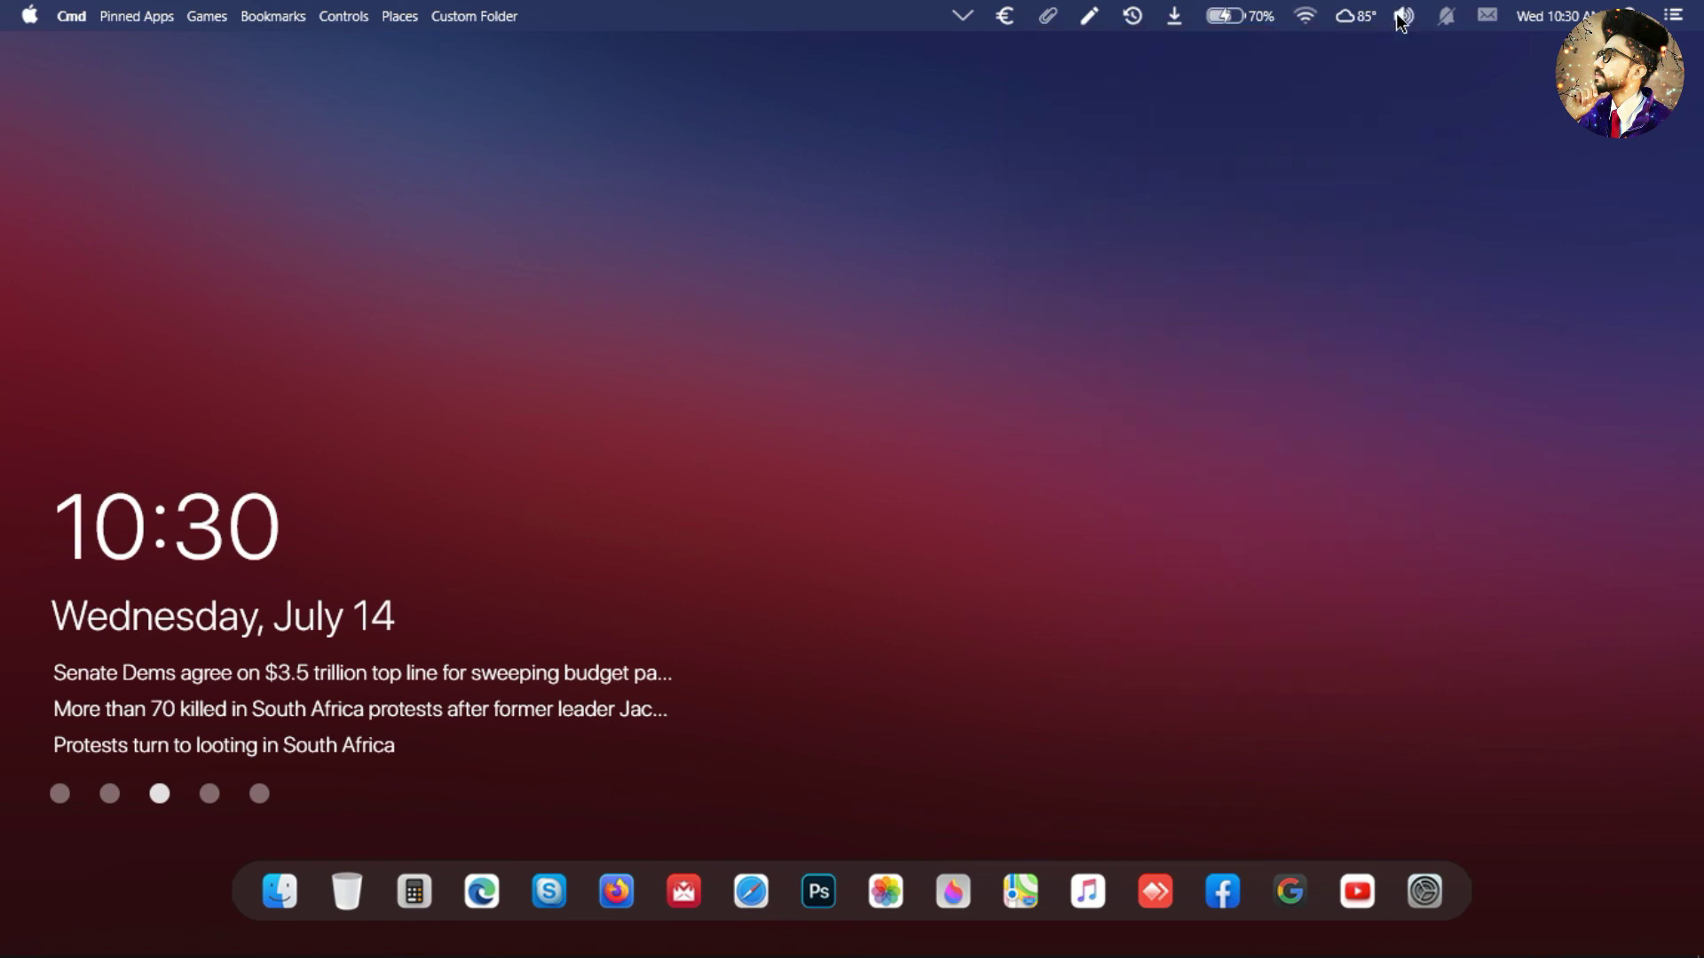
click(1400, 23)
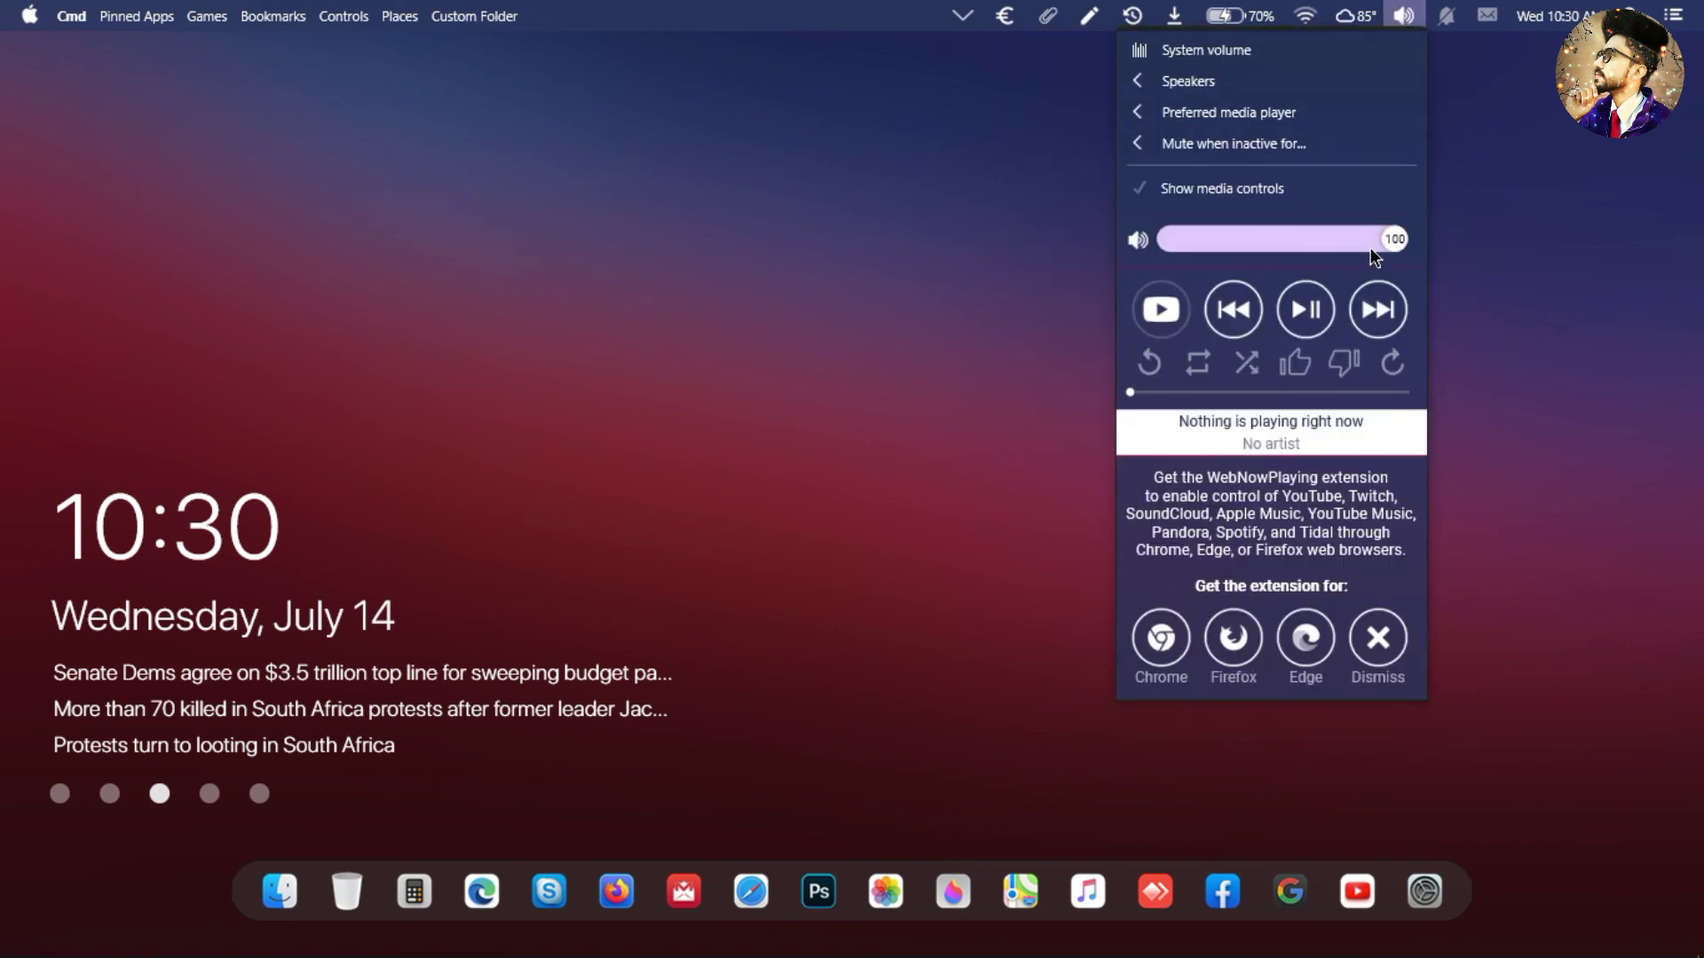
drag(1370, 248, 1251, 261)
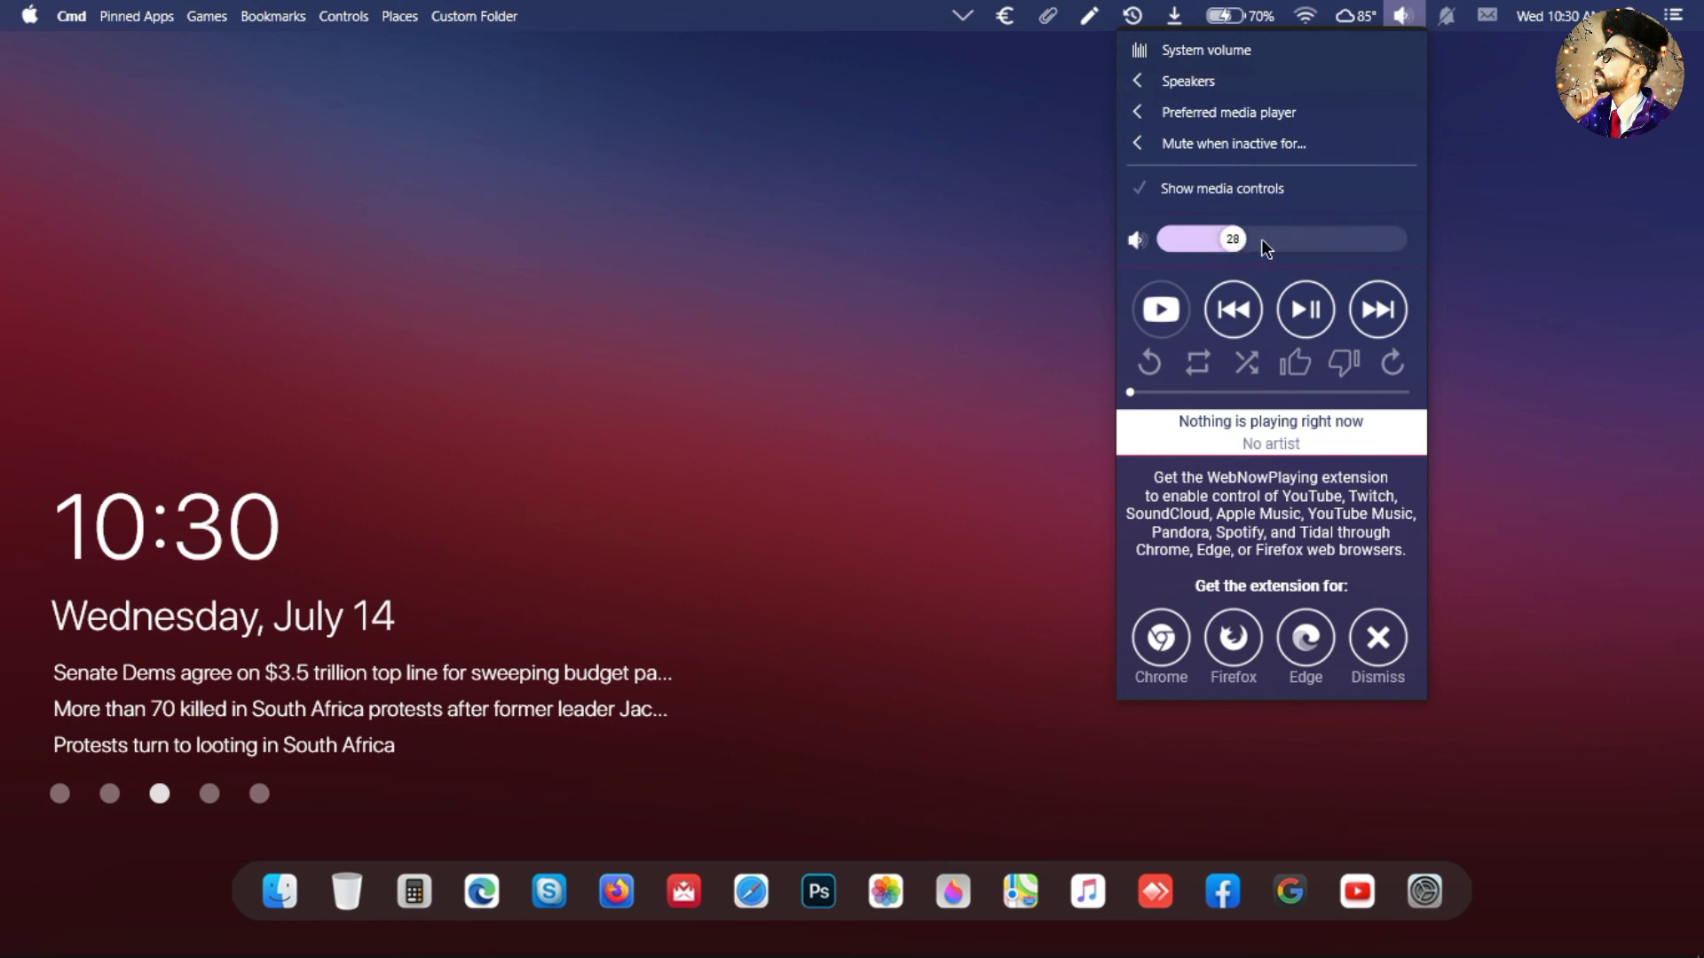
drag(1262, 240, 1373, 241)
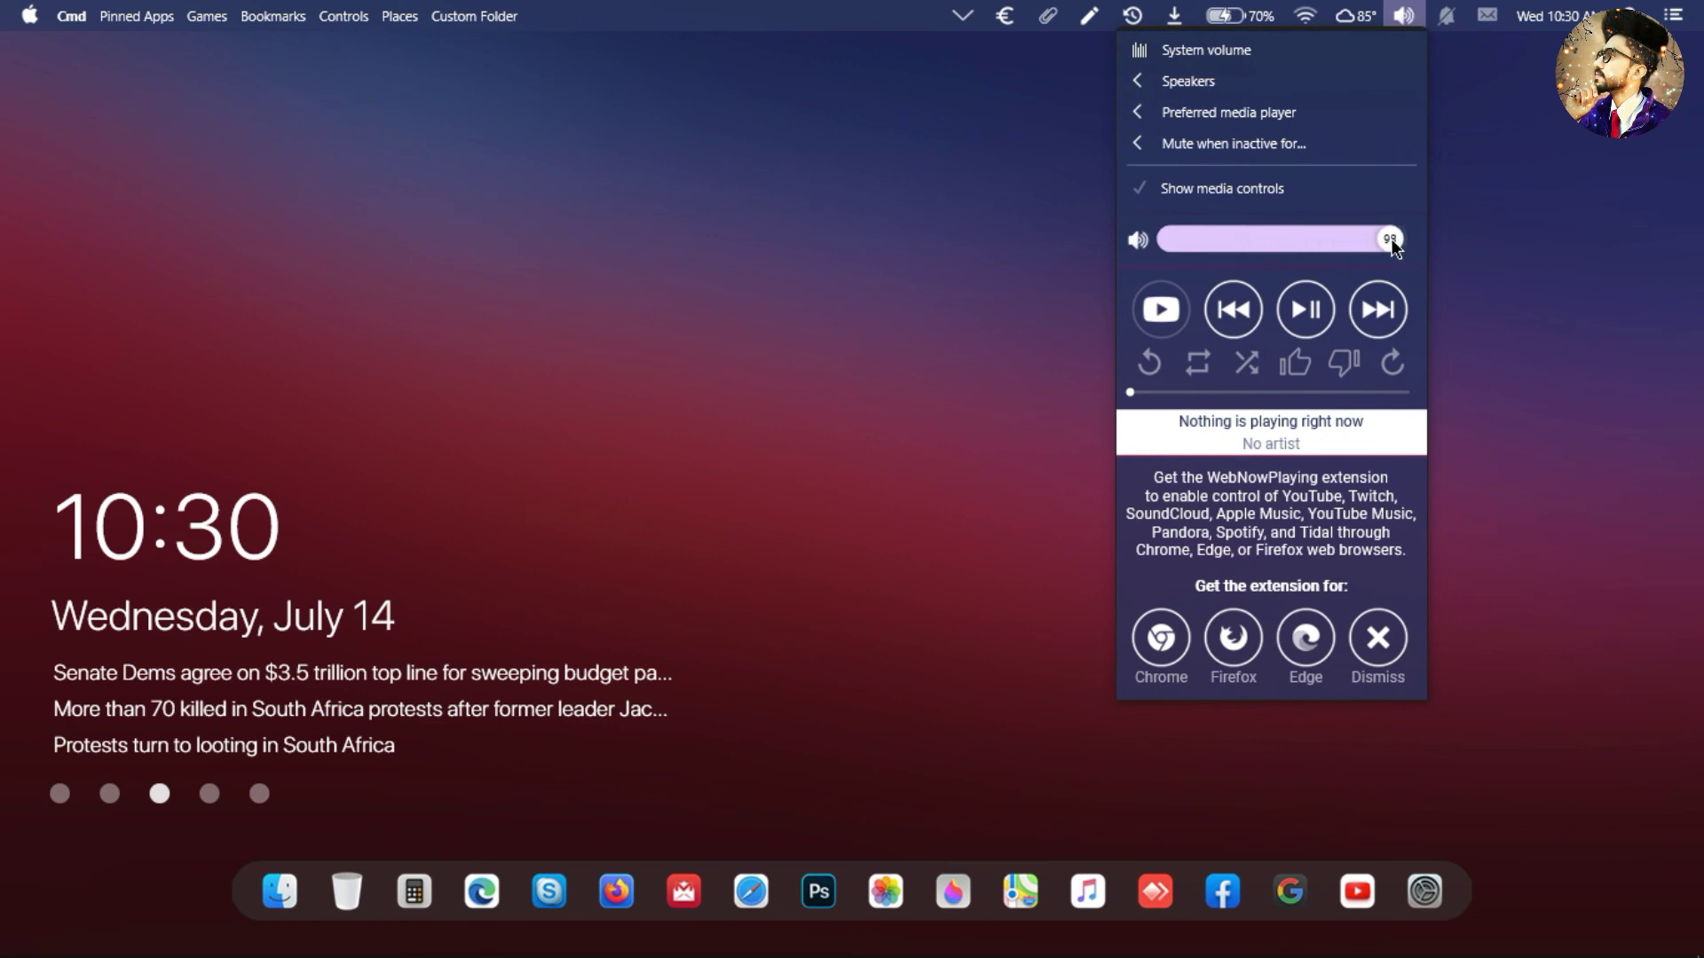
click(1134, 14)
Step: Open the opacity options in Droptop's appearance settings
click(30, 15)
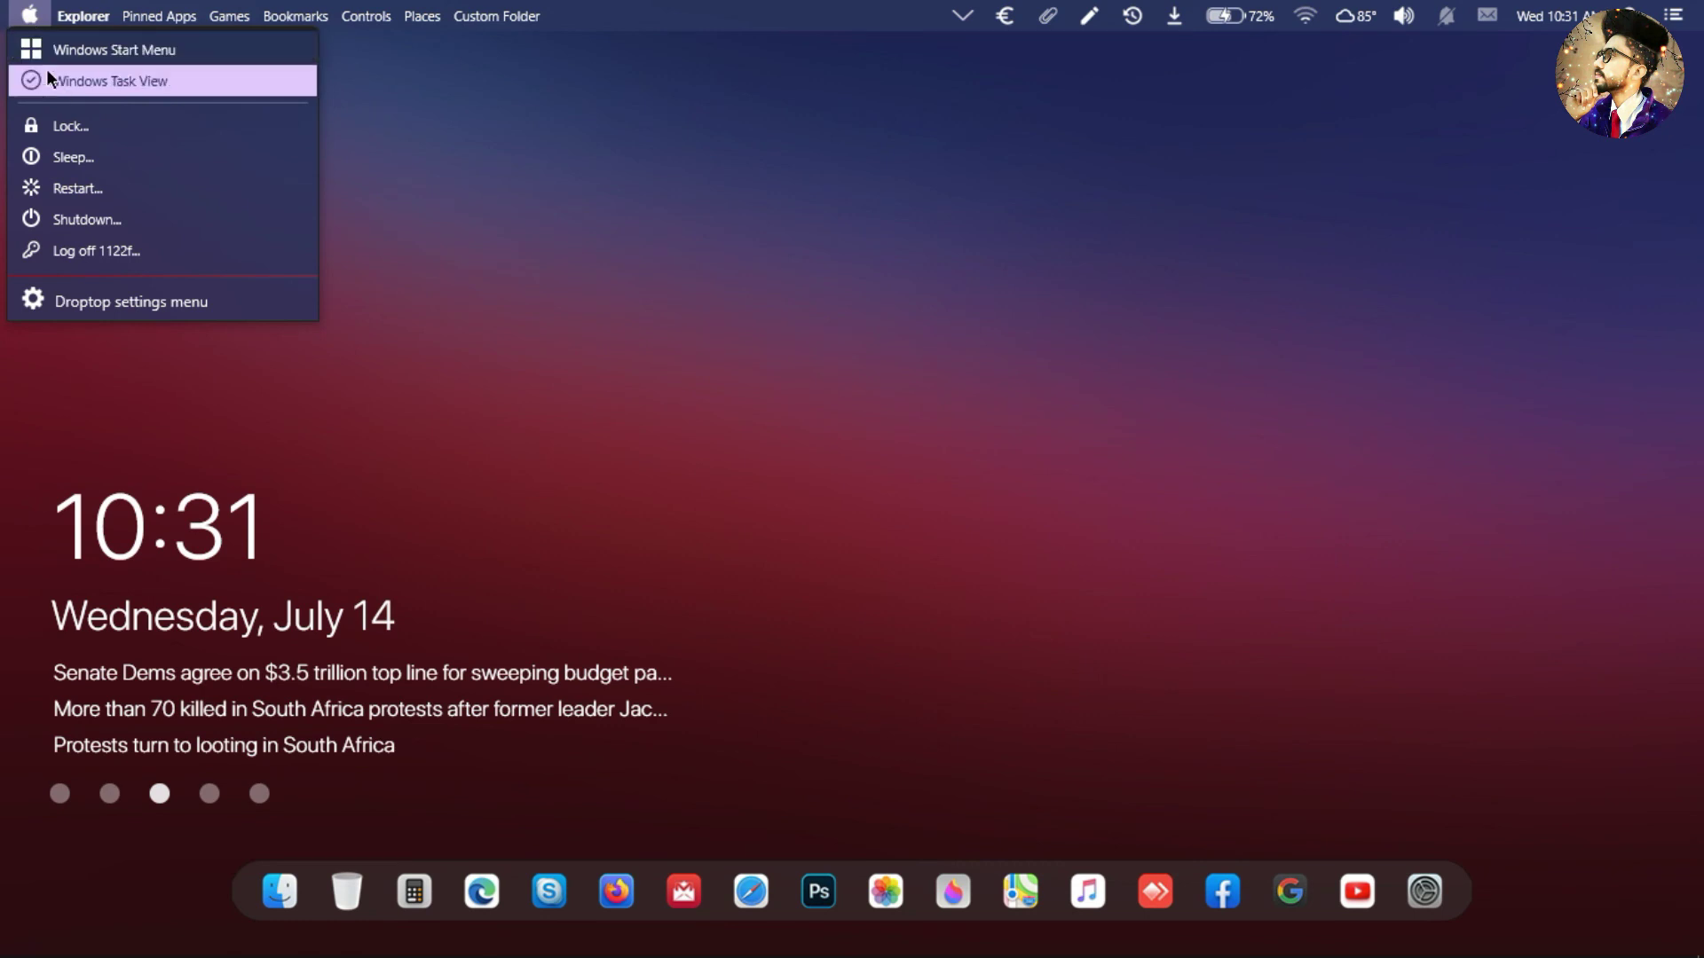
click(117, 300)
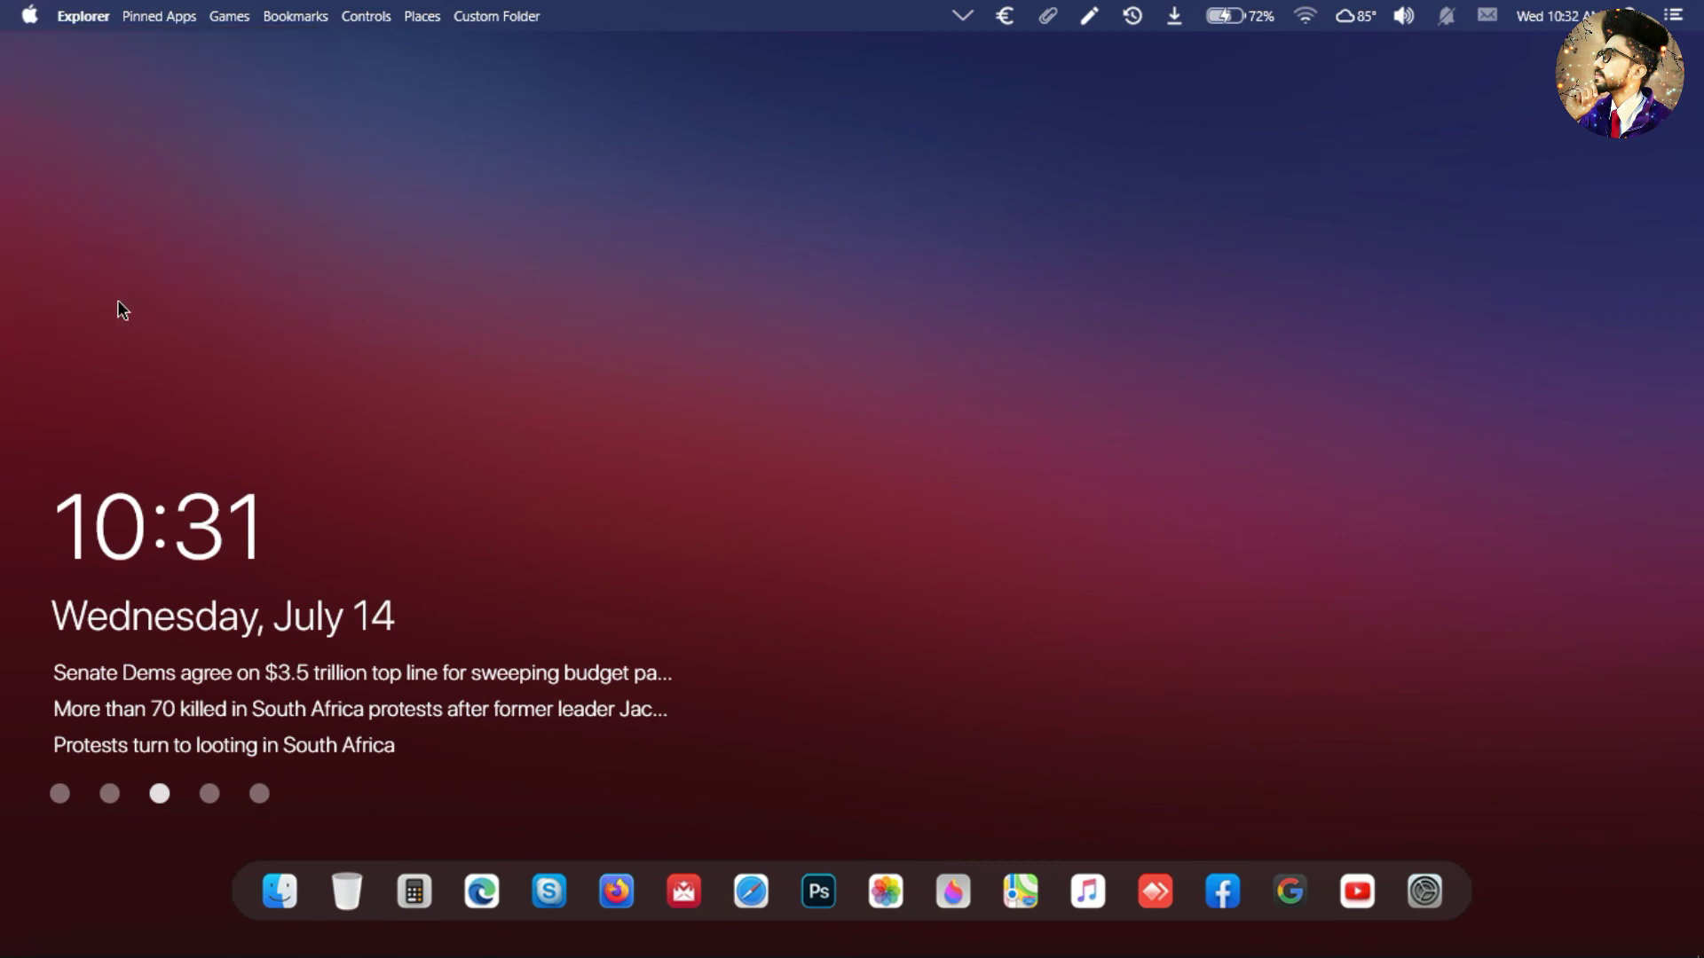
click(333, 520)
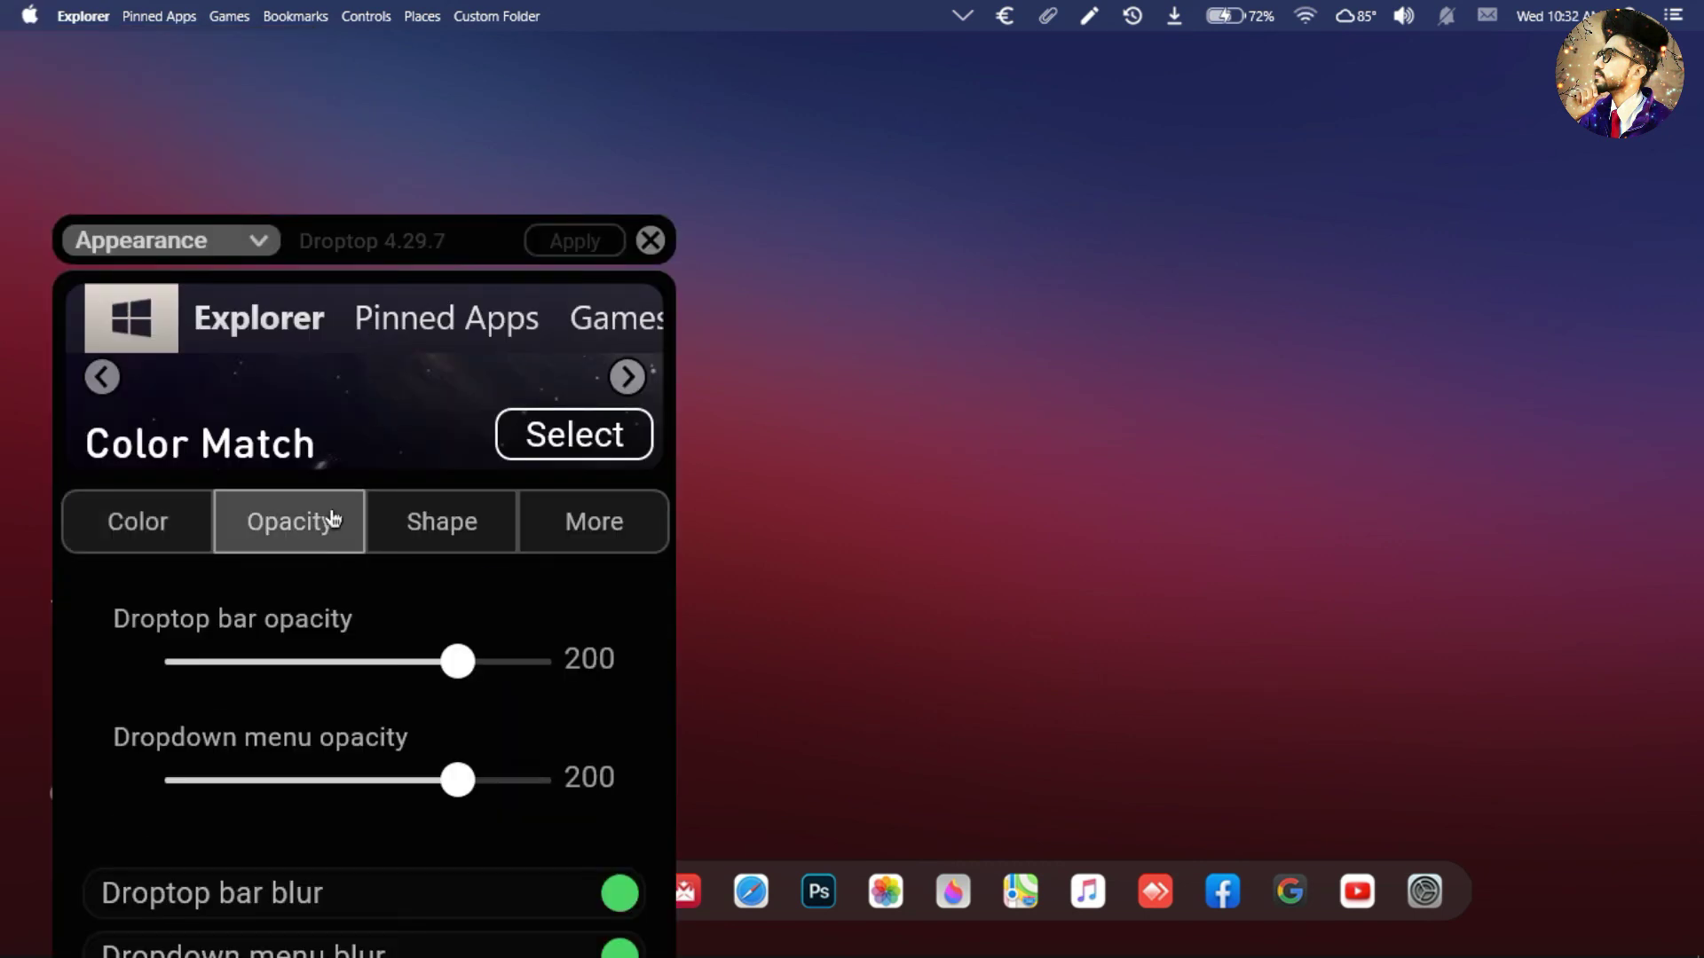
Step: Set the Droptop bar opacity to 38 and the dropdown menu opacity to 28, and apply the changes
drag(457, 661, 220, 661)
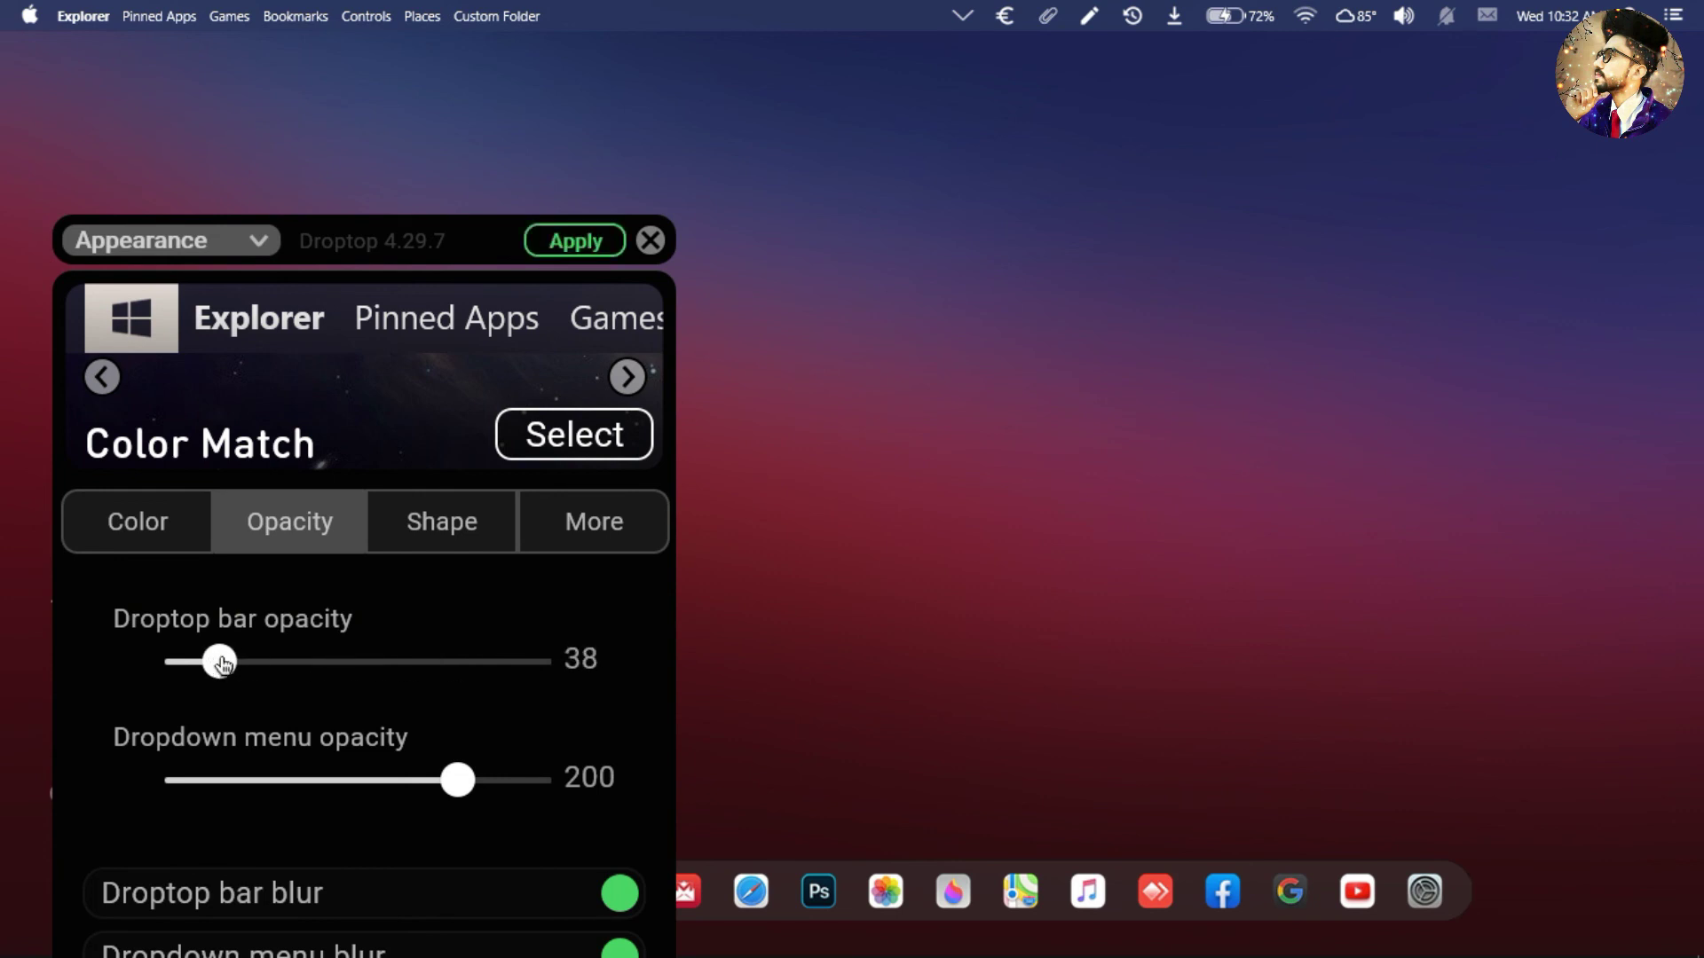
drag(452, 780, 206, 779)
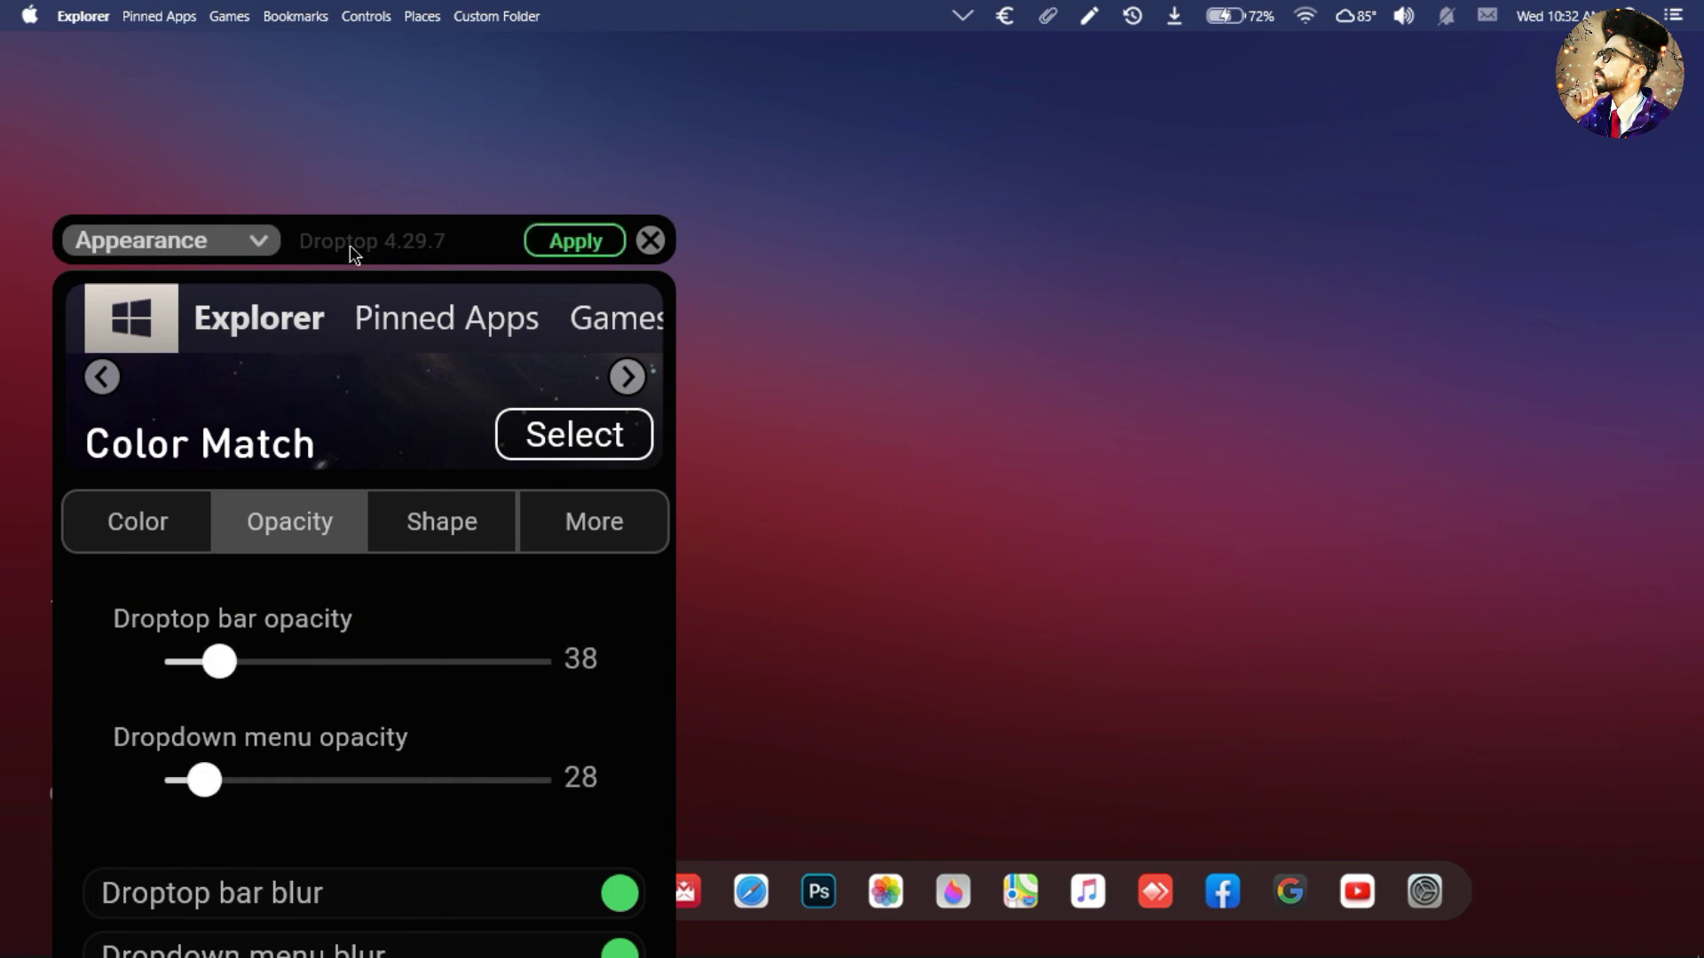
drag(350, 241, 319, 114)
click(537, 119)
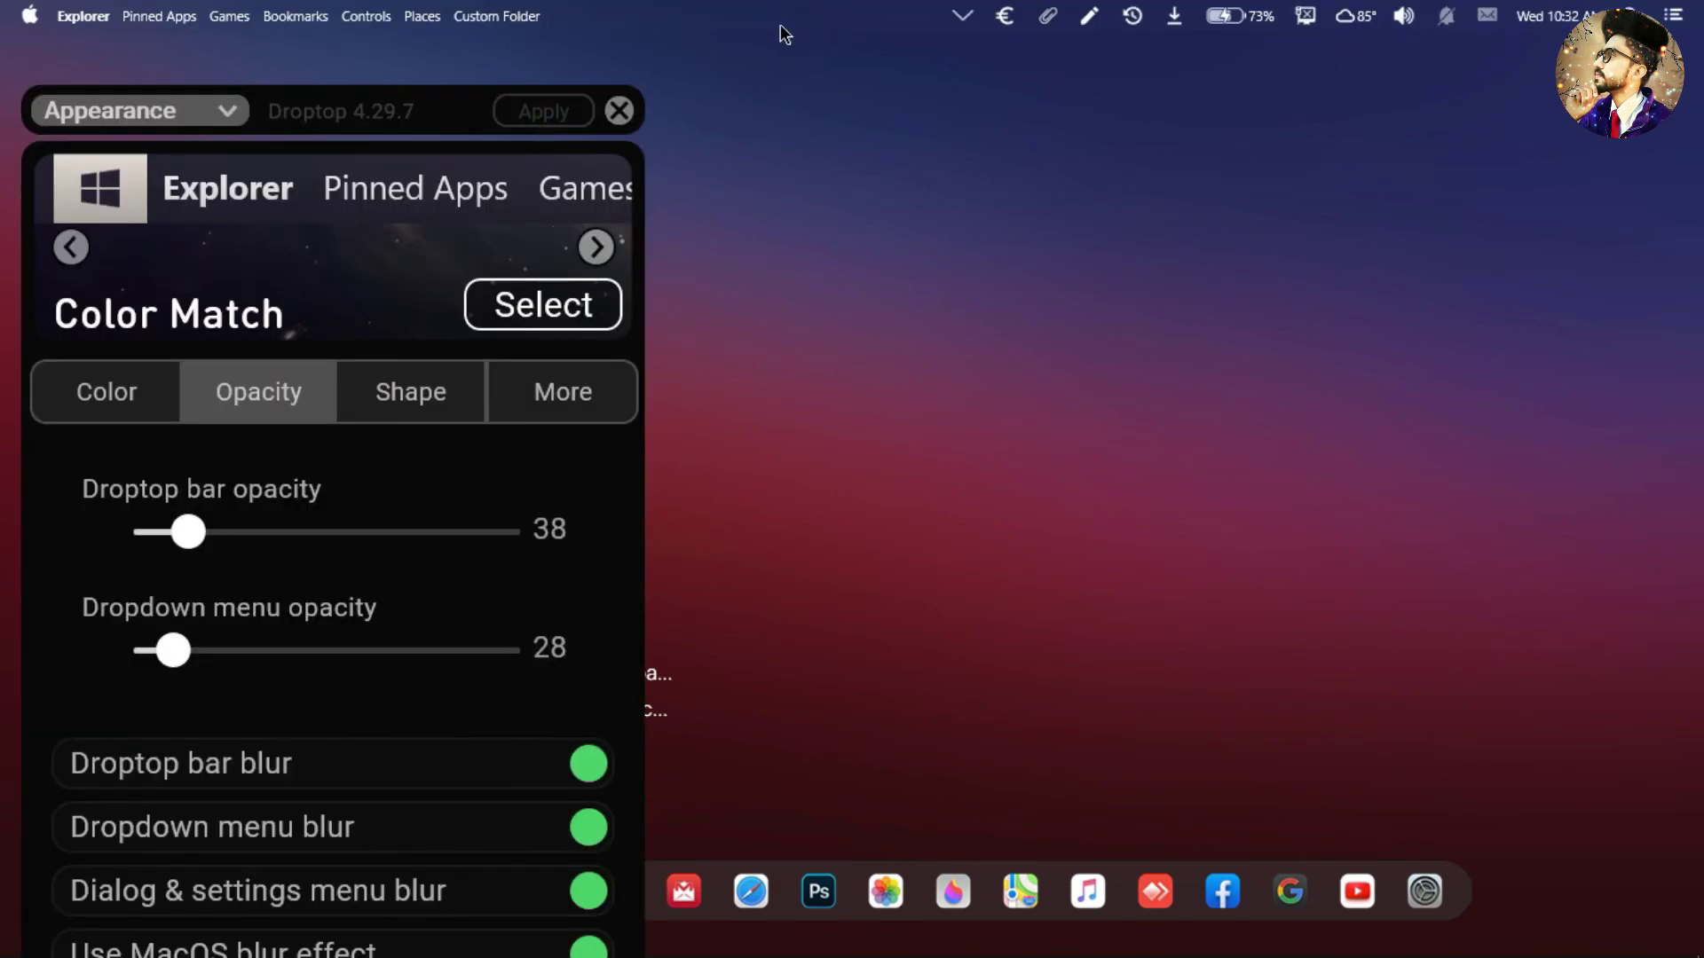
Step: Set the Droptop bar opacity to 3 and the dropdown menu opacity to 15, apply, and close the settings
drag(188, 532, 137, 533)
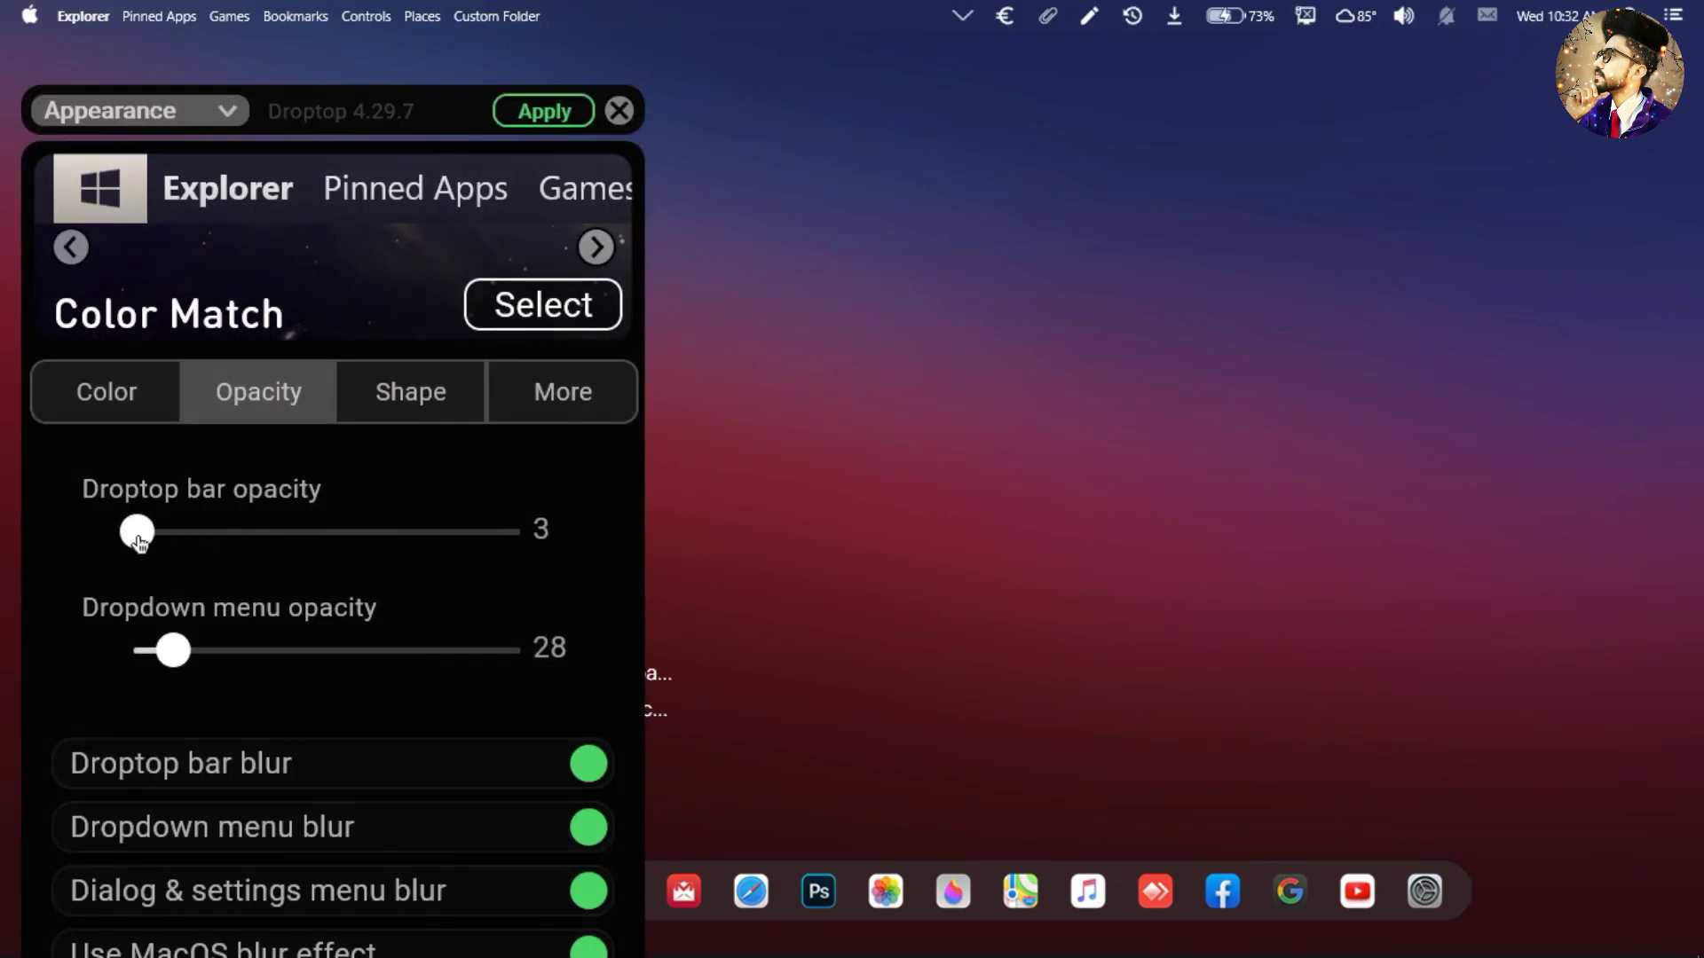
drag(175, 666, 153, 664)
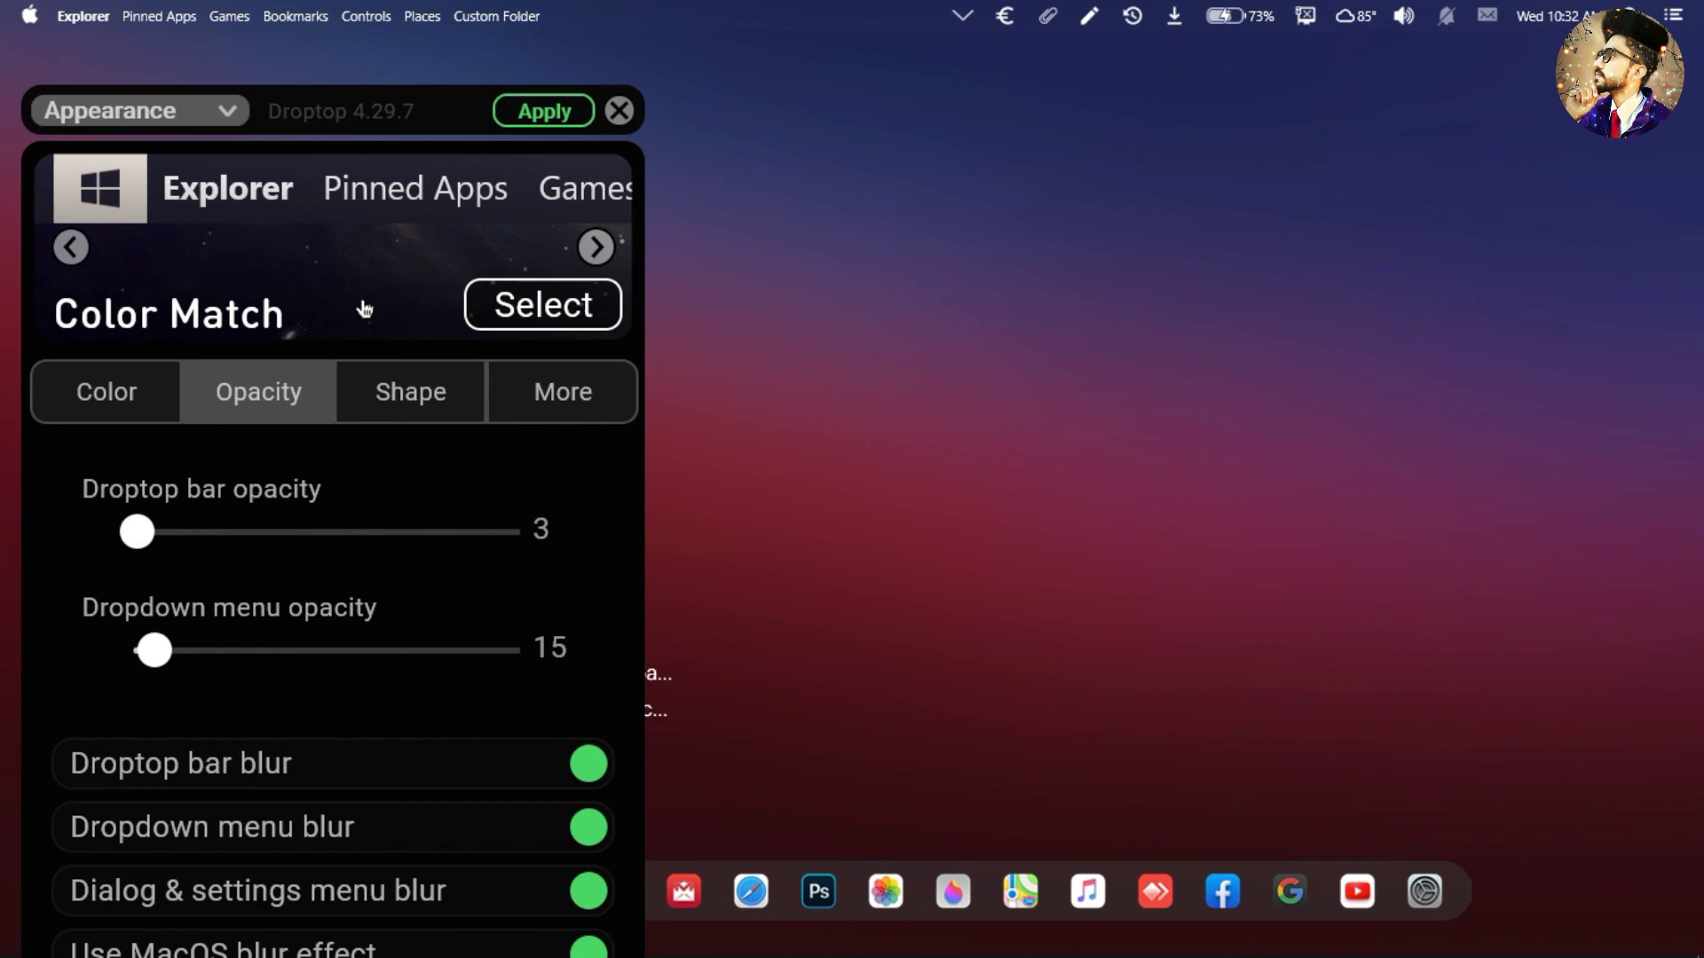
click(506, 115)
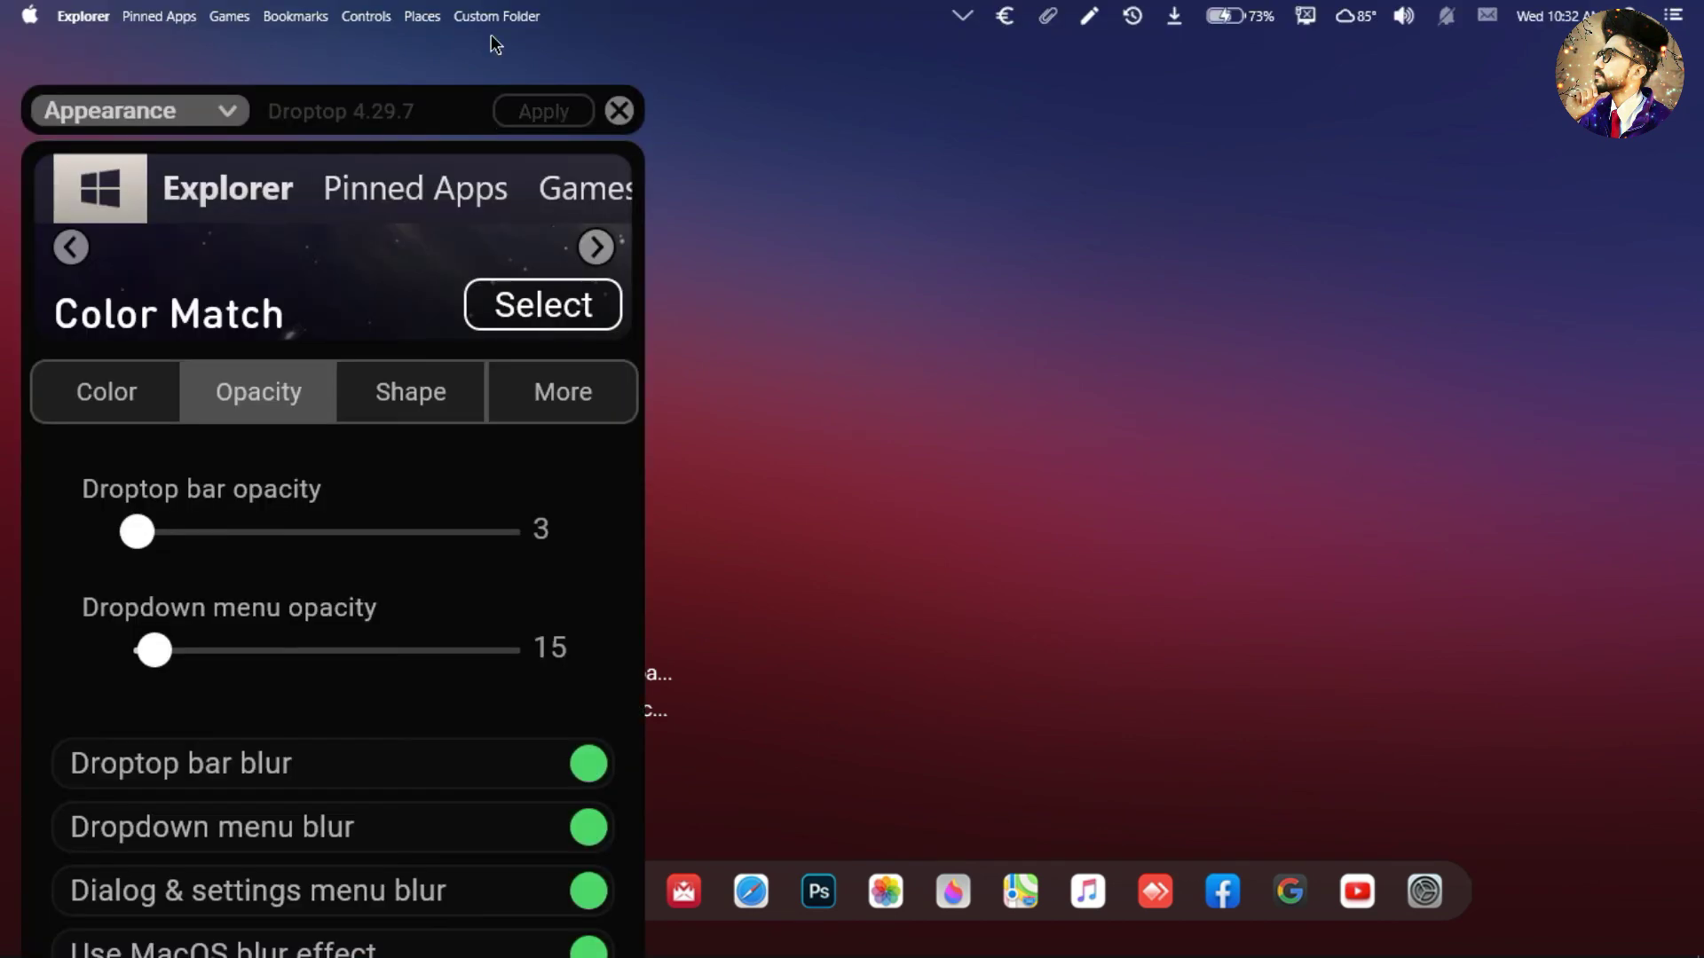
click(620, 110)
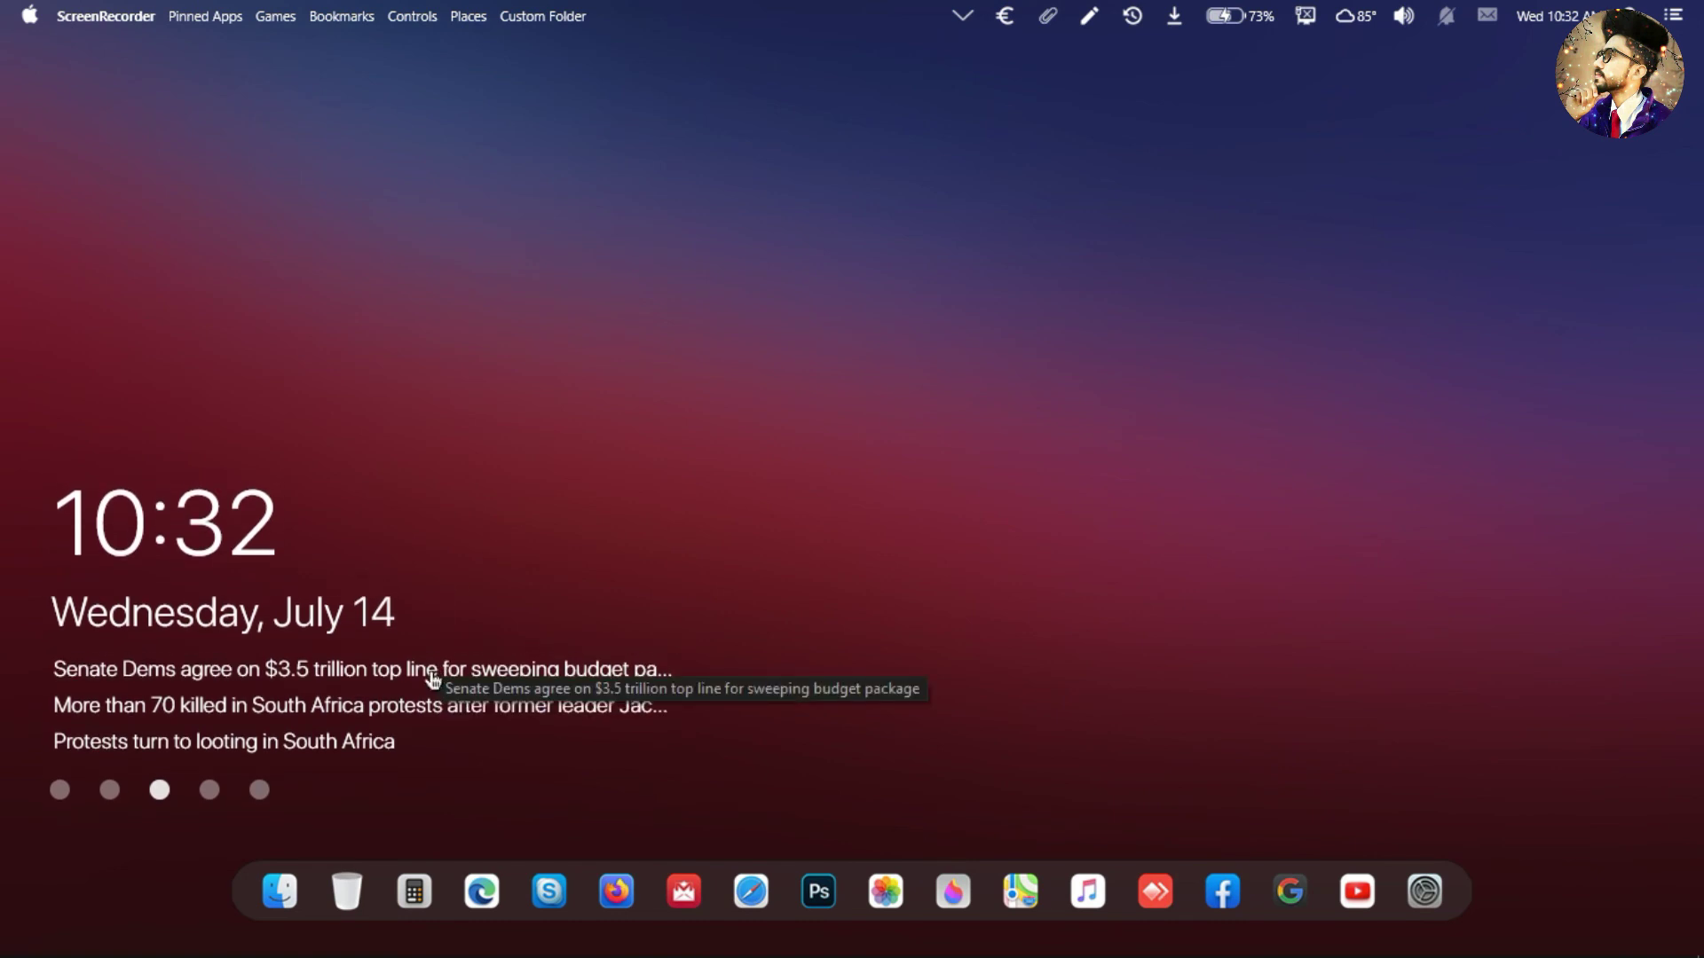
Step: Disable dragging for the Rainmeter skins from Rainmeter's system tray options
mouse_move(1431, 954)
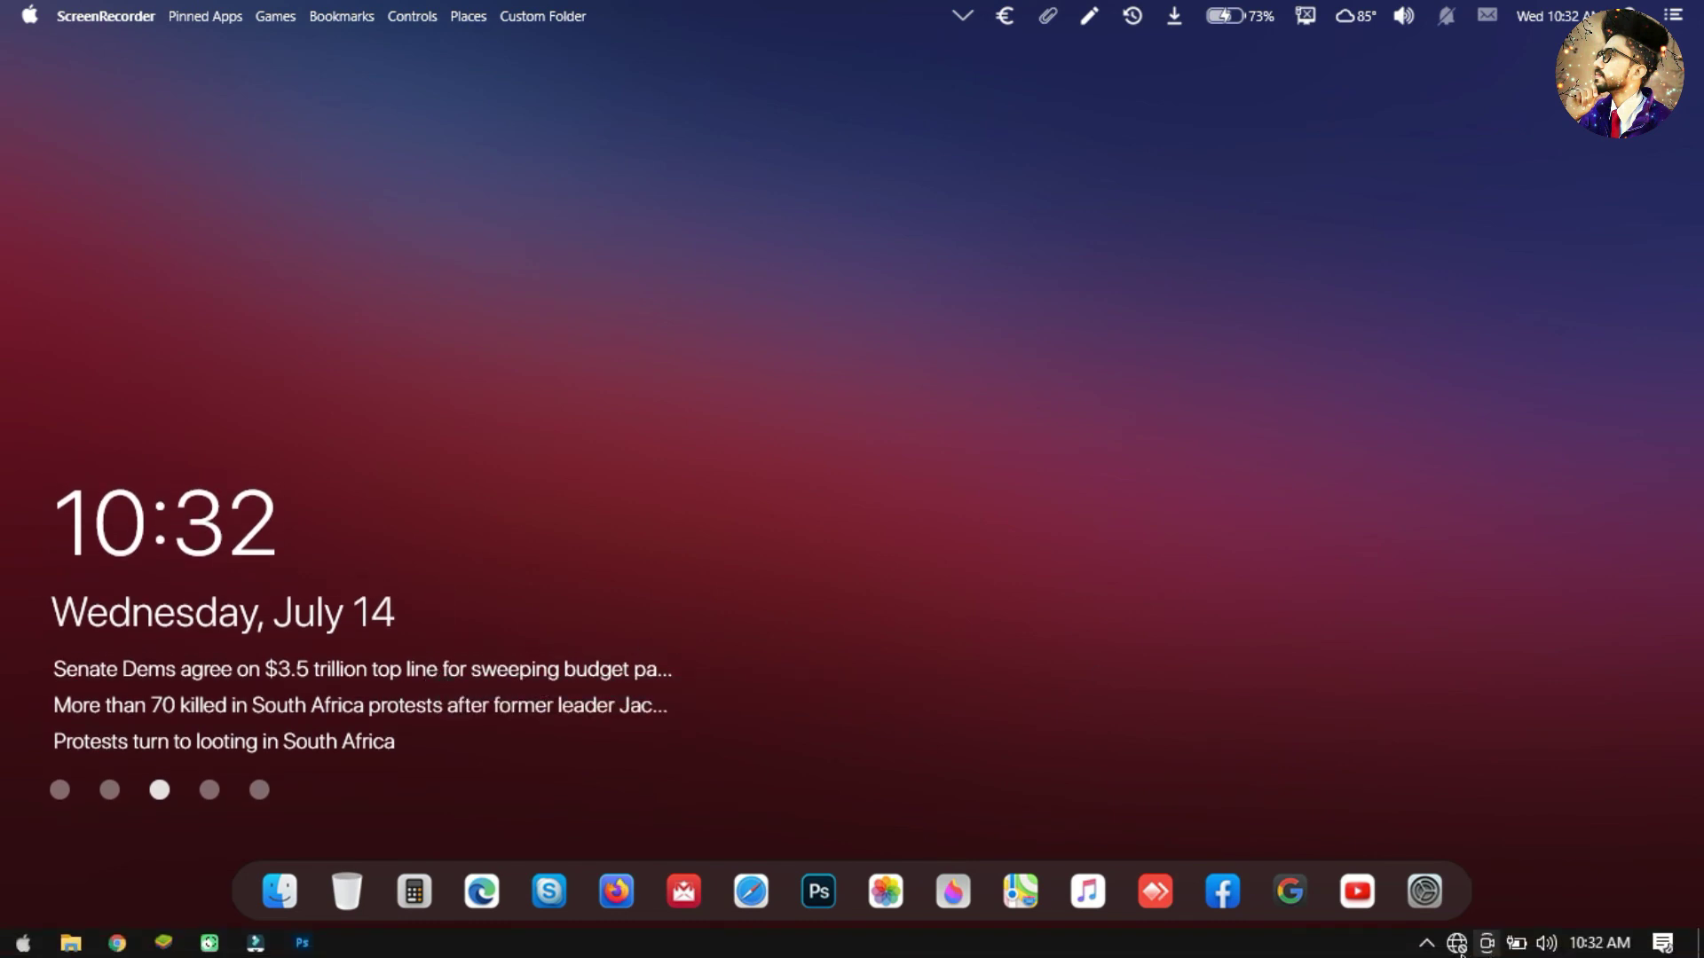
click(1427, 946)
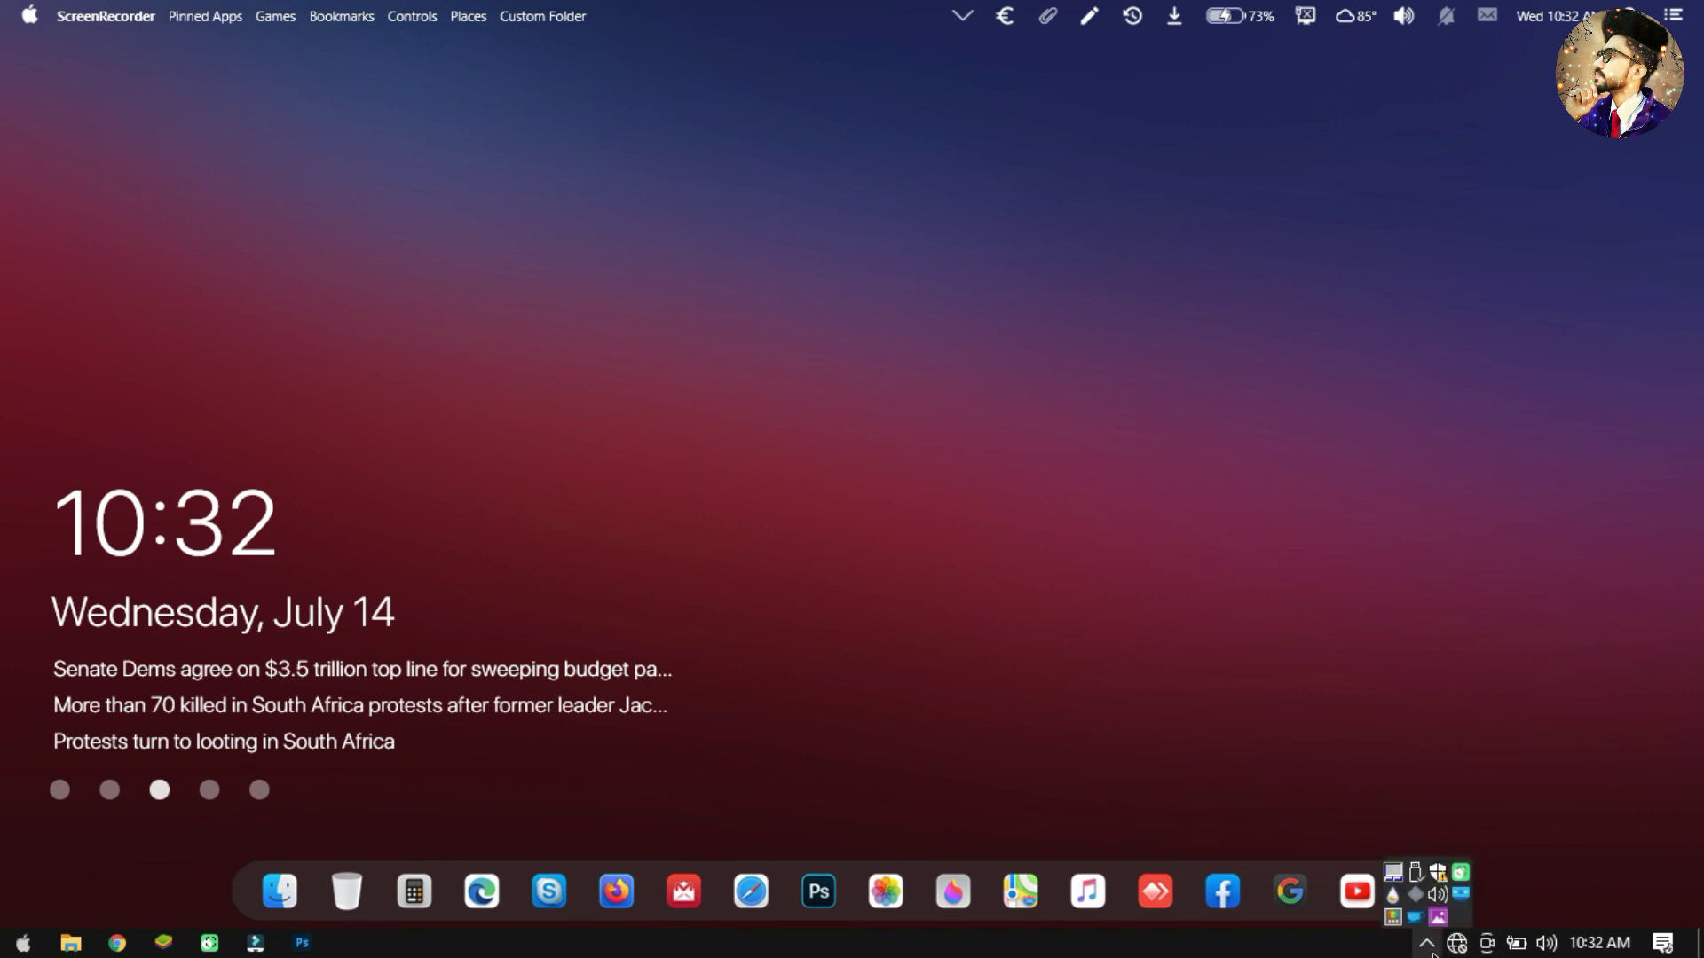
right_click(1395, 903)
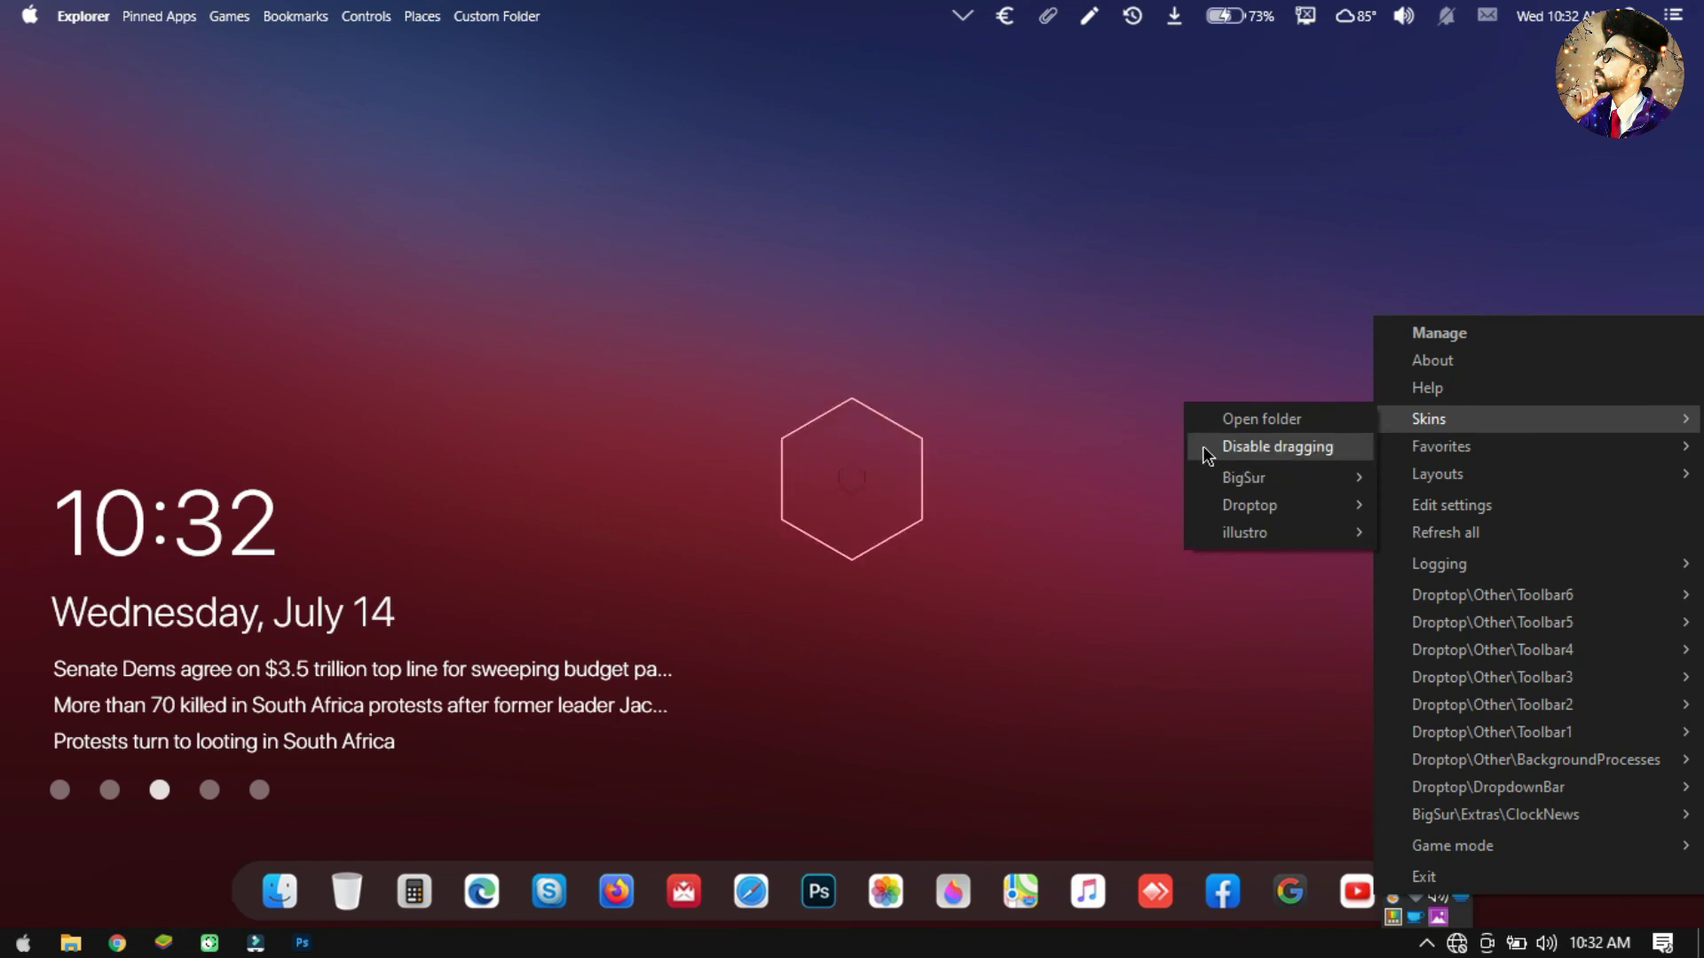
click(1202, 446)
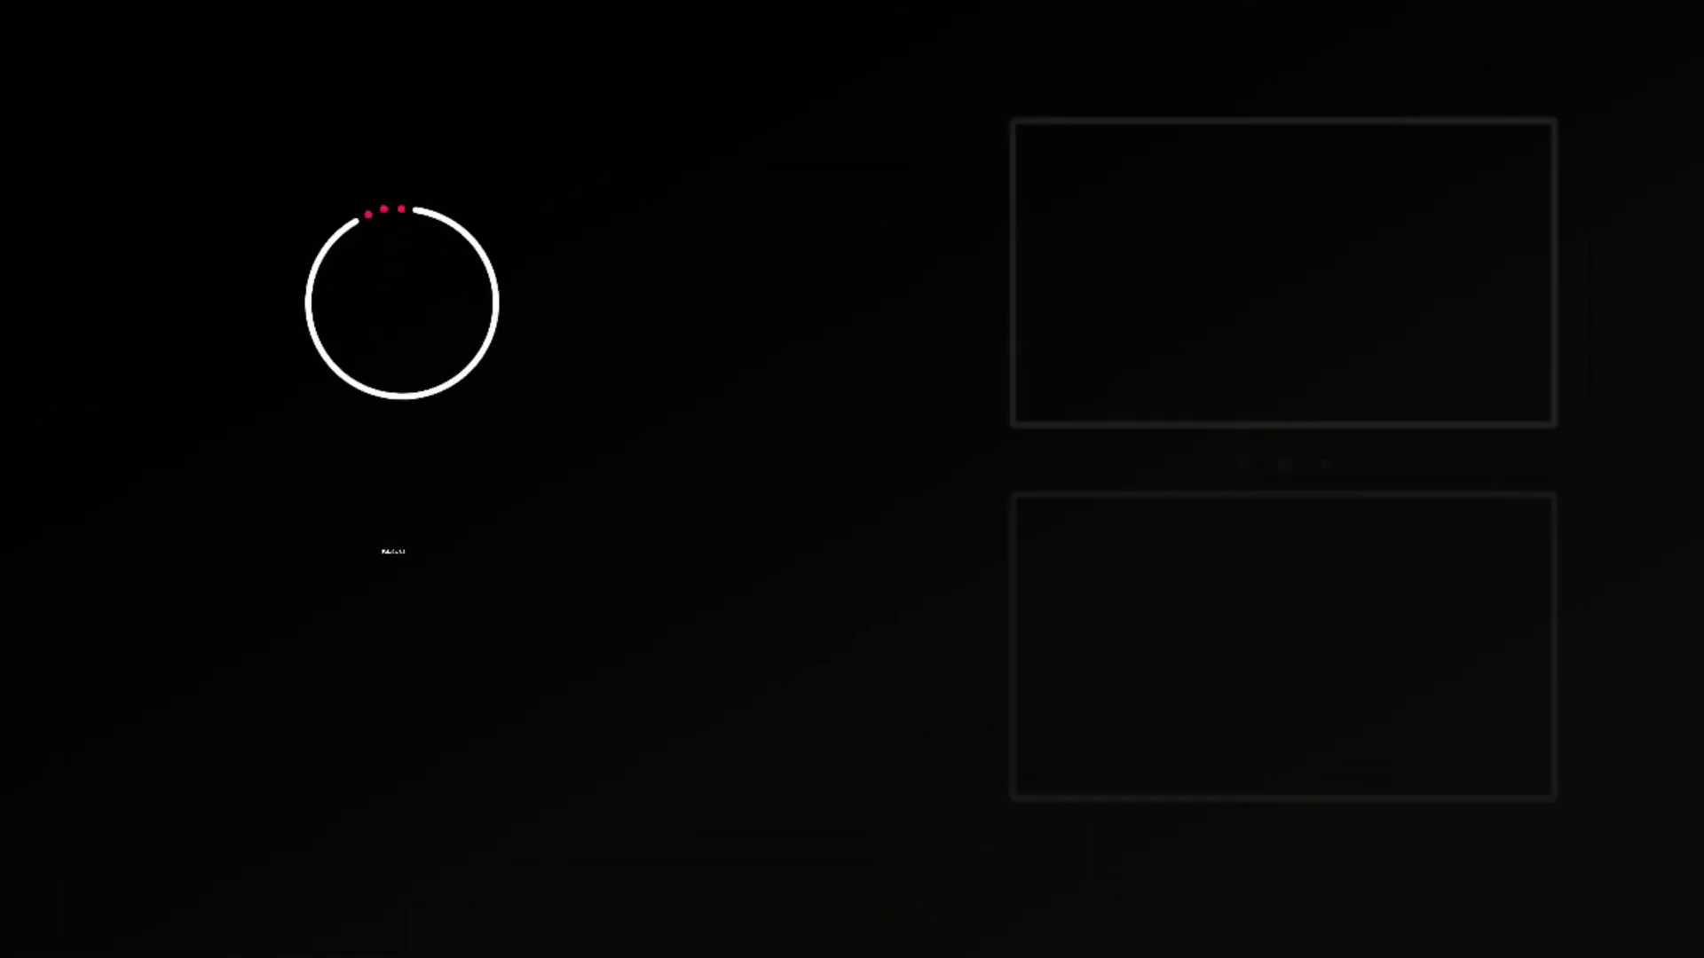